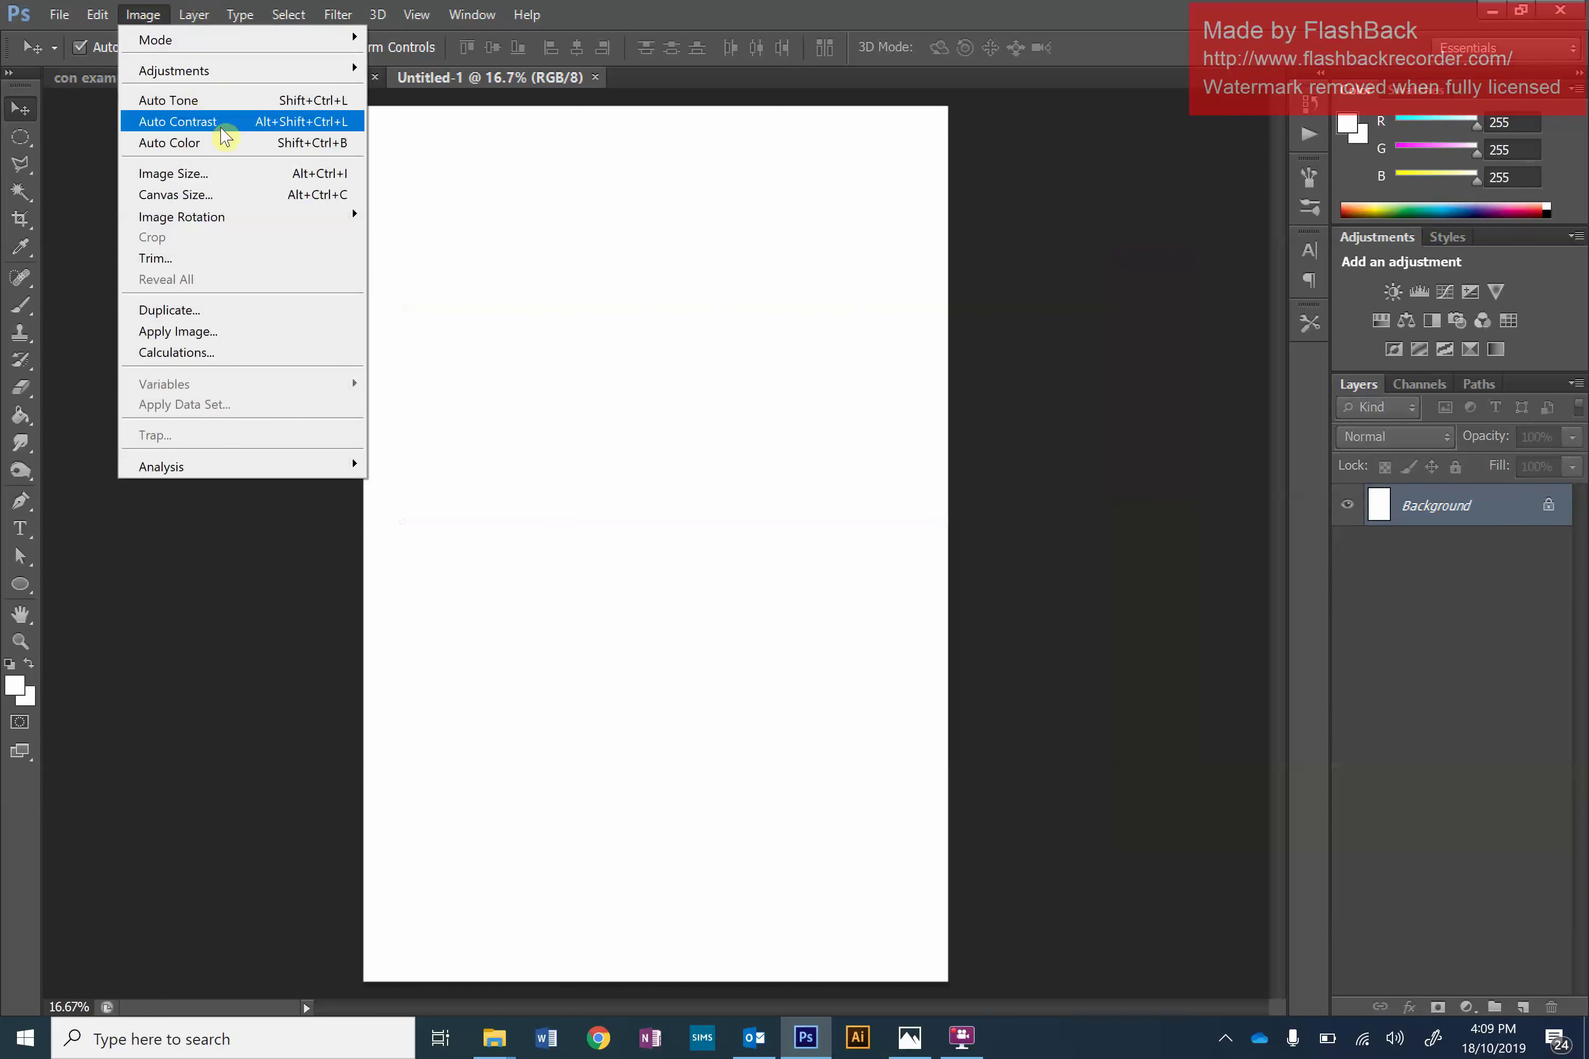
Rotate the blank canvas to landscape orientation and show the rulers.
mouse_move(329, 217)
click(419, 237)
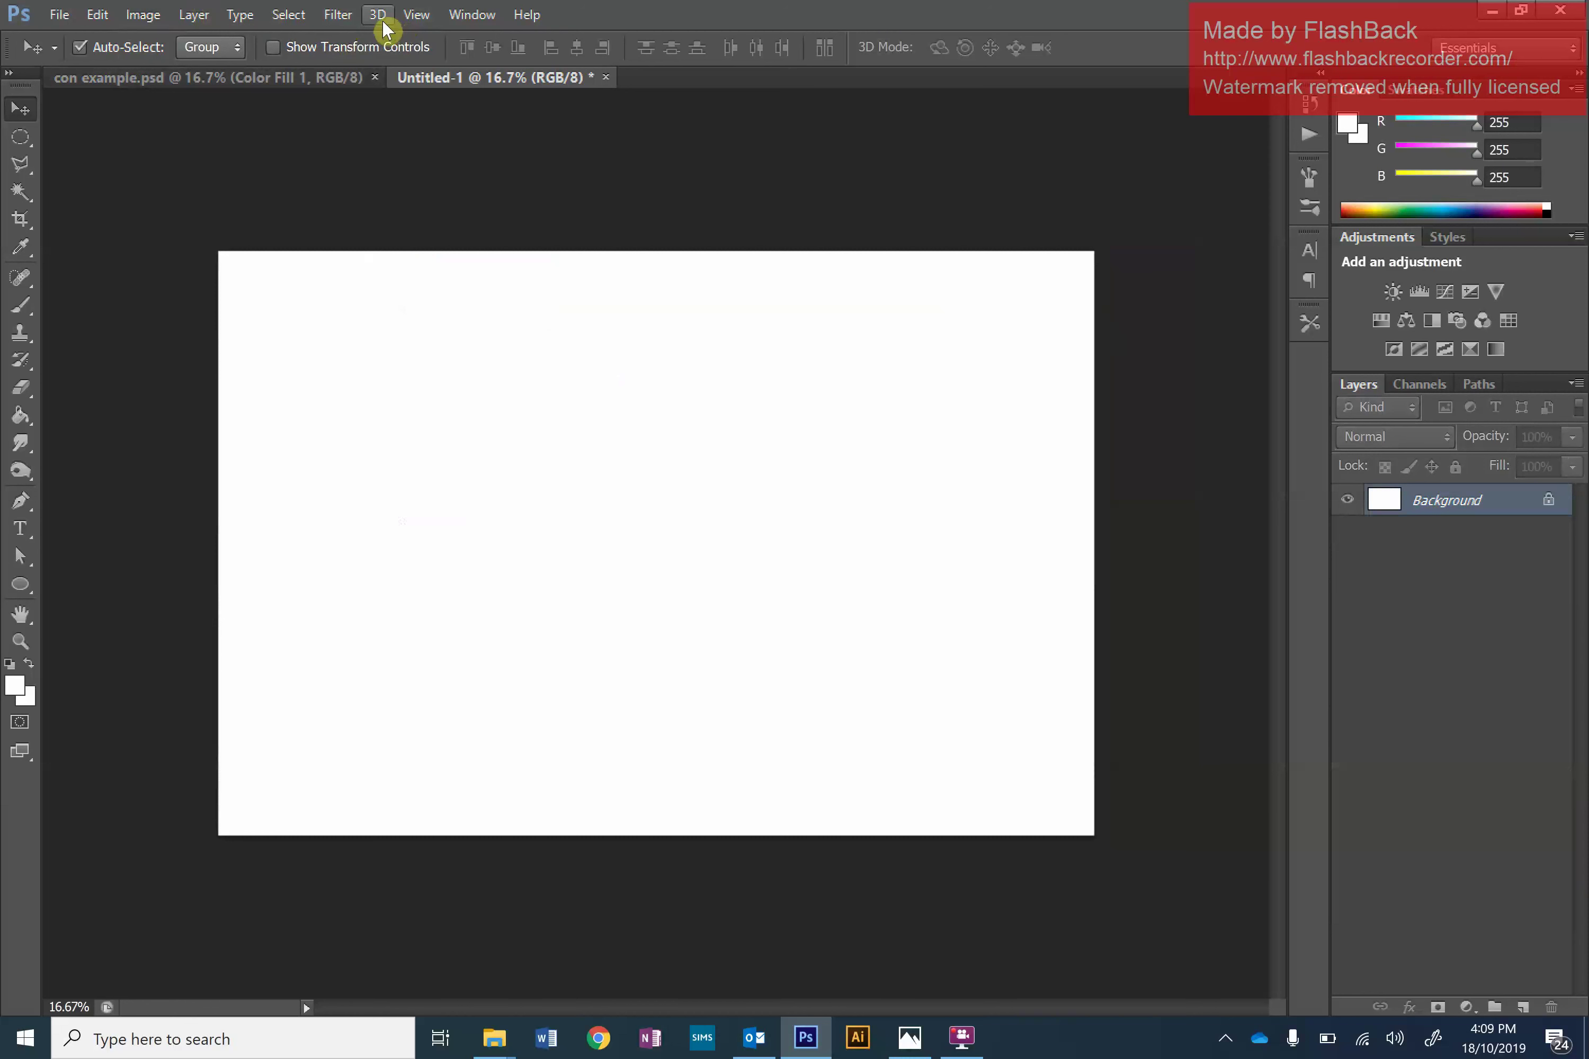
click(419, 19)
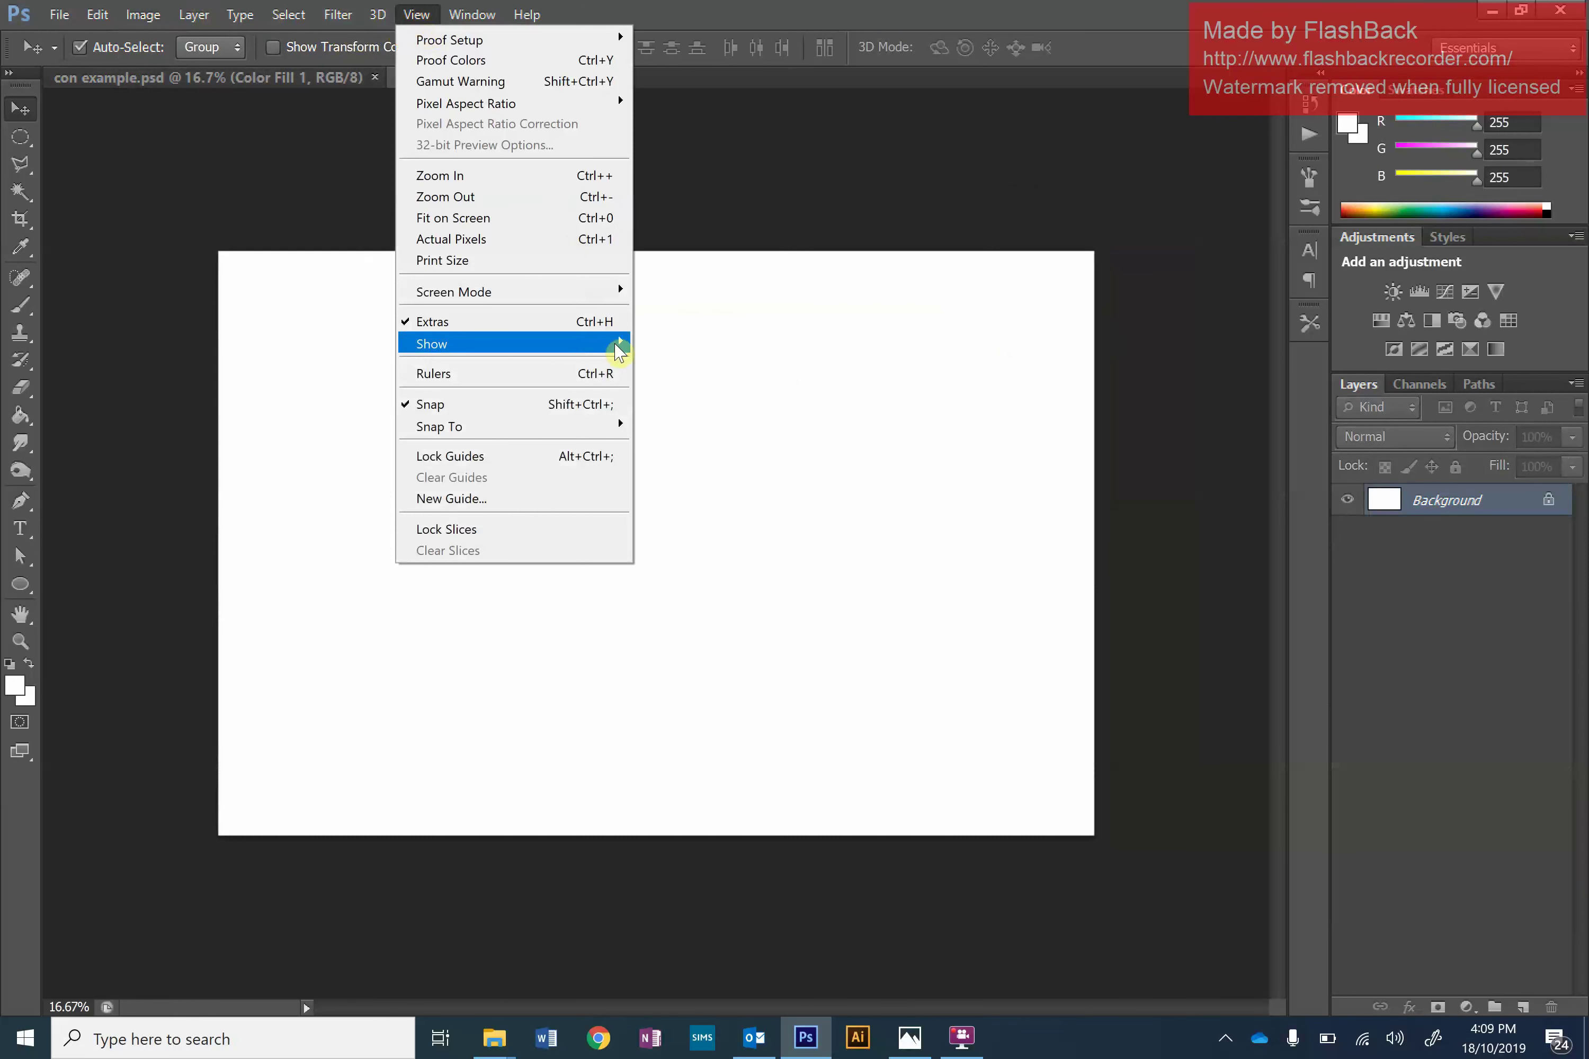
mouse_move(618, 353)
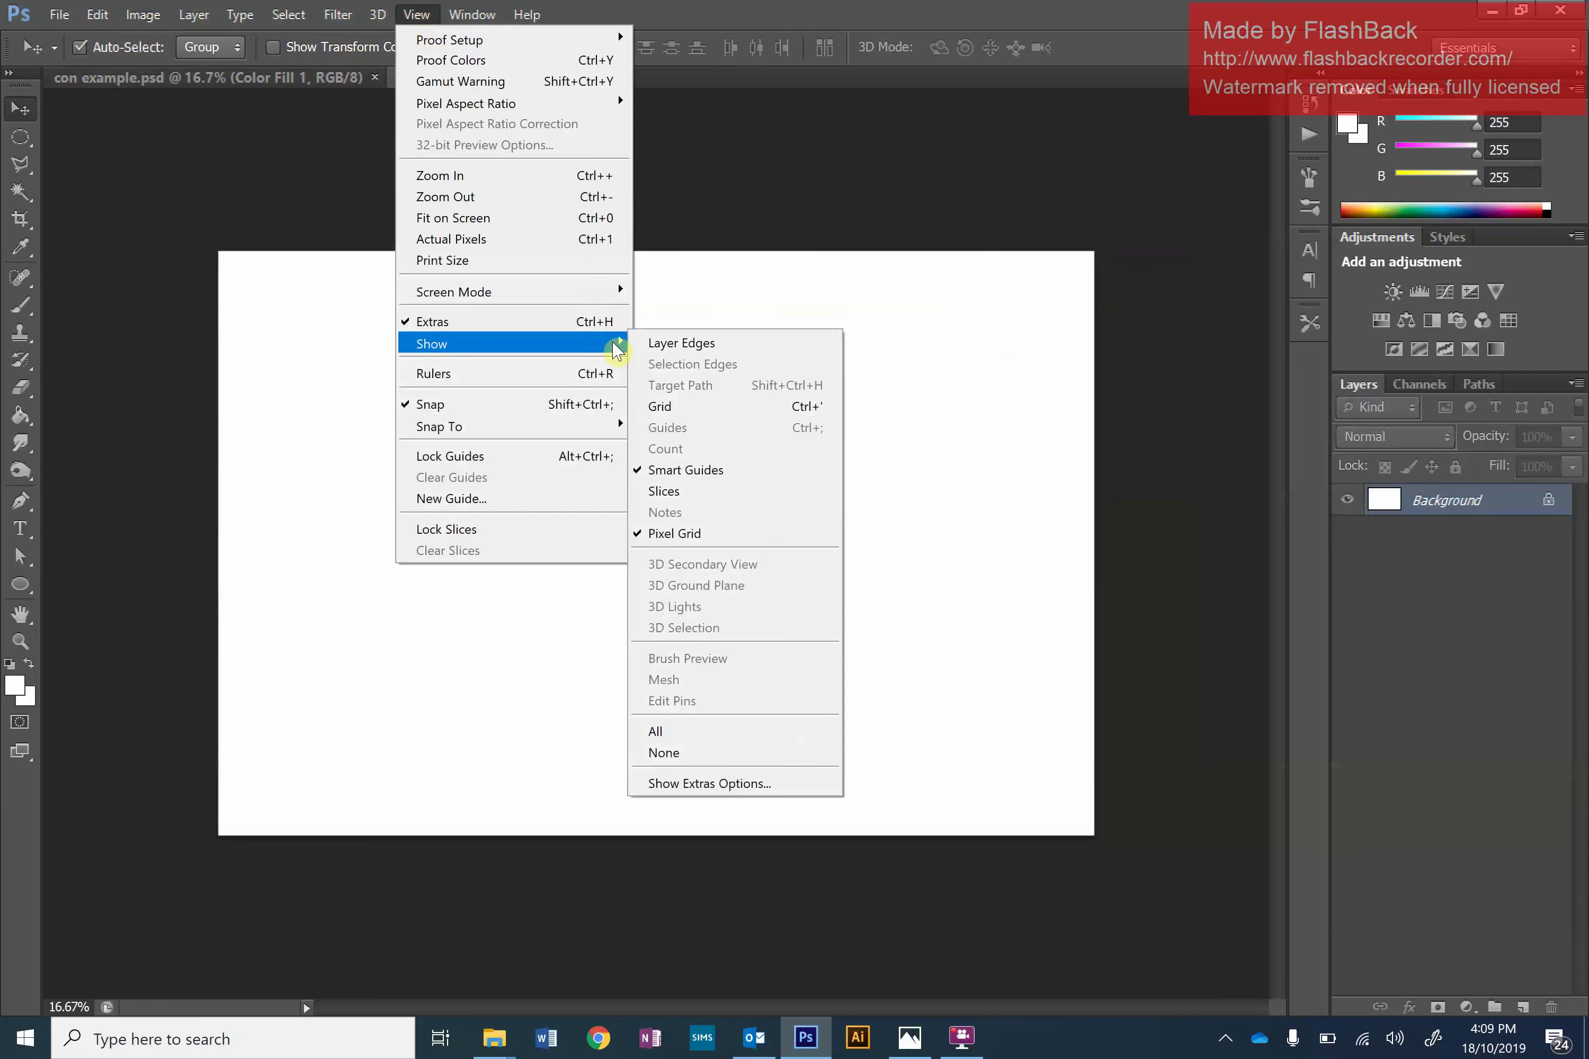
click(609, 373)
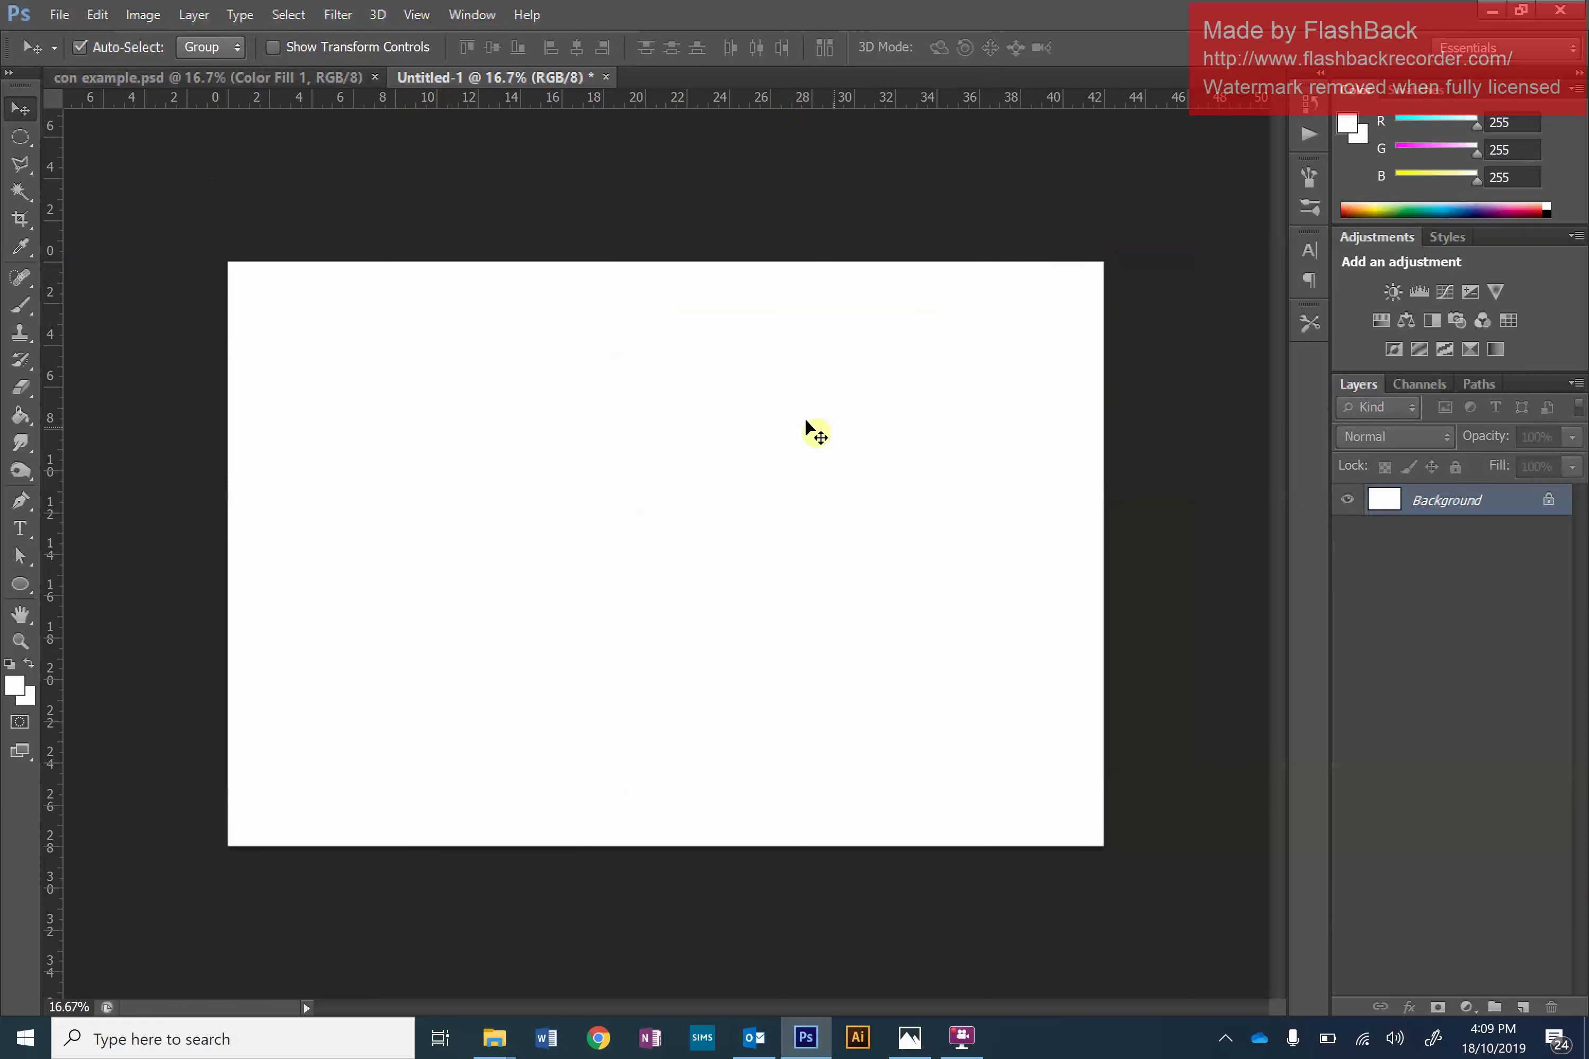
Set the ruler units to Centimeters in the preferences.
double_click(695, 106)
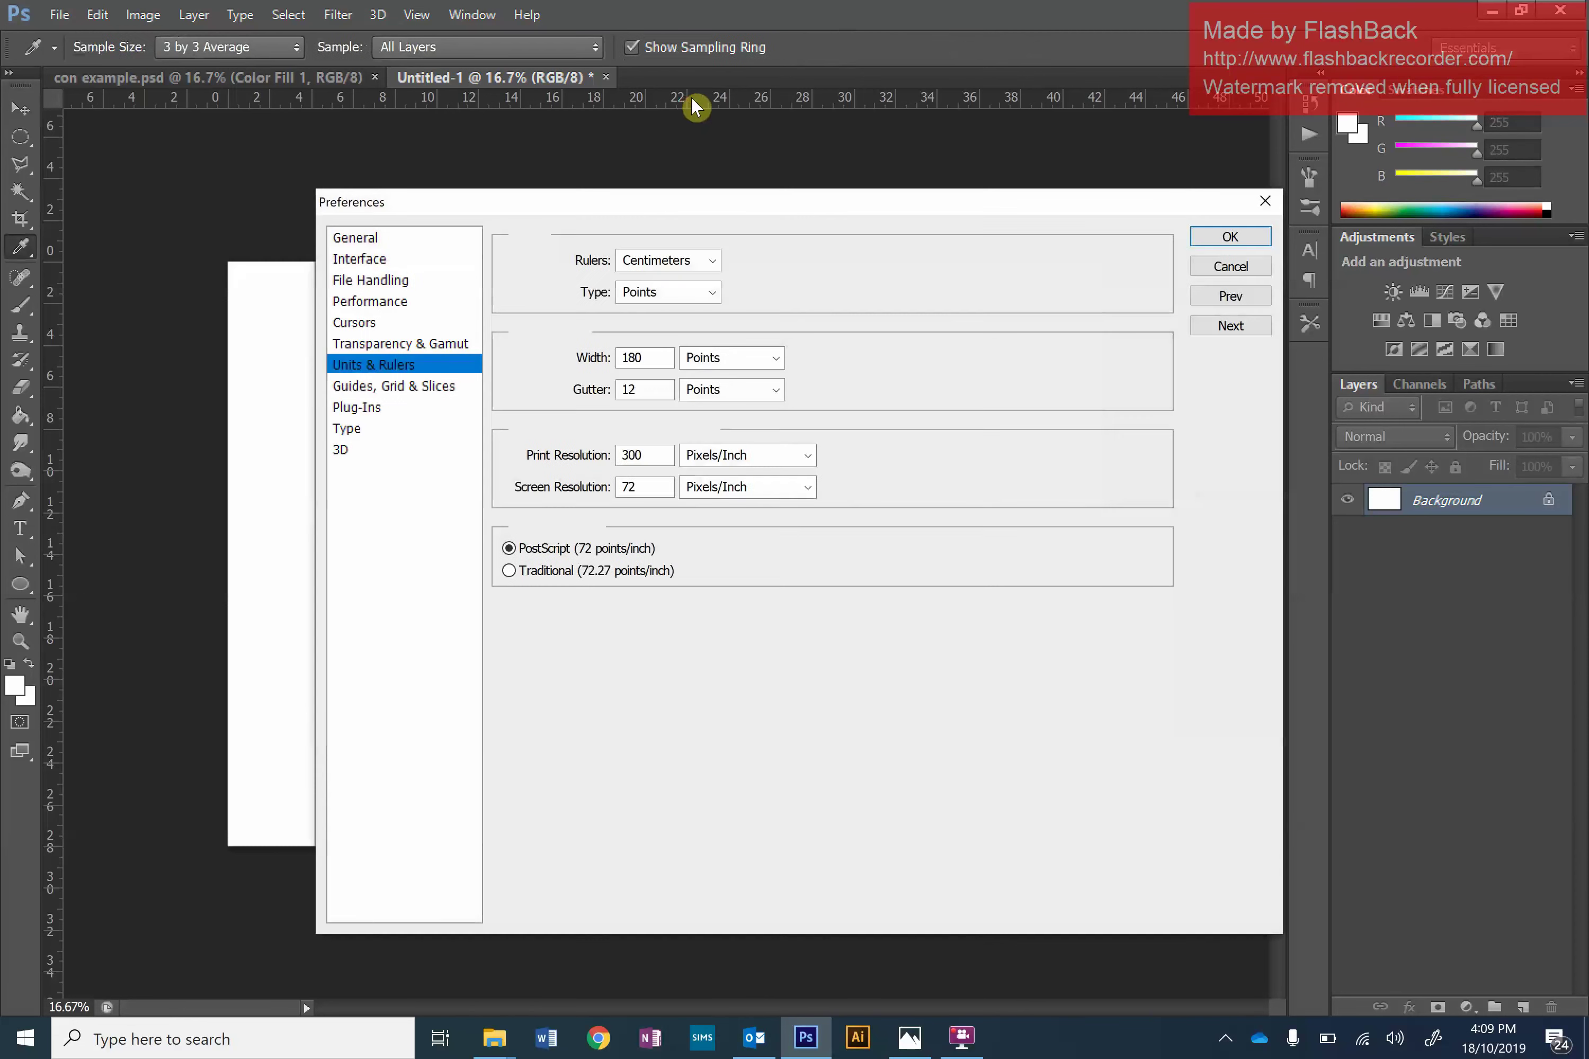
click(649, 264)
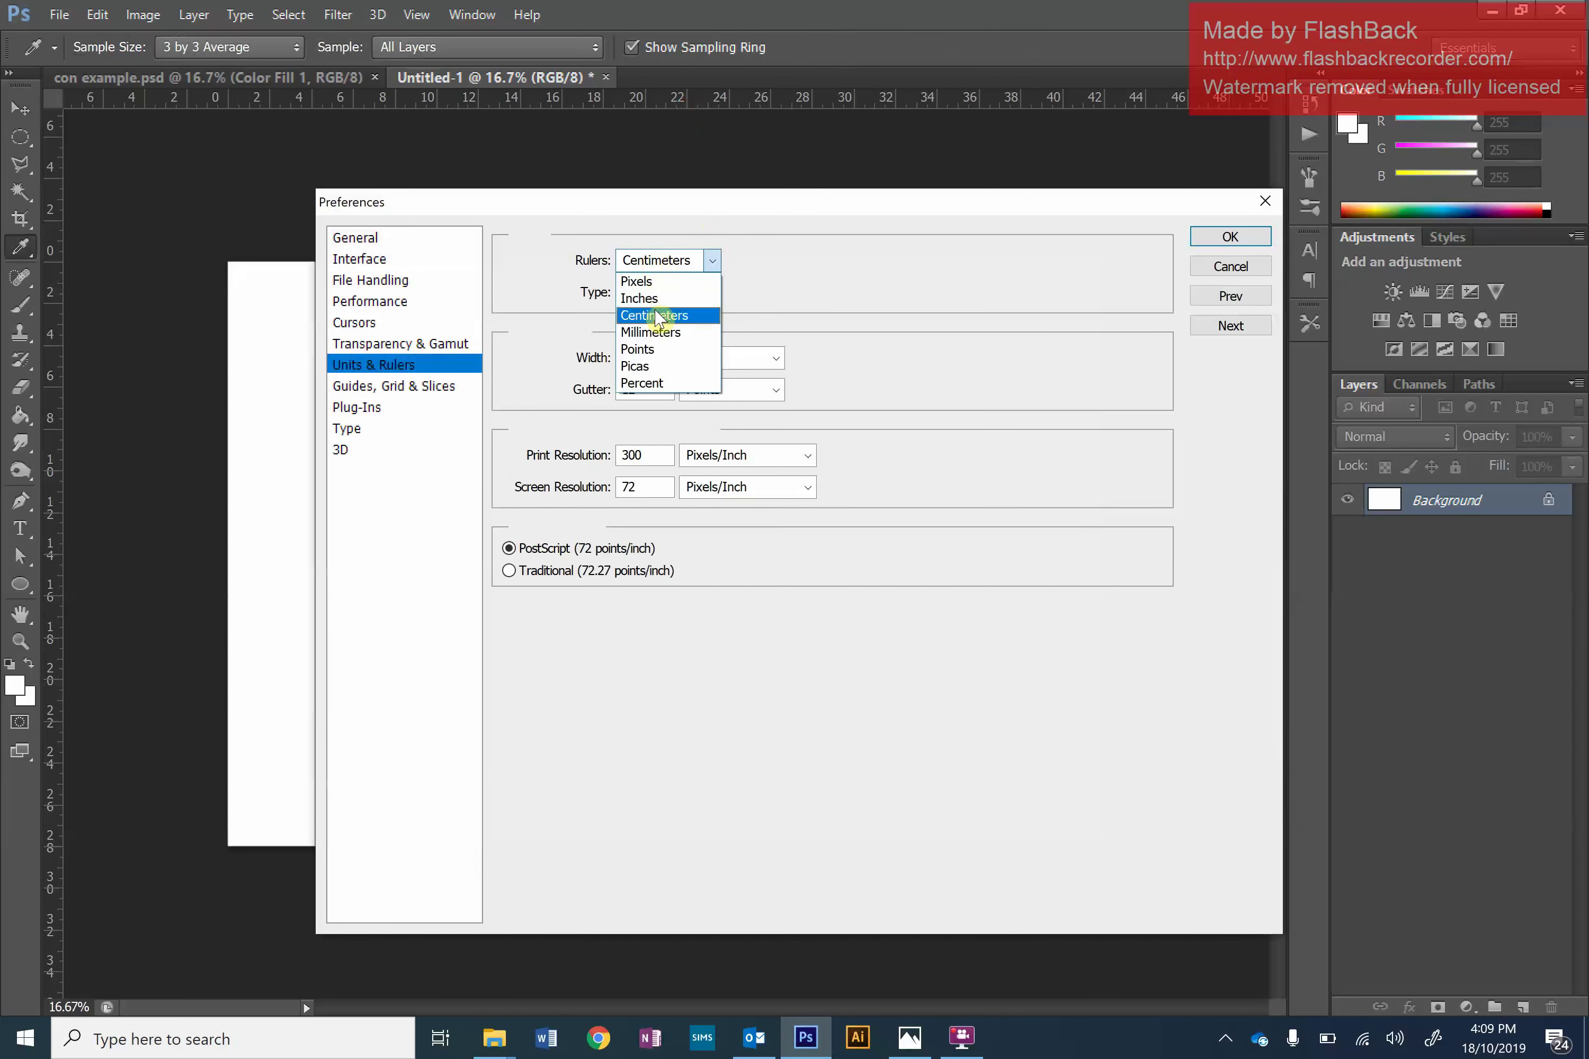
click(678, 313)
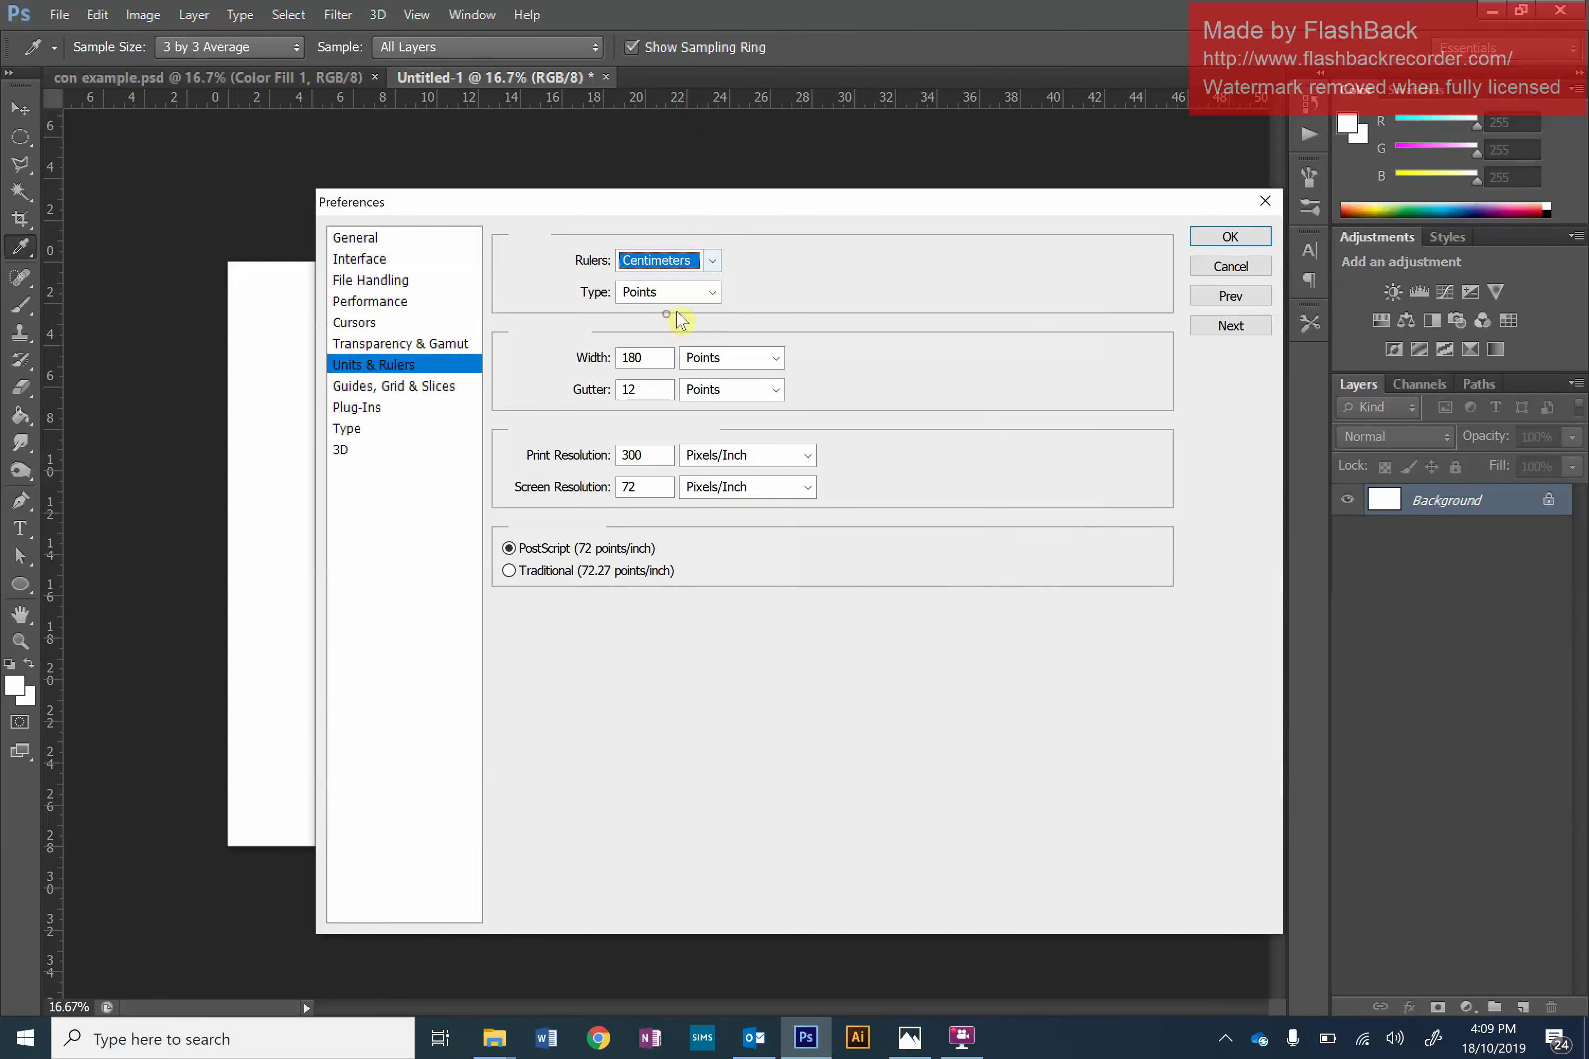
click(1220, 237)
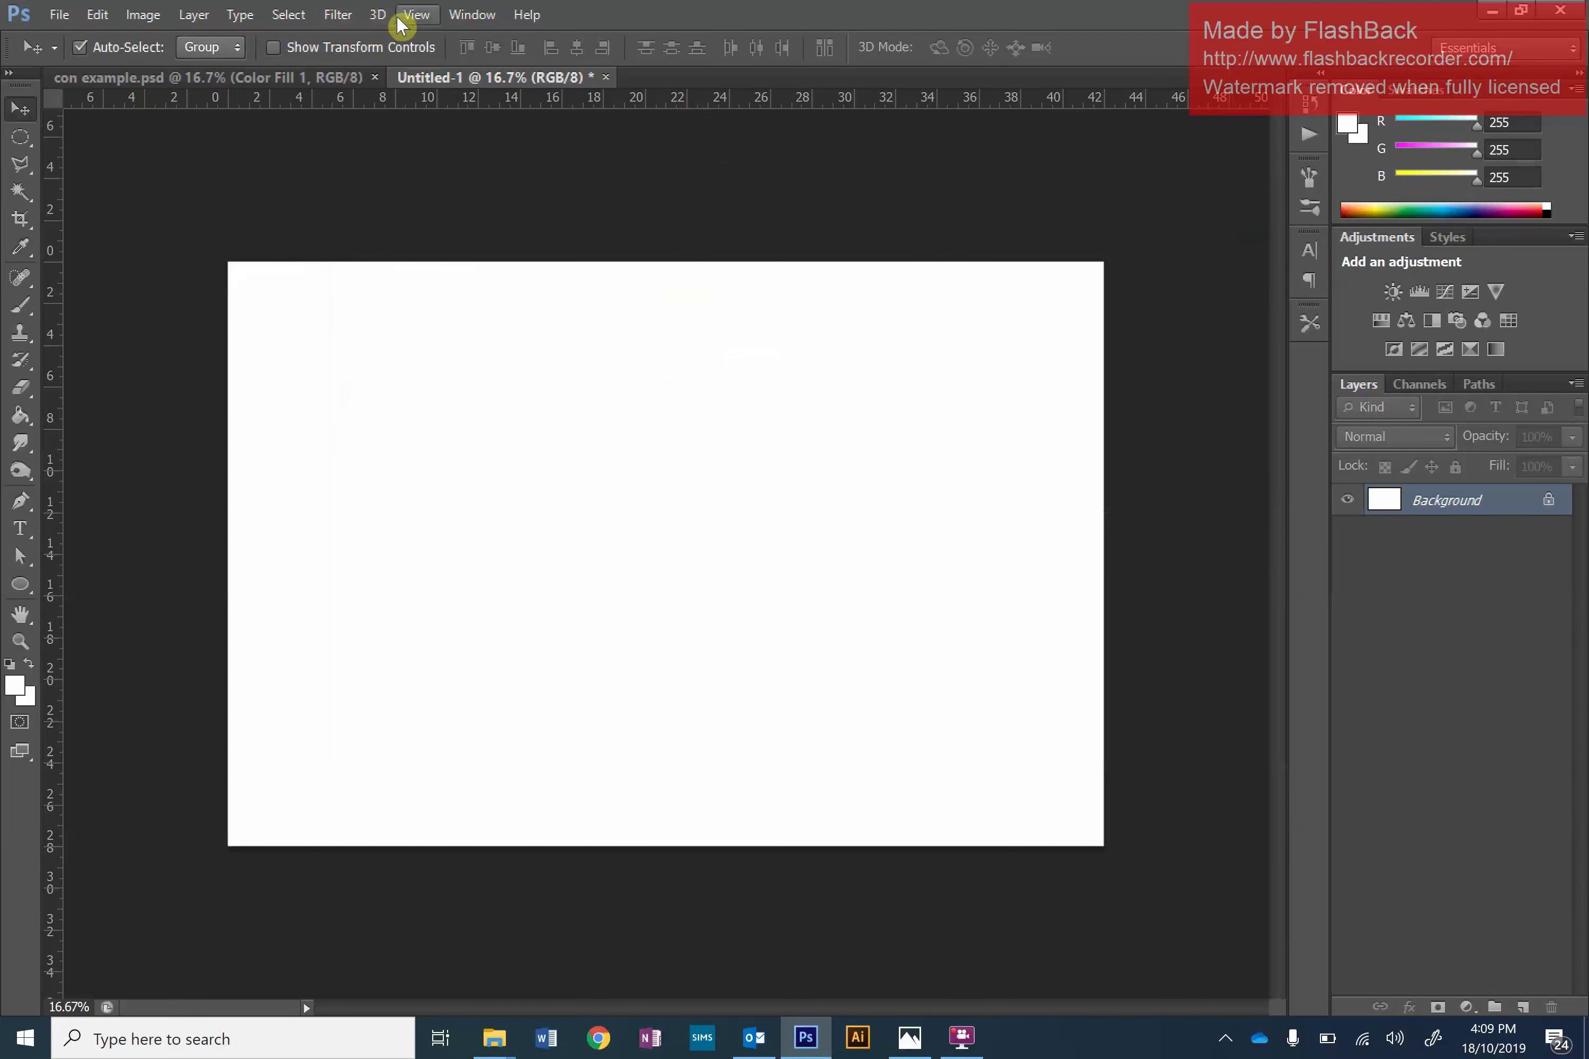
Show the grid over the blank landscape canvas.
click(416, 16)
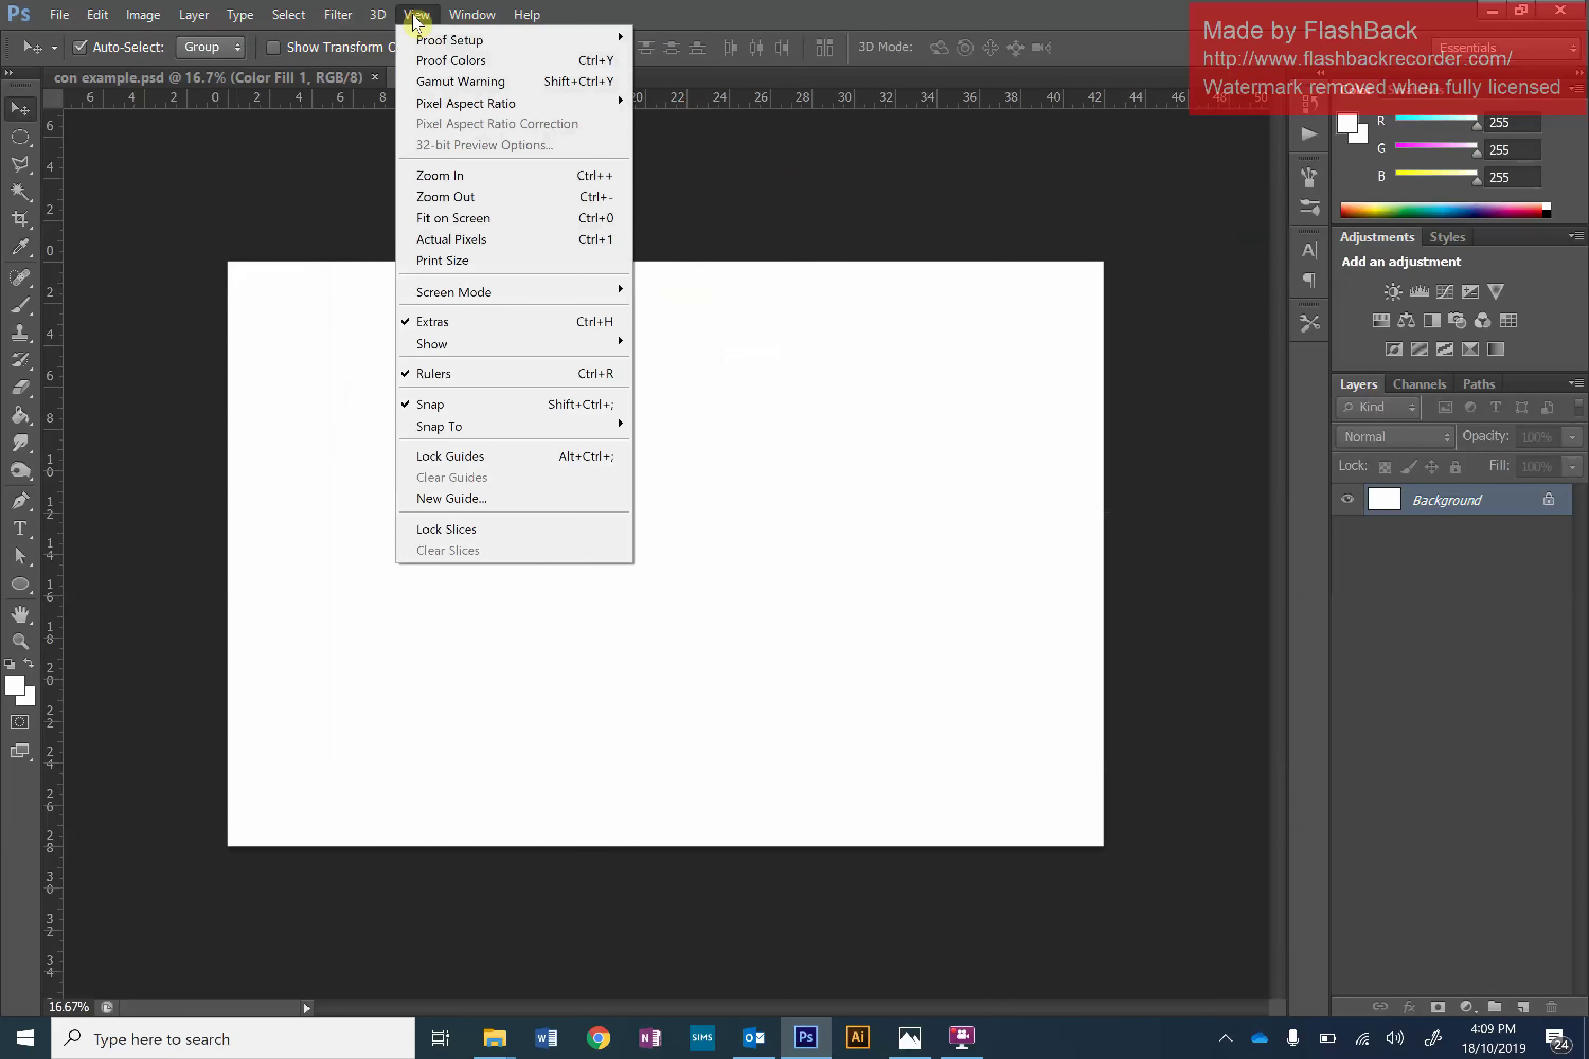
mouse_move(557, 343)
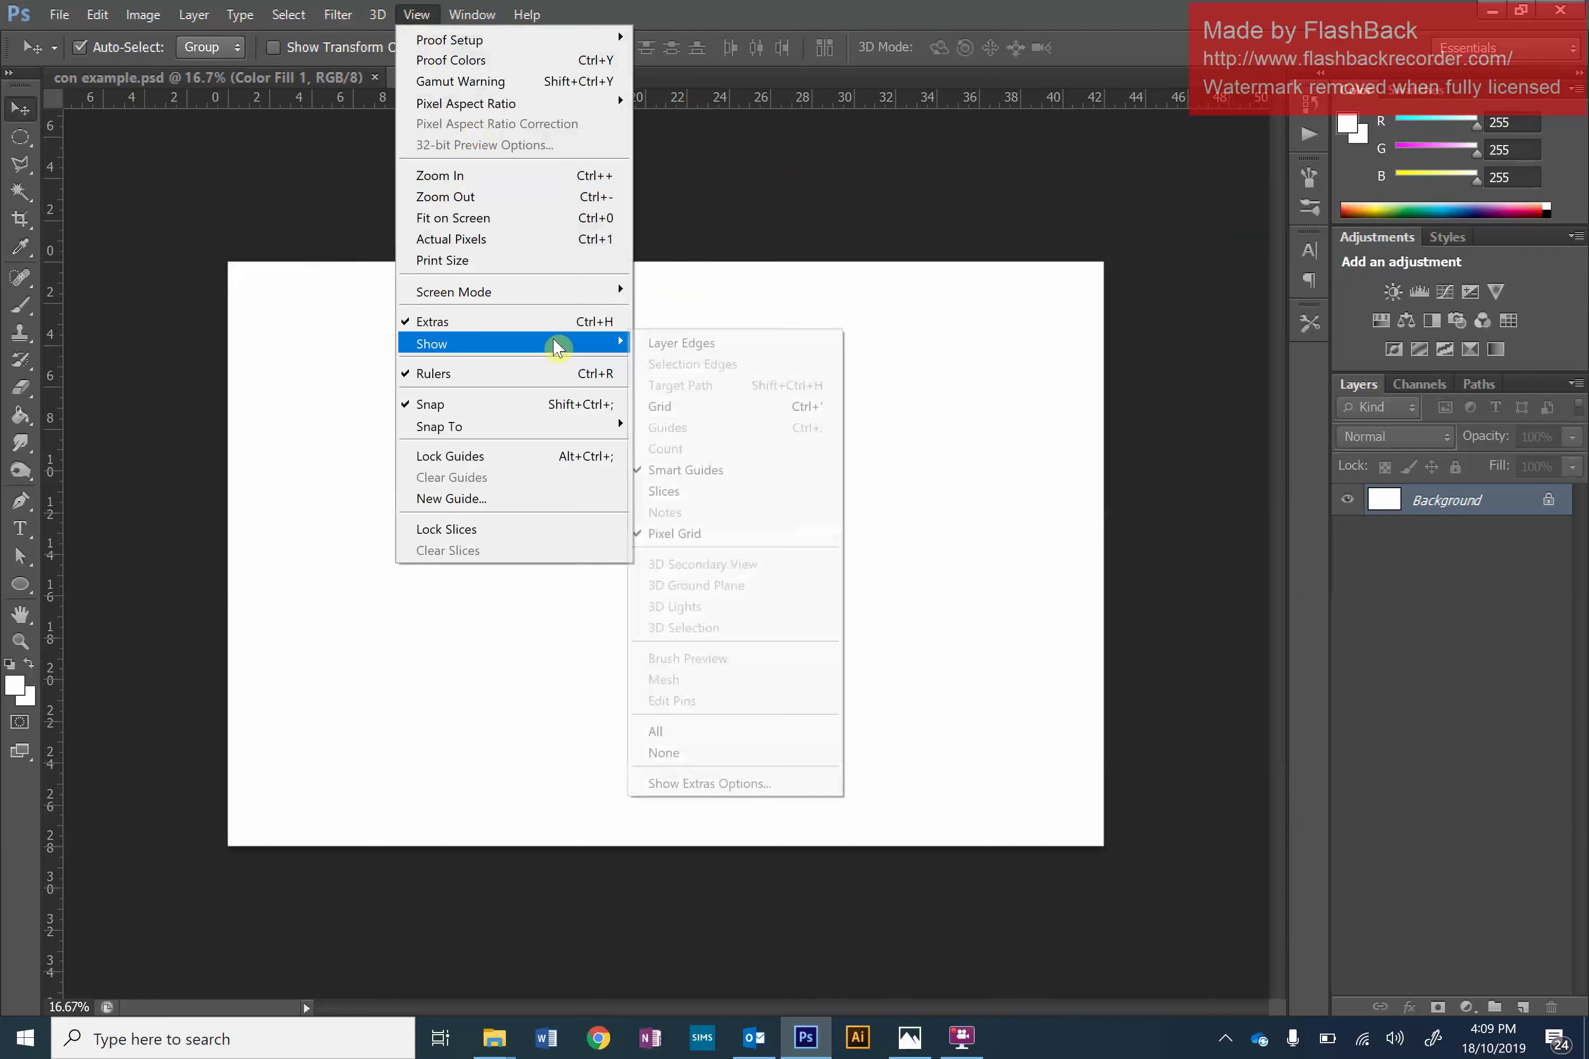
click(732, 410)
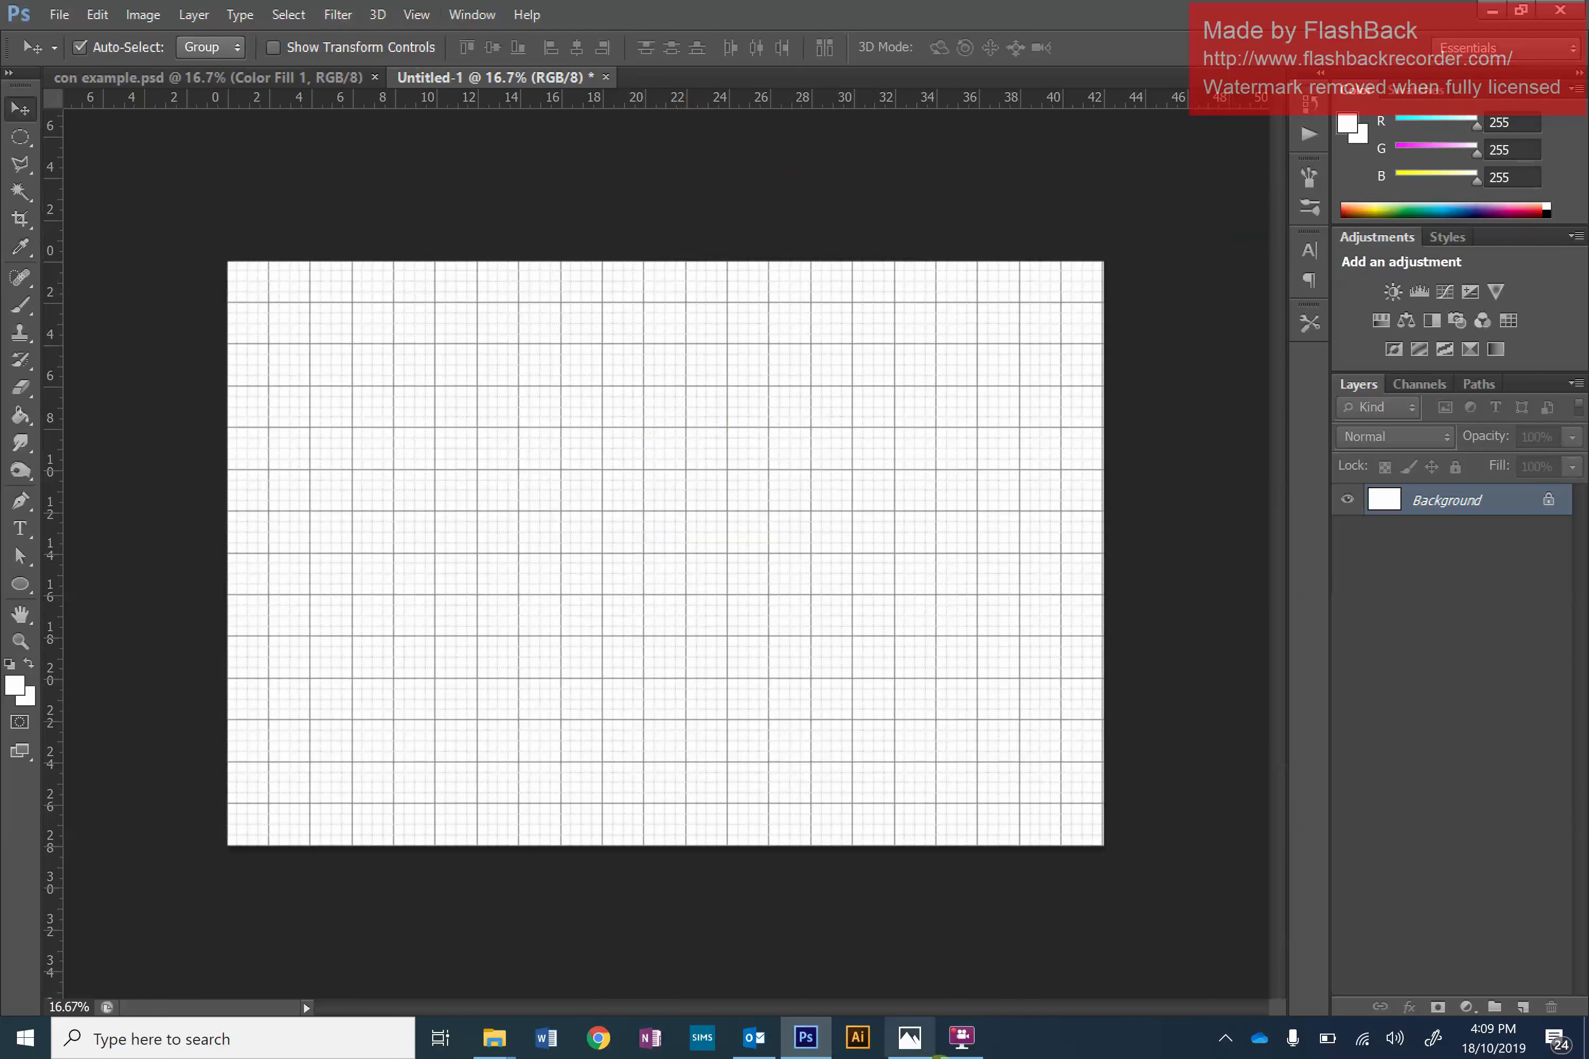
click(961, 1038)
click(651, 348)
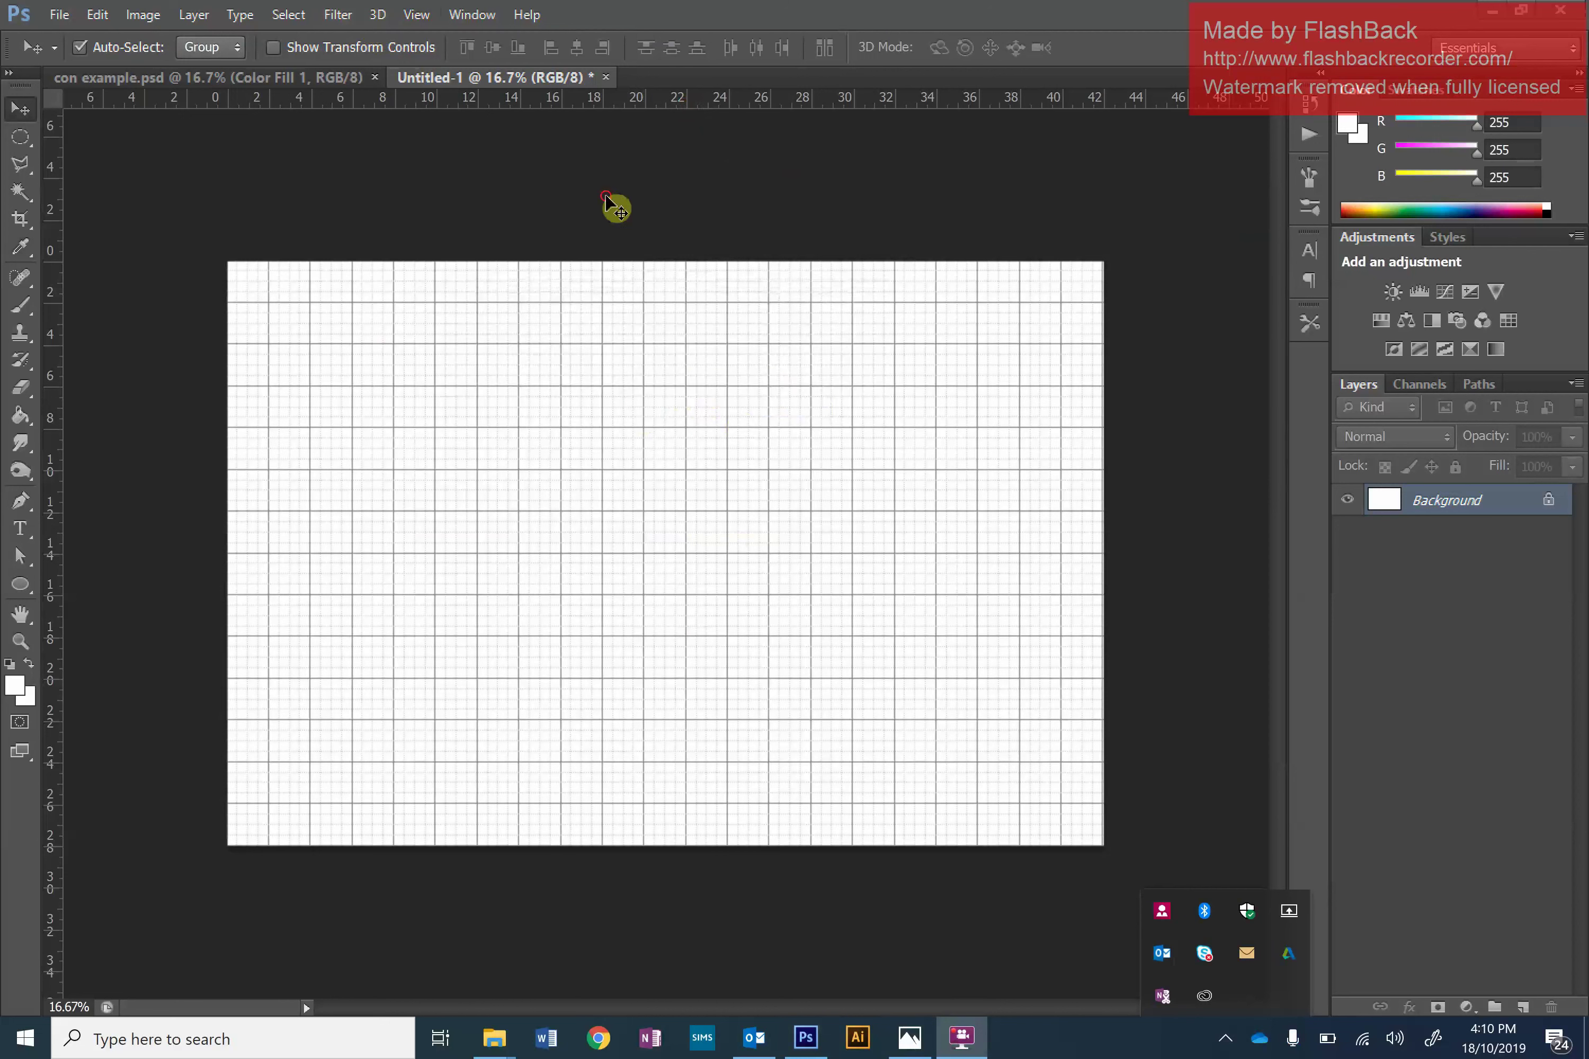
Using con example.psd as reference, marquee-select full-width bands about 4 cm high along both the top and bottom edges of the untitled canvas.
click(246, 78)
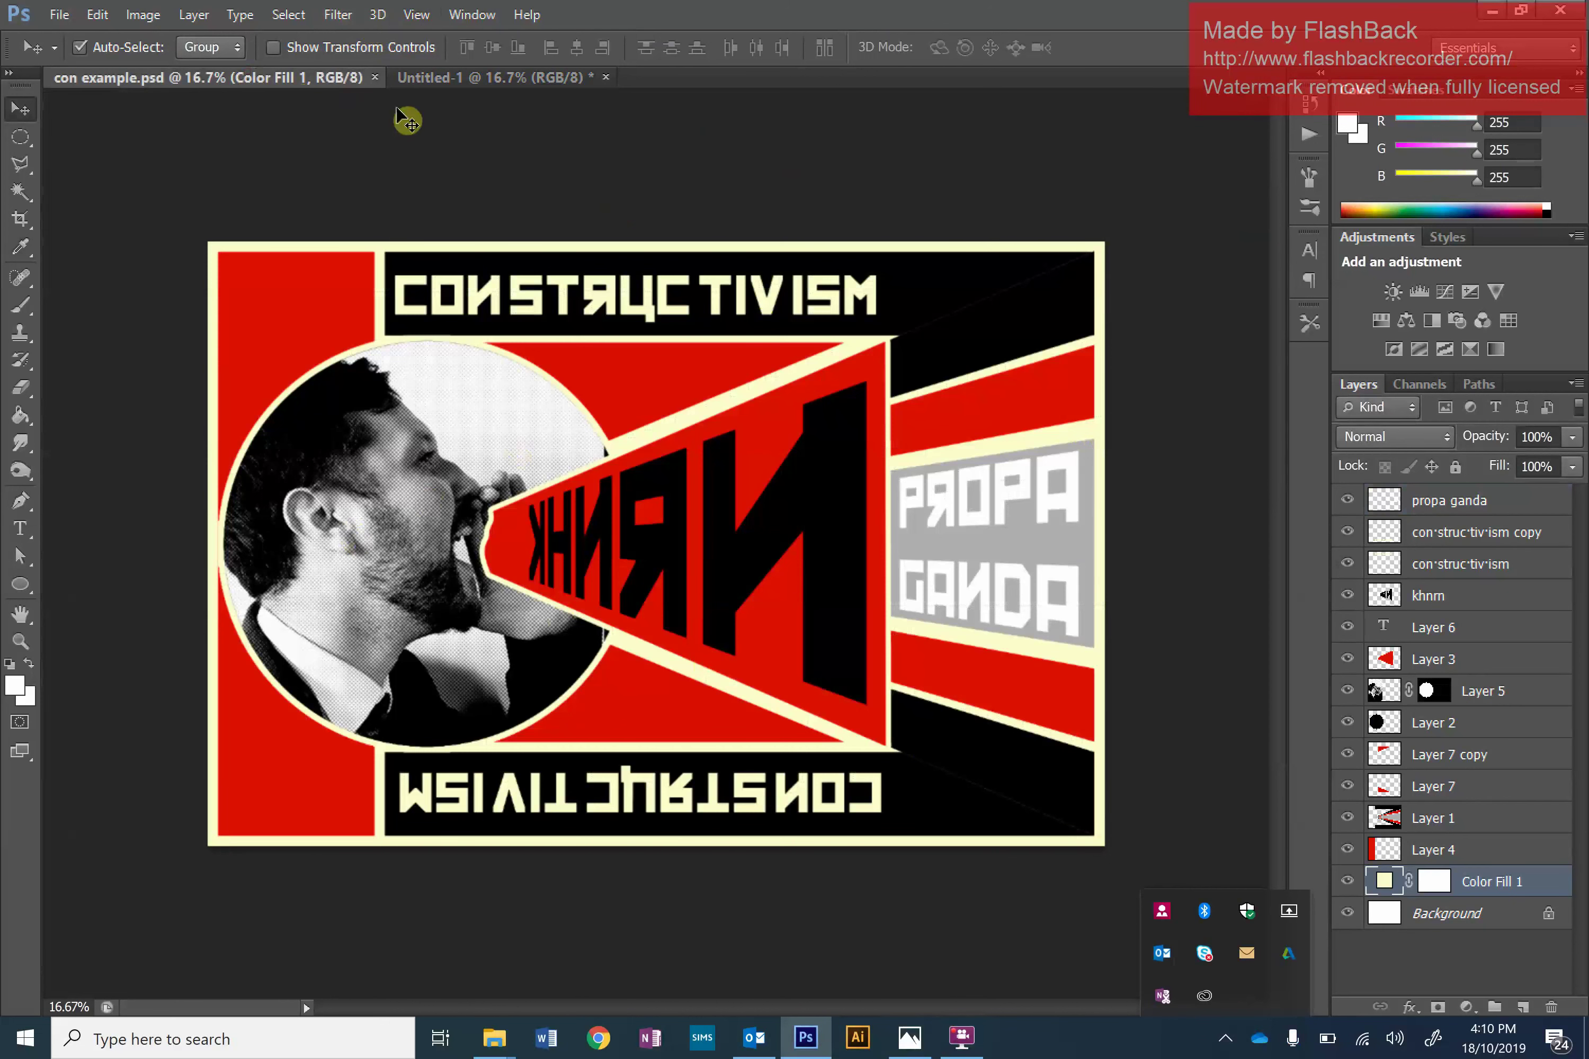
click(429, 79)
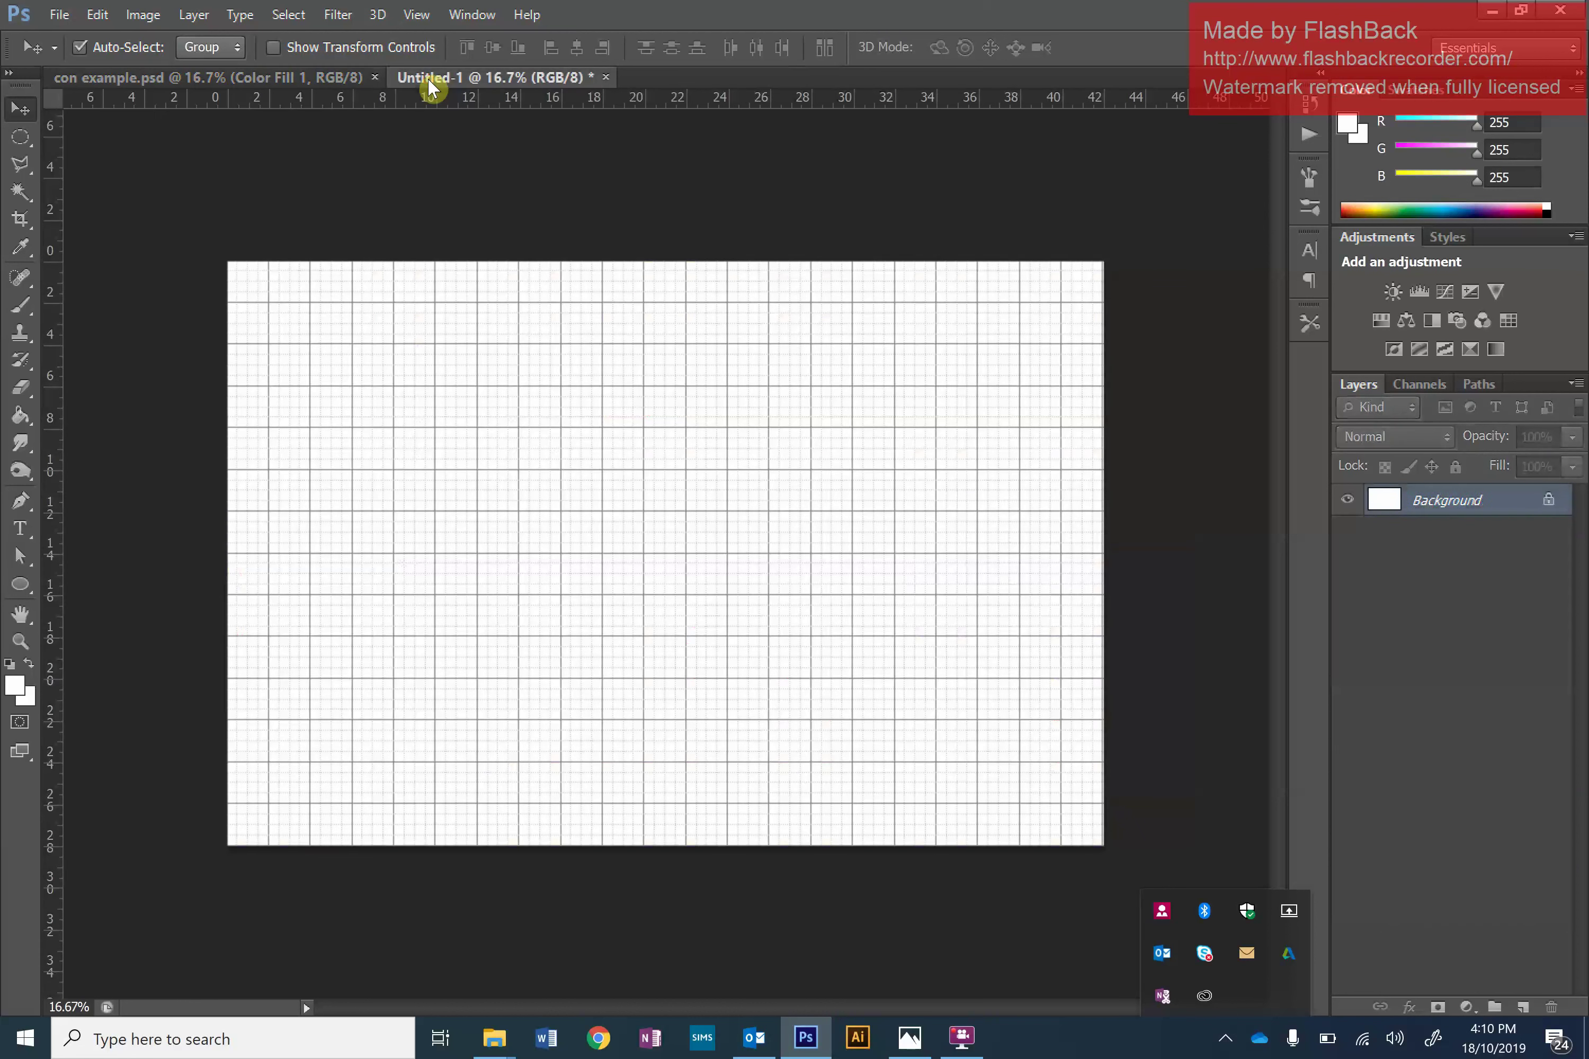
click(21, 141)
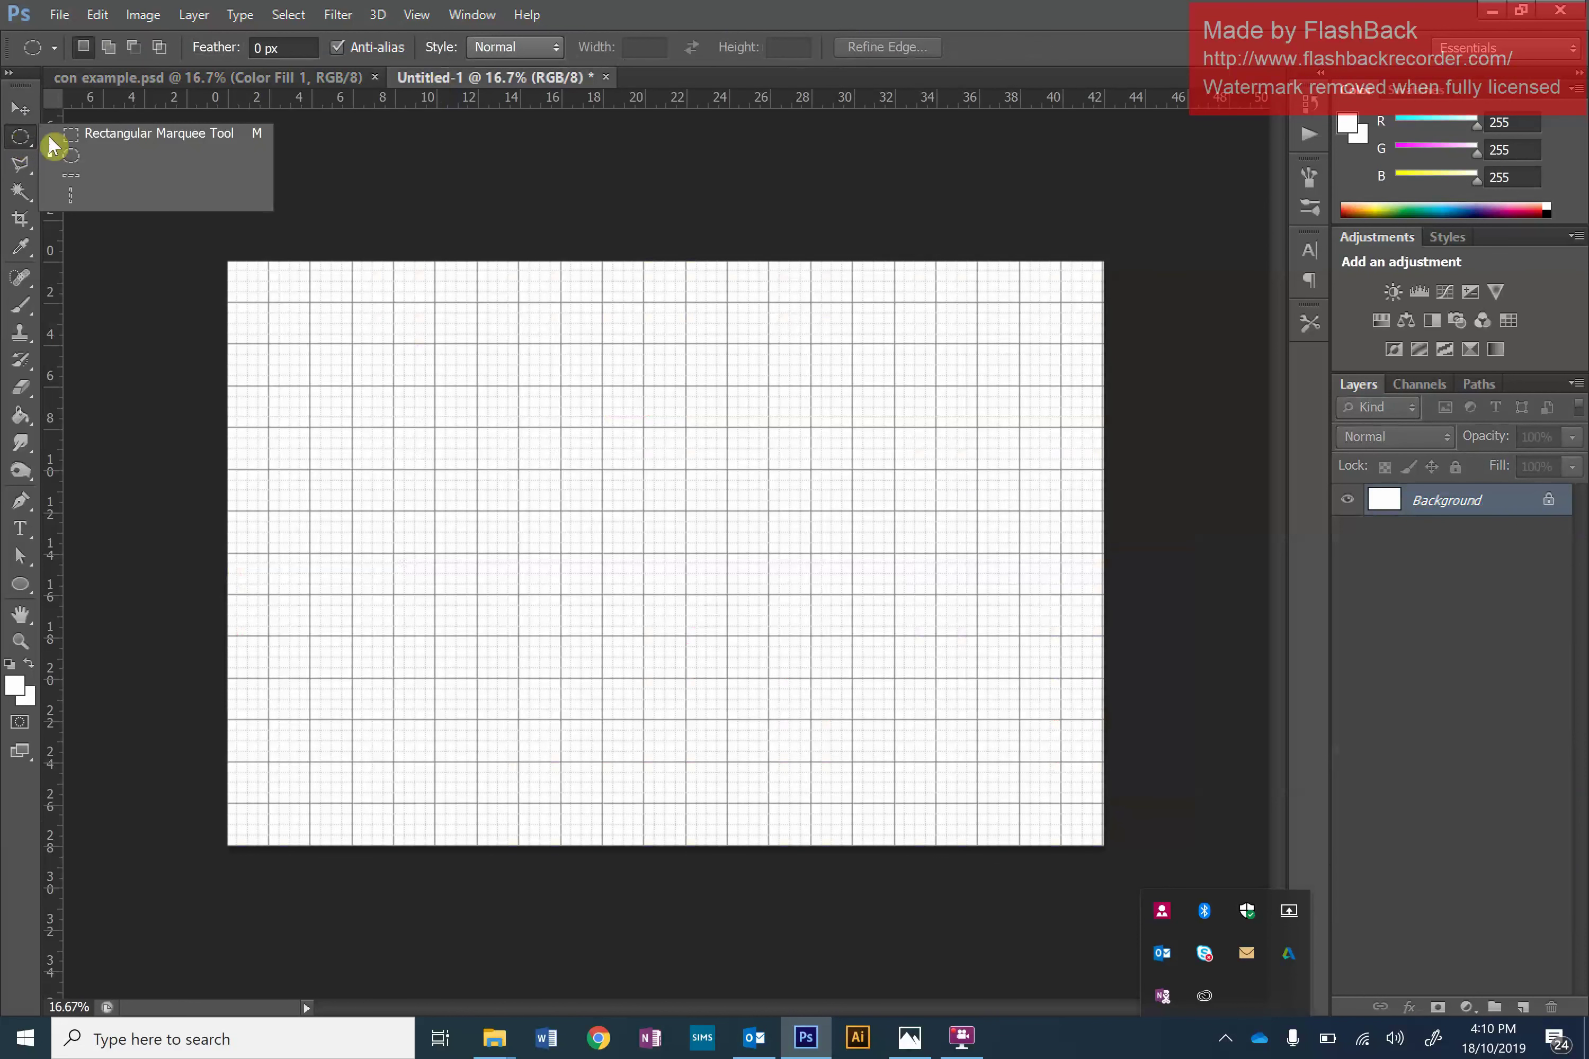
click(91, 141)
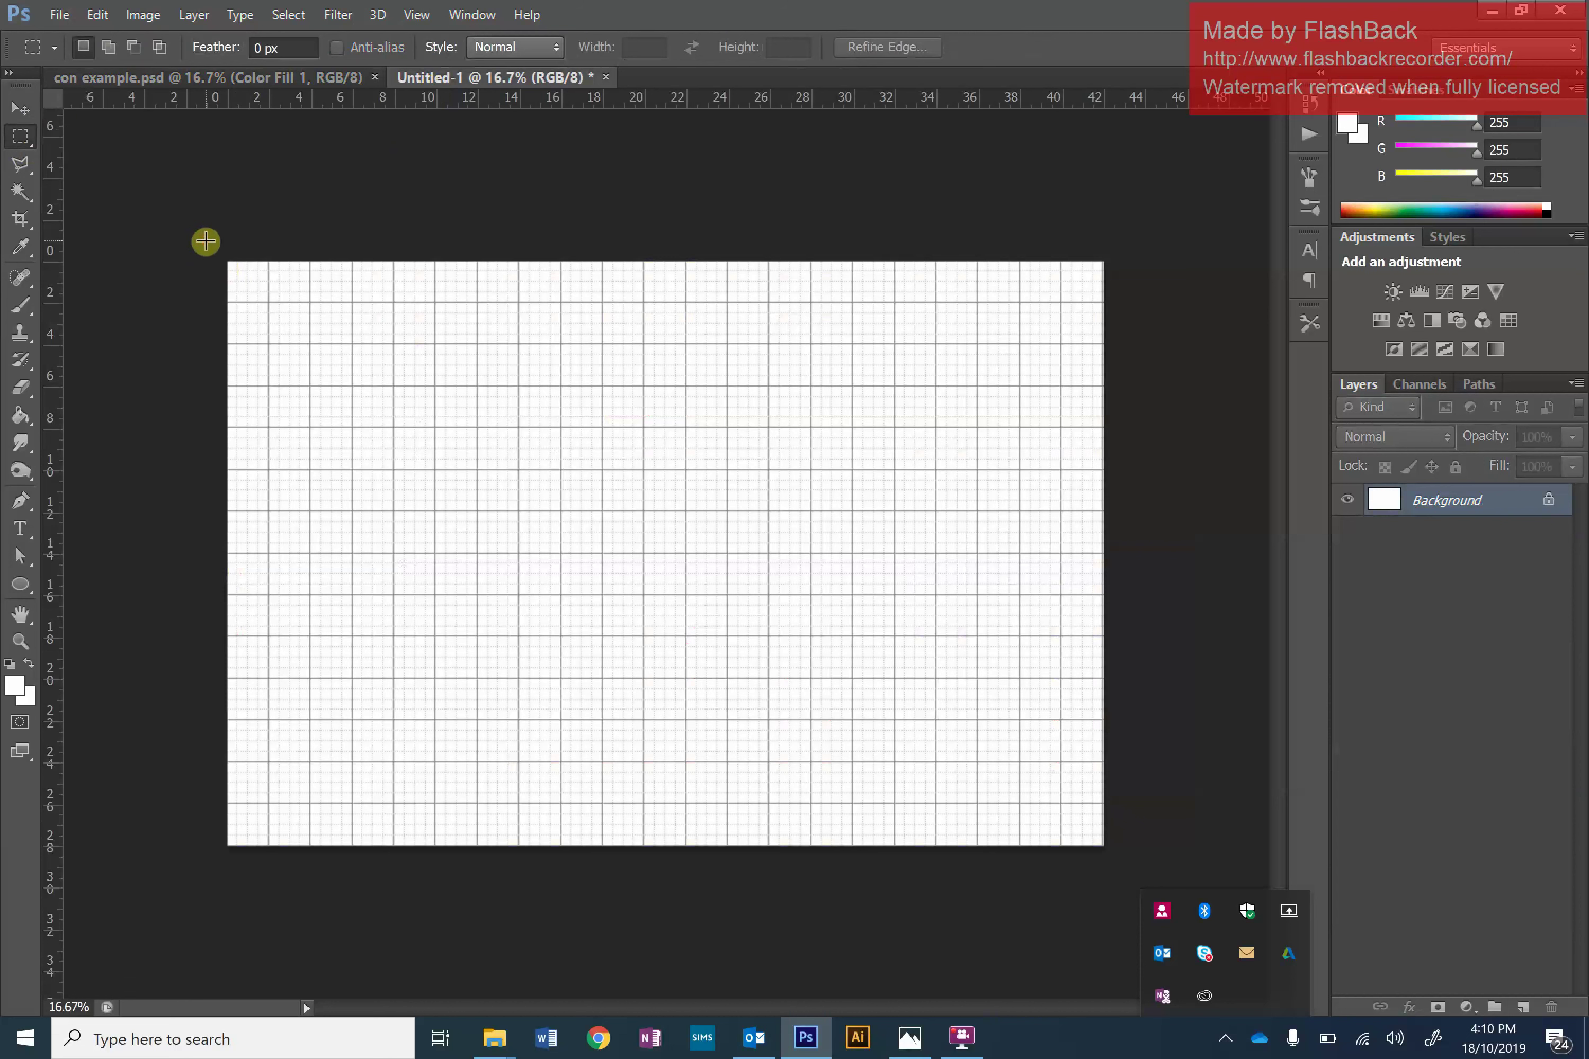
drag(205, 241, 1105, 349)
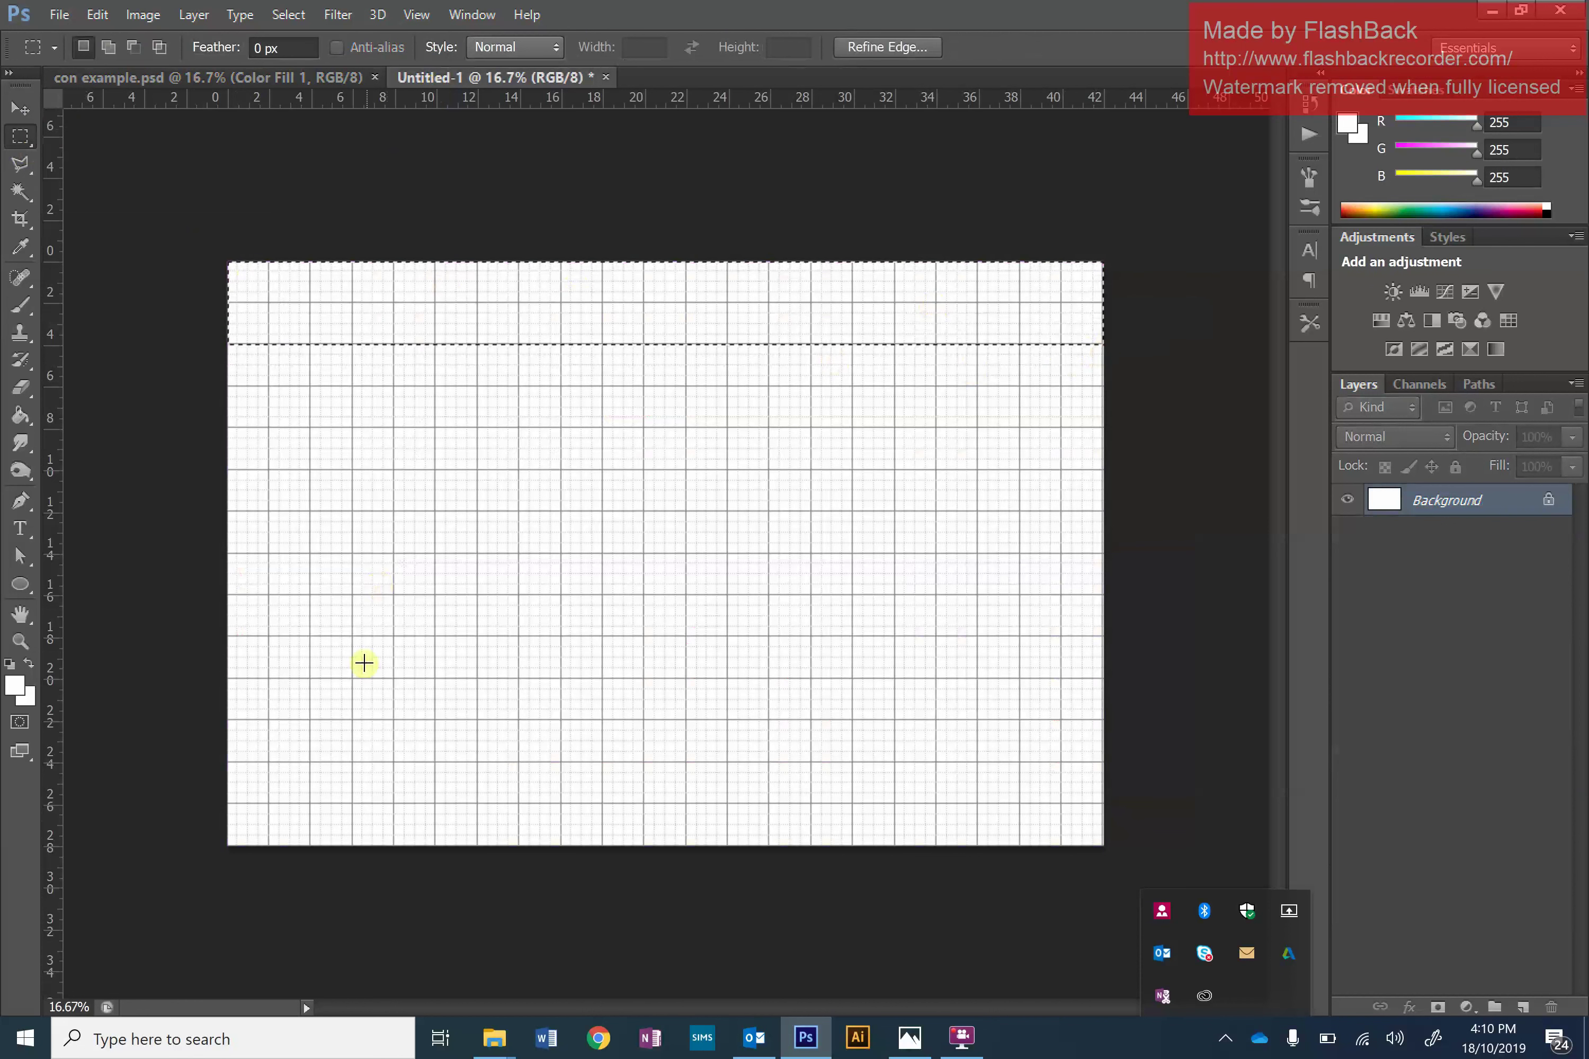
key(shift)
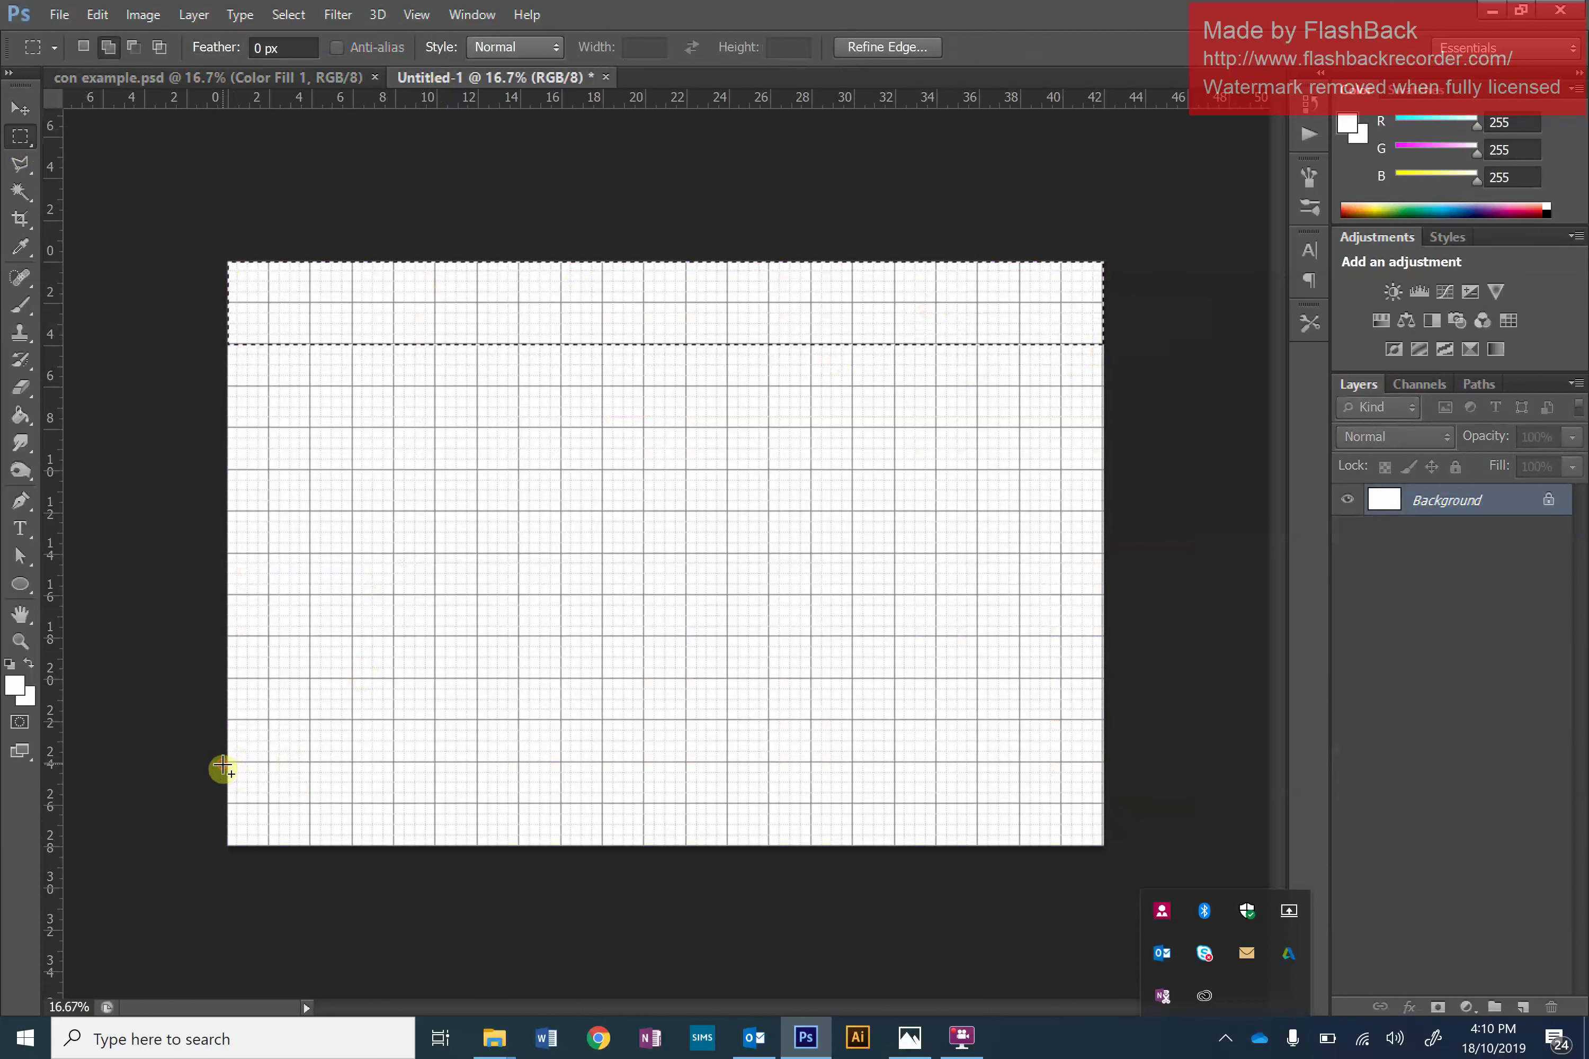
drag(223, 765, 1115, 835)
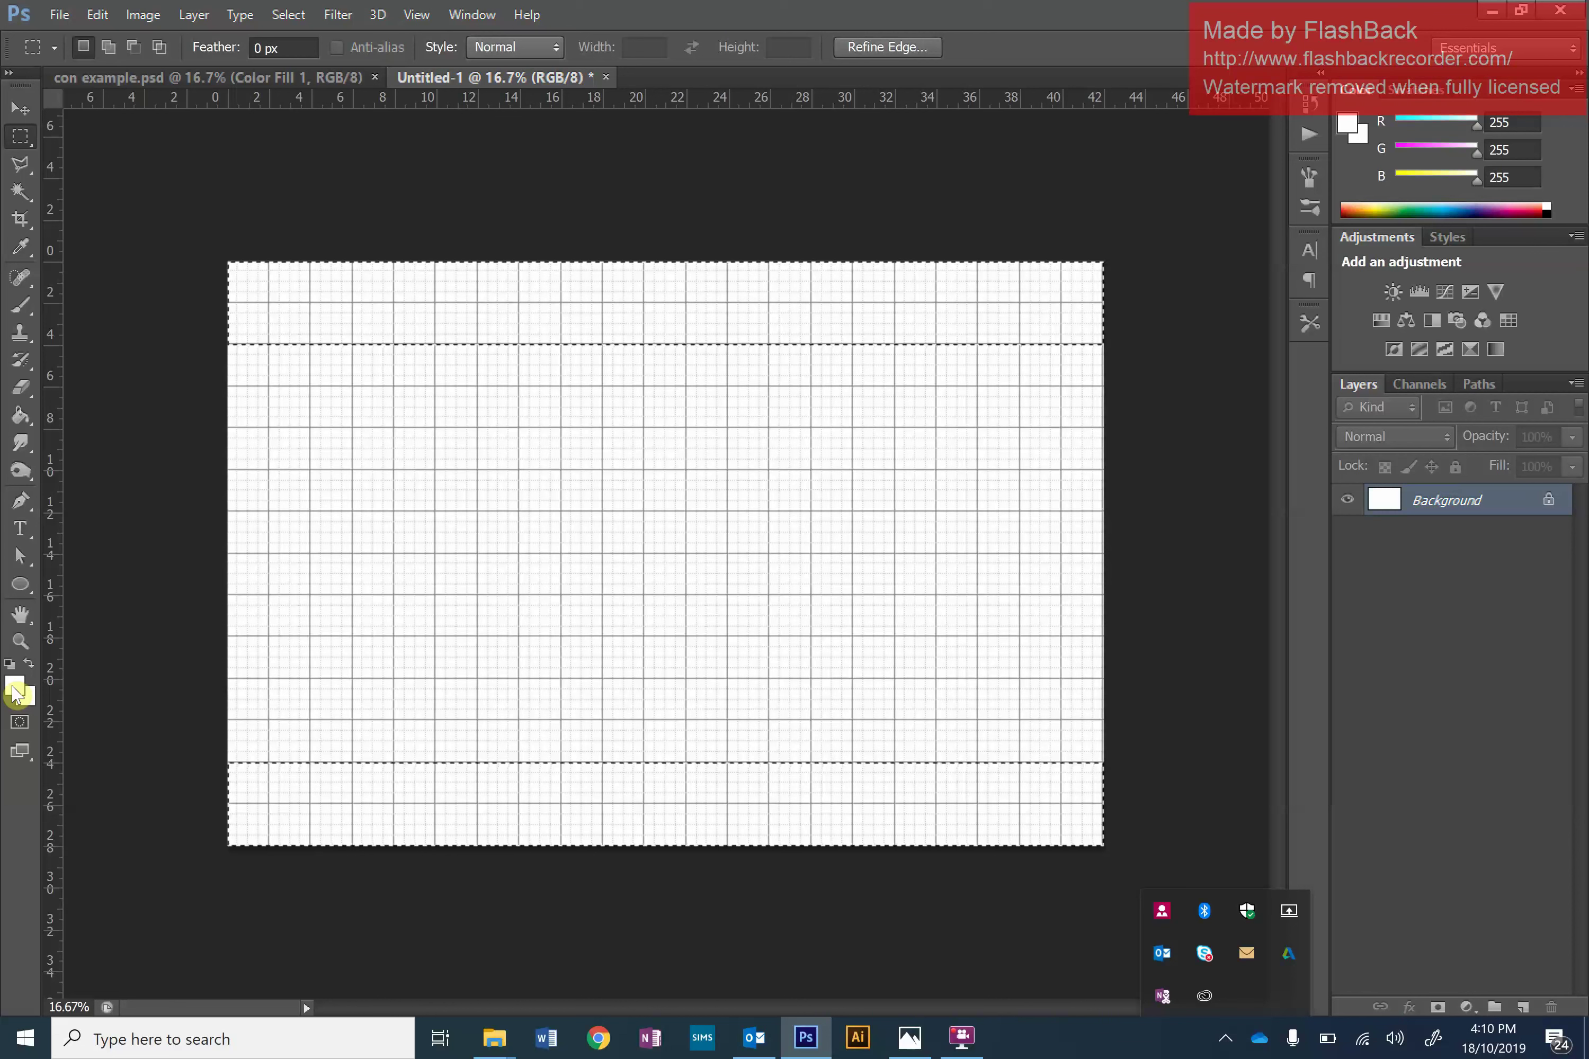
Set the foreground colour to black.
click(17, 694)
drag(822, 619, 743, 820)
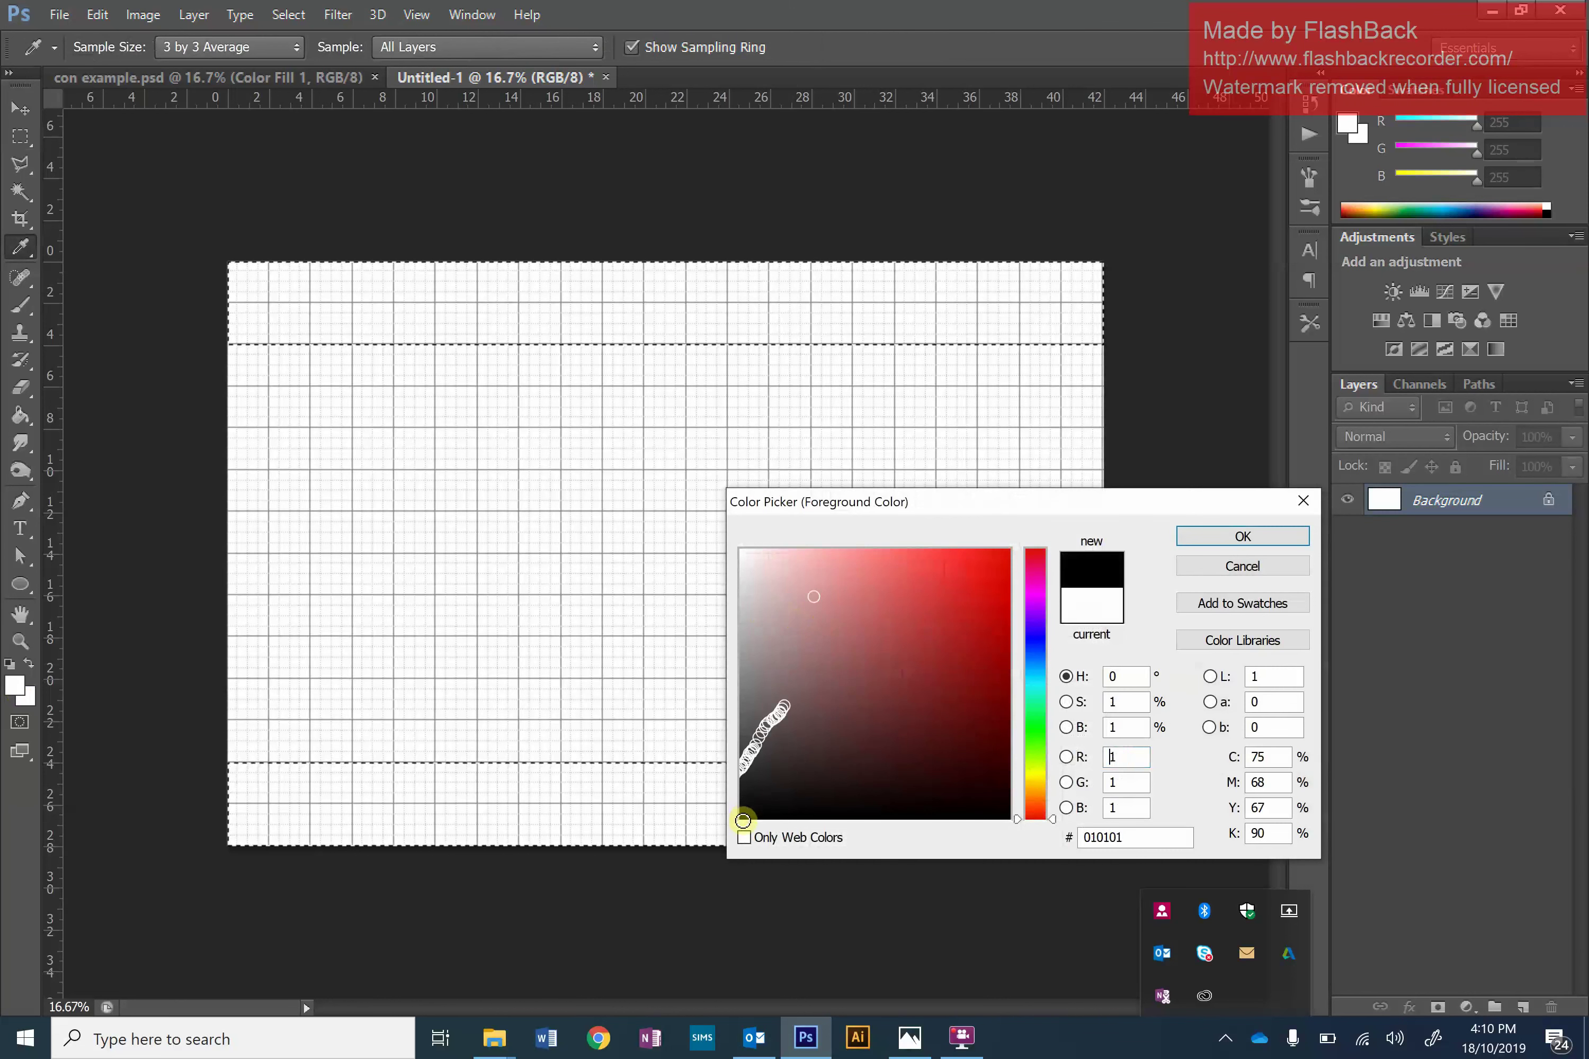
click(1213, 536)
key(m)
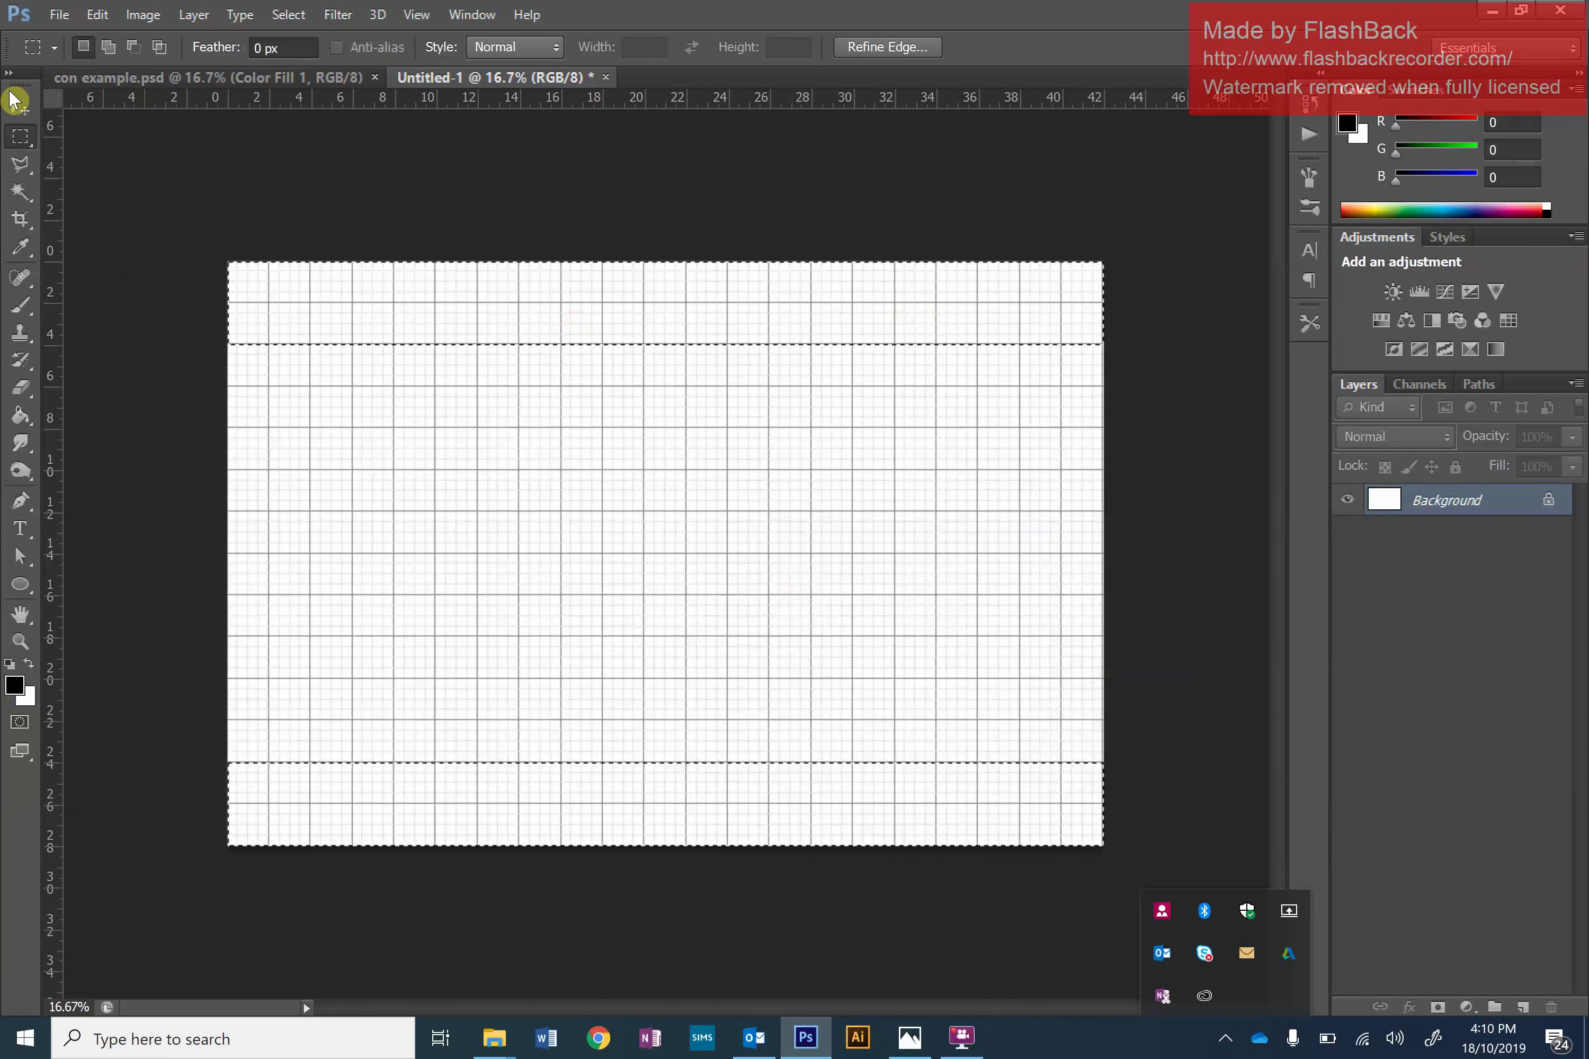
Fill the two selected bands with black on a new layer using the Paint Bucket and clear the selection.
click(21, 418)
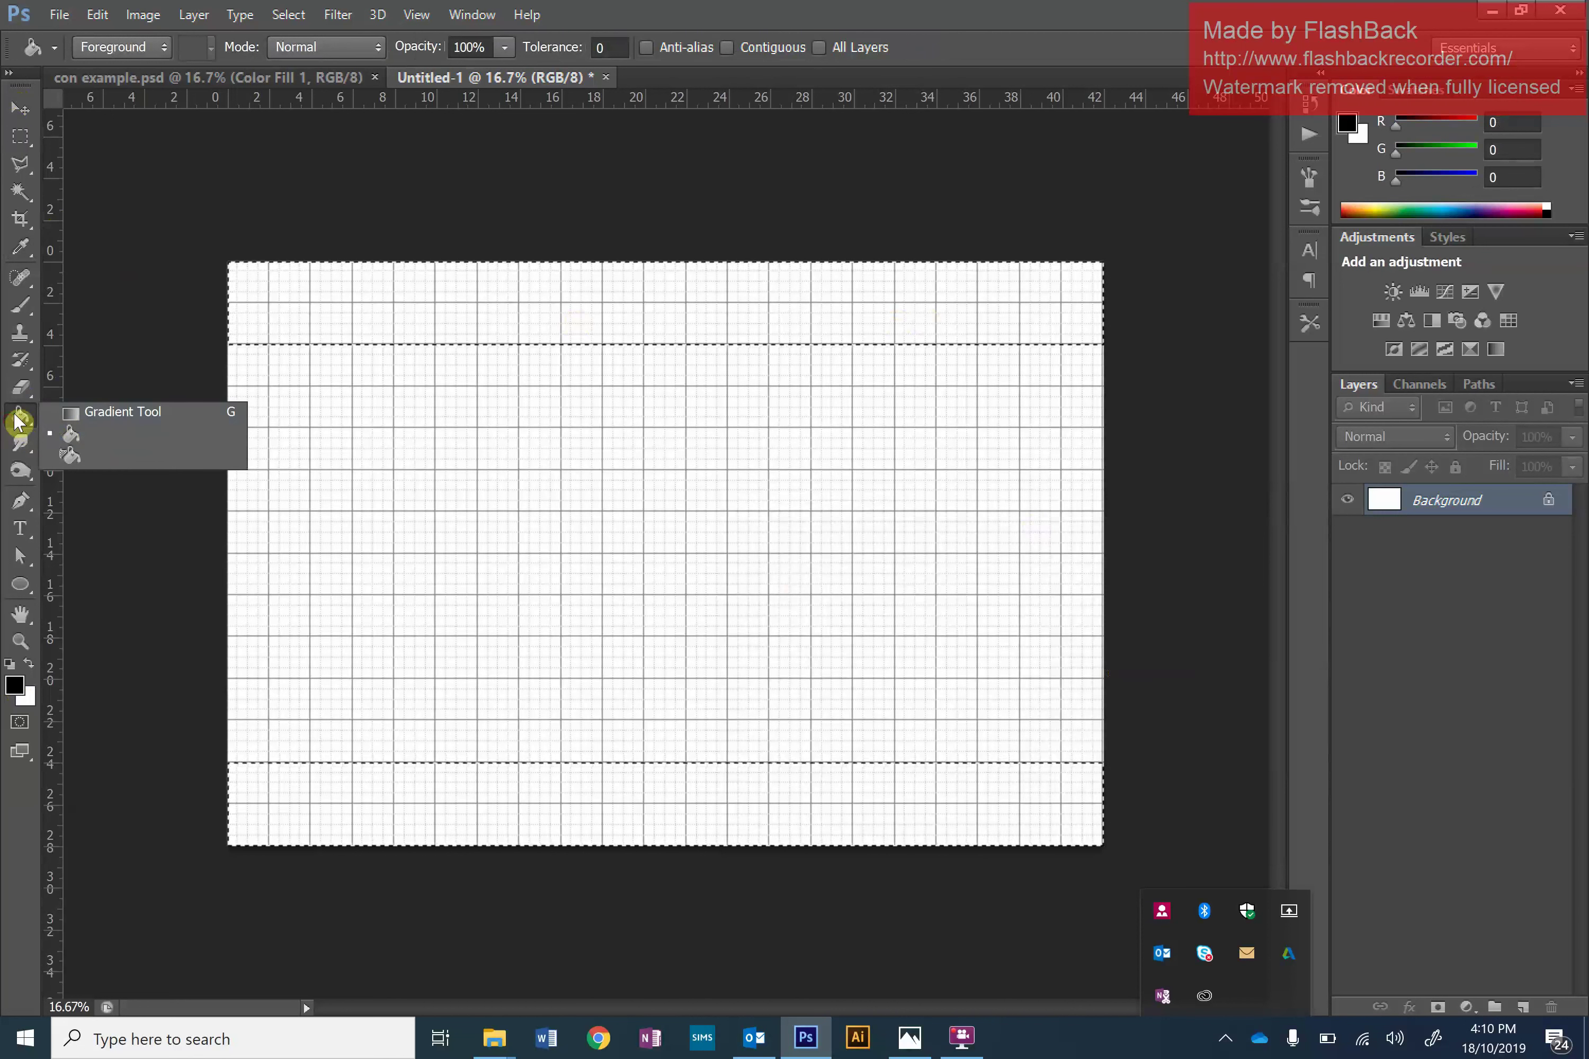
click(61, 410)
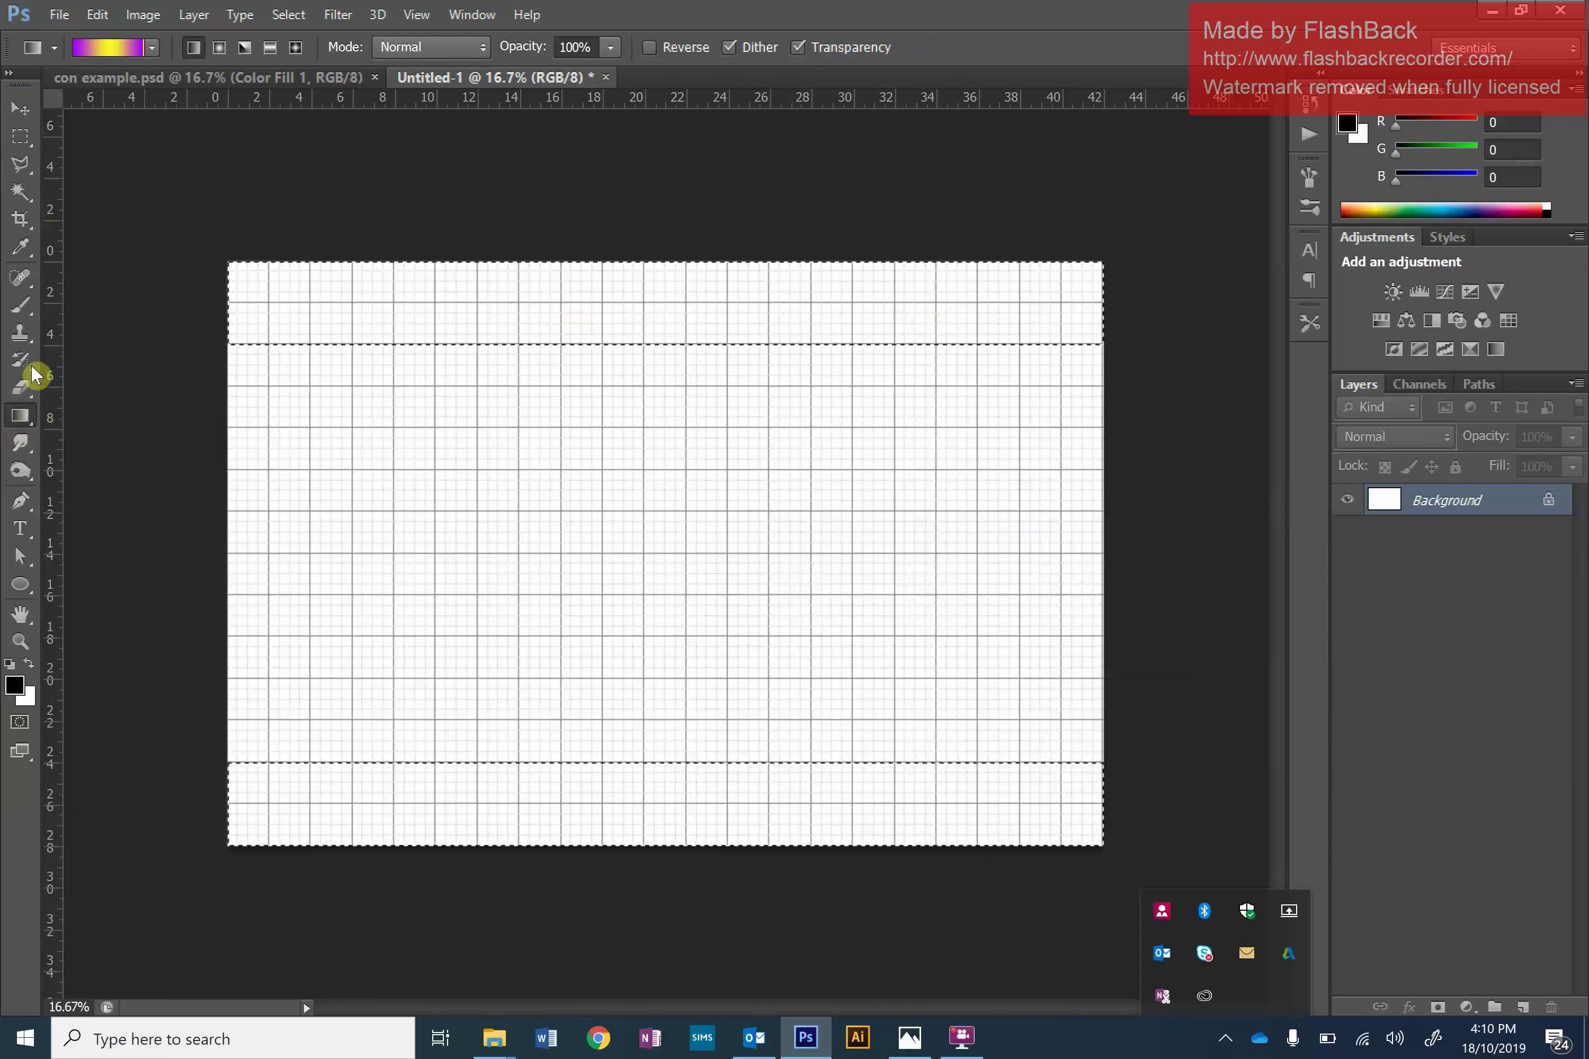
click(28, 421)
click(127, 445)
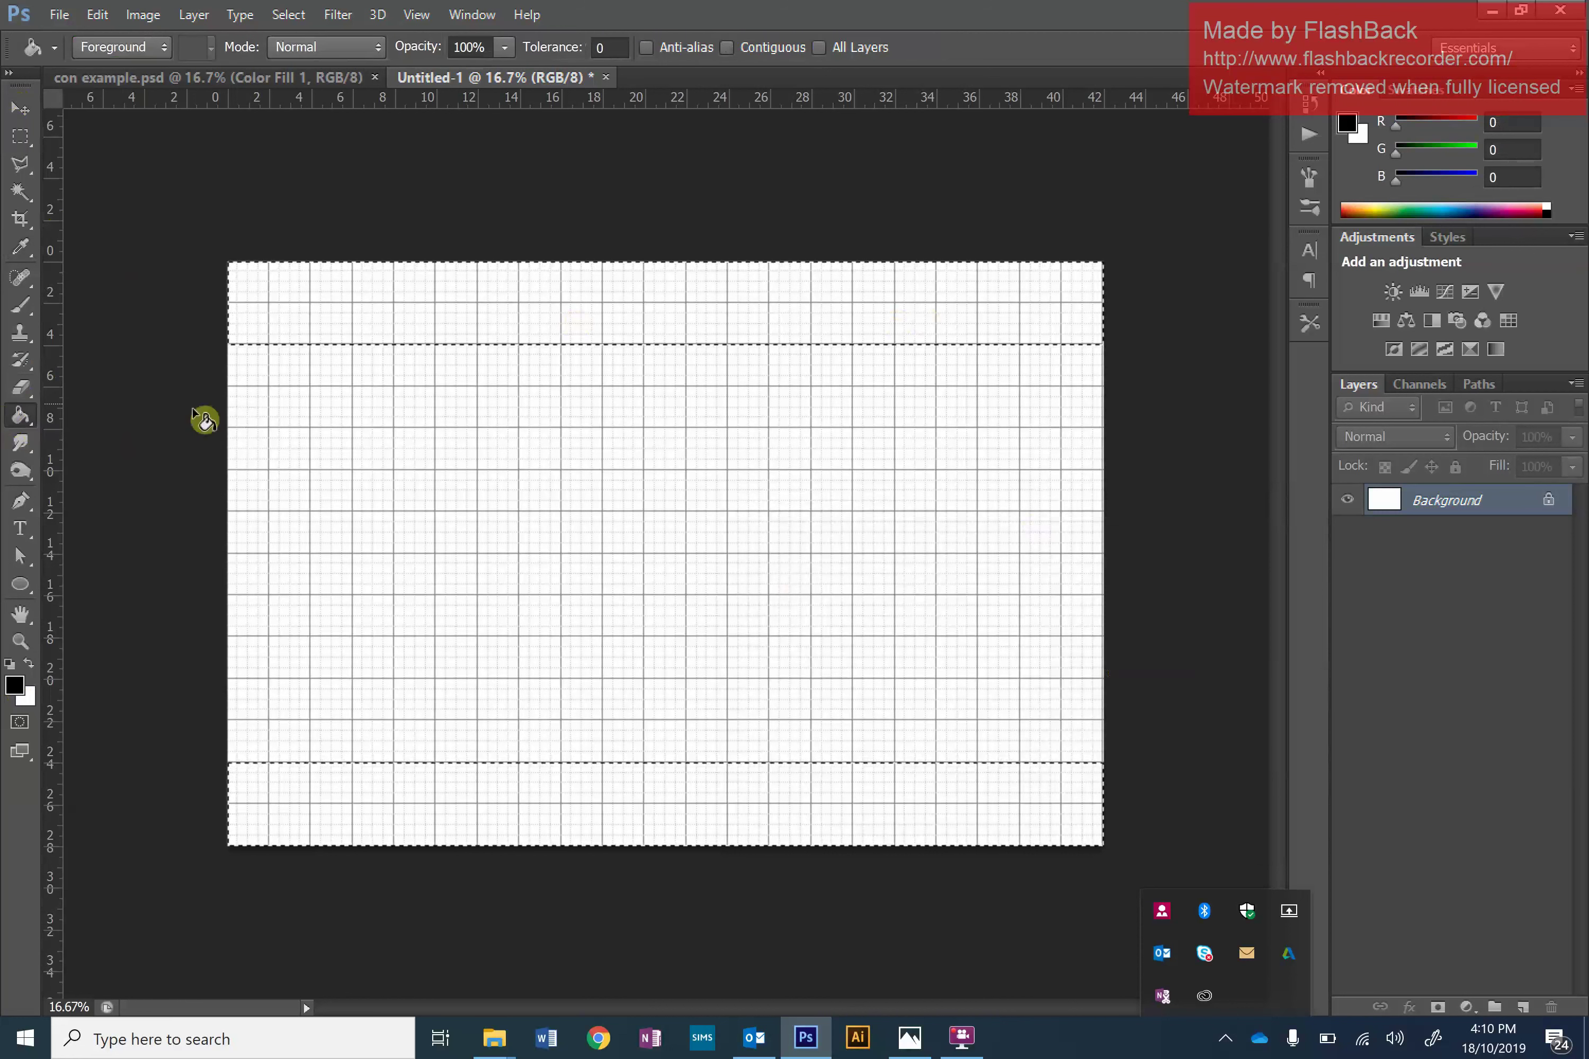
click(1525, 1006)
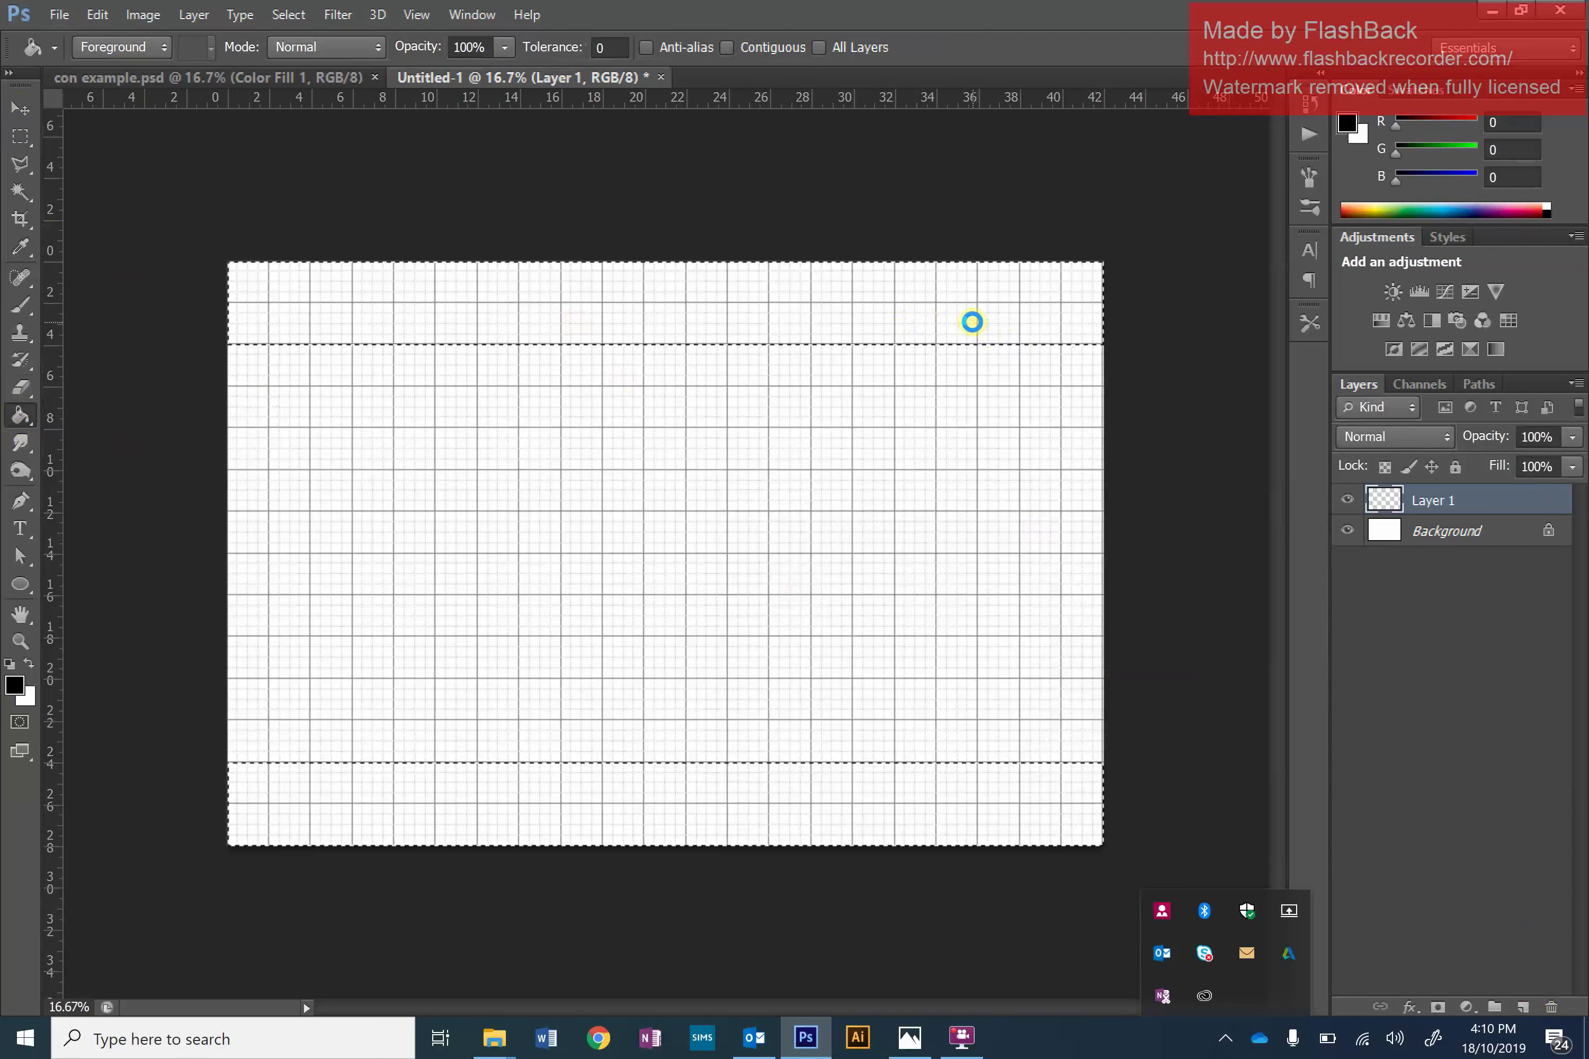
click(971, 322)
click(875, 316)
click(24, 145)
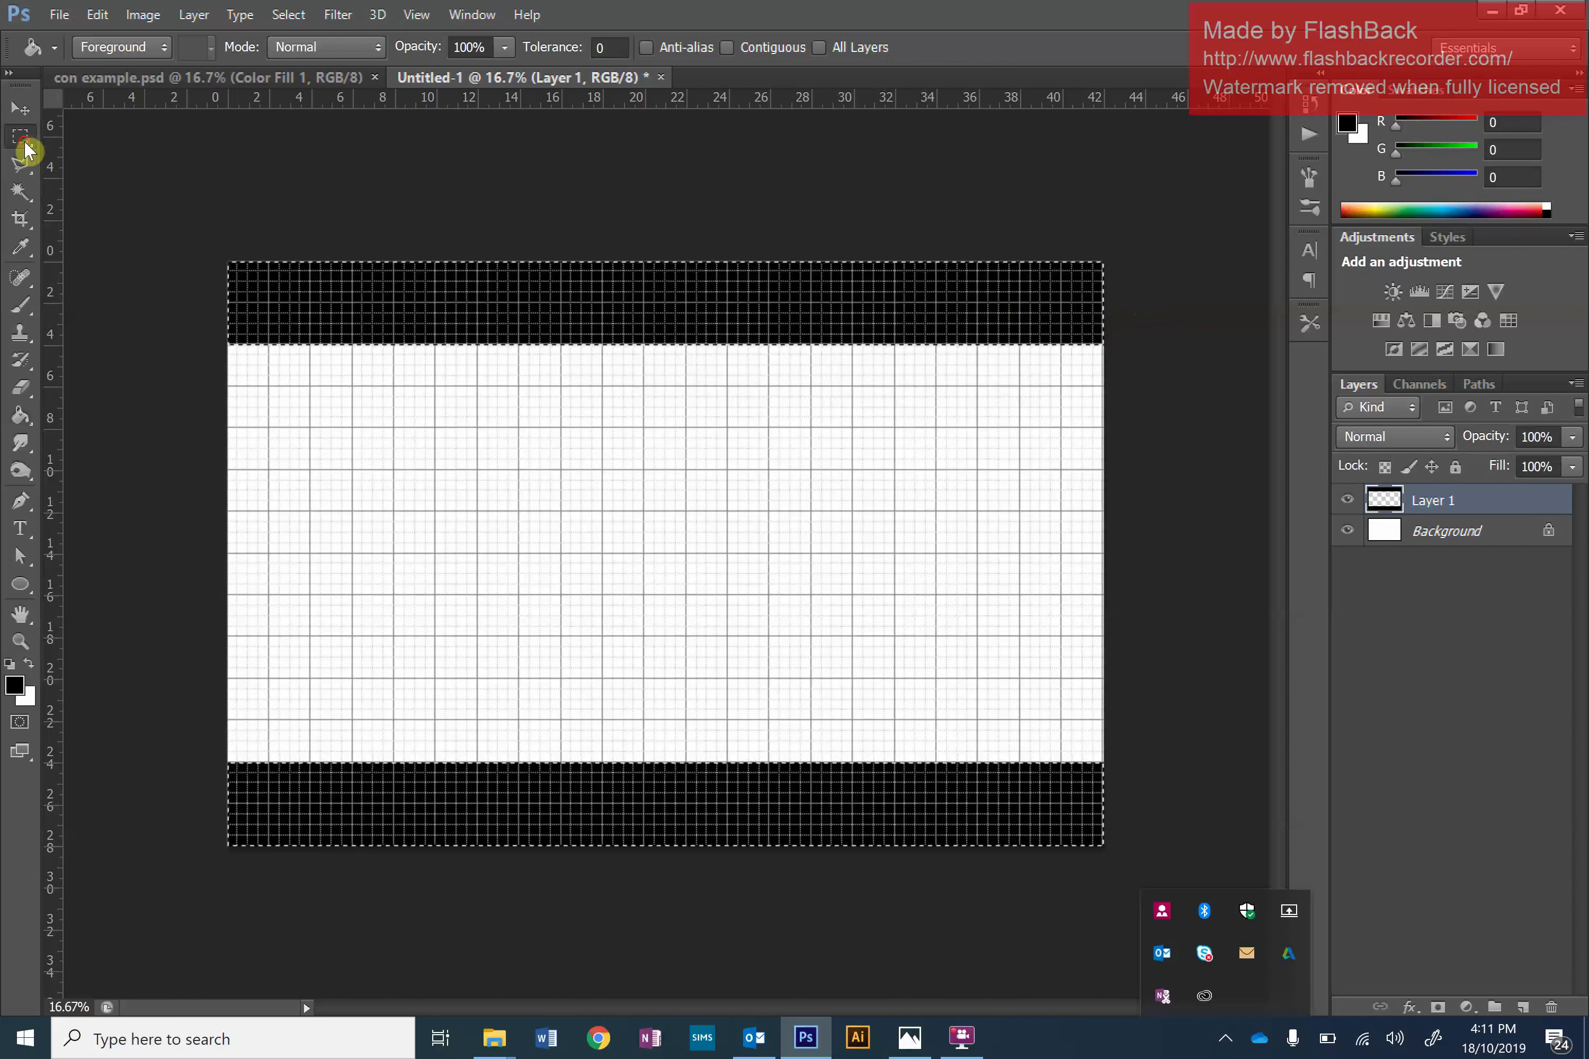
click(144, 162)
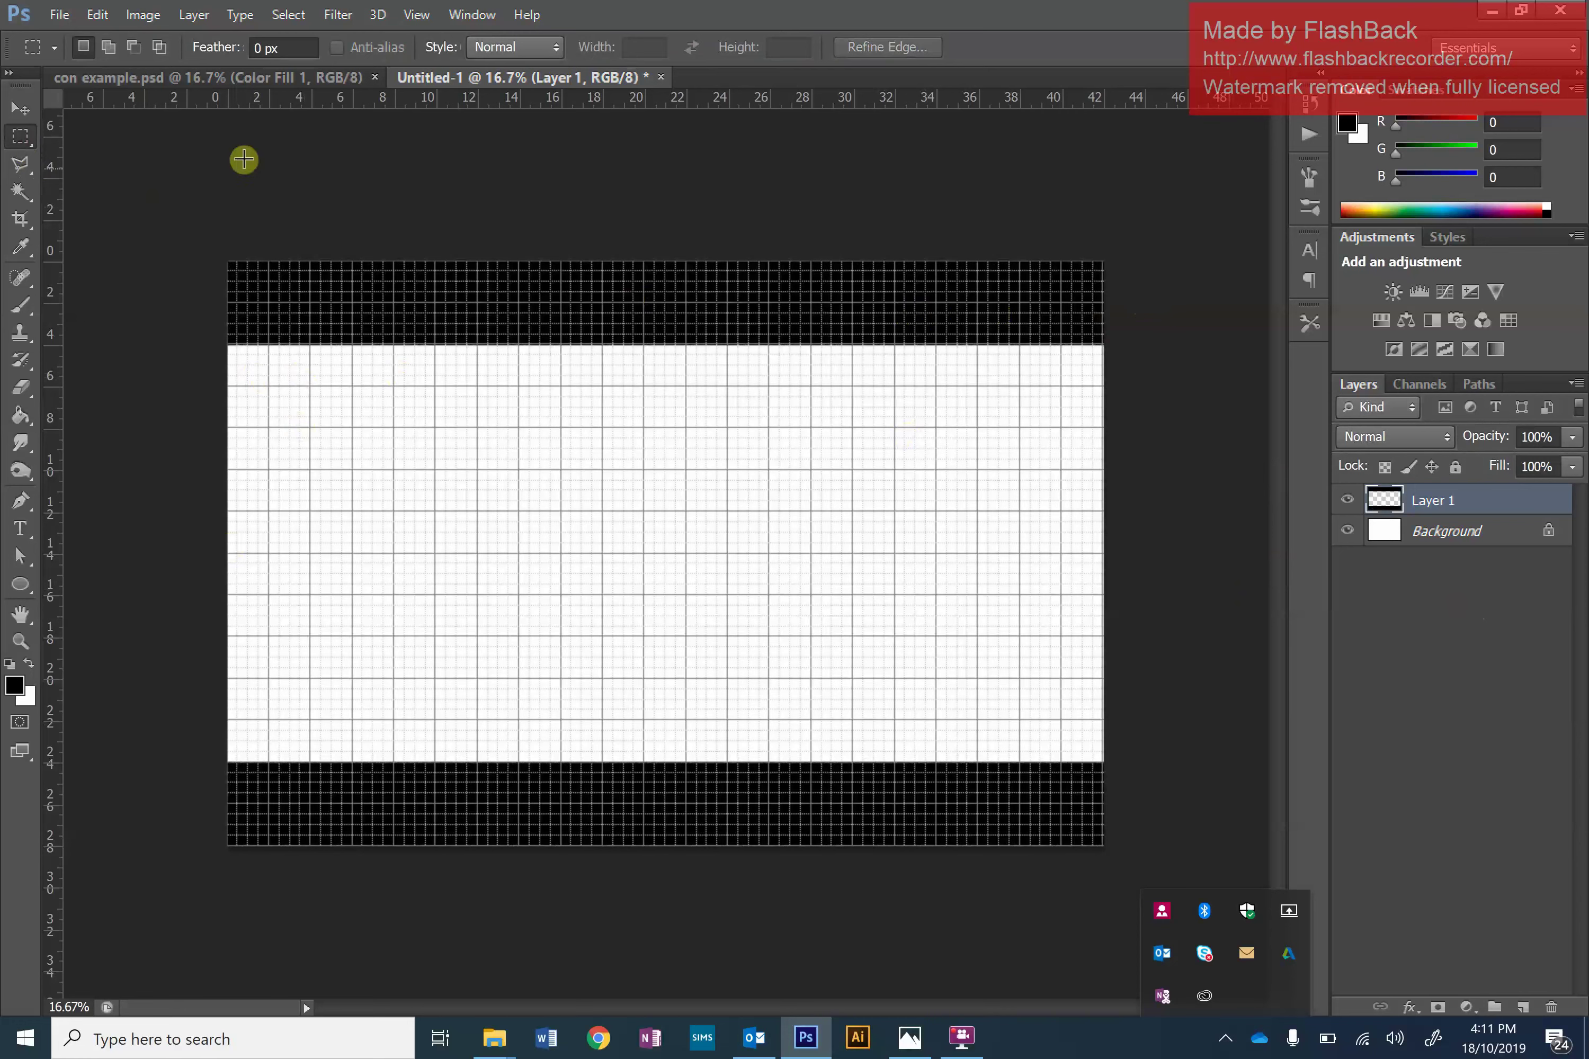
Following con example.psd, select two full-width bands about 3 cm high, each about 1 cm inside a black band.
click(260, 78)
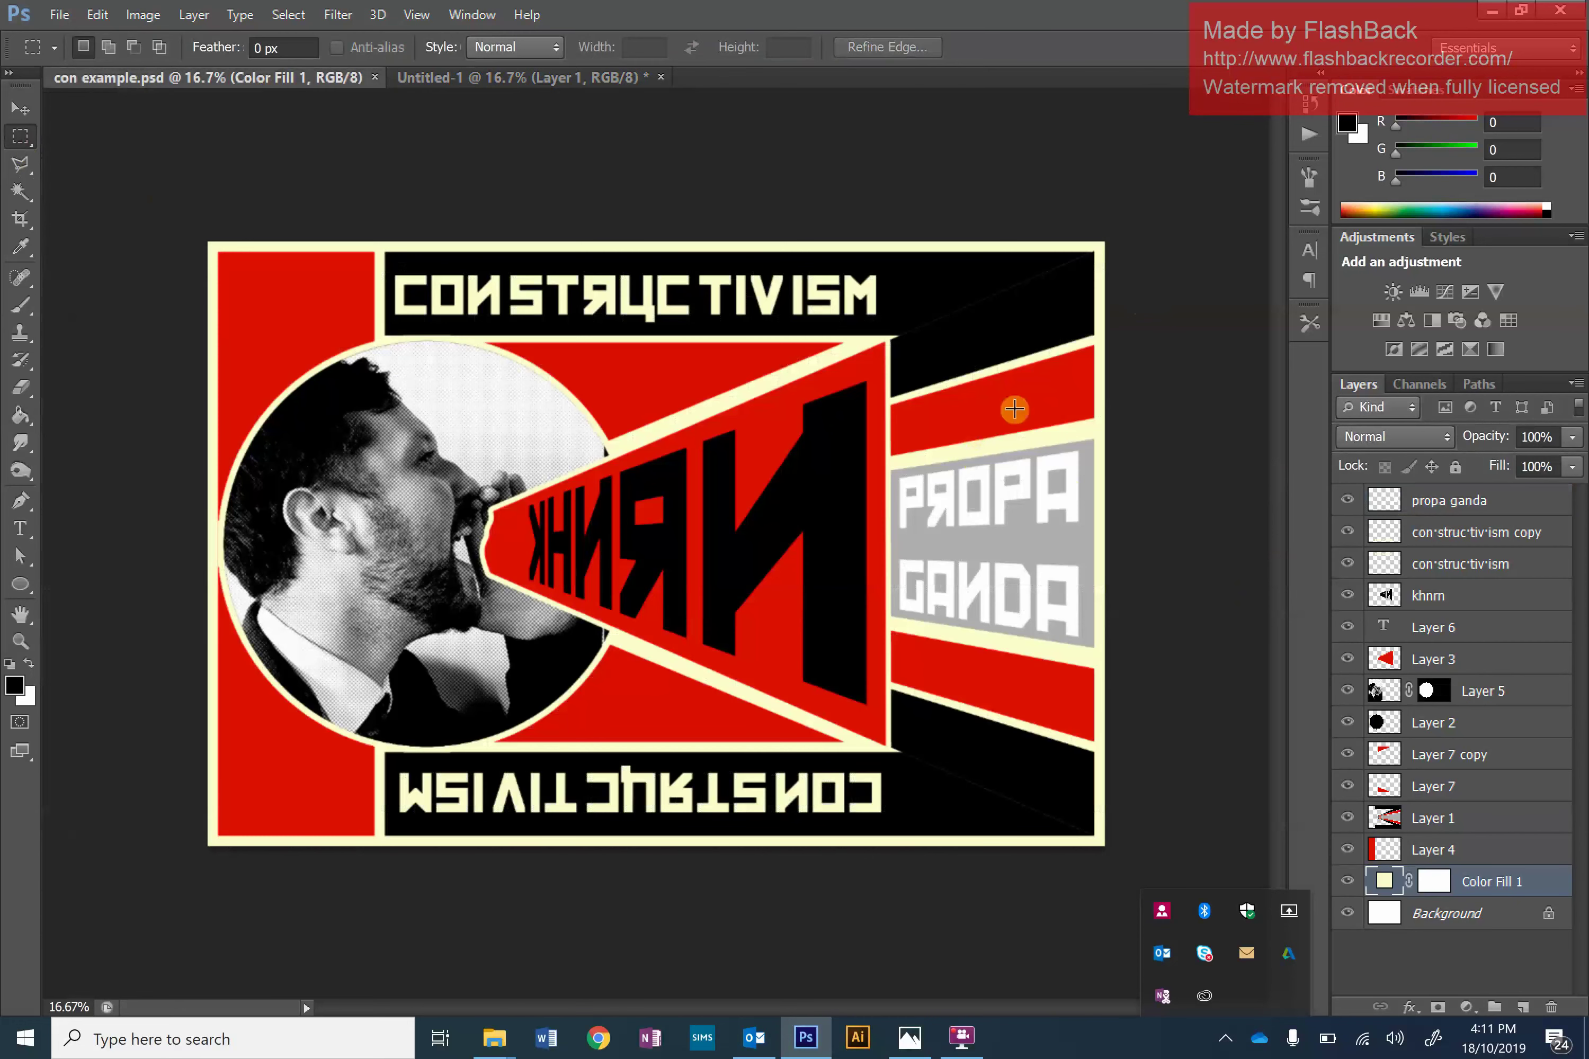
click(573, 78)
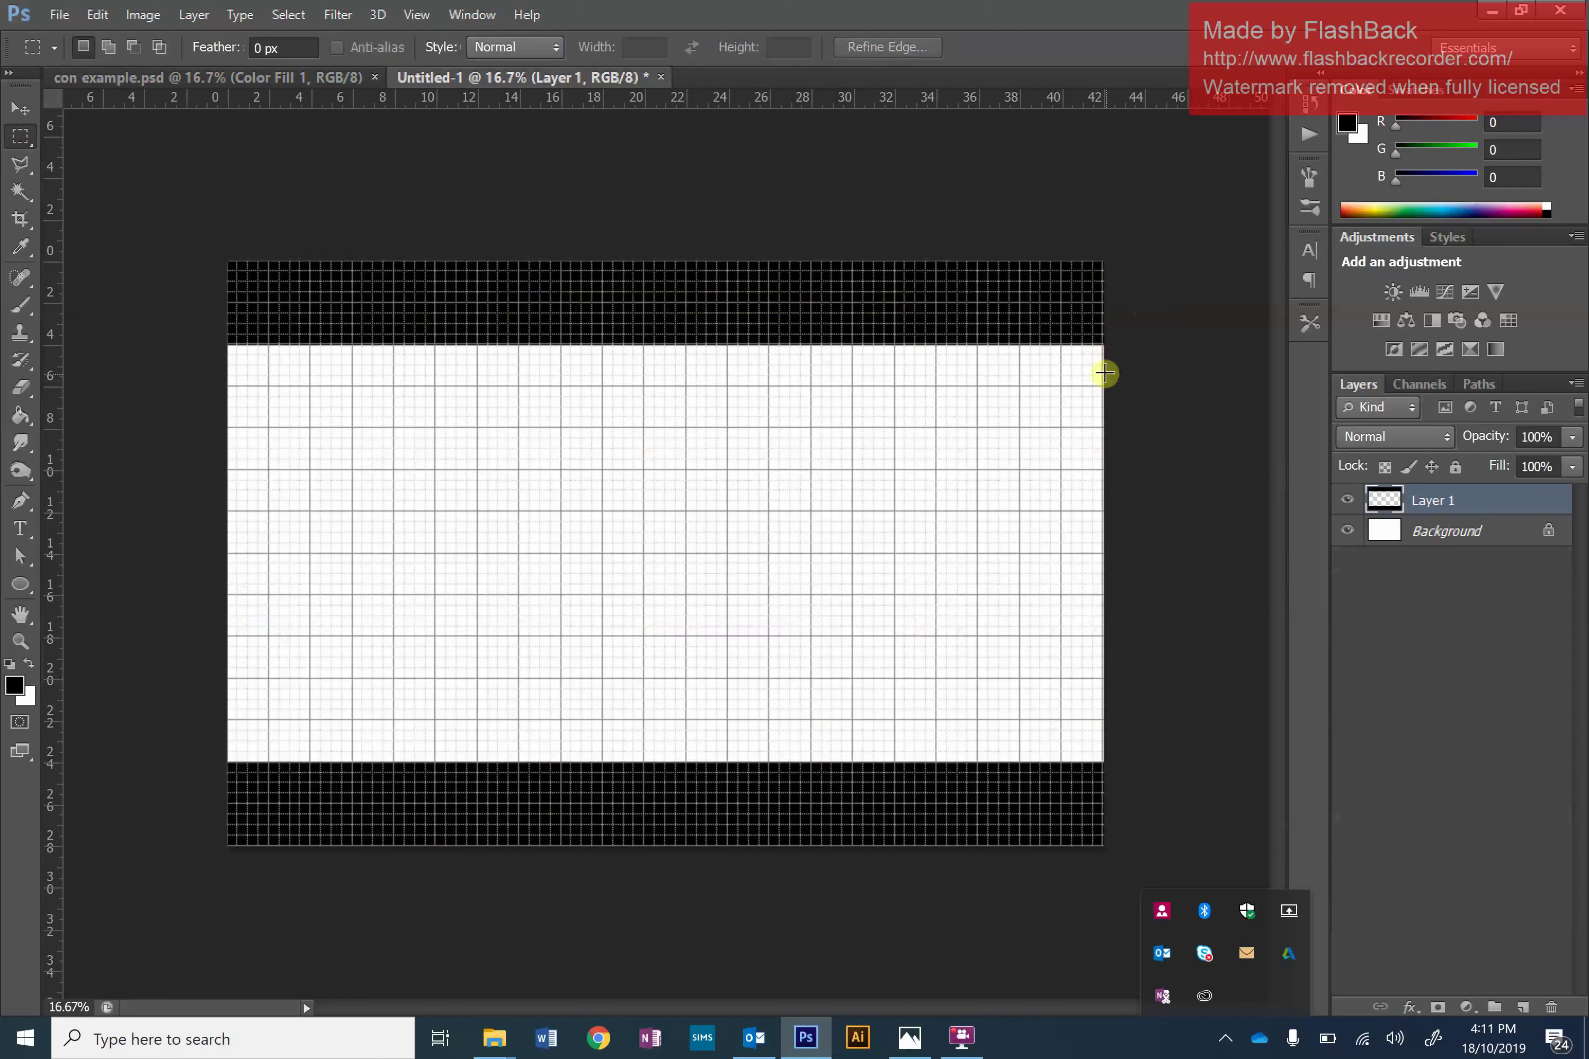
drag(1102, 367, 220, 425)
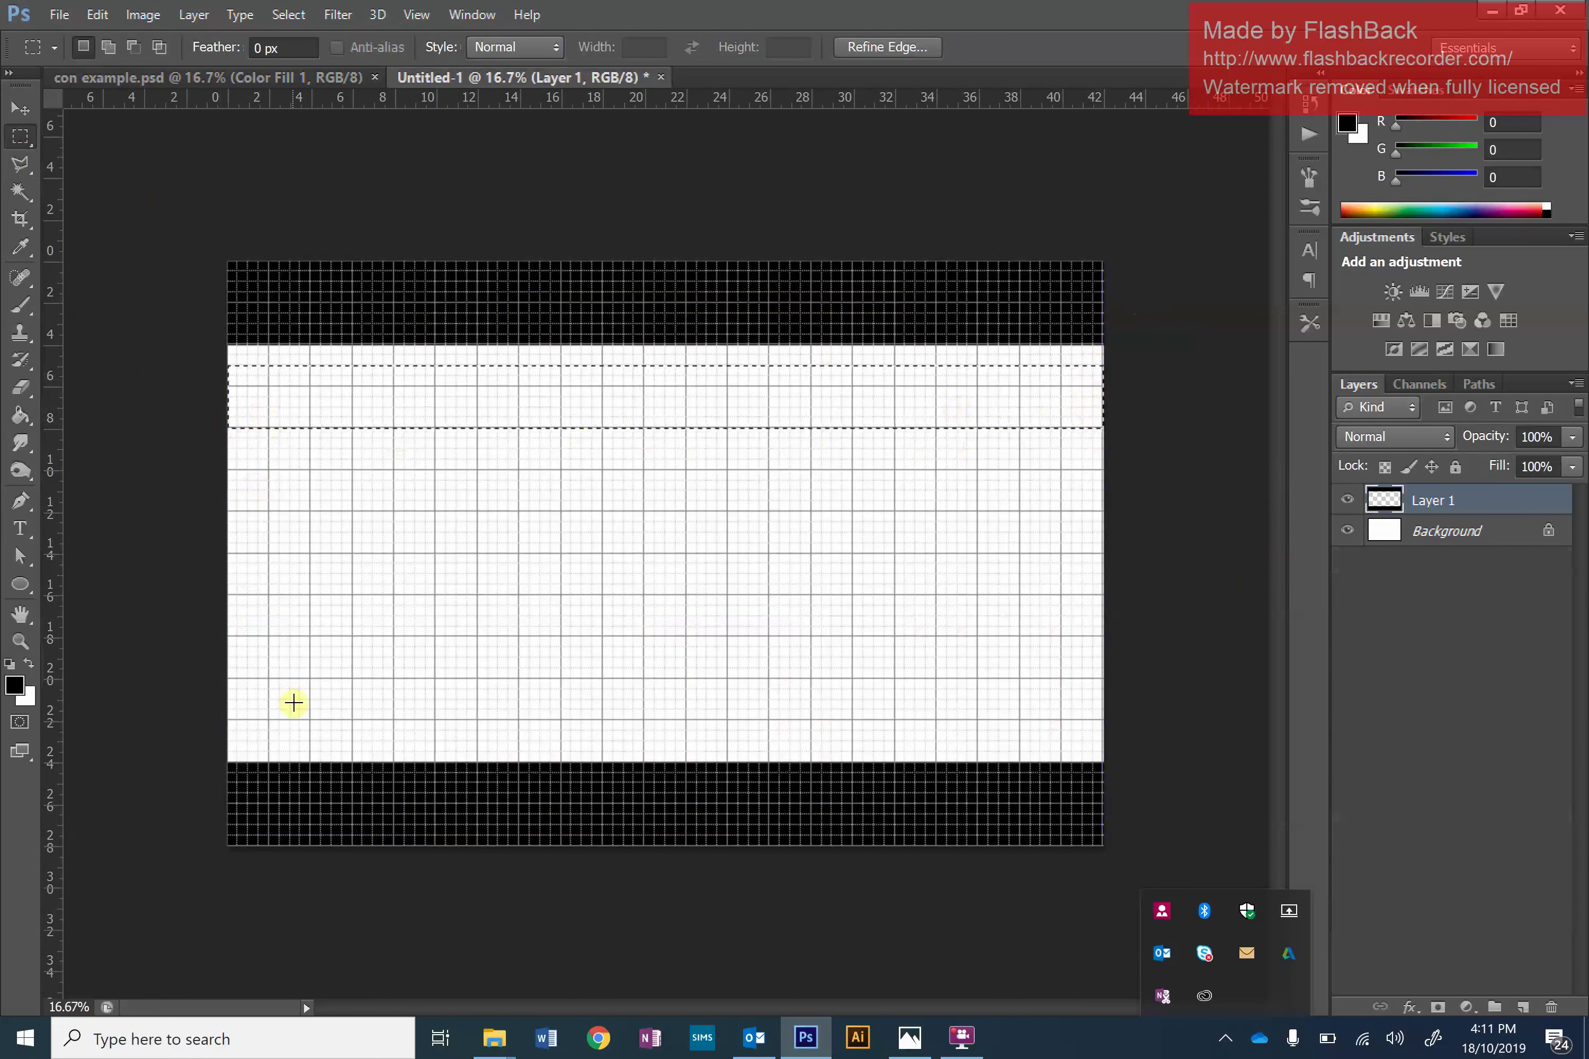
key(shift)
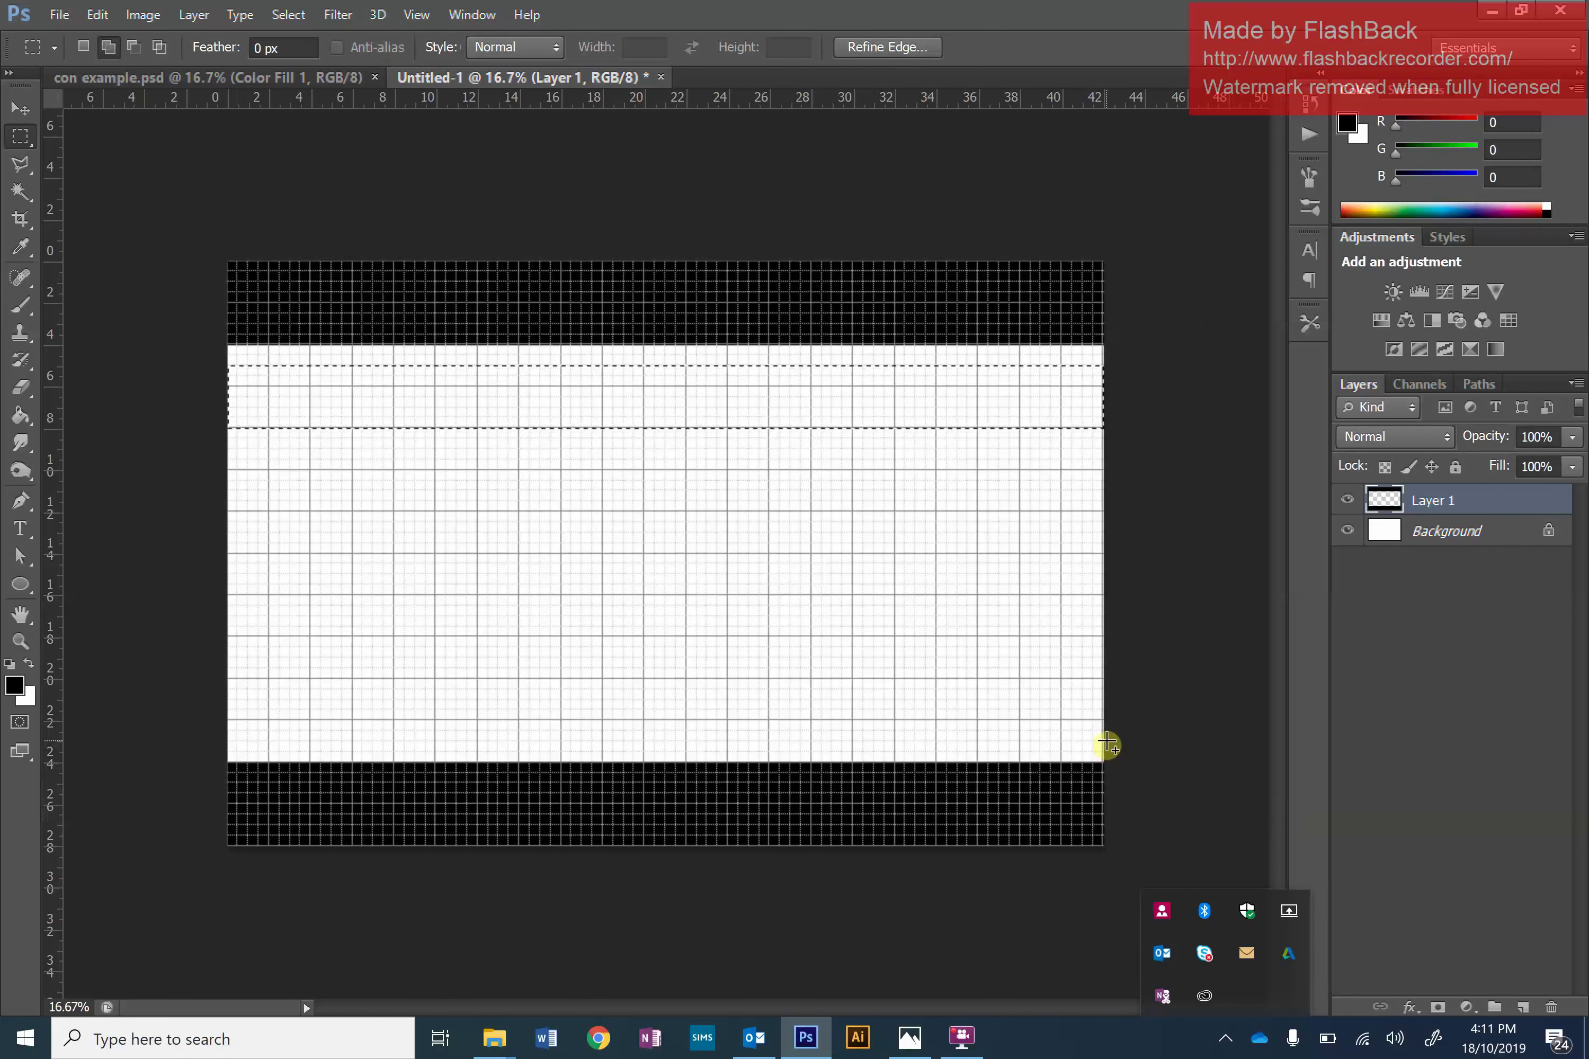
drag(1100, 744, 213, 680)
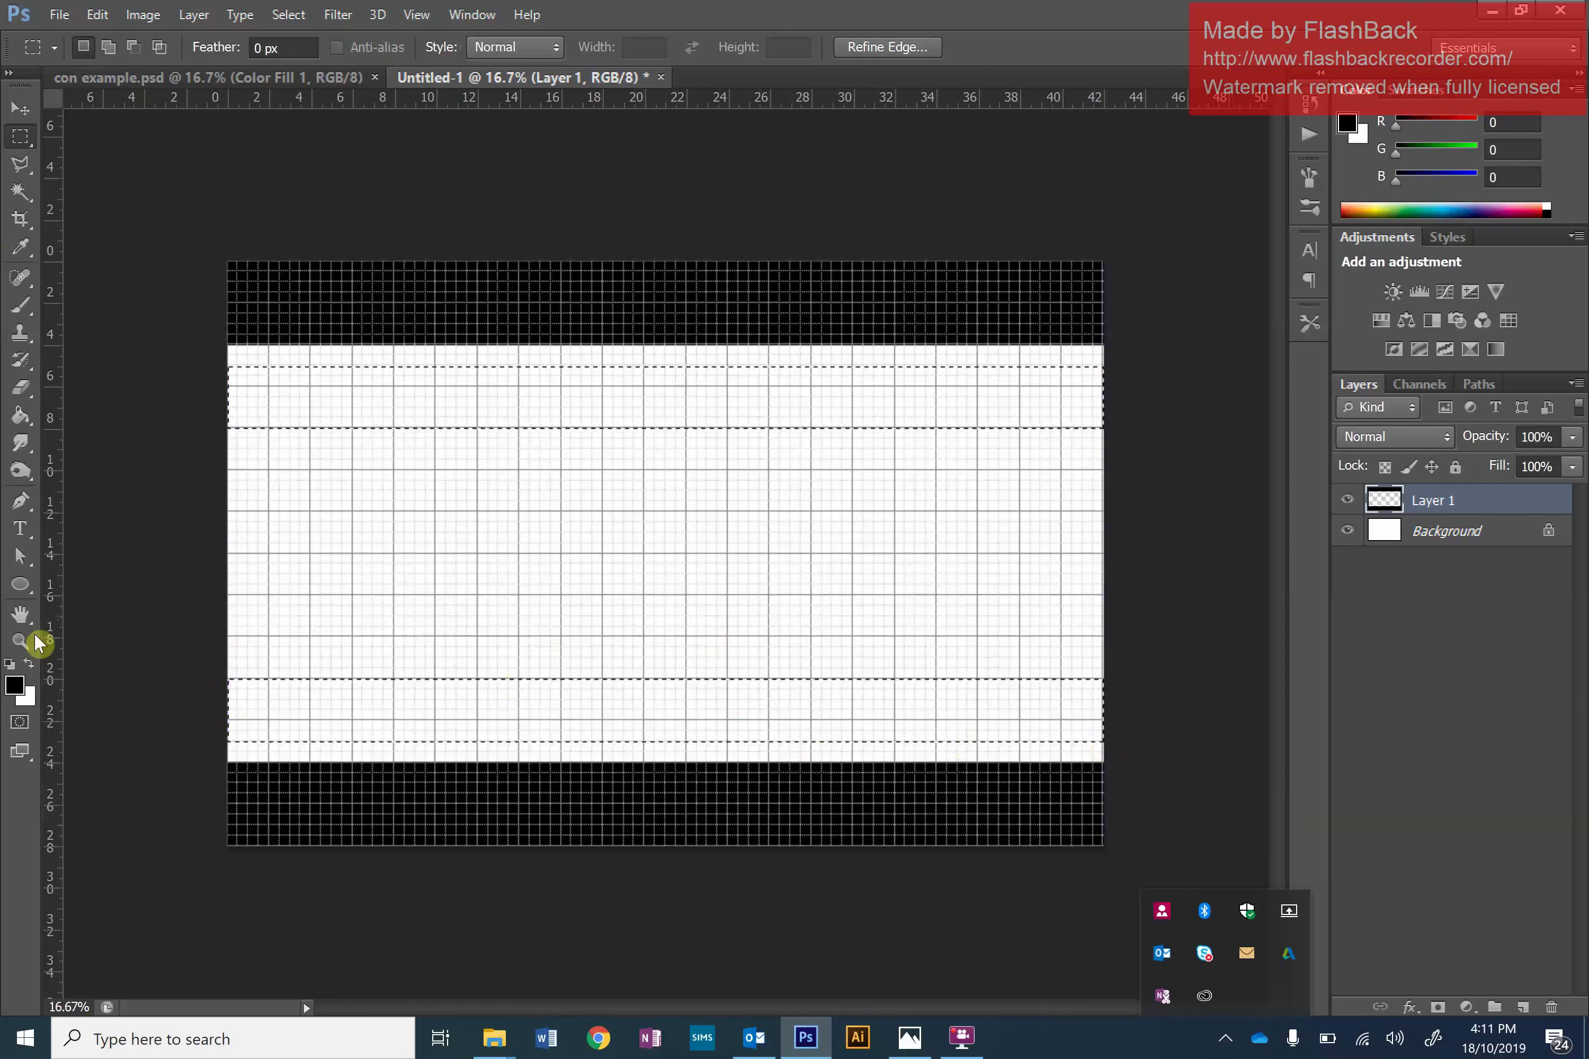
Set the foreground colour to bright red, ff0505.
click(15, 685)
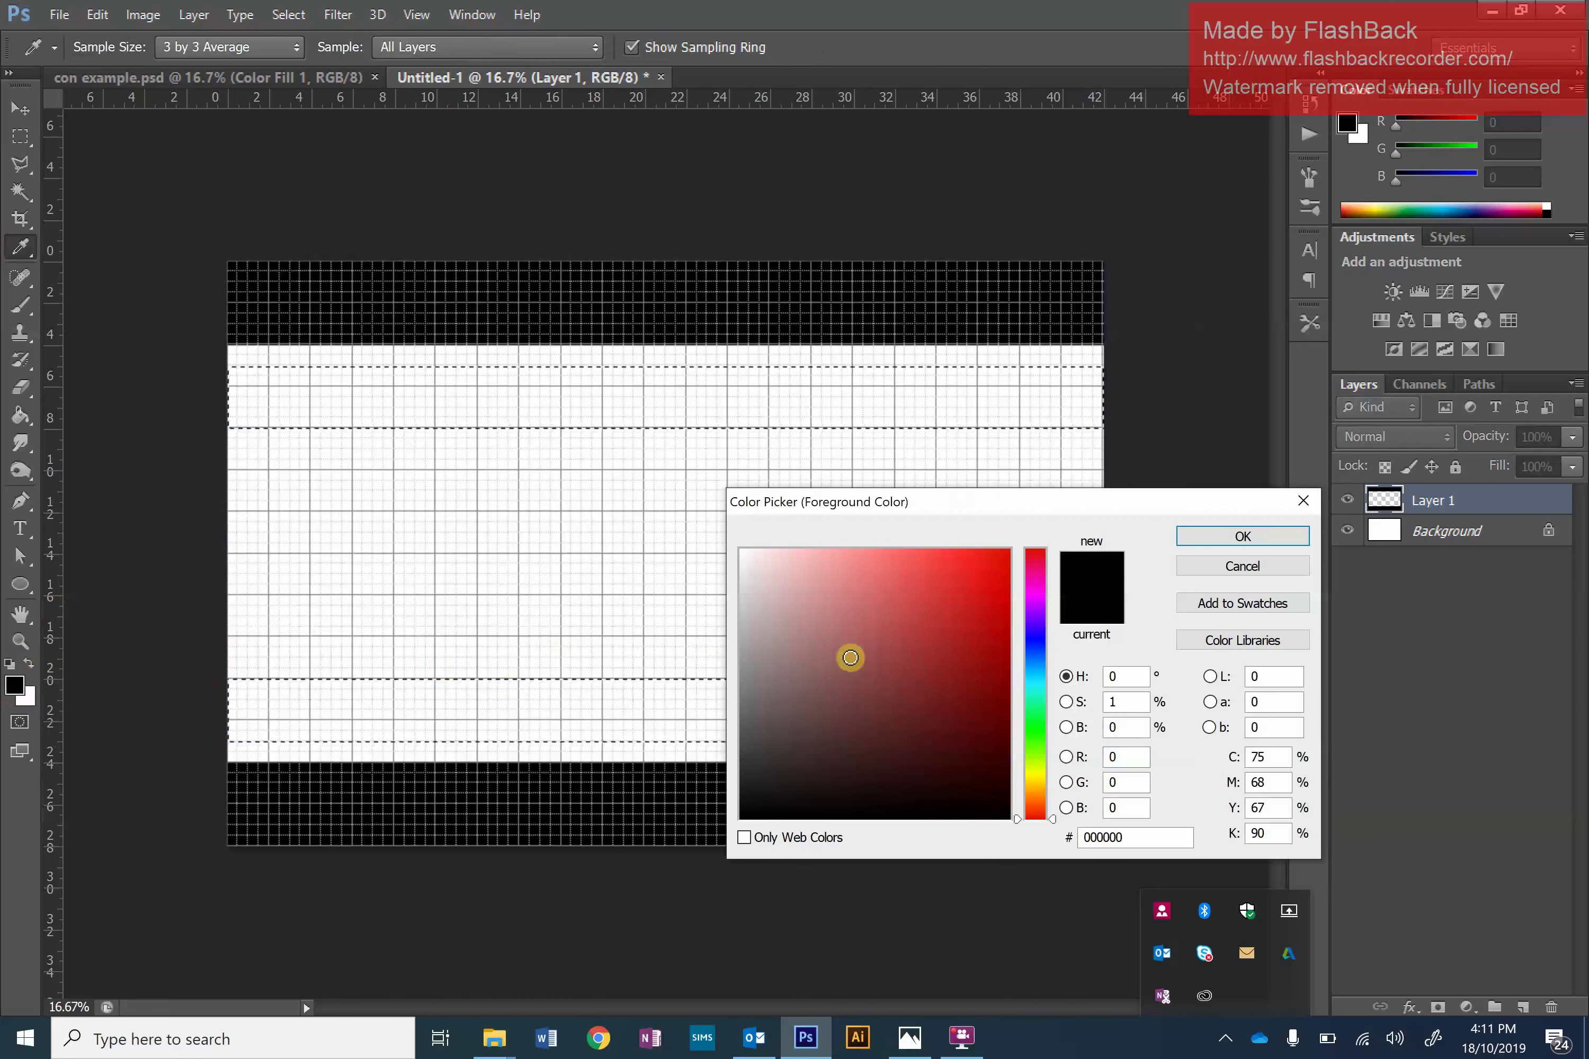
drag(851, 657, 1015, 541)
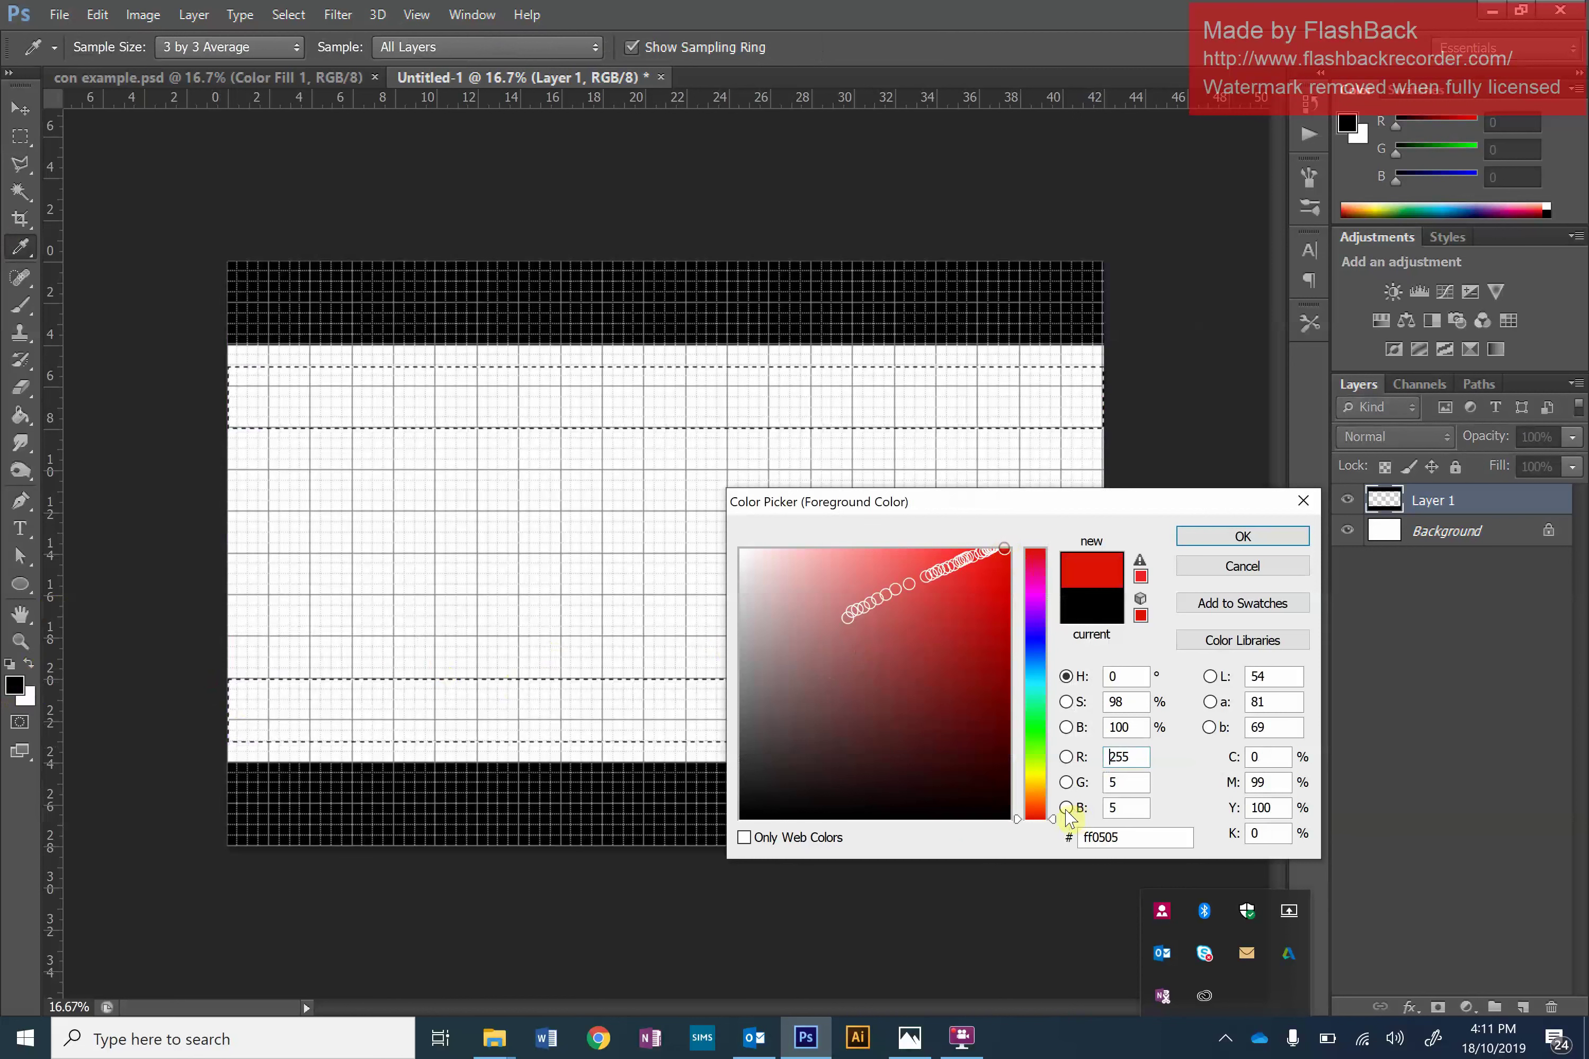
click(1242, 536)
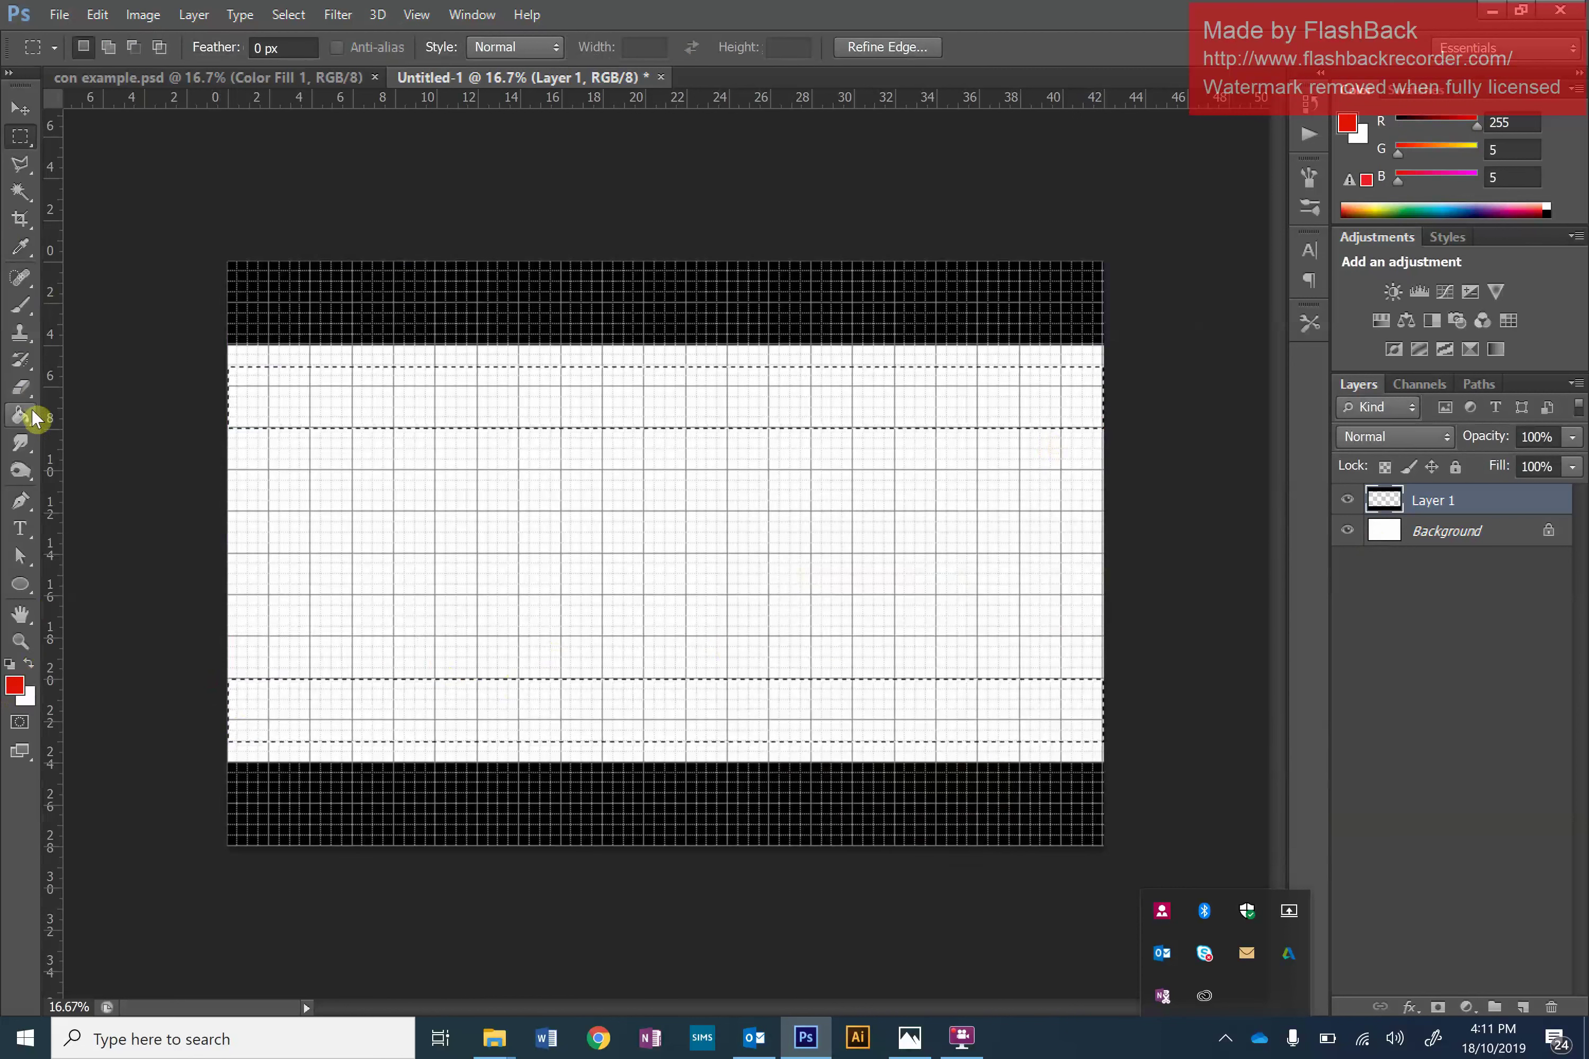
Fill the two selected bands with the red foreground colour using the Paint Bucket and clear the selection.
click(25, 422)
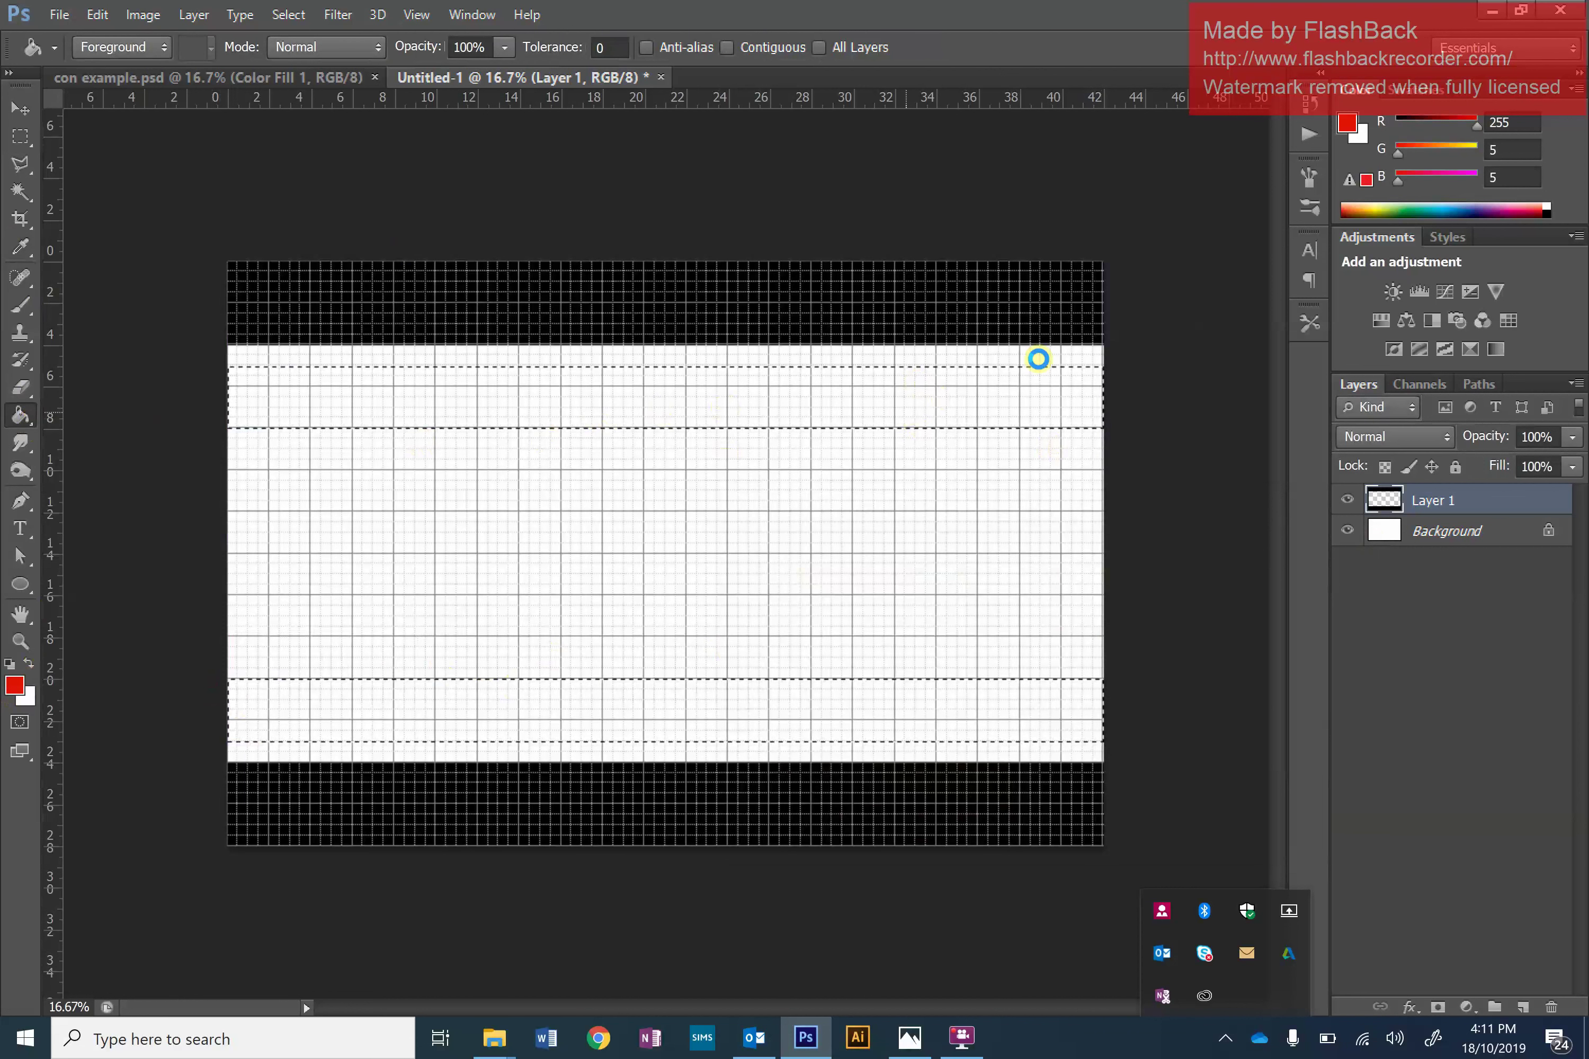
click(1002, 728)
click(20, 136)
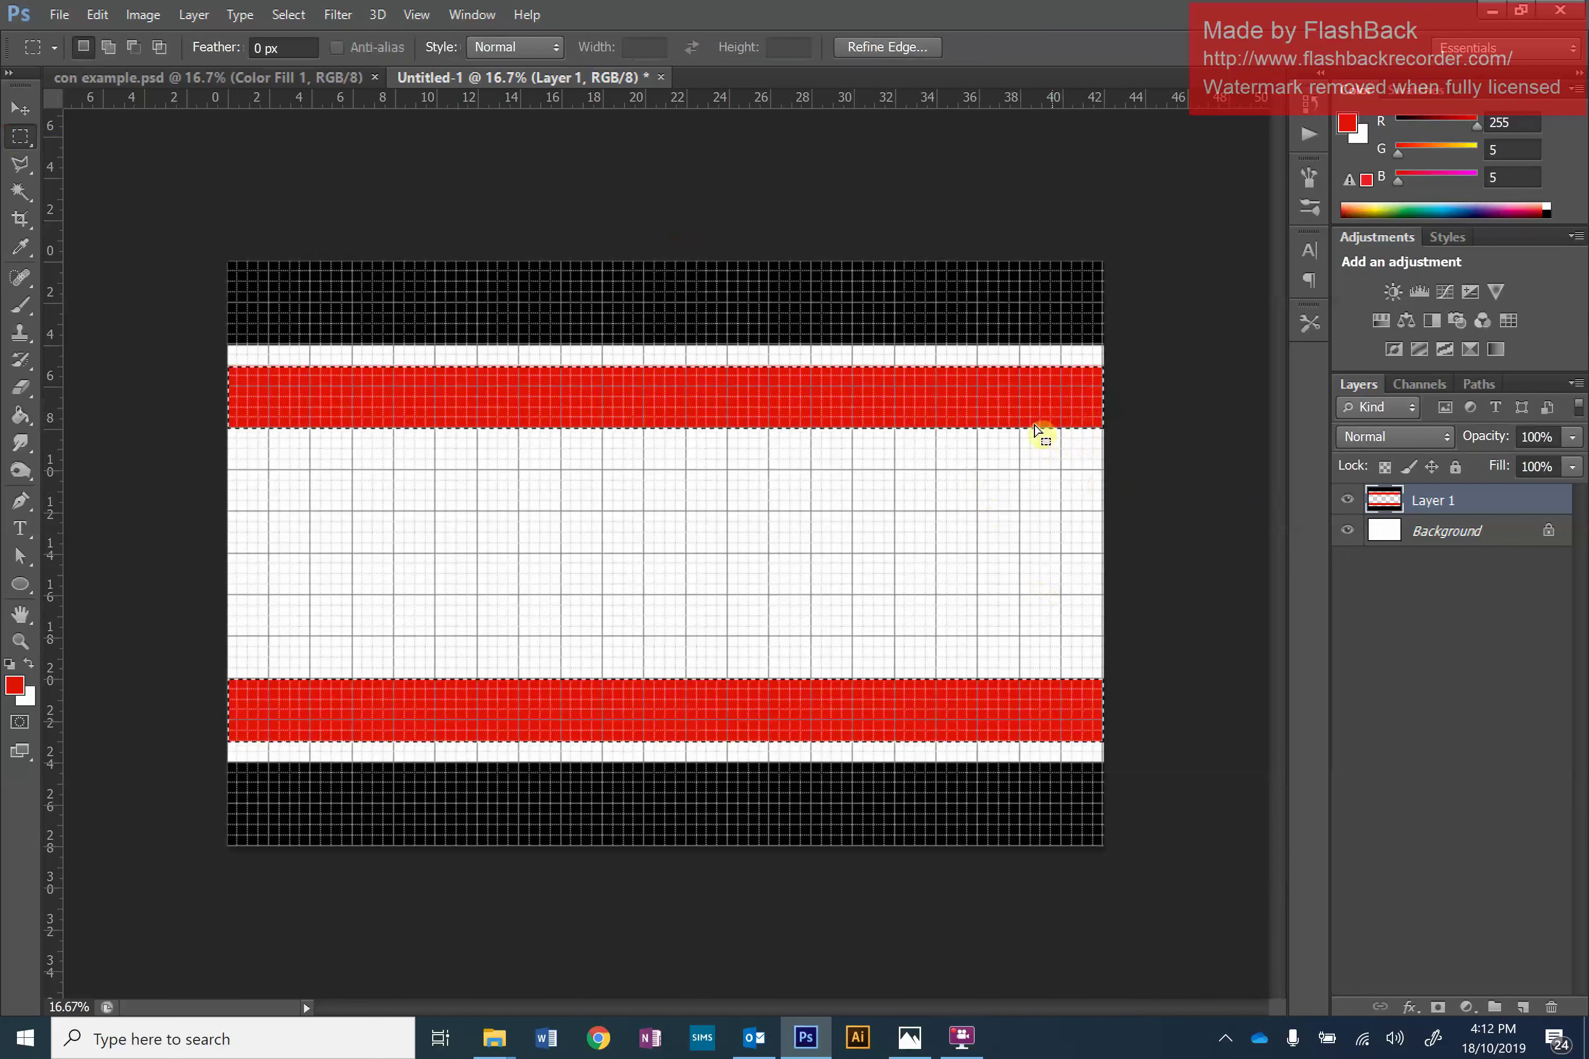
click(210, 464)
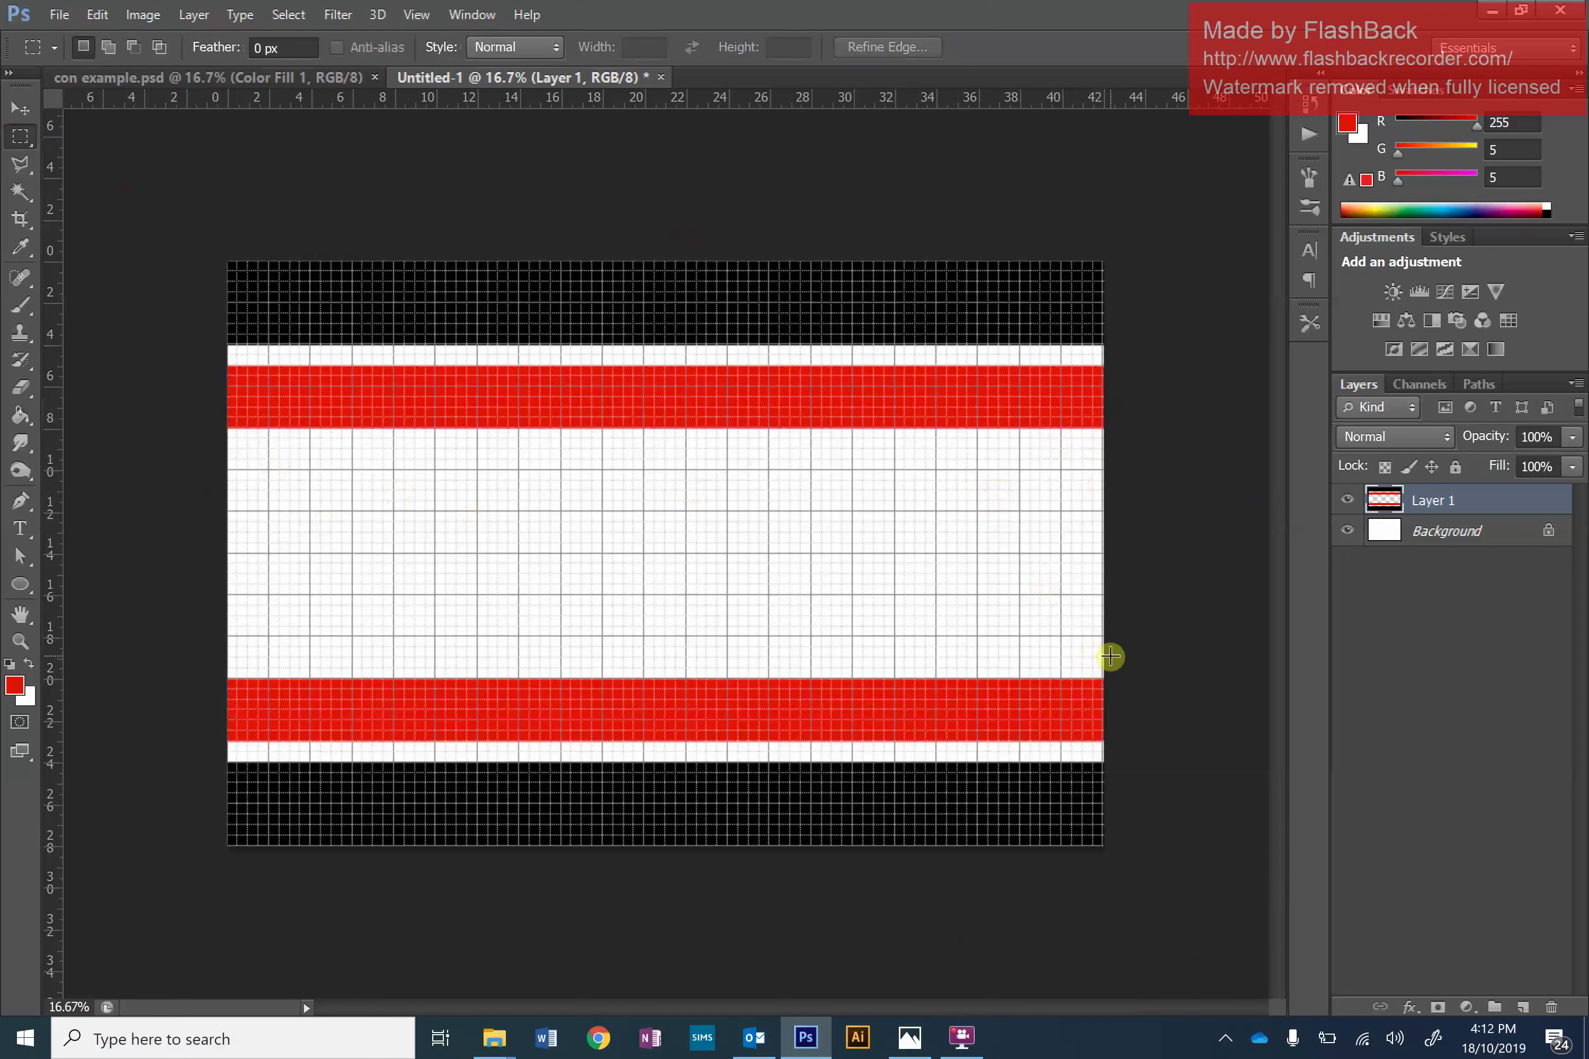
Select a full-width band about 10.5 cm high between the red stripes and set the foreground colour to mid grey, 8a8a8a.
drag(1110, 657, 216, 438)
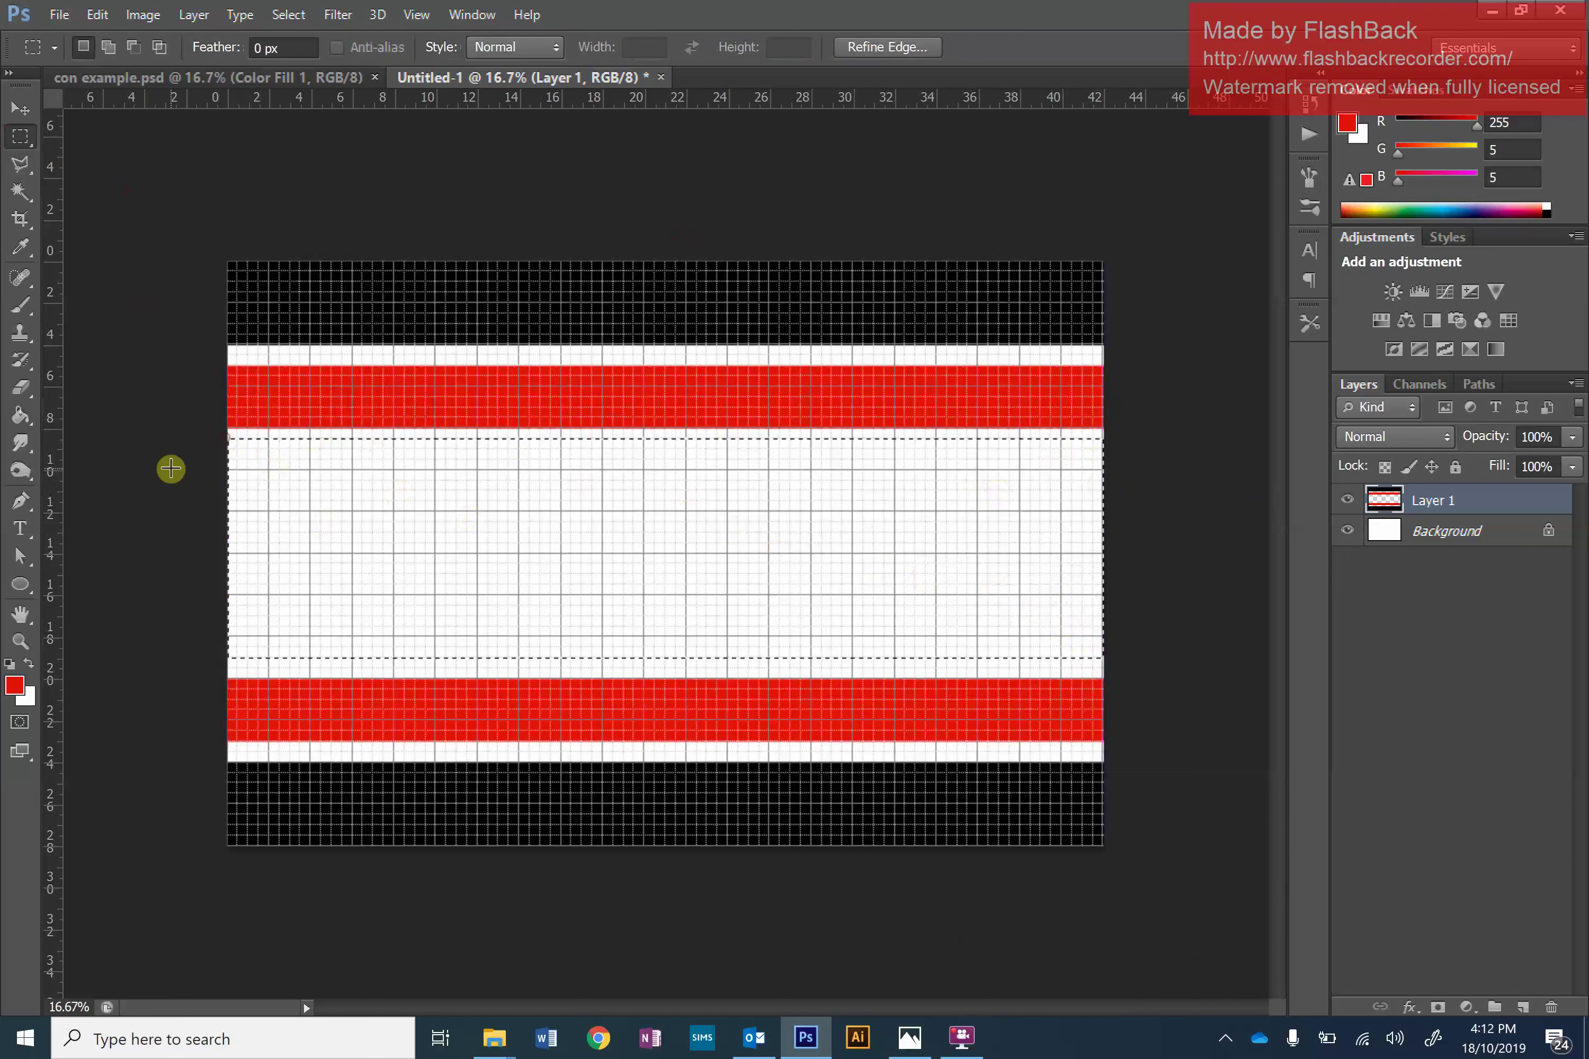
click(15, 686)
drag(803, 633, 740, 676)
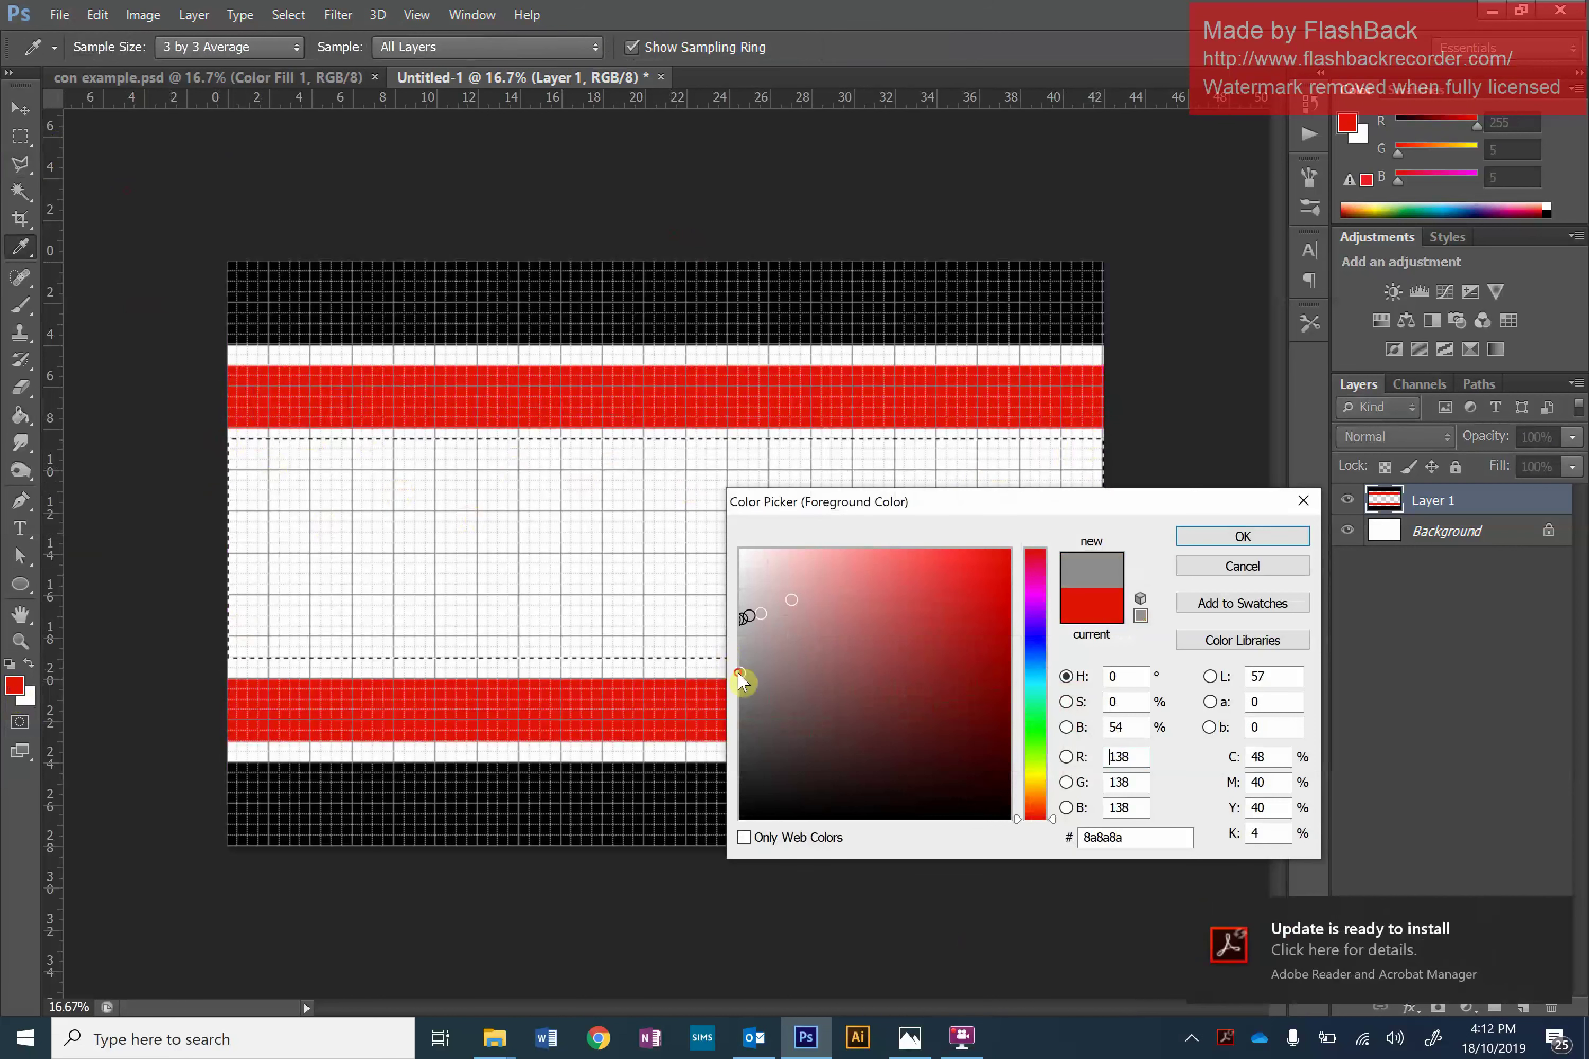
click(1243, 537)
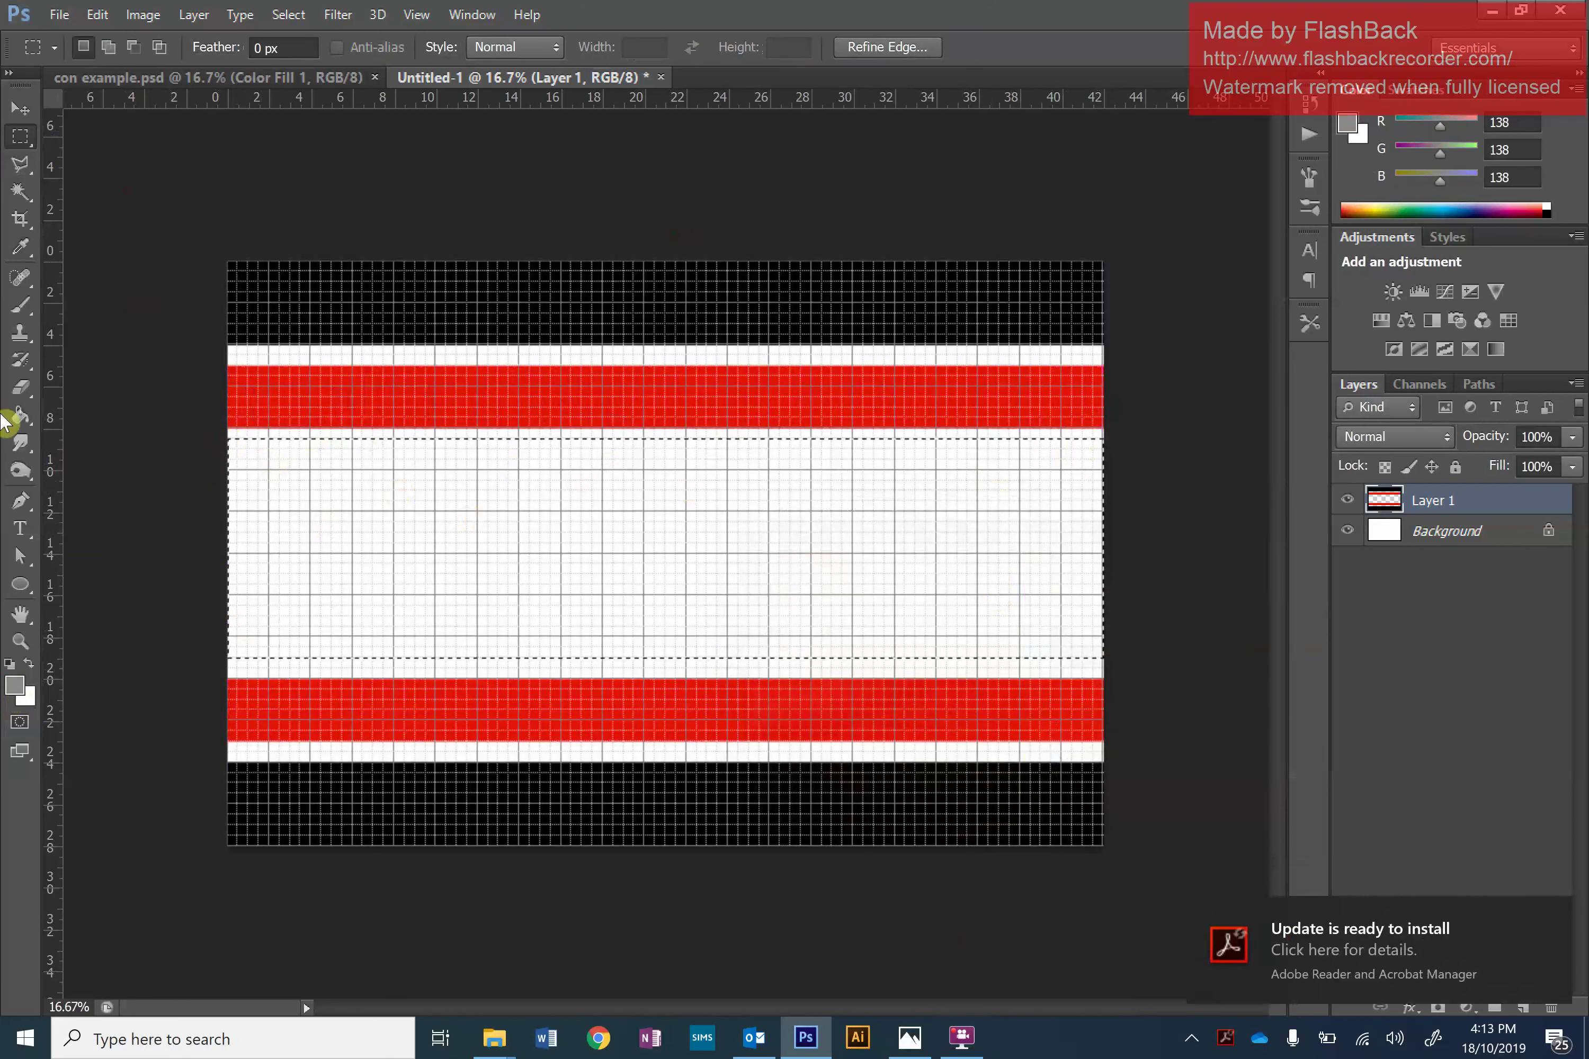
Fill the selected middle band with grey using the Paint Bucket and clear the selection.
click(20, 416)
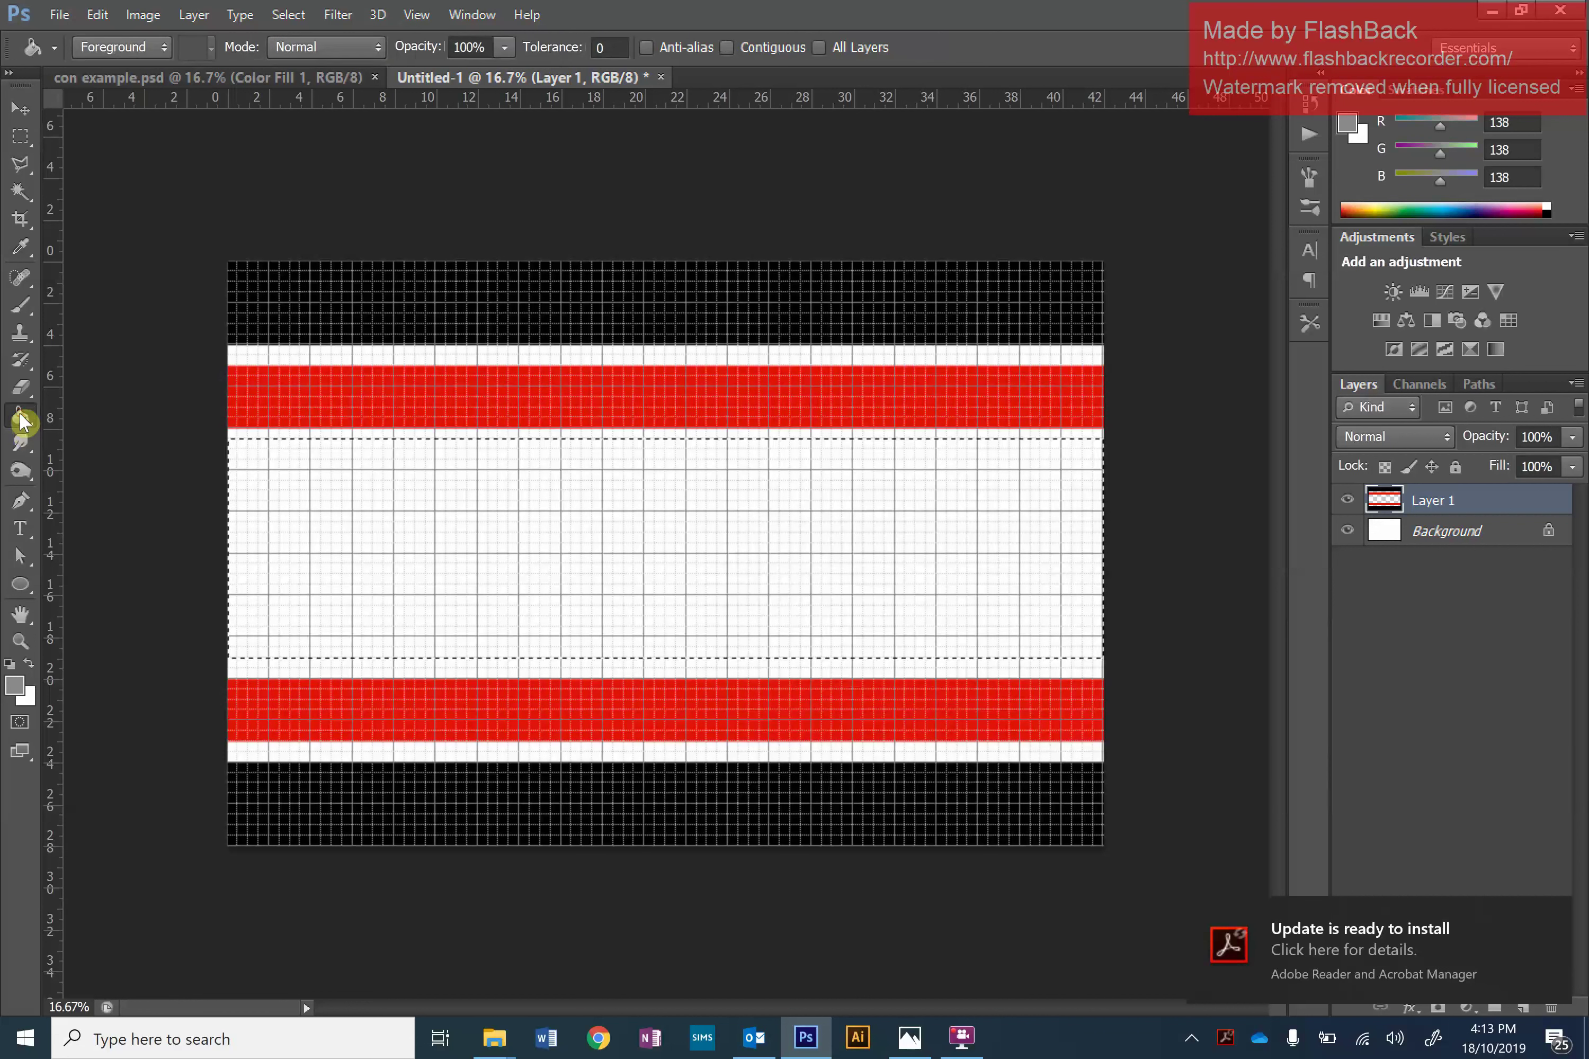
click(943, 504)
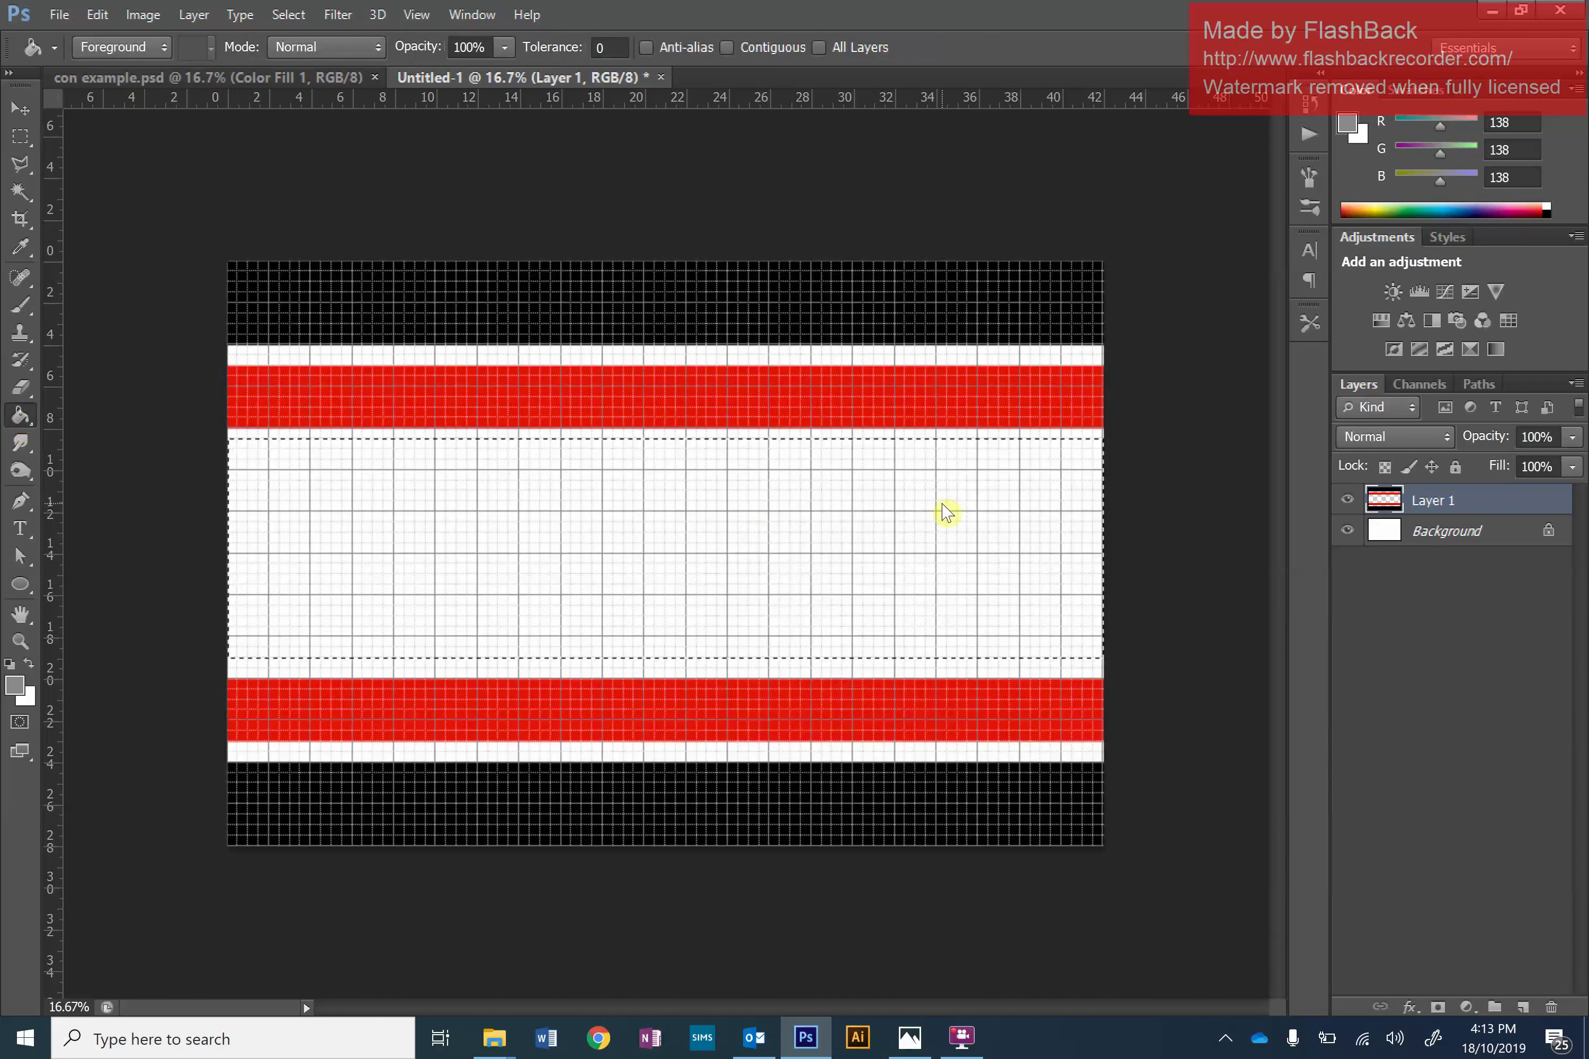
click(796, 530)
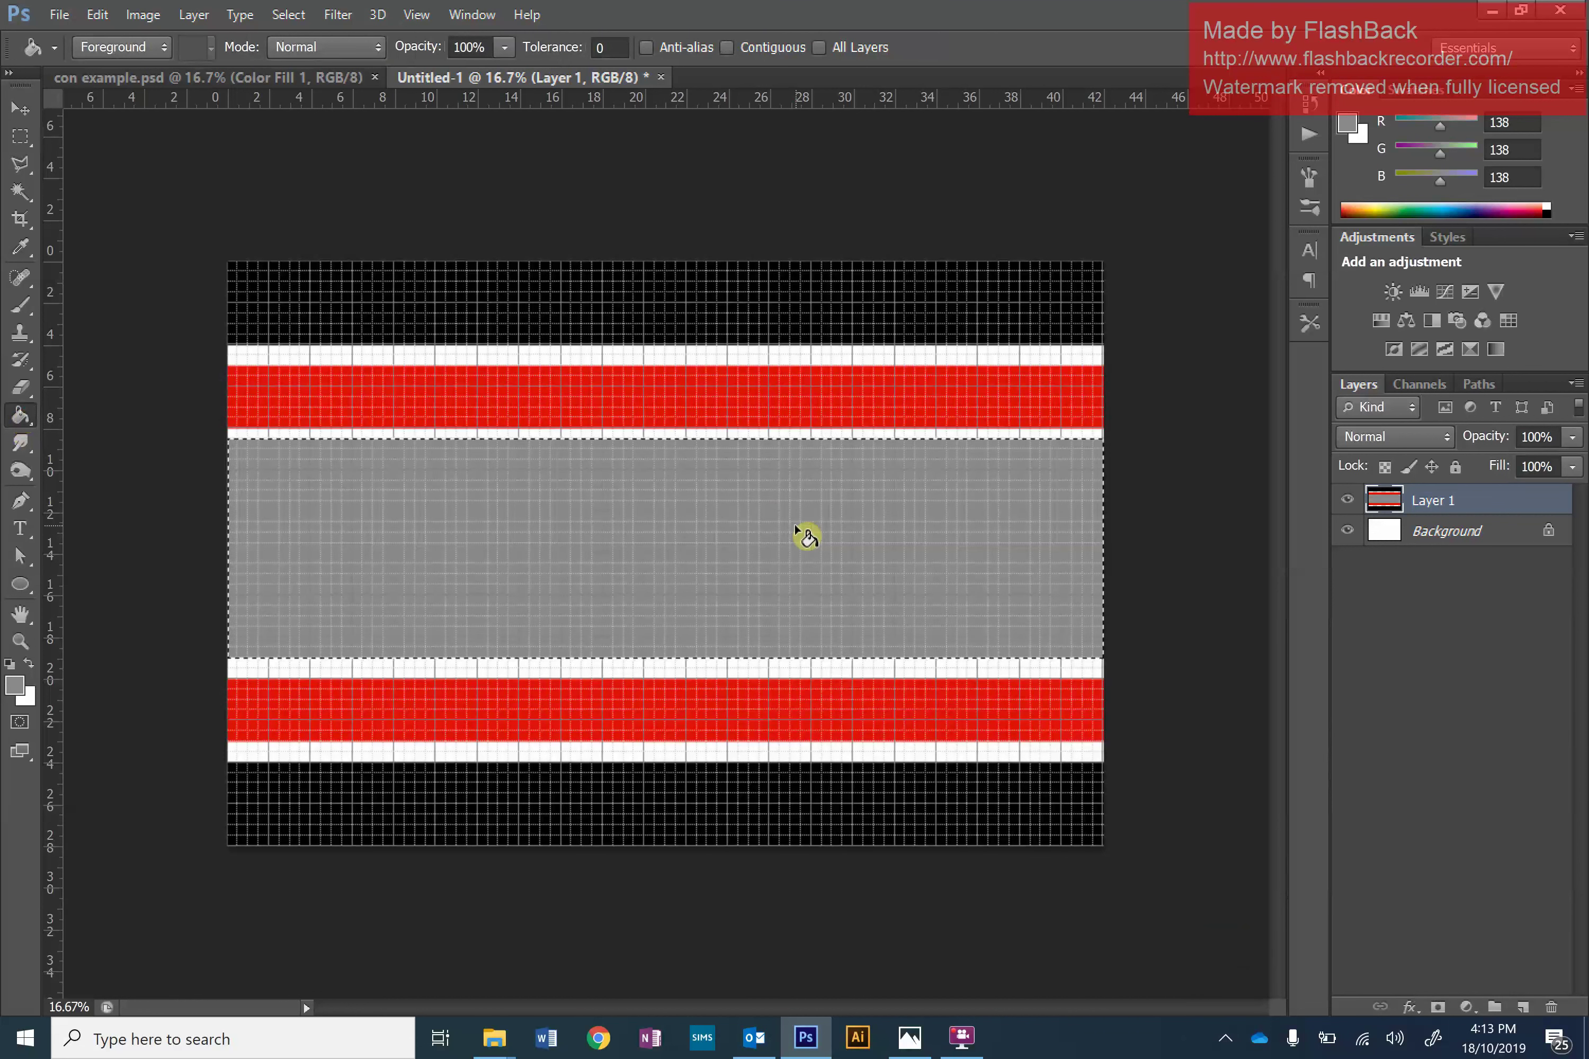
click(16, 145)
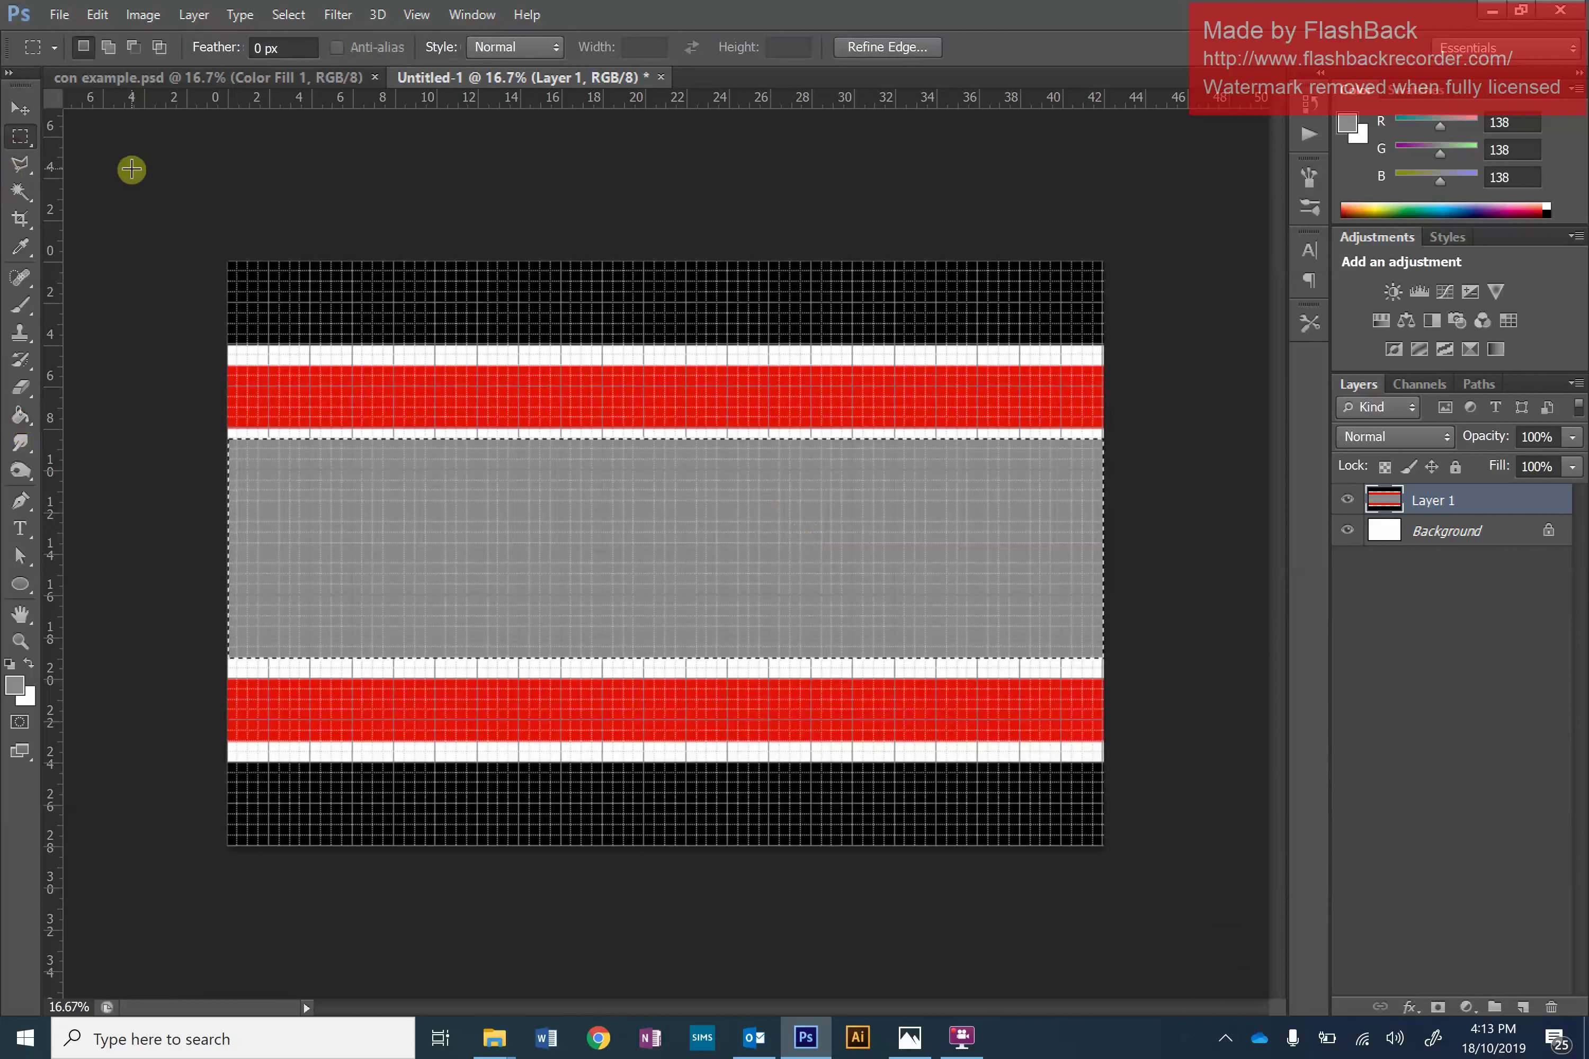
click(326, 231)
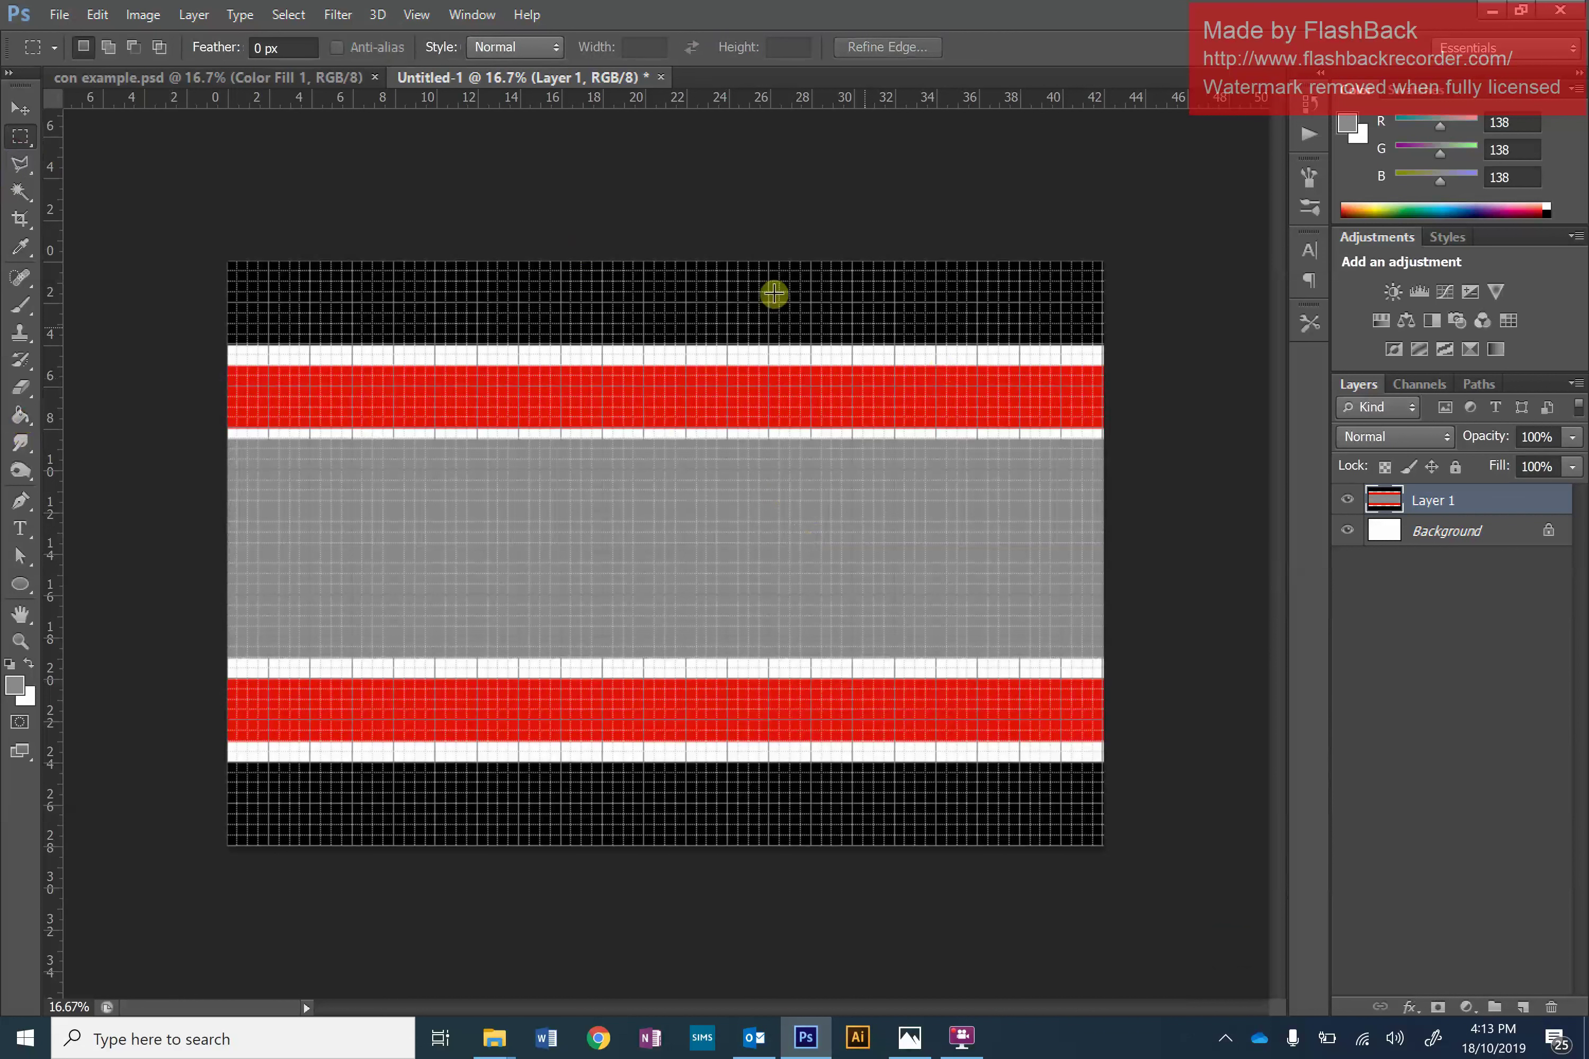
Apply a Perspective transform to the striped layer, swapping its left corners vertically so the stripes cross at the canvas centre.
click(144, 14)
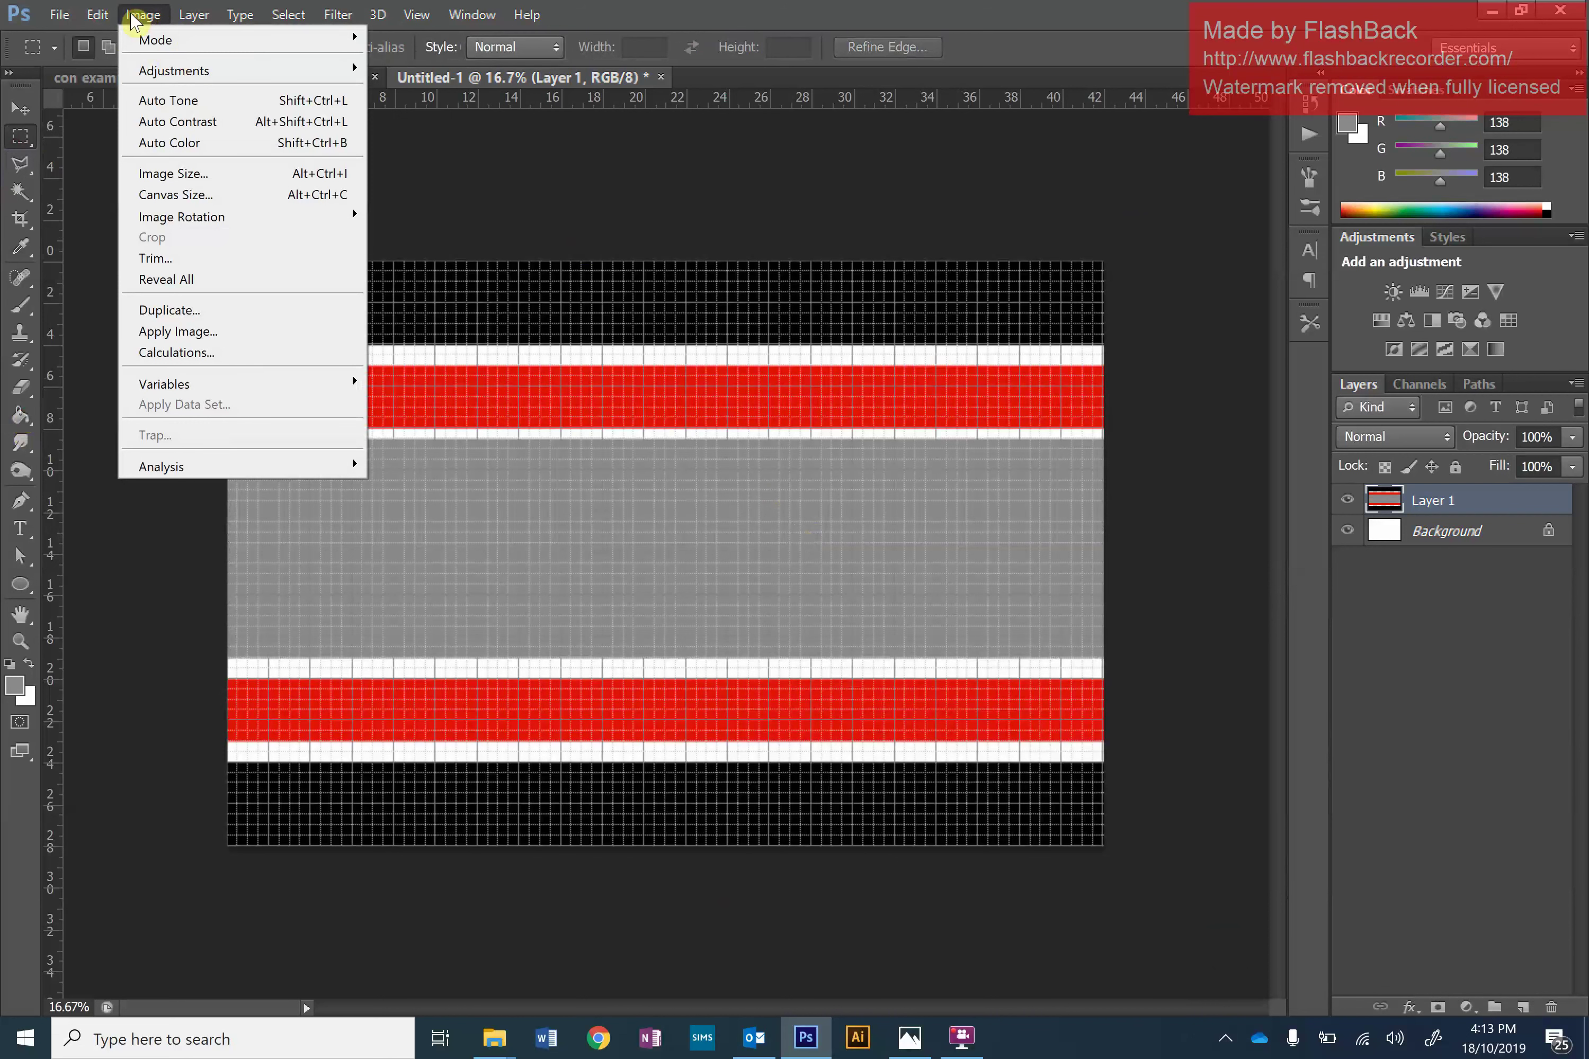
mouse_move(102, 21)
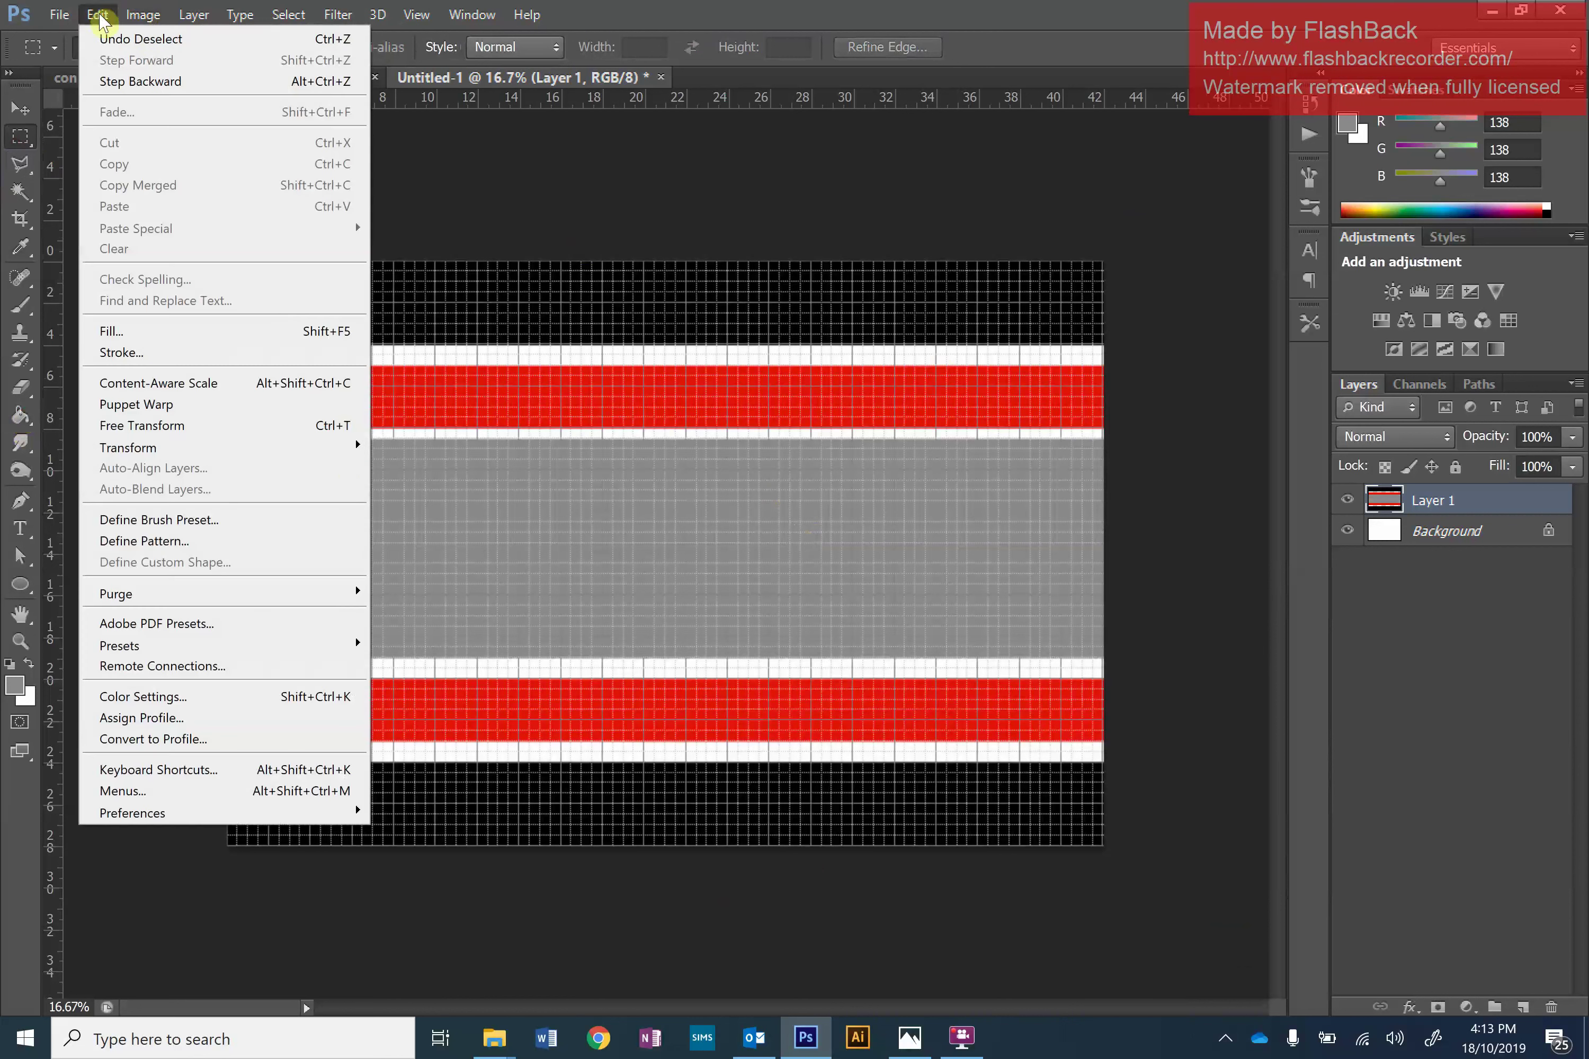
mouse_move(346, 446)
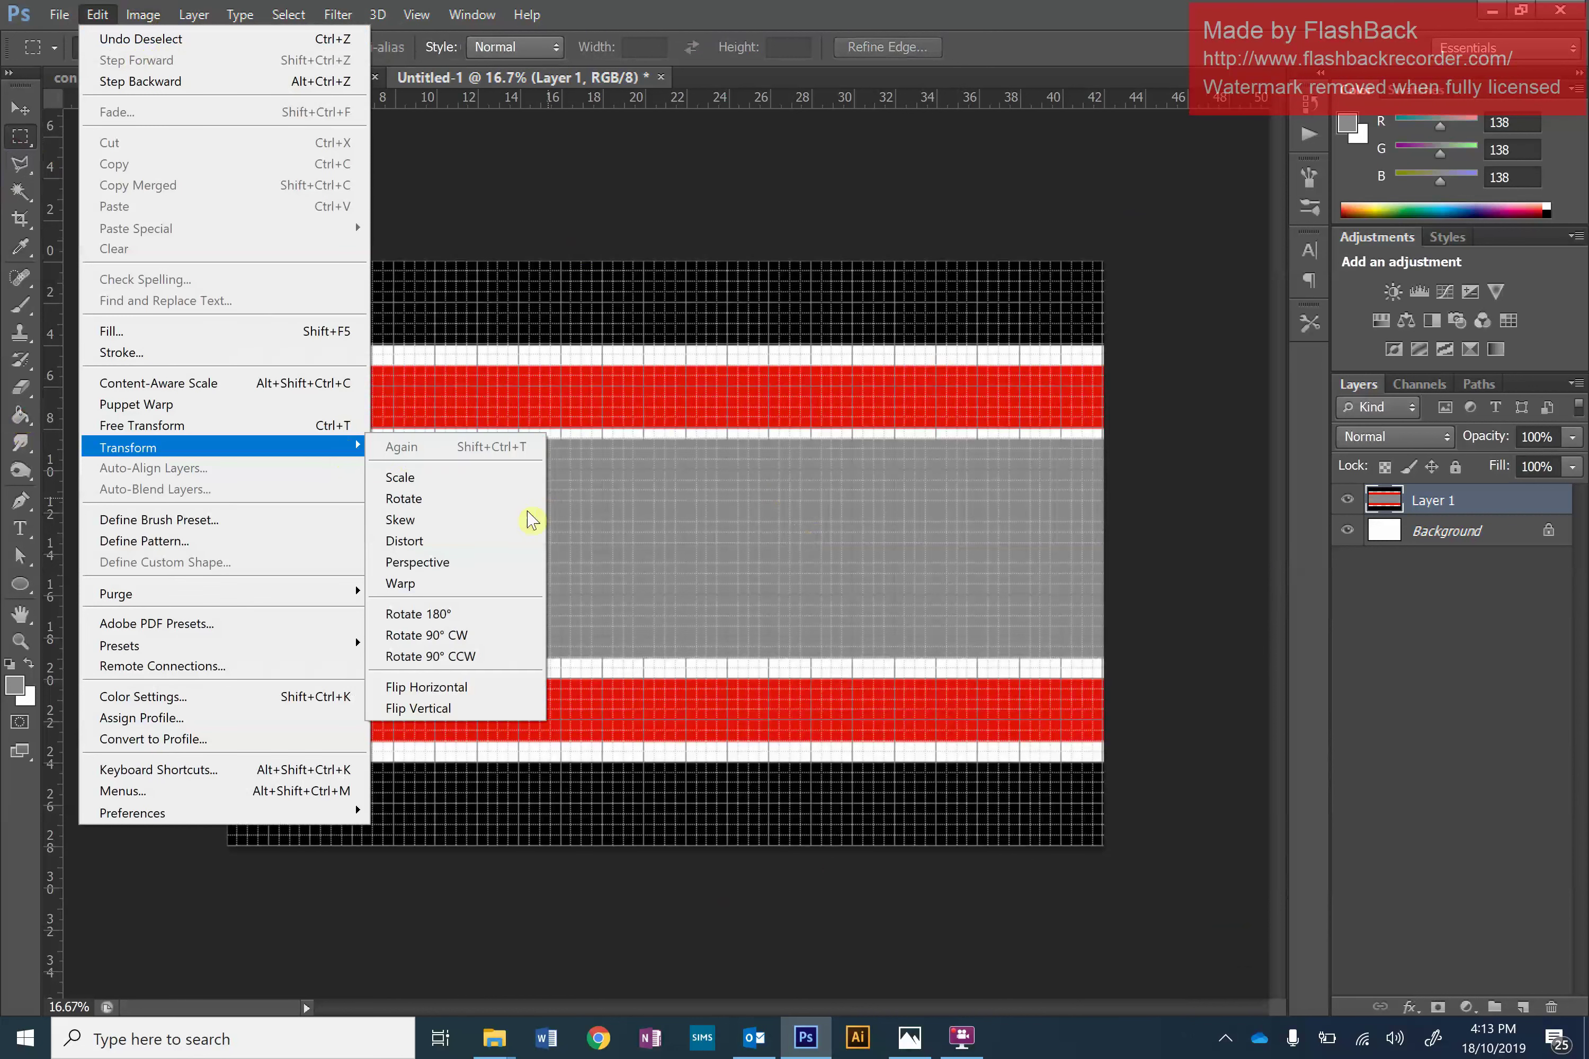
click(492, 576)
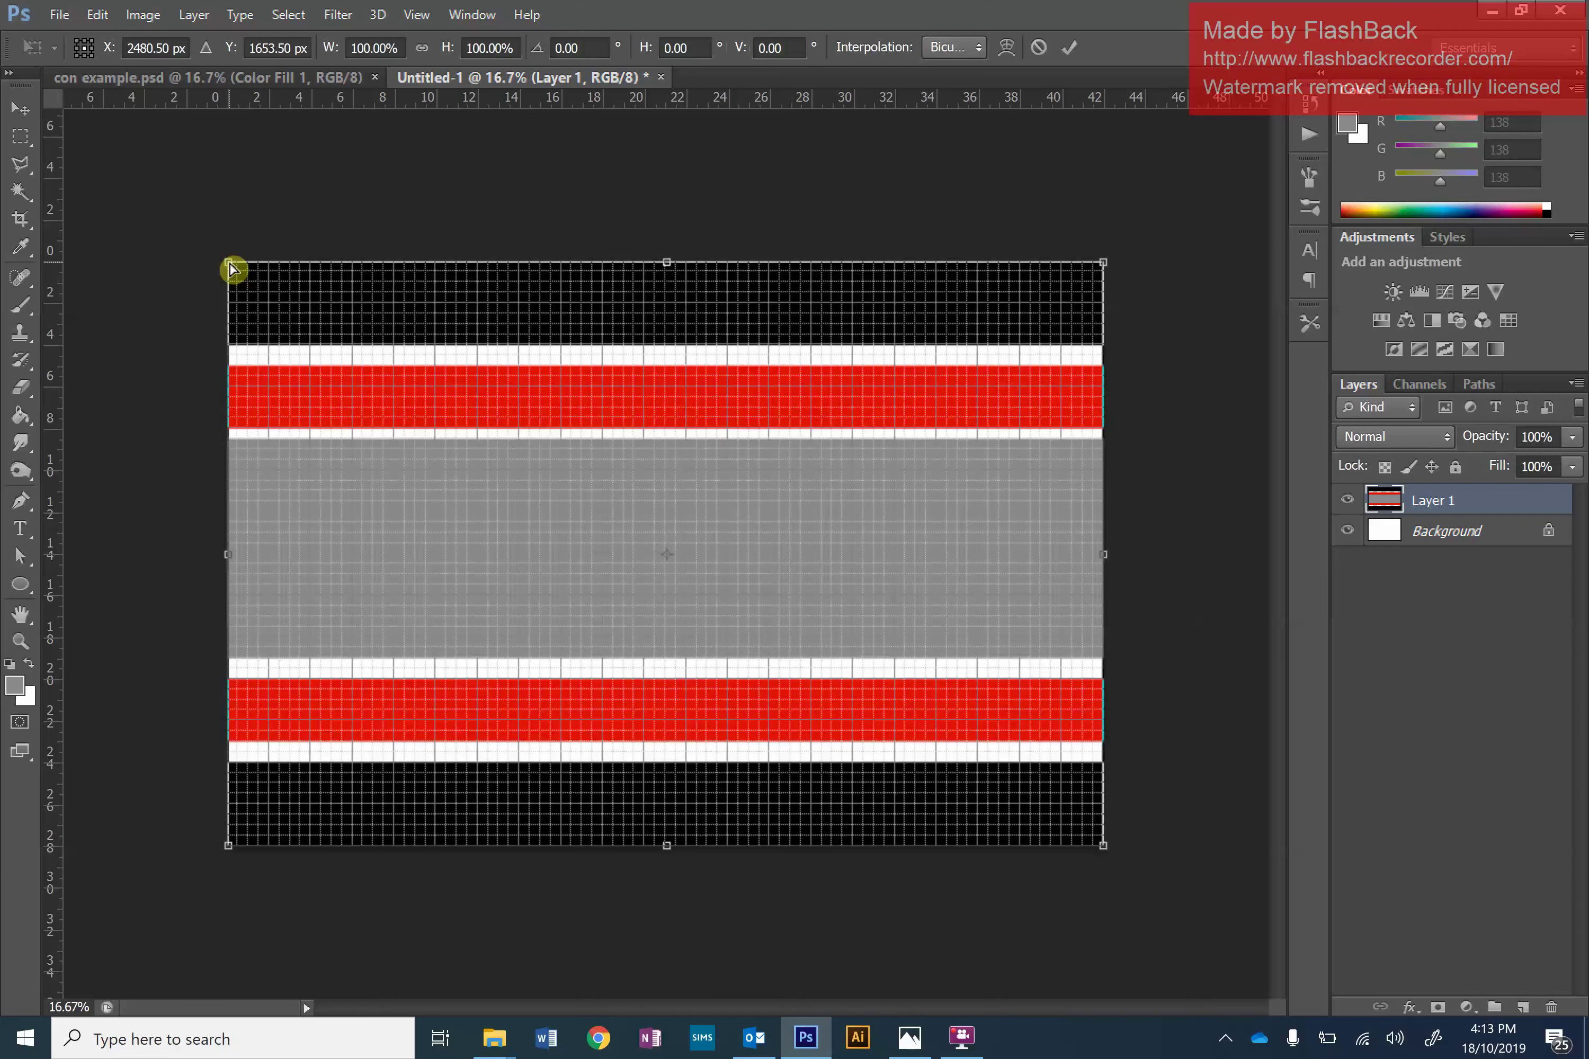
drag(230, 268, 236, 294)
drag(243, 568, 233, 853)
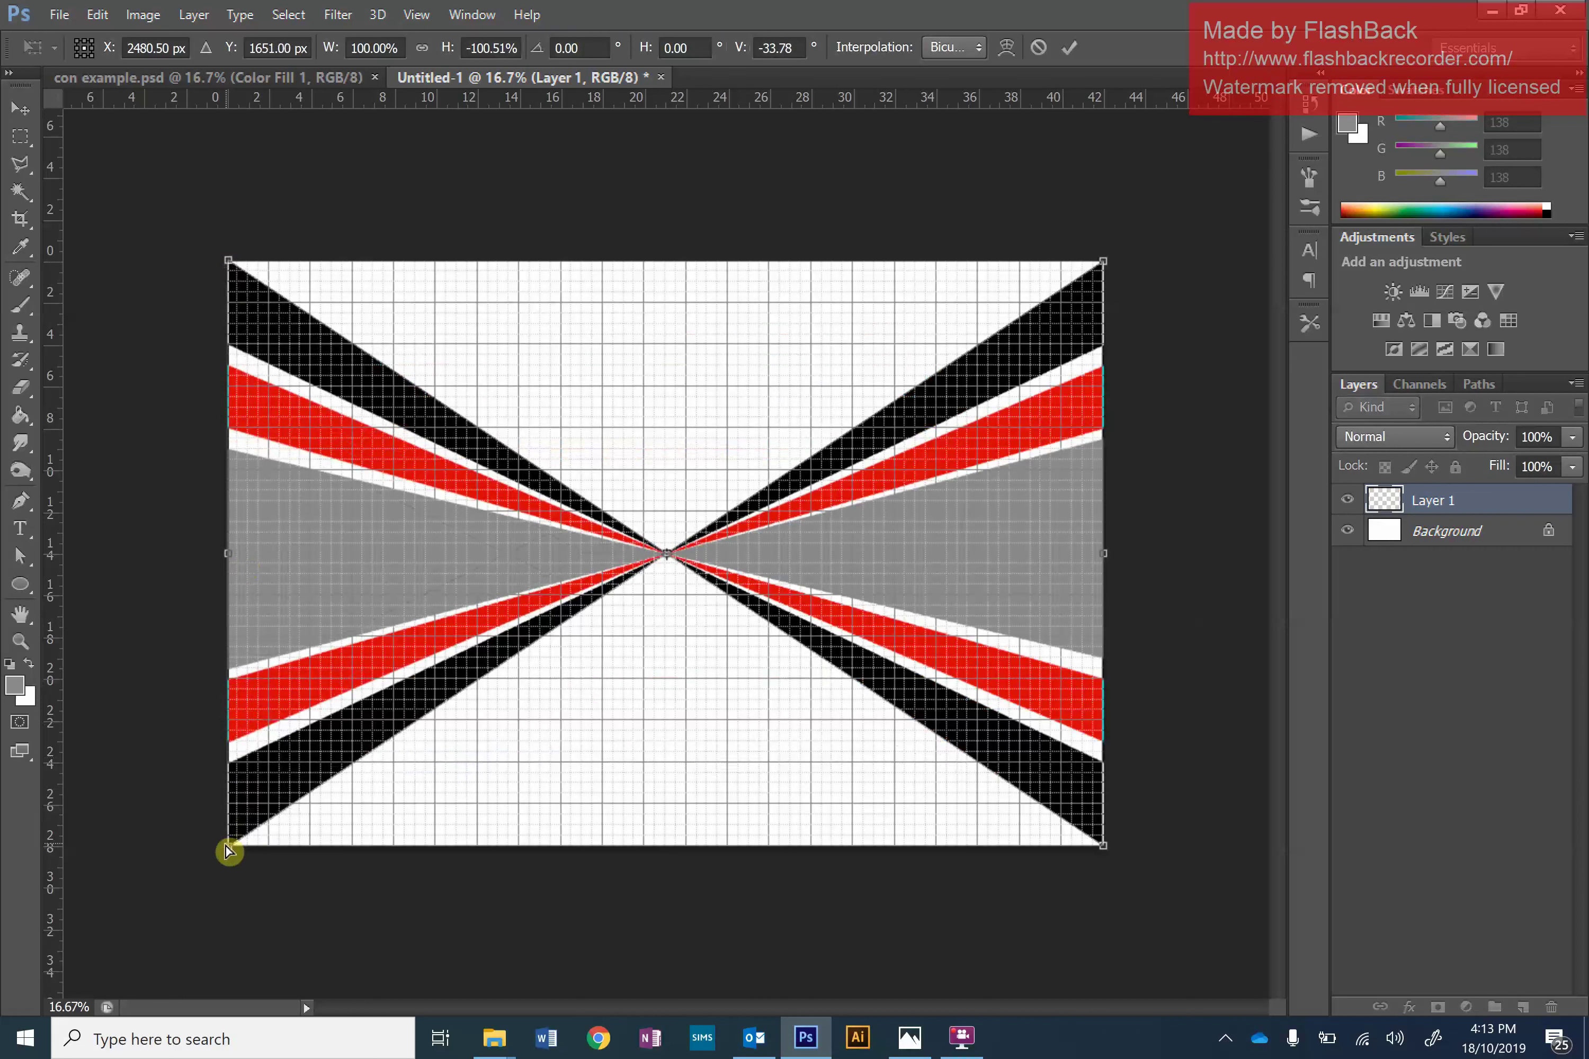
click(1071, 48)
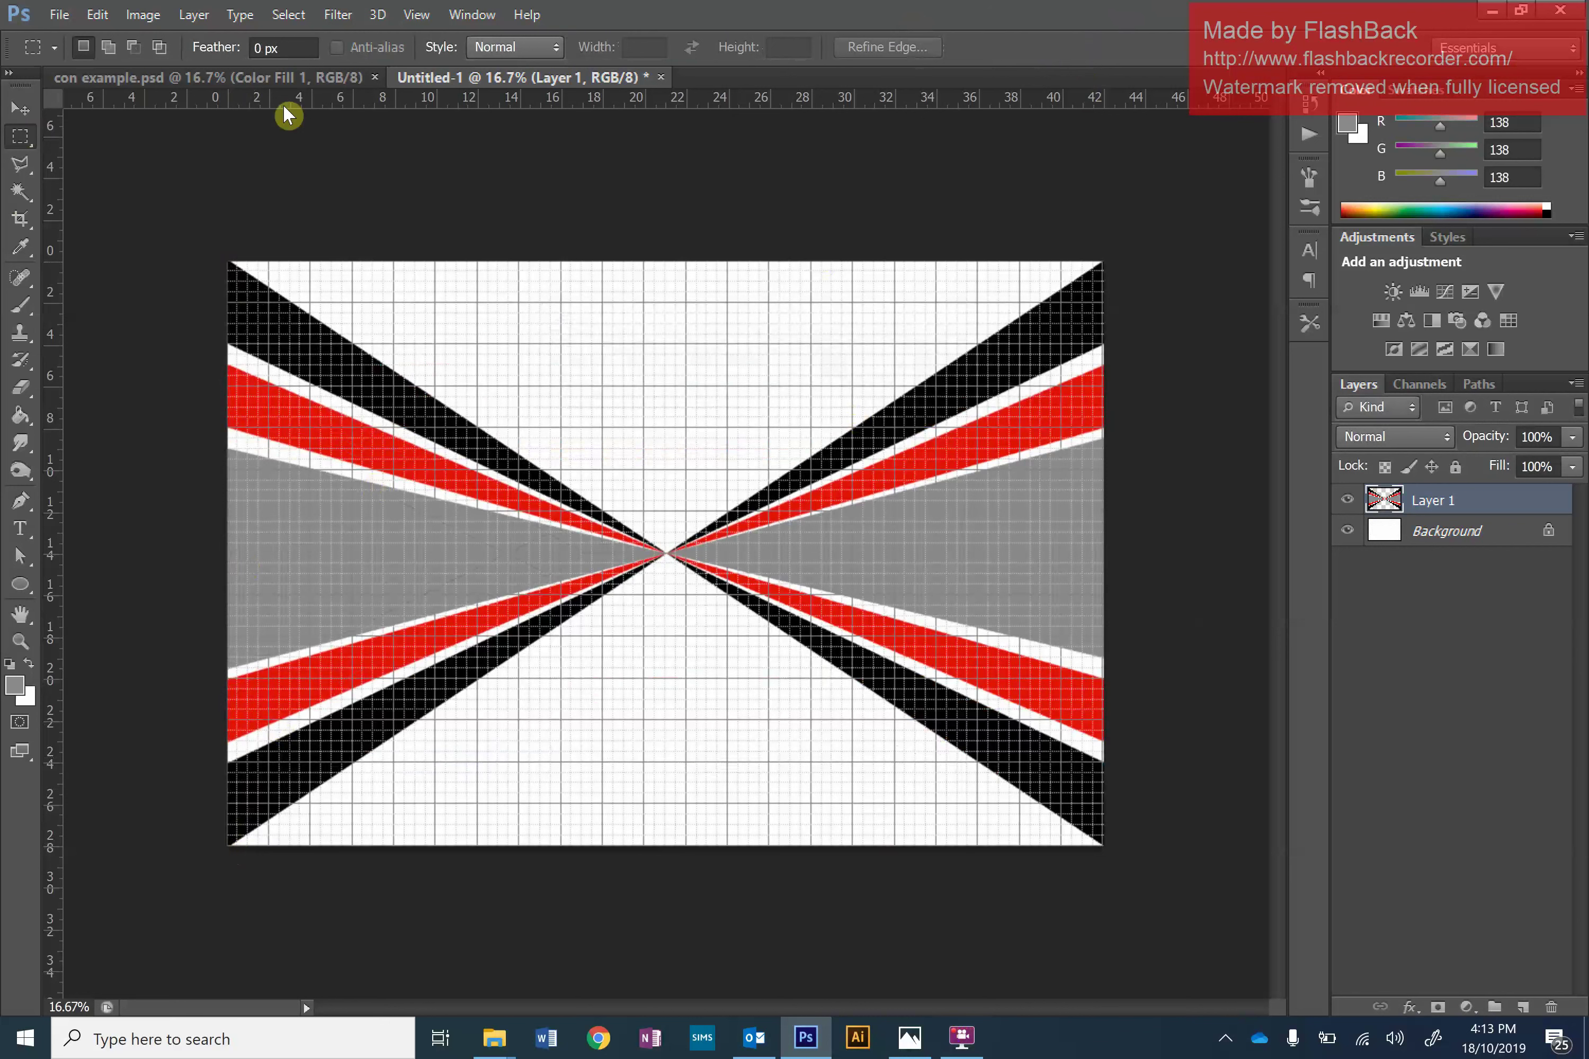
Stretch the striped layer leftward beyond the canvas to about 68.5 cm wide, keeping its right edge in place.
key(ctrl+minus)
key(ctrl+minus)
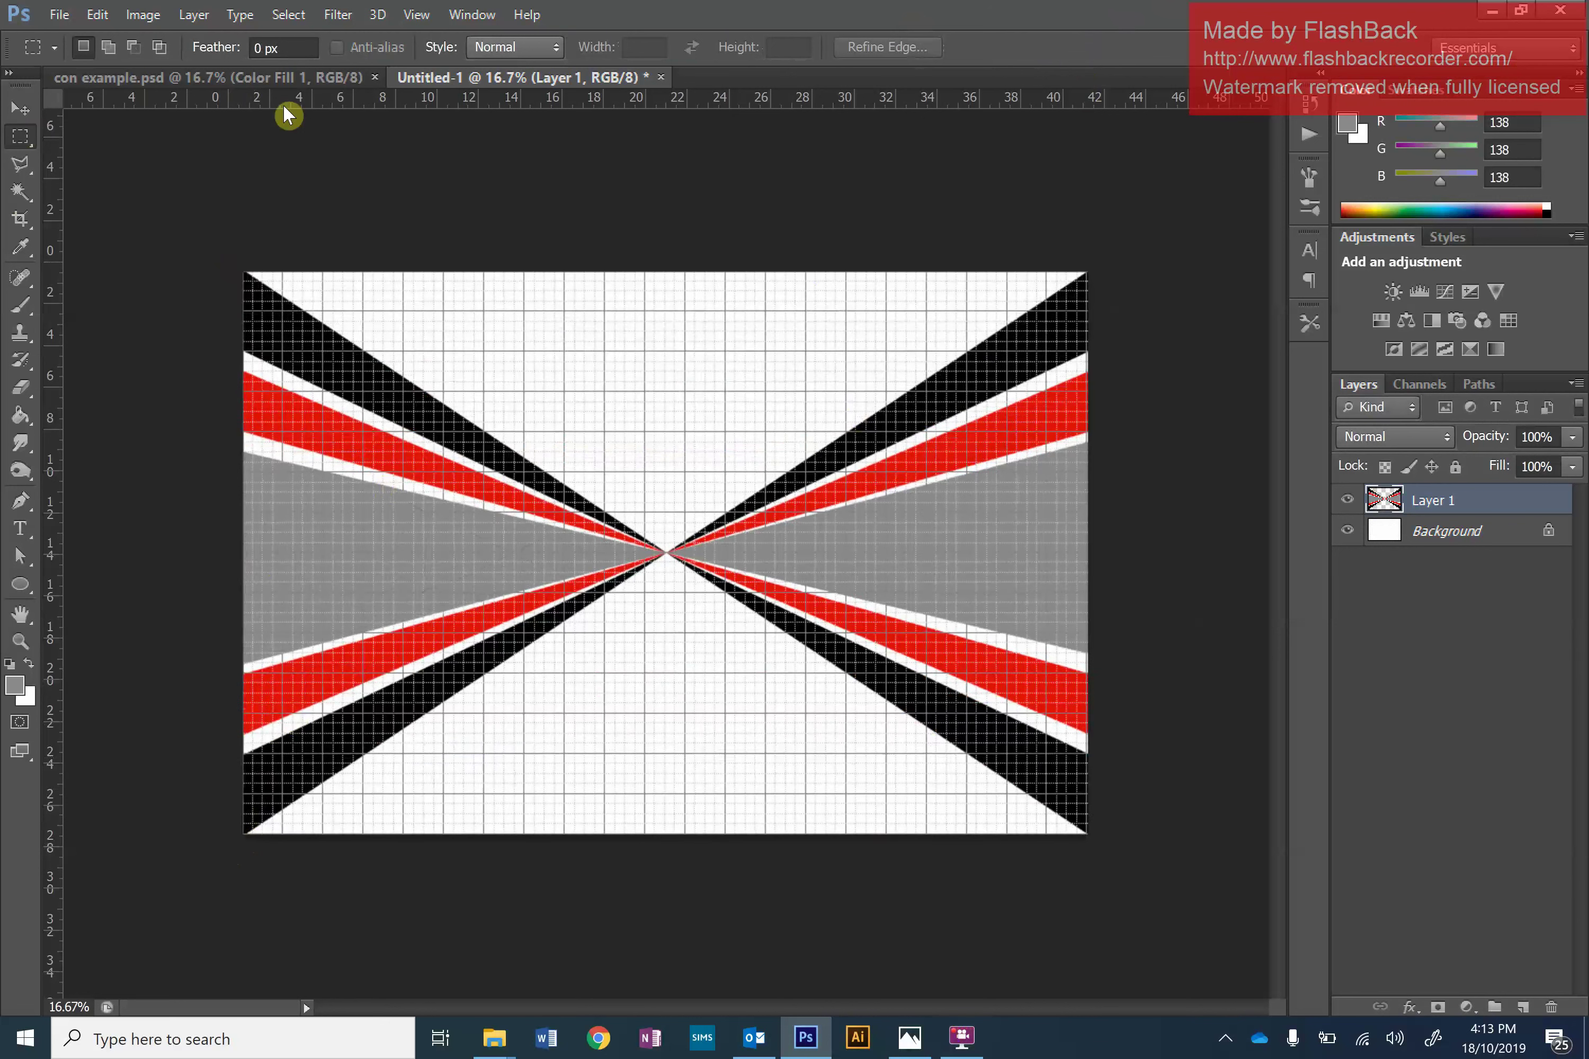
key(ctrl+minus)
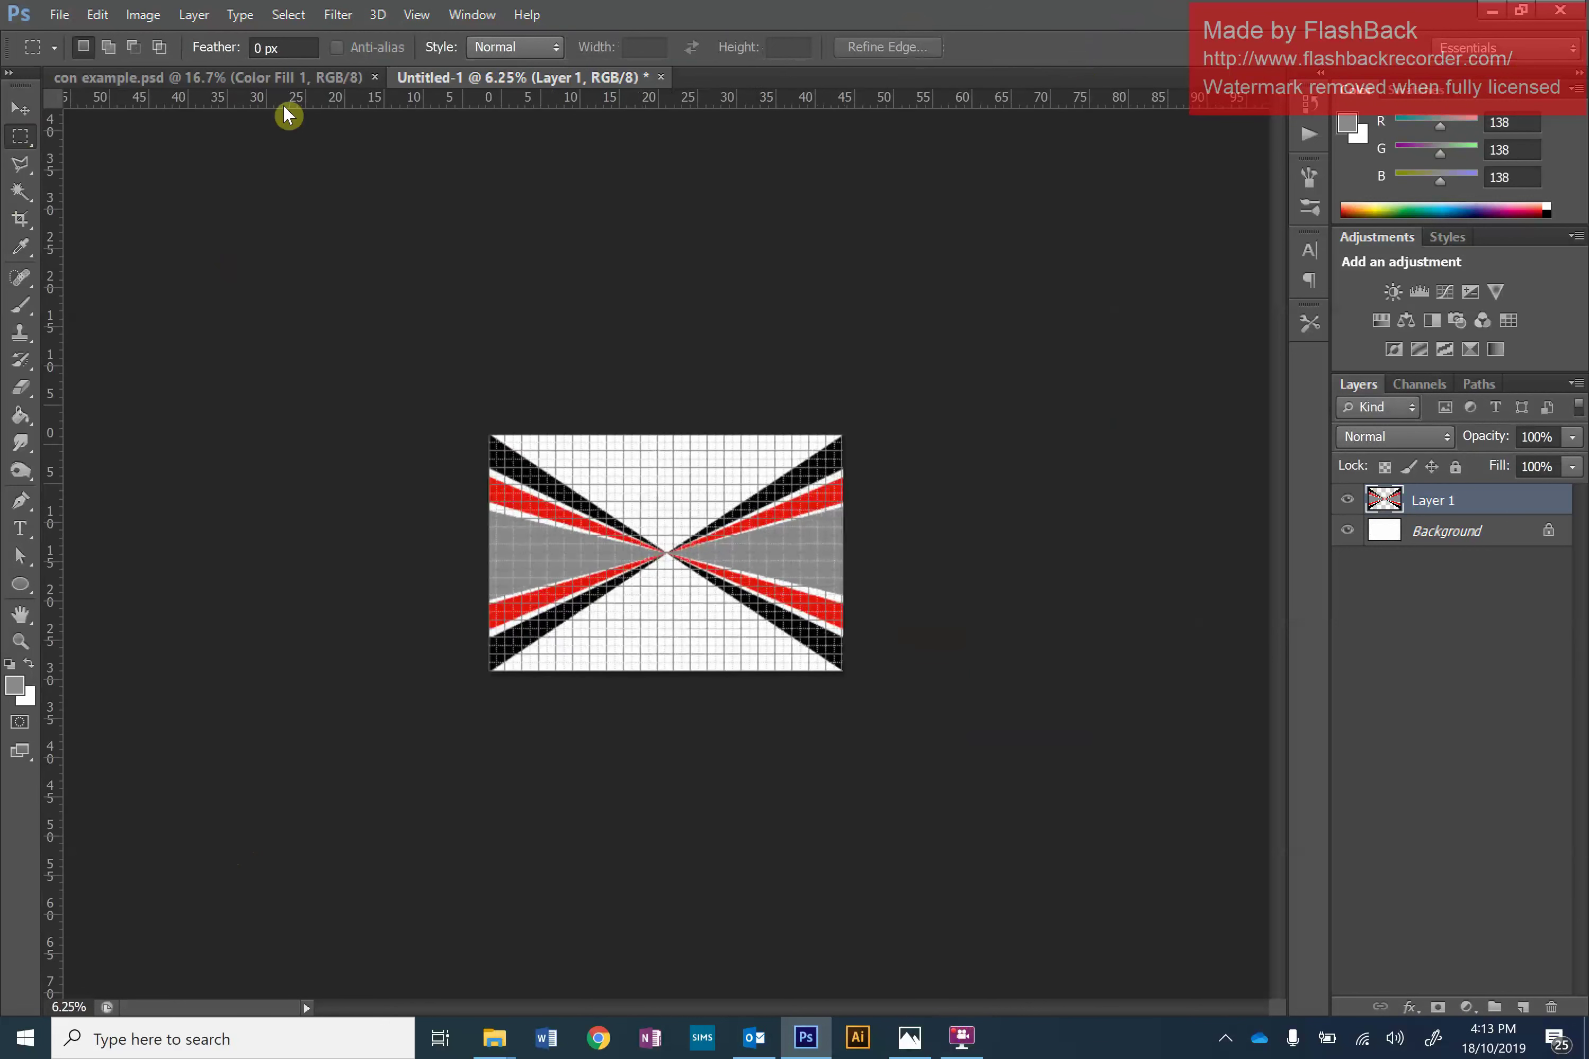
key(ctrl+plus)
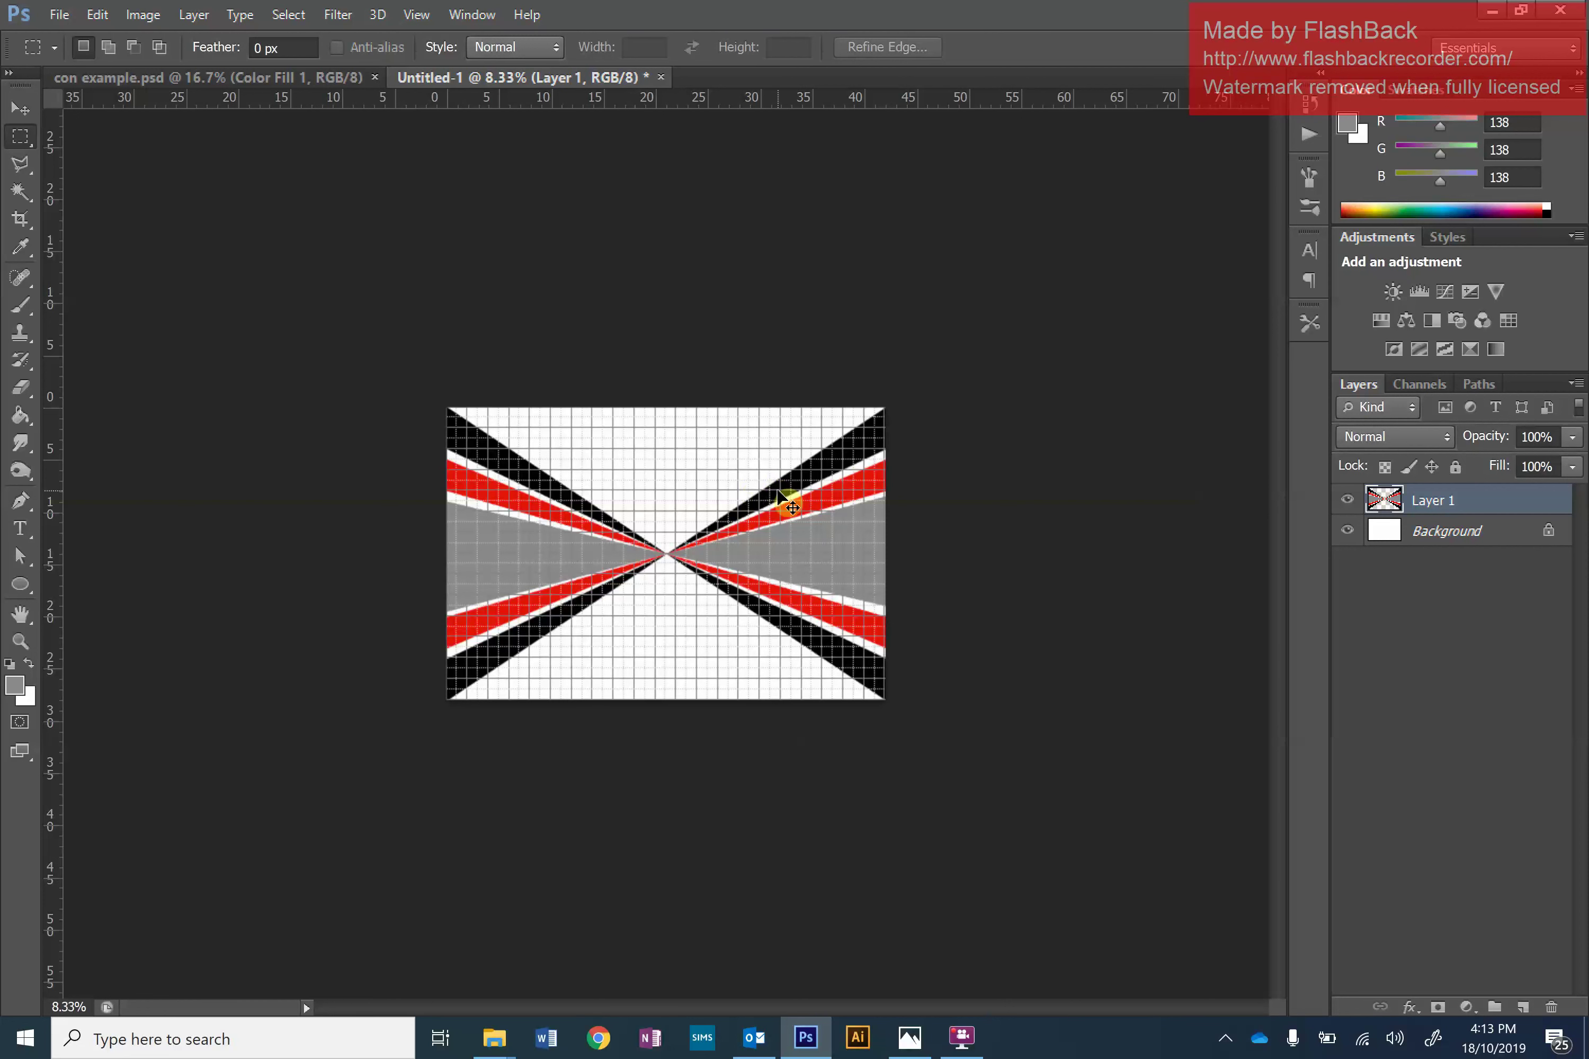
key(ctrl+t)
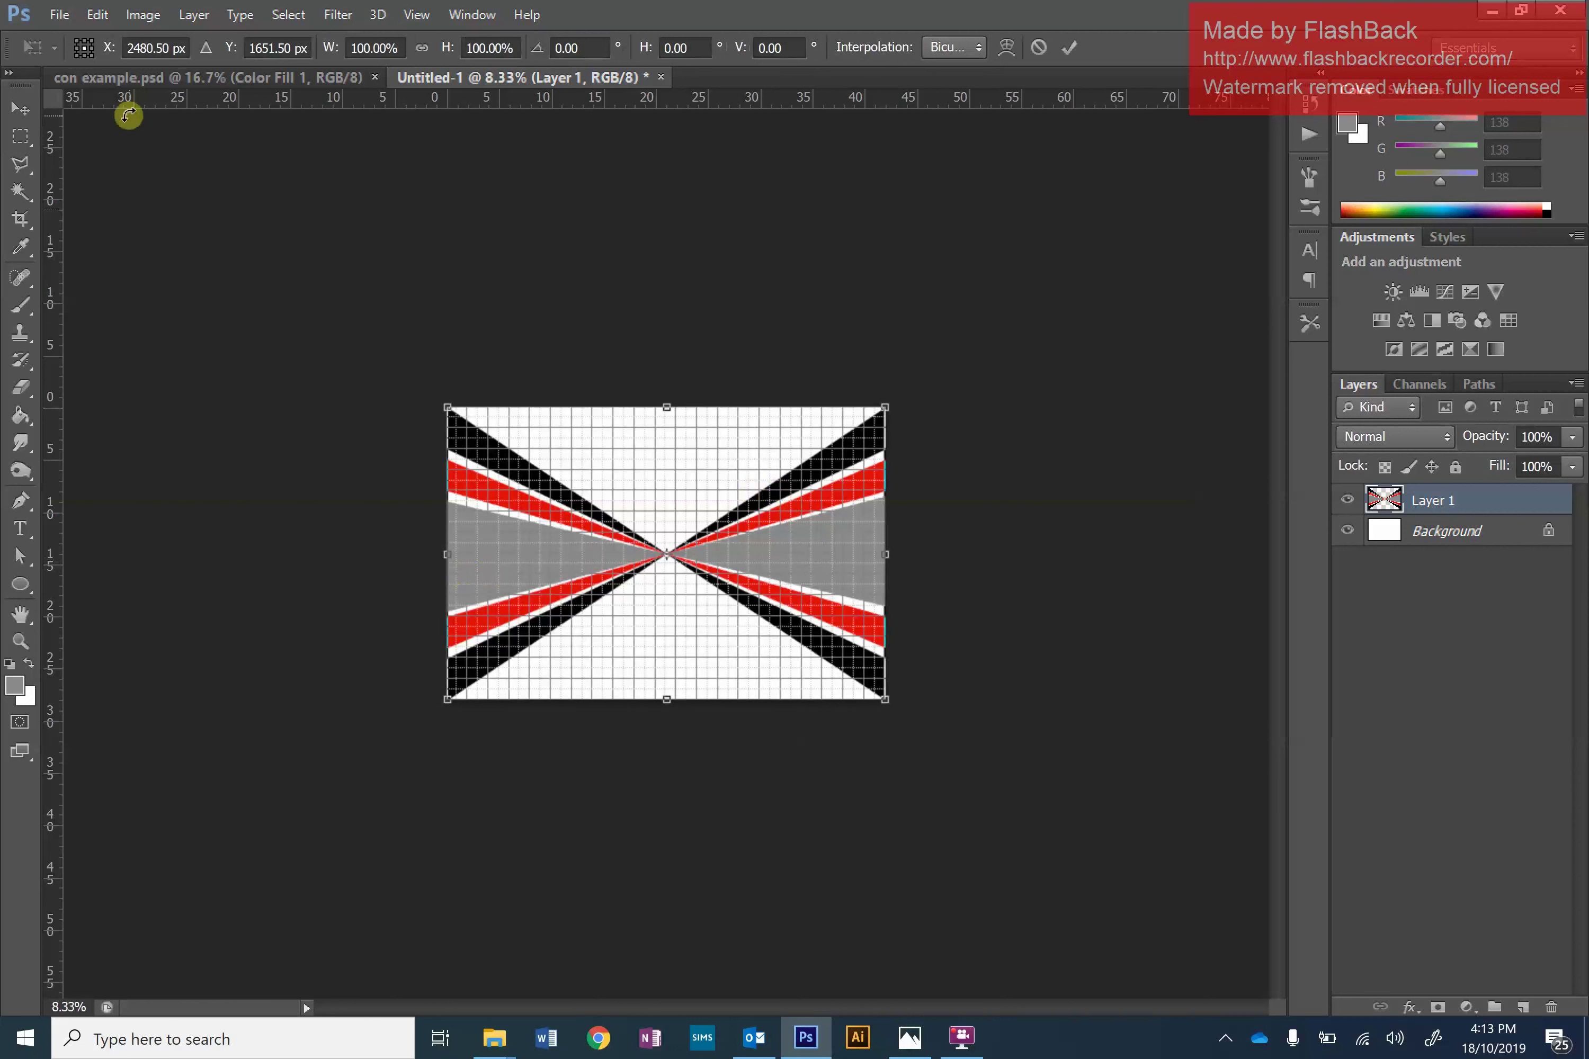
click(98, 14)
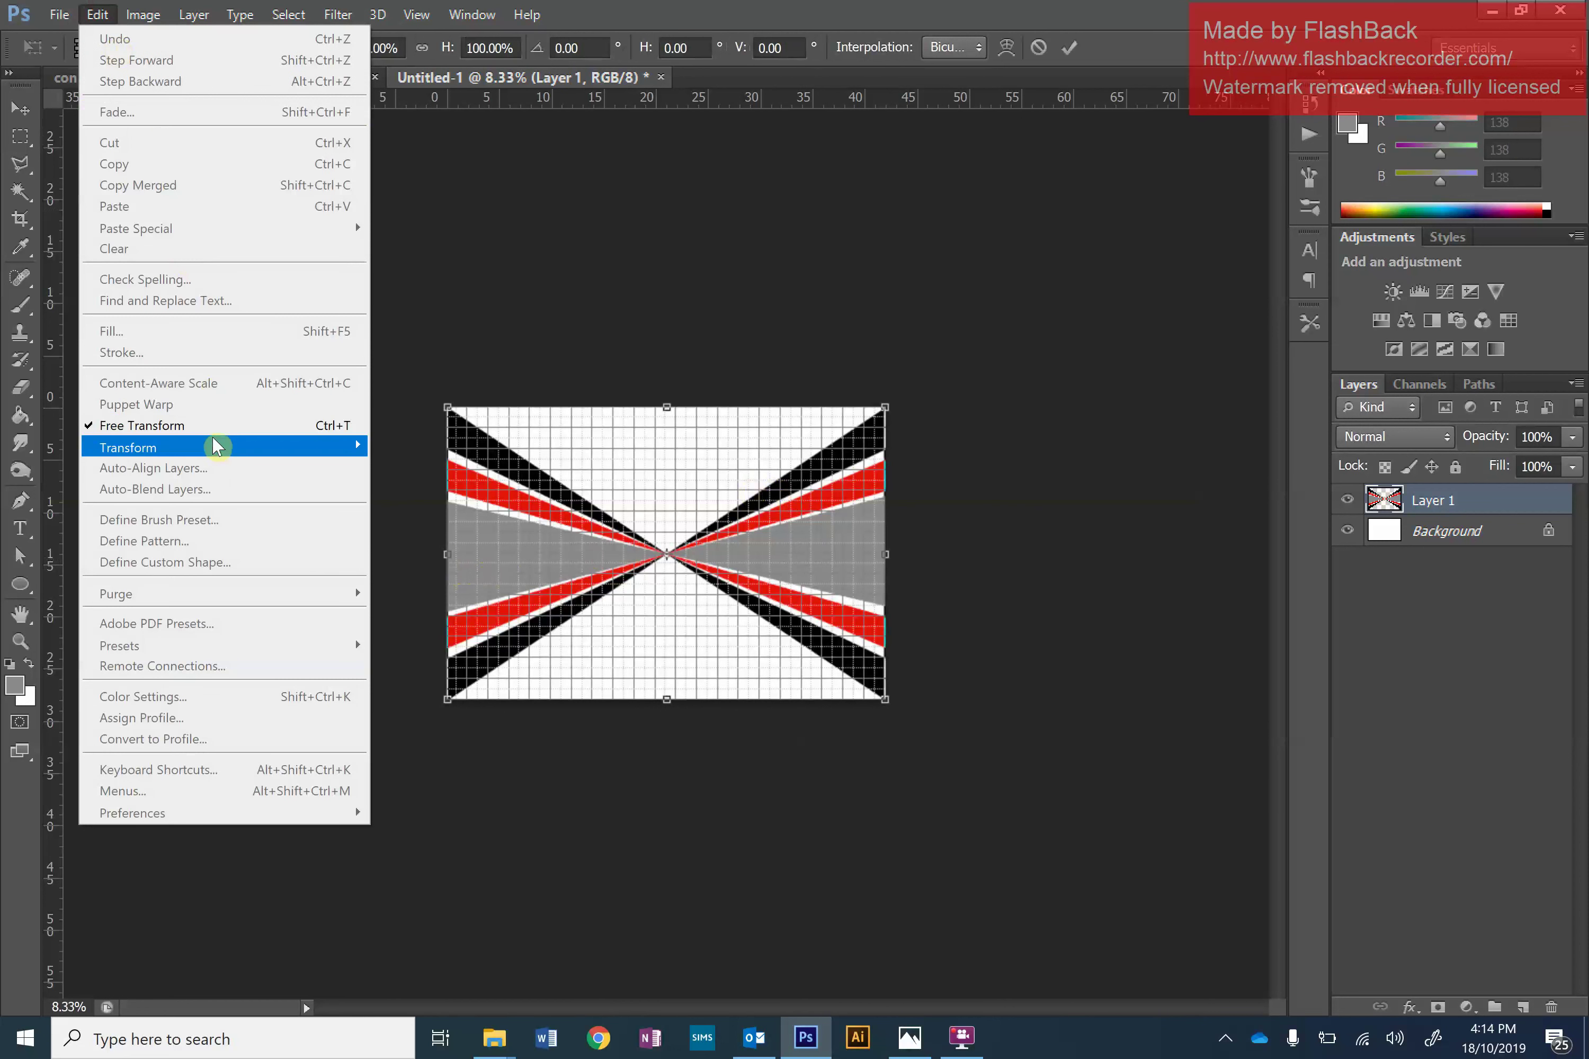
click(504, 494)
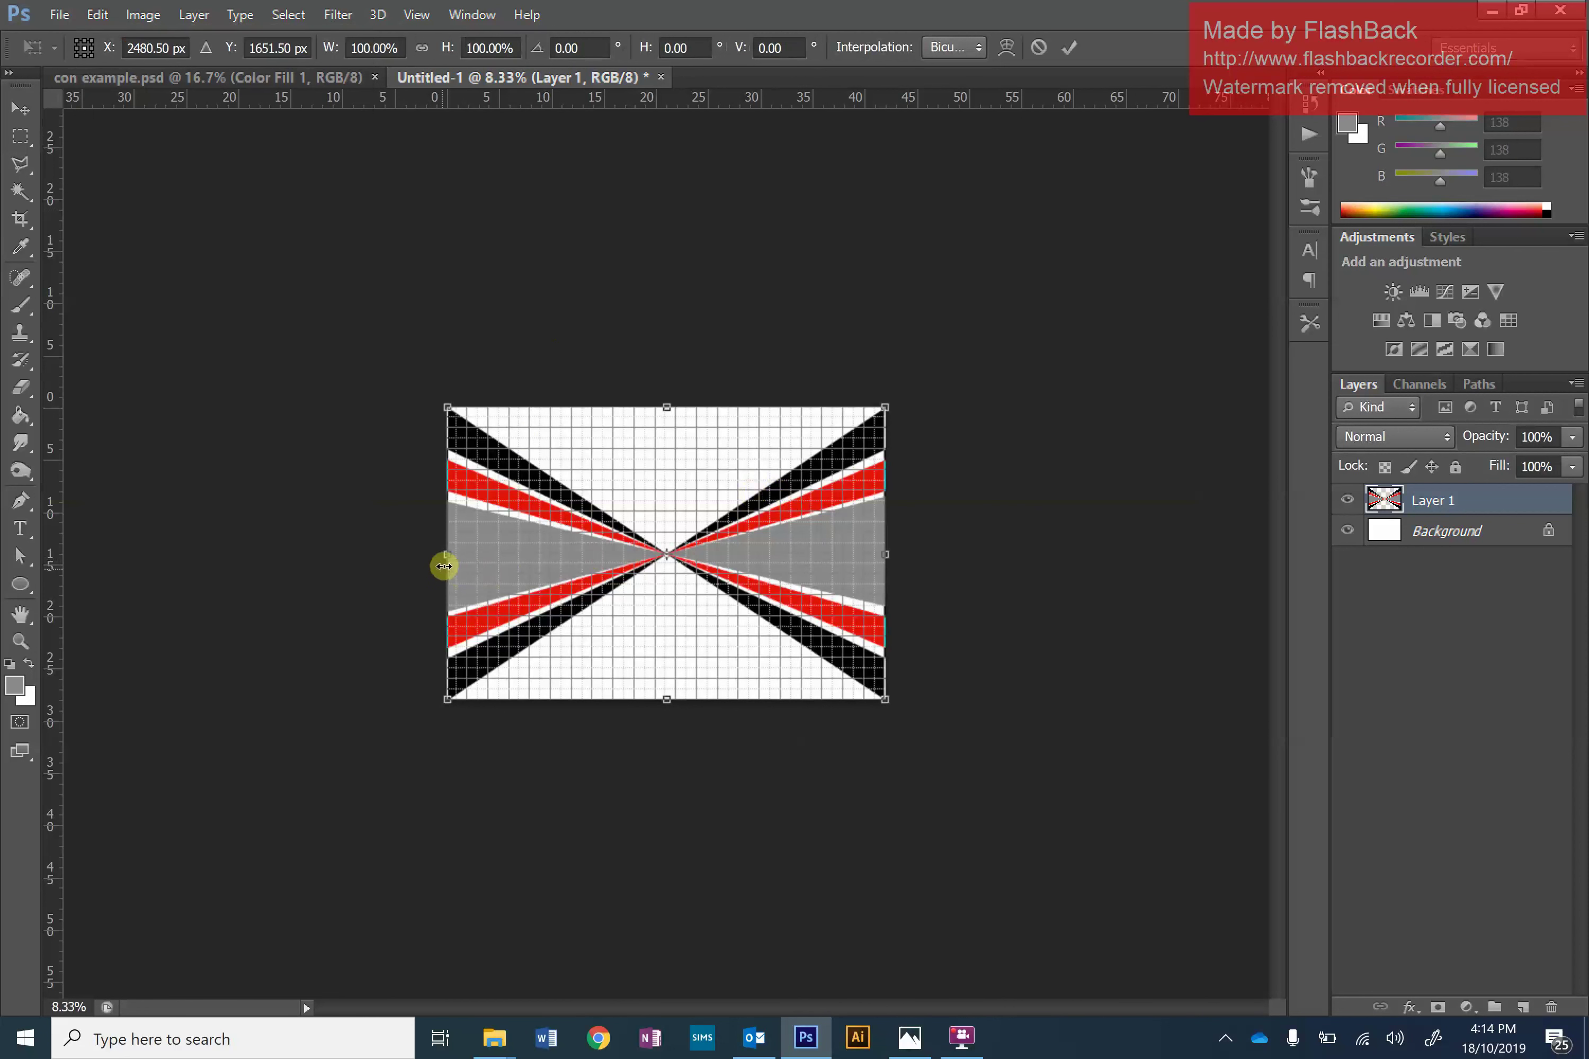
drag(445, 556, 166, 558)
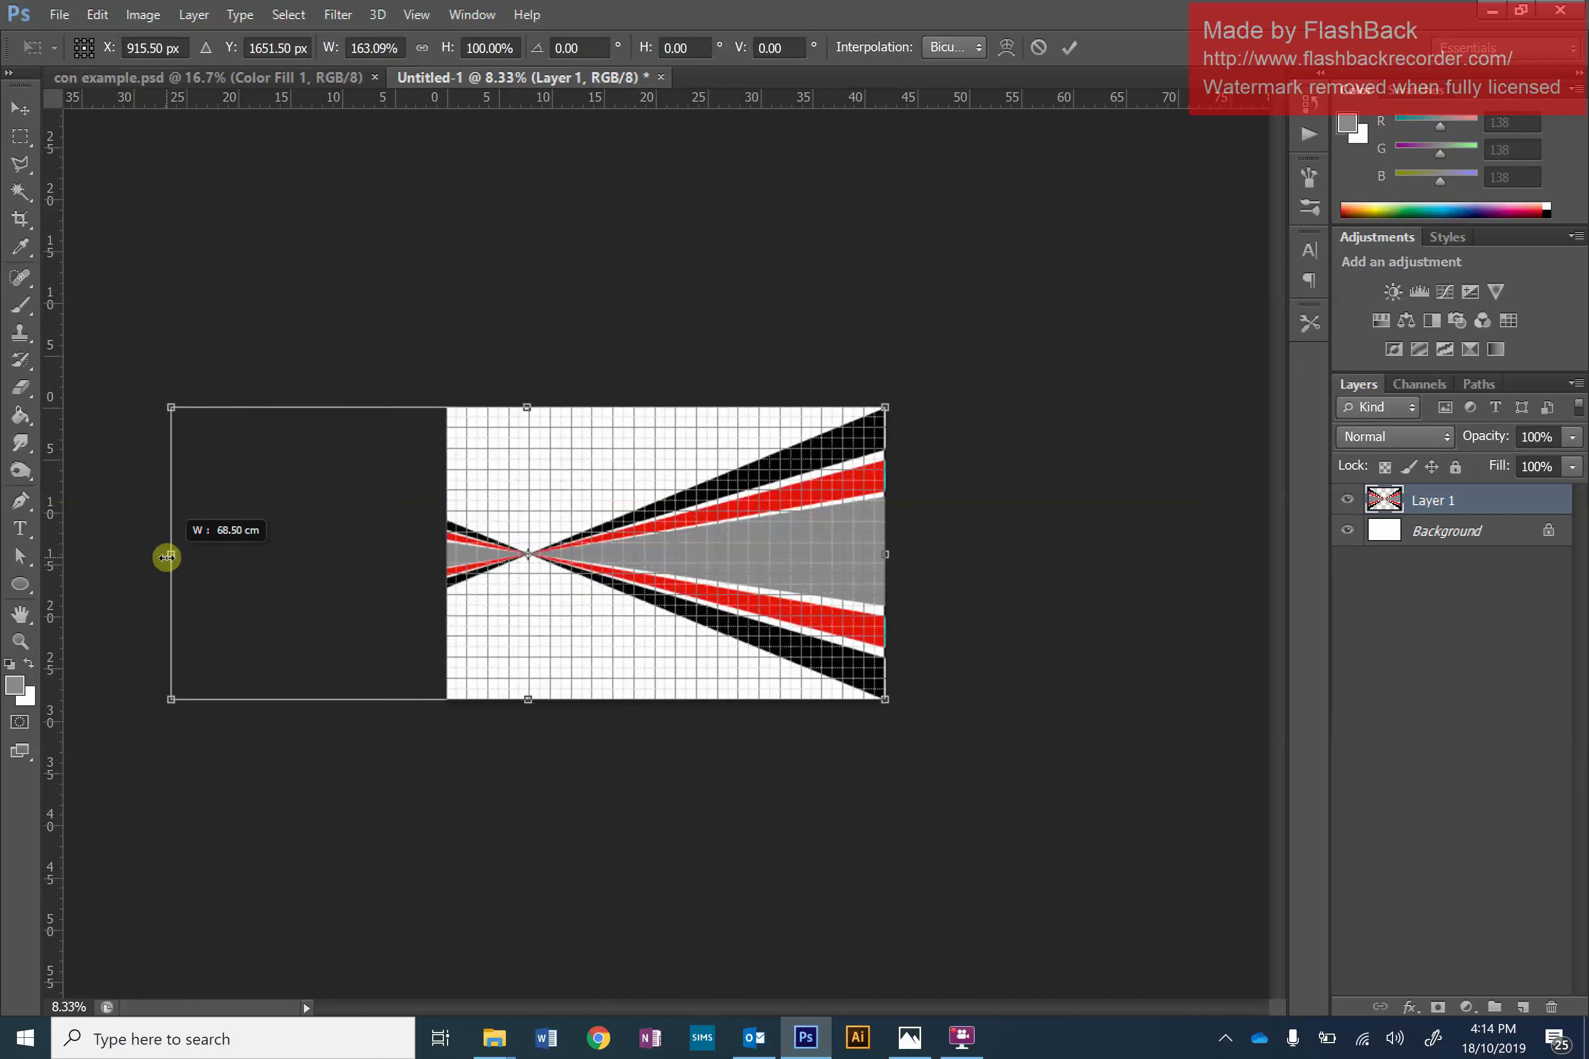
drag(166, 558, 166, 558)
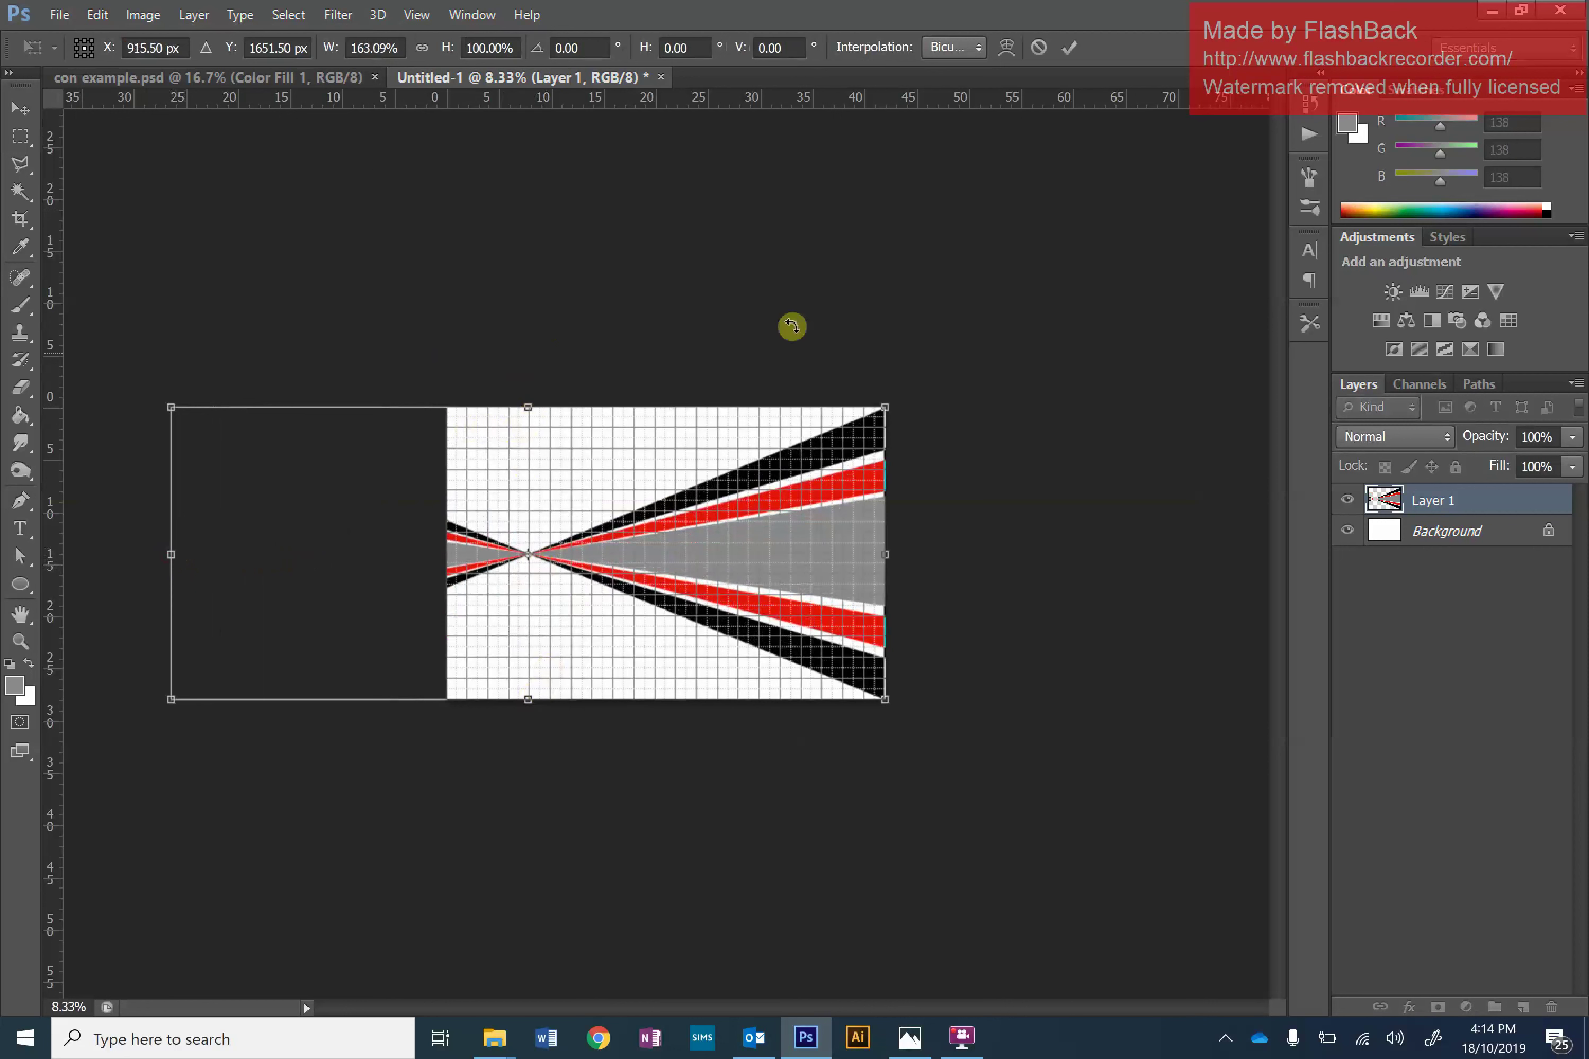
click(1071, 47)
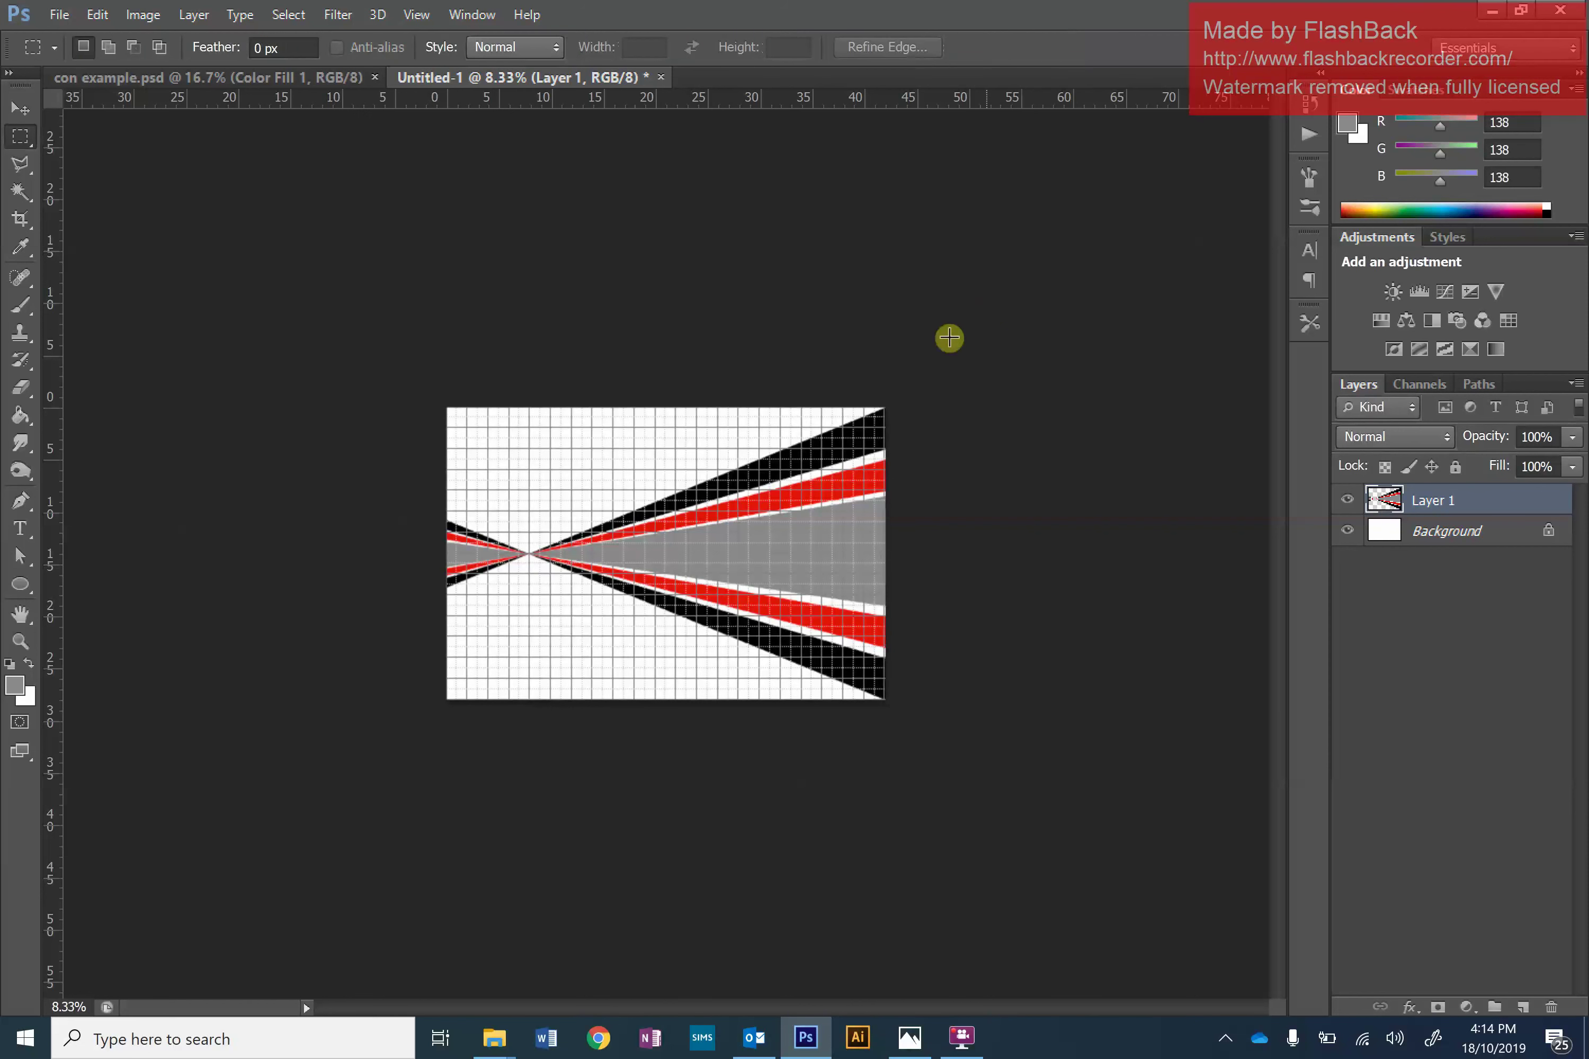
Following con example.psd, select two full-width bands about 4 cm high along the canvas's top and bottom edges.
click(238, 77)
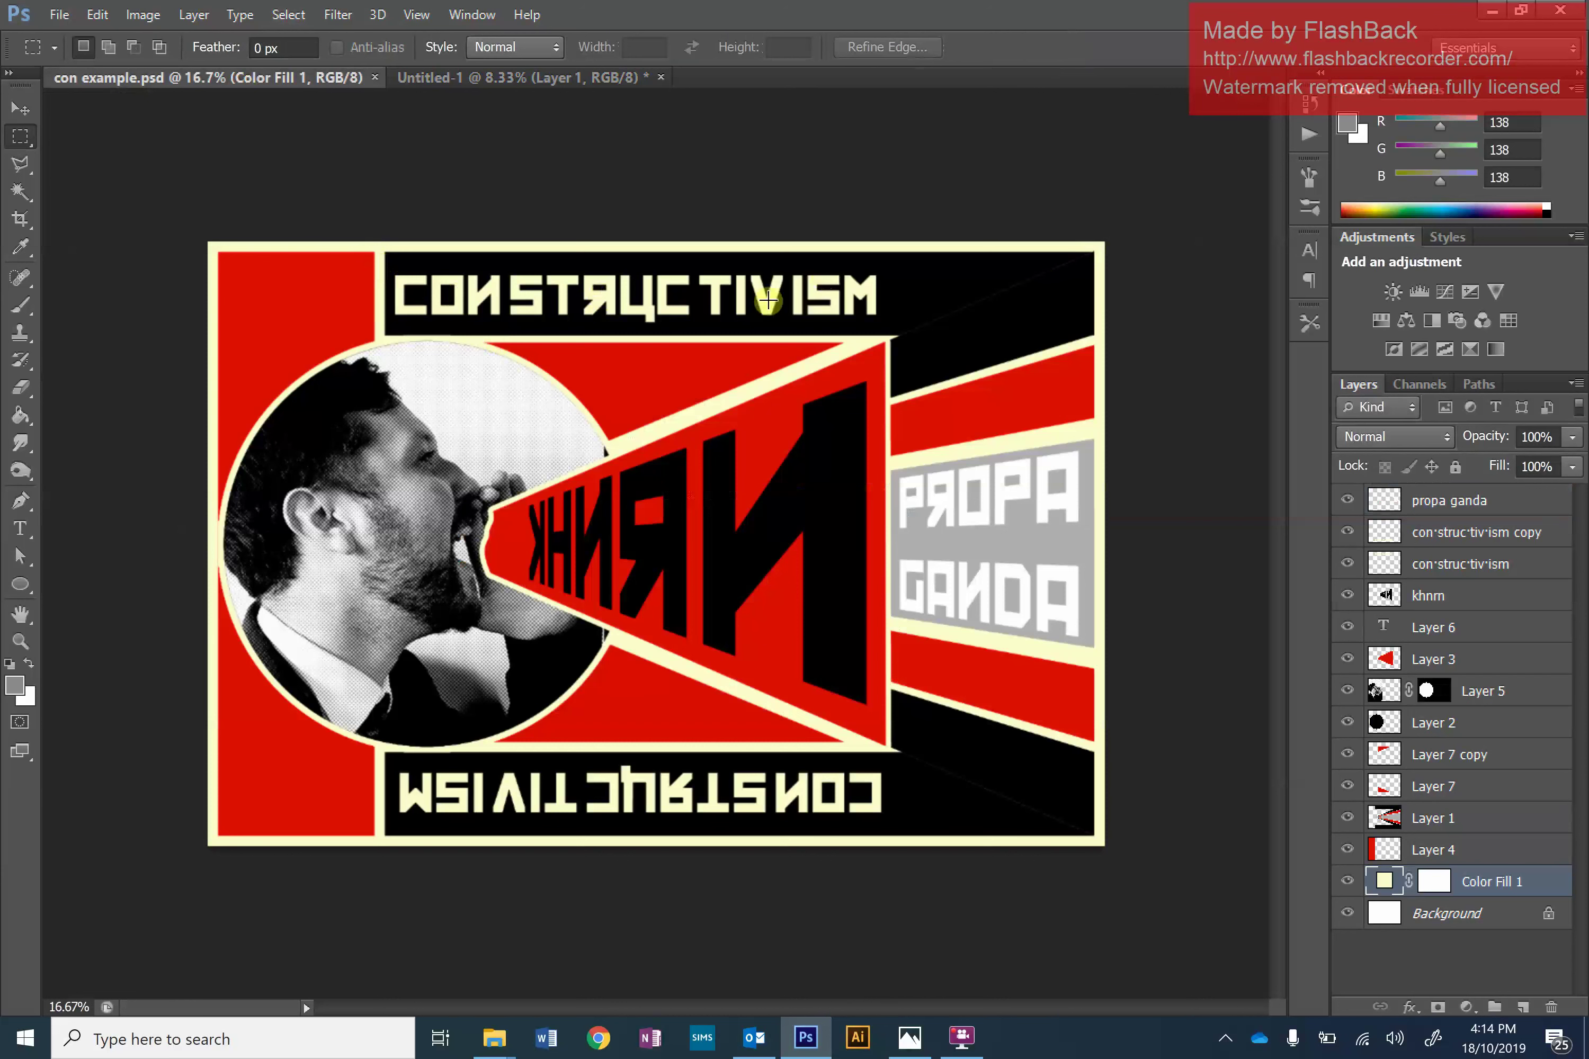
click(555, 77)
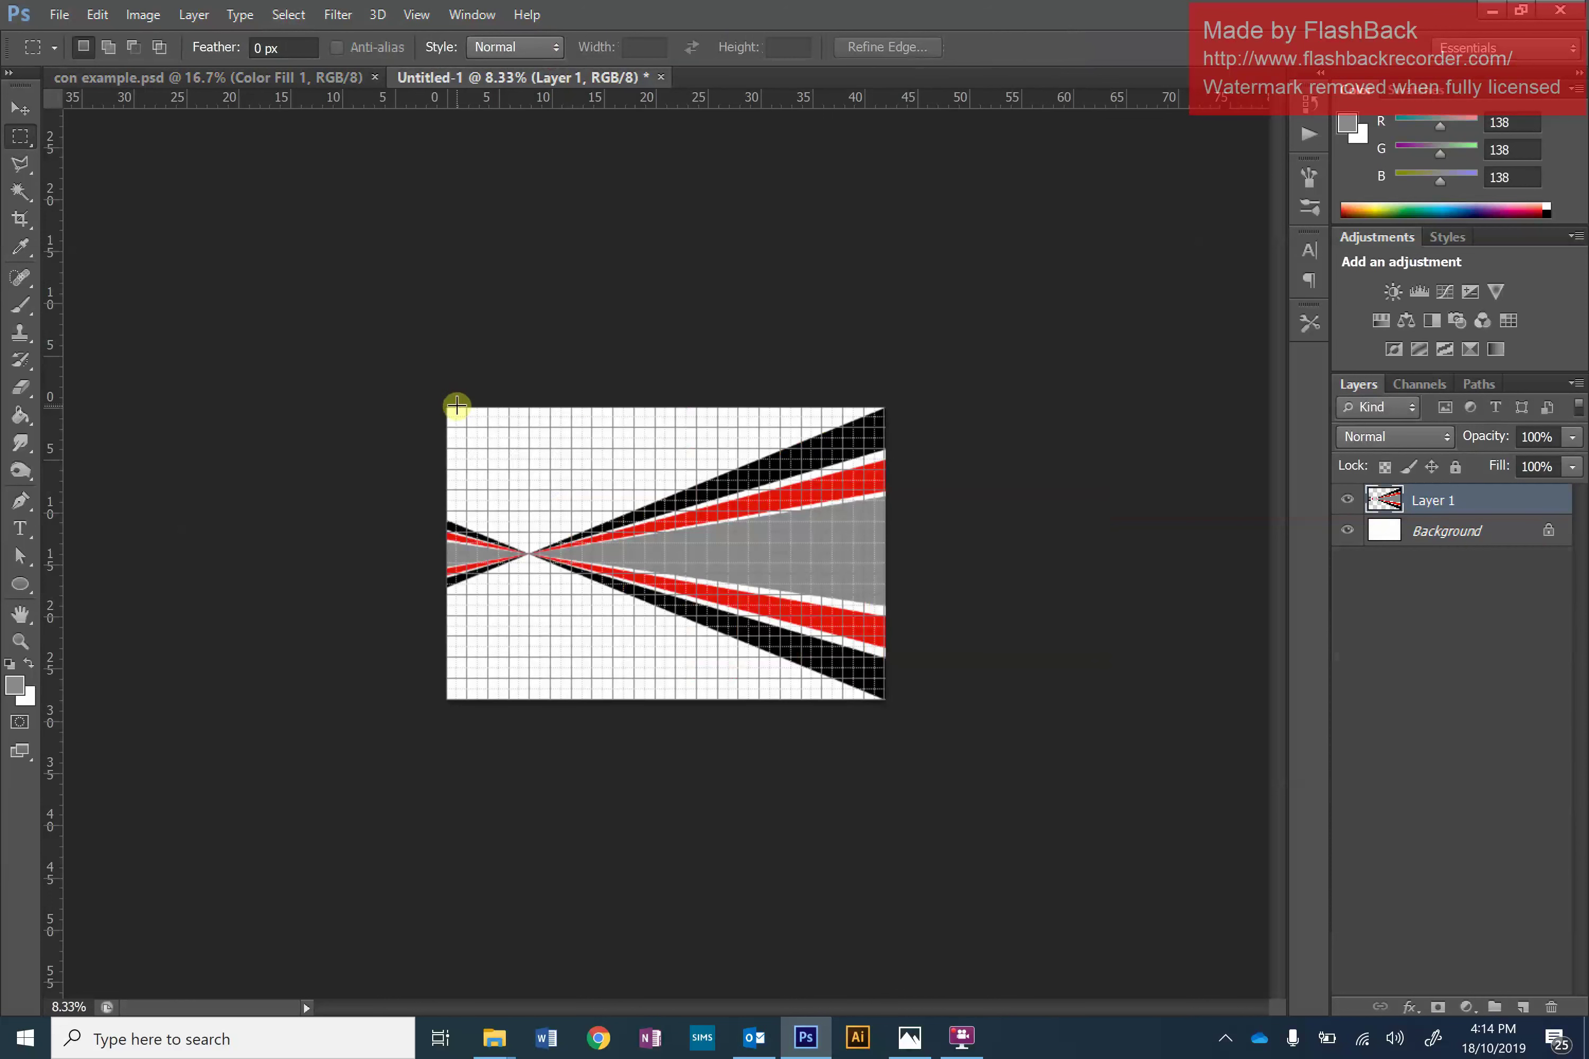
drag(443, 402, 897, 450)
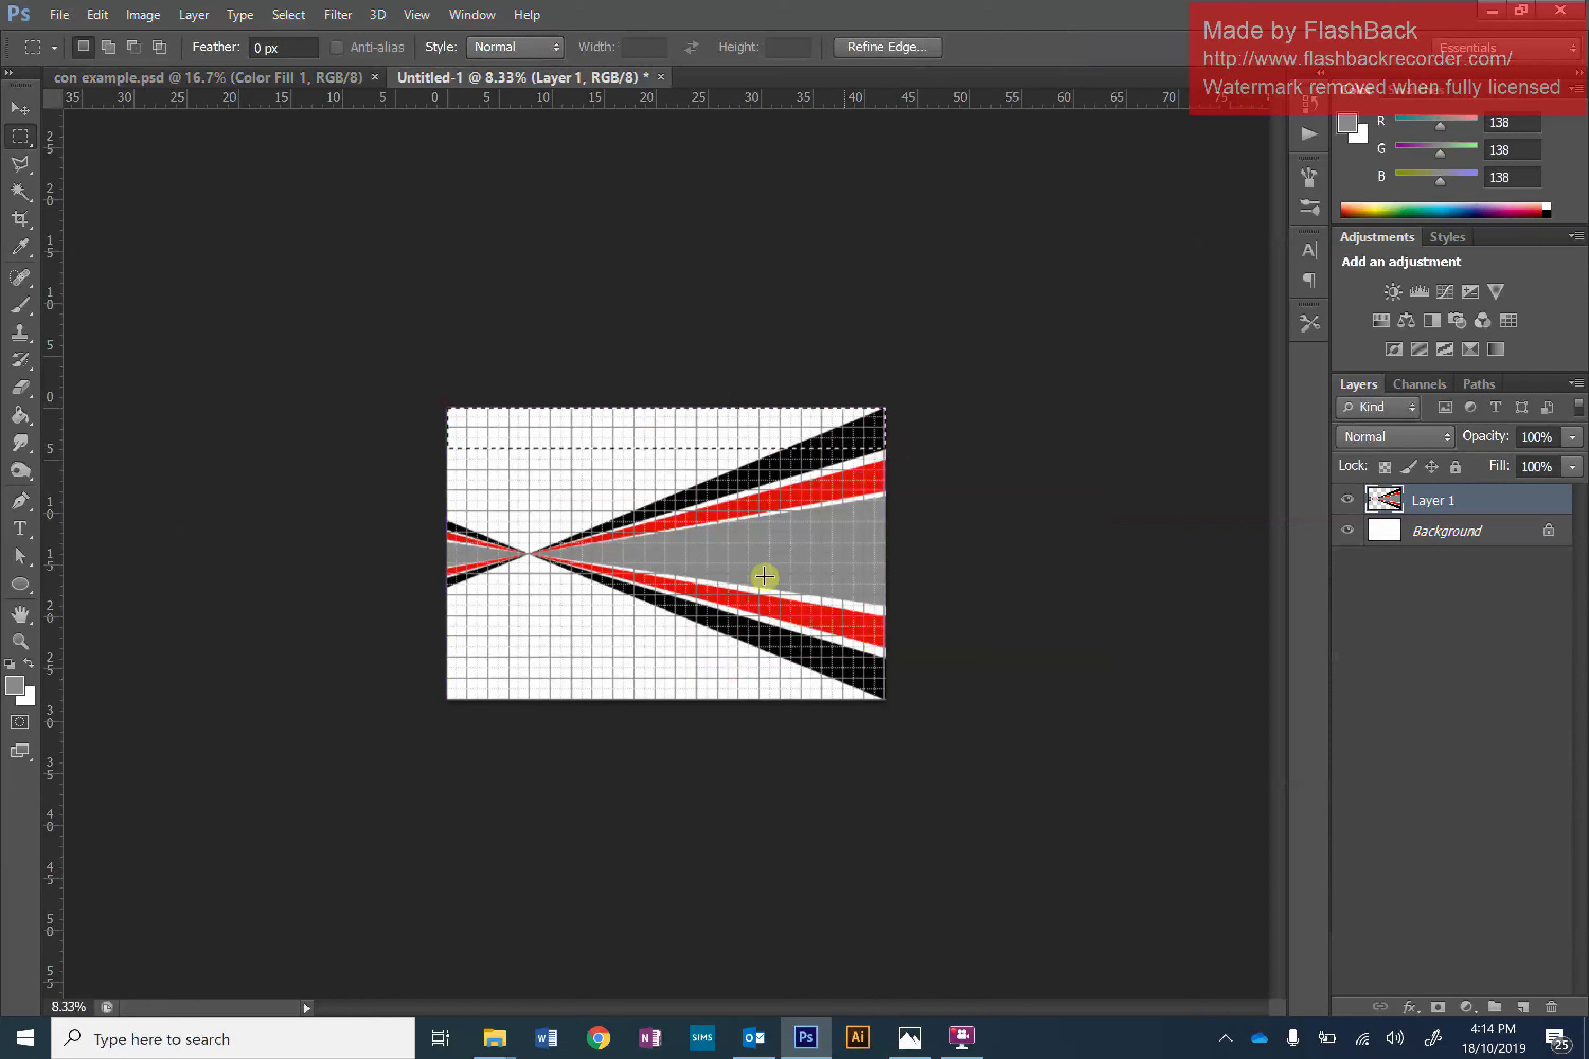
drag(415, 720, 904, 655)
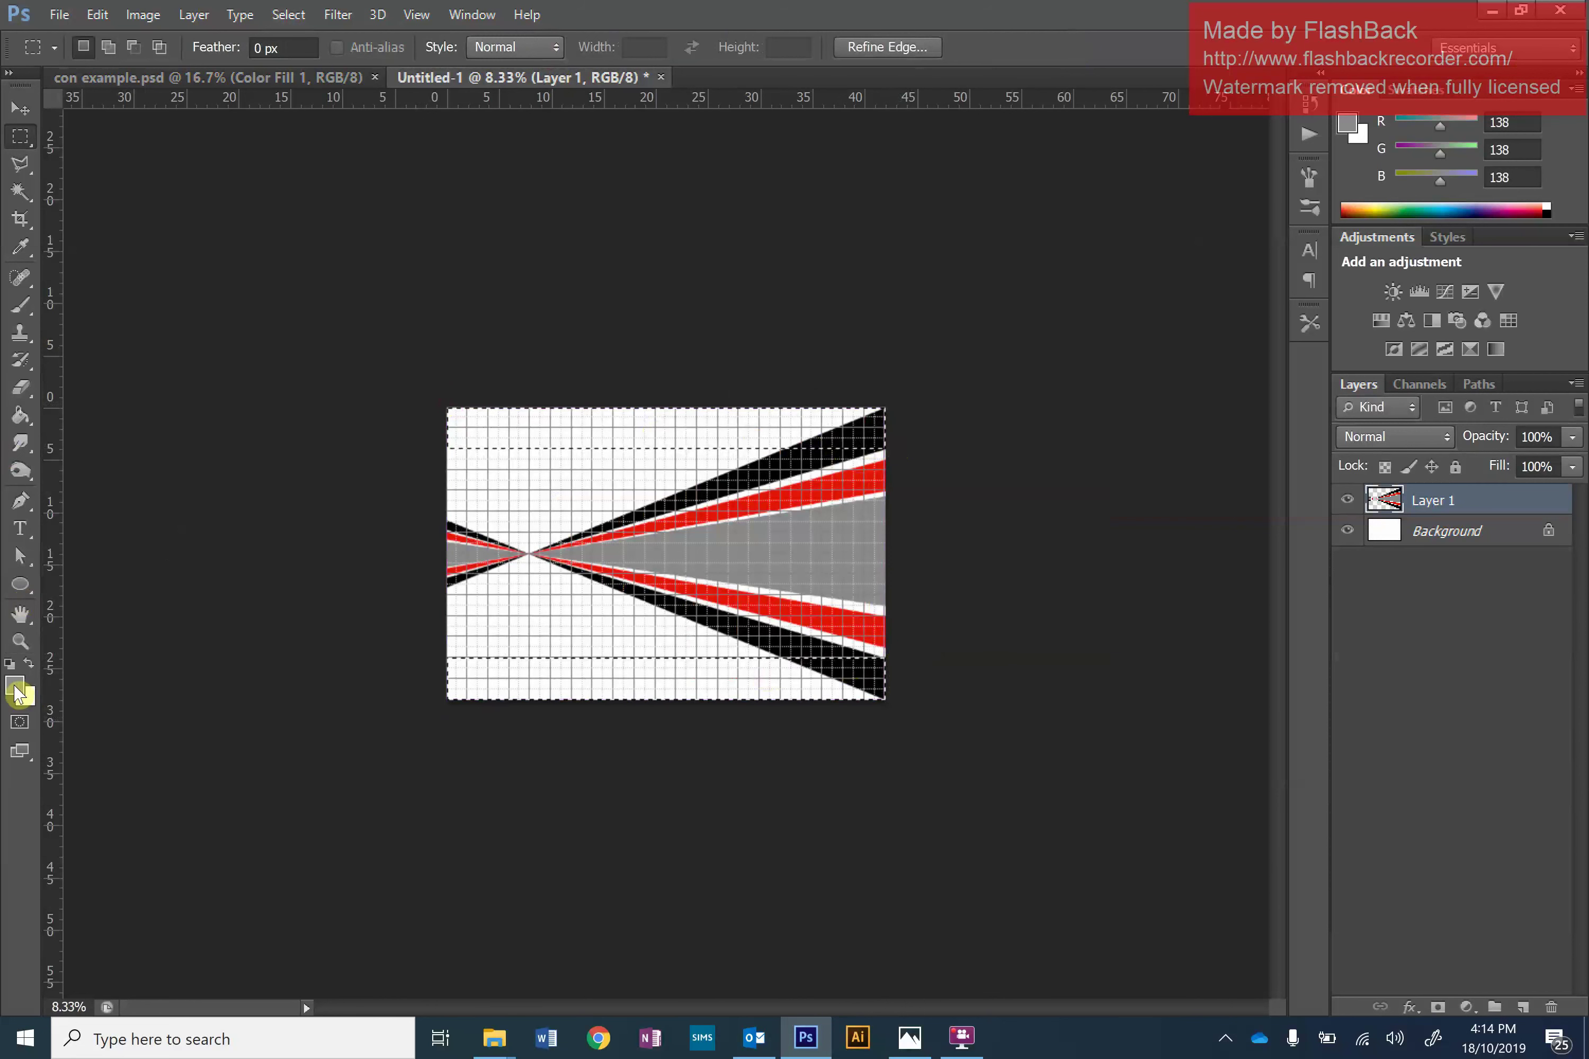
Fill both selected edge bands with near-black, RGB 2, 2, 2, using the Paint Bucket and clear the selection.
click(18, 687)
mouse_move(828, 669)
mouse_down()
mouse_move(792, 788)
mouse_move(744, 834)
mouse_up()
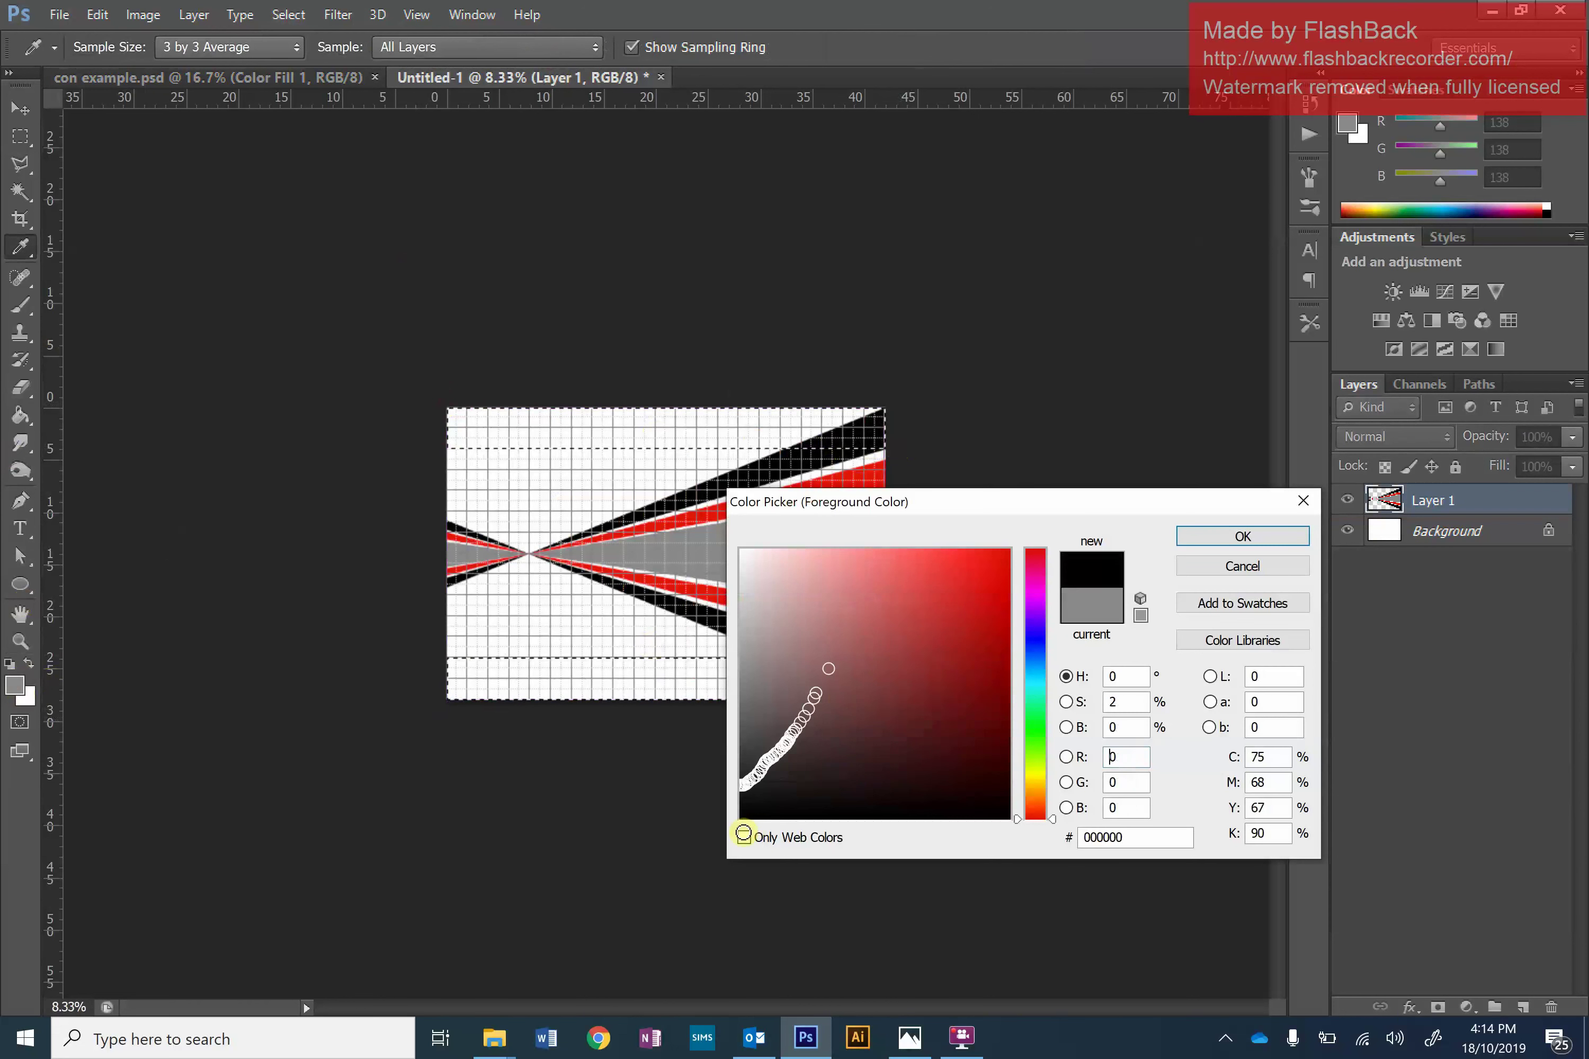
click(1253, 544)
click(20, 415)
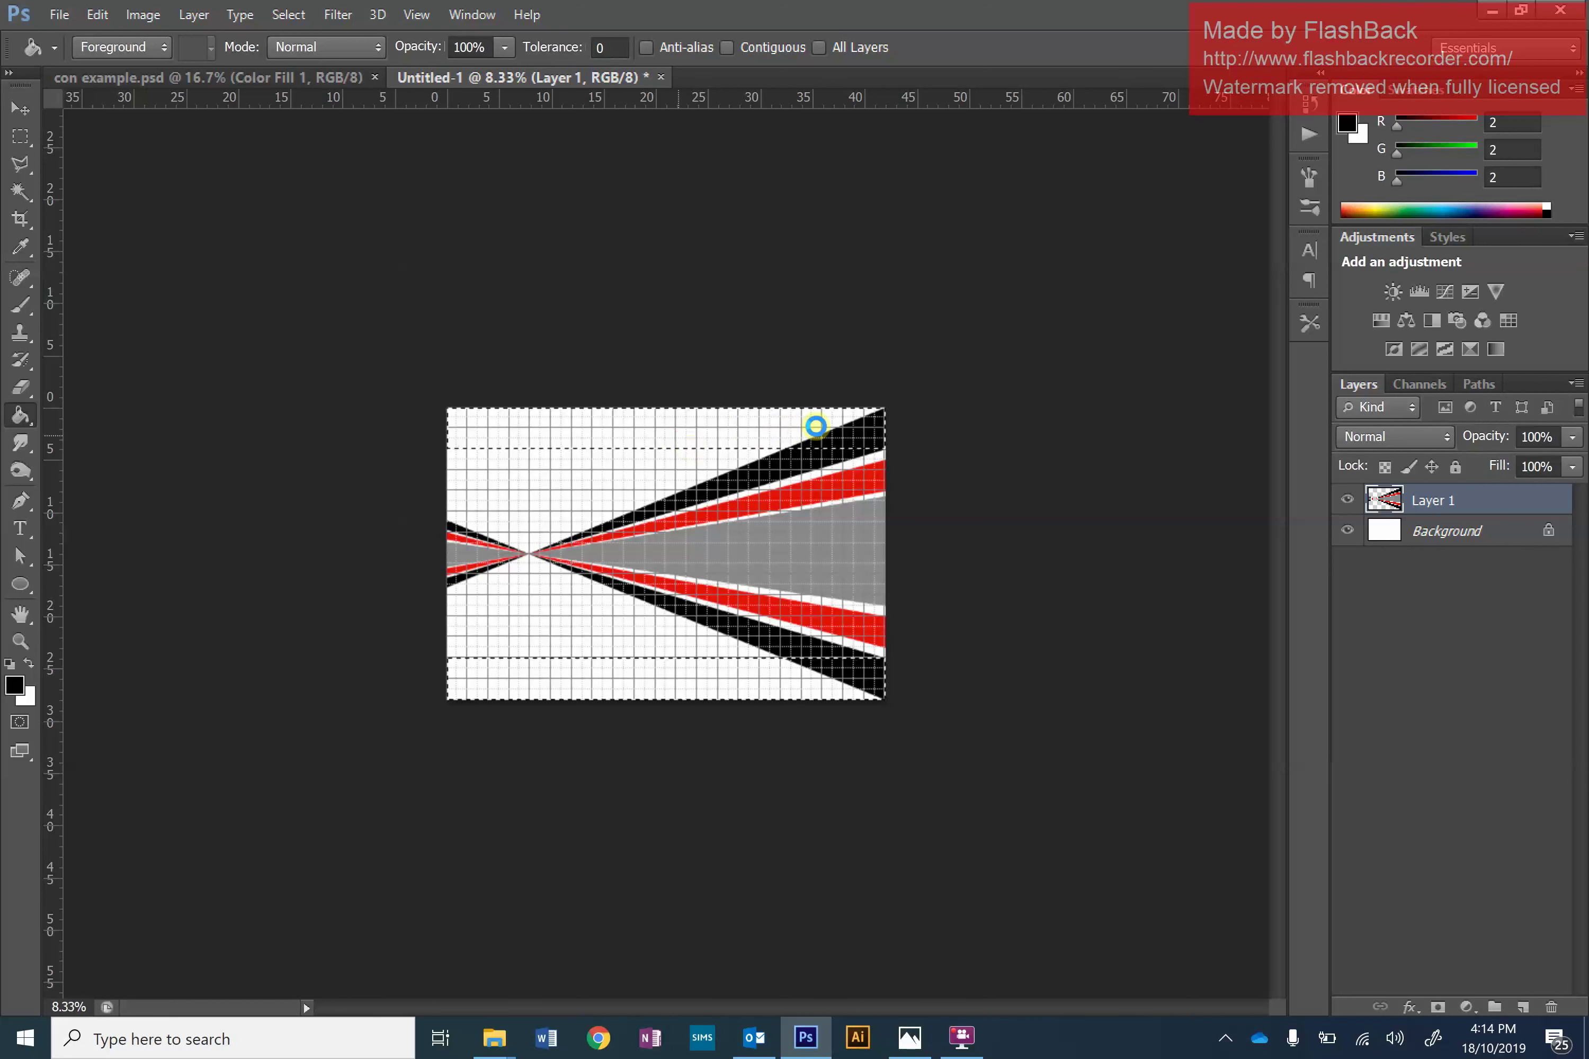
click(834, 436)
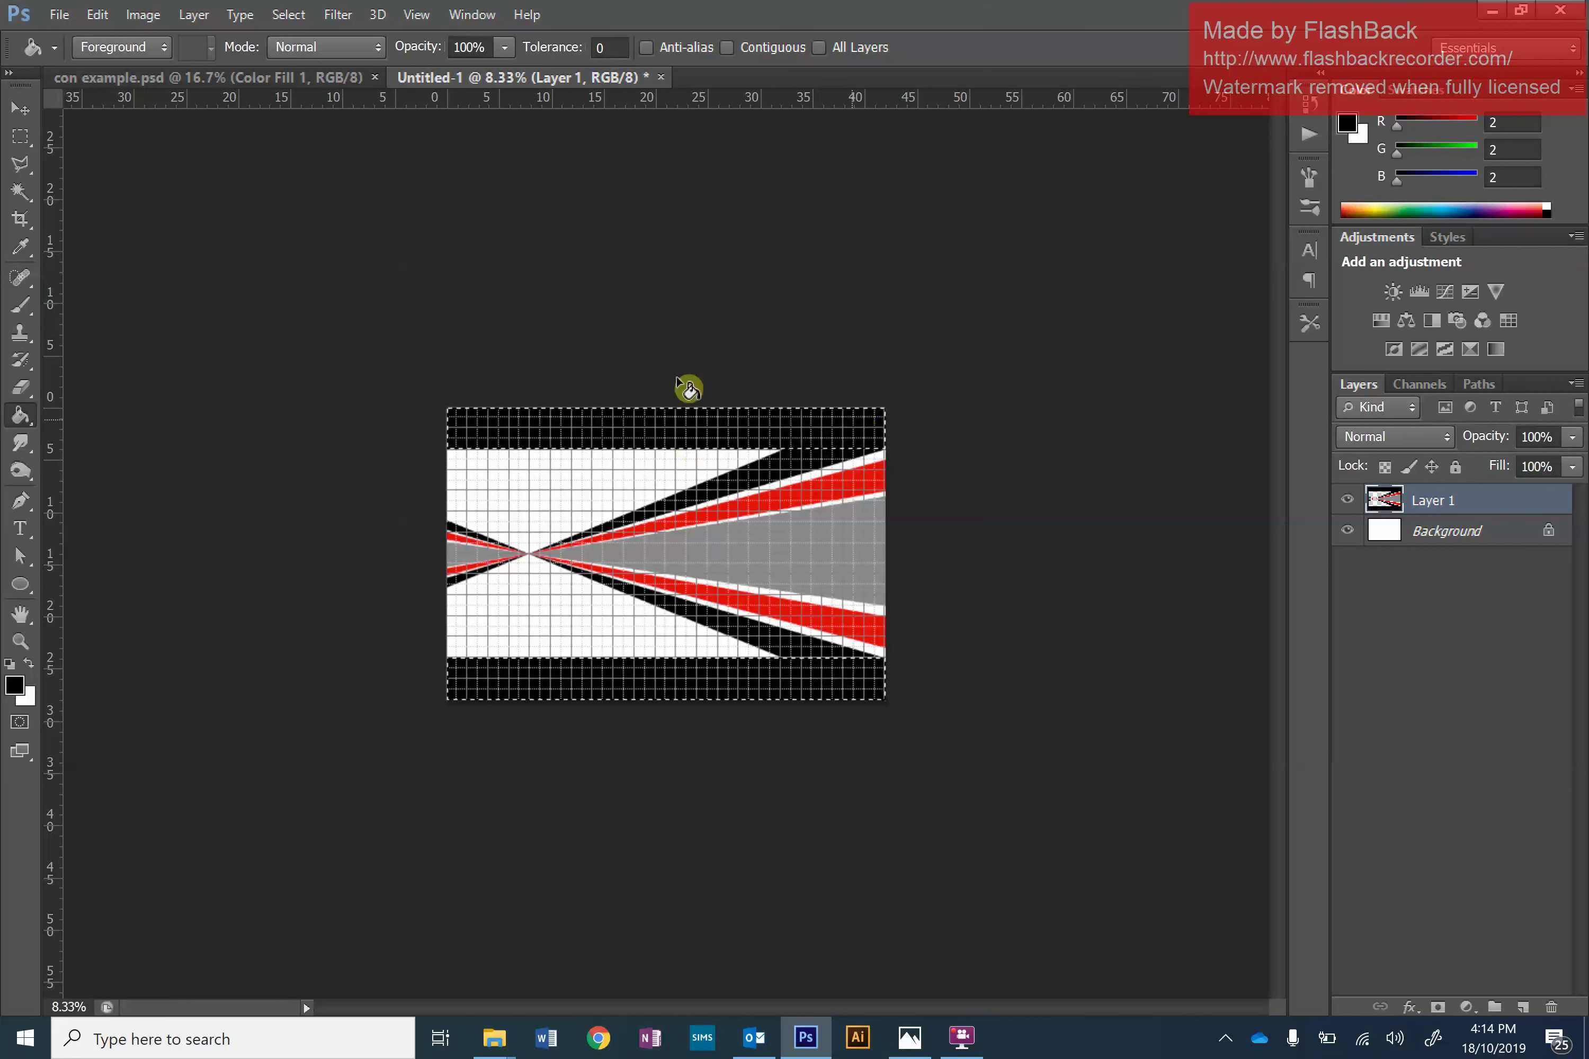
click(21, 141)
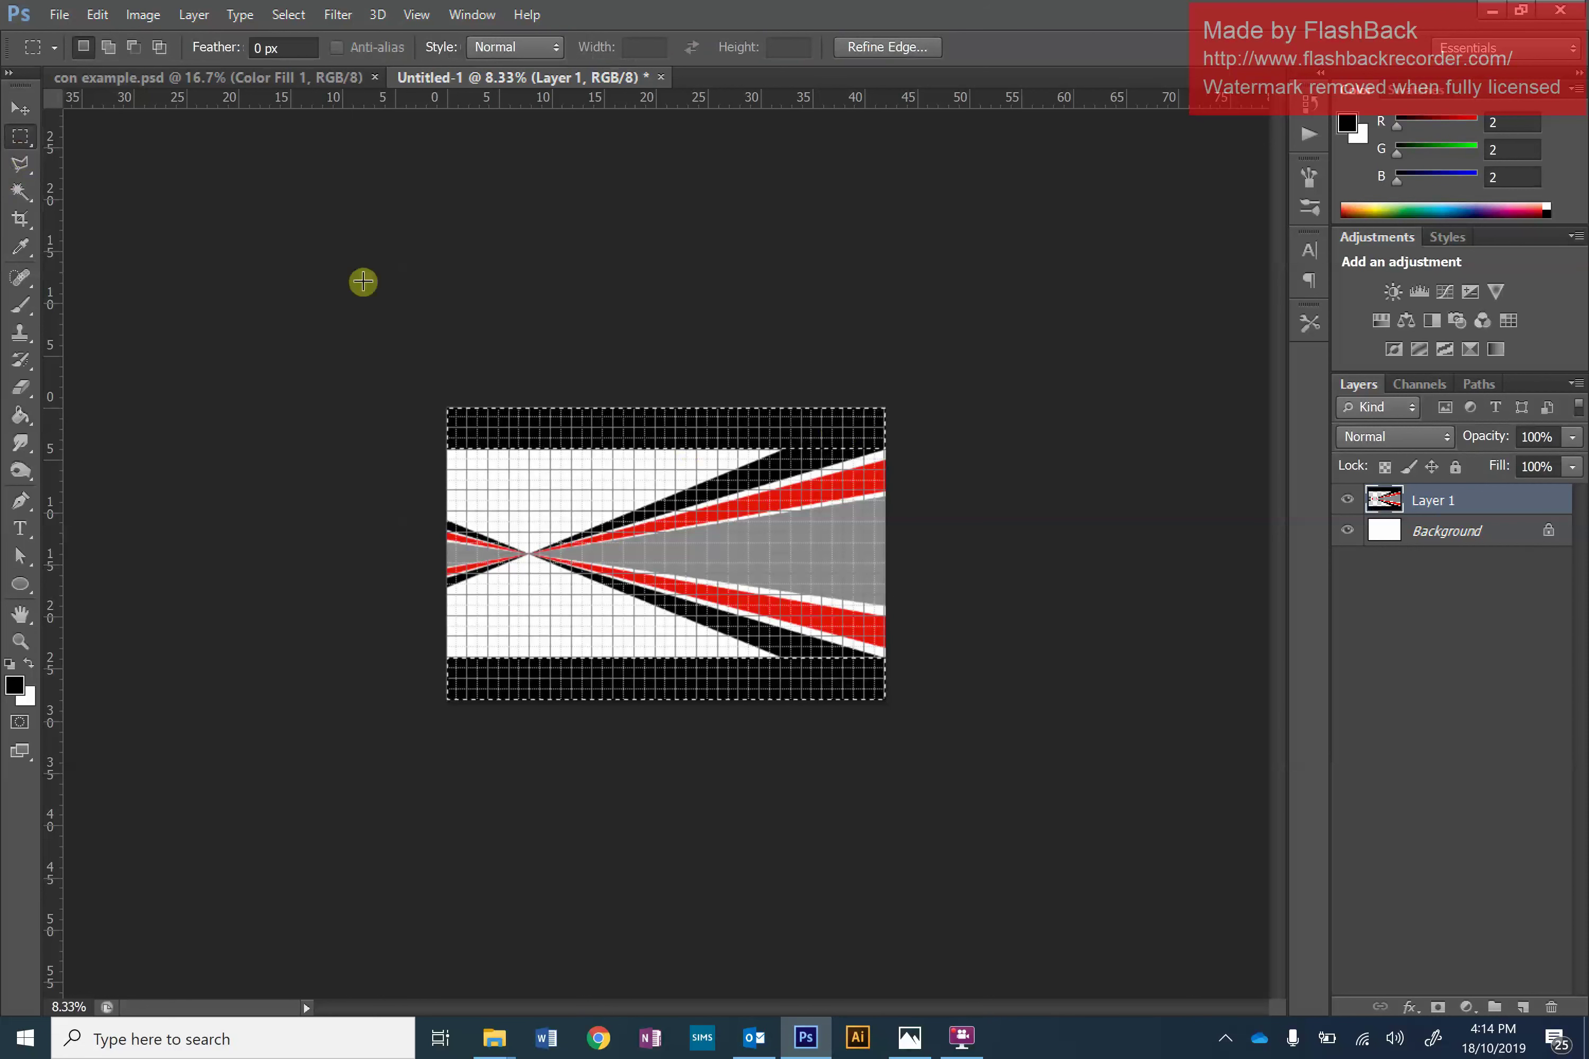
click(519, 345)
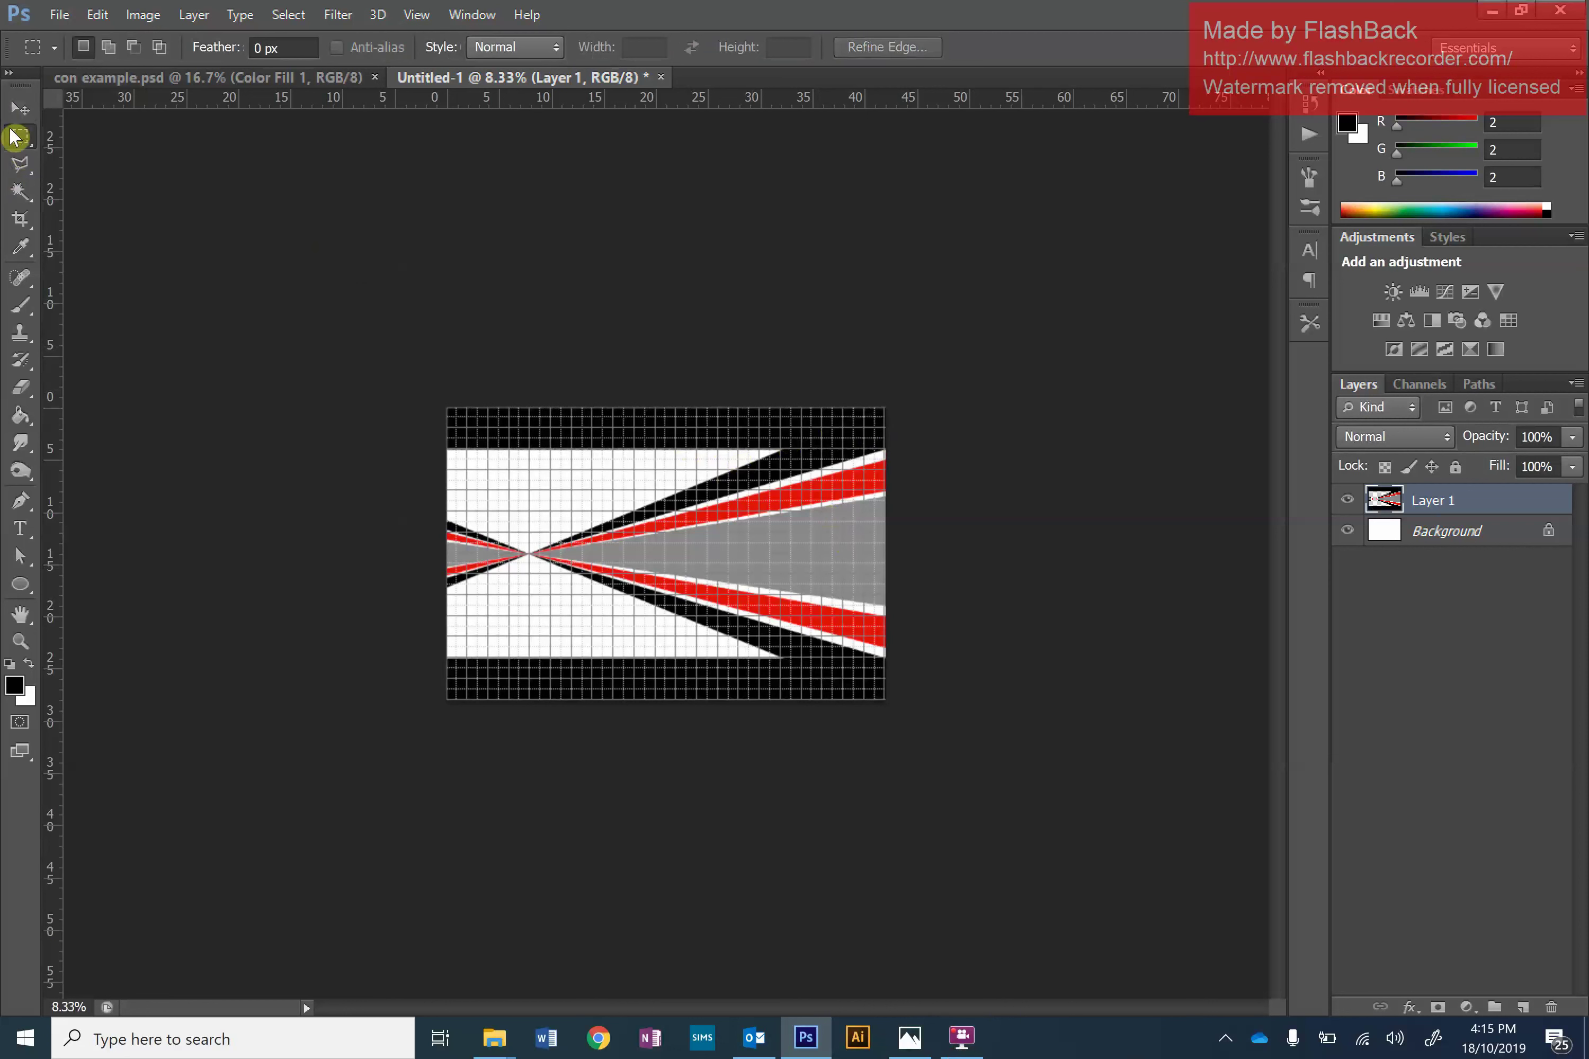
Delete a full-height strip about 10 cm wide along the canvas's left edge from Layer 1 and clear the selection.
drag(448, 409, 552, 733)
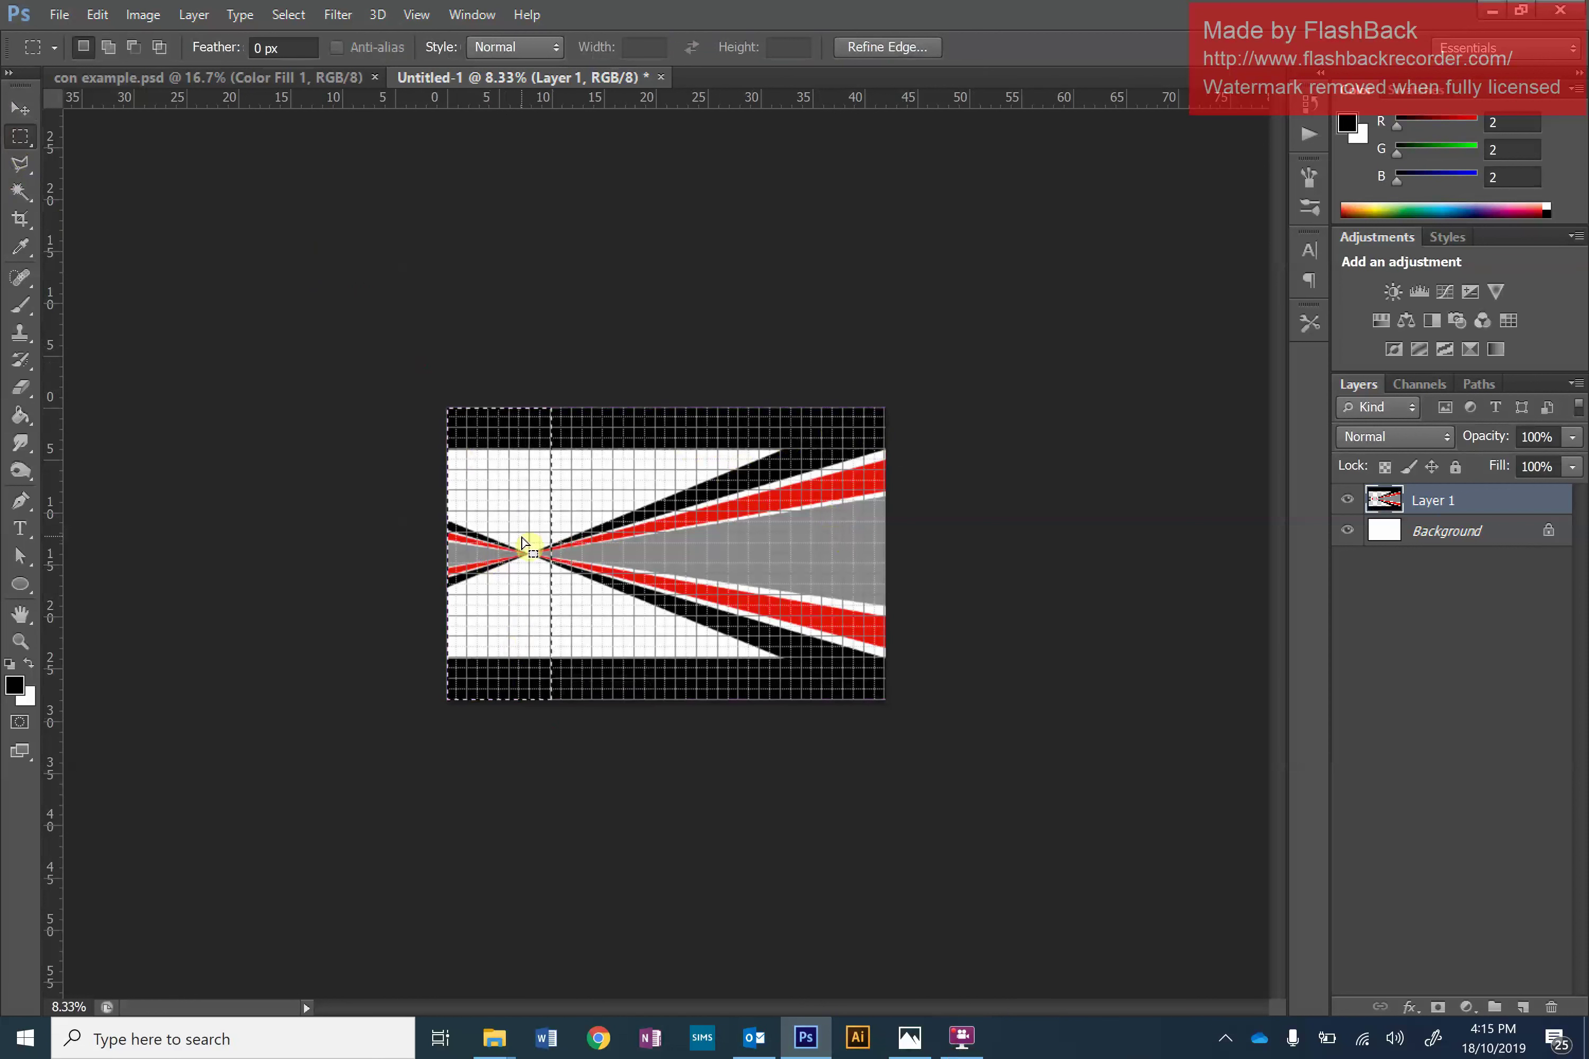
key(Delete)
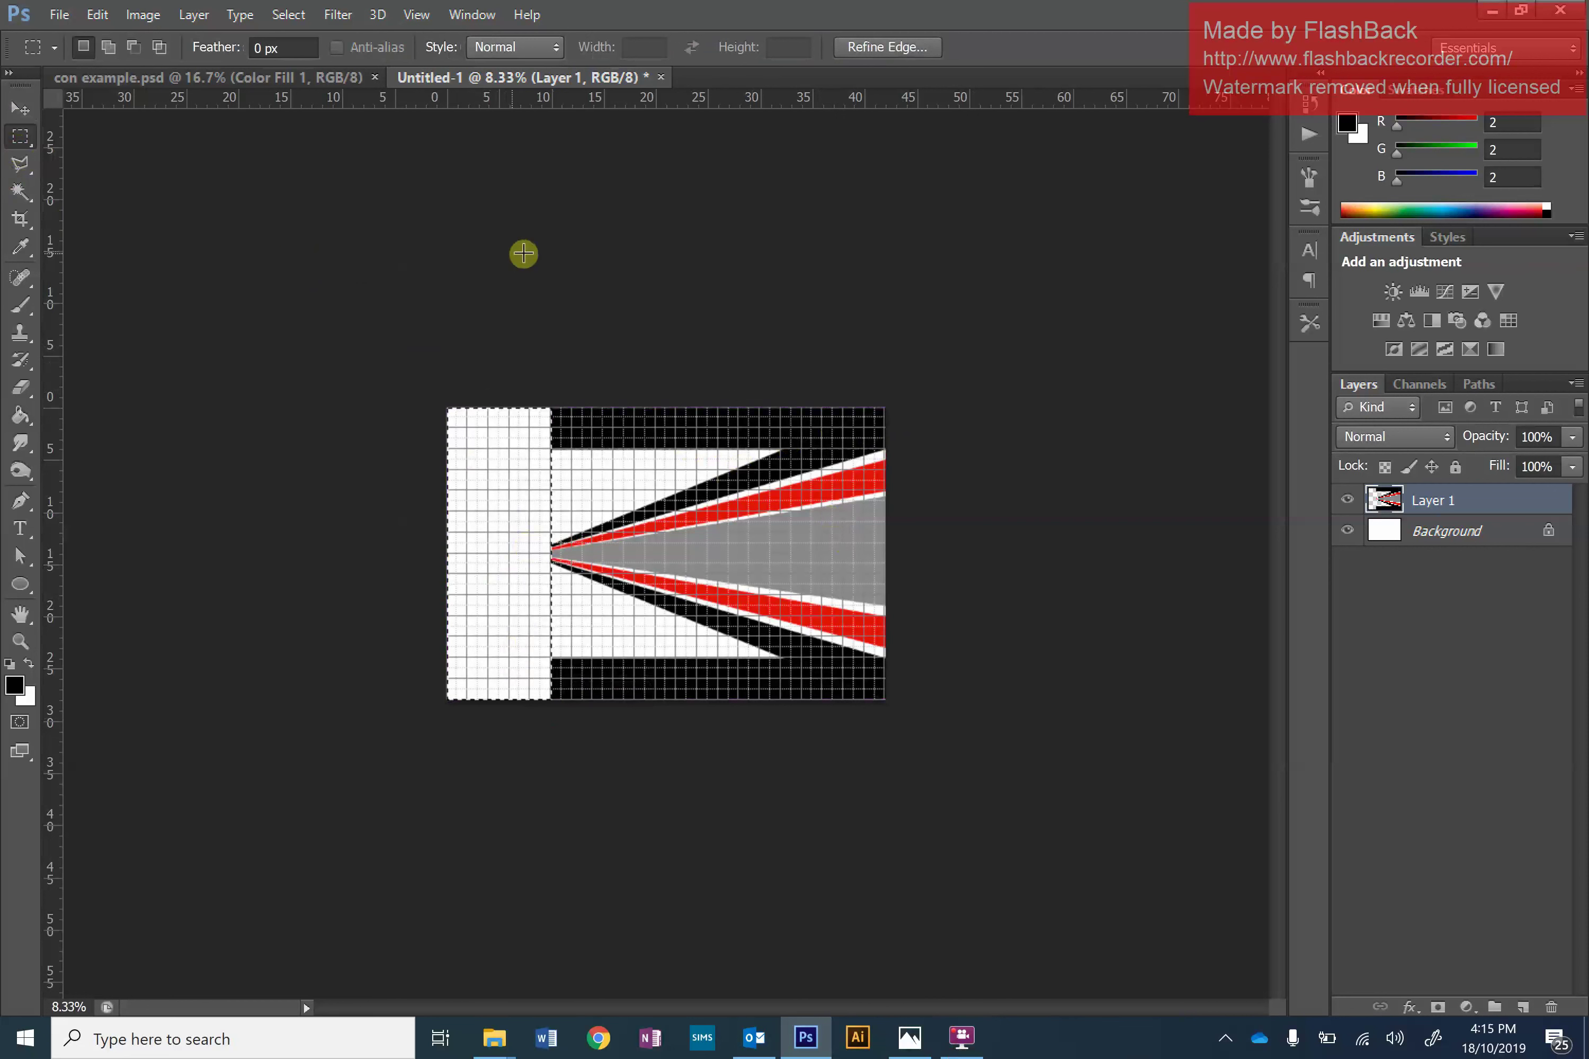
click(560, 267)
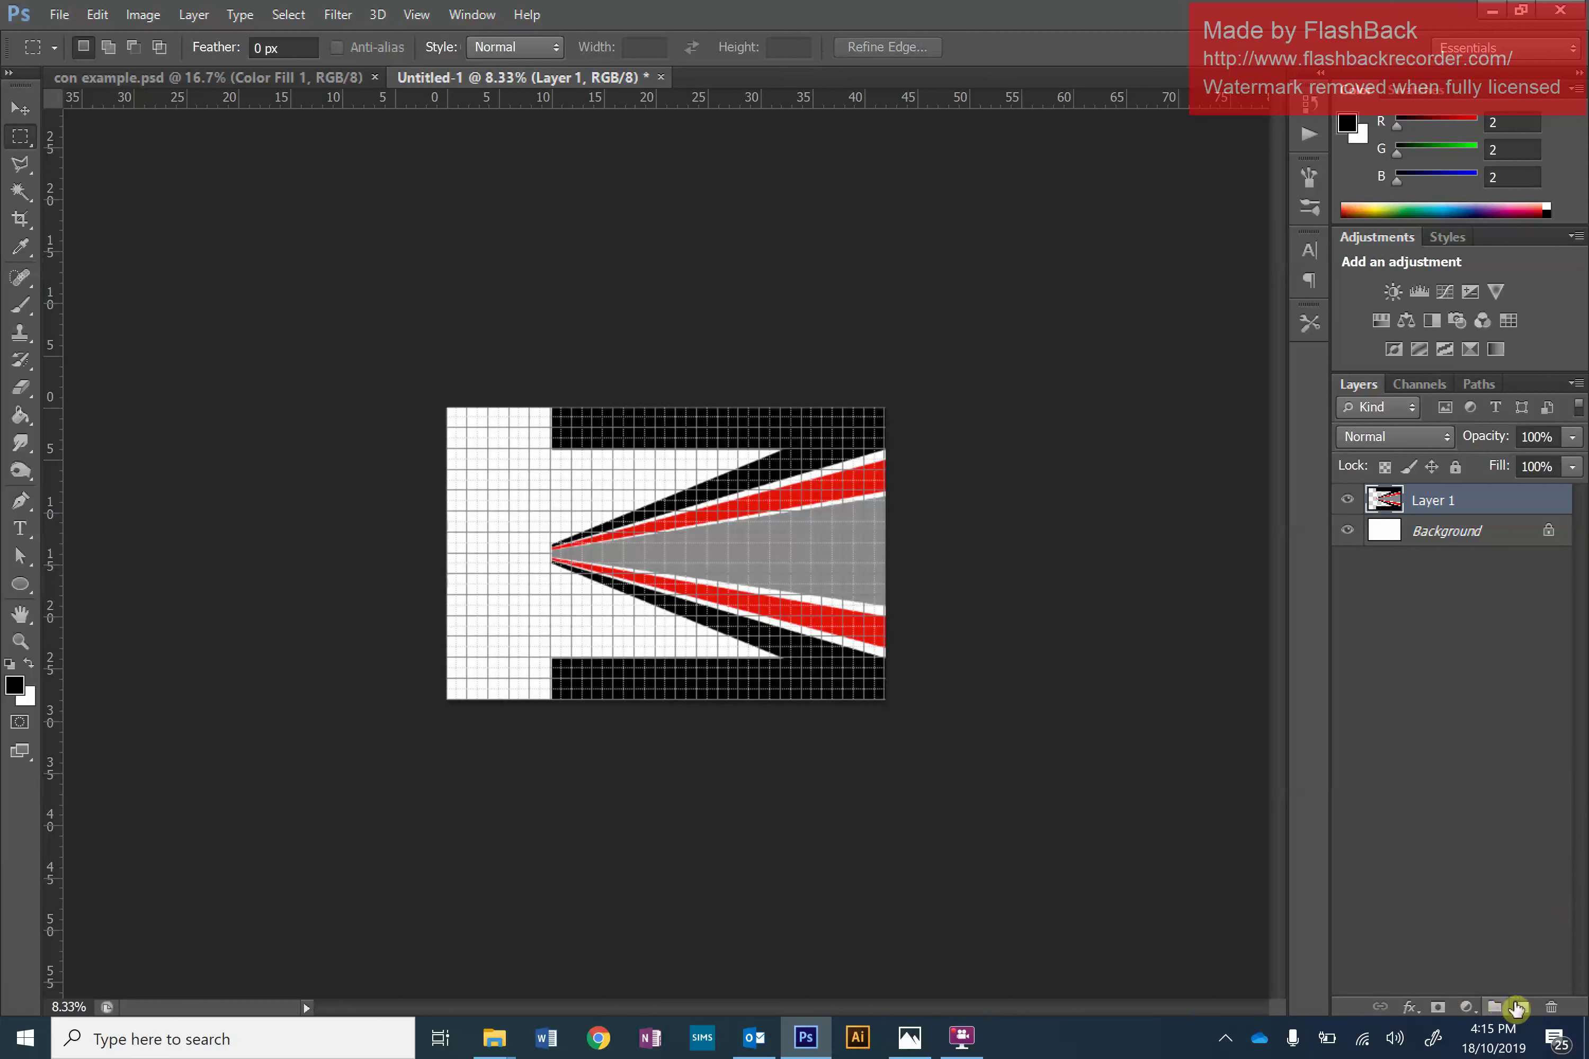
Add a Solid Color fill layer in beige, hex dbdbb6, directly above the Background layer.
click(1471, 538)
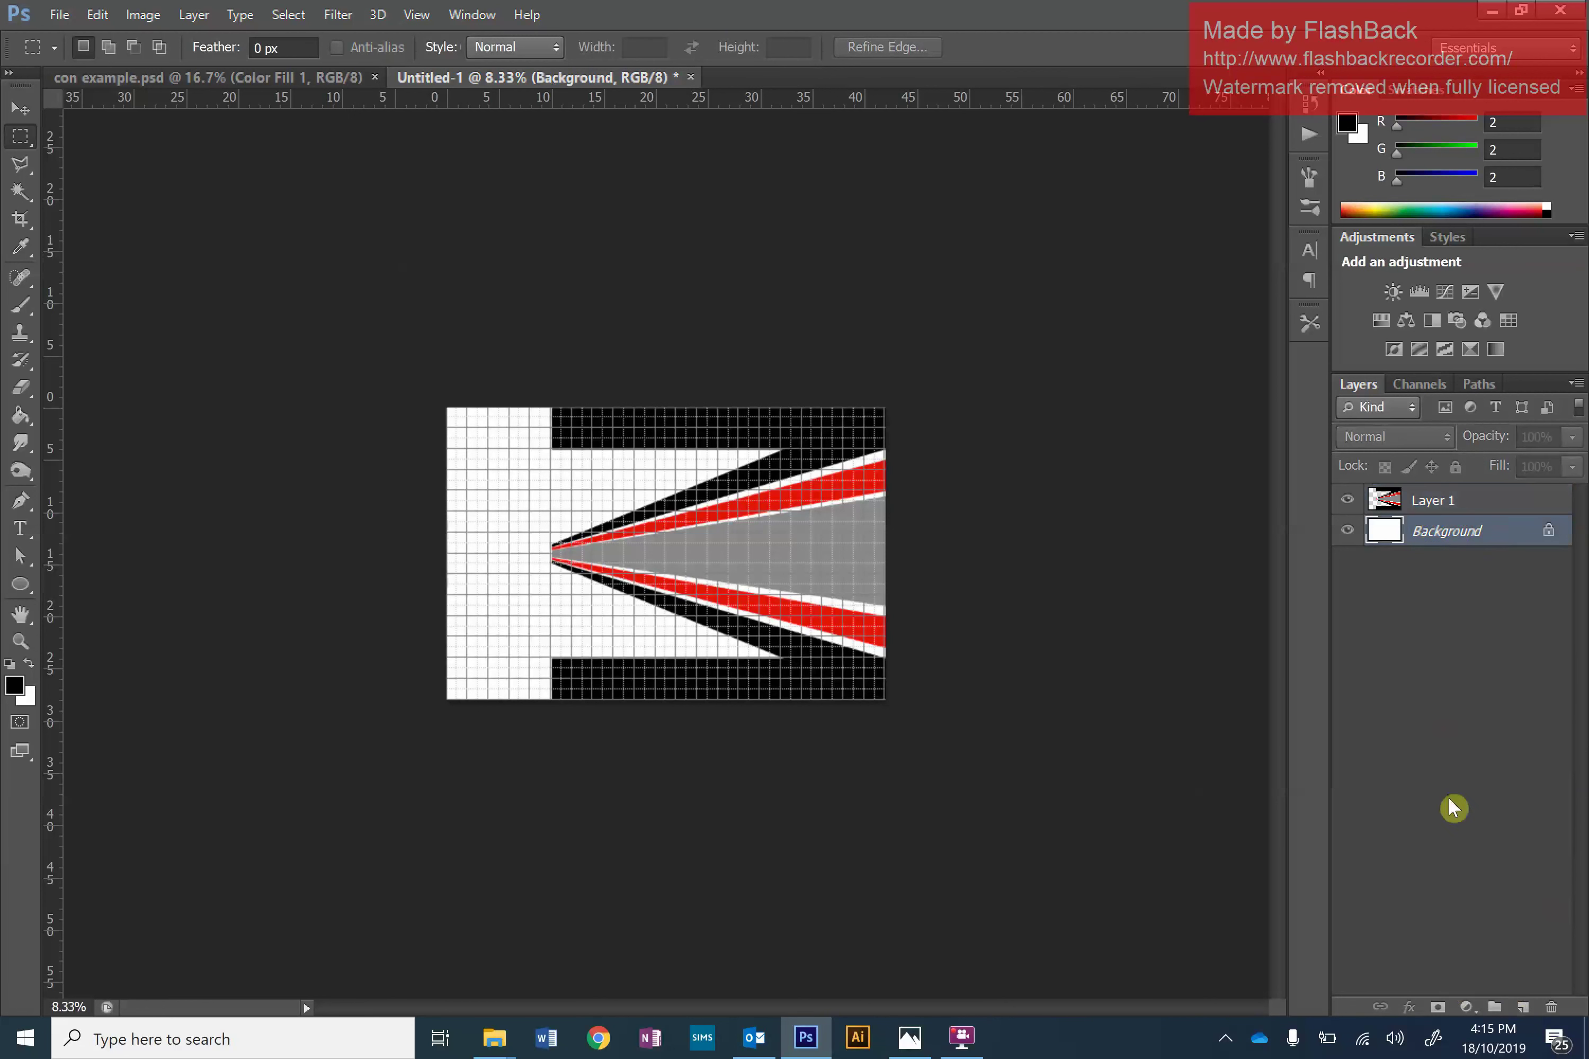
click(1467, 1009)
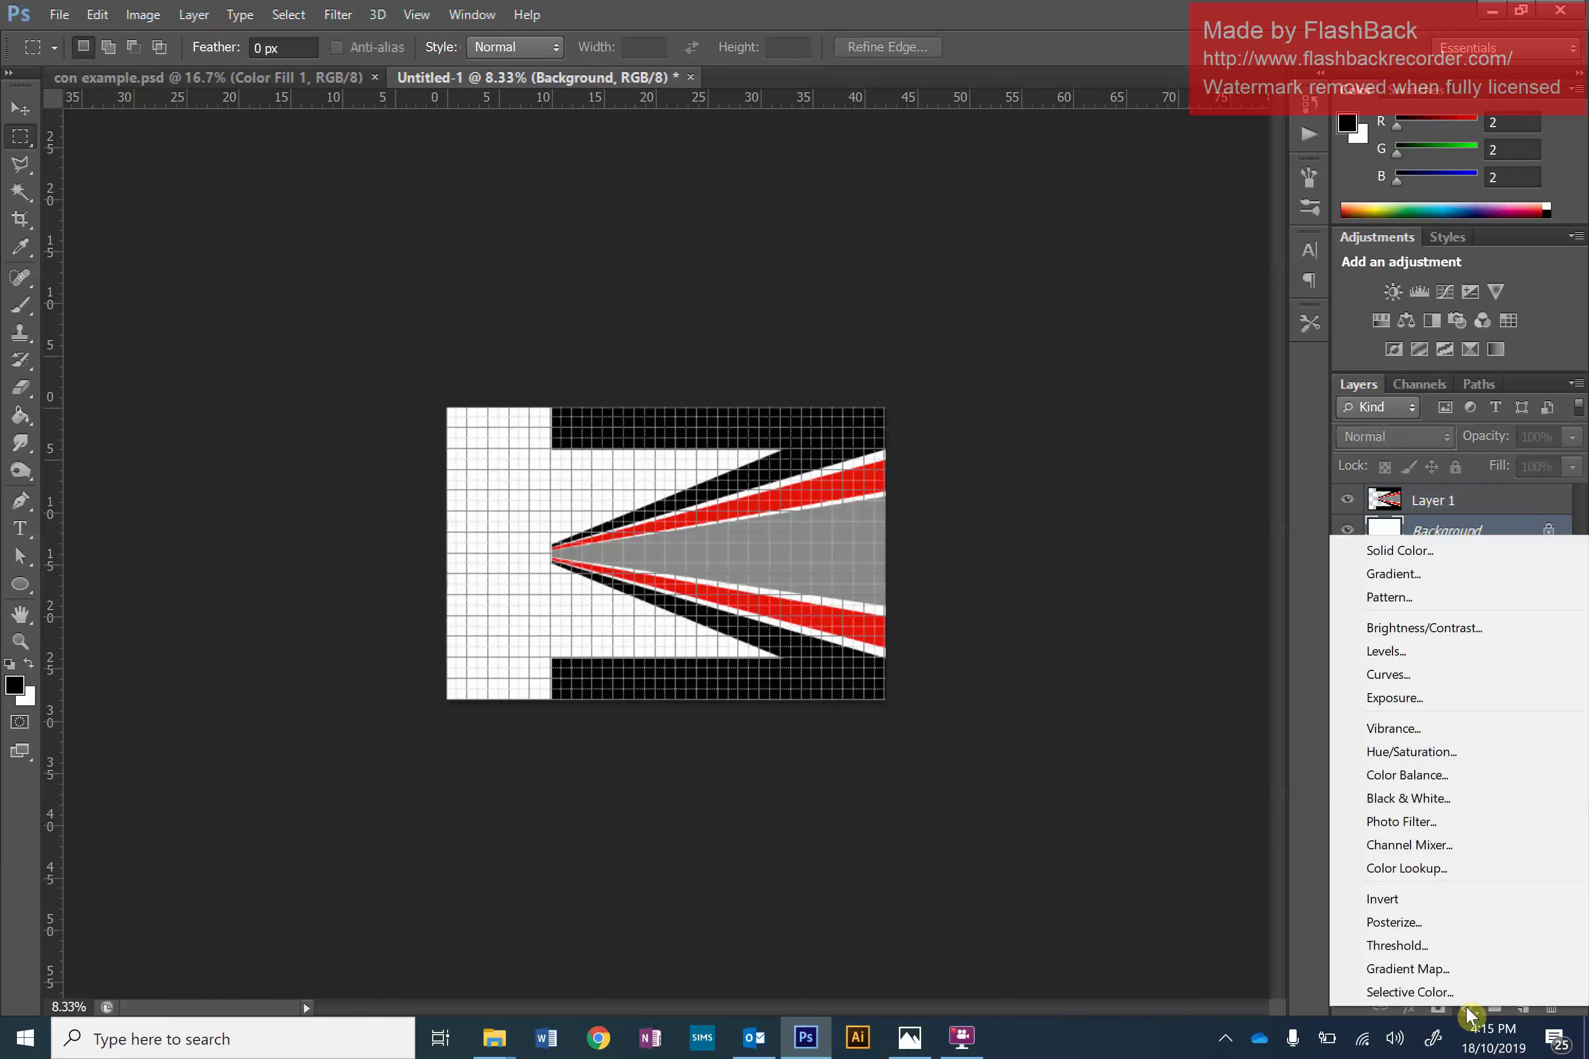
click(1413, 554)
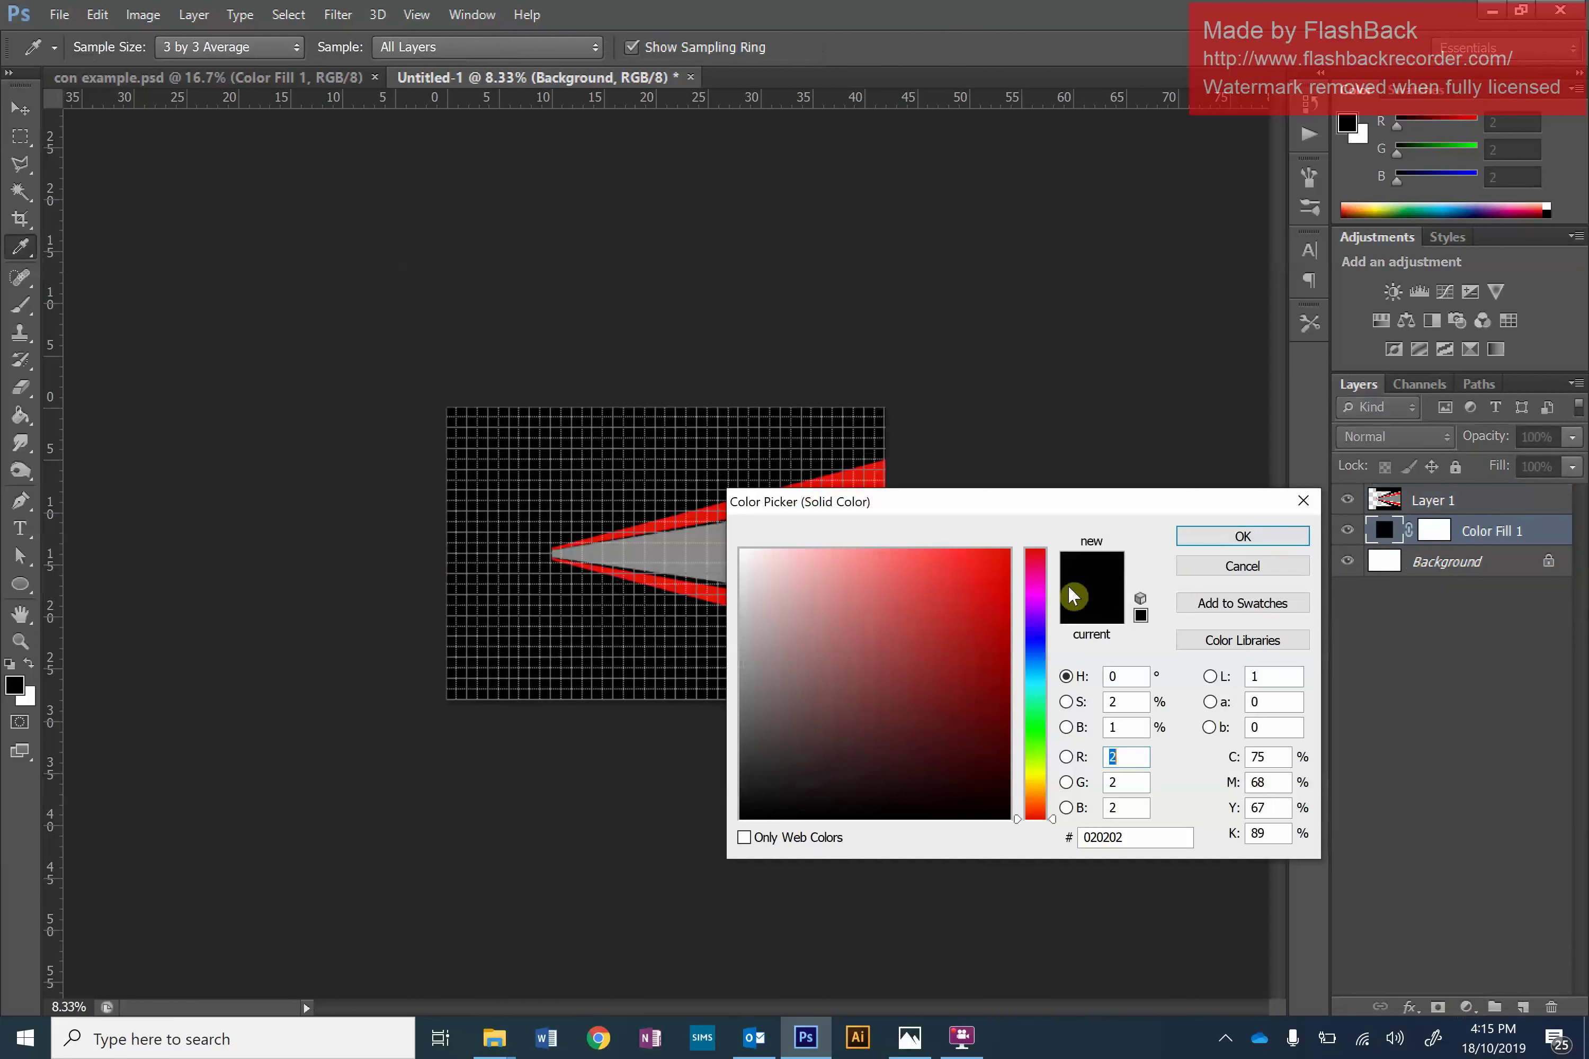
drag(1054, 821, 1051, 774)
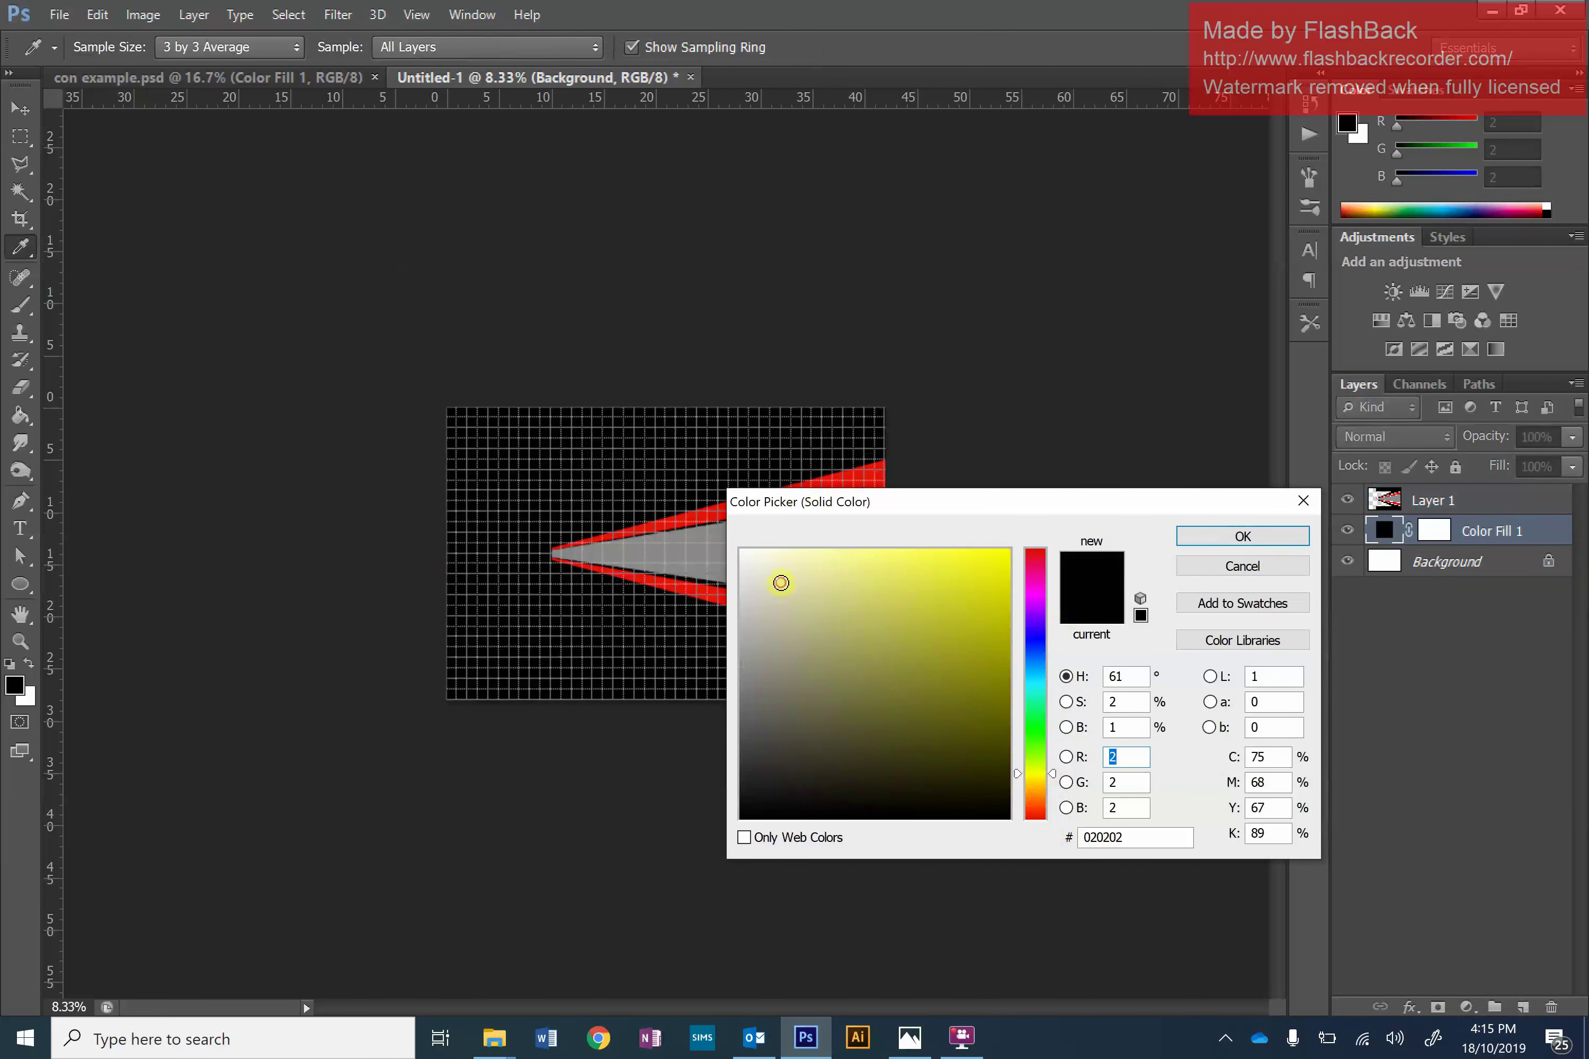
drag(781, 582, 785, 590)
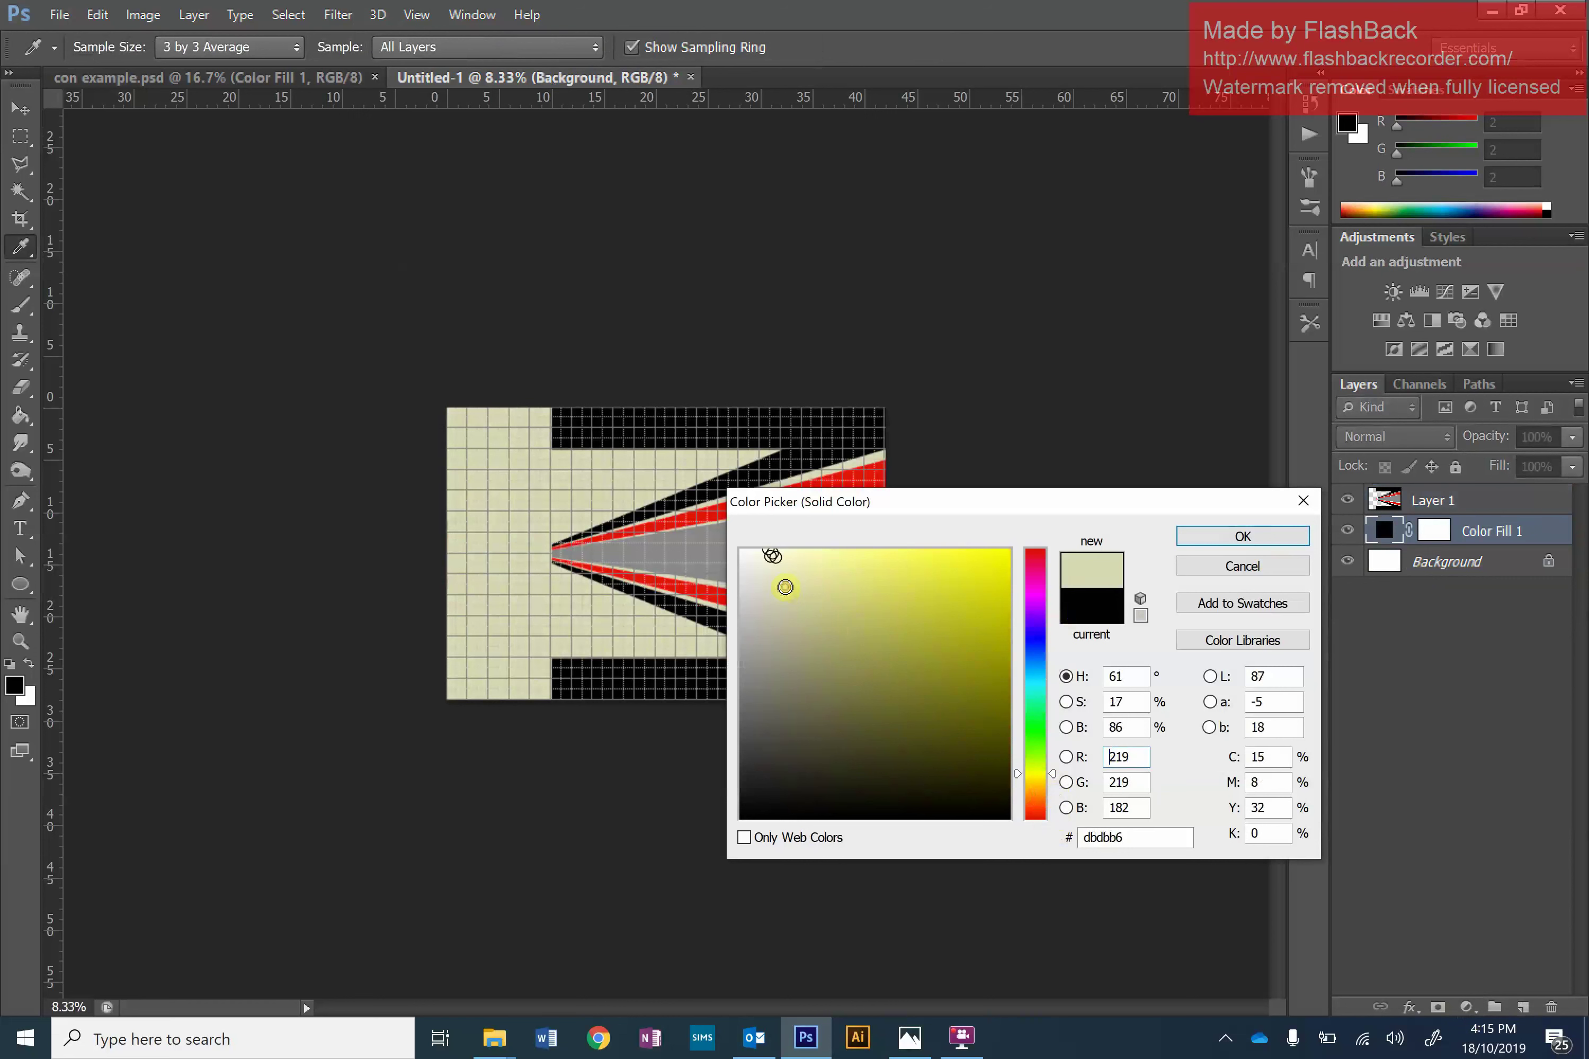
click(1281, 536)
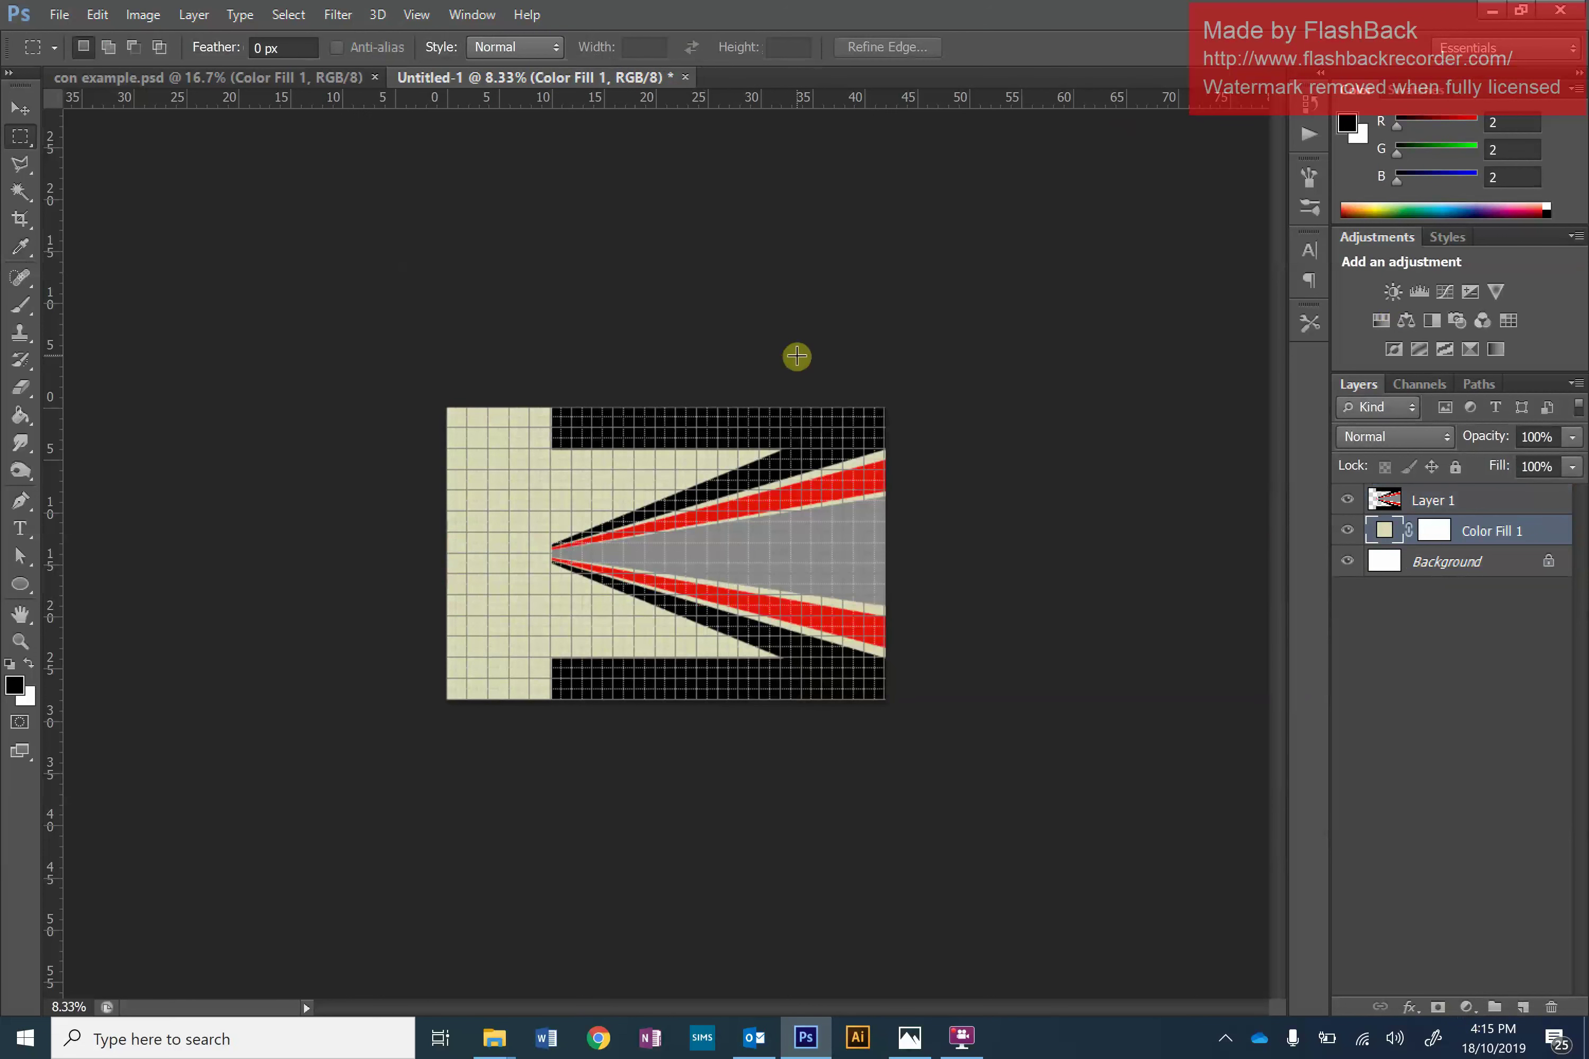
Following con example.psd, select a circle about 12 cm across over the rays' narrow end on a new layer above the beige fill.
key(ctrl+plus)
key(ctrl+plus)
key(ctrl+plus)
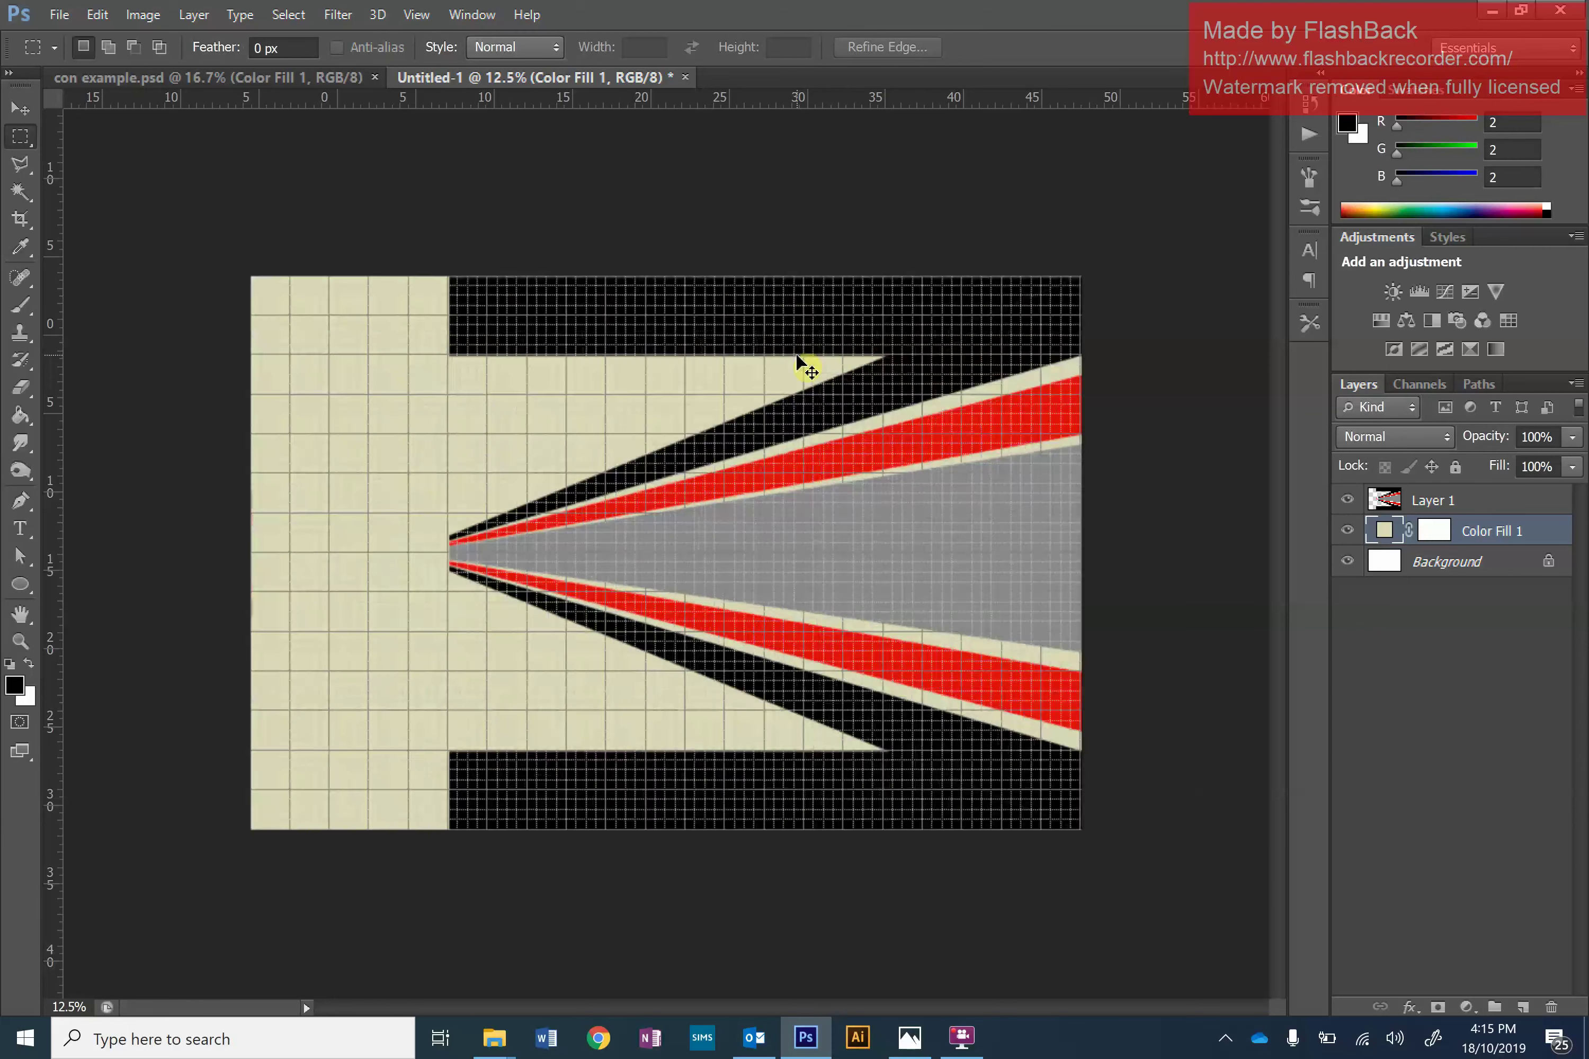
key(ctrl+minus)
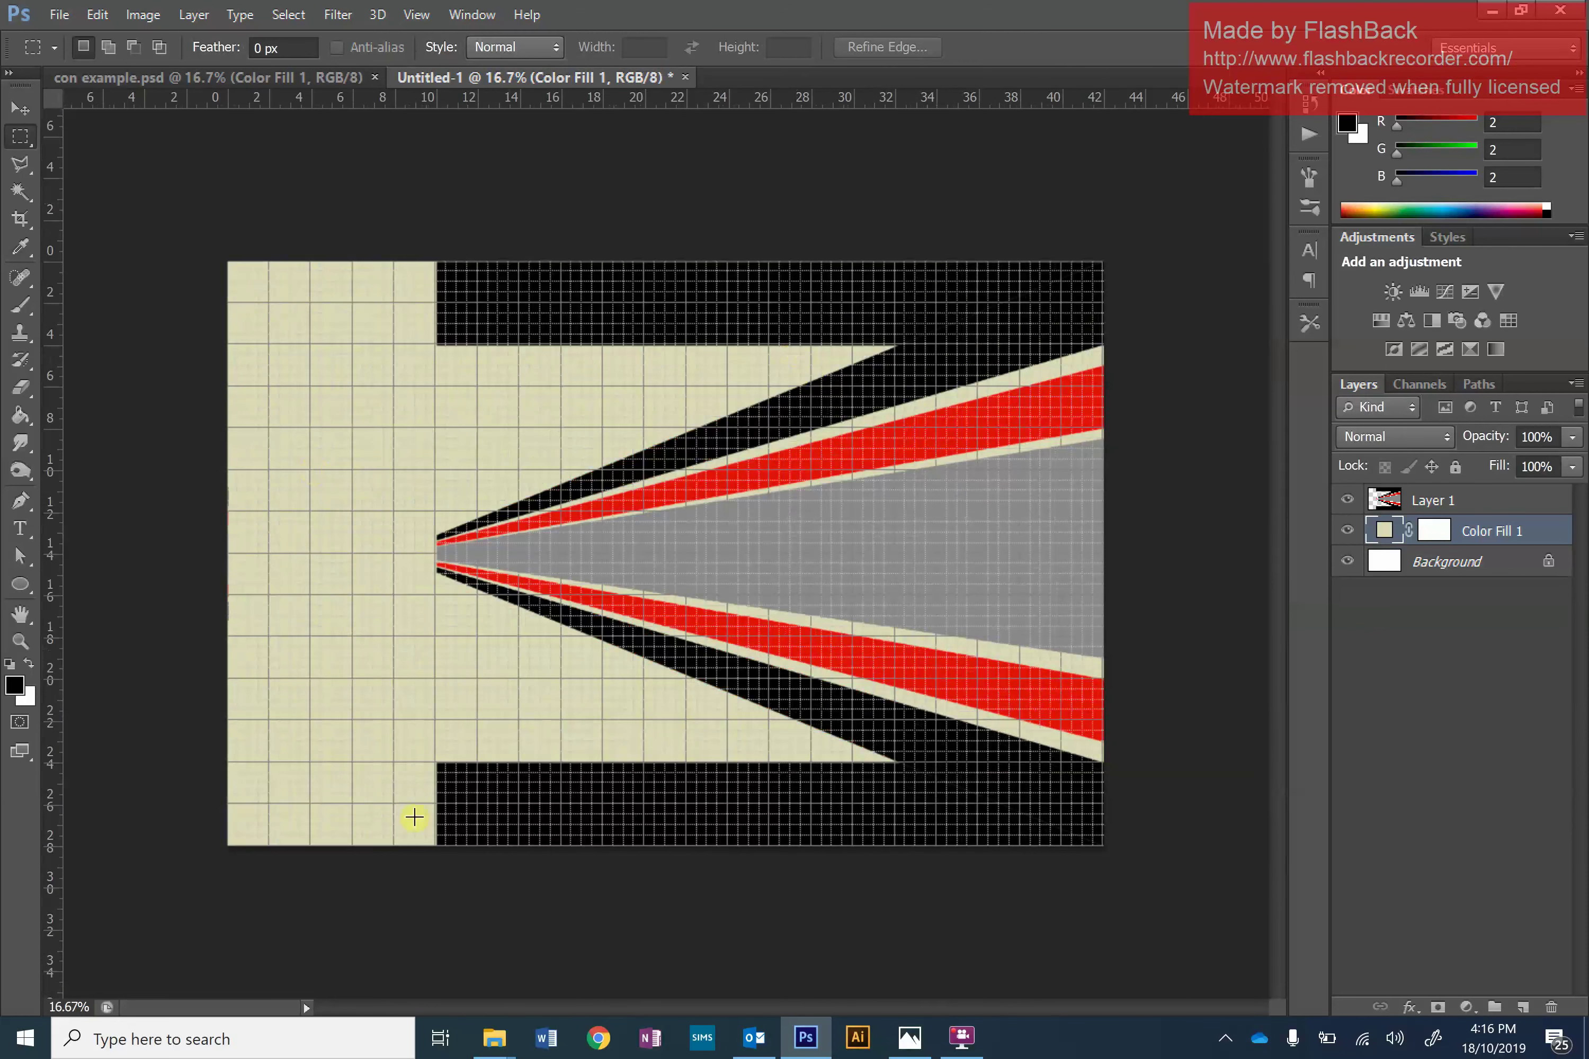
key(shift+m)
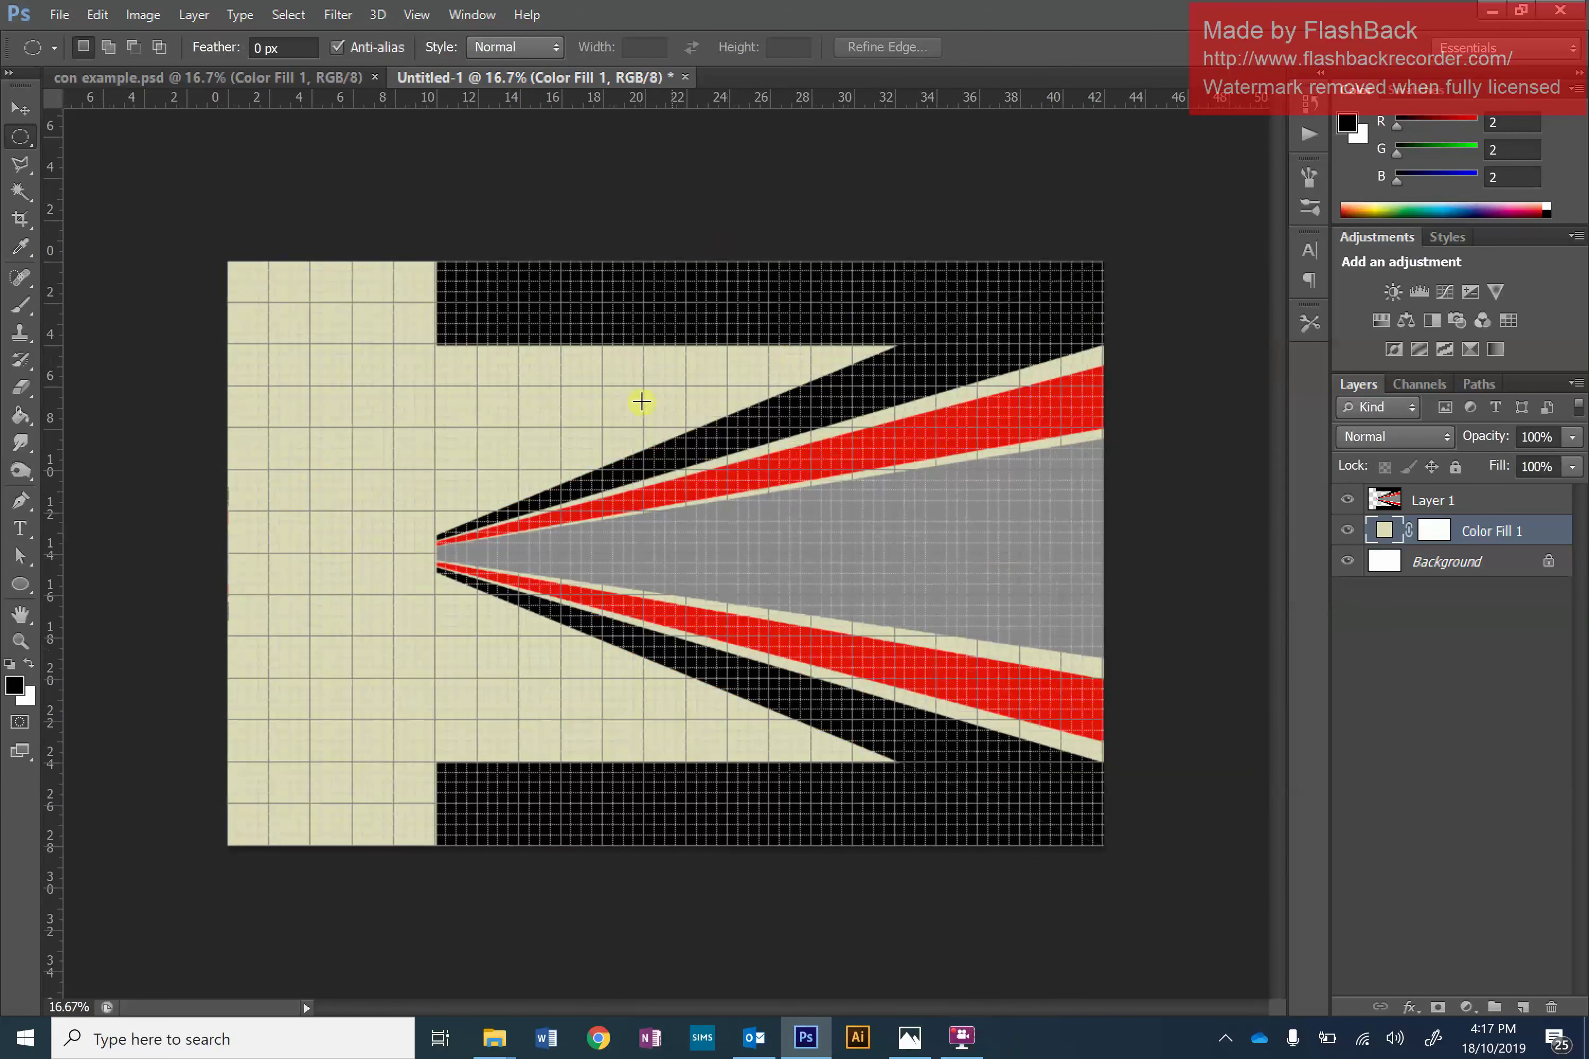
click(233, 78)
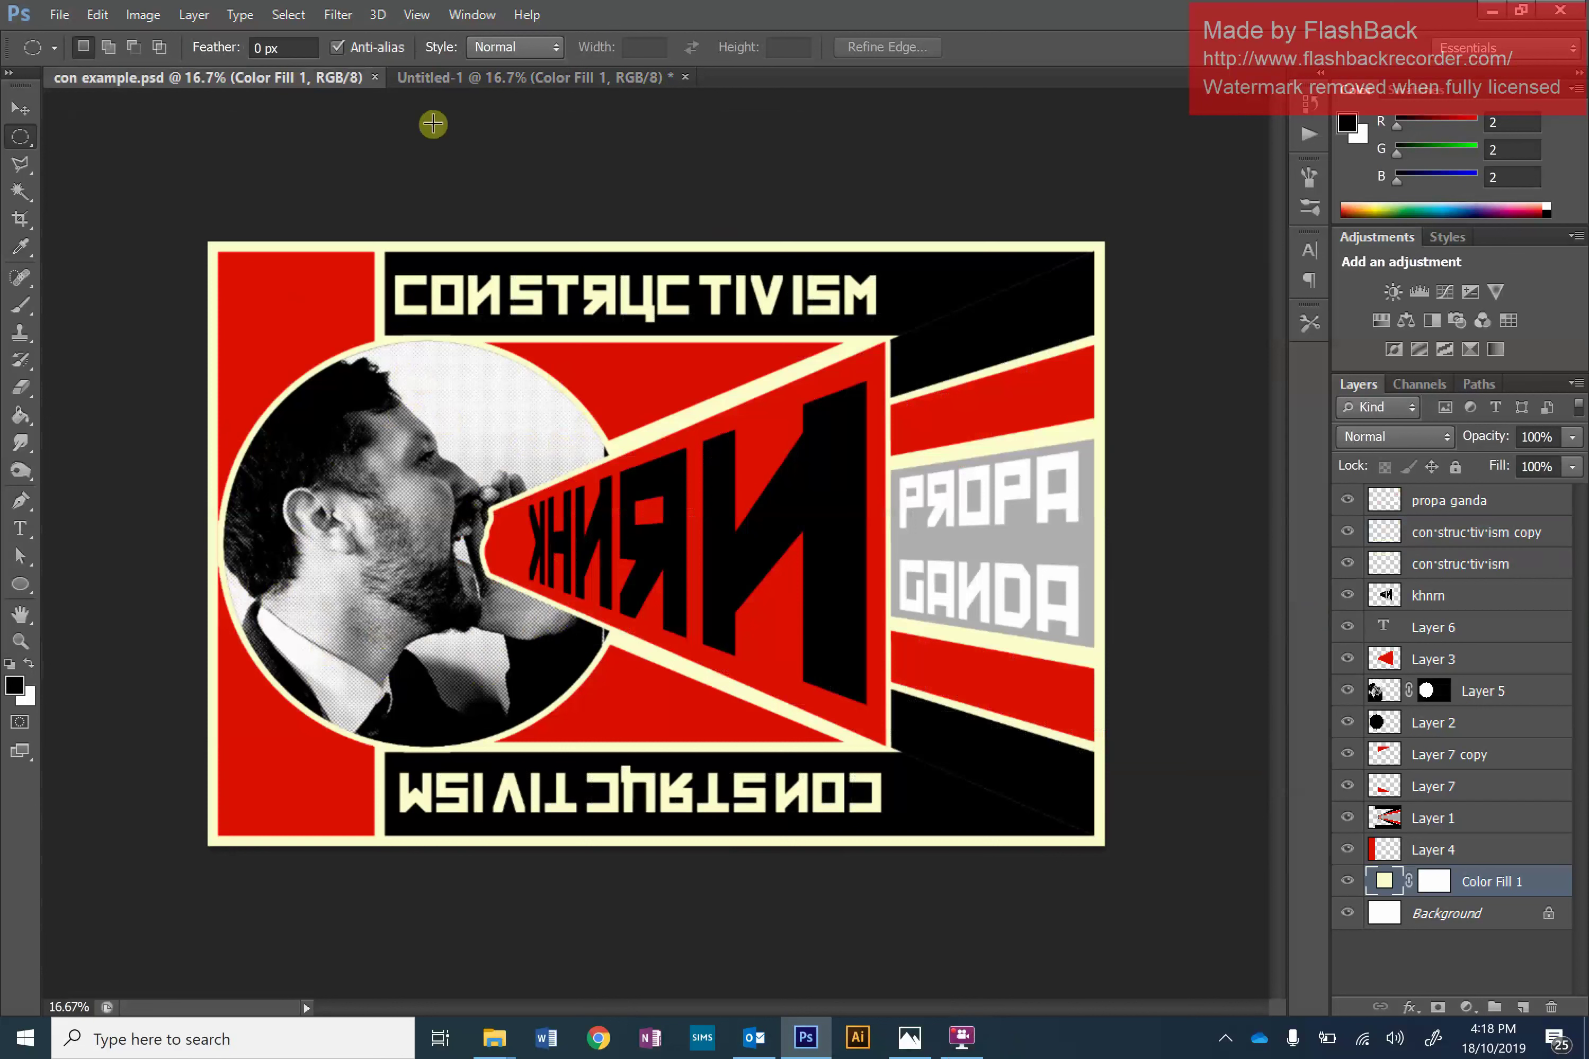
click(465, 75)
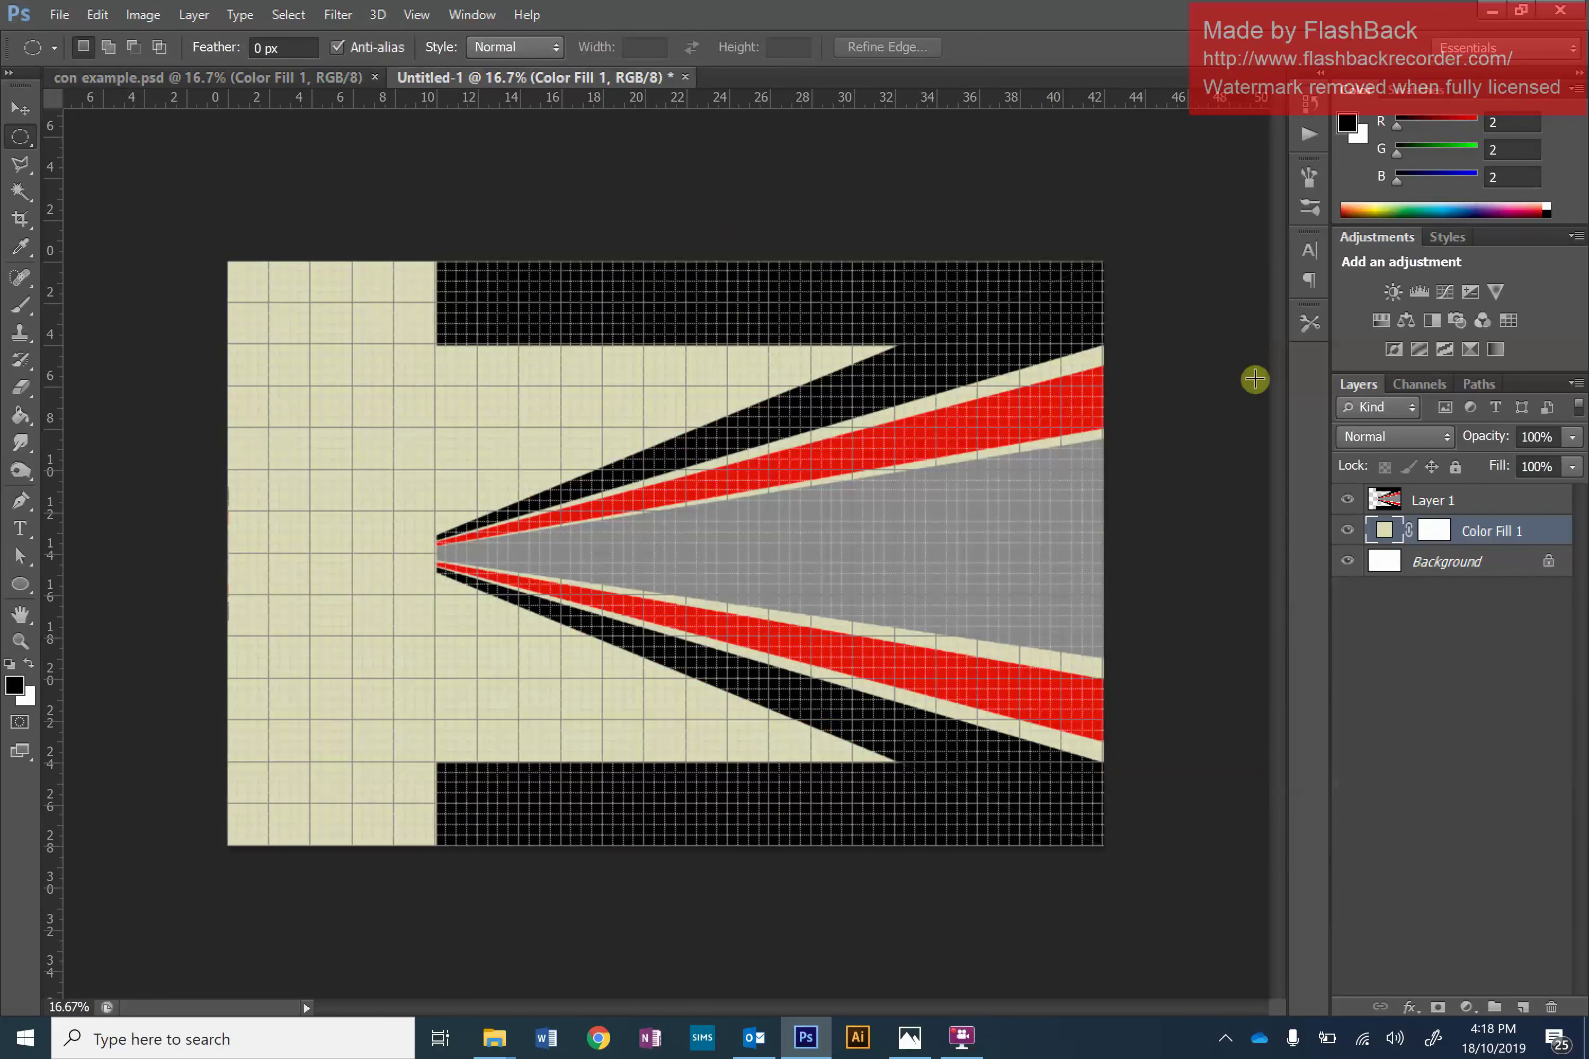
click(1529, 1006)
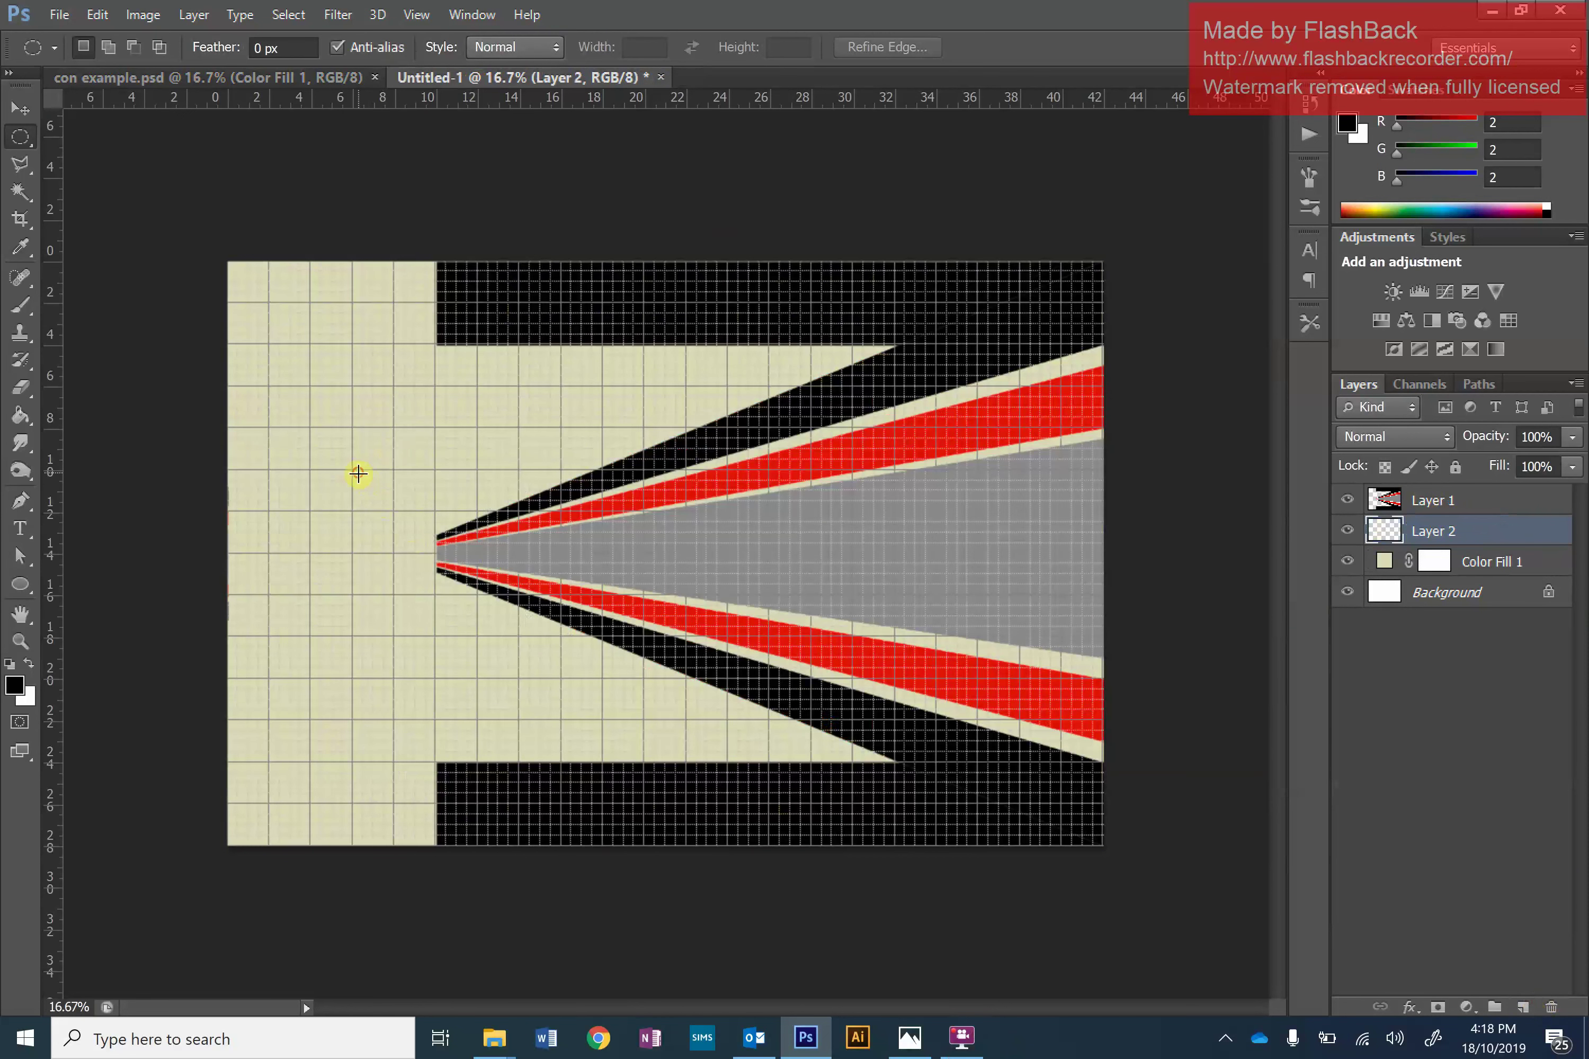
drag(357, 473, 609, 721)
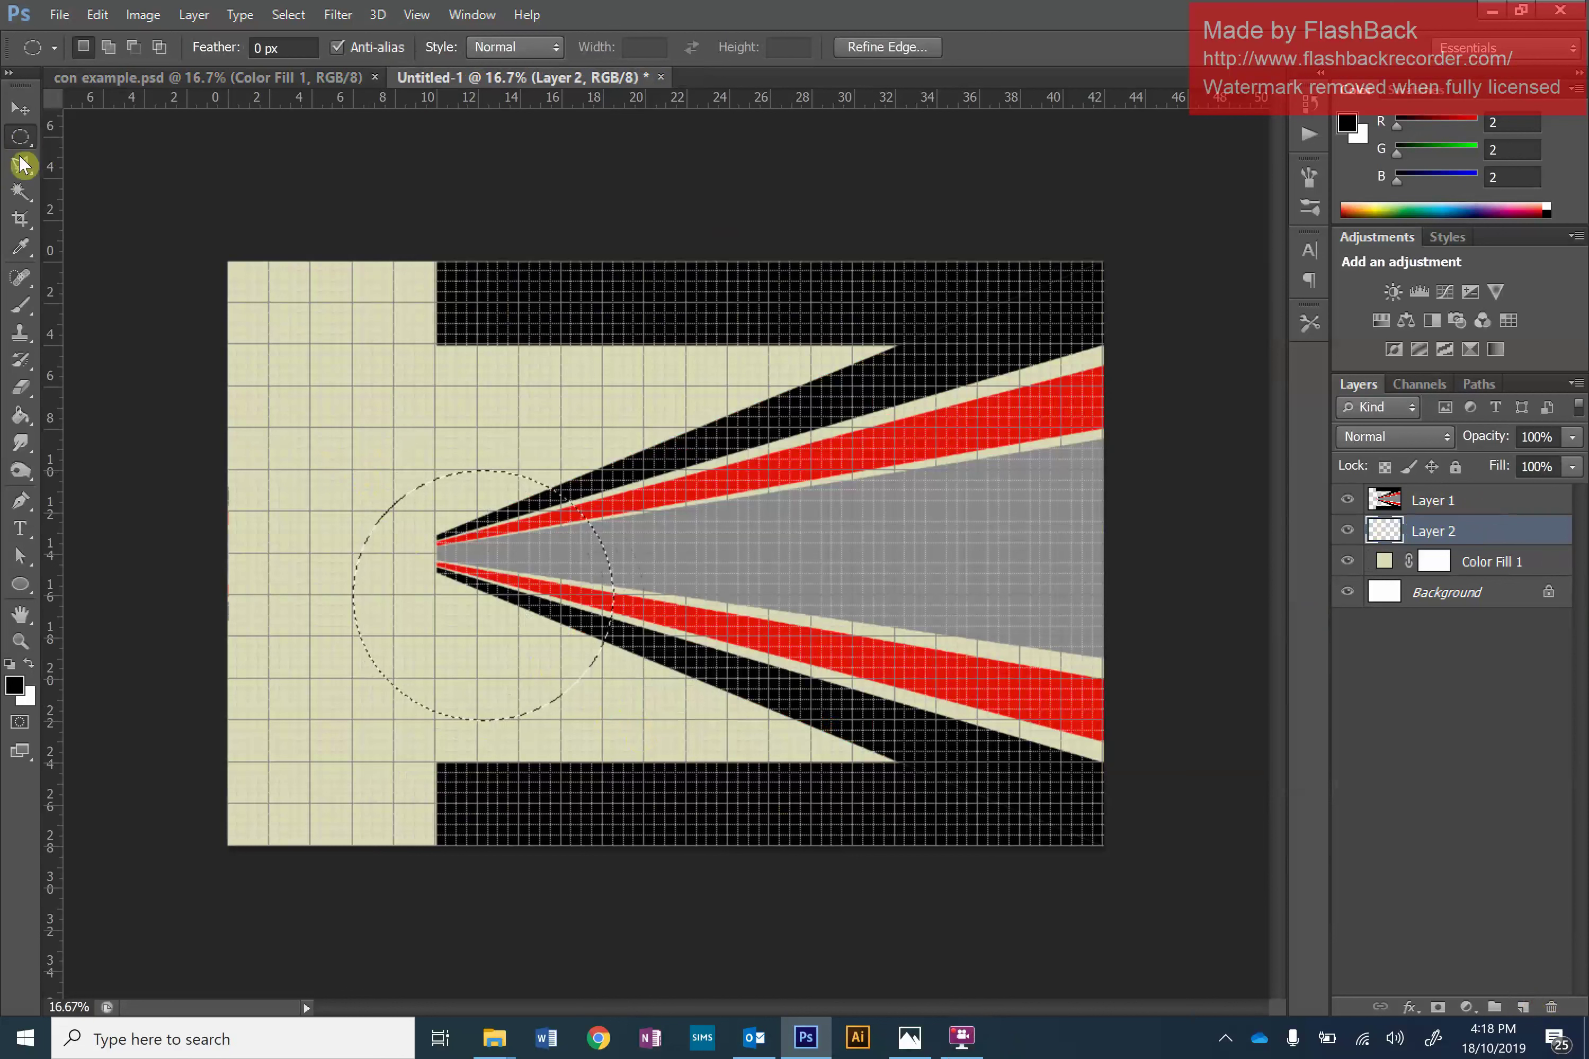
Fill the circular selection with near-black, RGB 2, 2, 2, using the Paint Bucket and clear the selection.
click(21, 416)
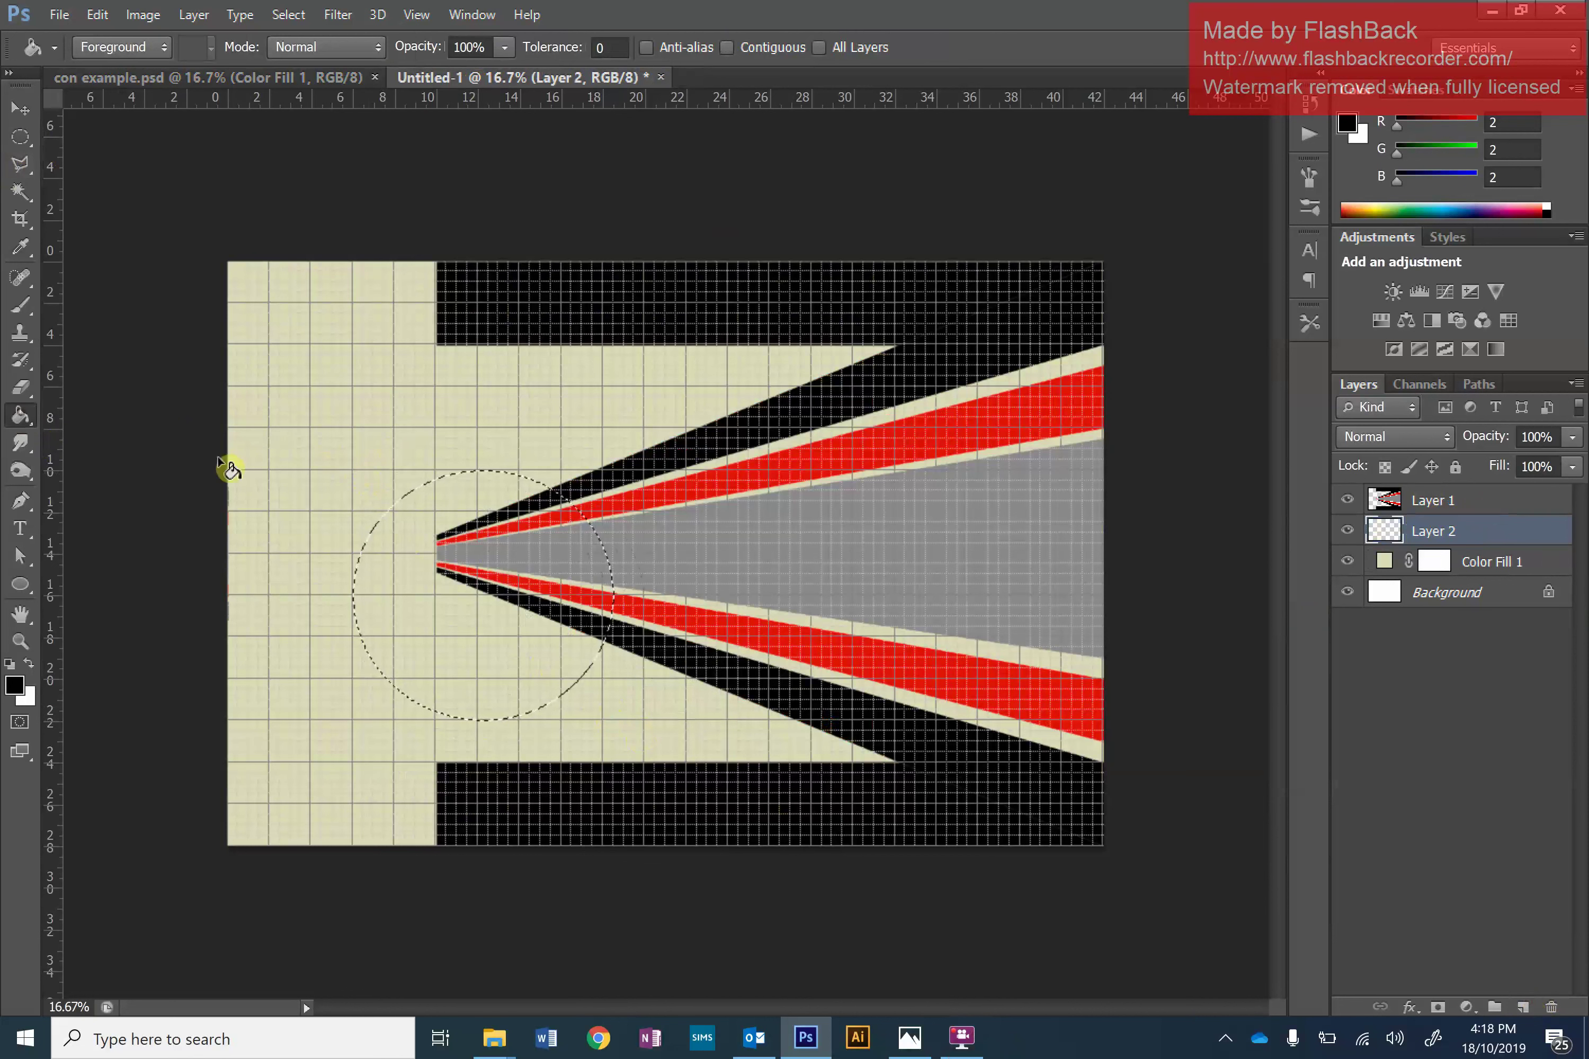
click(441, 600)
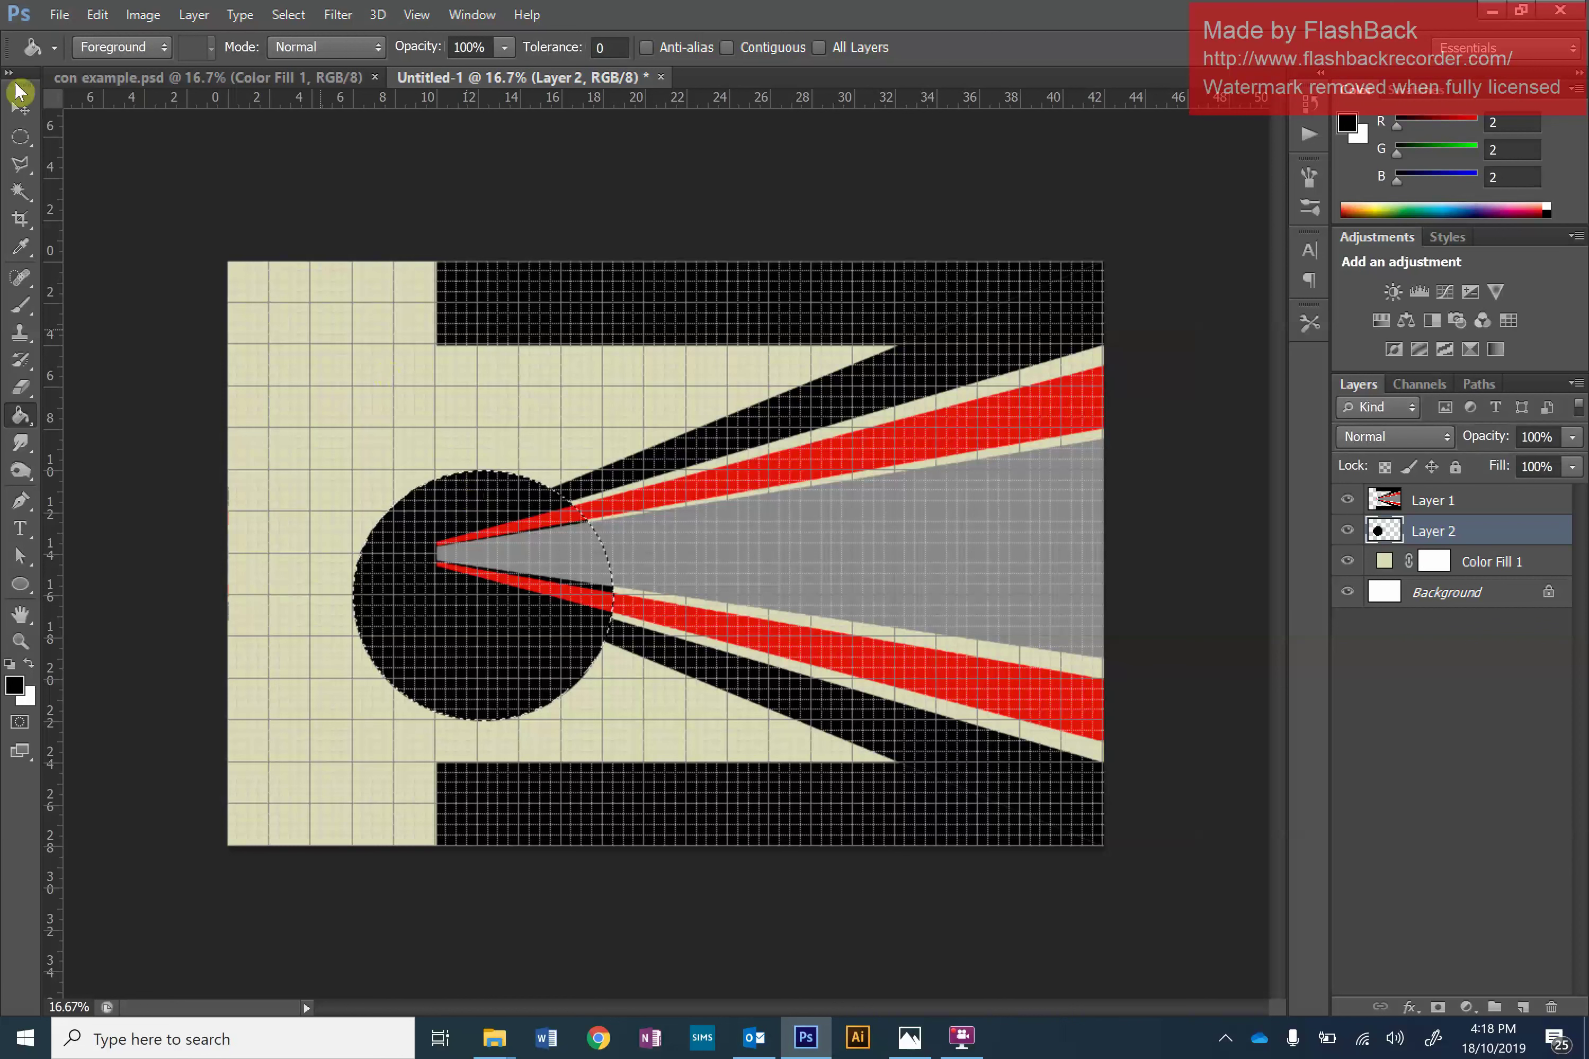
click(20, 136)
key(ctrl+d)
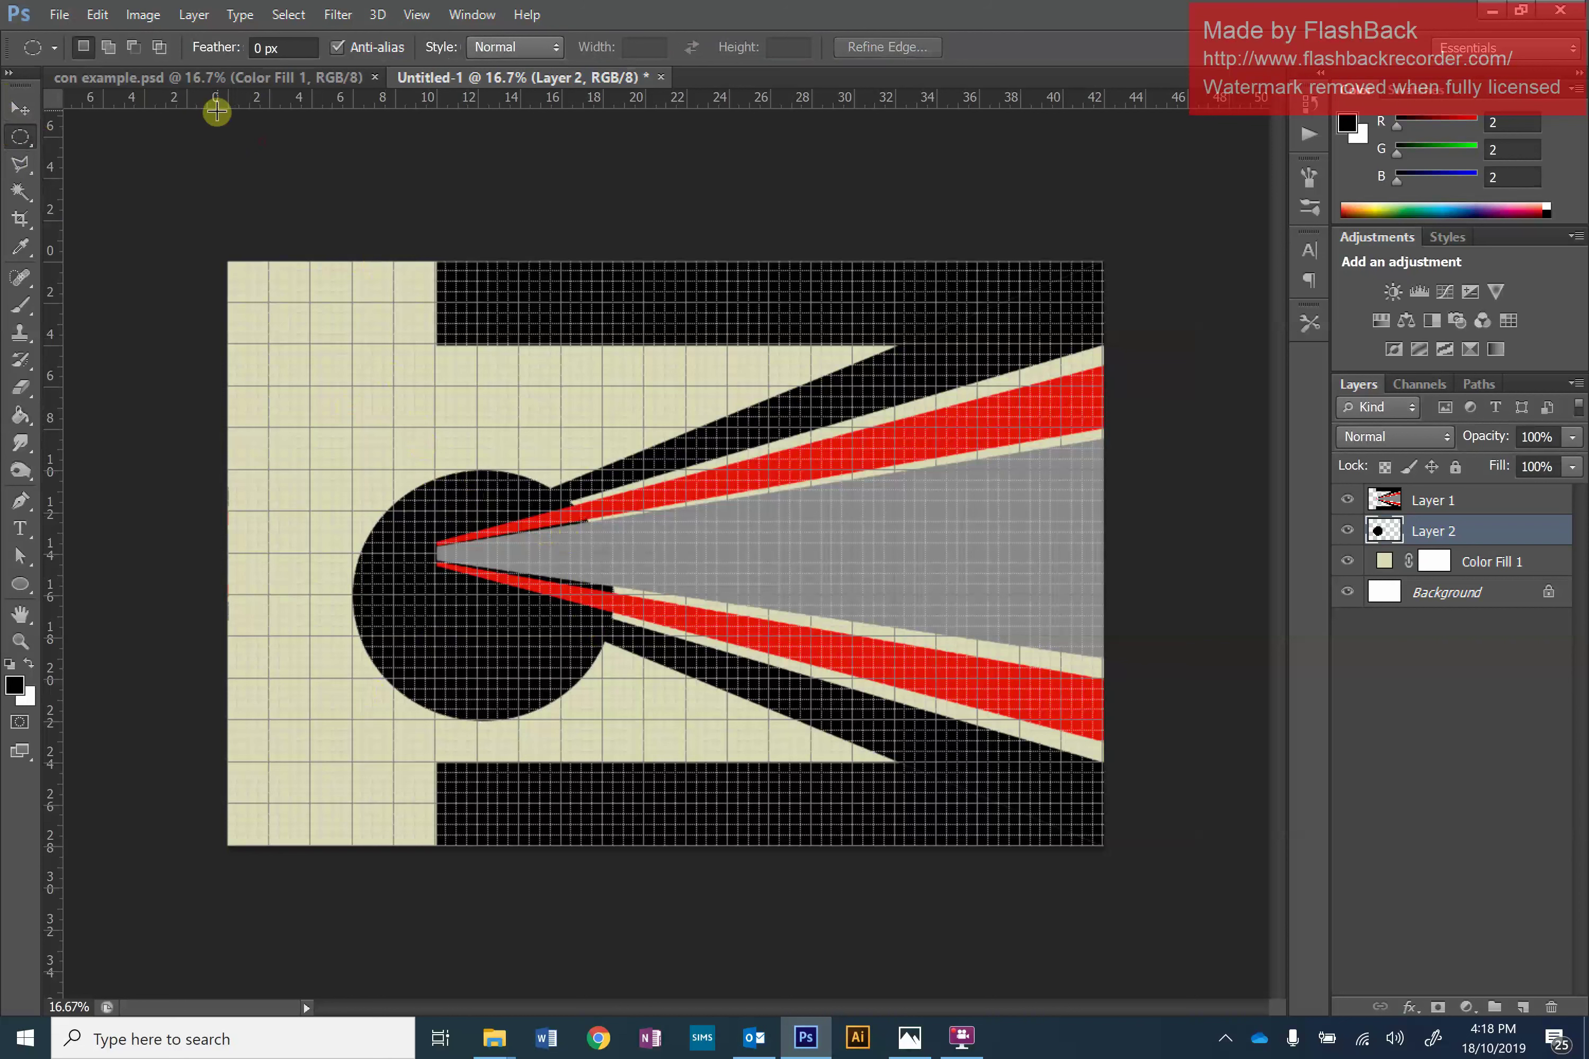
Free Transform the black circle to about 20 cm across, touching the canvas's left edge and spanning the height between the two black bands.
click(97, 14)
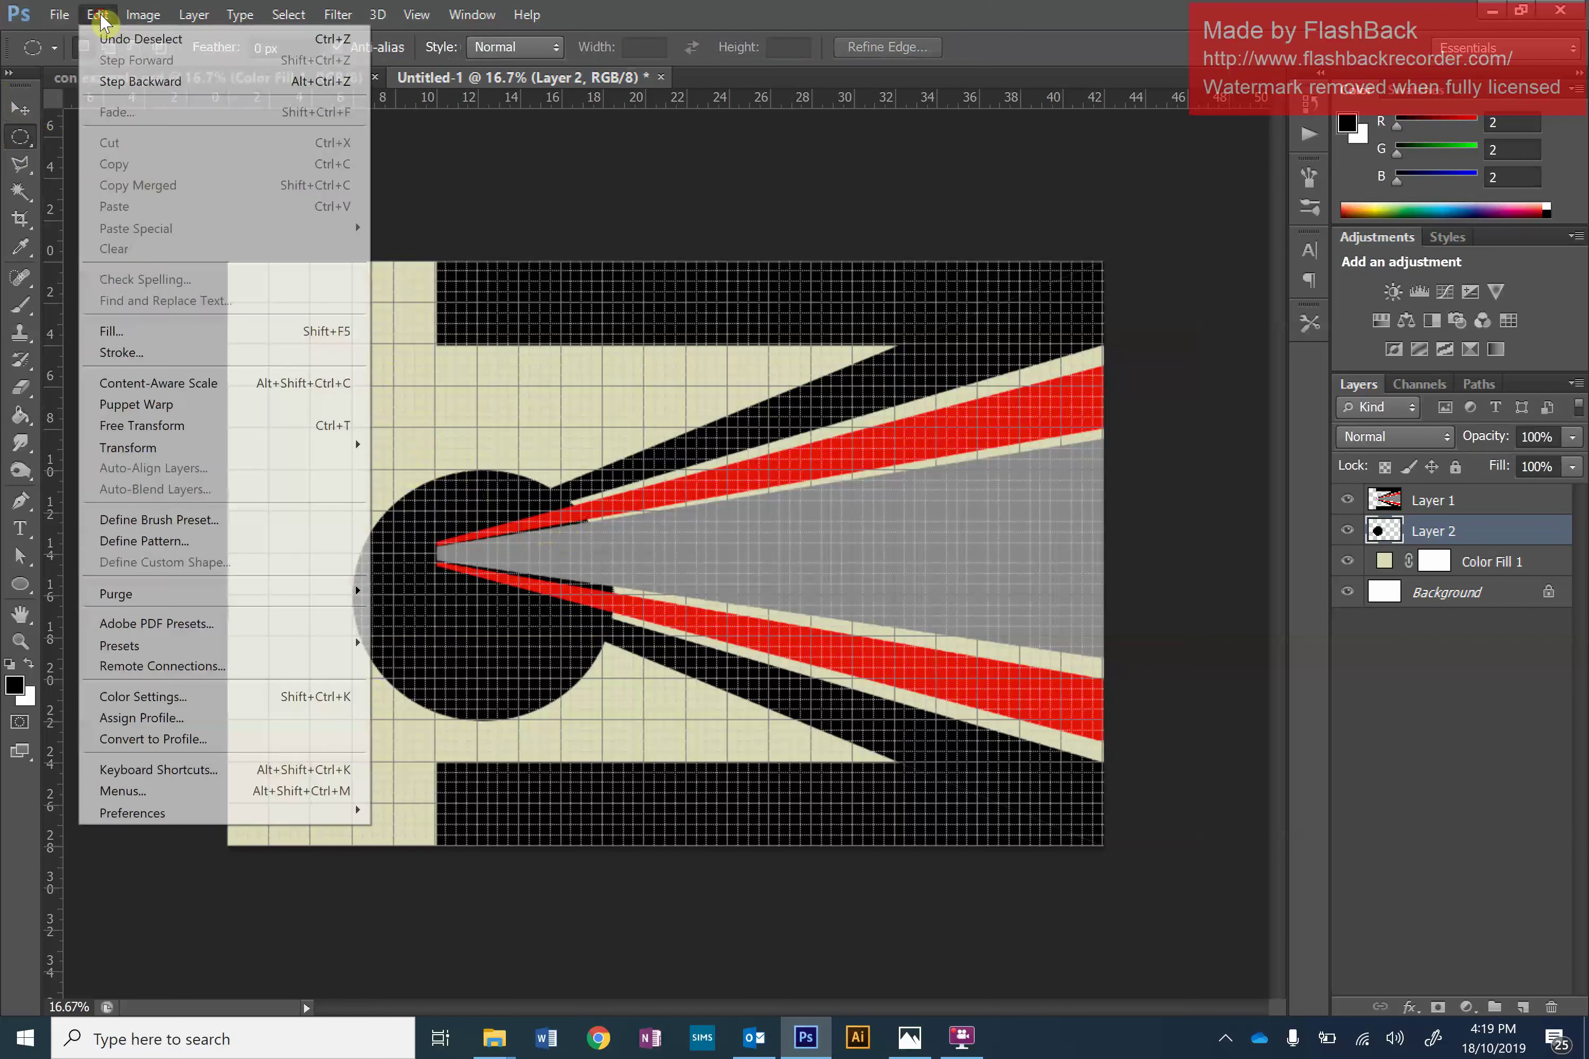
click(230, 428)
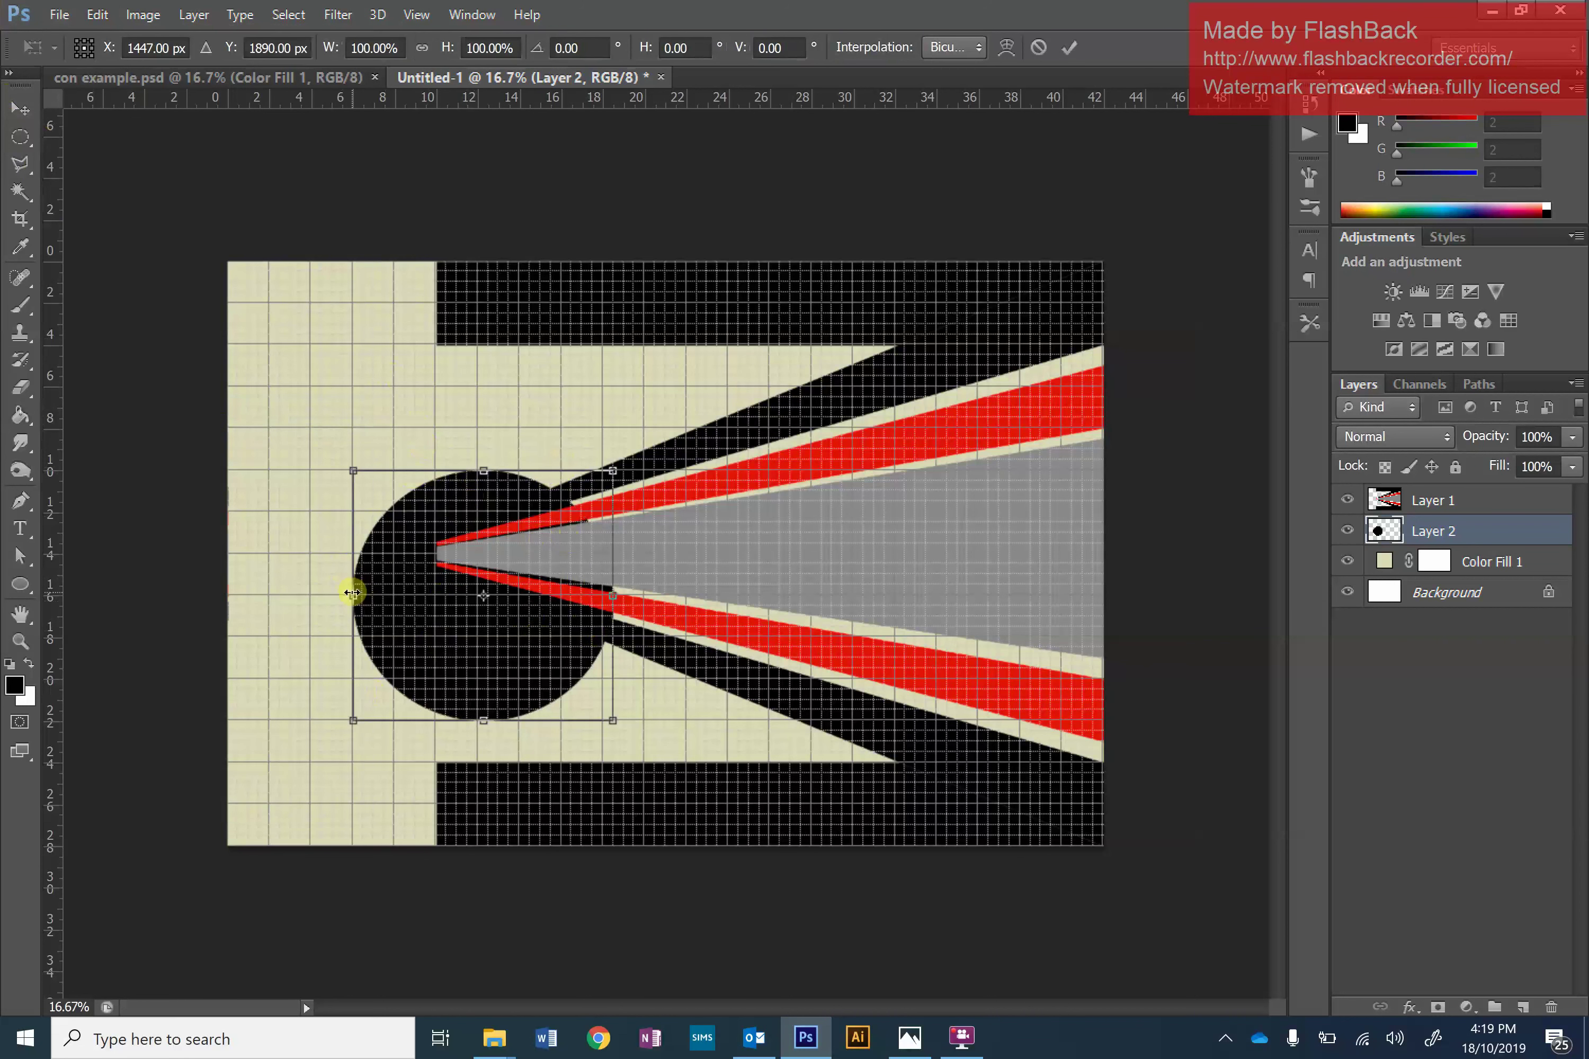
drag(352, 593, 230, 596)
drag(420, 453, 430, 345)
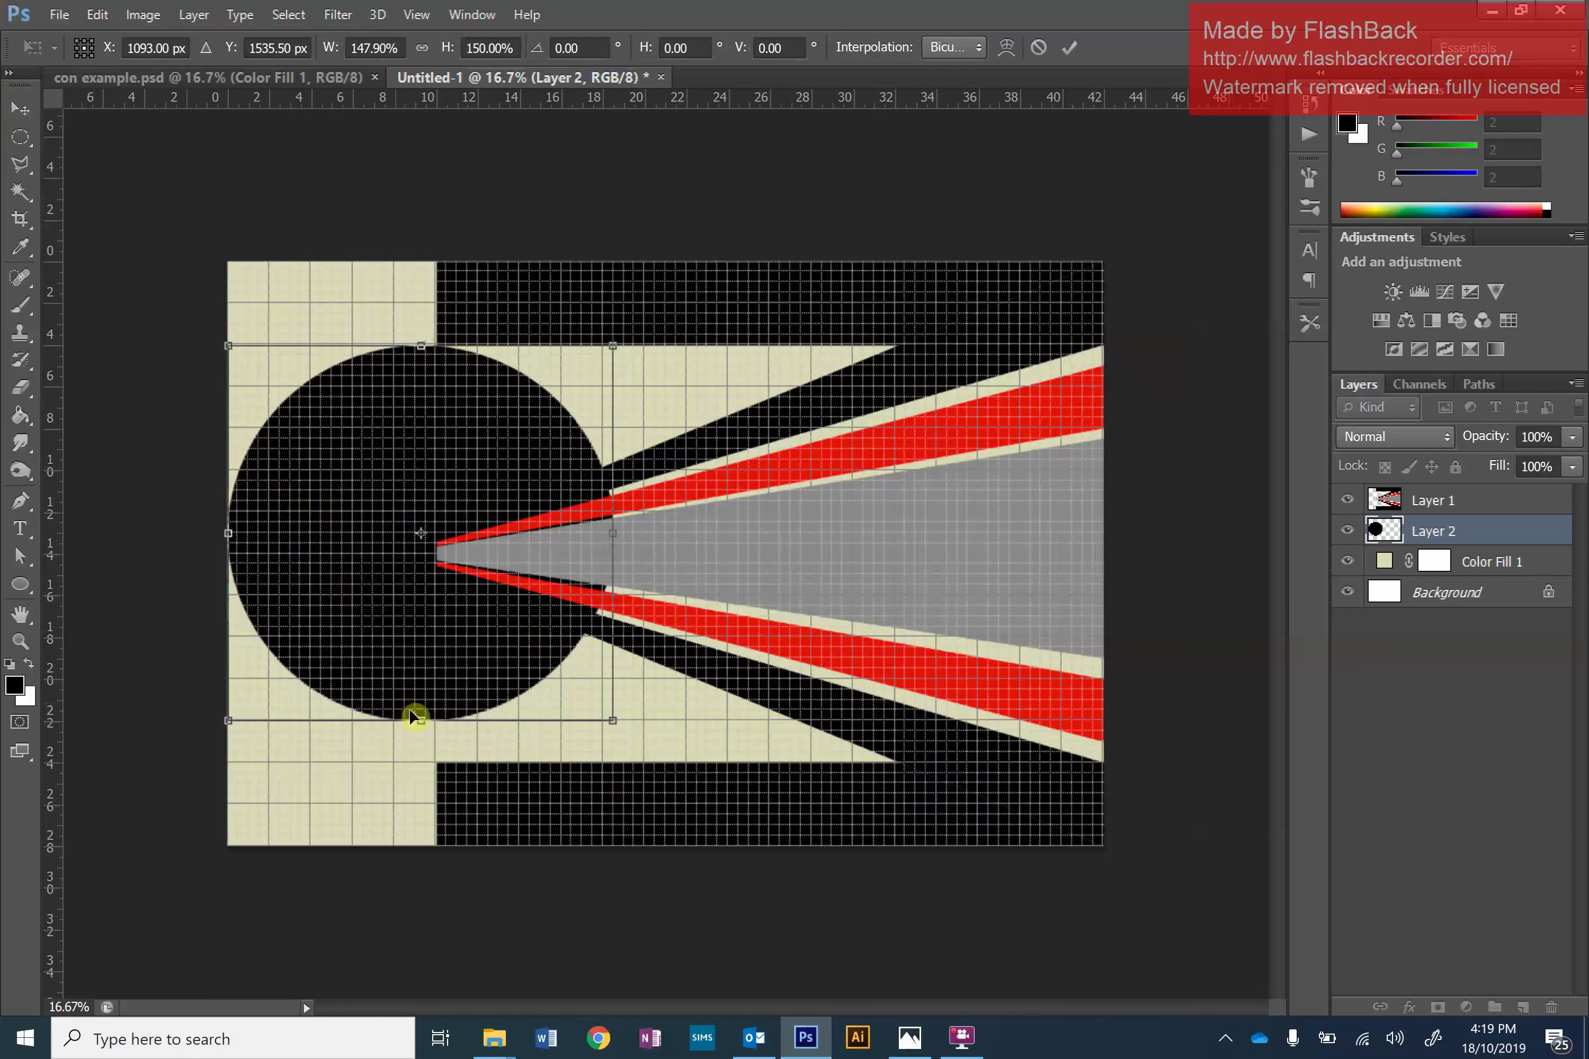
drag(419, 720, 424, 762)
drag(615, 553, 686, 553)
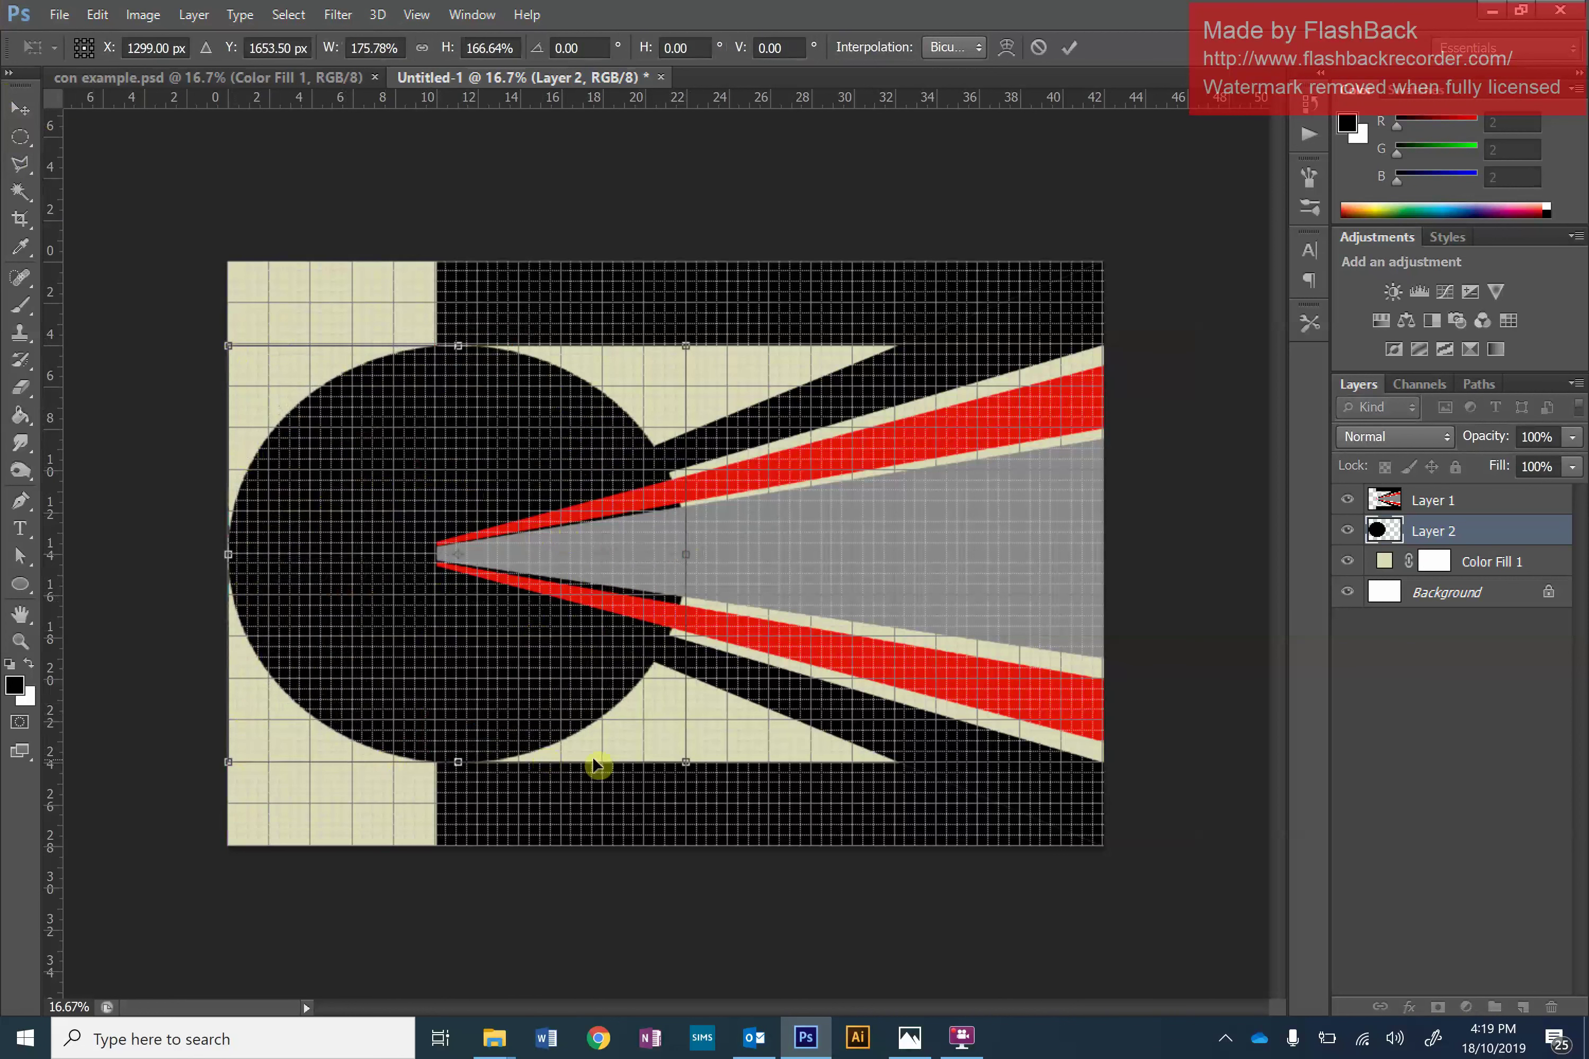
drag(672, 555, 645, 554)
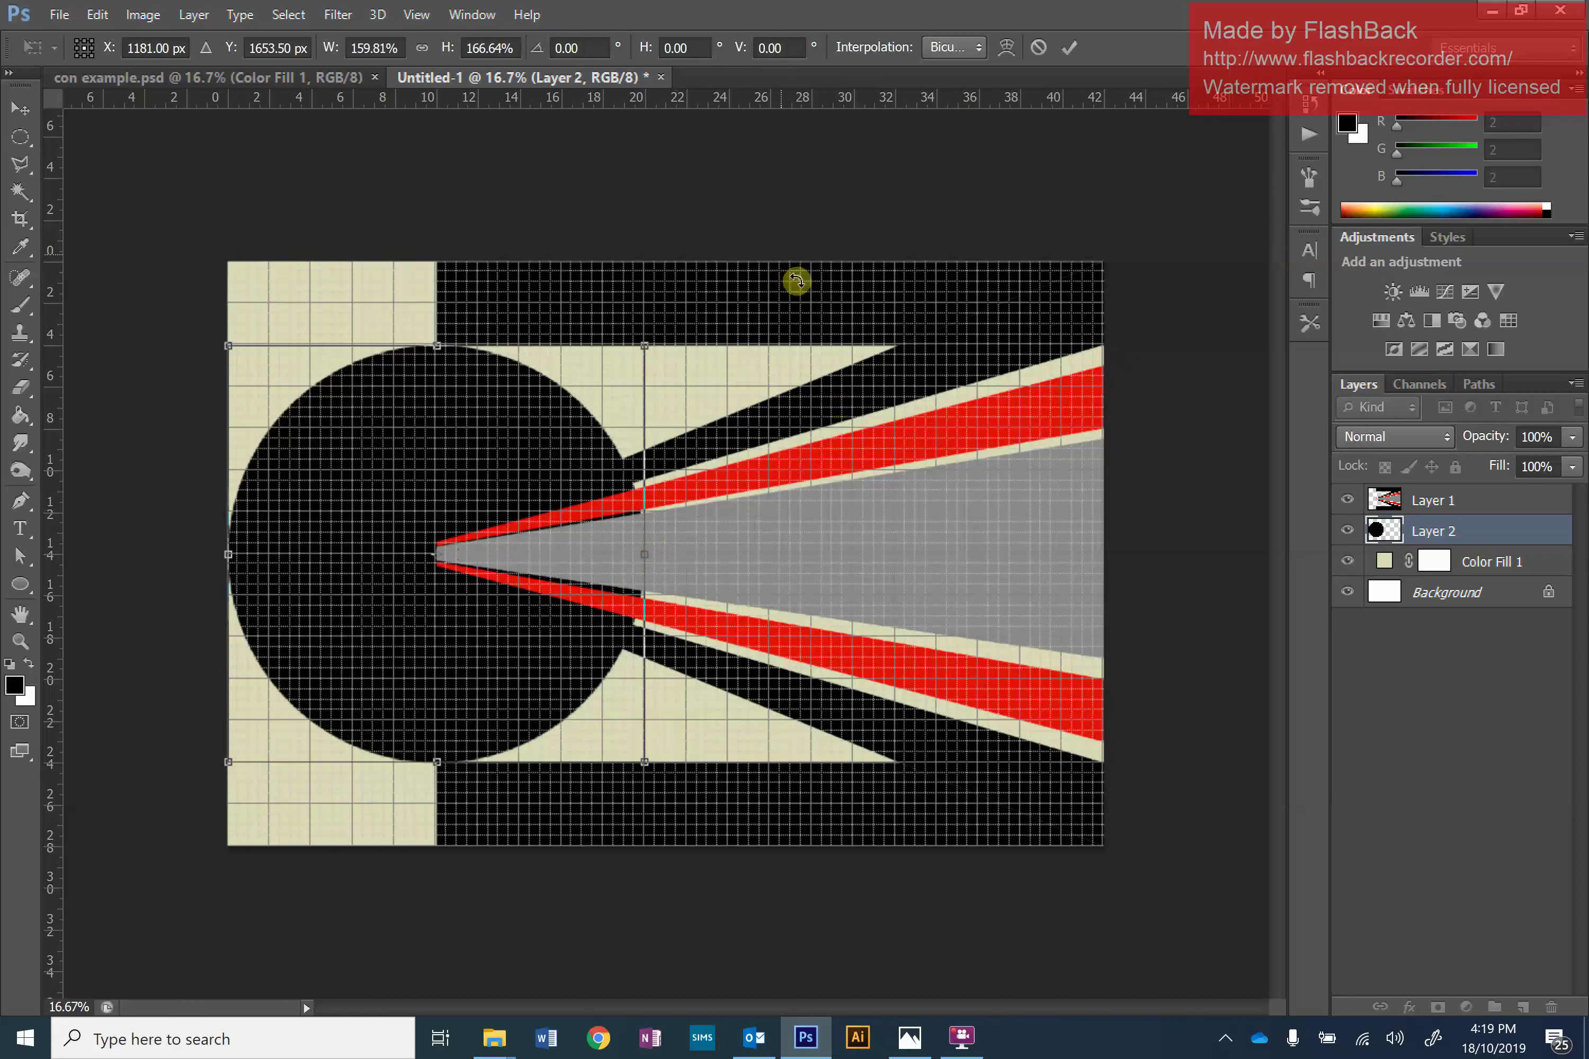
click(1069, 47)
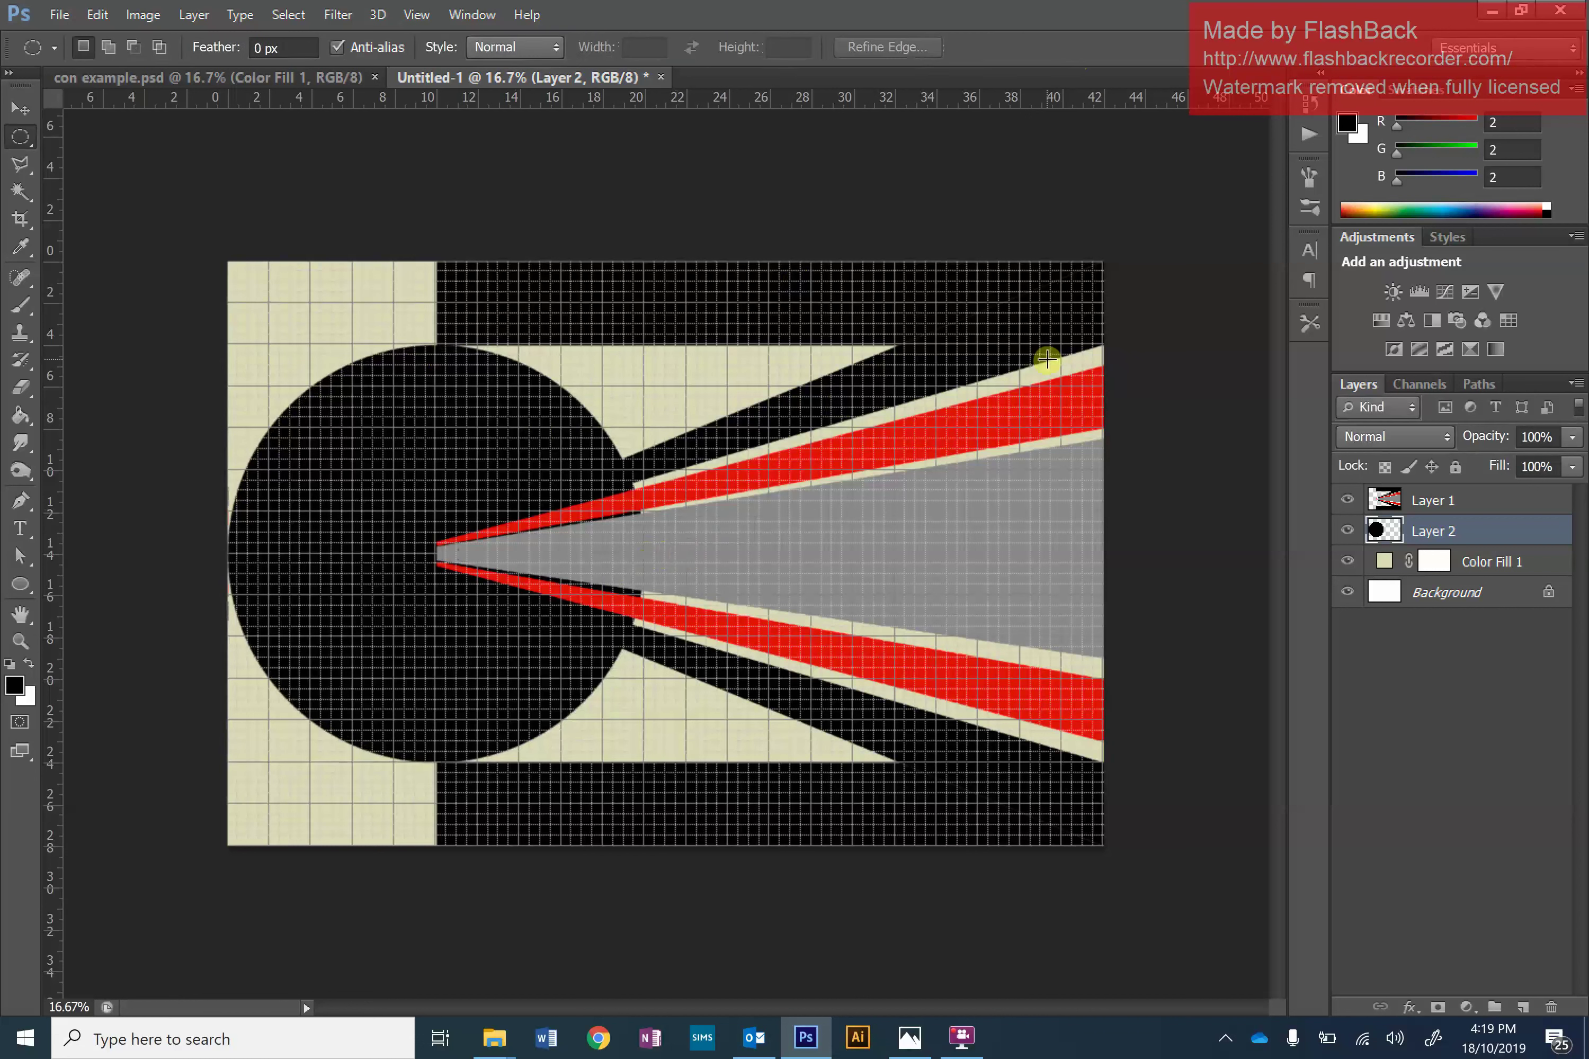
click(1038, 391)
click(1408, 1008)
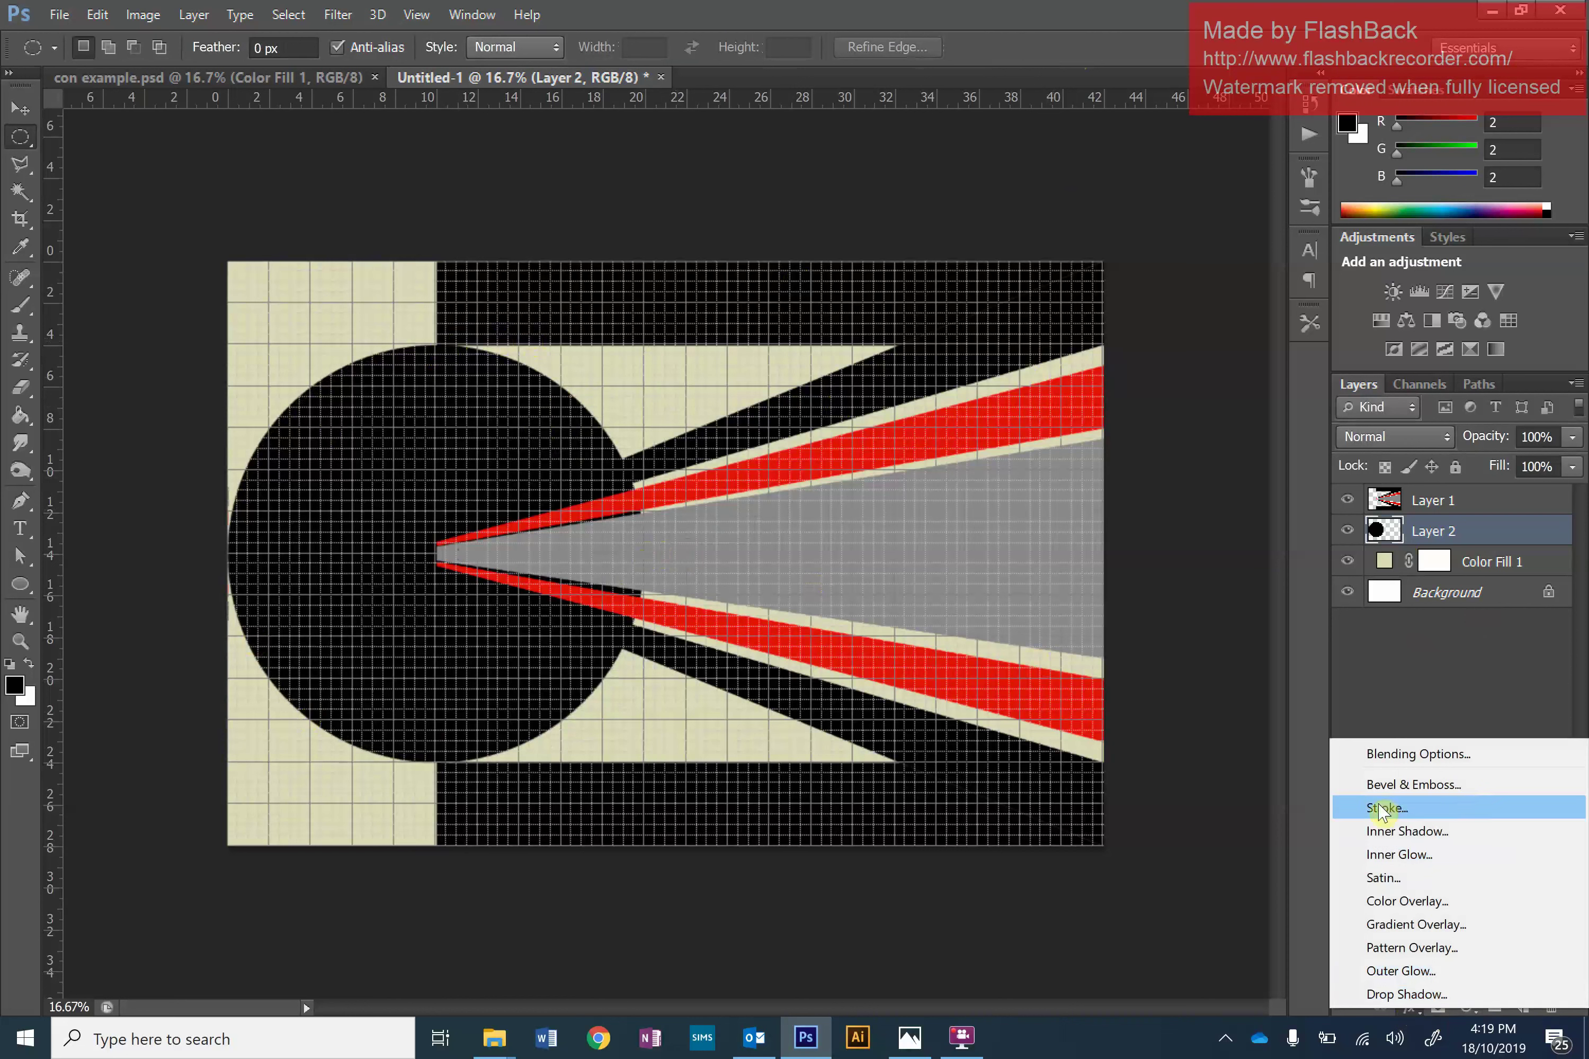
click(1416, 714)
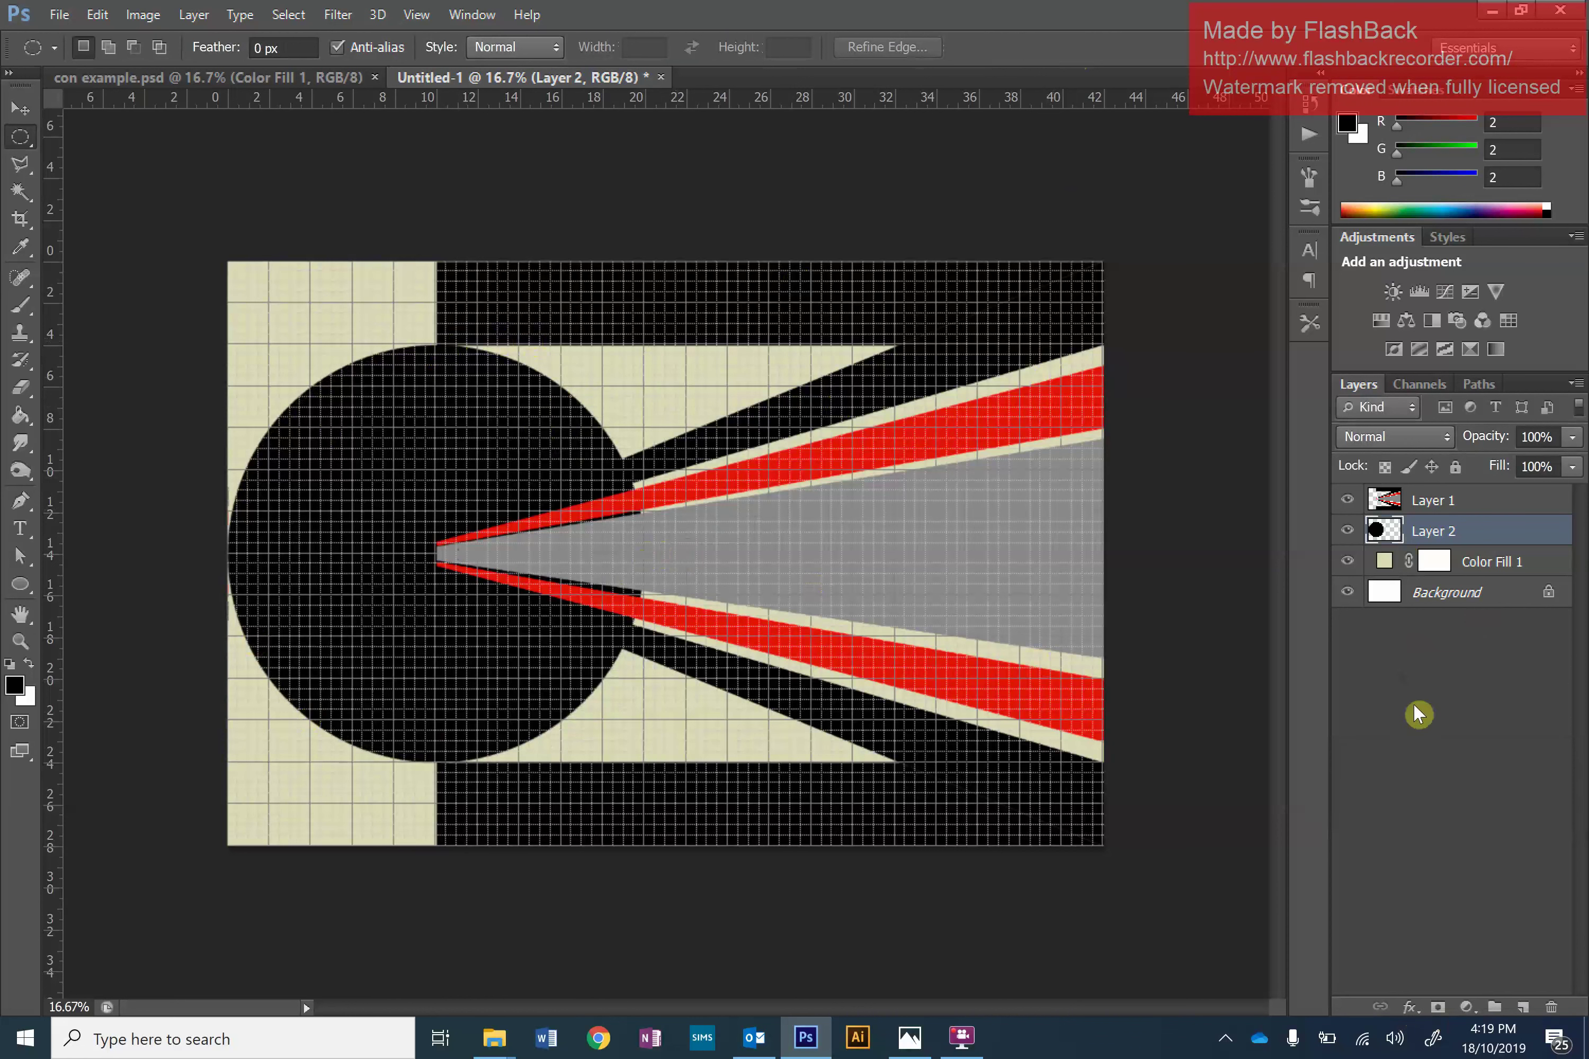
Add a Stroke effect to the black circle's layer, positioned Inside with a size of 40 px.
click(1408, 1010)
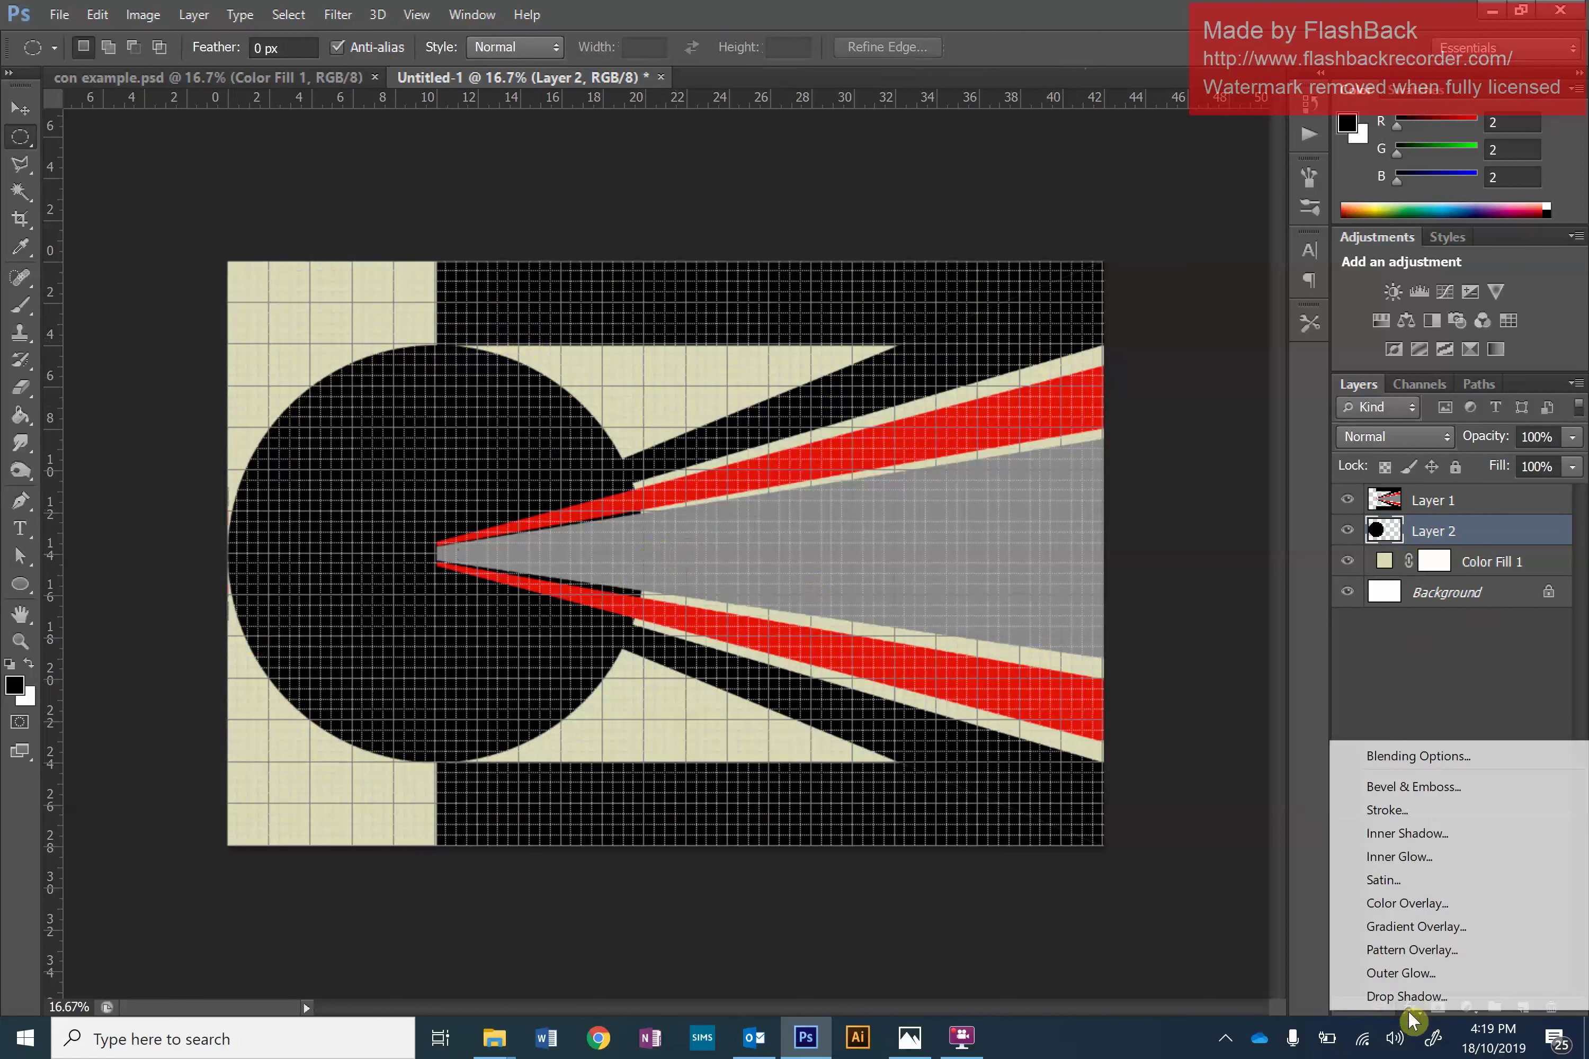
click(1386, 812)
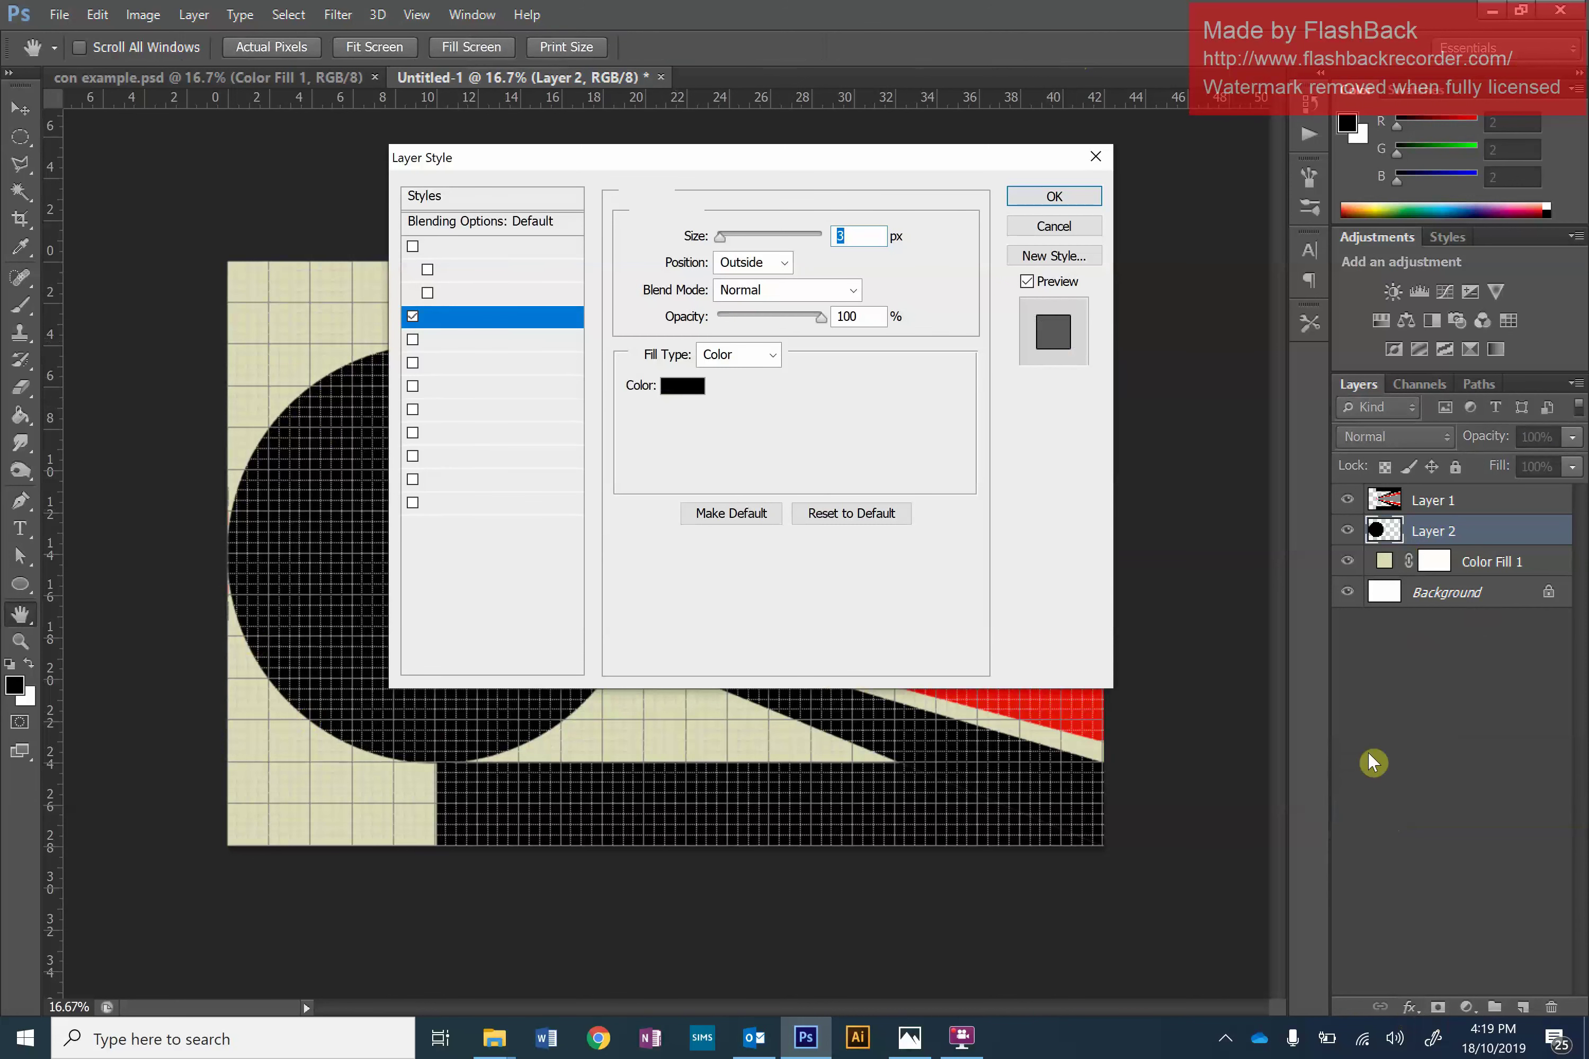
drag(1117, 164, 1236, 131)
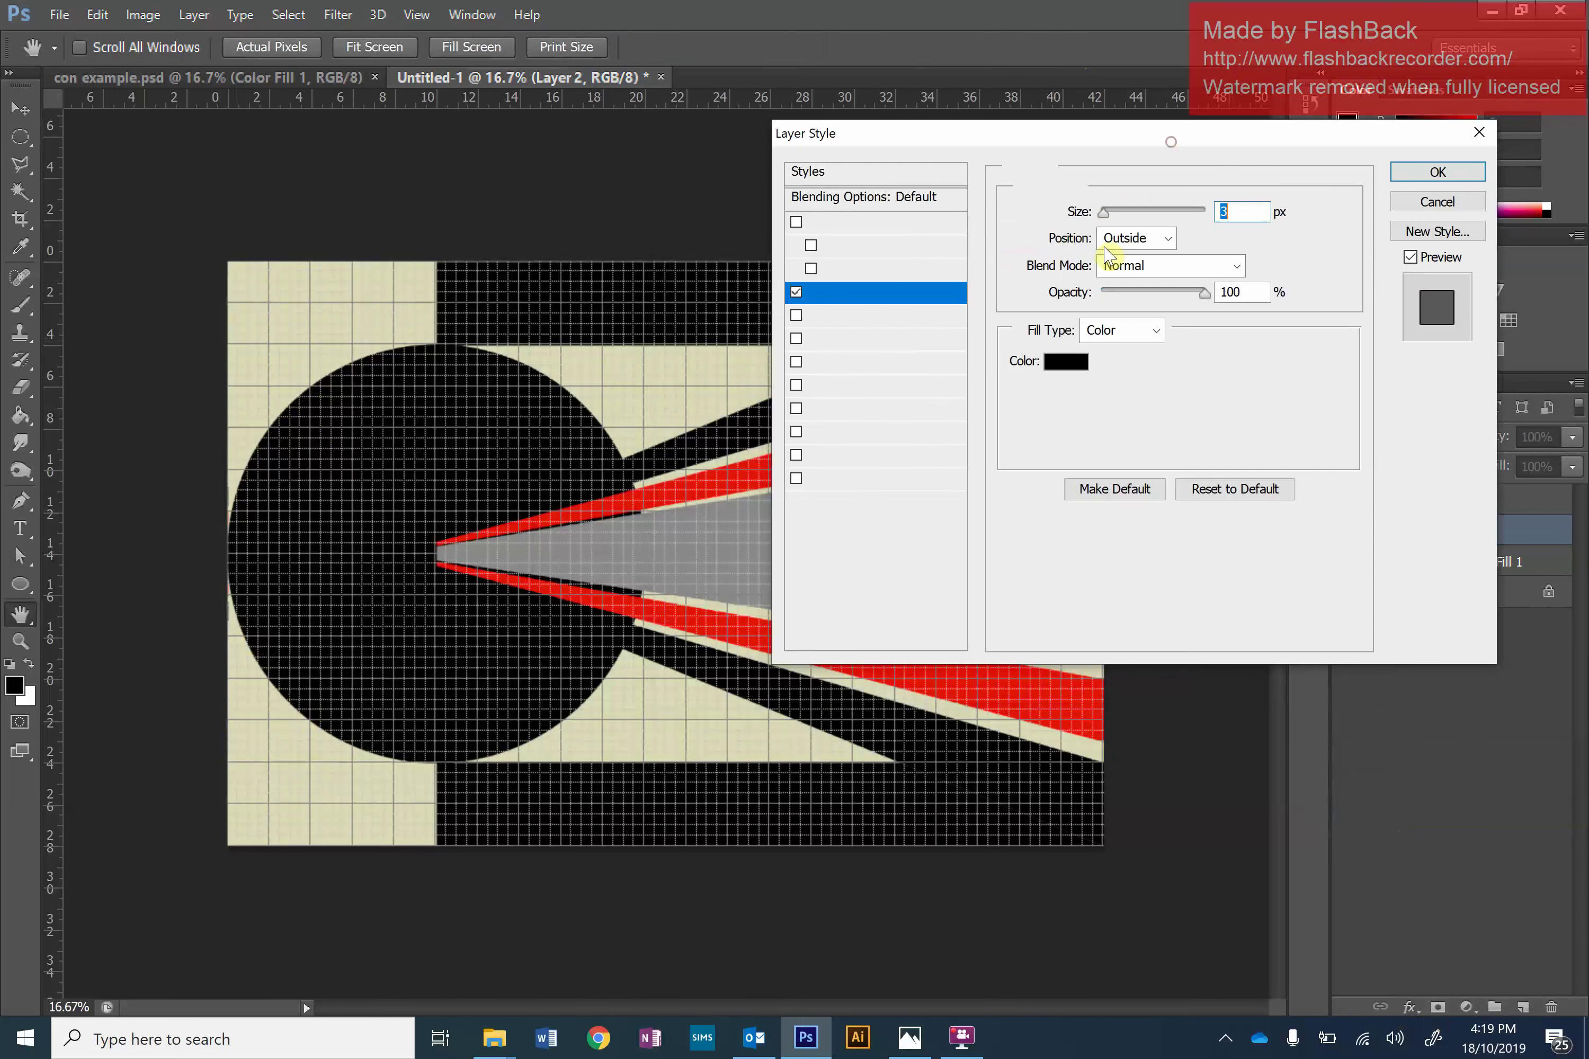
click(1135, 239)
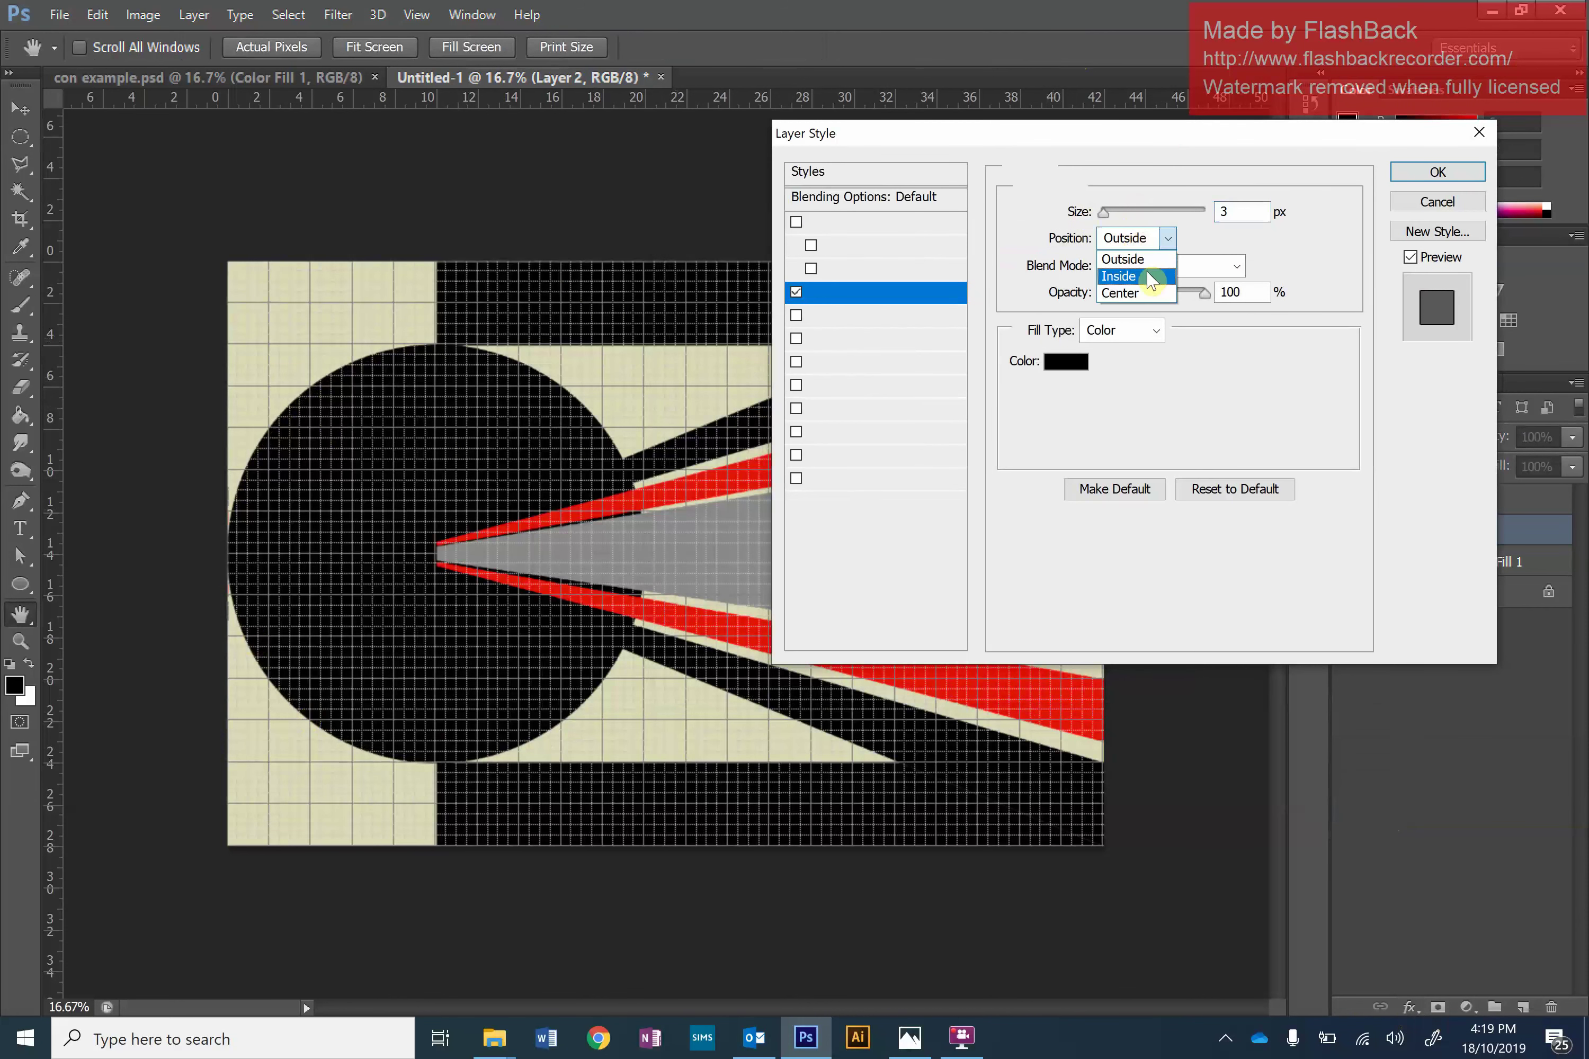
click(1127, 273)
click(1250, 216)
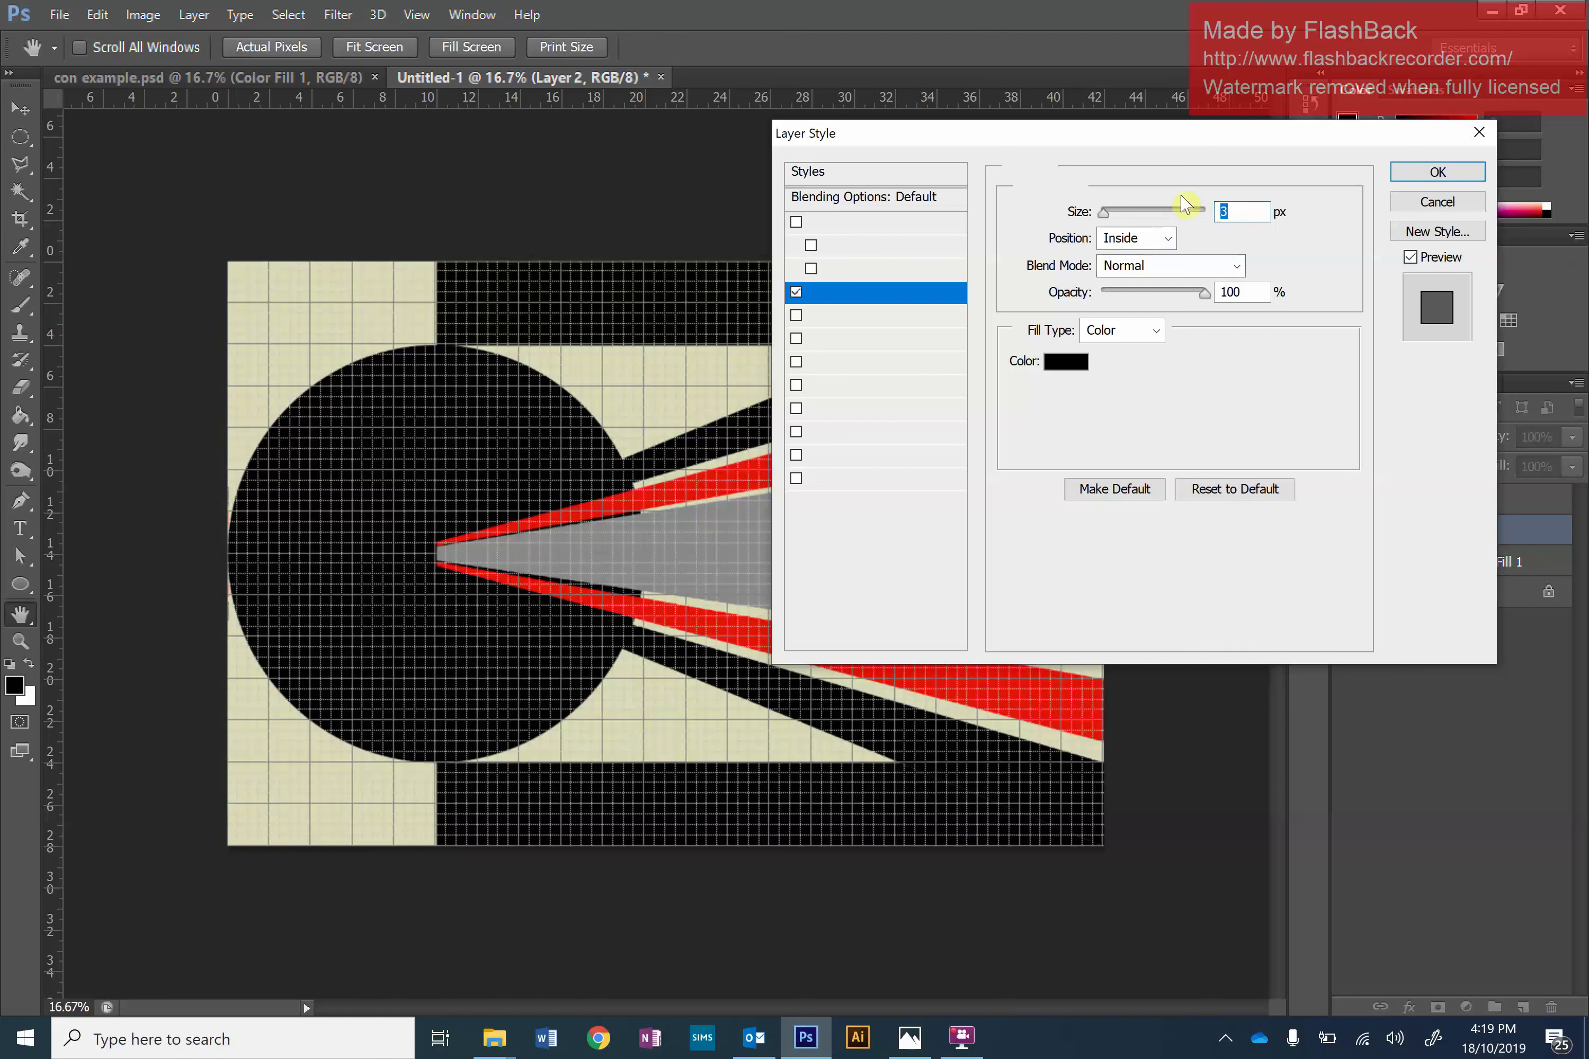
text(40)
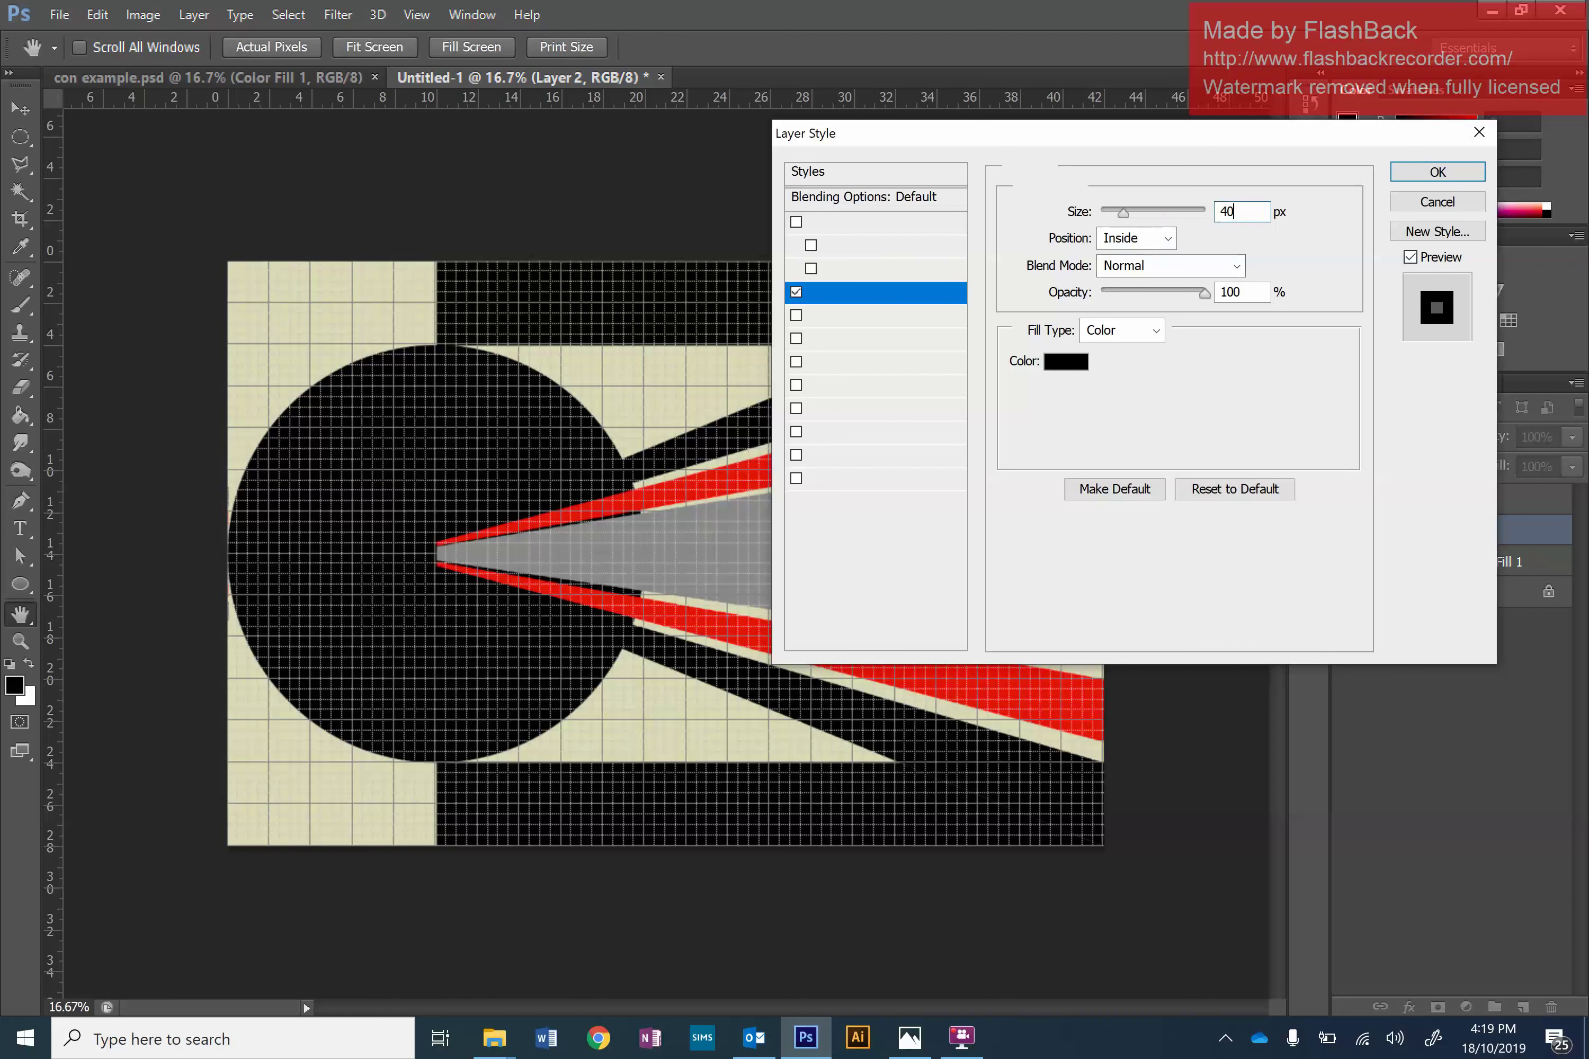
Set the circle's stroke colour to the background beige, hex dbdbb6, and apply the layer style.
click(1060, 362)
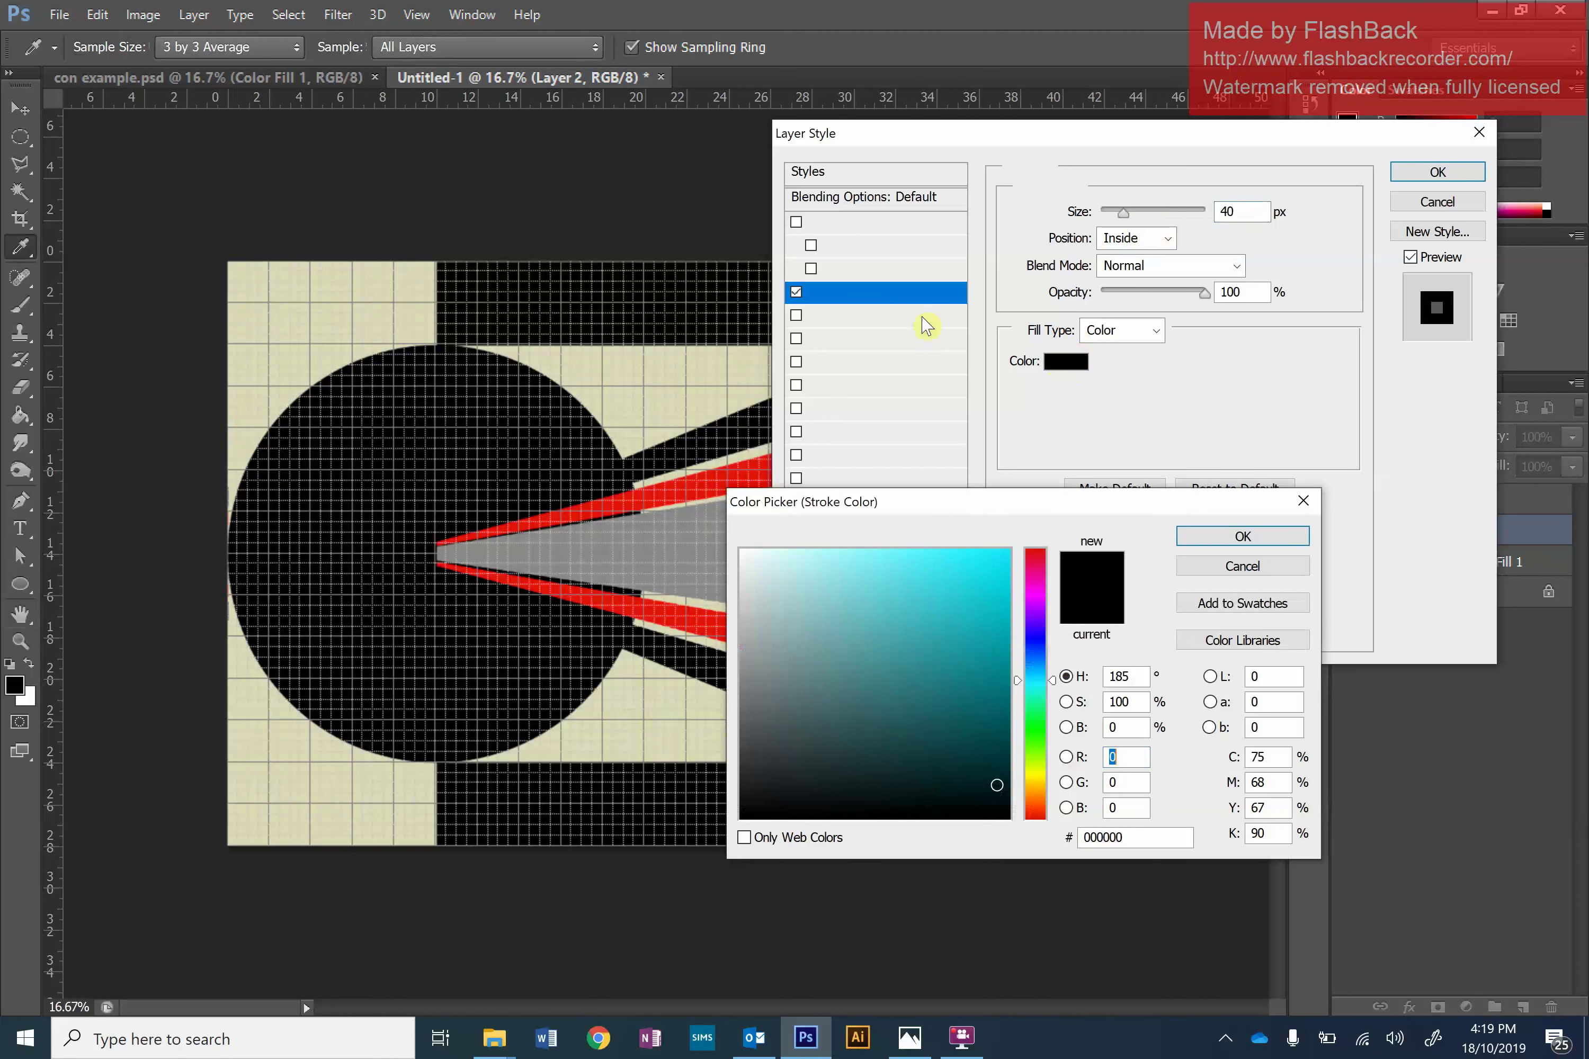
click(341, 275)
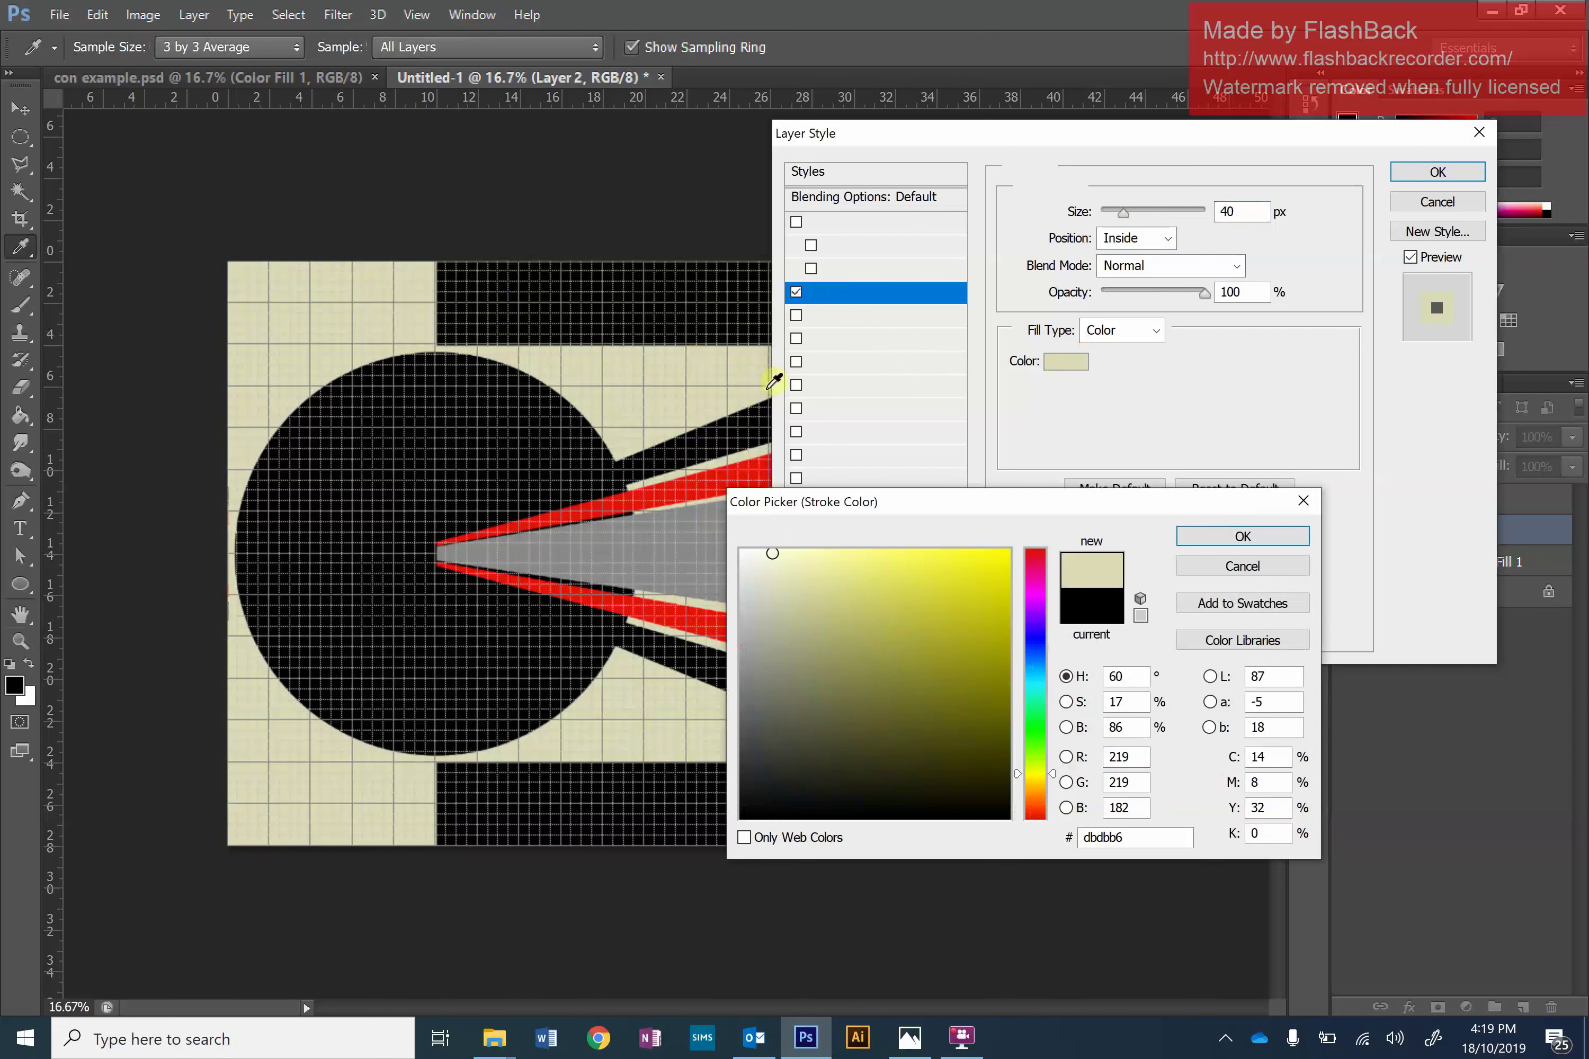
click(1243, 537)
click(1452, 167)
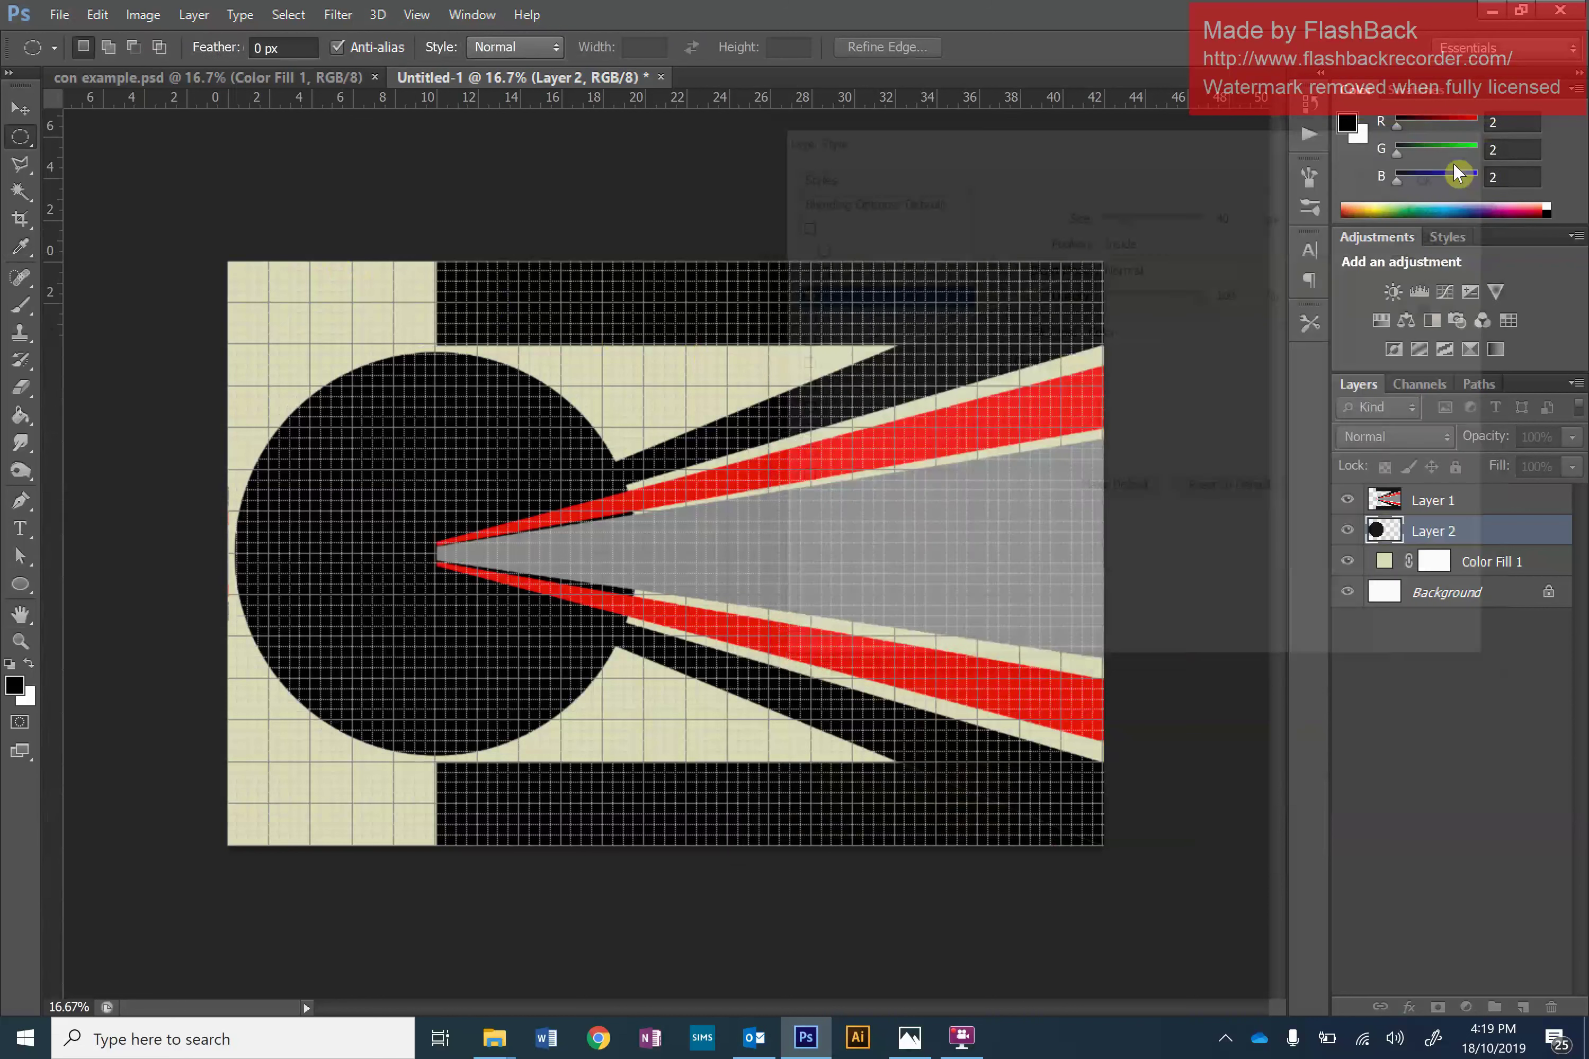
click(951, 1049)
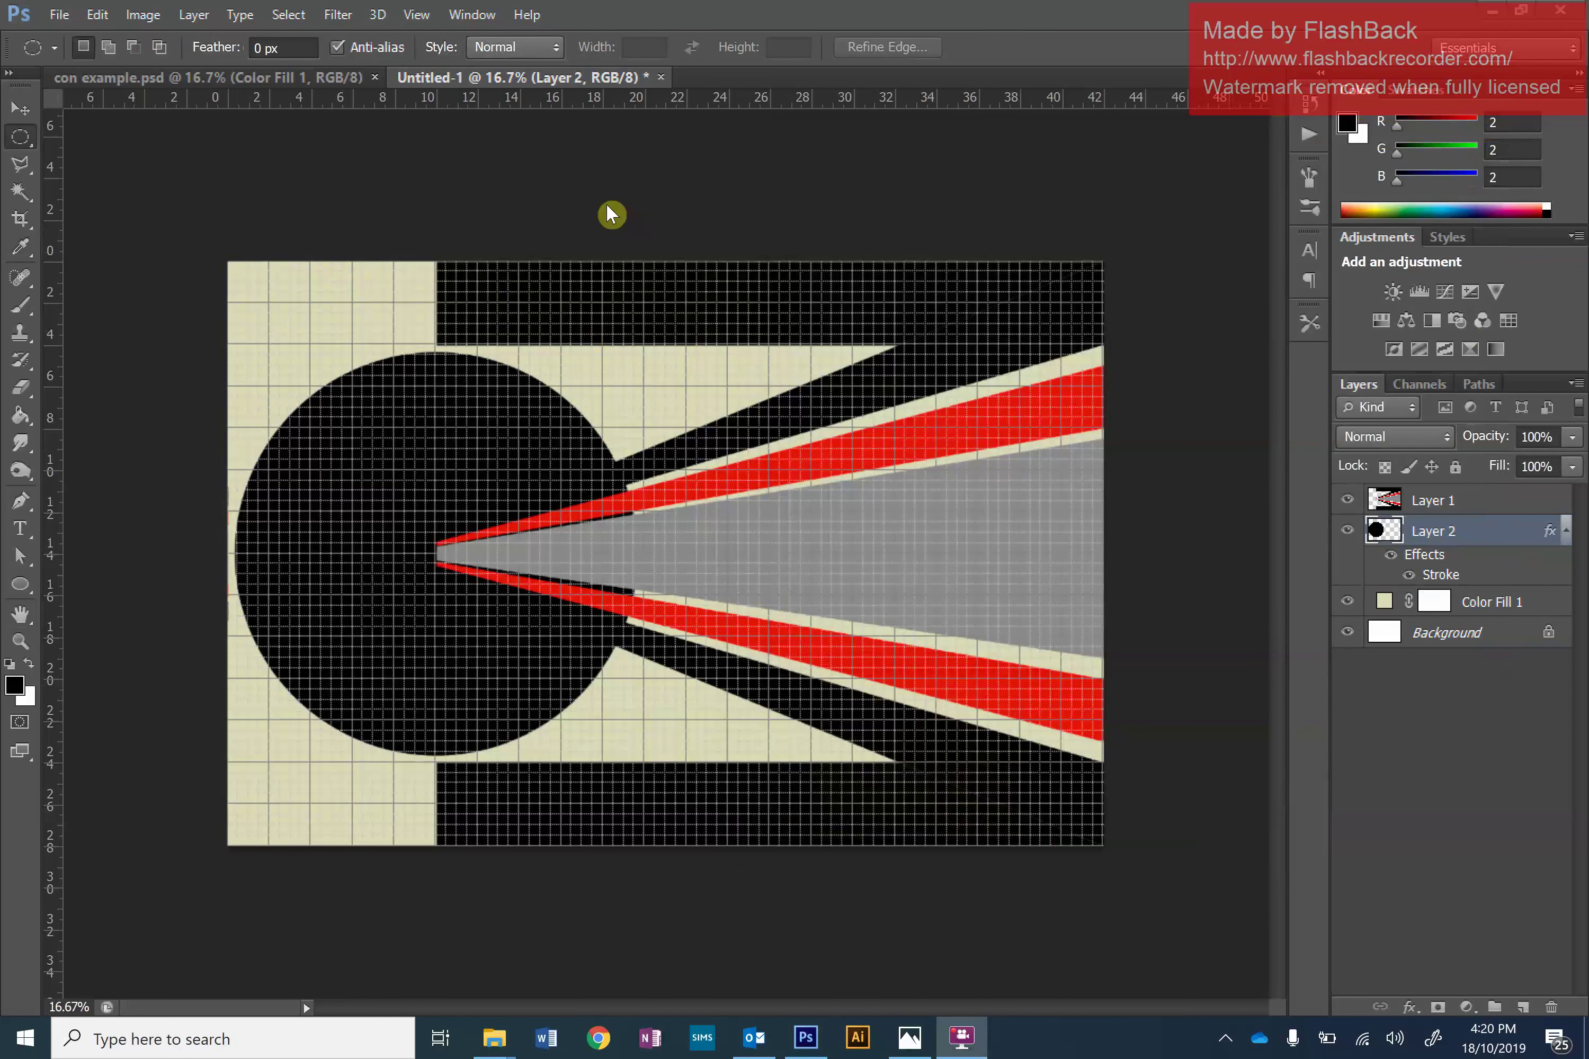
Following con example.psd, select a full-height strip about 9 cm wide along the canvas's left edge on a new layer below the circle's layer.
click(328, 78)
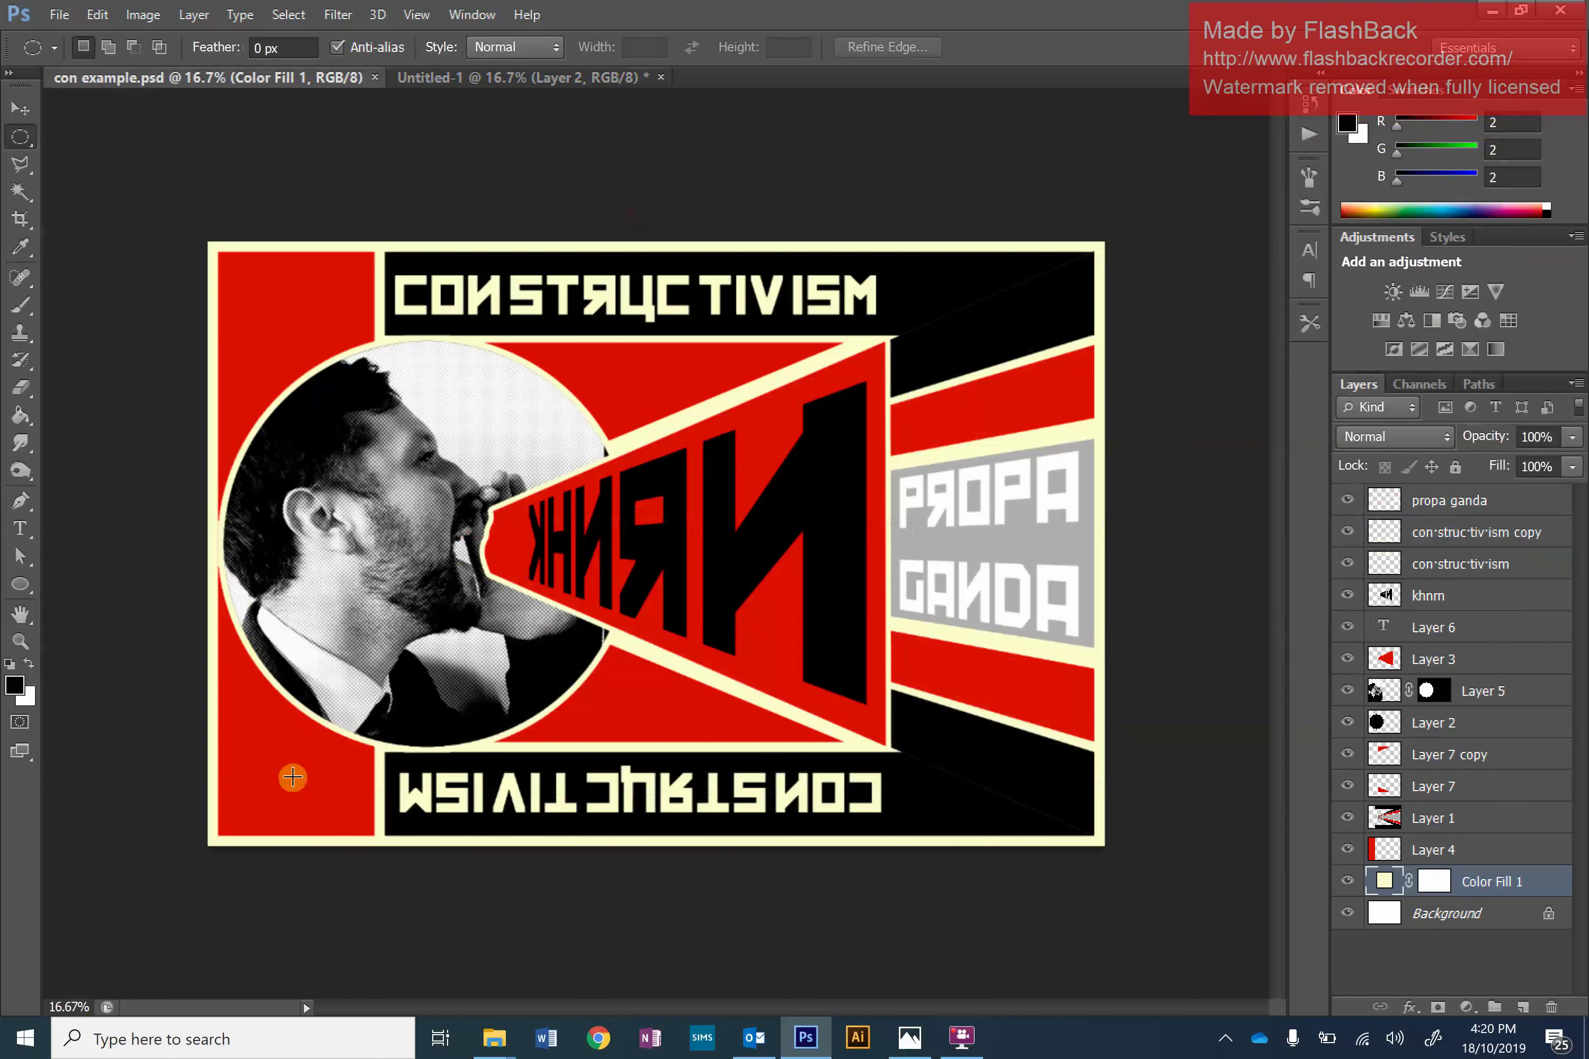
click(472, 78)
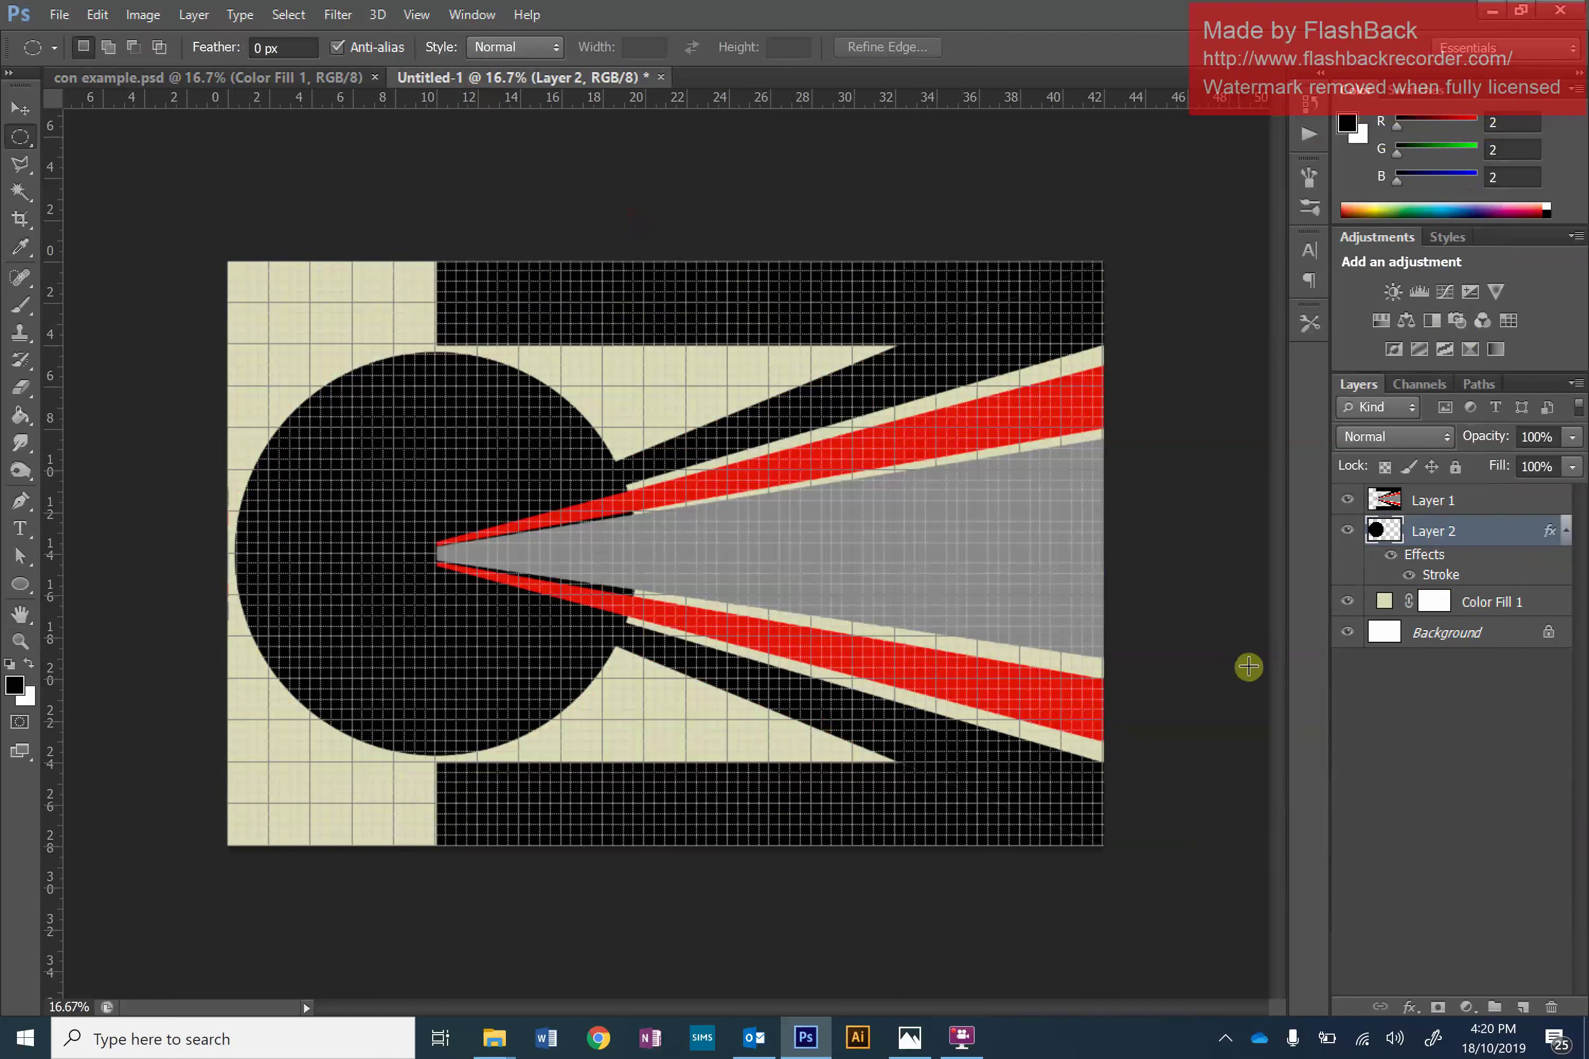
click(1524, 1008)
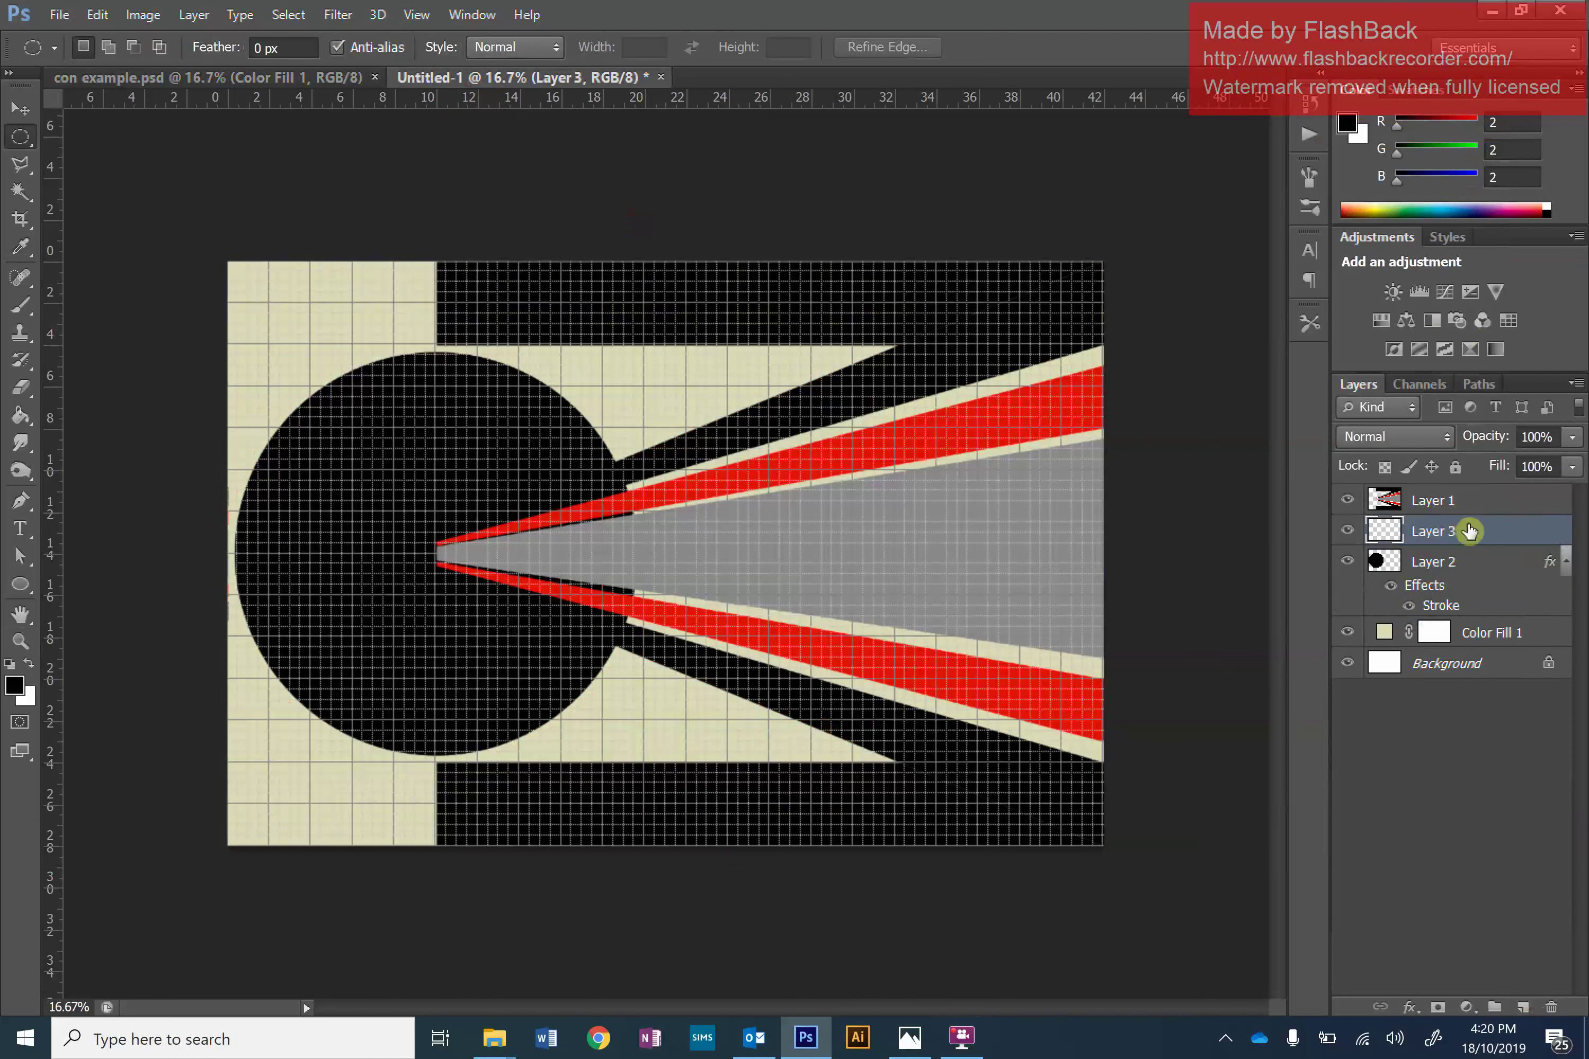
drag(1483, 532, 1484, 610)
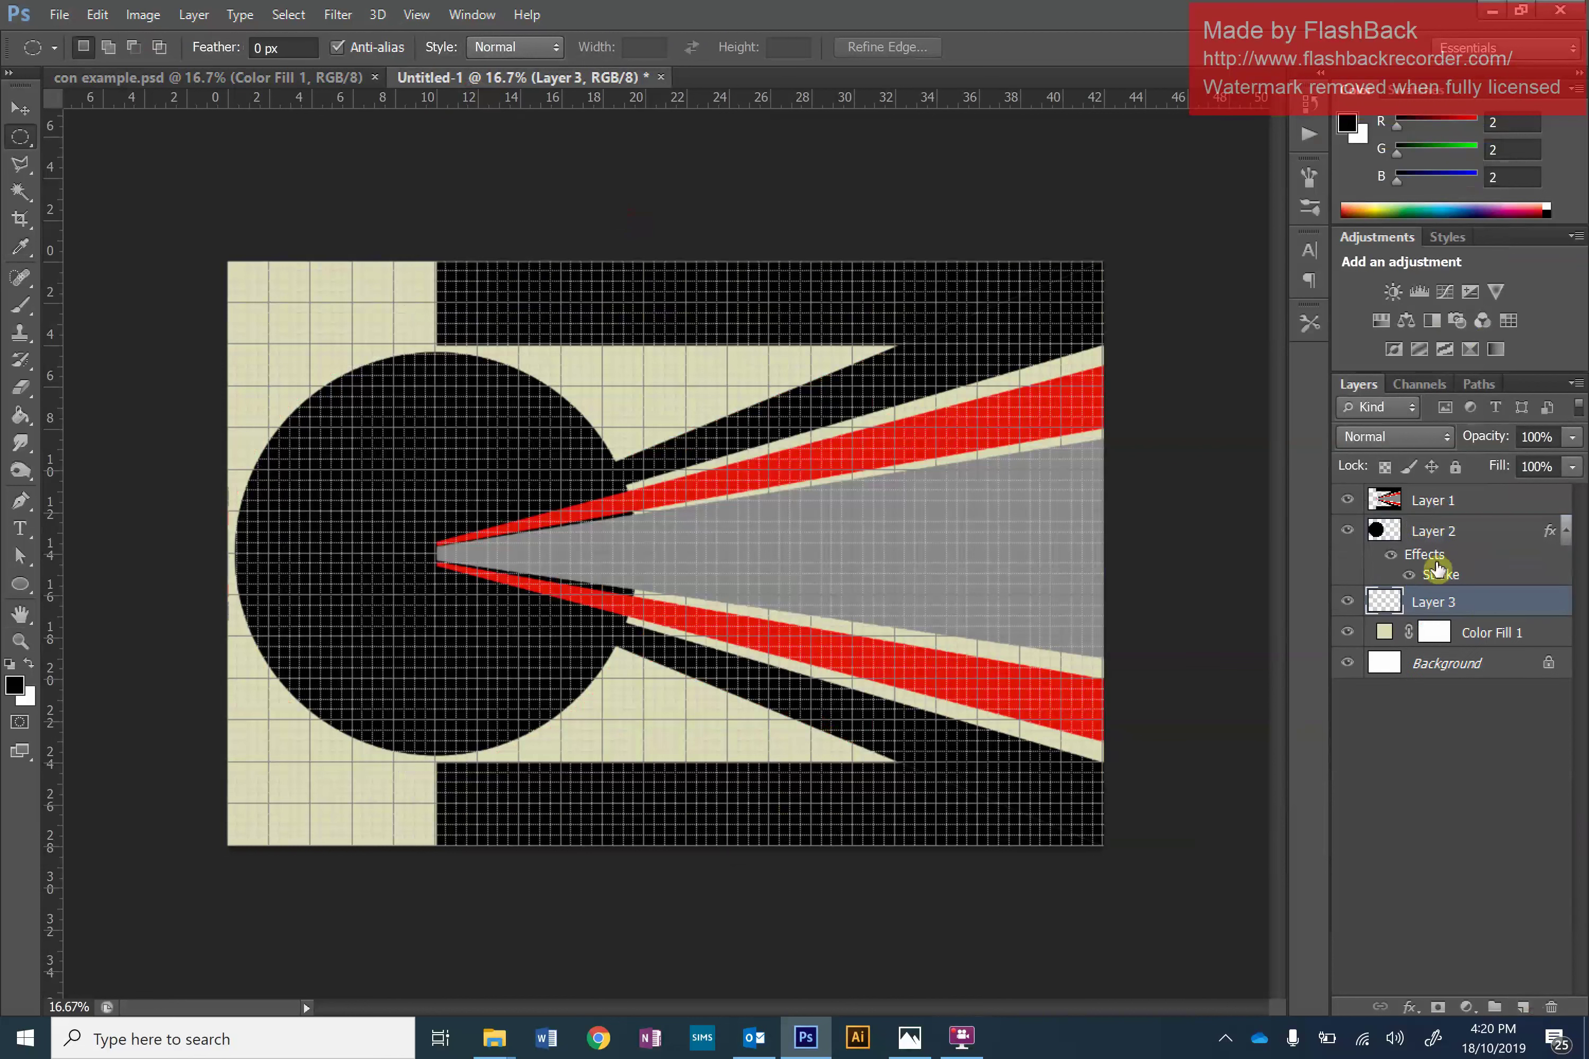
right_click(19, 145)
click(74, 134)
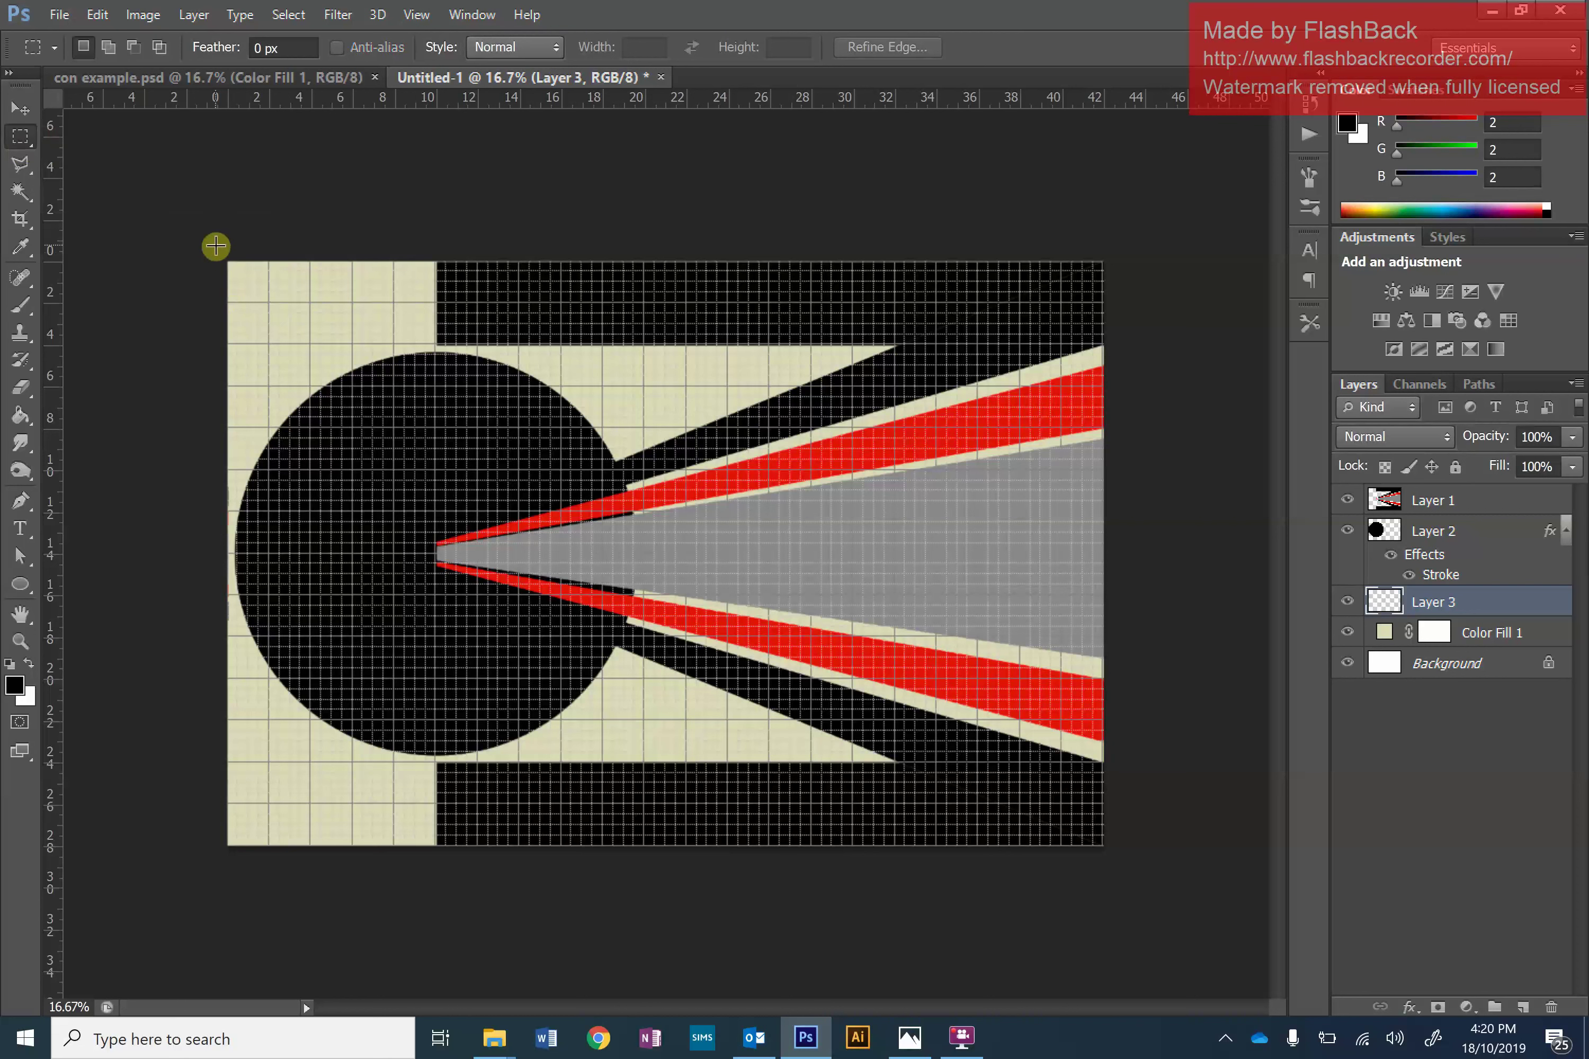
drag(215, 246, 419, 840)
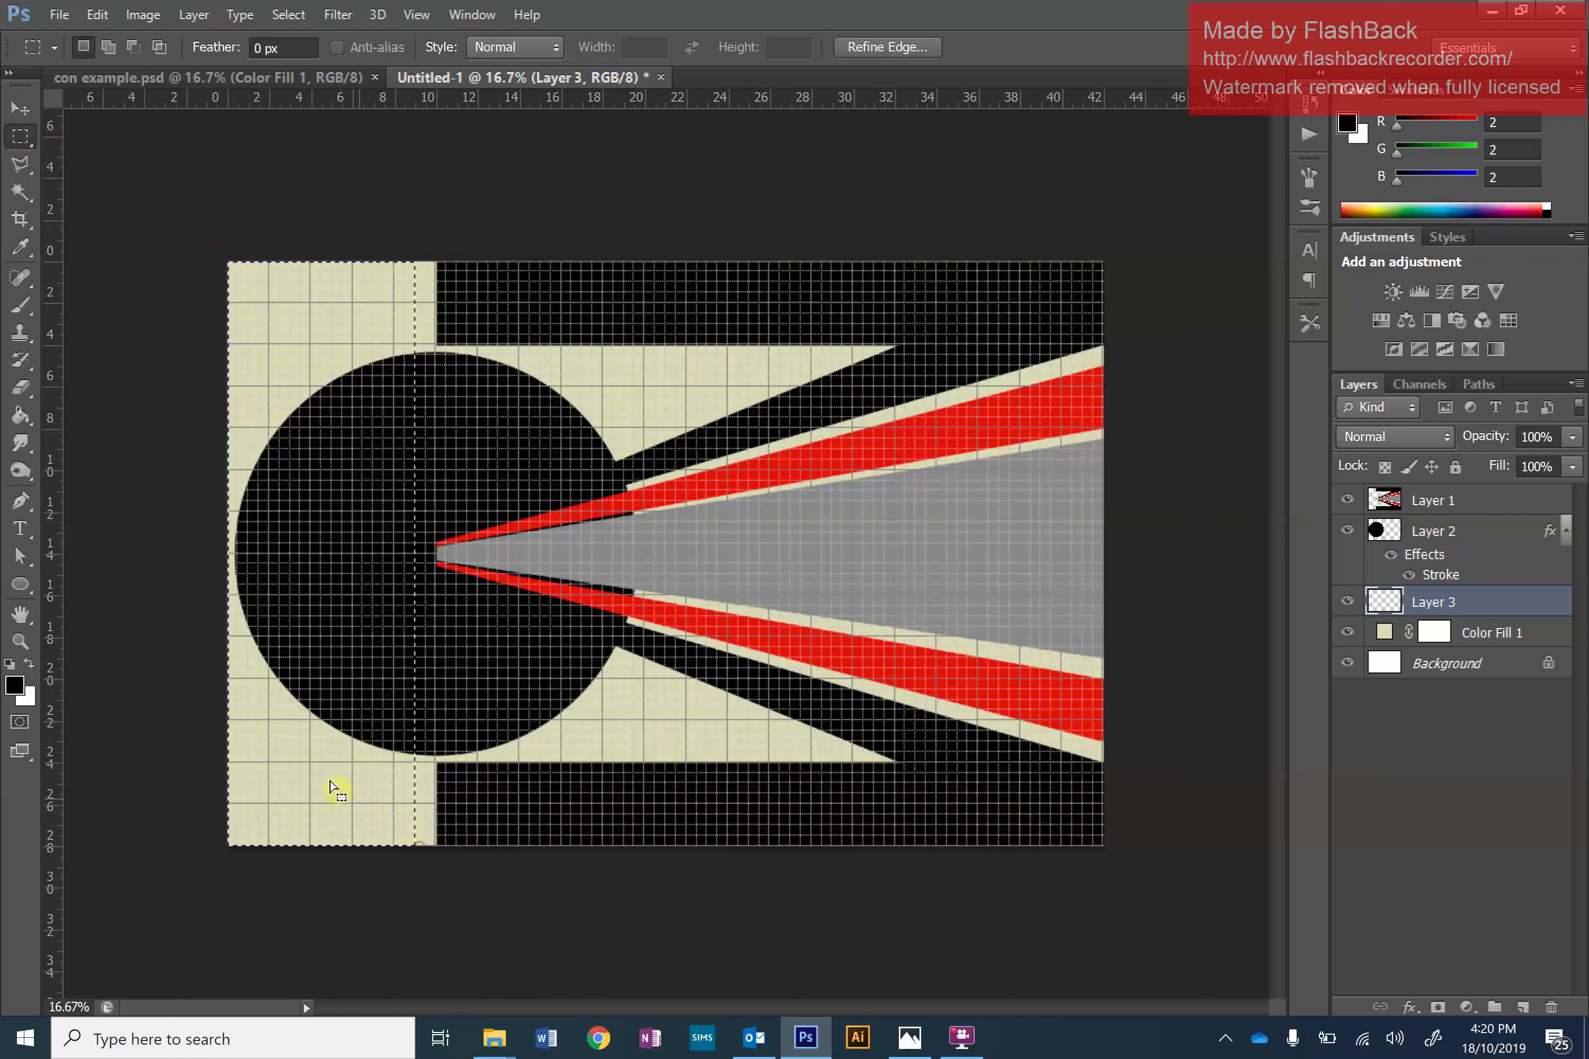
Fill the strip selection with red, hex fe0000, using the Paint Bucket and clear the selection.
click(11, 690)
drag(902, 554, 1011, 551)
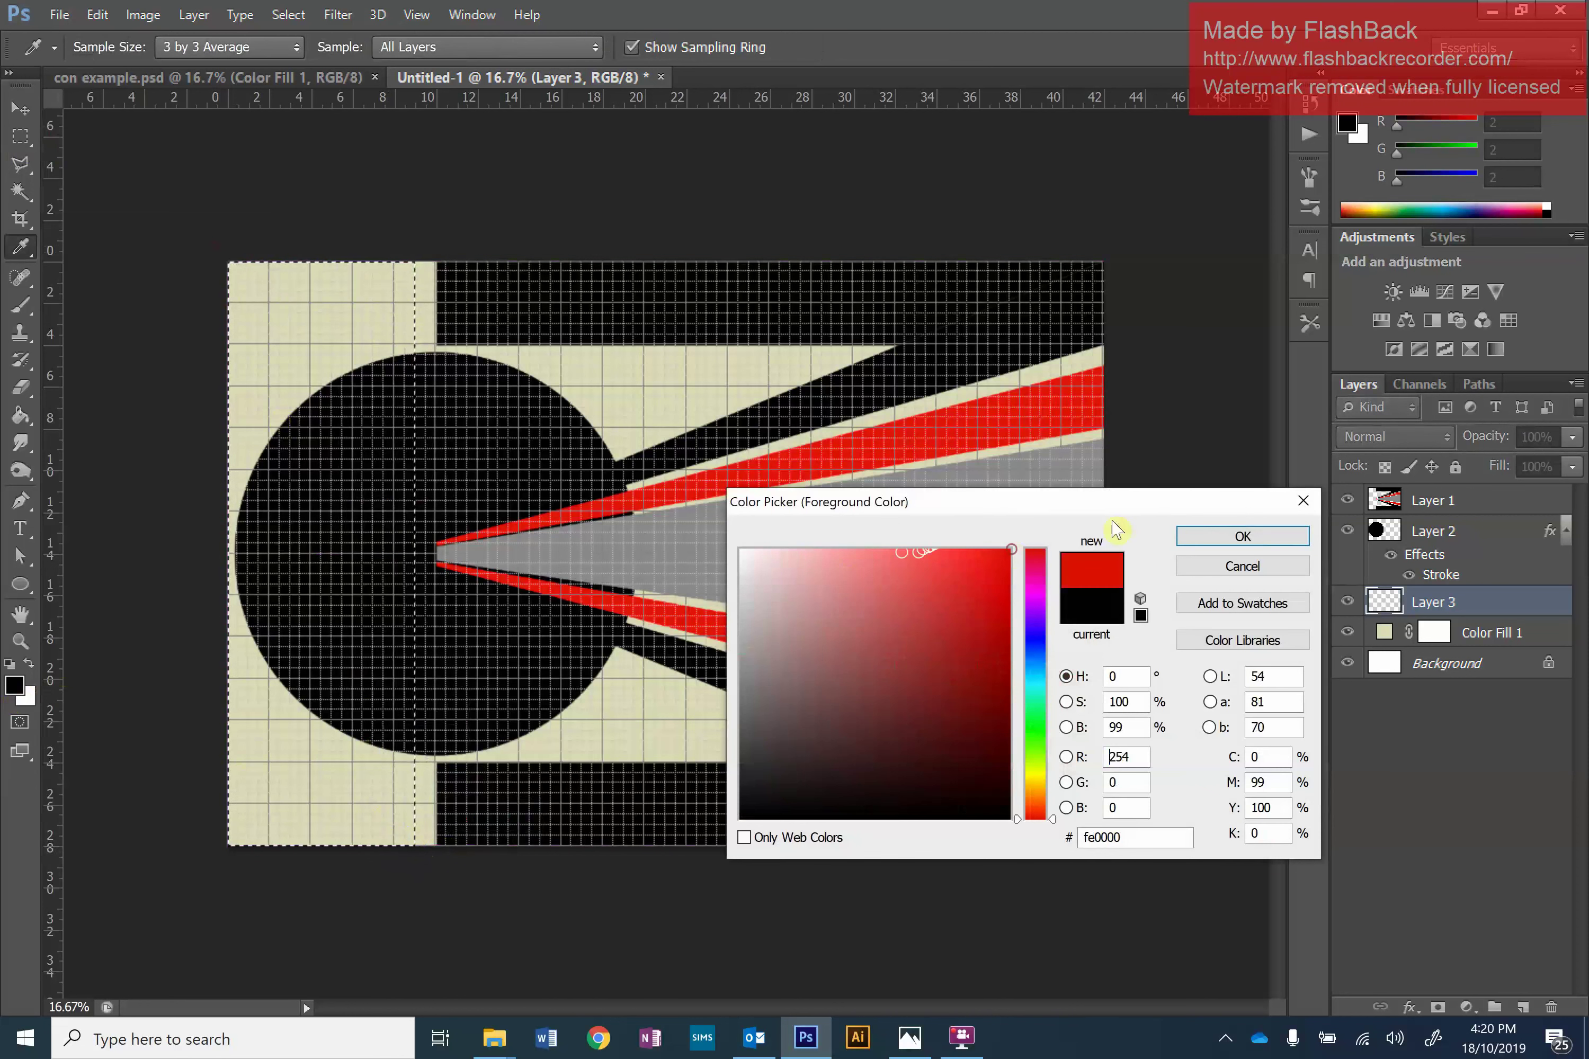
click(1253, 534)
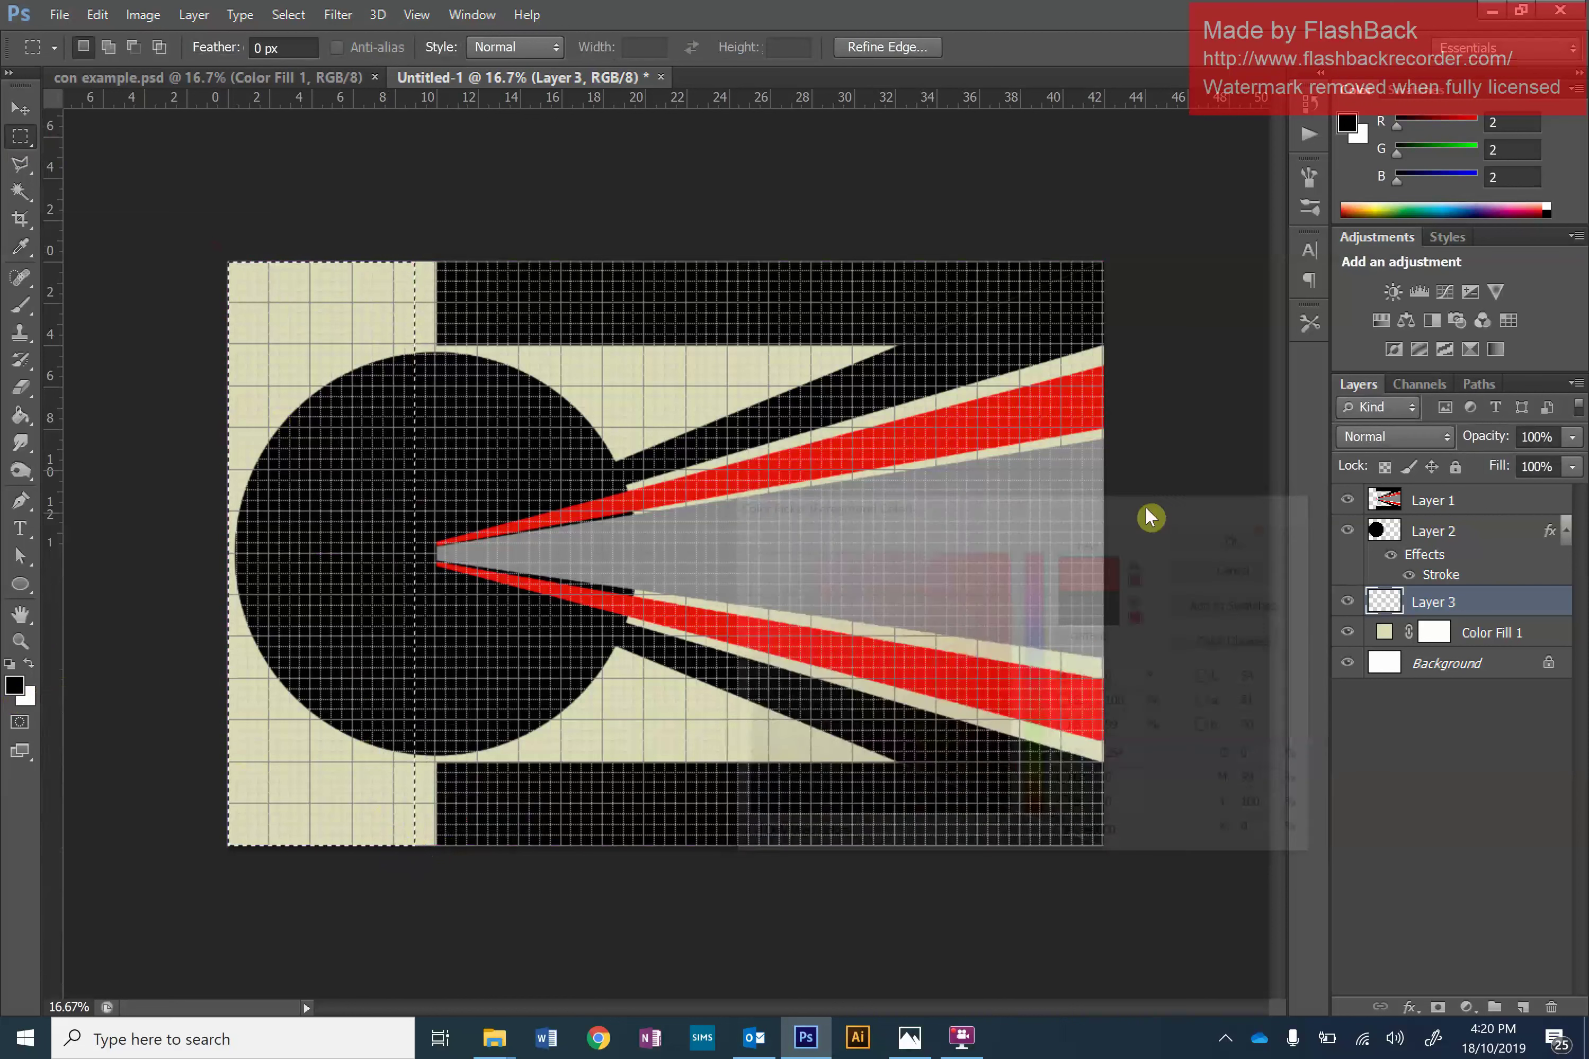
click(21, 414)
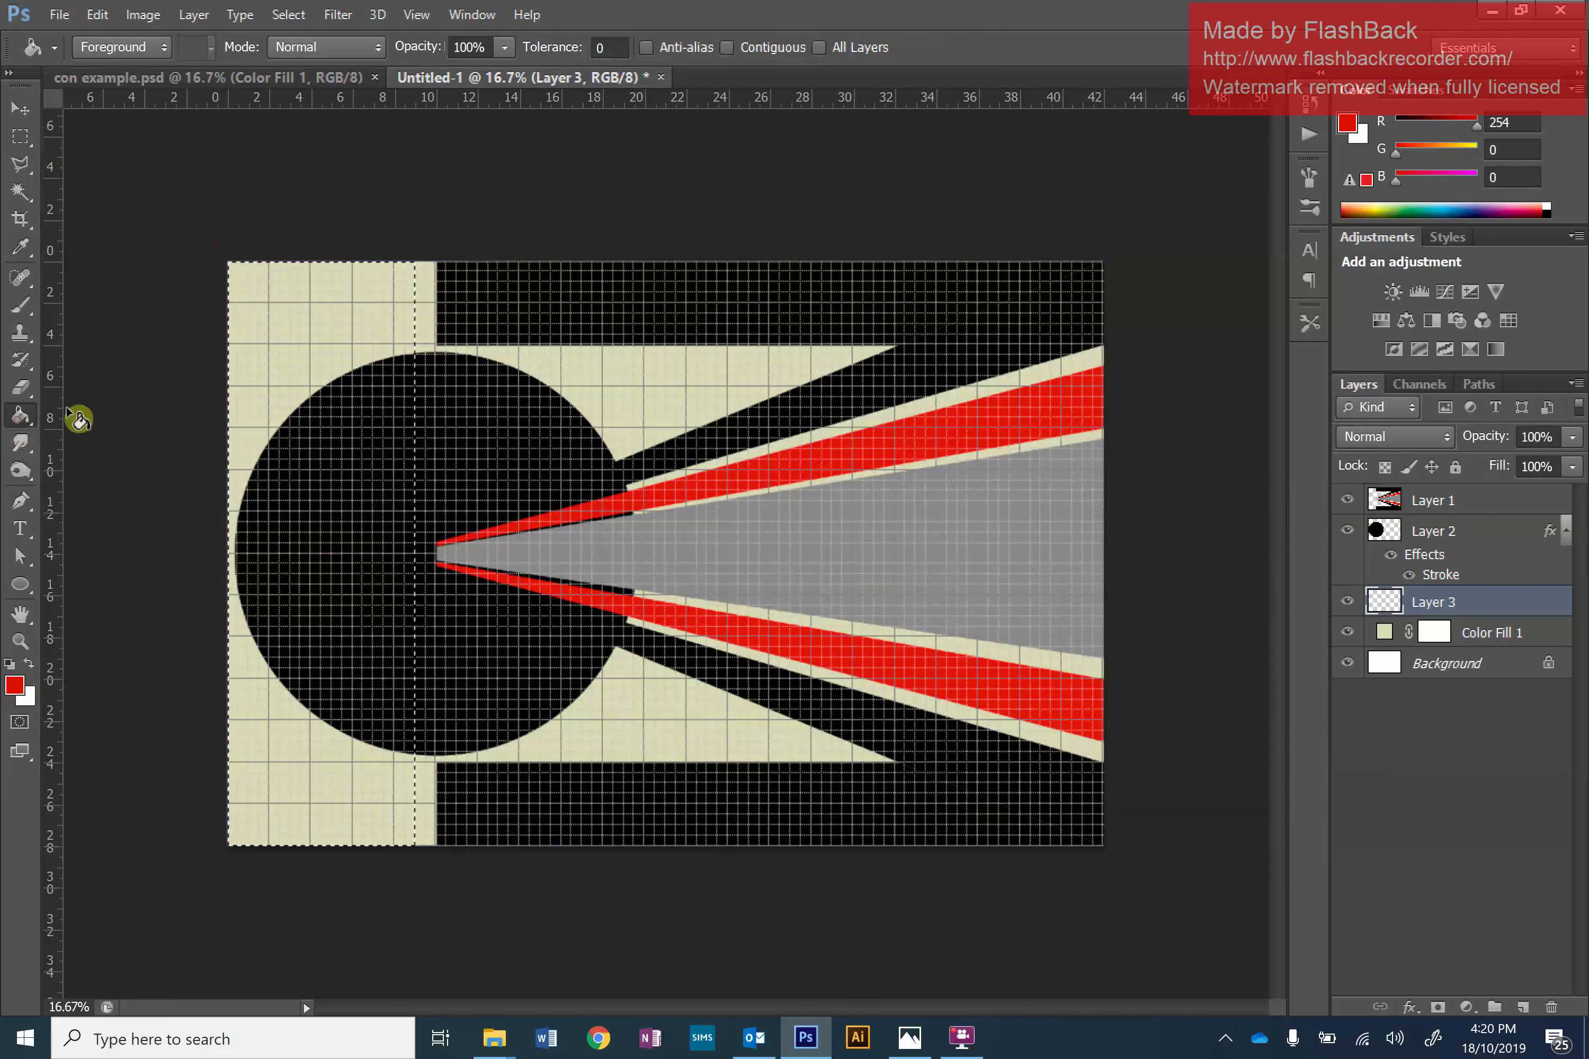
click(301, 329)
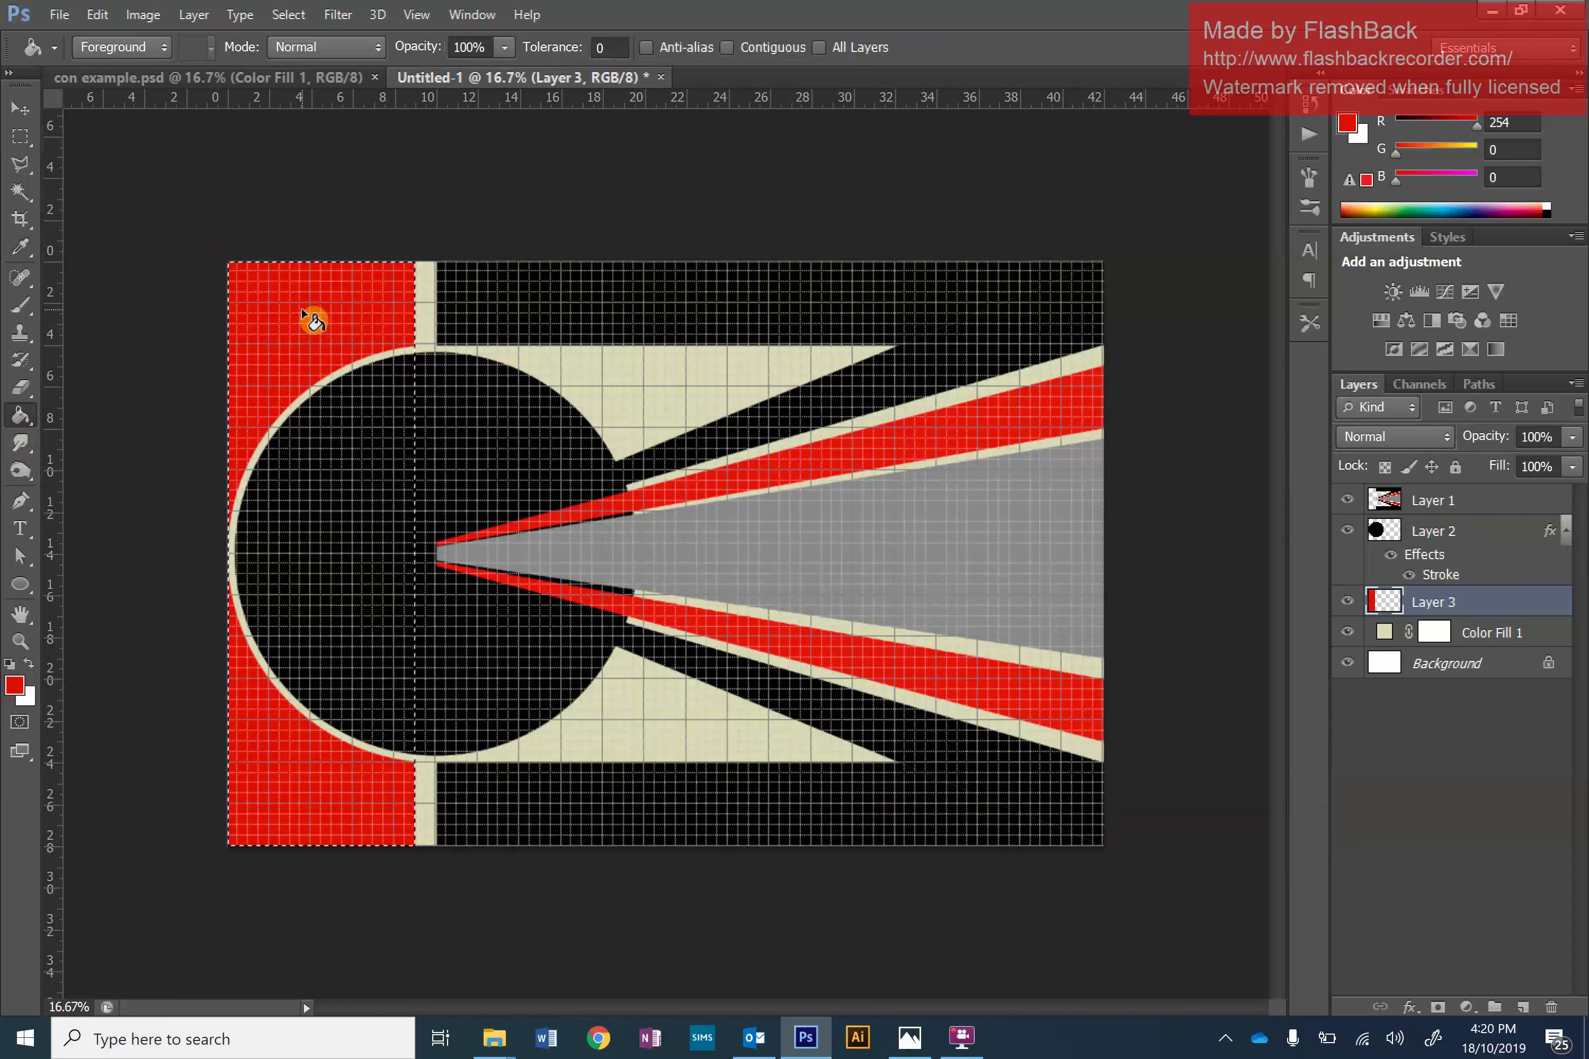
click(21, 136)
click(213, 142)
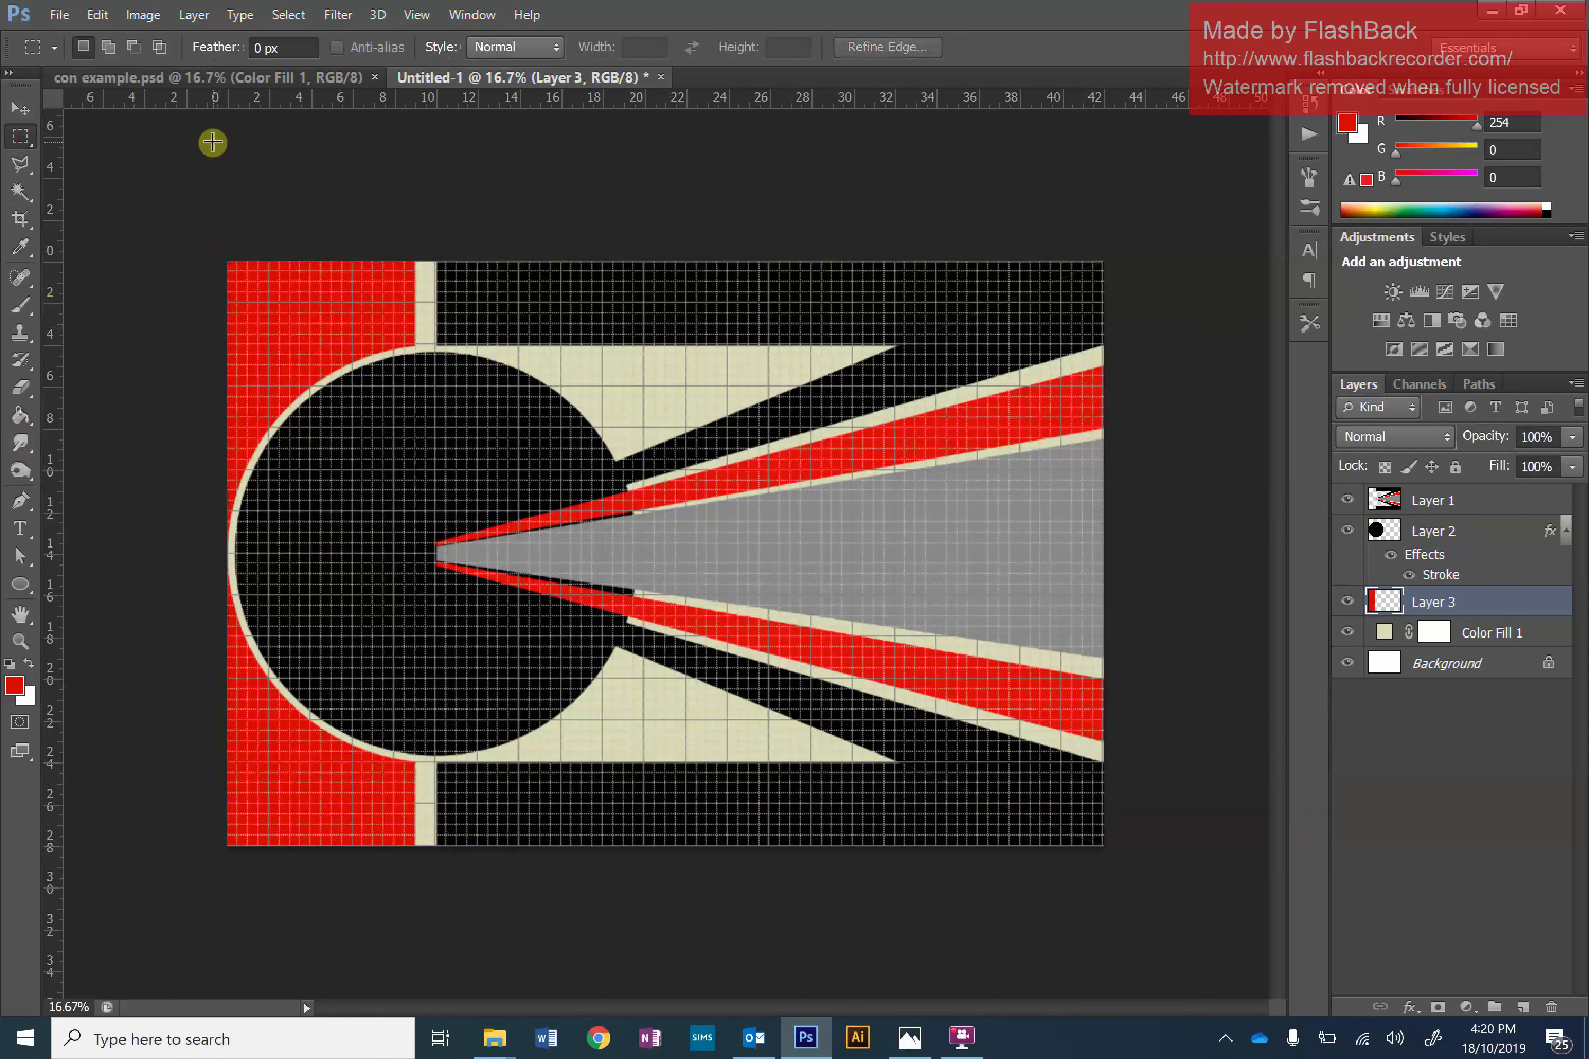
Check the red areas beside the rays in con example.psd and add a new layer directly above the red strip's layer.
click(205, 77)
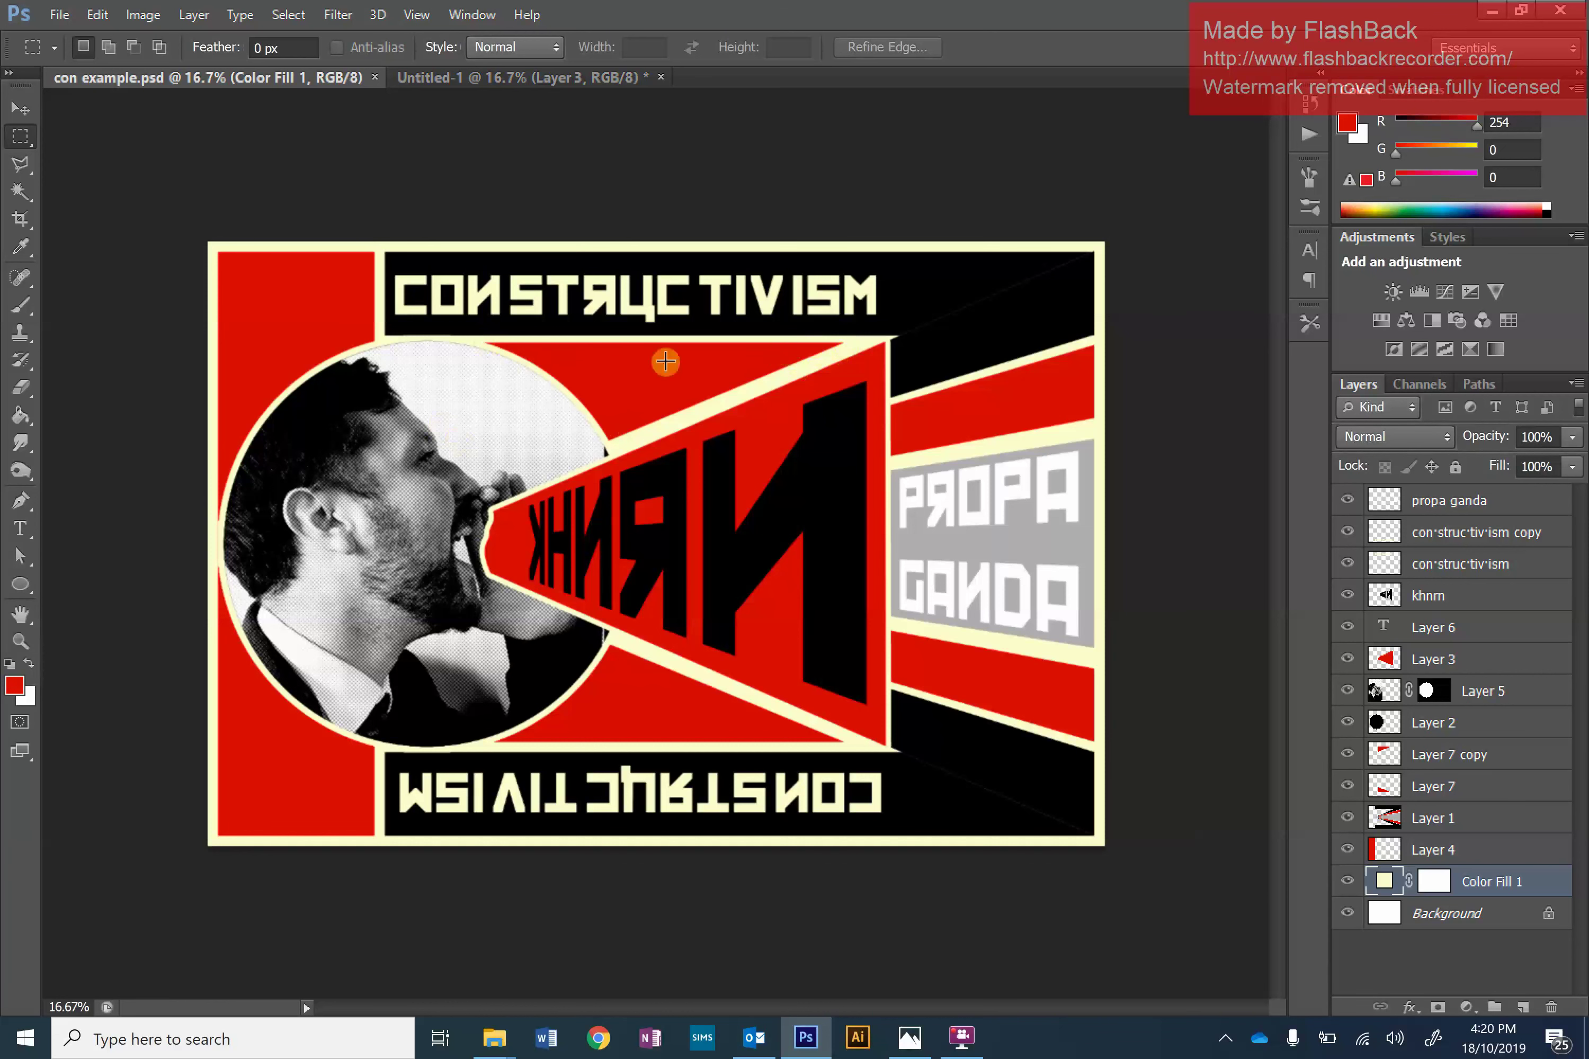
click(463, 78)
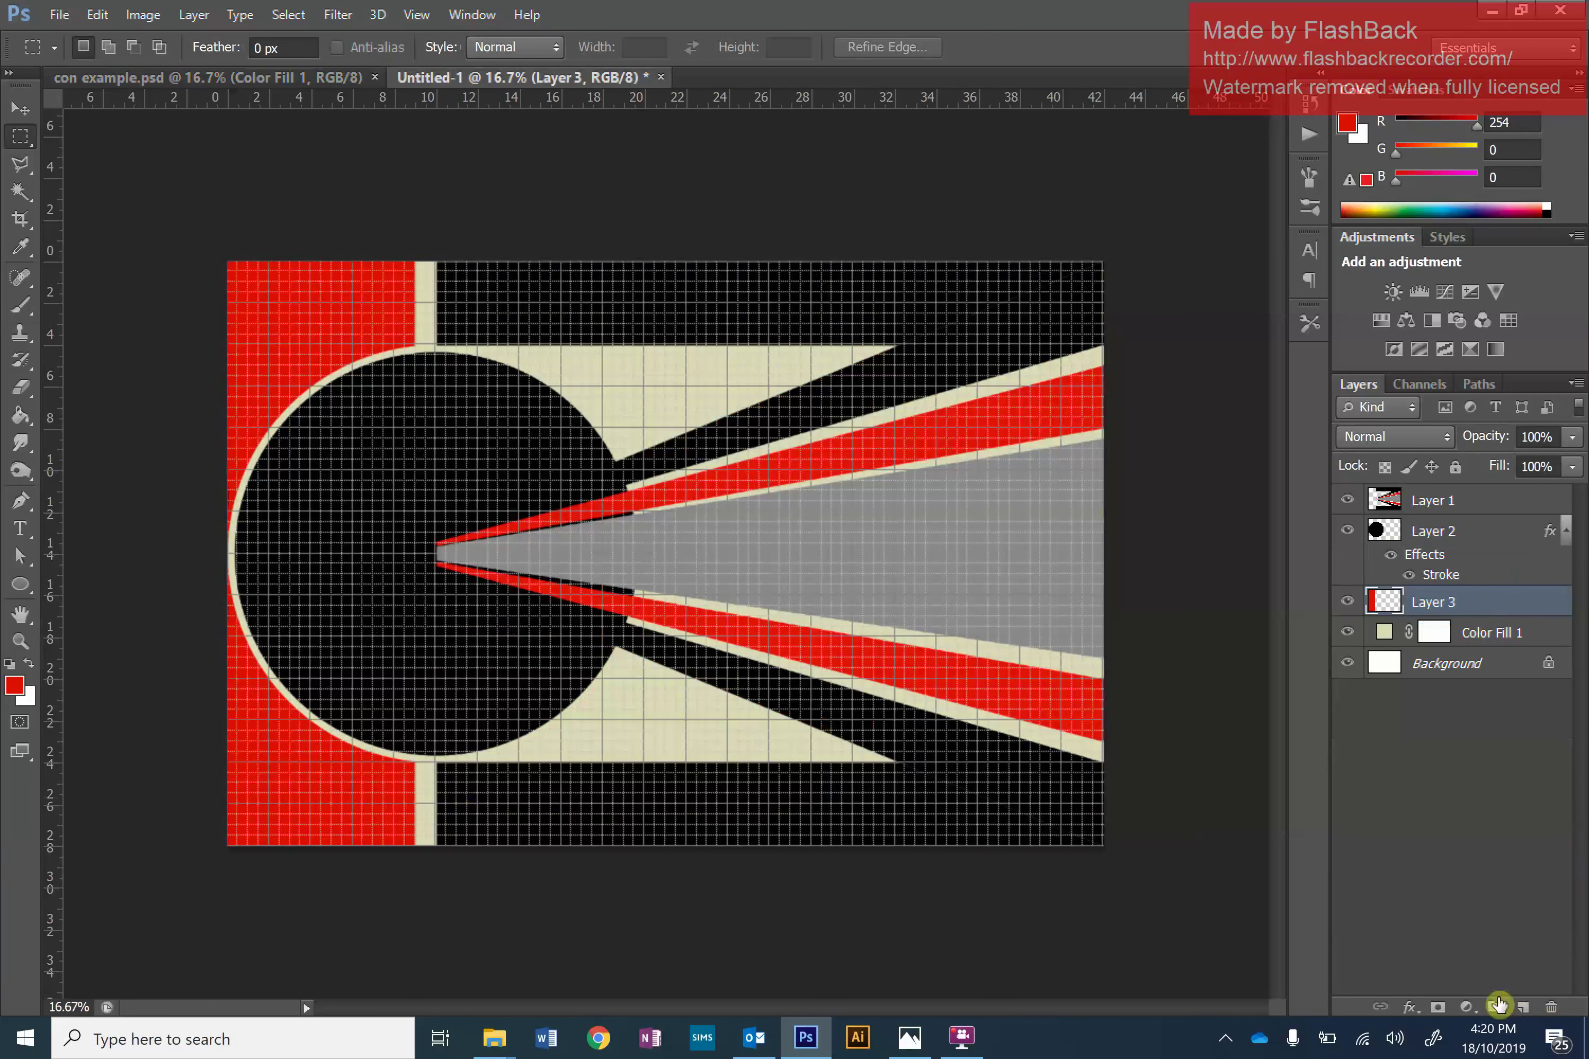
click(1523, 1008)
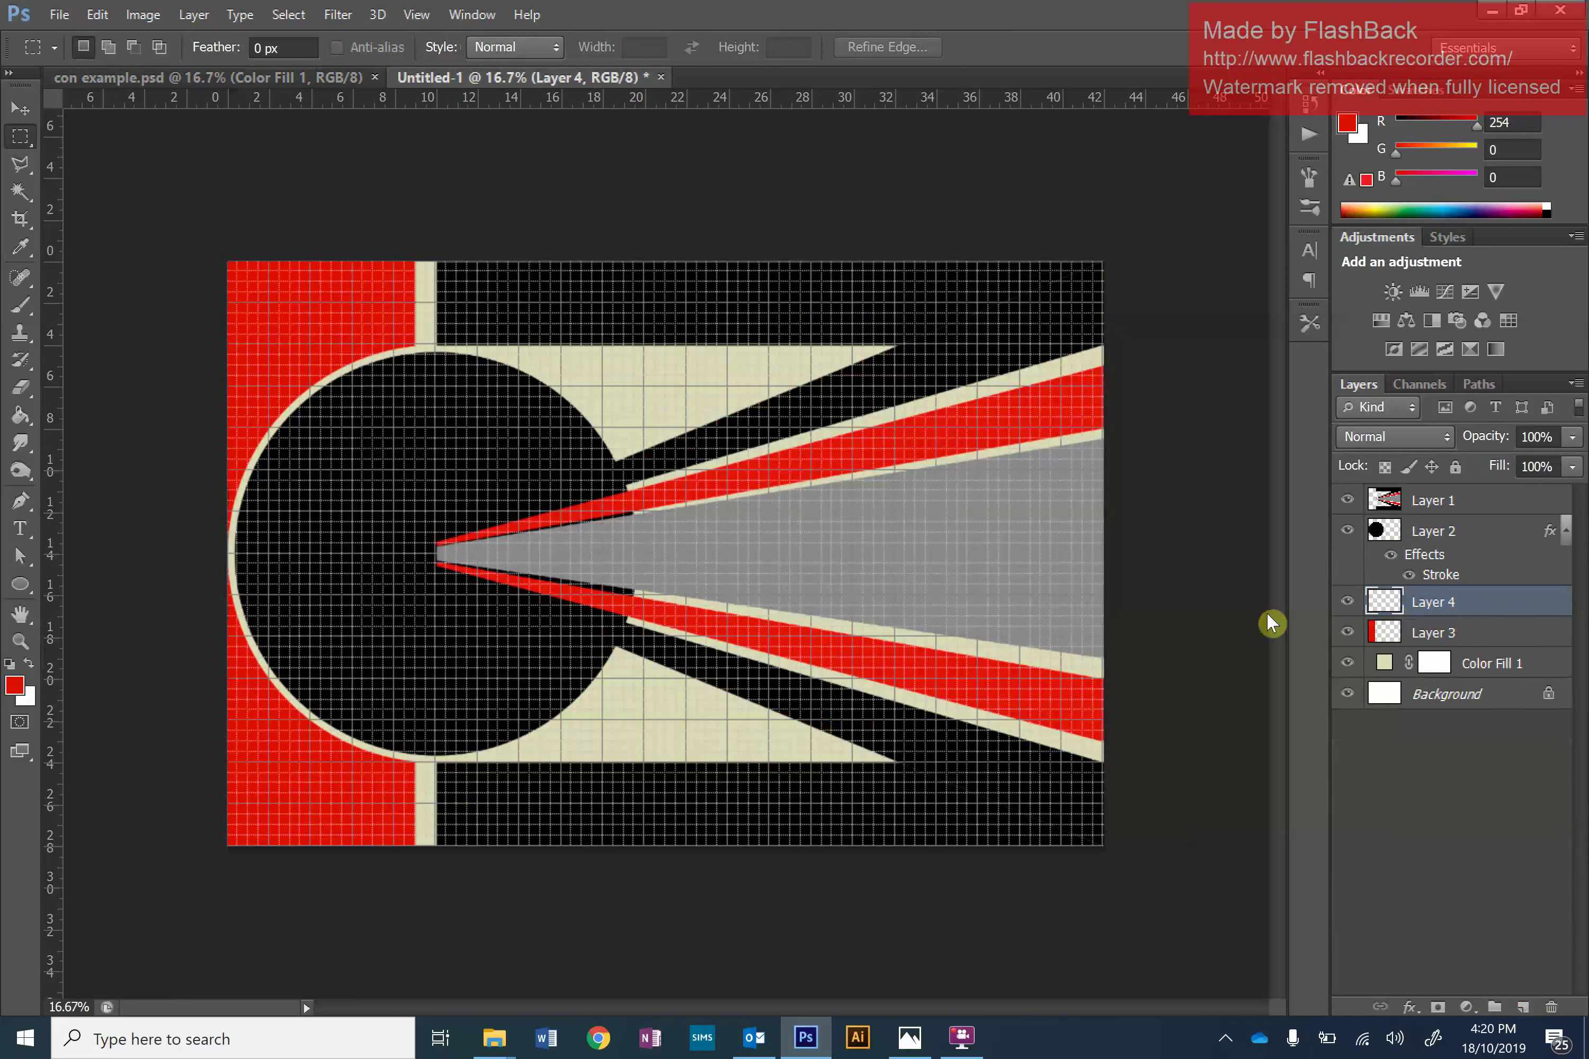
Draw a closed triangular Pen path about 19 cm wide and 6 cm high inside the lower beige wedge, extending behind the circle.
click(23, 504)
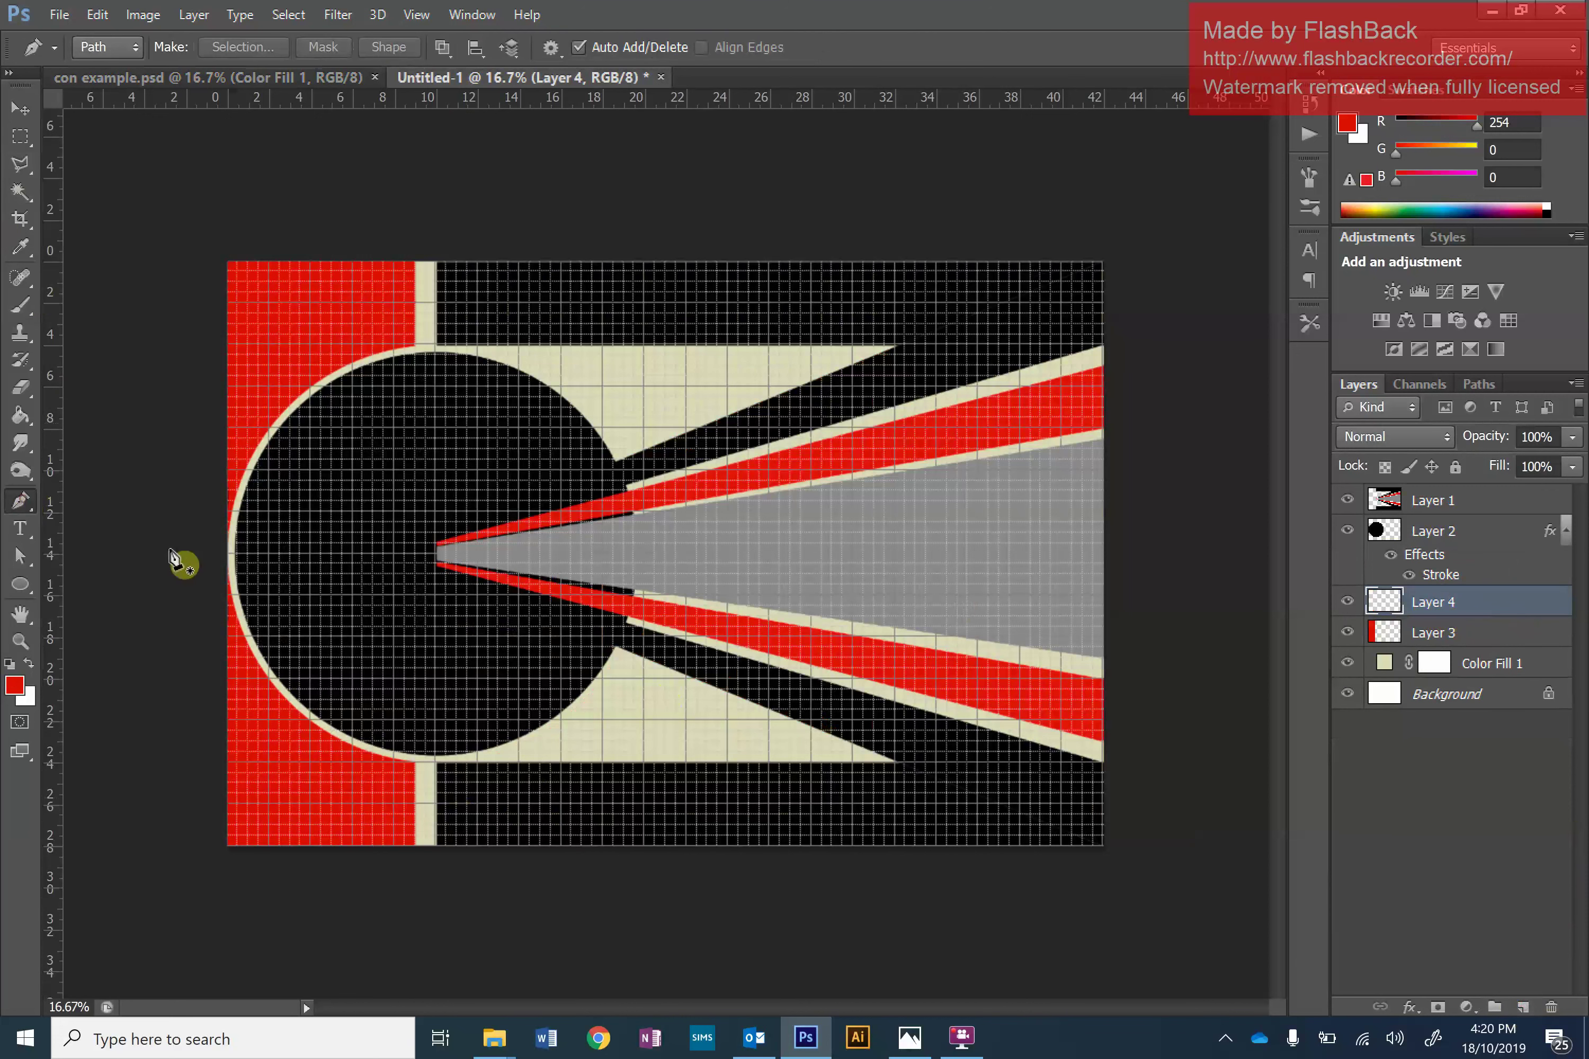
key(ctrl+plus)
key(ctrl+plus)
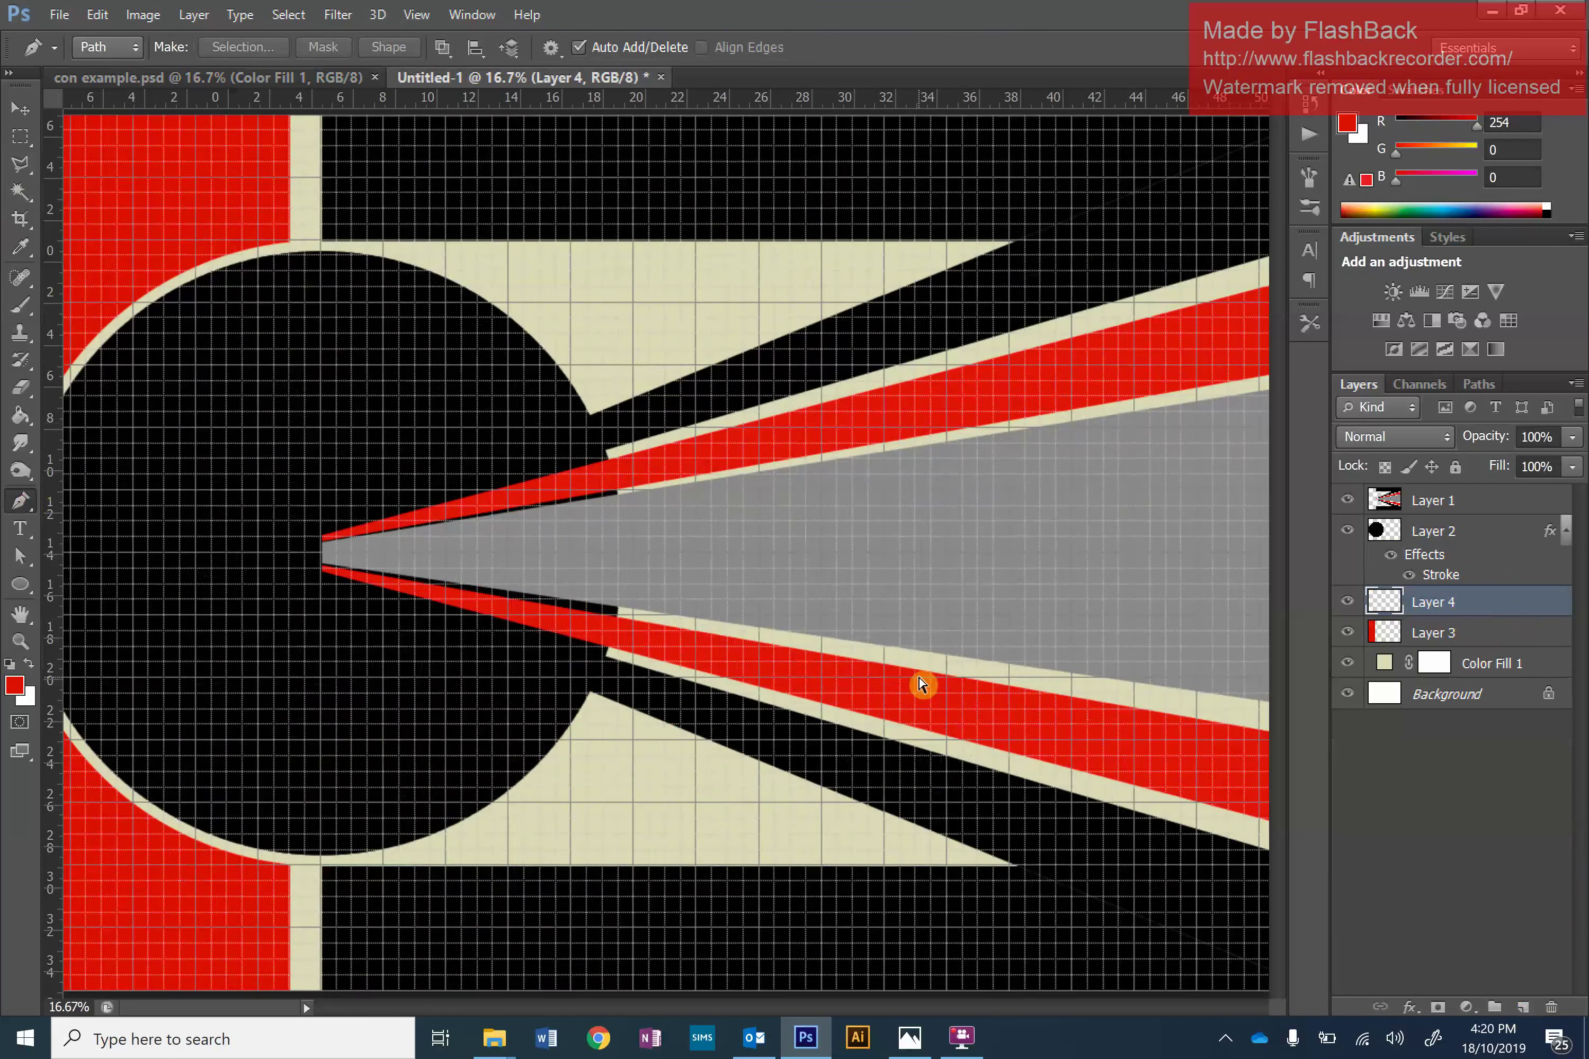
scroll(937, 684, down, 2)
scroll(932, 710, down, 2)
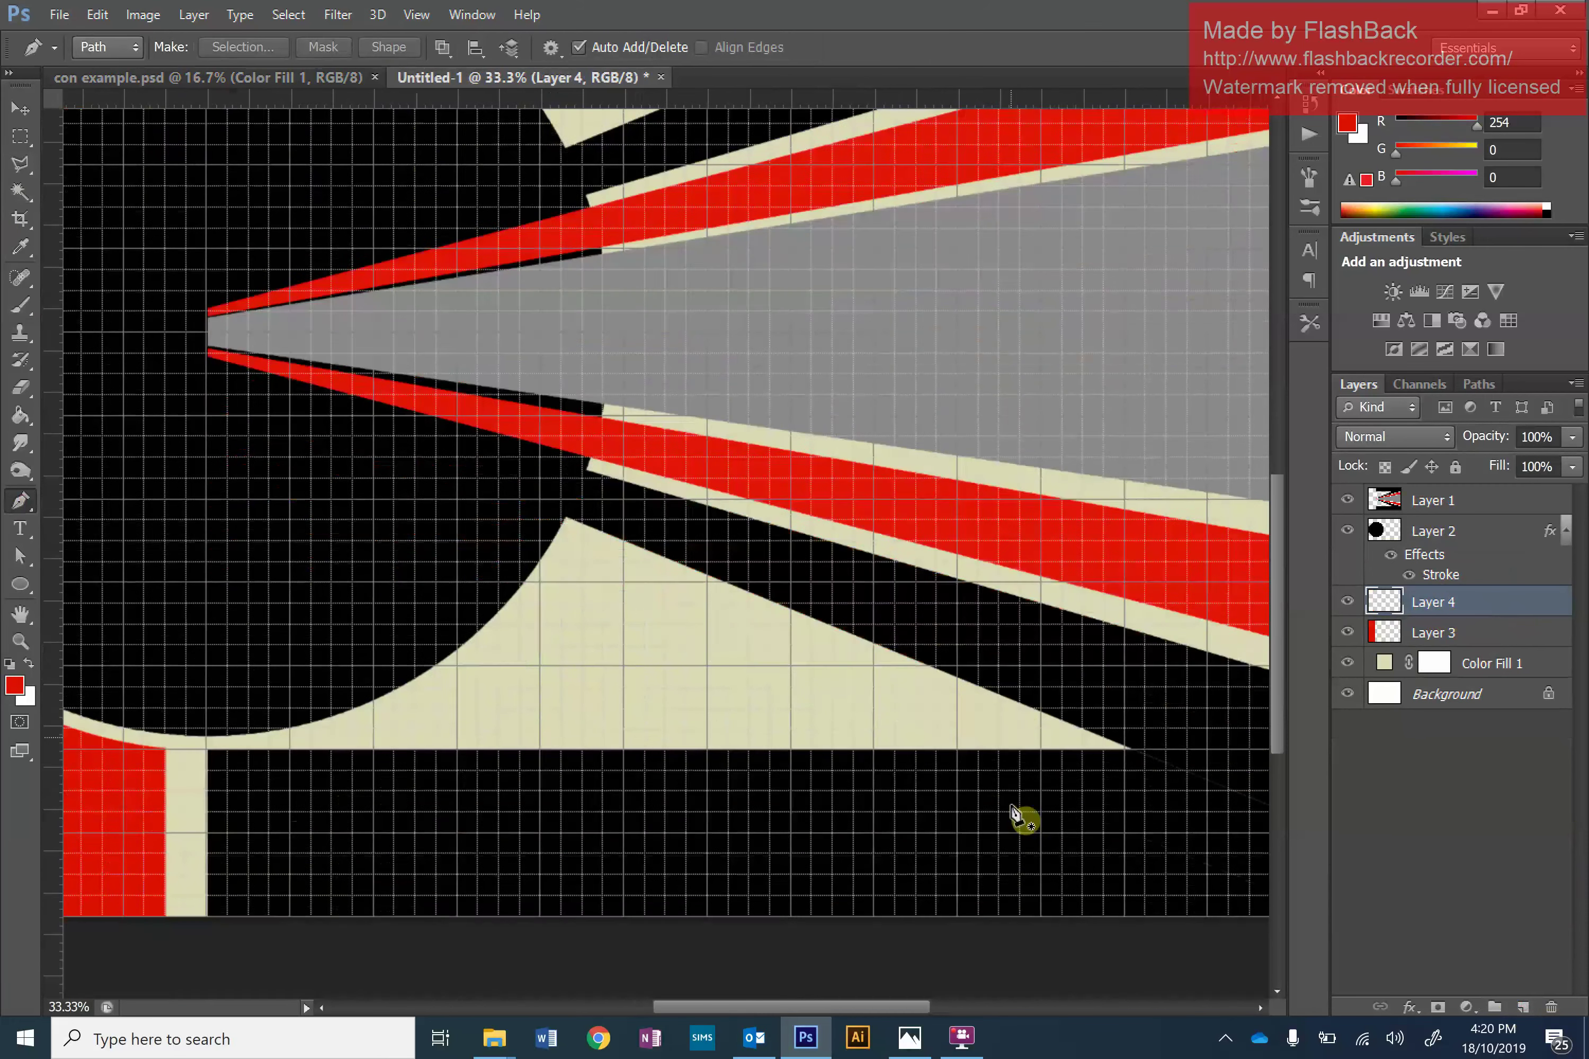
click(1041, 730)
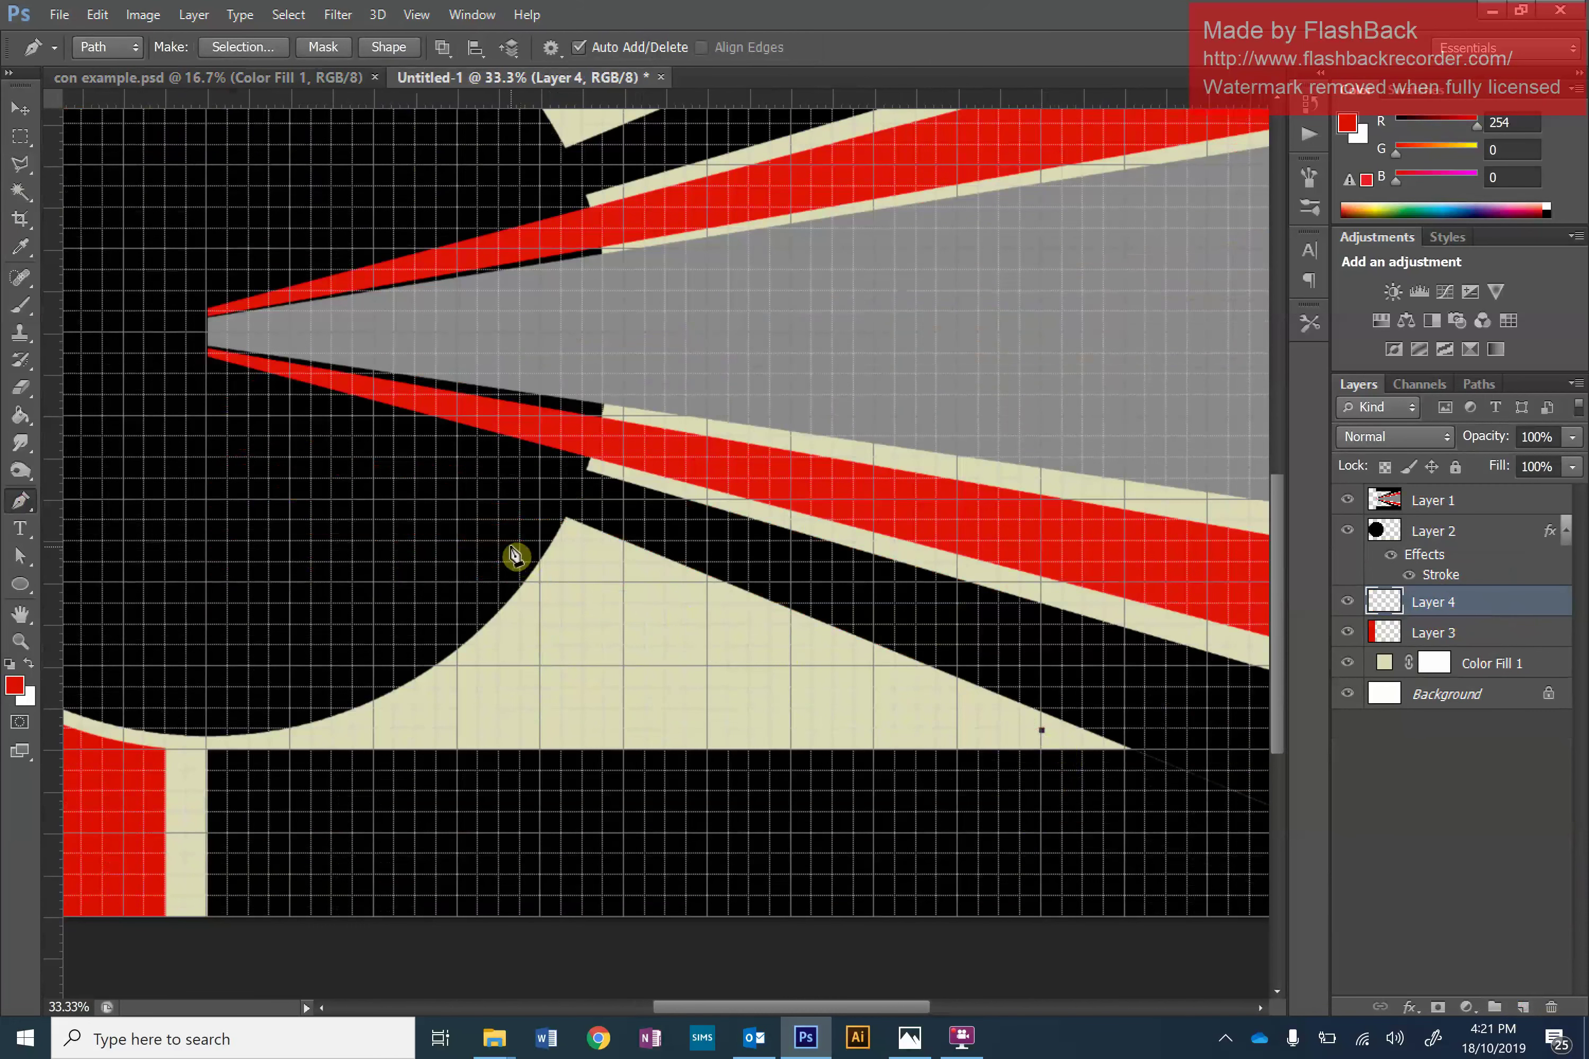
click(437, 479)
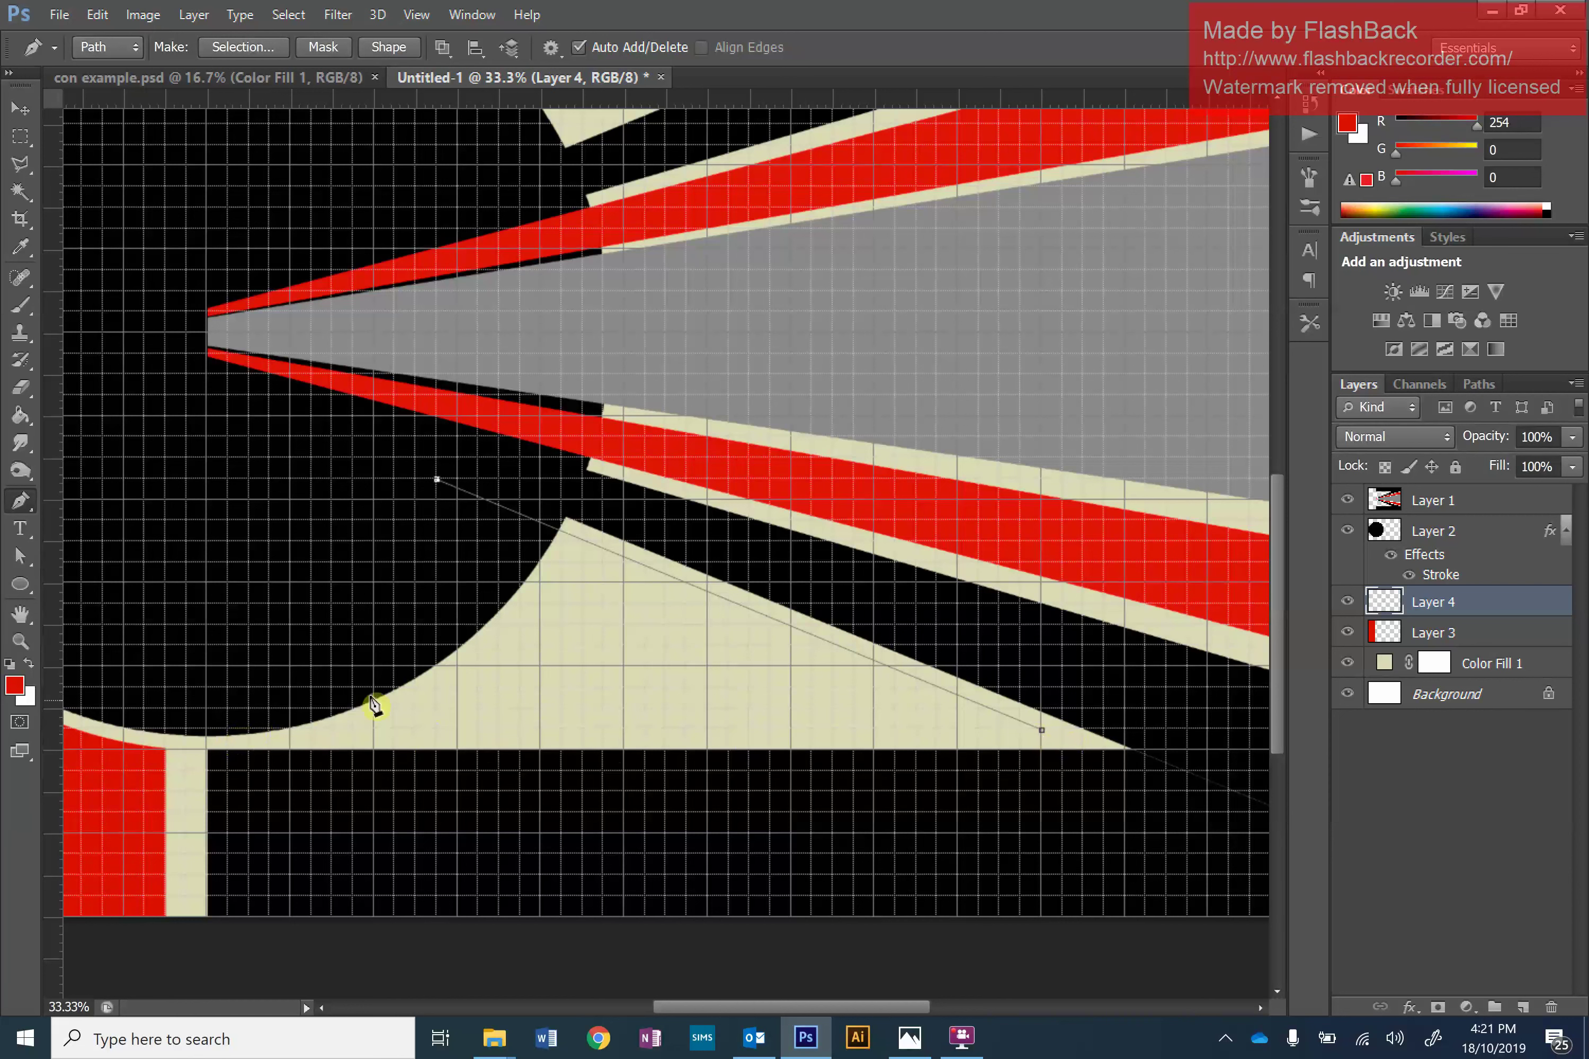
click(250, 730)
click(1043, 731)
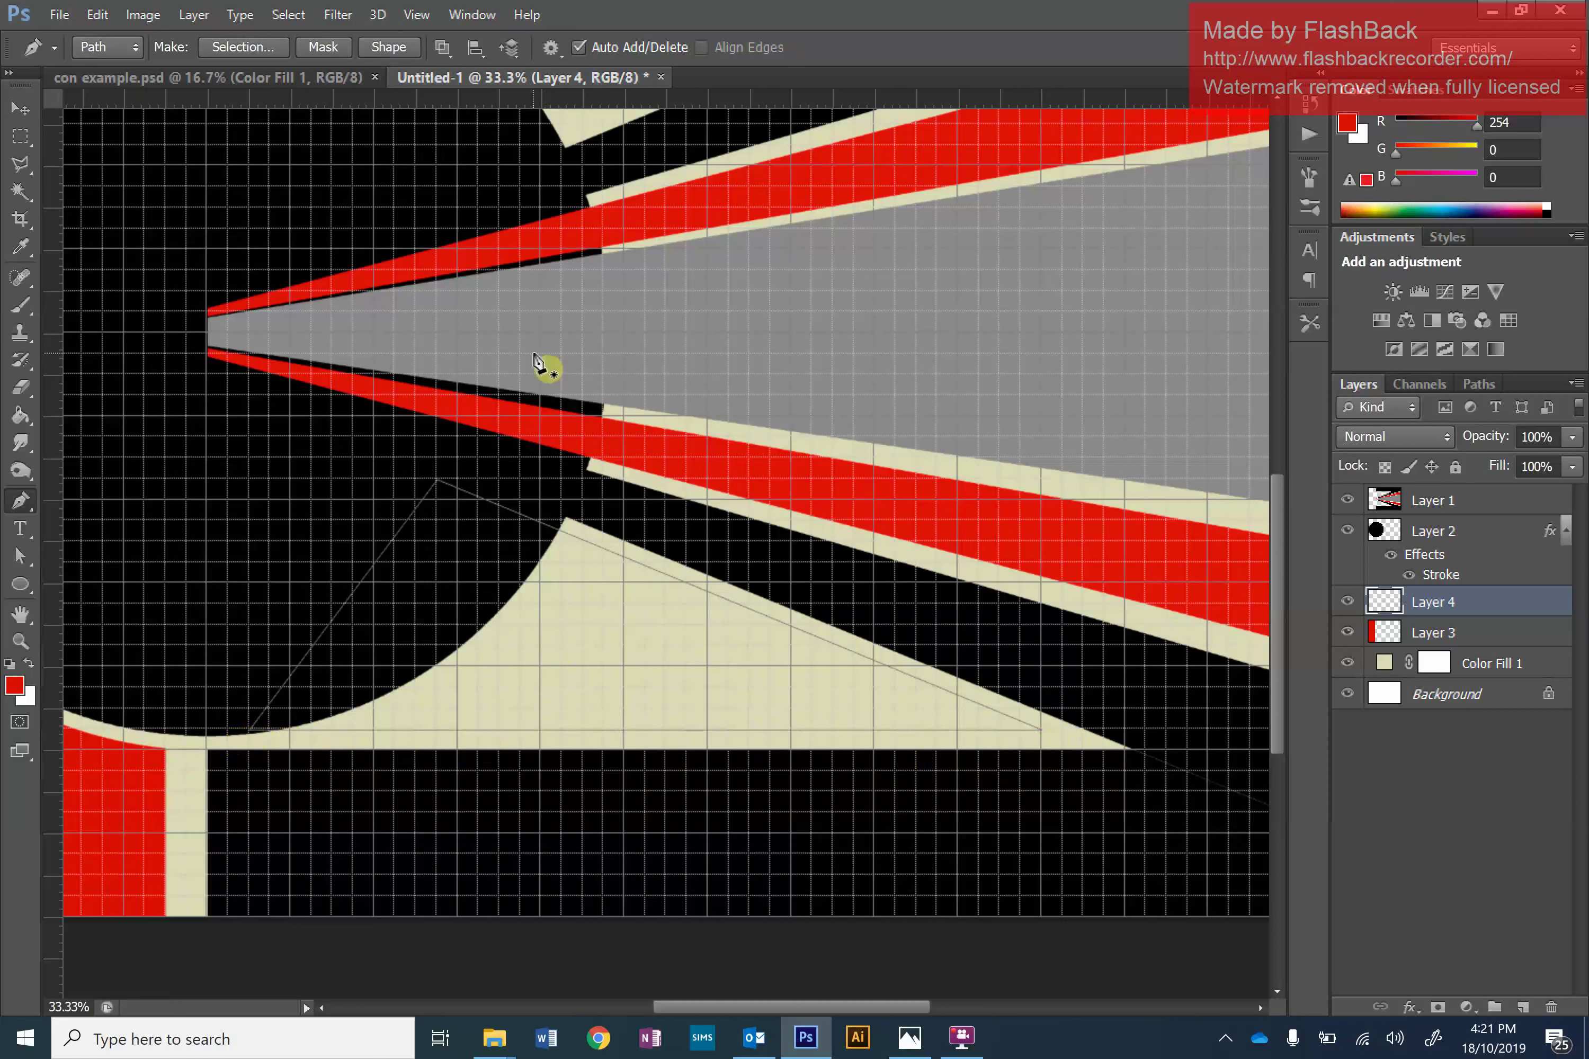
Convert the triangular path to a selection with 0 px feather, fill it with red using the Paint Bucket and clear the selection.
click(254, 61)
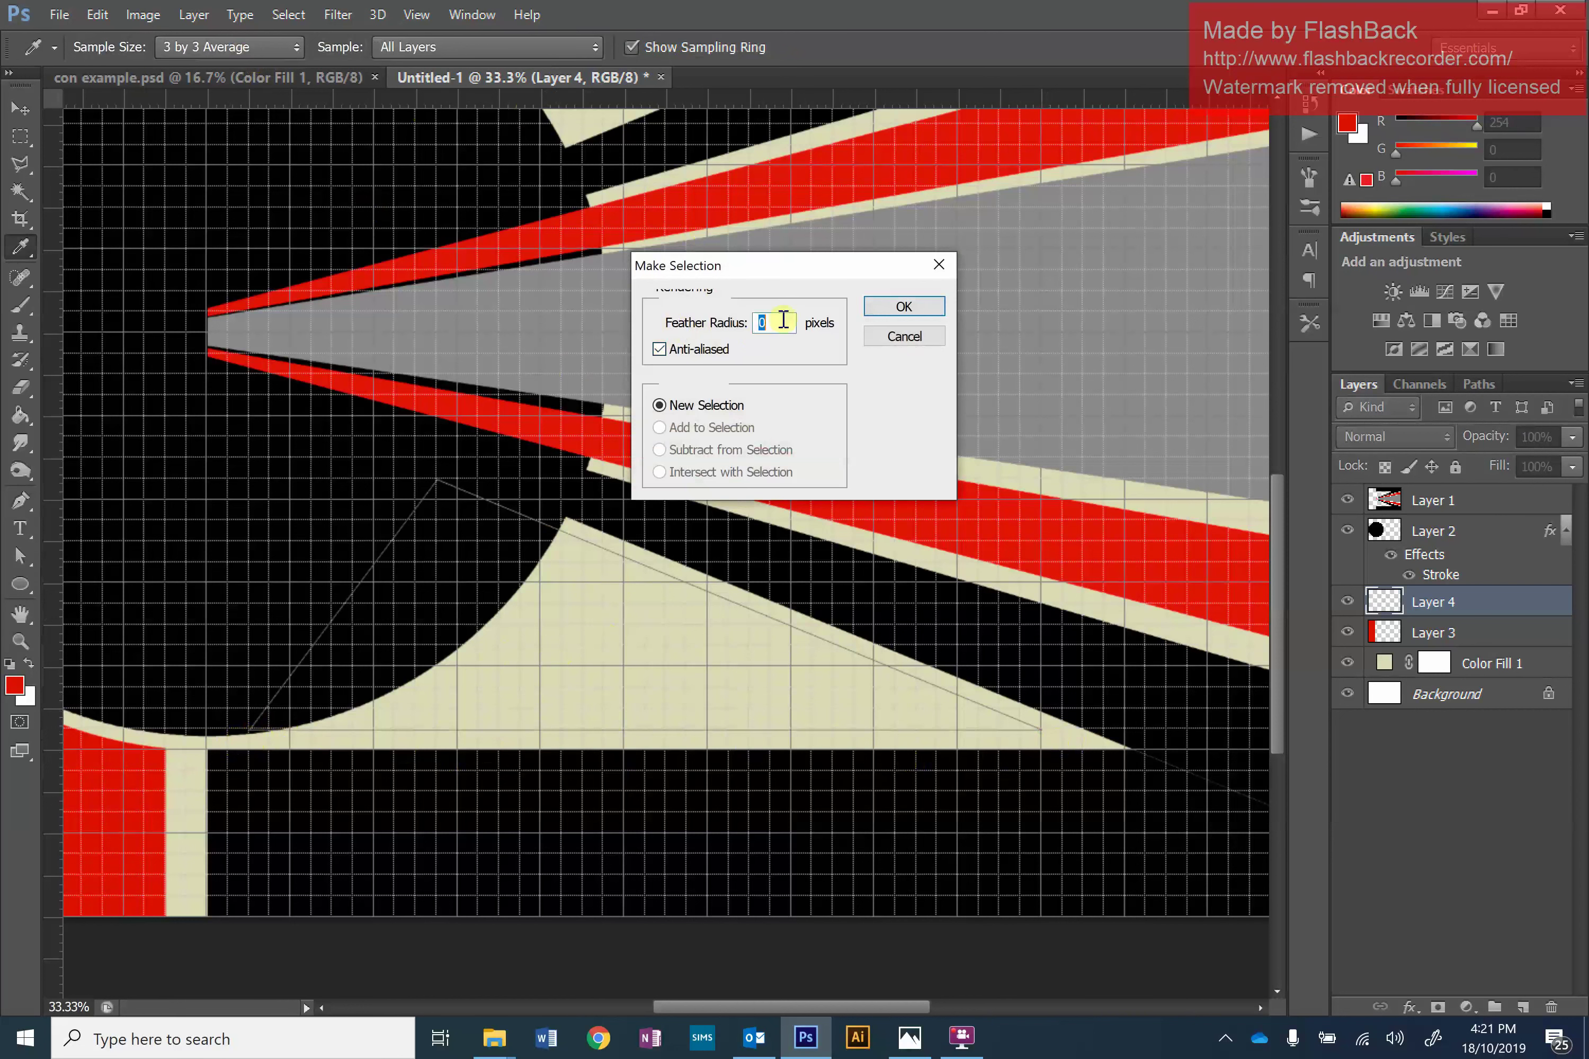
click(903, 308)
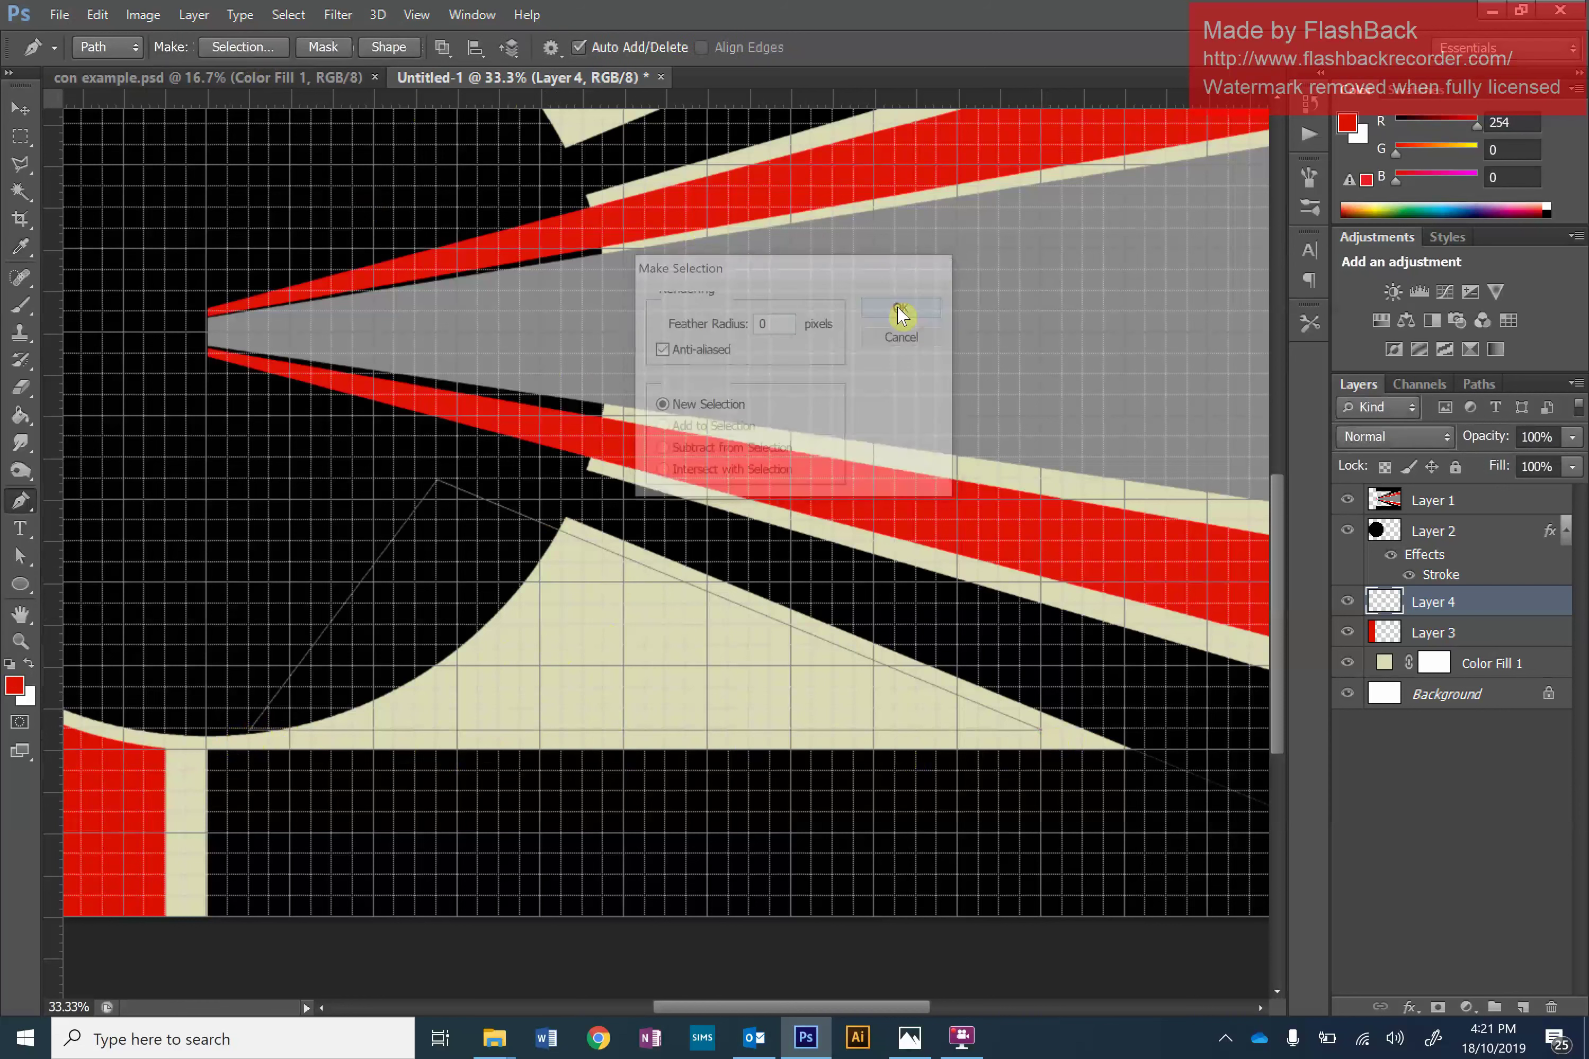
click(20, 415)
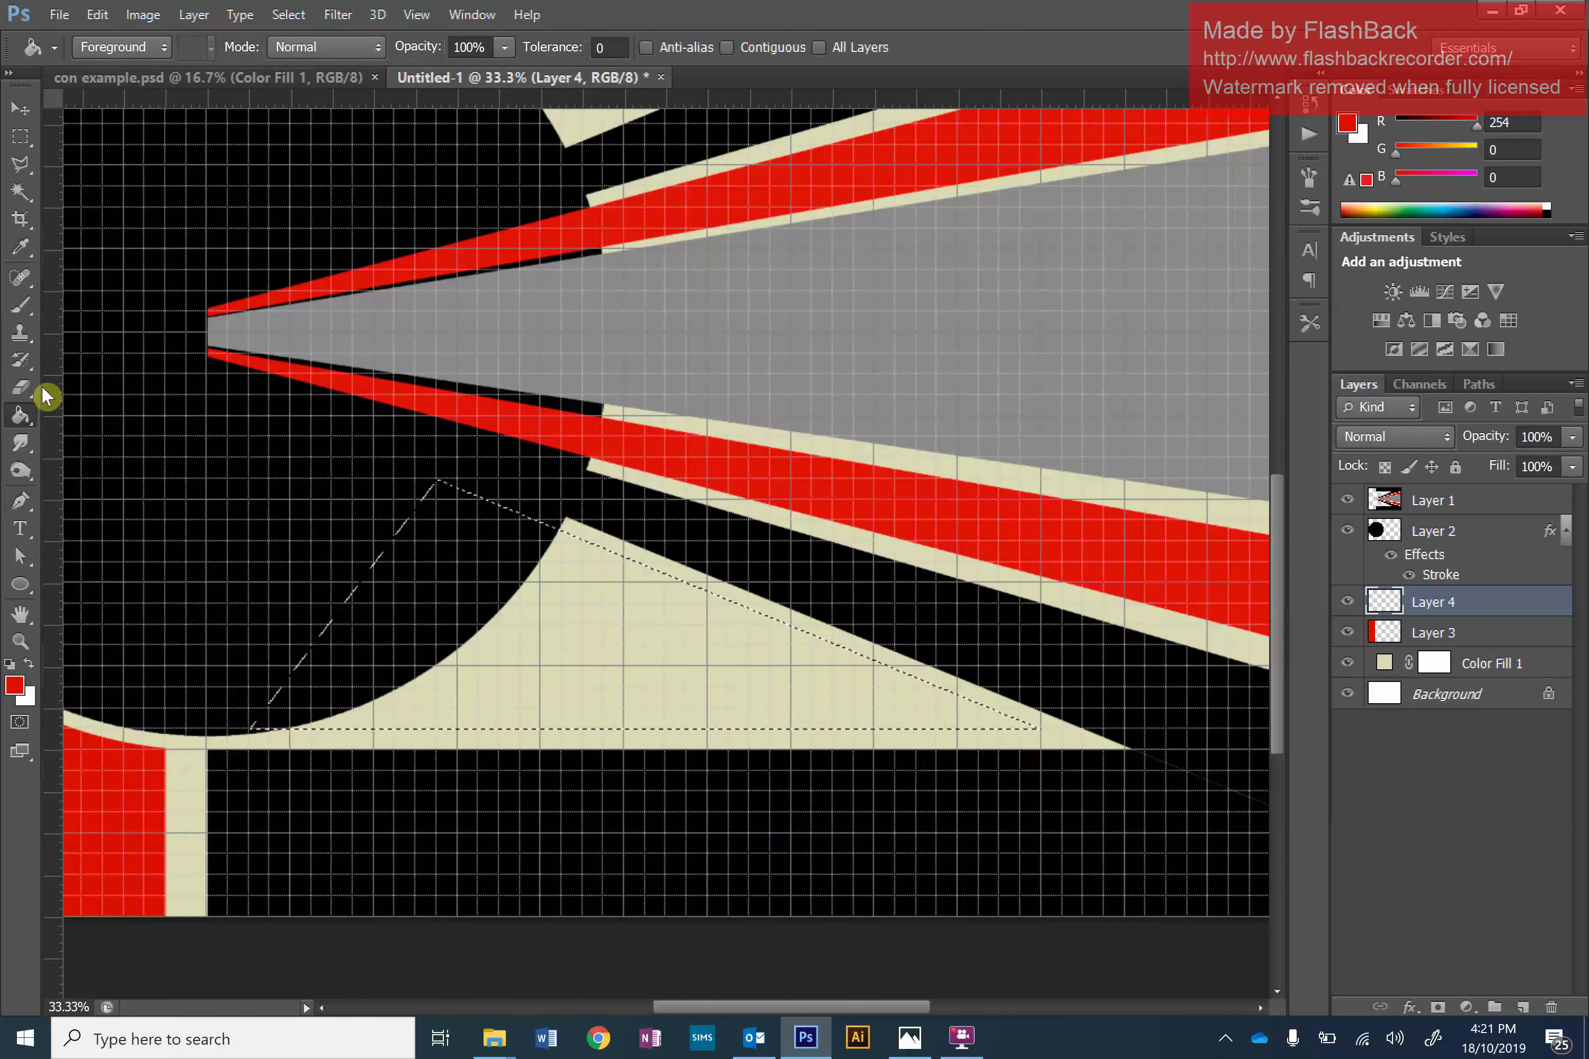
click(630, 615)
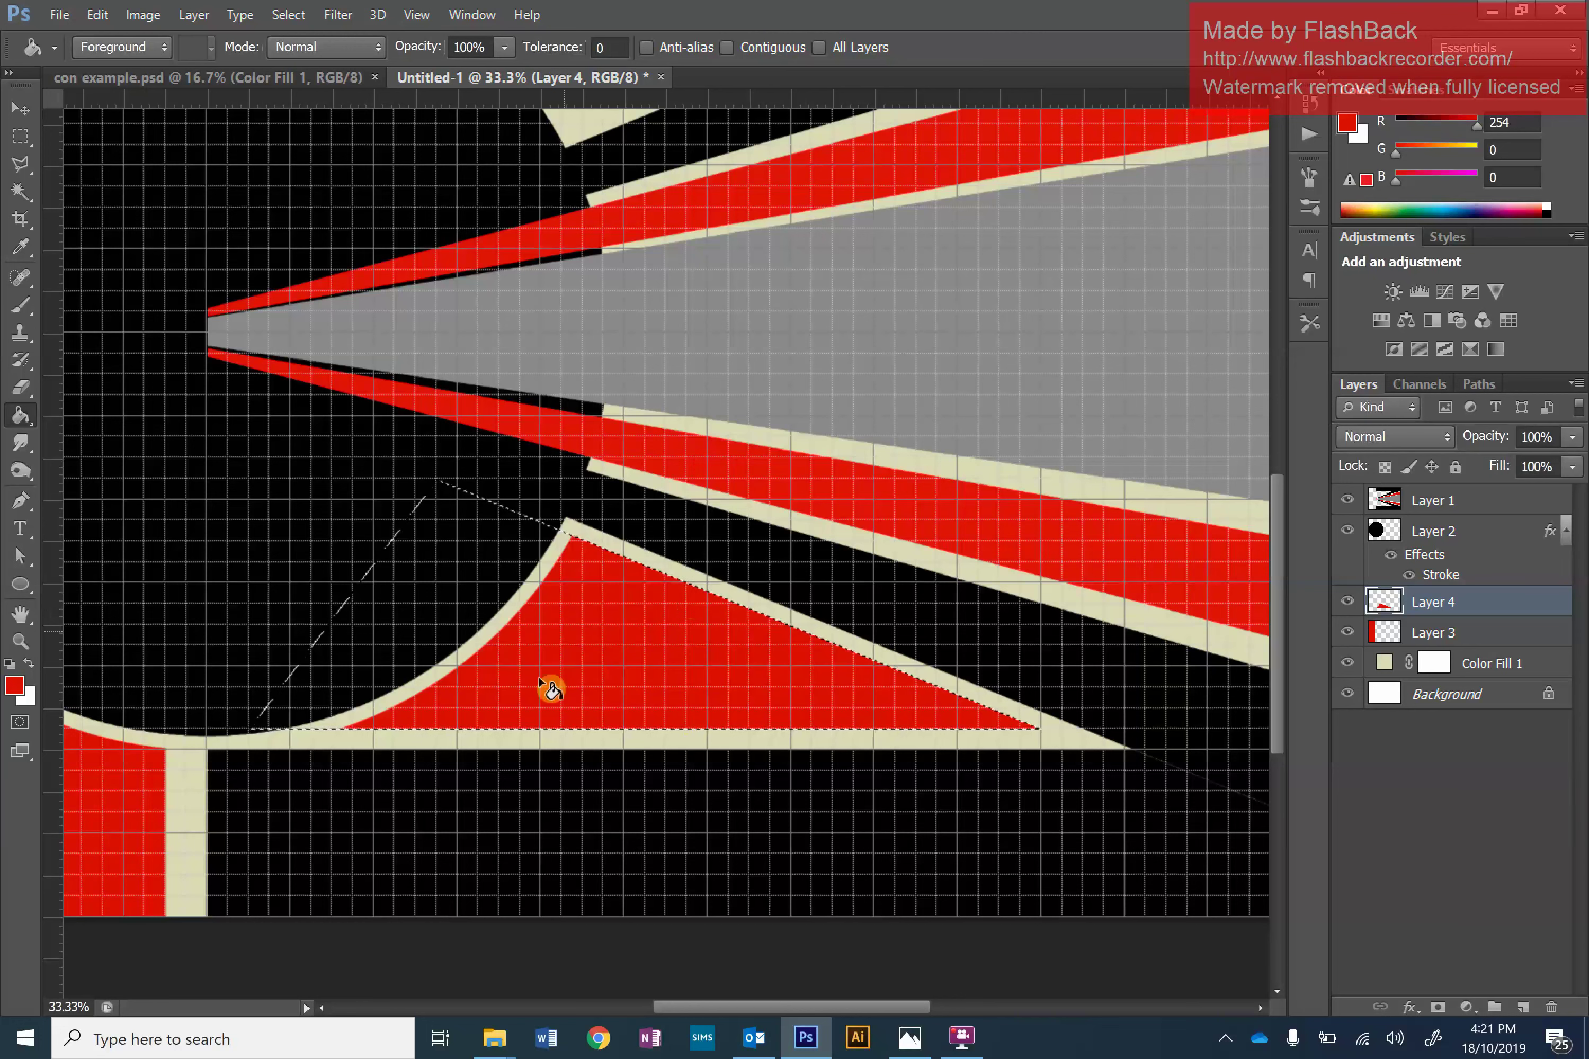
click(21, 136)
click(632, 344)
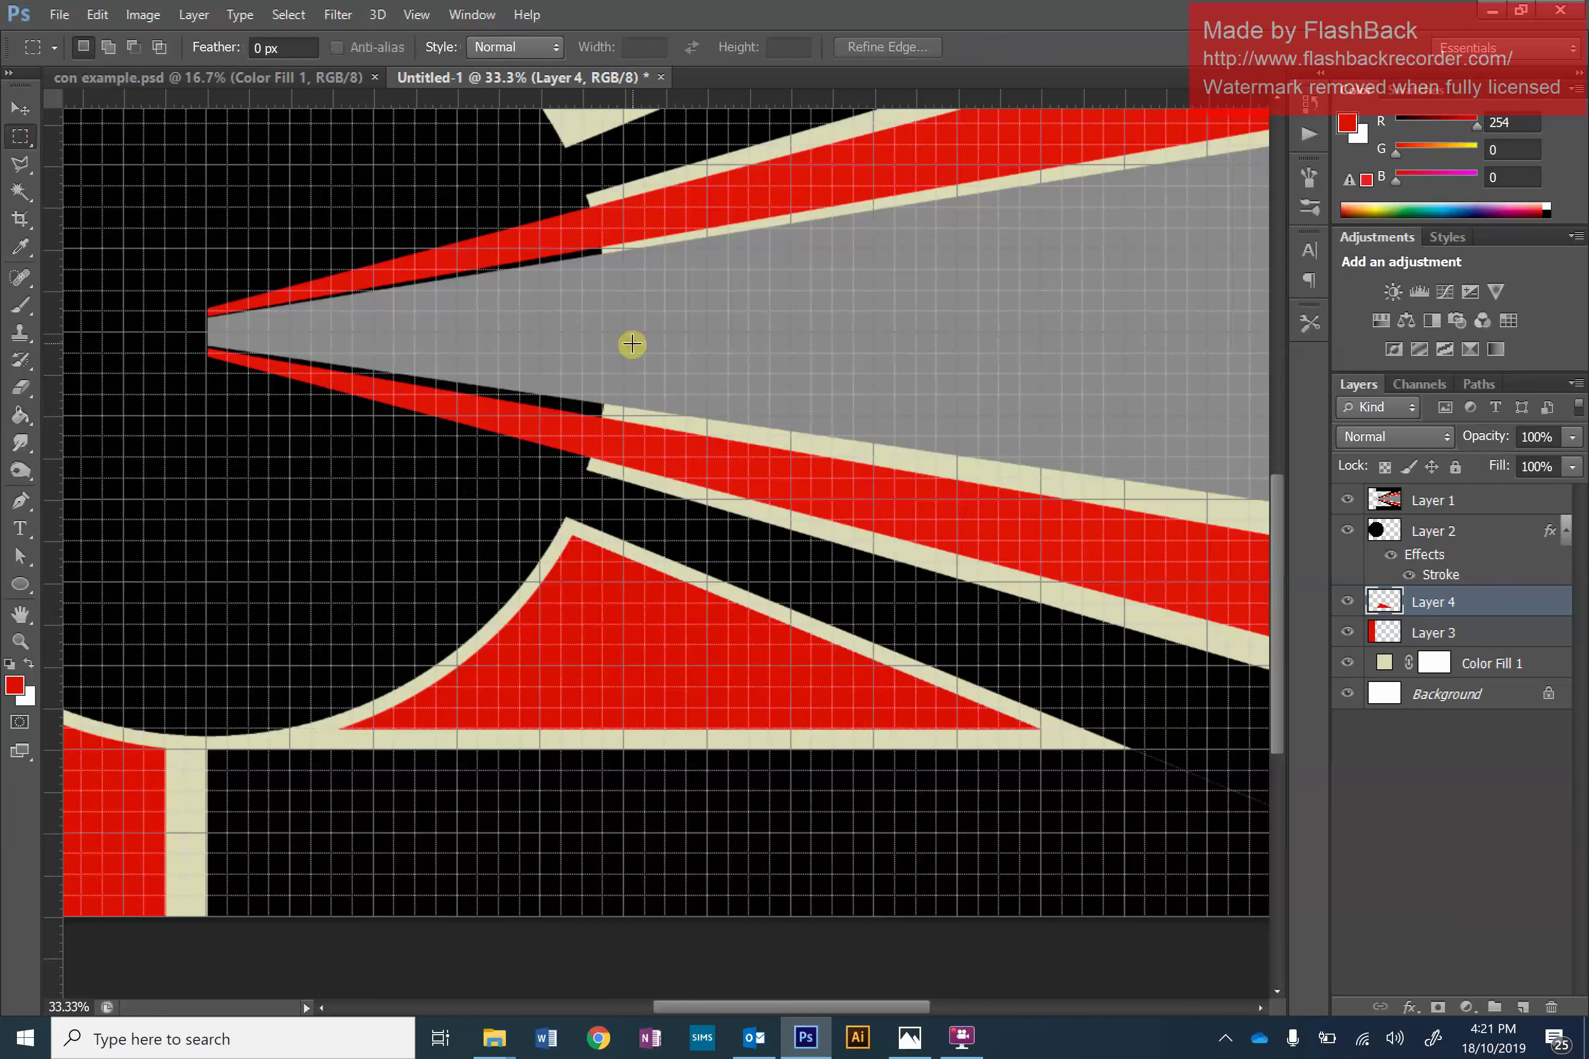
Duplicate the lower red wedge's layer within Untitled-1 under the name Layer 4 copy.
key(ctrl+minus)
key(ctrl+minus)
key(ctrl+minus)
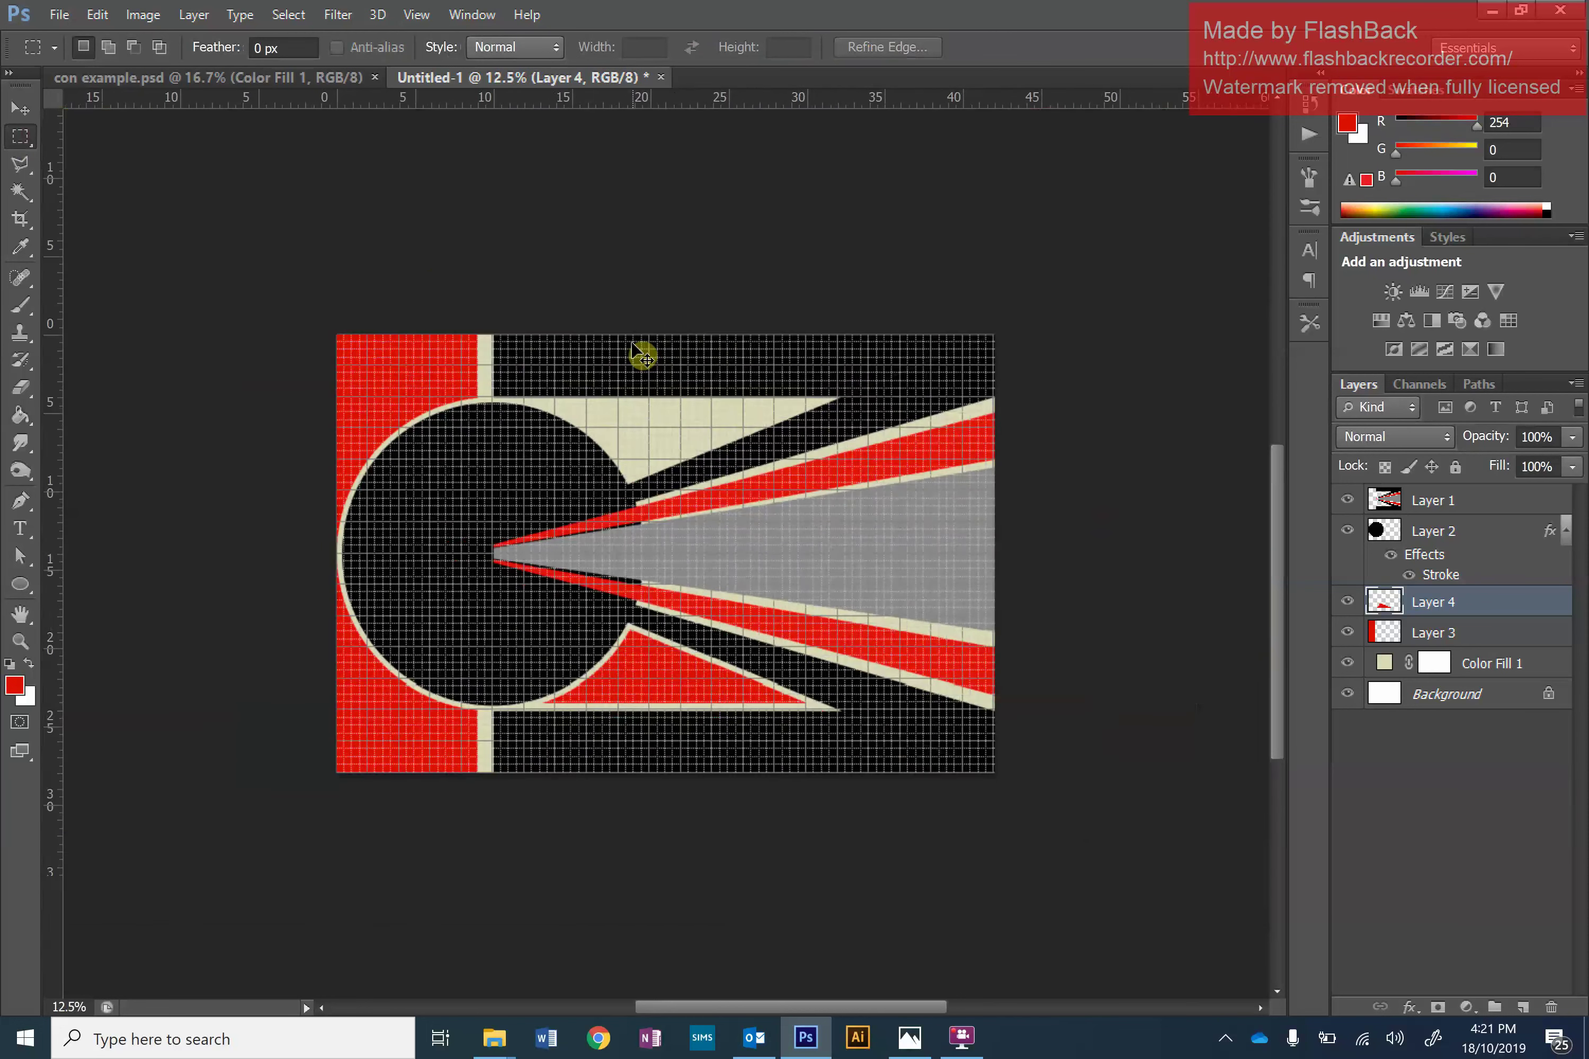
key(ctrl+plus)
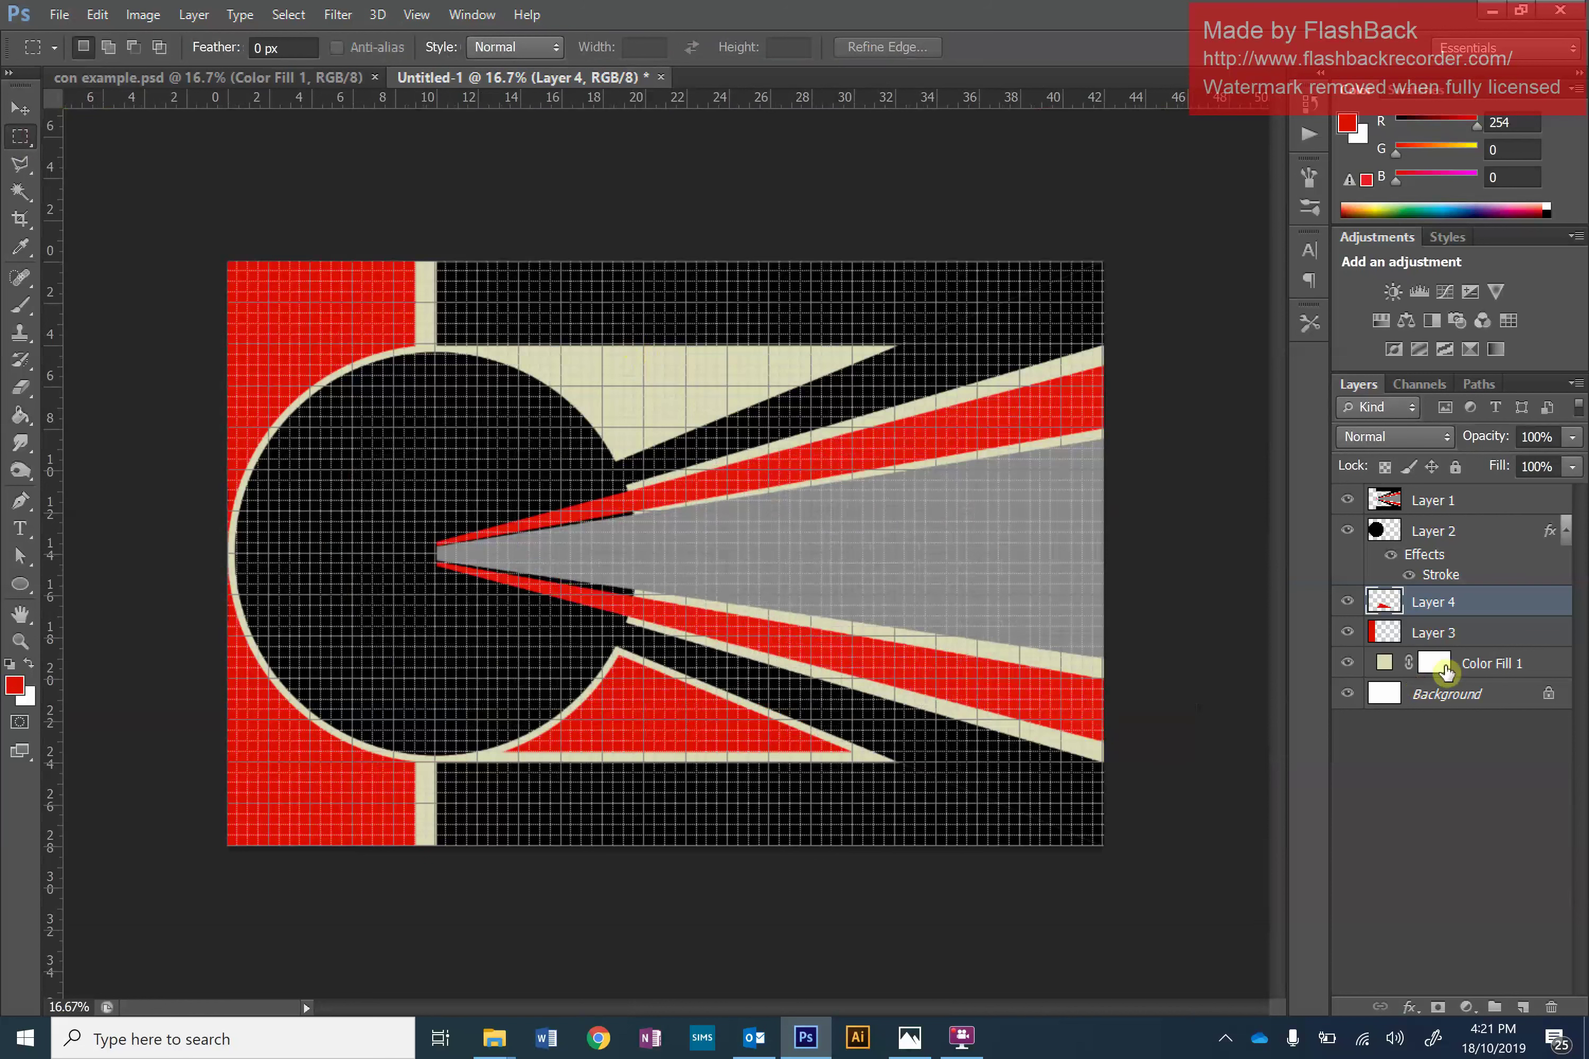
right_click(1442, 606)
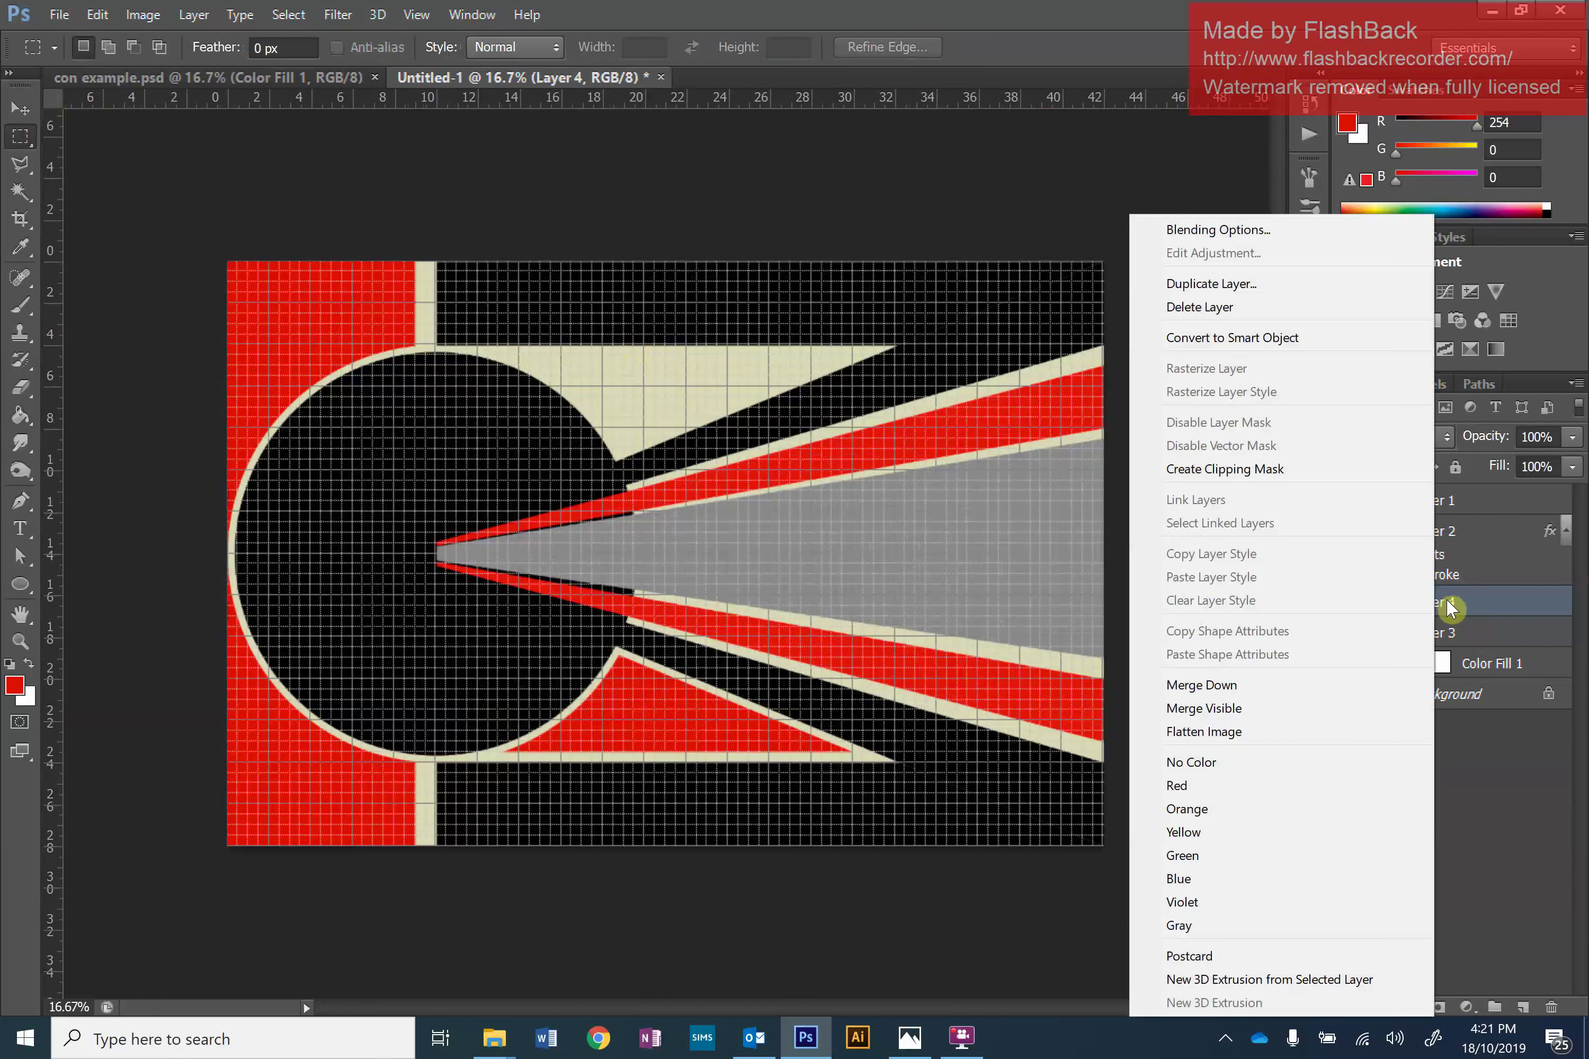
click(1241, 288)
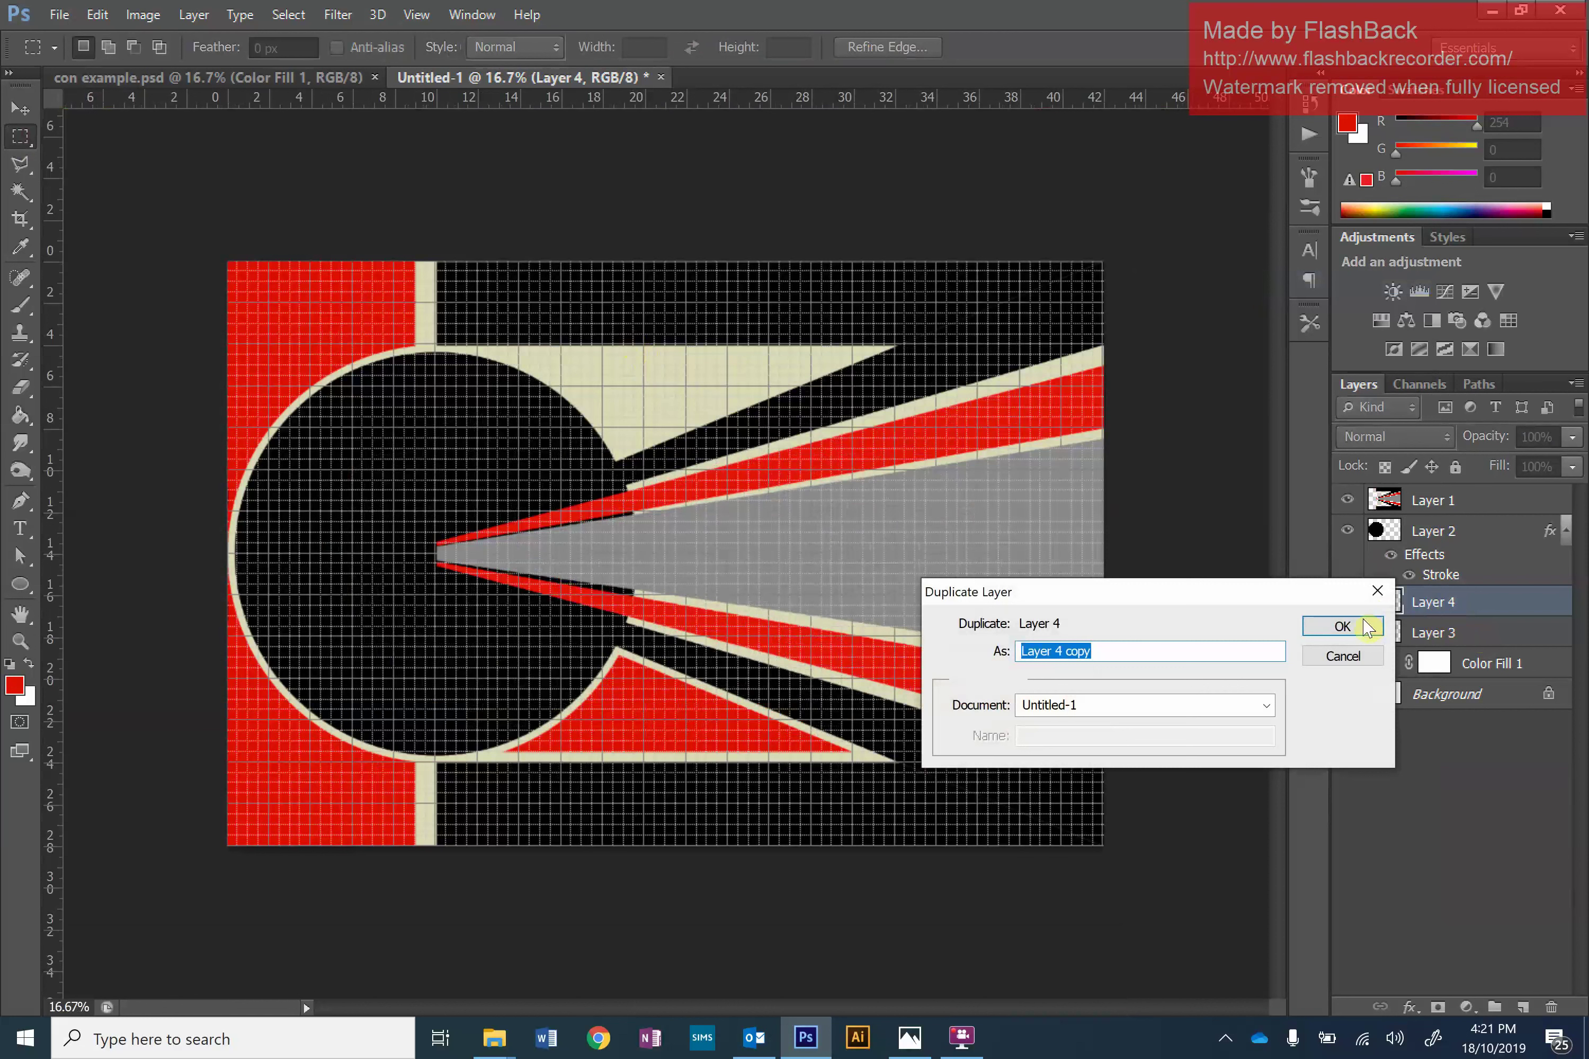
click(1342, 626)
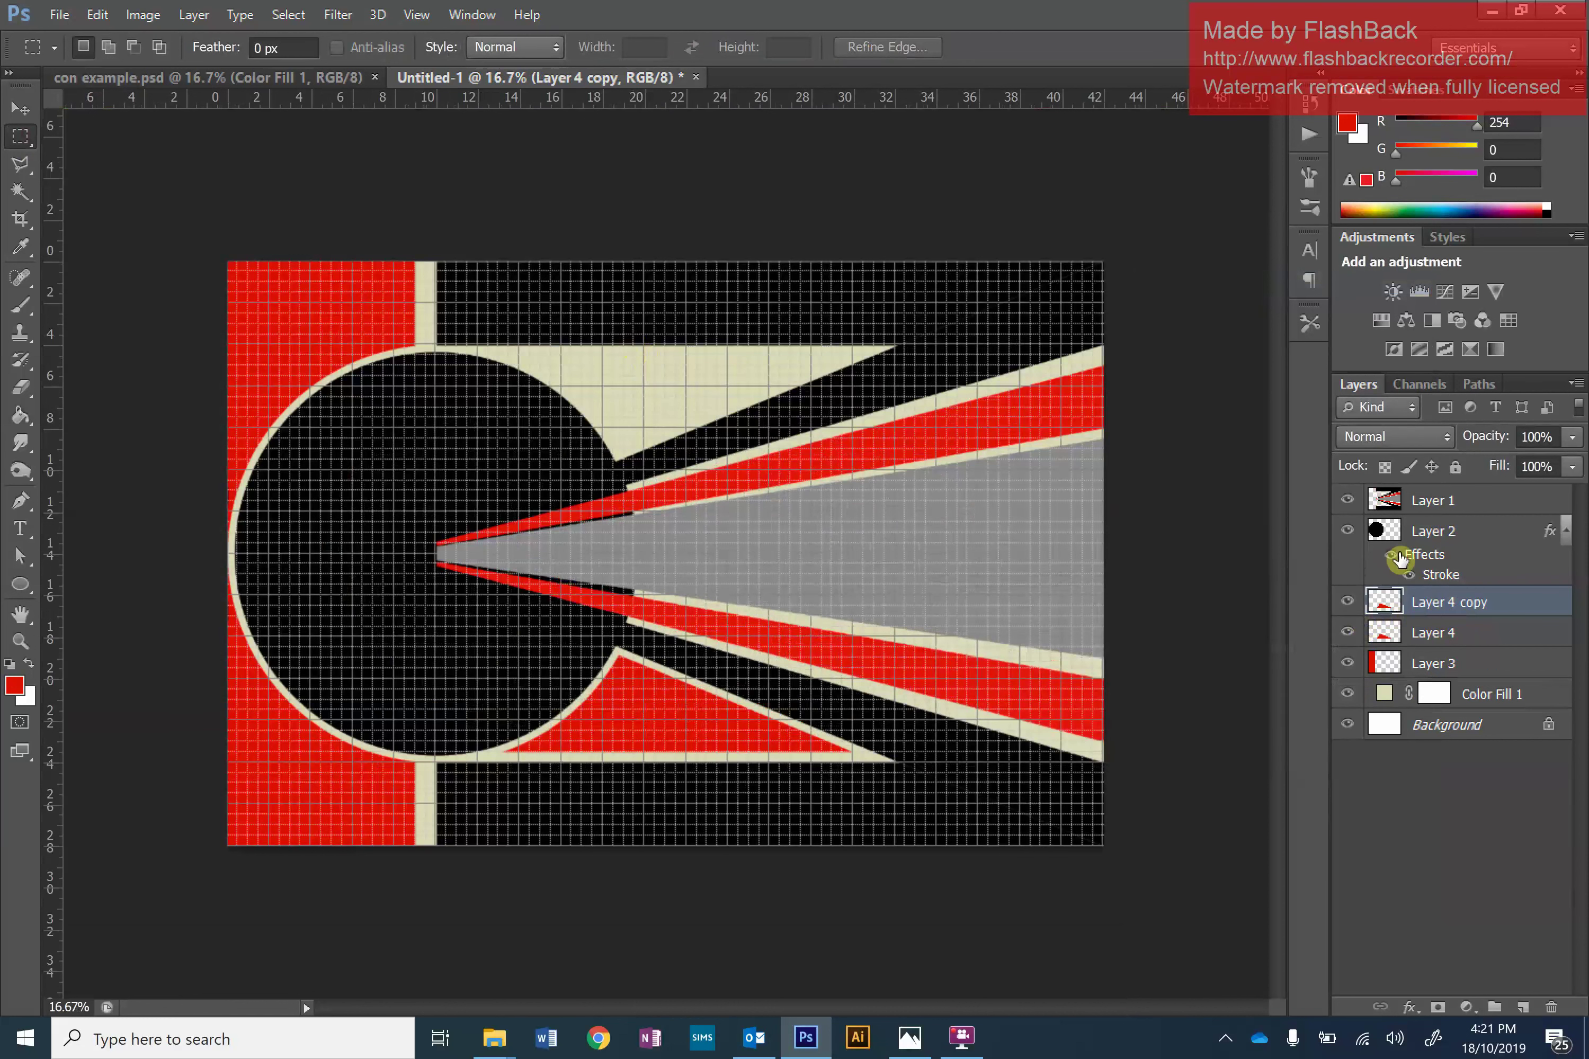
Flip the duplicated red wedge vertically with a height of -100% and place it inside the upper beige wedge at X 2421.50 px, Y 885.00 px.
key(ctrl+t)
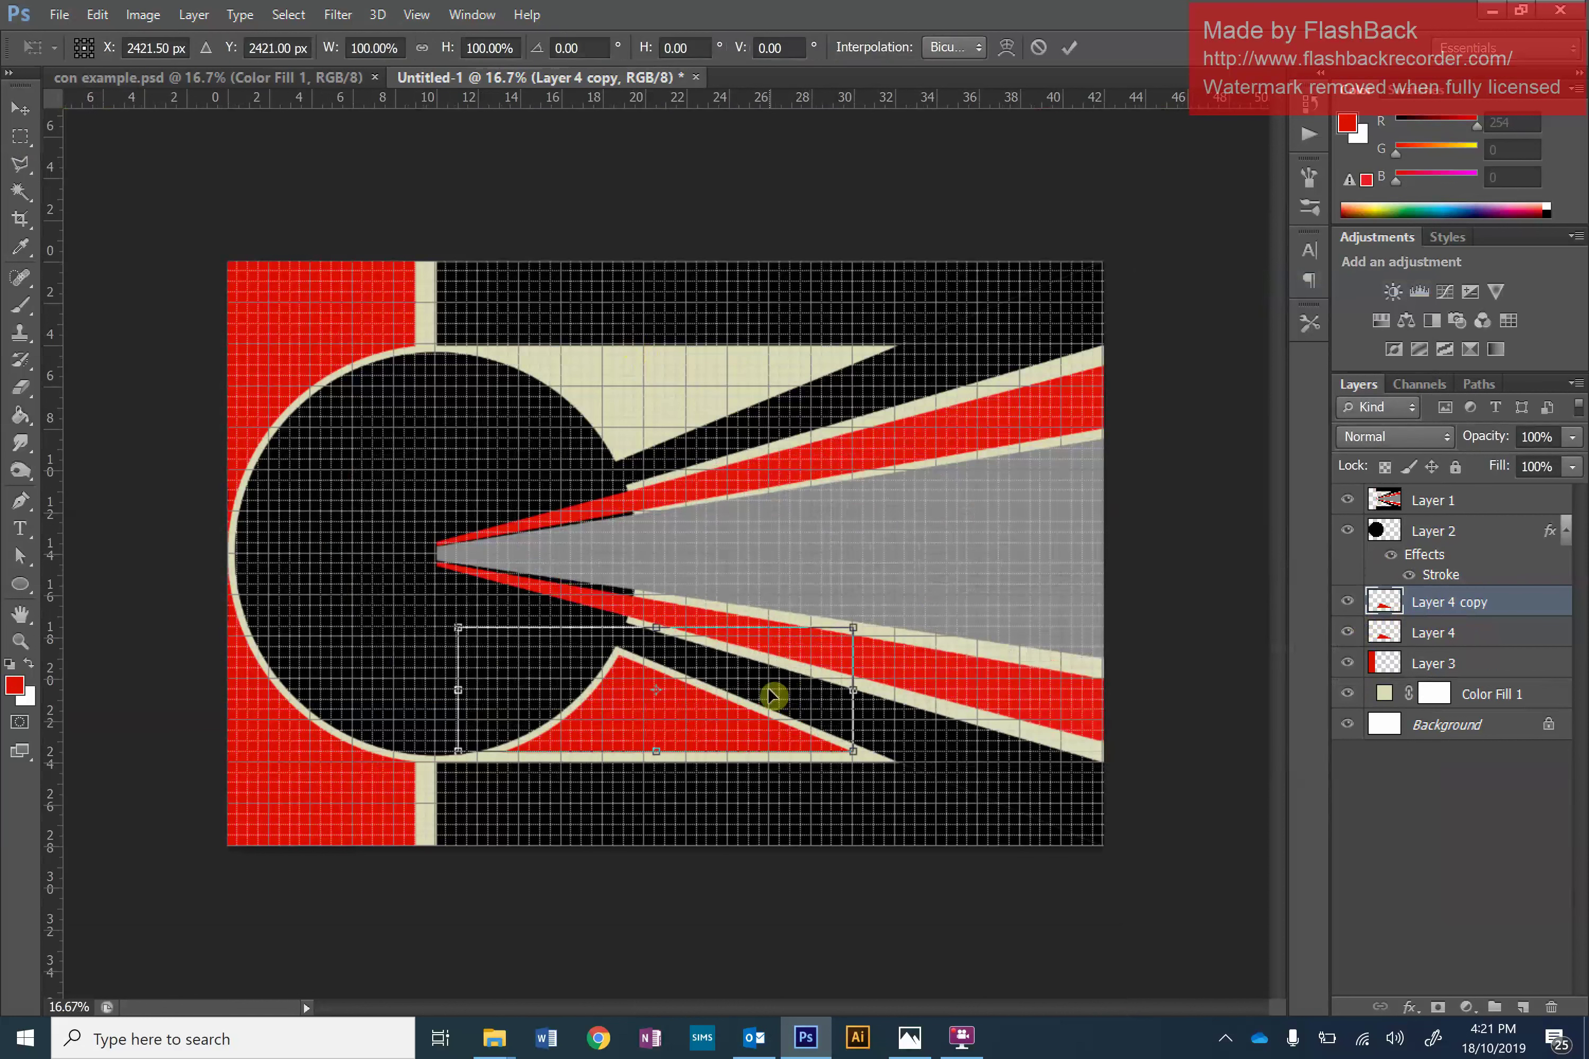
drag(706, 725, 729, 449)
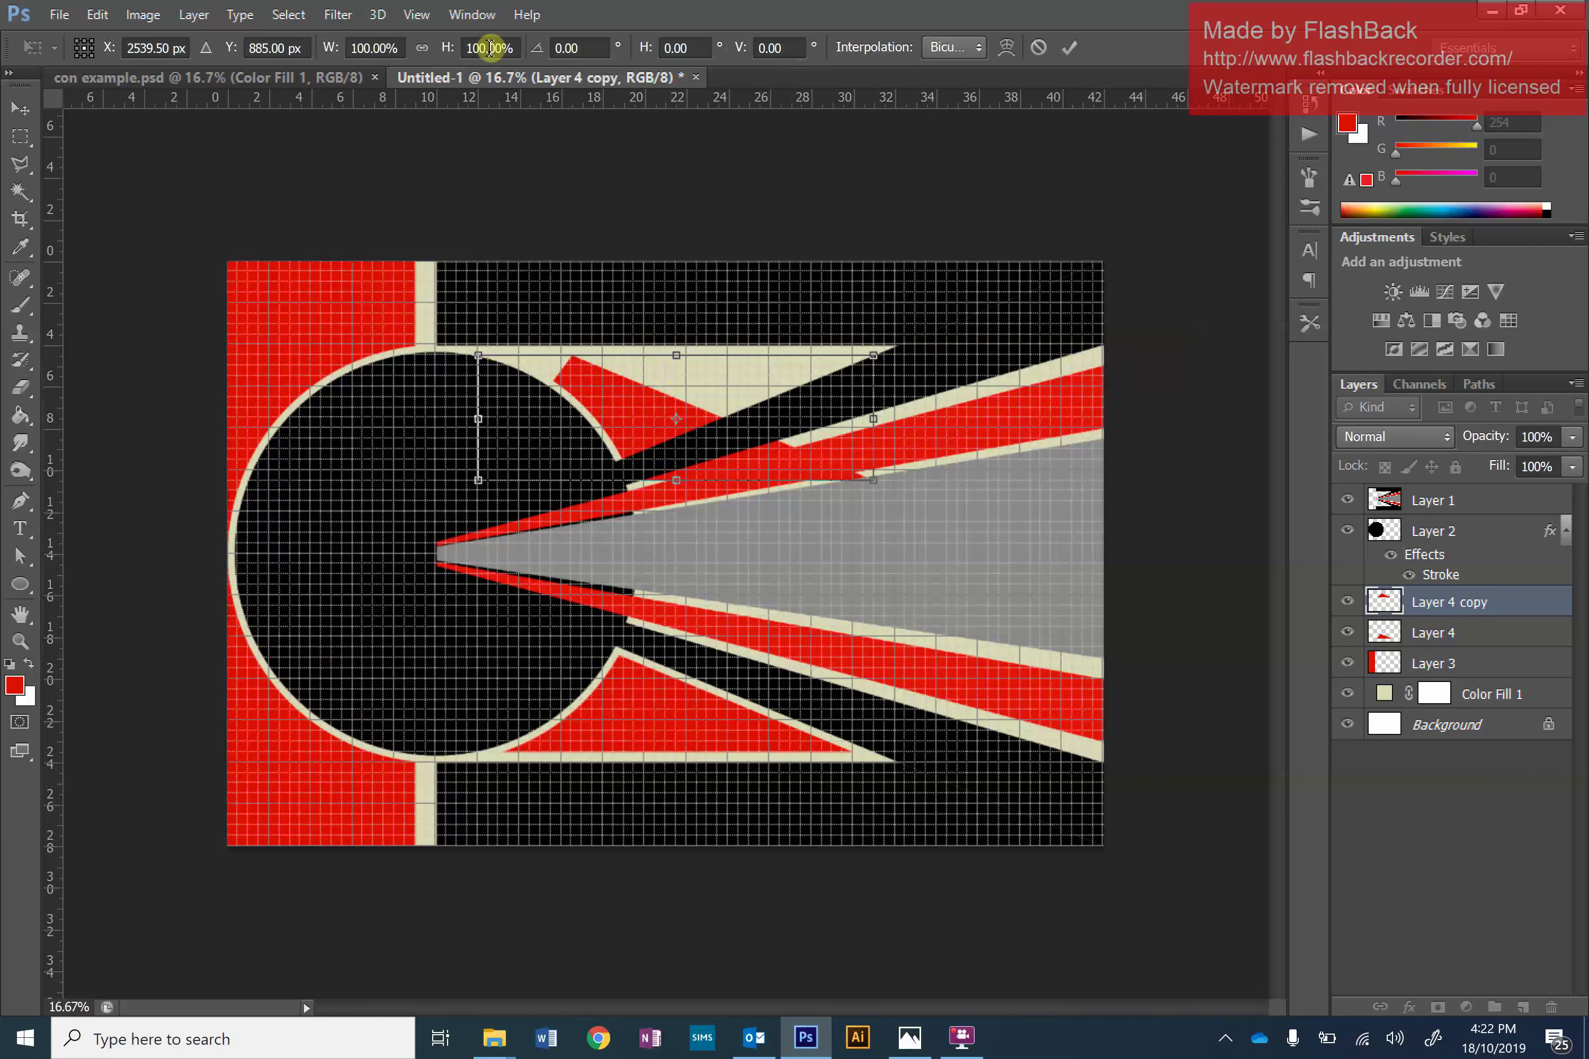
click(468, 47)
text(-)
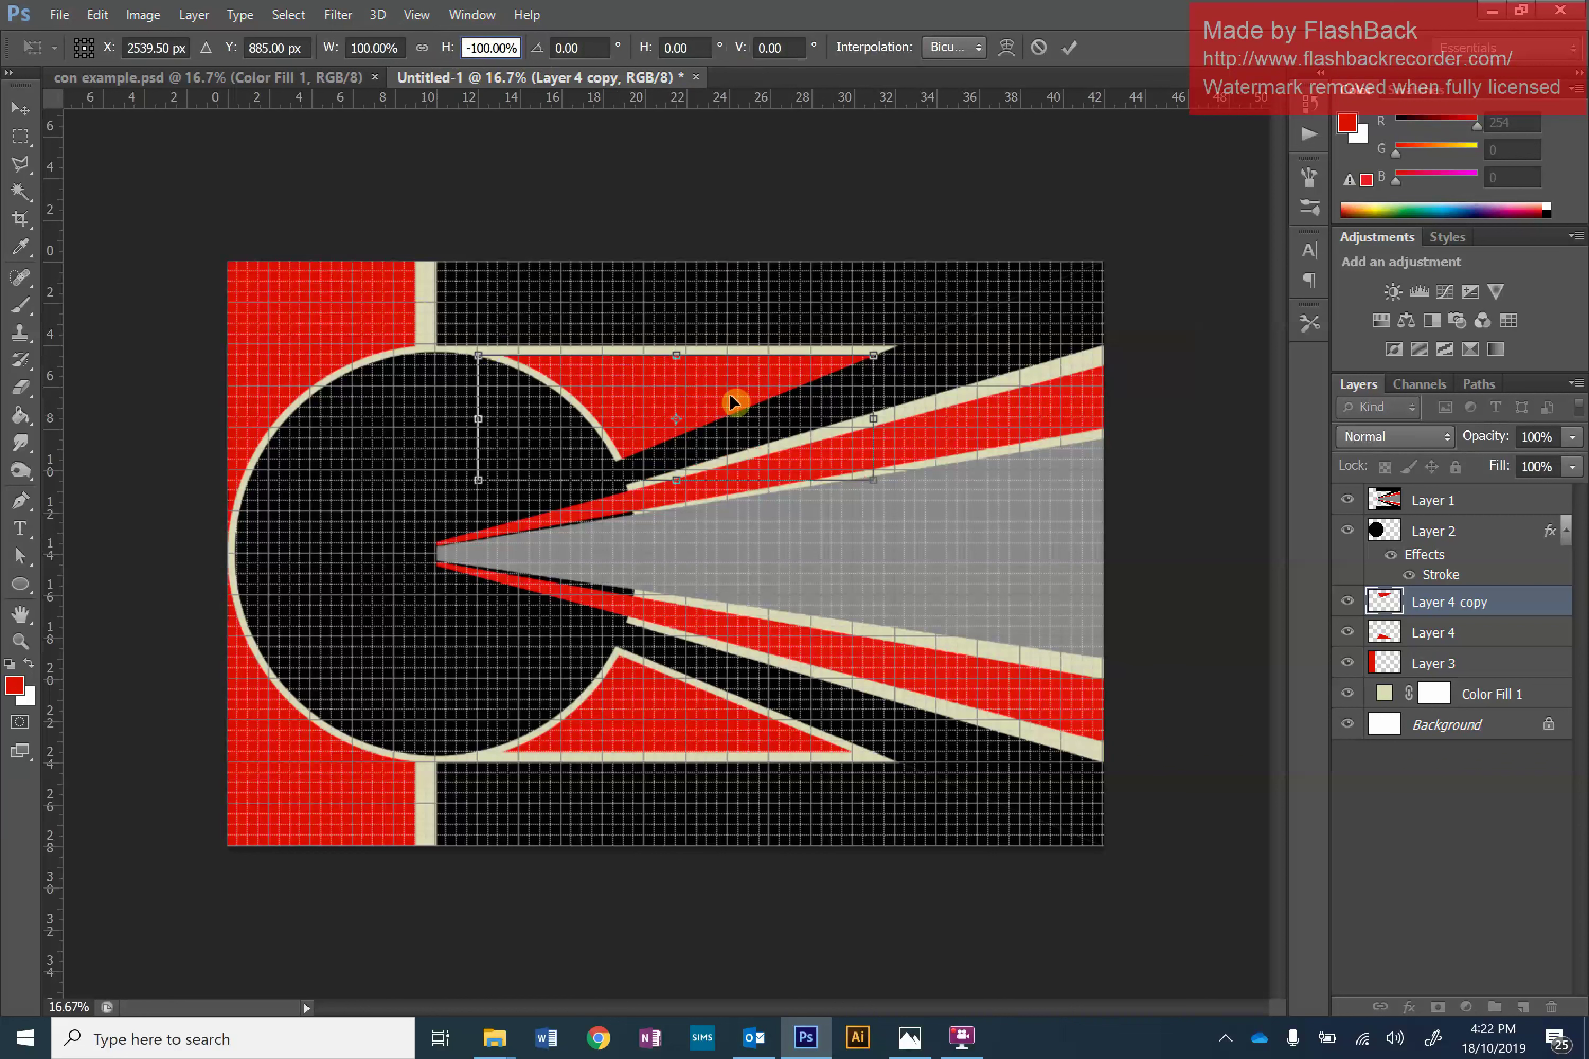
drag(730, 393, 719, 389)
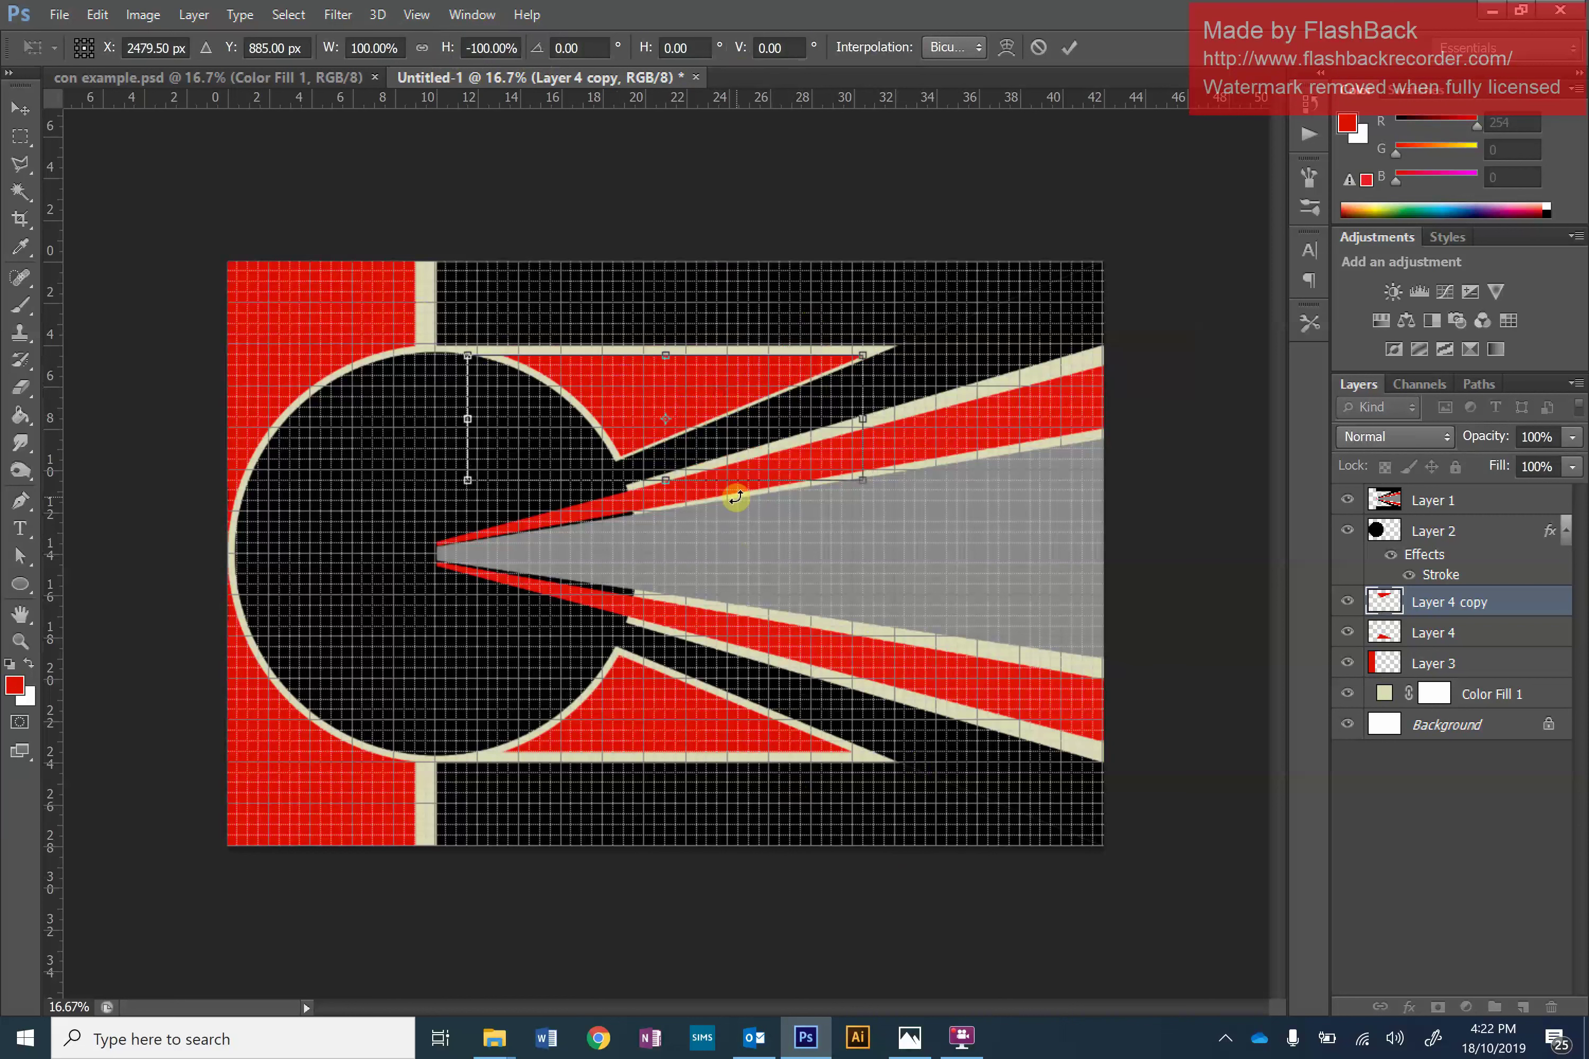
drag(692, 396, 682, 395)
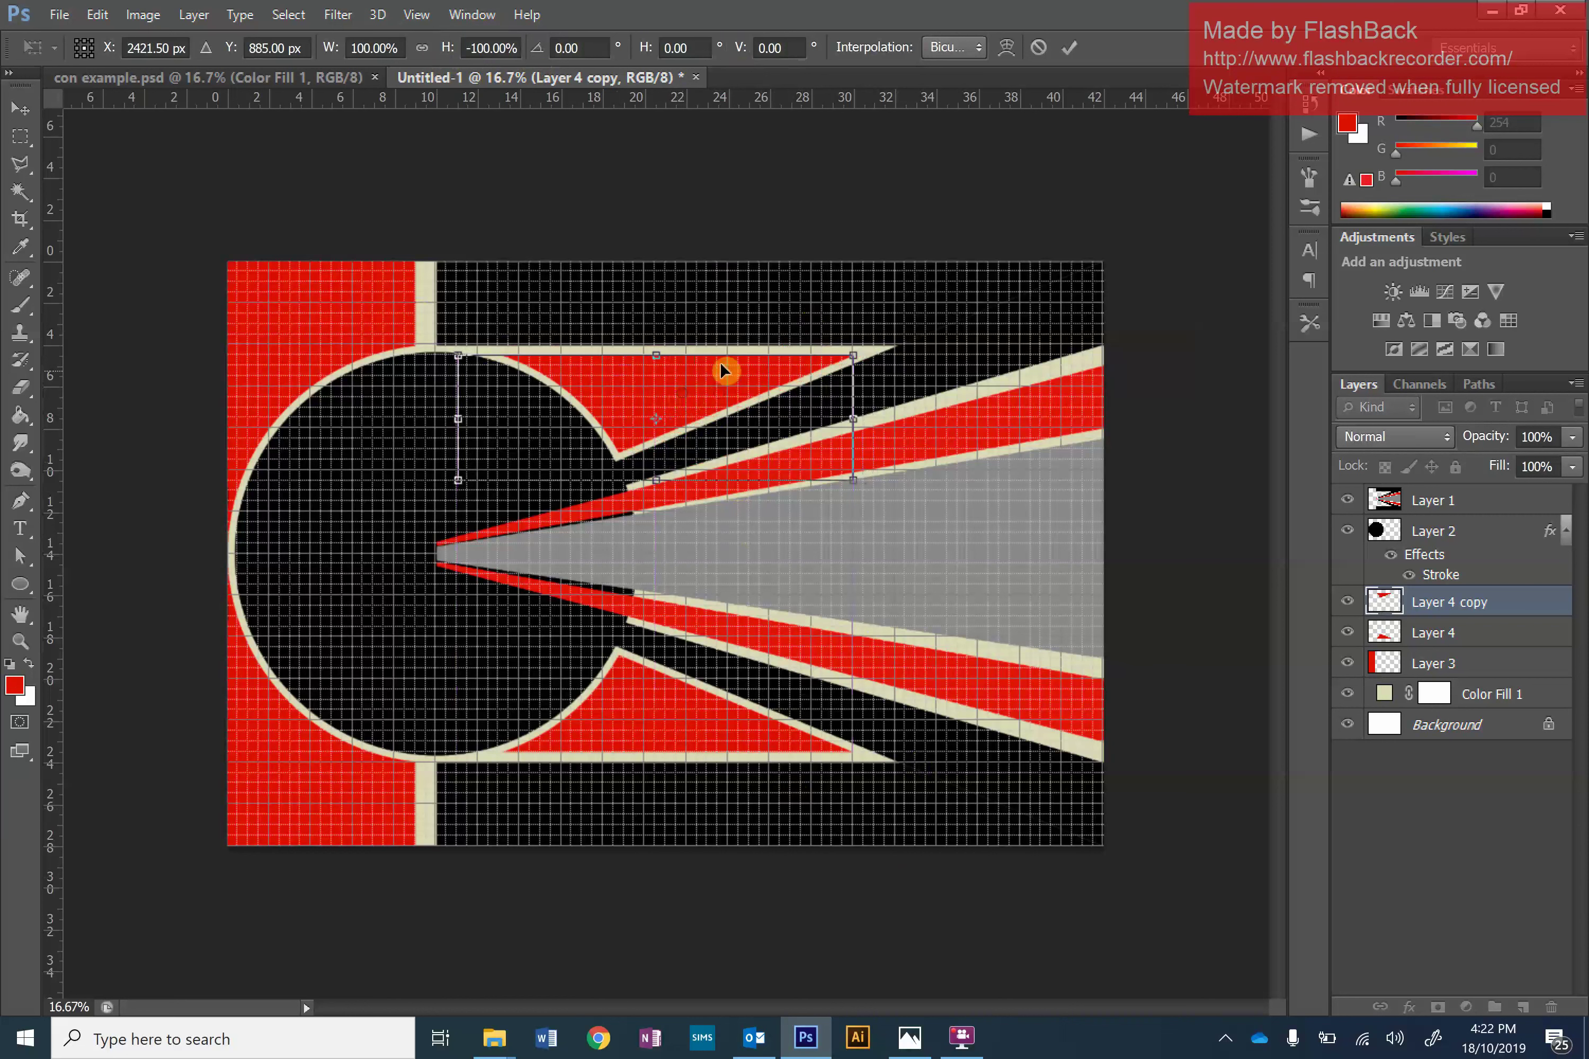
click(1068, 50)
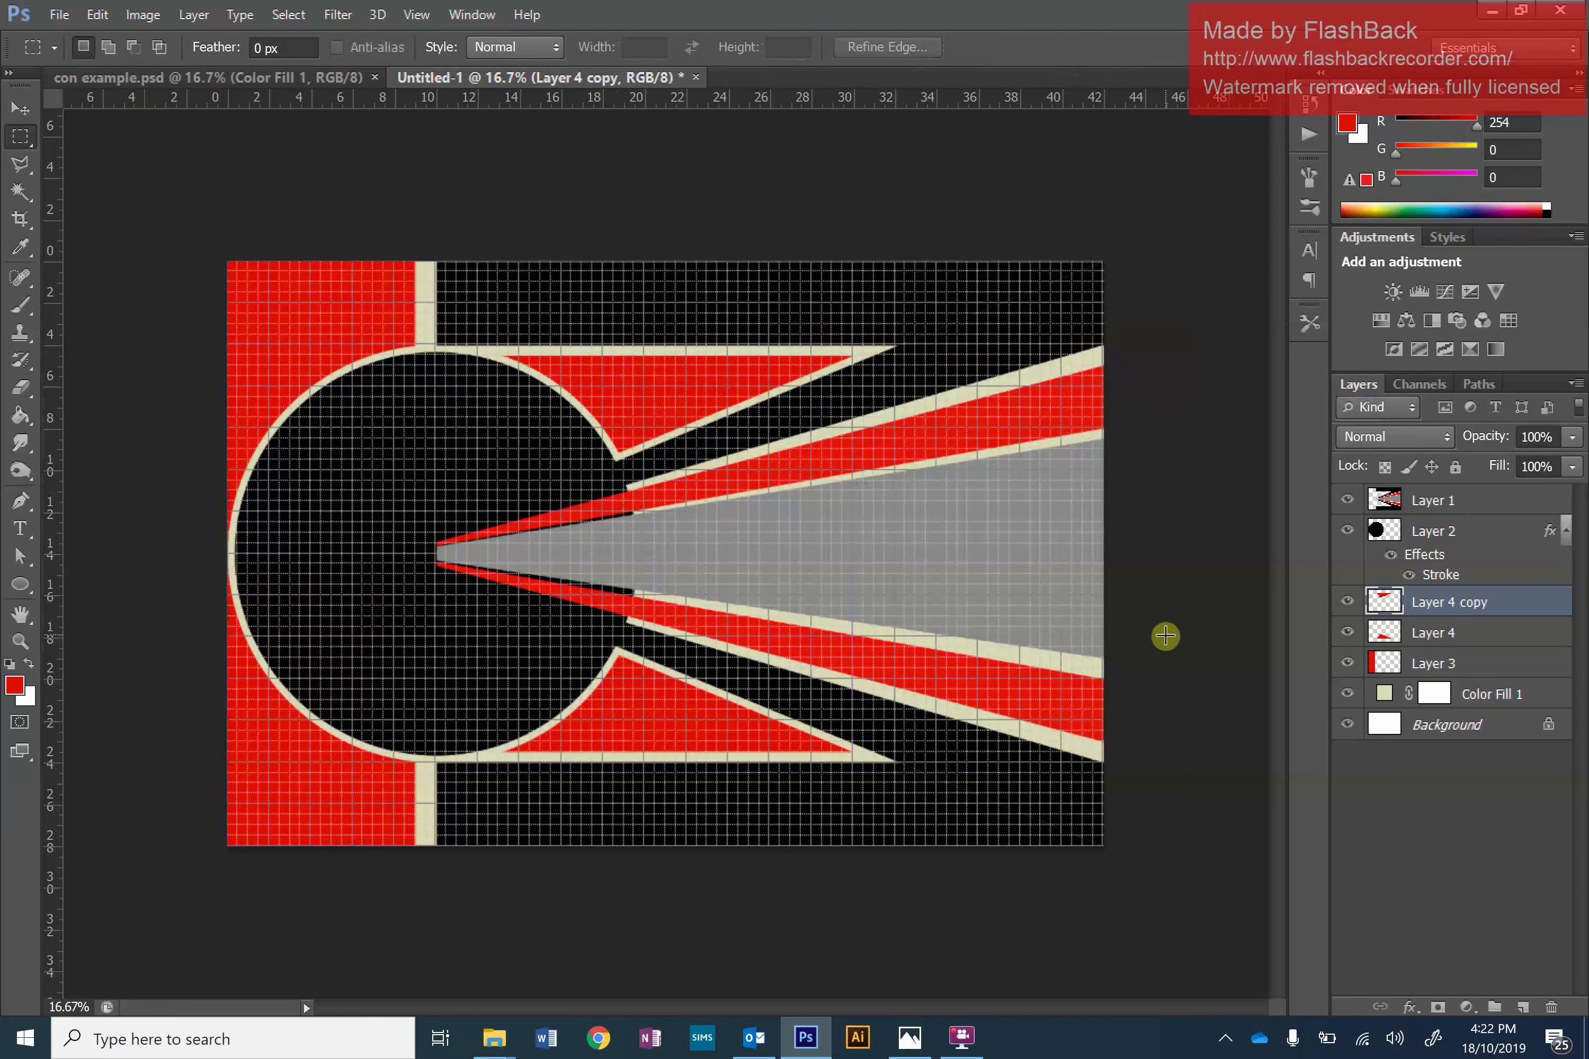
Following con example.psd, draw a closed triangular Pen path about 21 cm wide and 18 cm high between the red wedges, with its tip inside the circle.
click(230, 75)
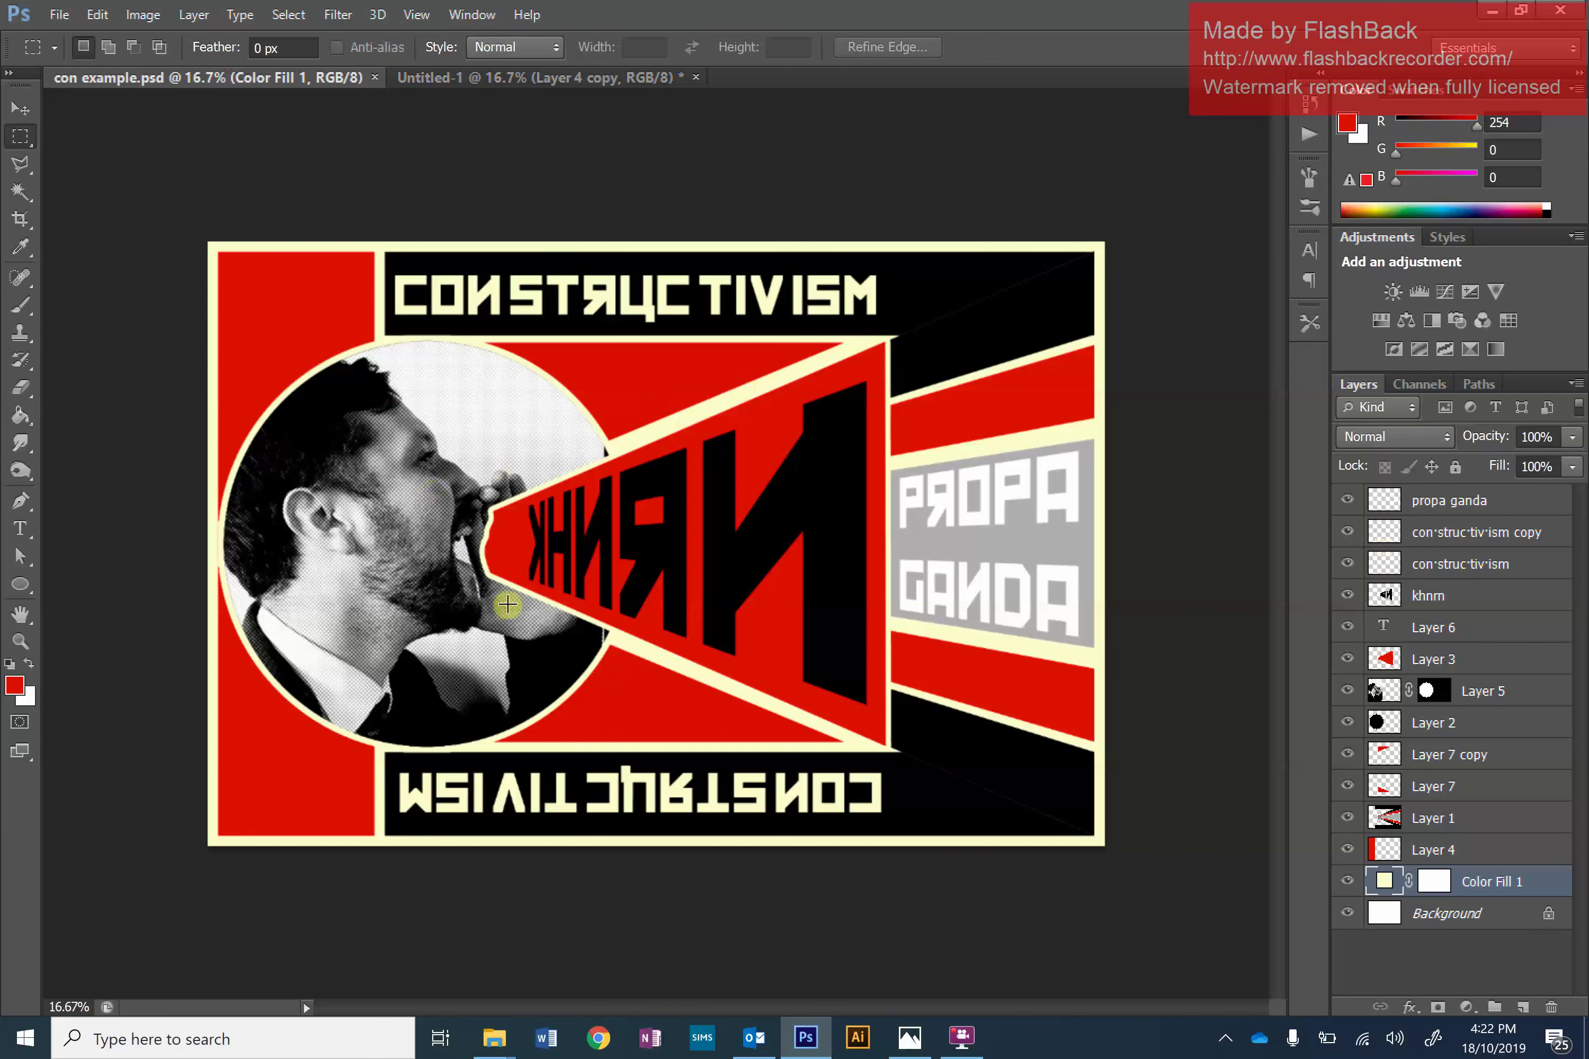
click(435, 75)
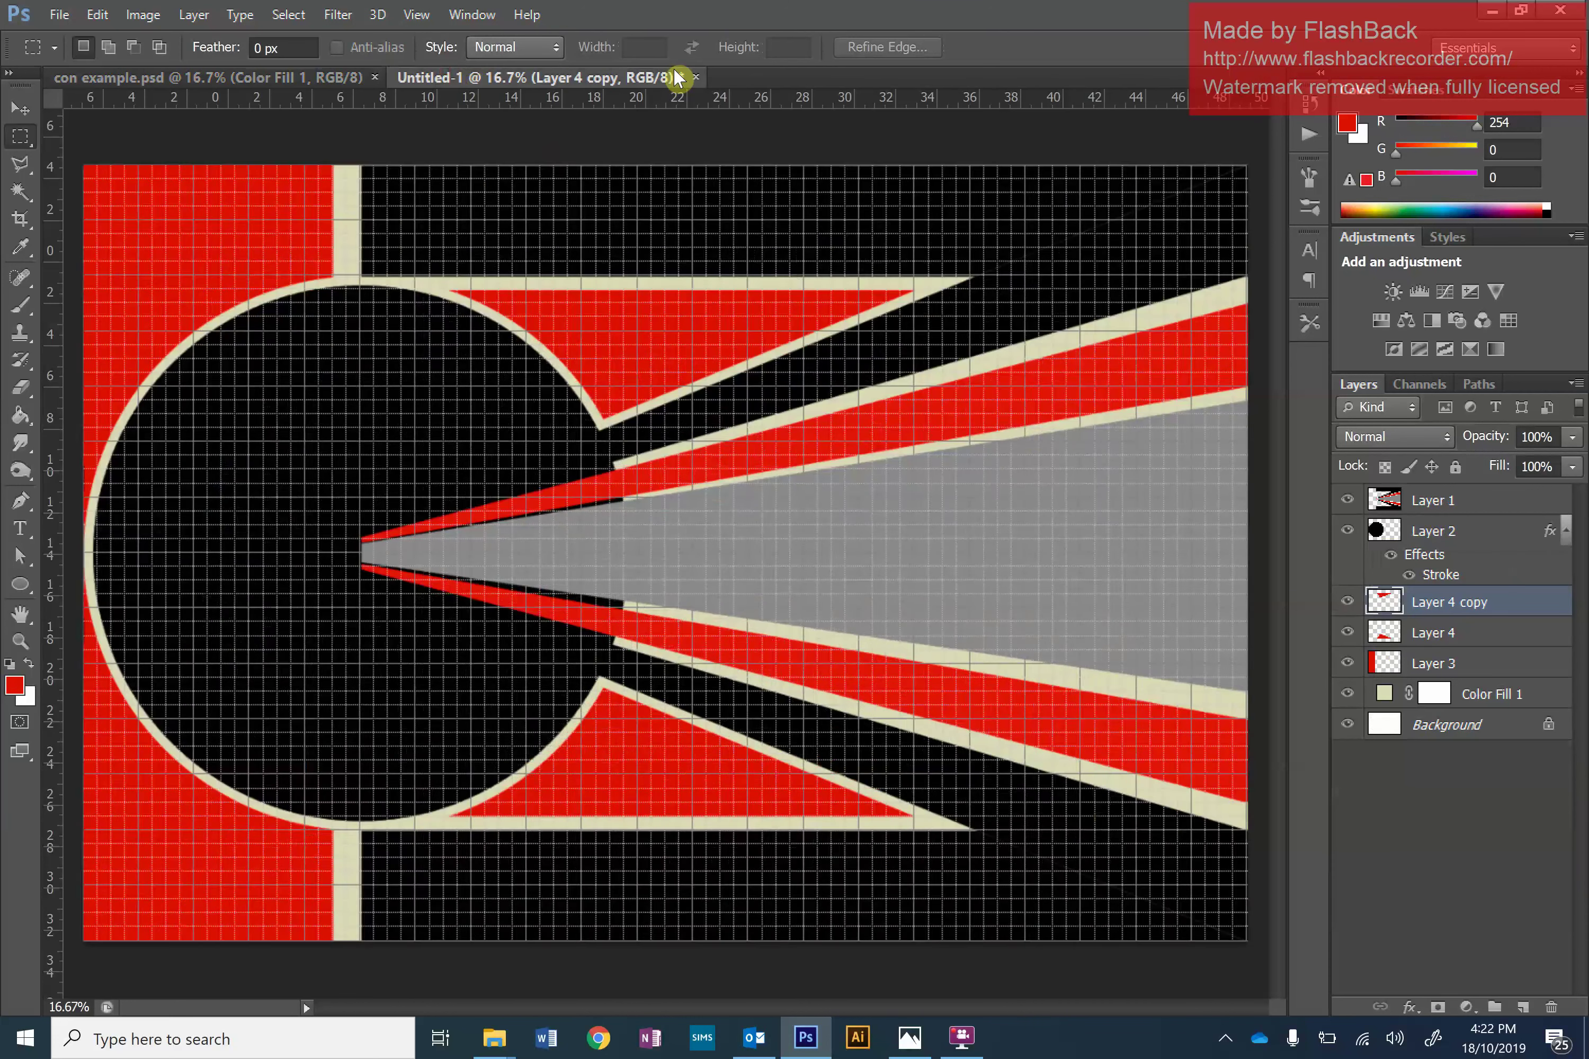
key(ctrl+plus)
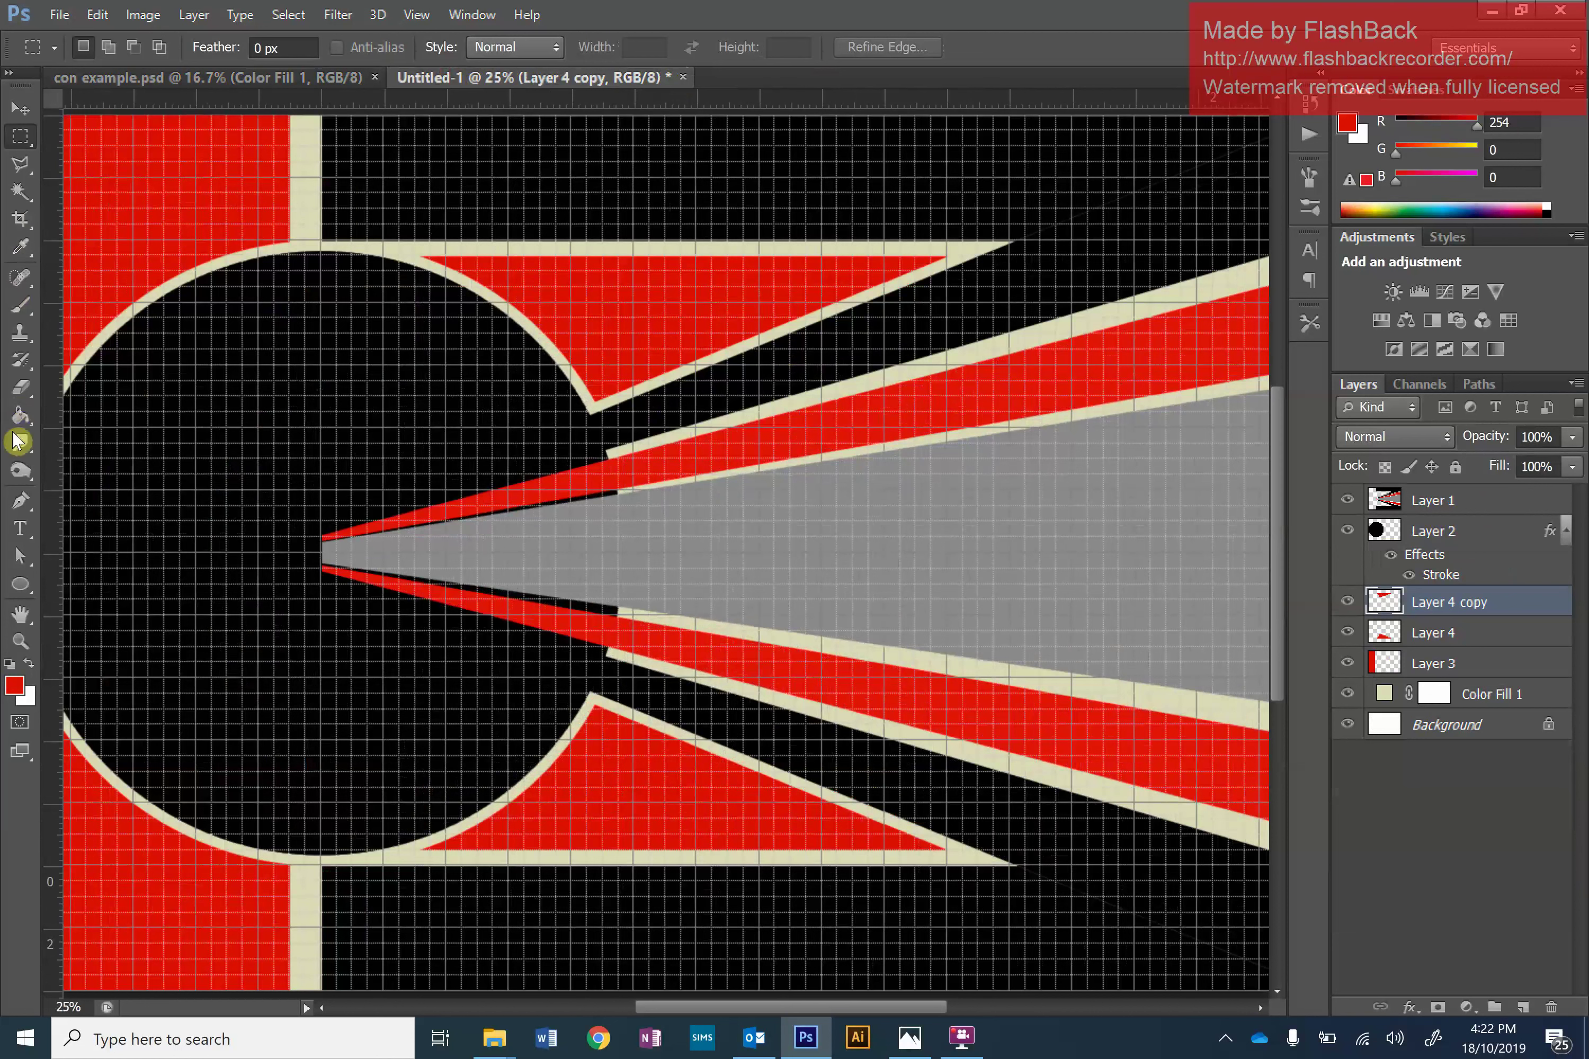
click(20, 501)
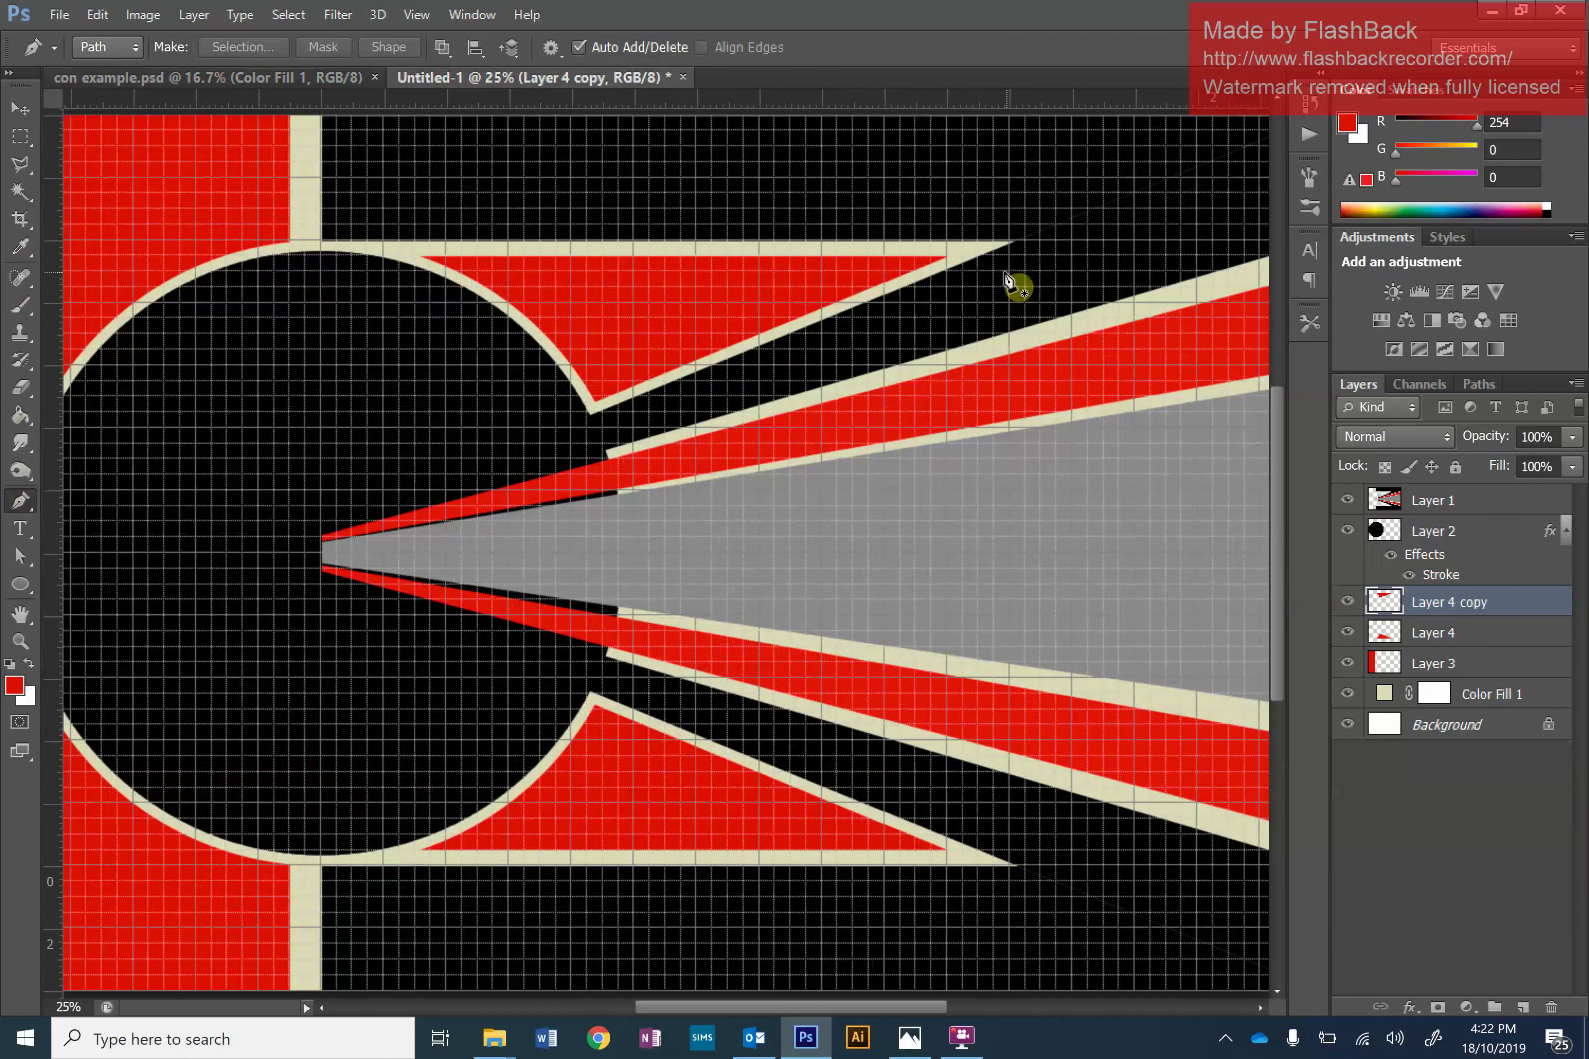
click(948, 273)
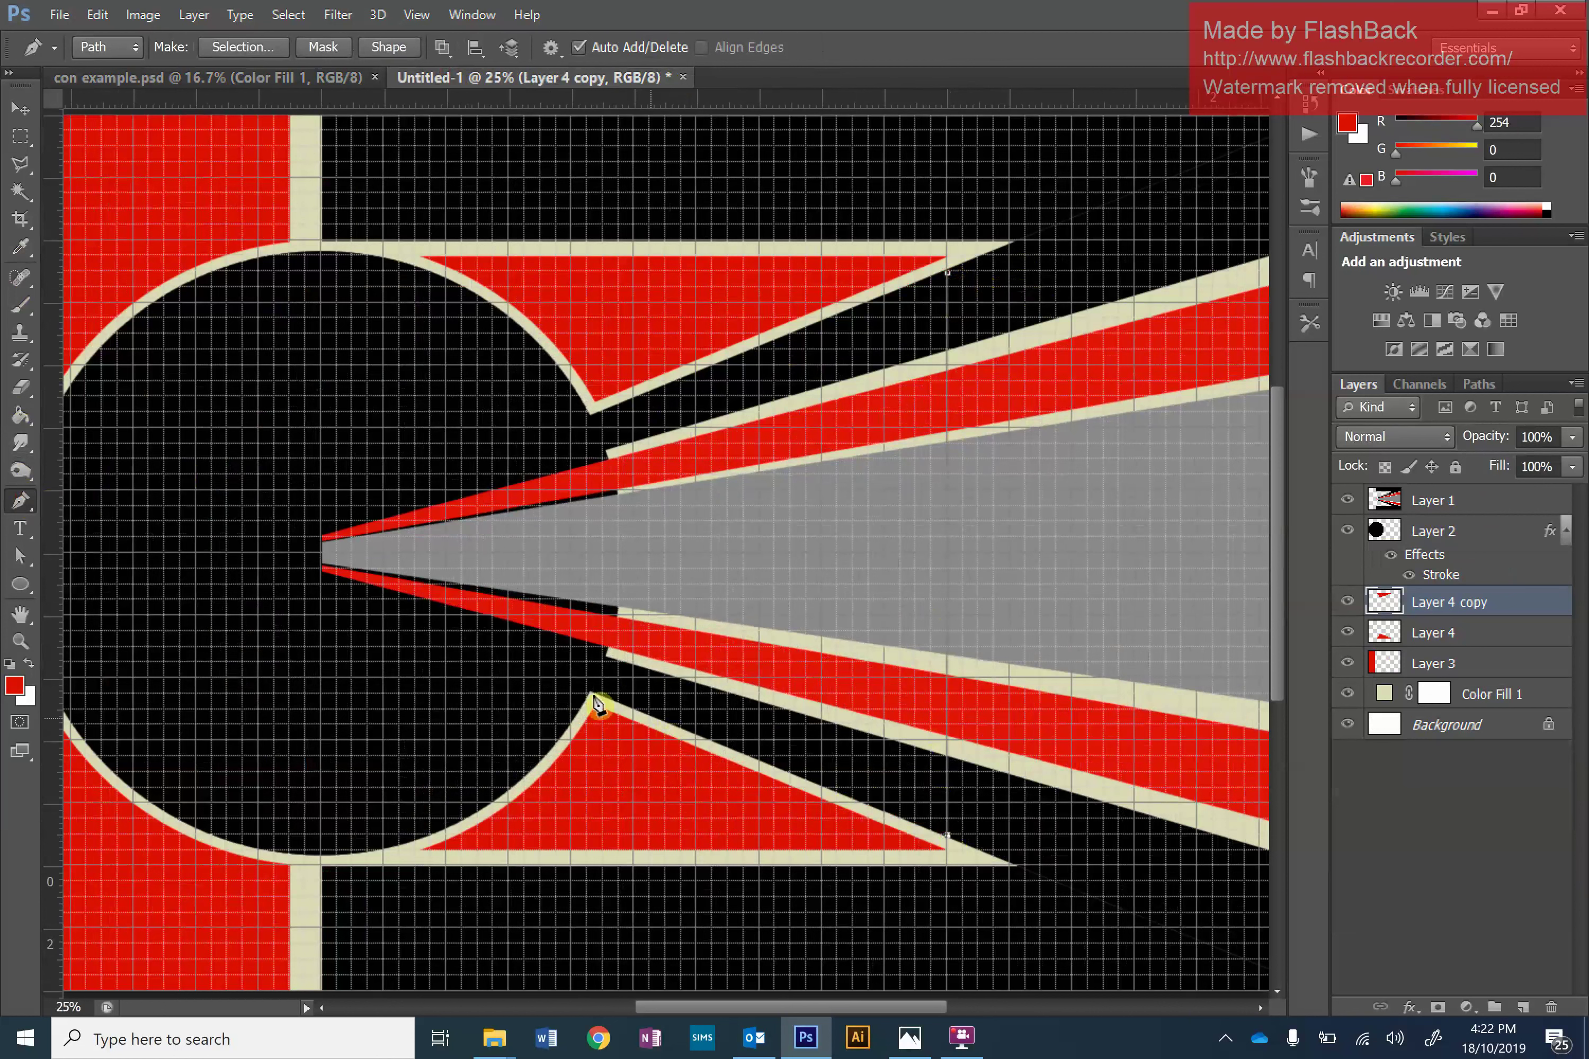
click(293, 562)
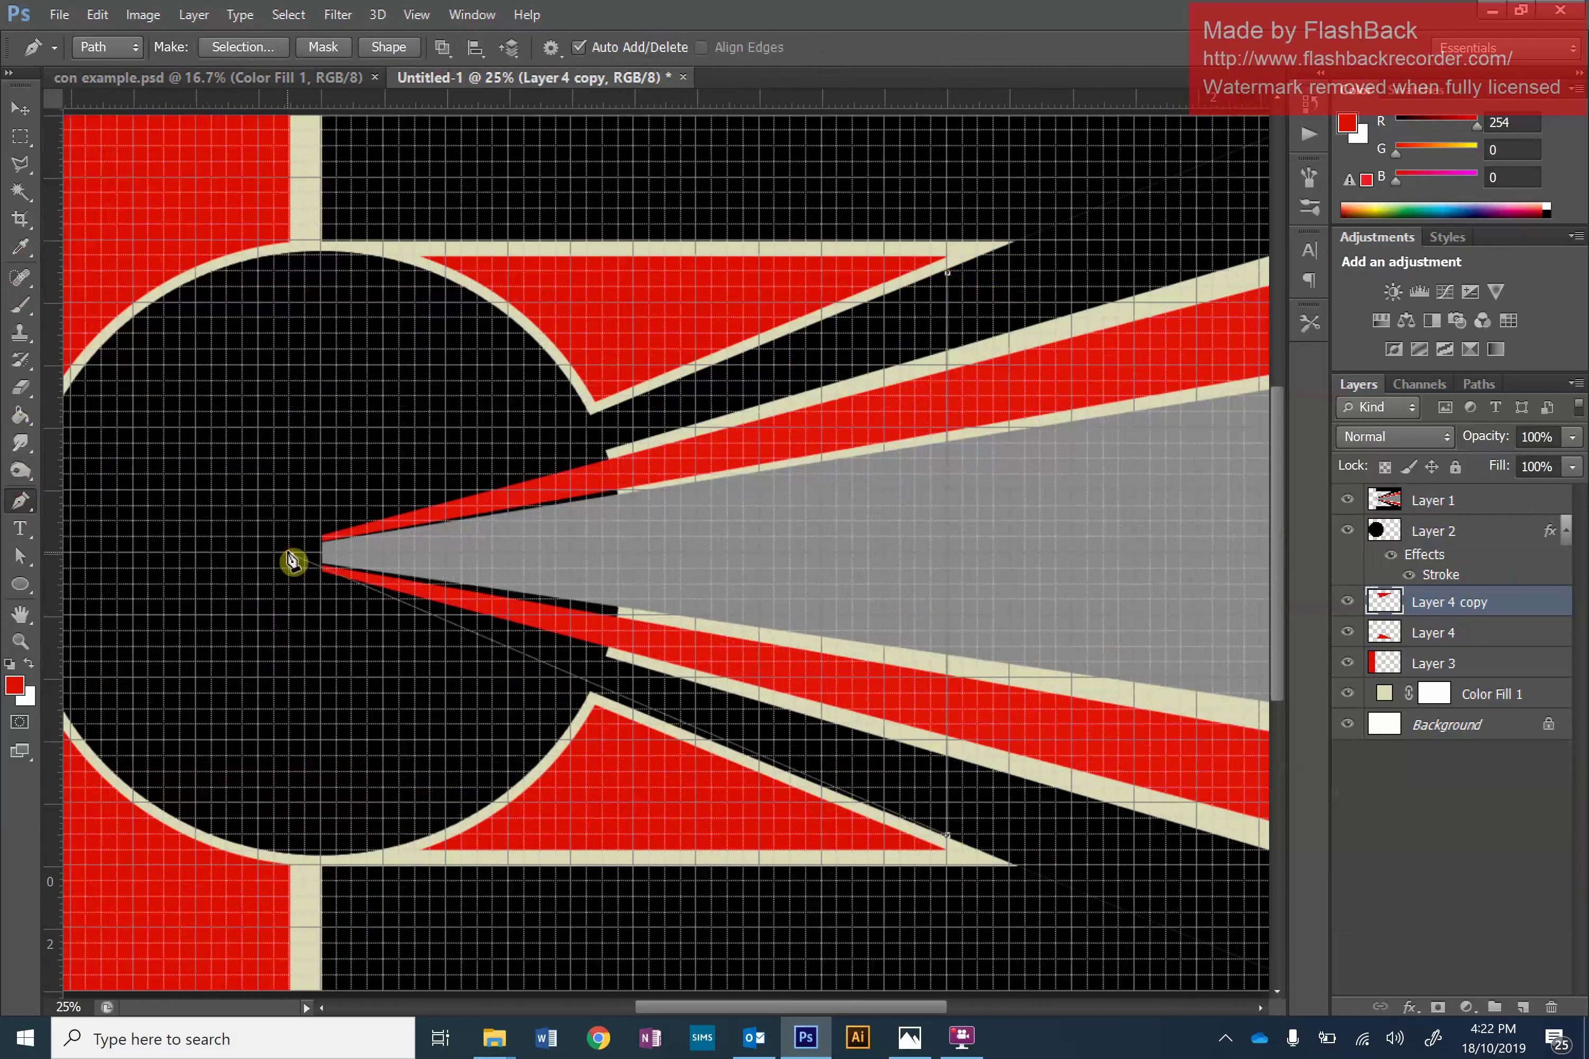
click(948, 273)
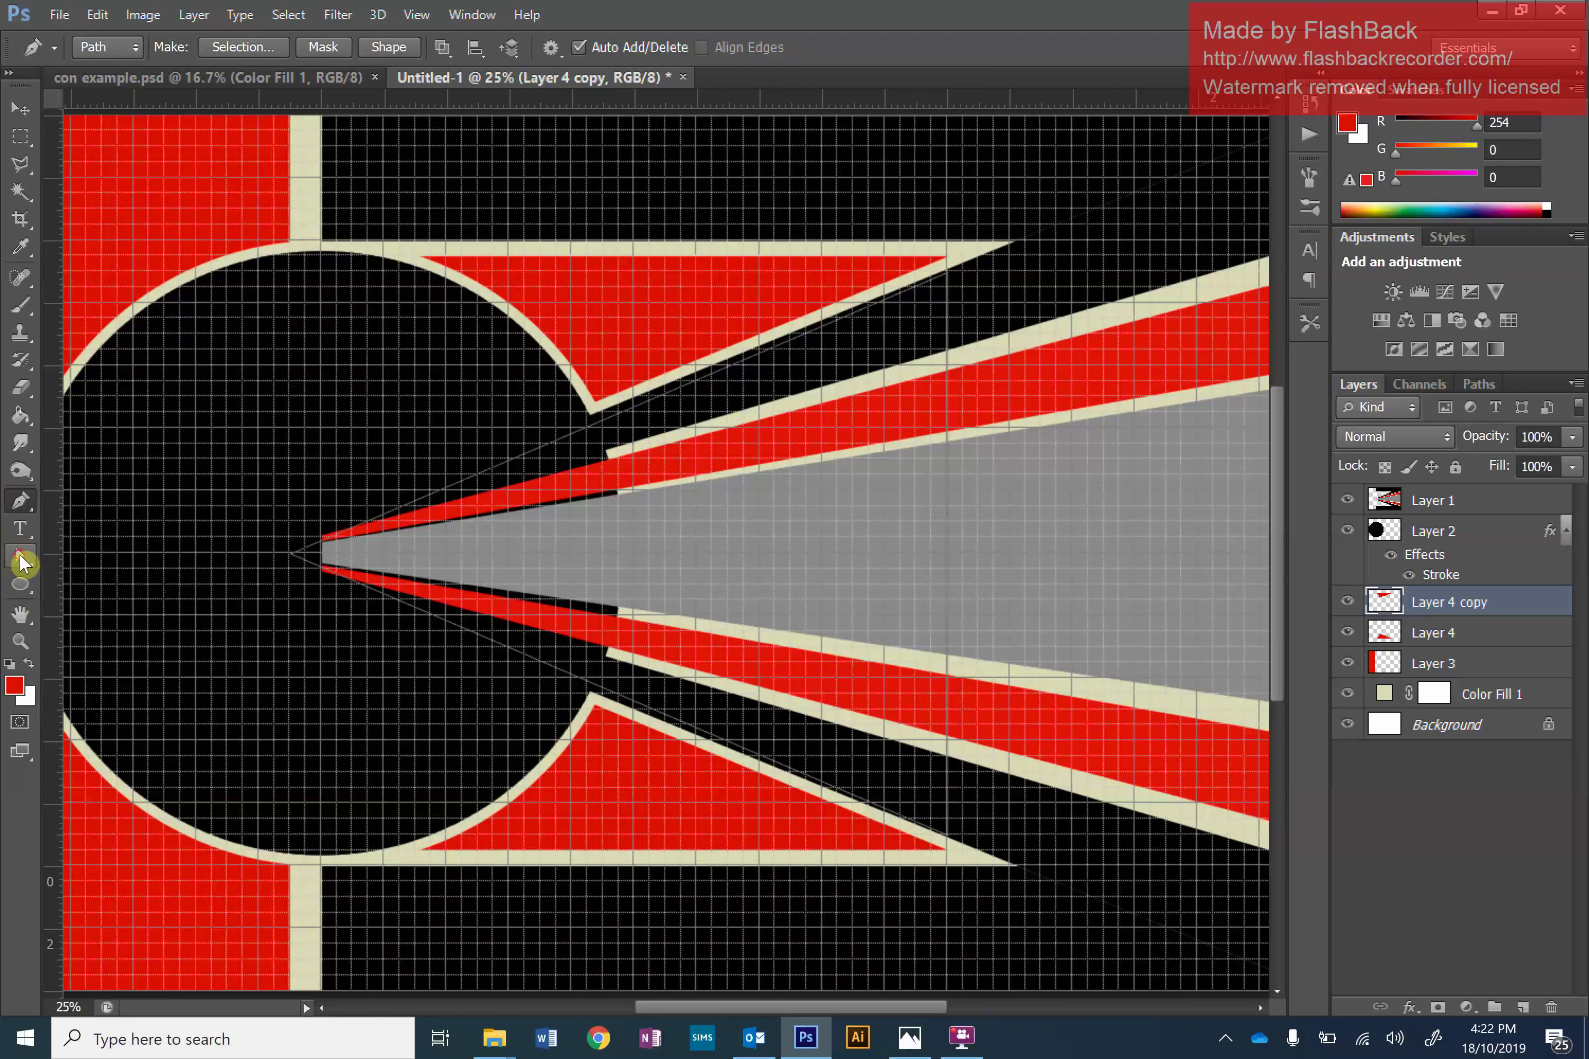
Shift the path's tip about 1.4 cm further into the circle along the wedge edges and convert the path to a selection with 0 px feather.
mouse_move(23, 562)
mouse_down()
mouse_move(117, 572)
mouse_move(71, 579)
mouse_up()
click(308, 556)
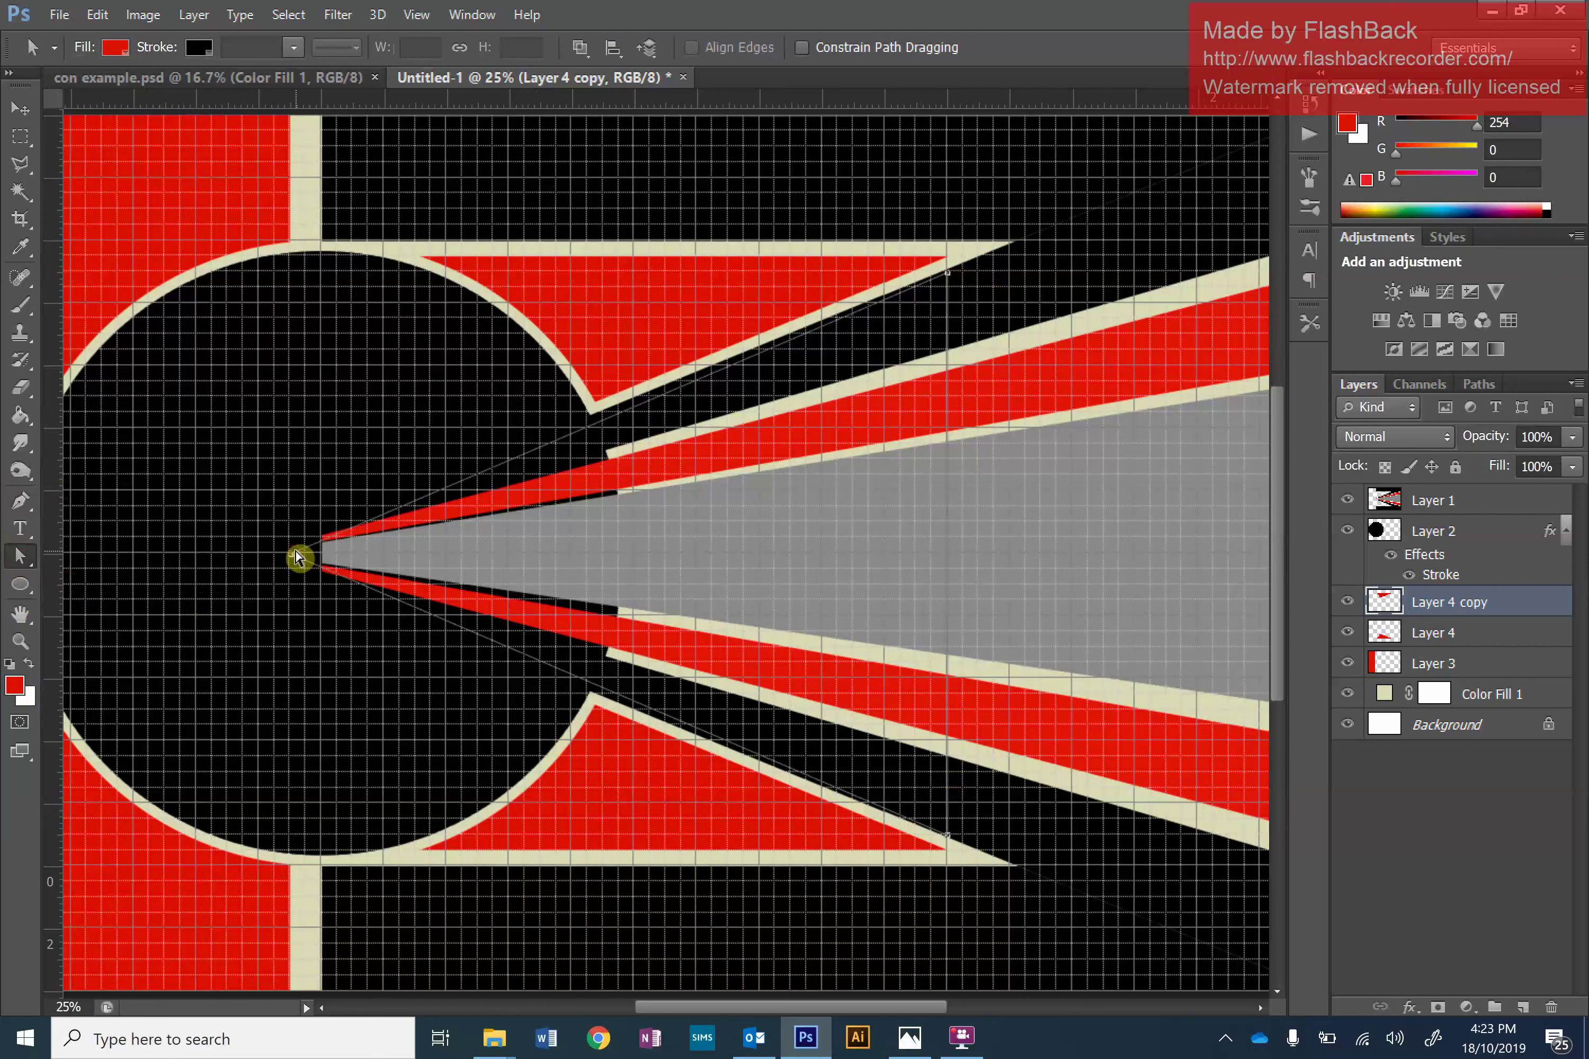
drag(286, 564, 259, 562)
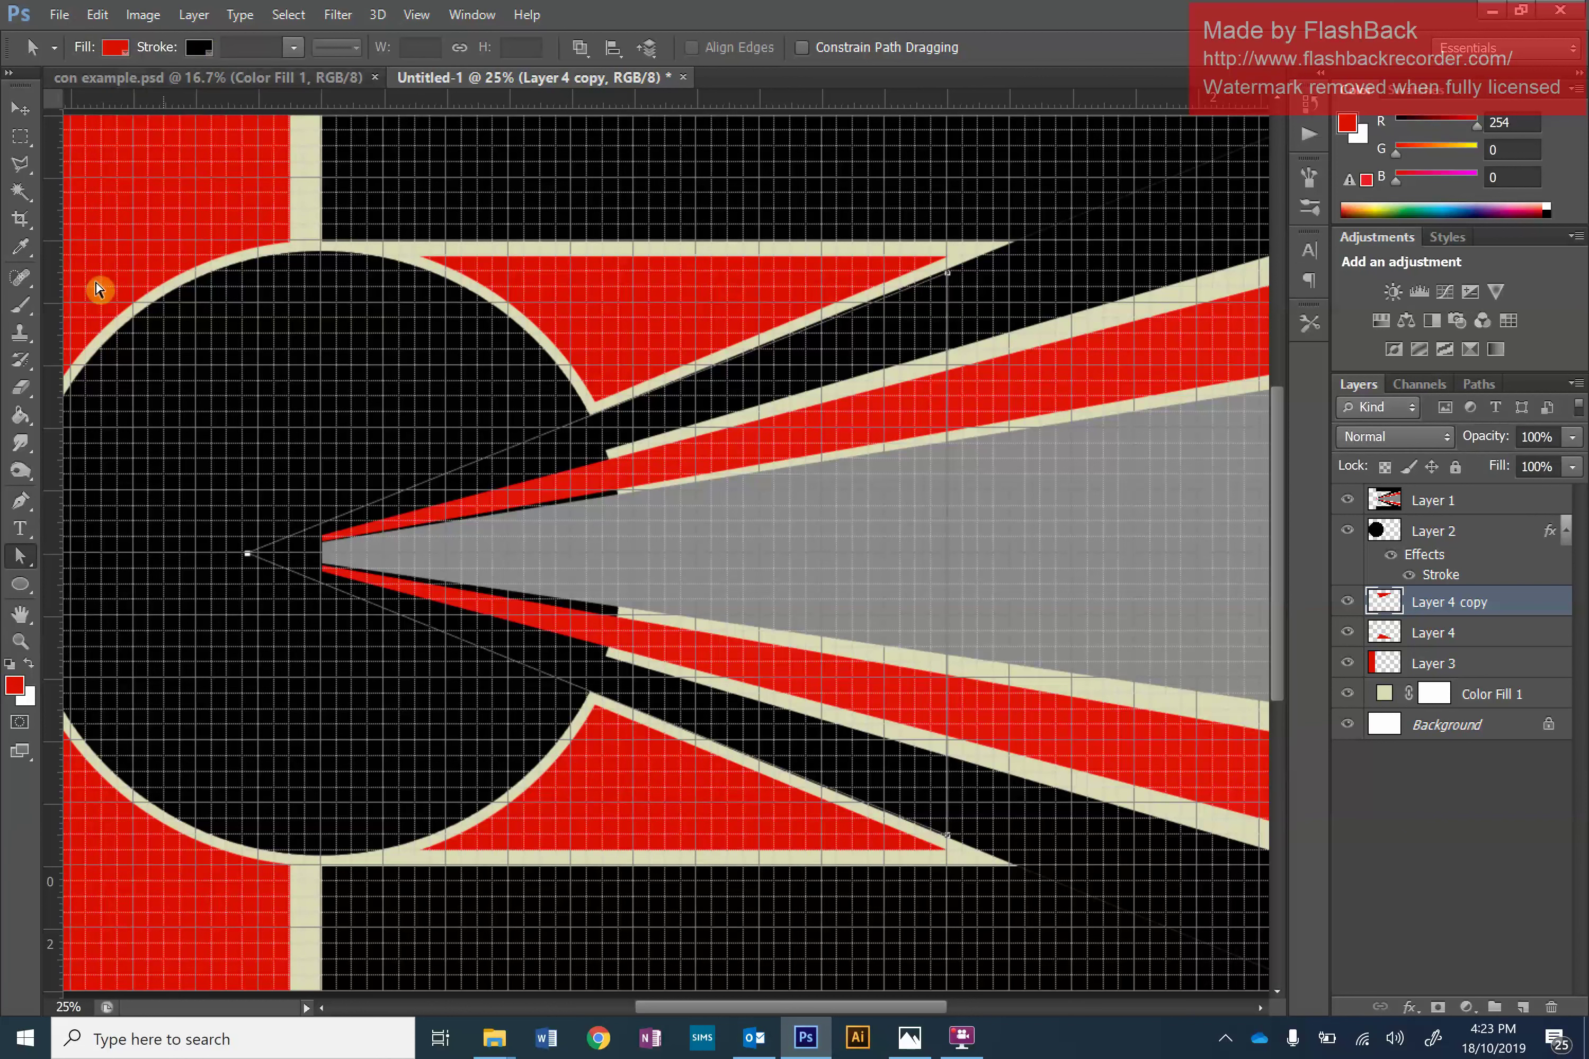
click(21, 501)
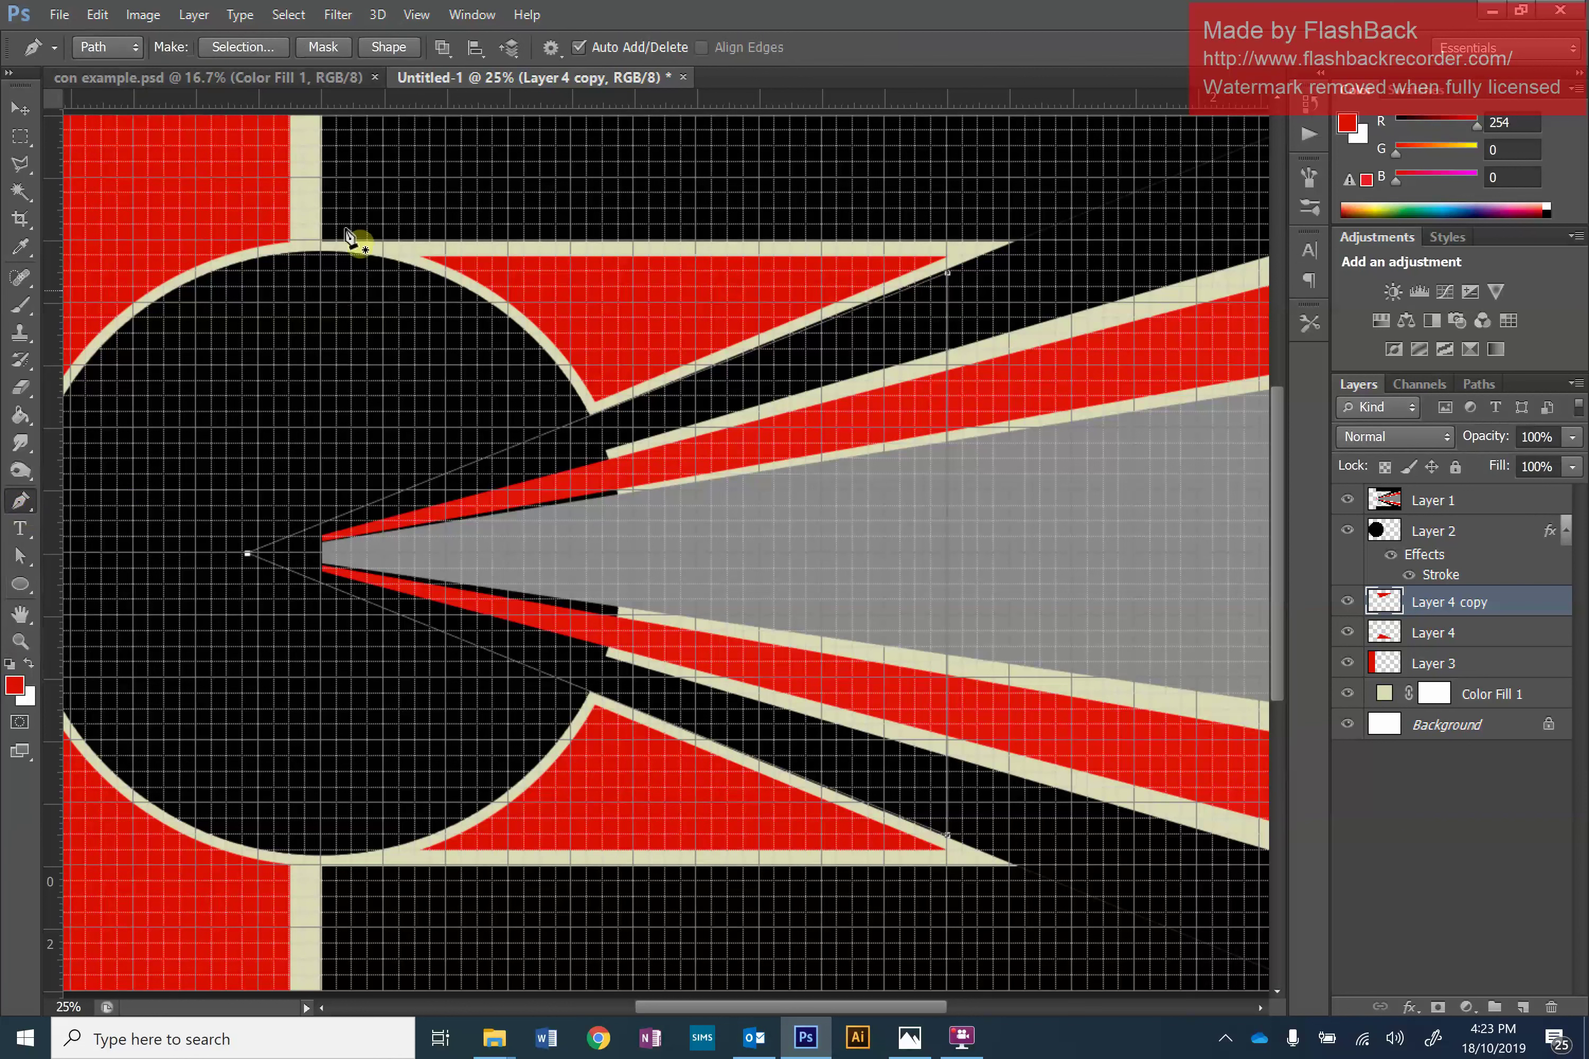
click(244, 47)
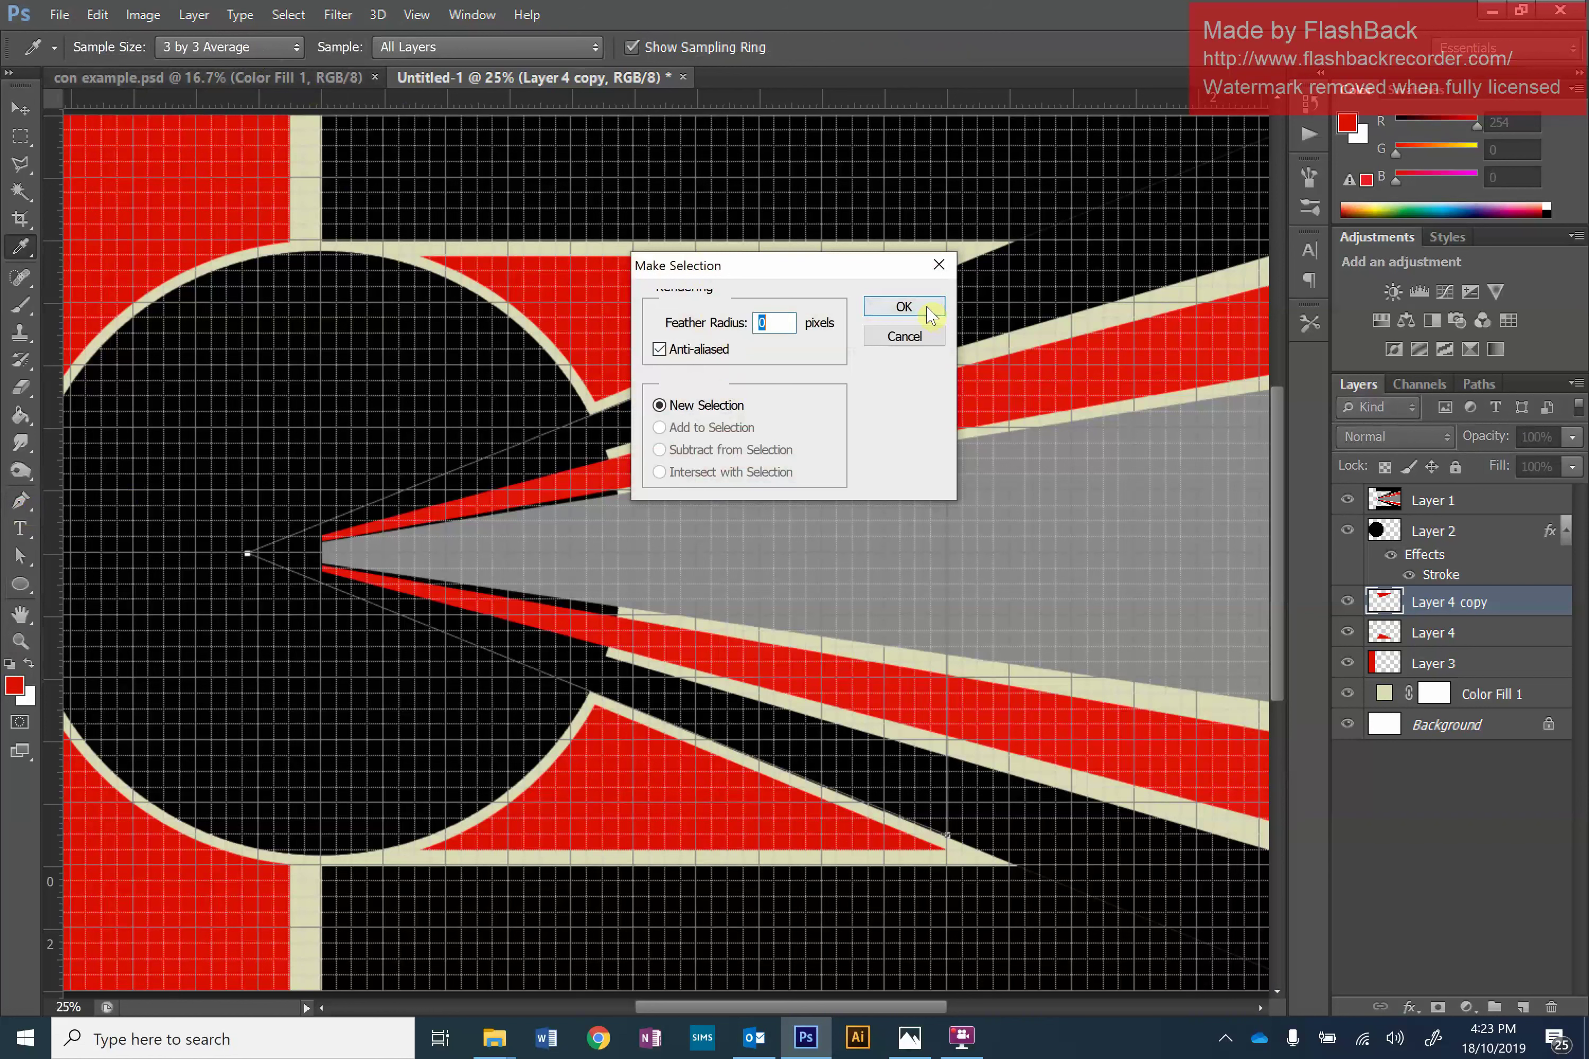
click(928, 308)
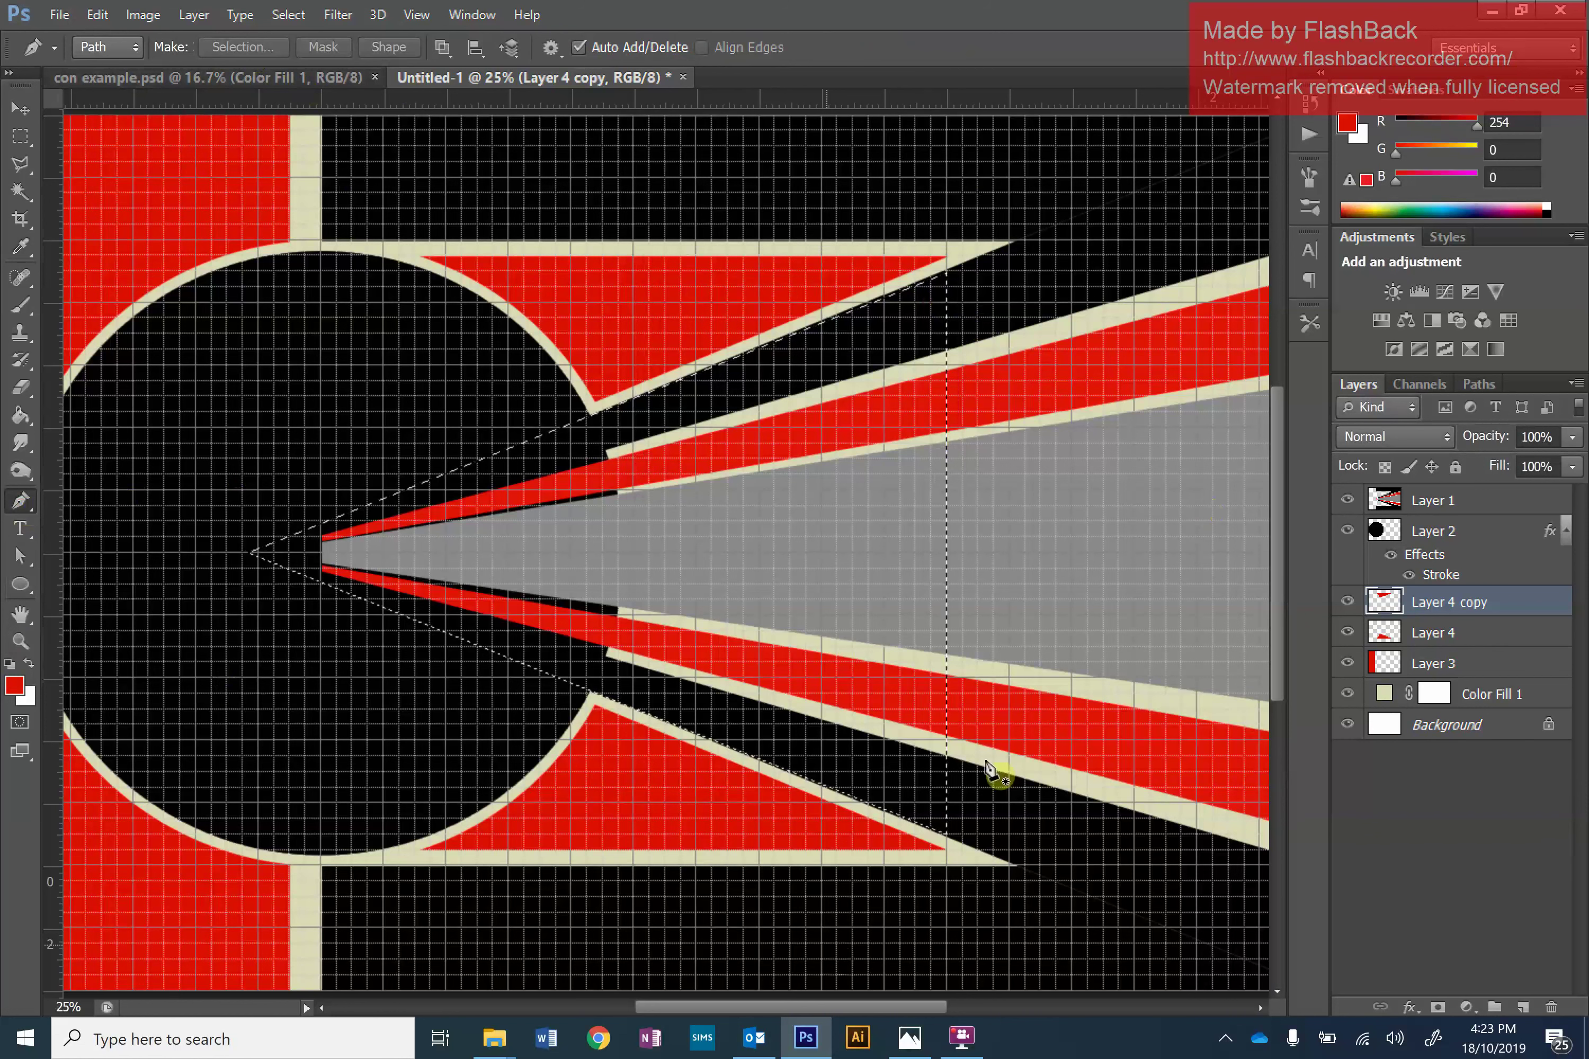
Fill the triangular selection with red on a new layer, move that layer to the top of the stack and clear the selection.
key(ctrl+shift+alt+n)
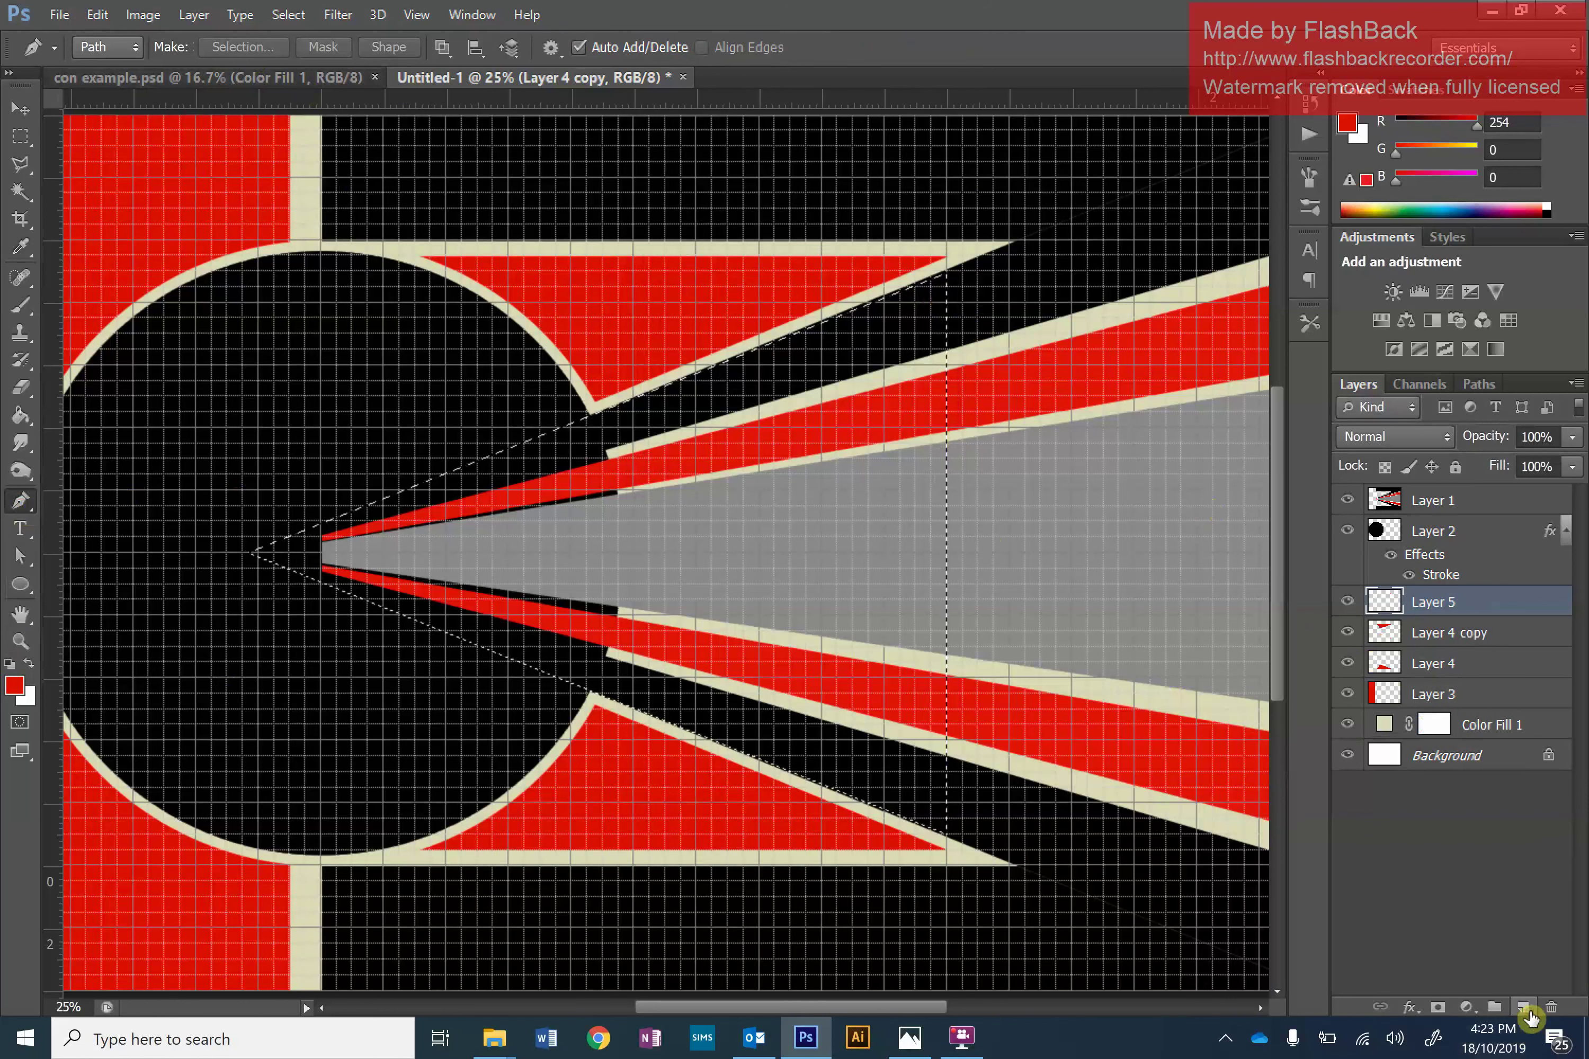
click(20, 414)
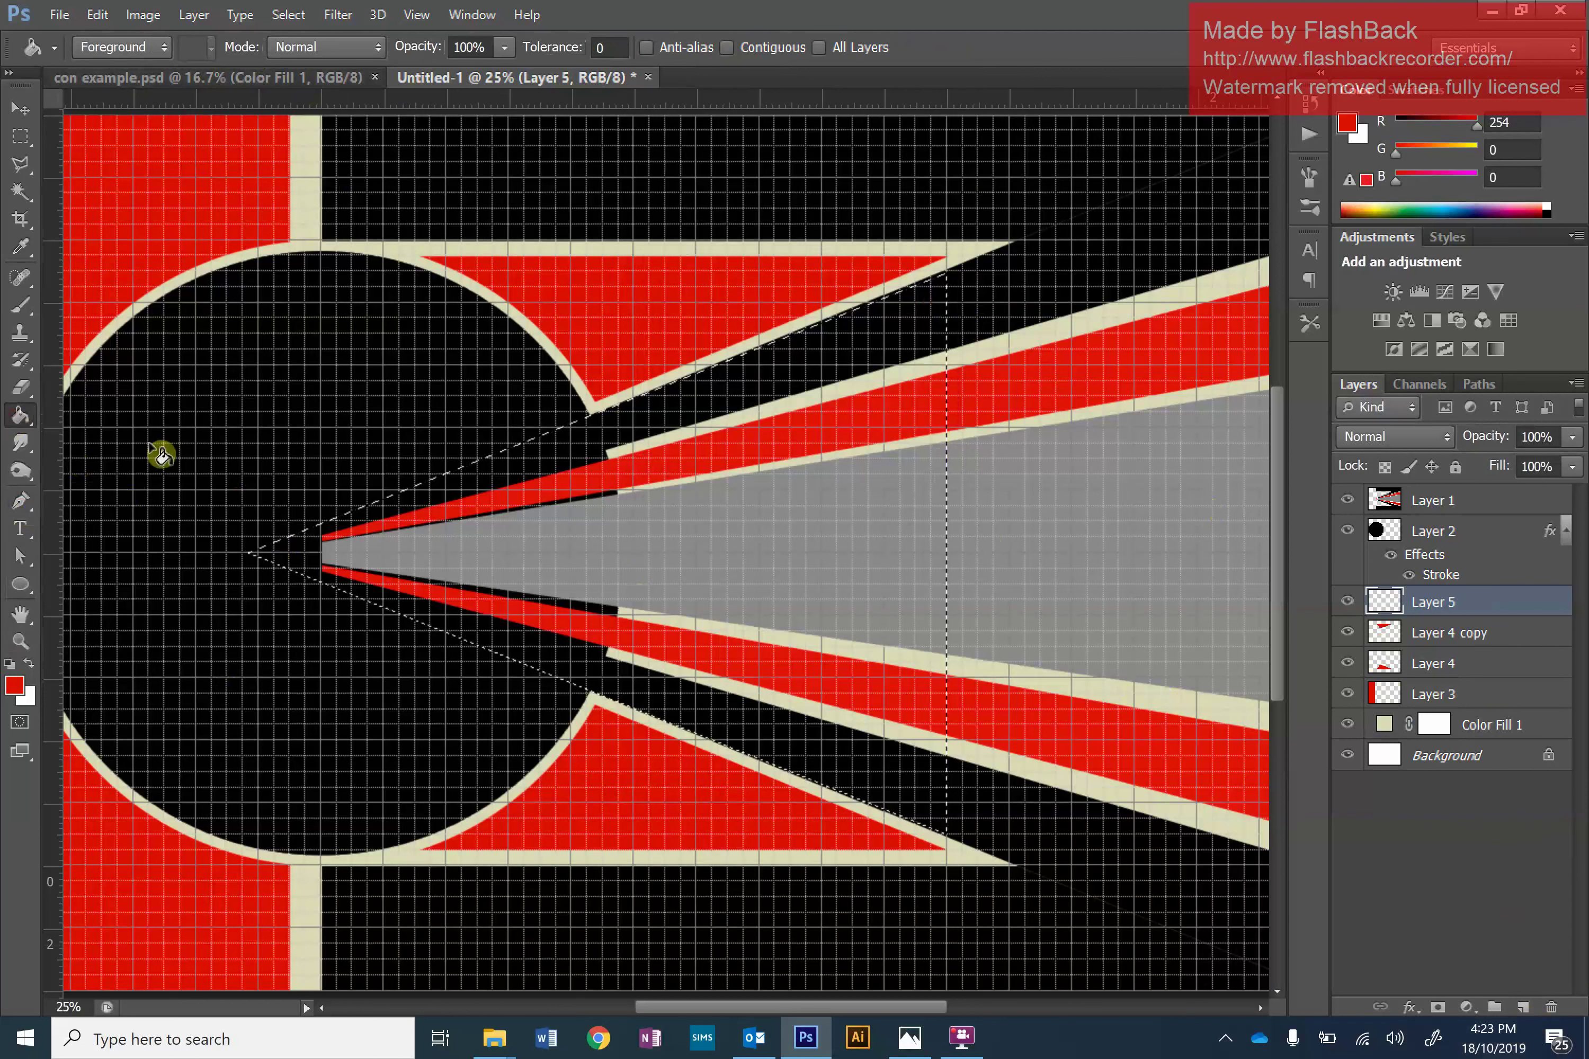
click(837, 441)
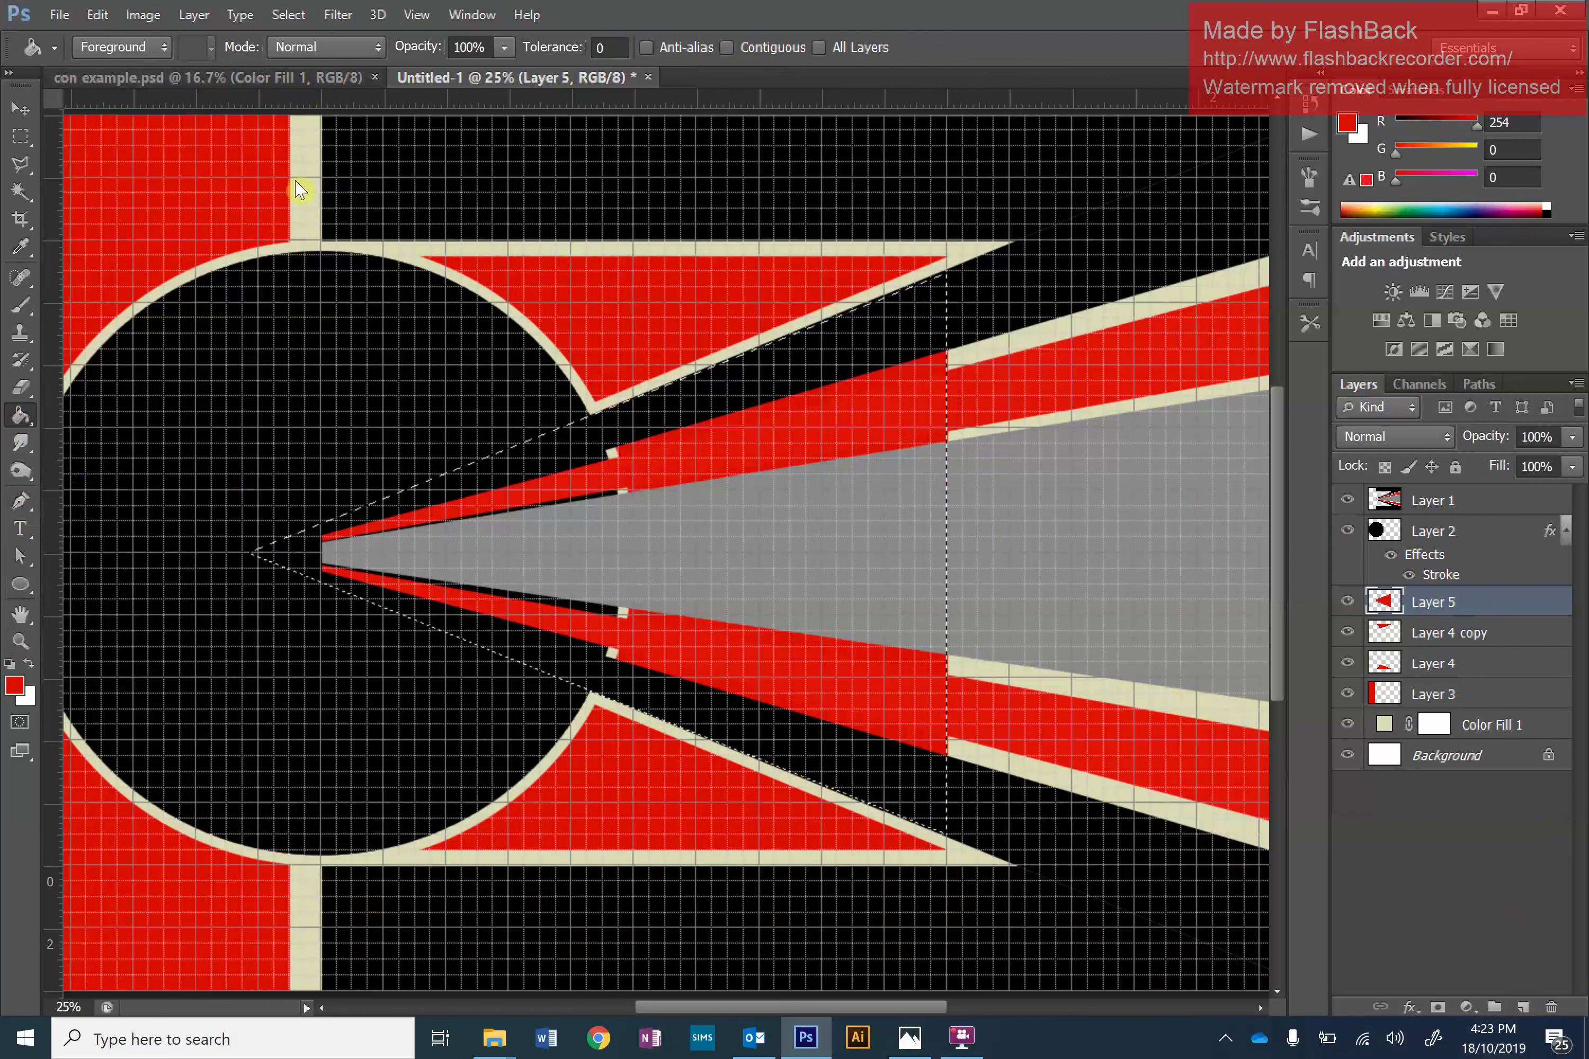
drag(1463, 600, 1443, 498)
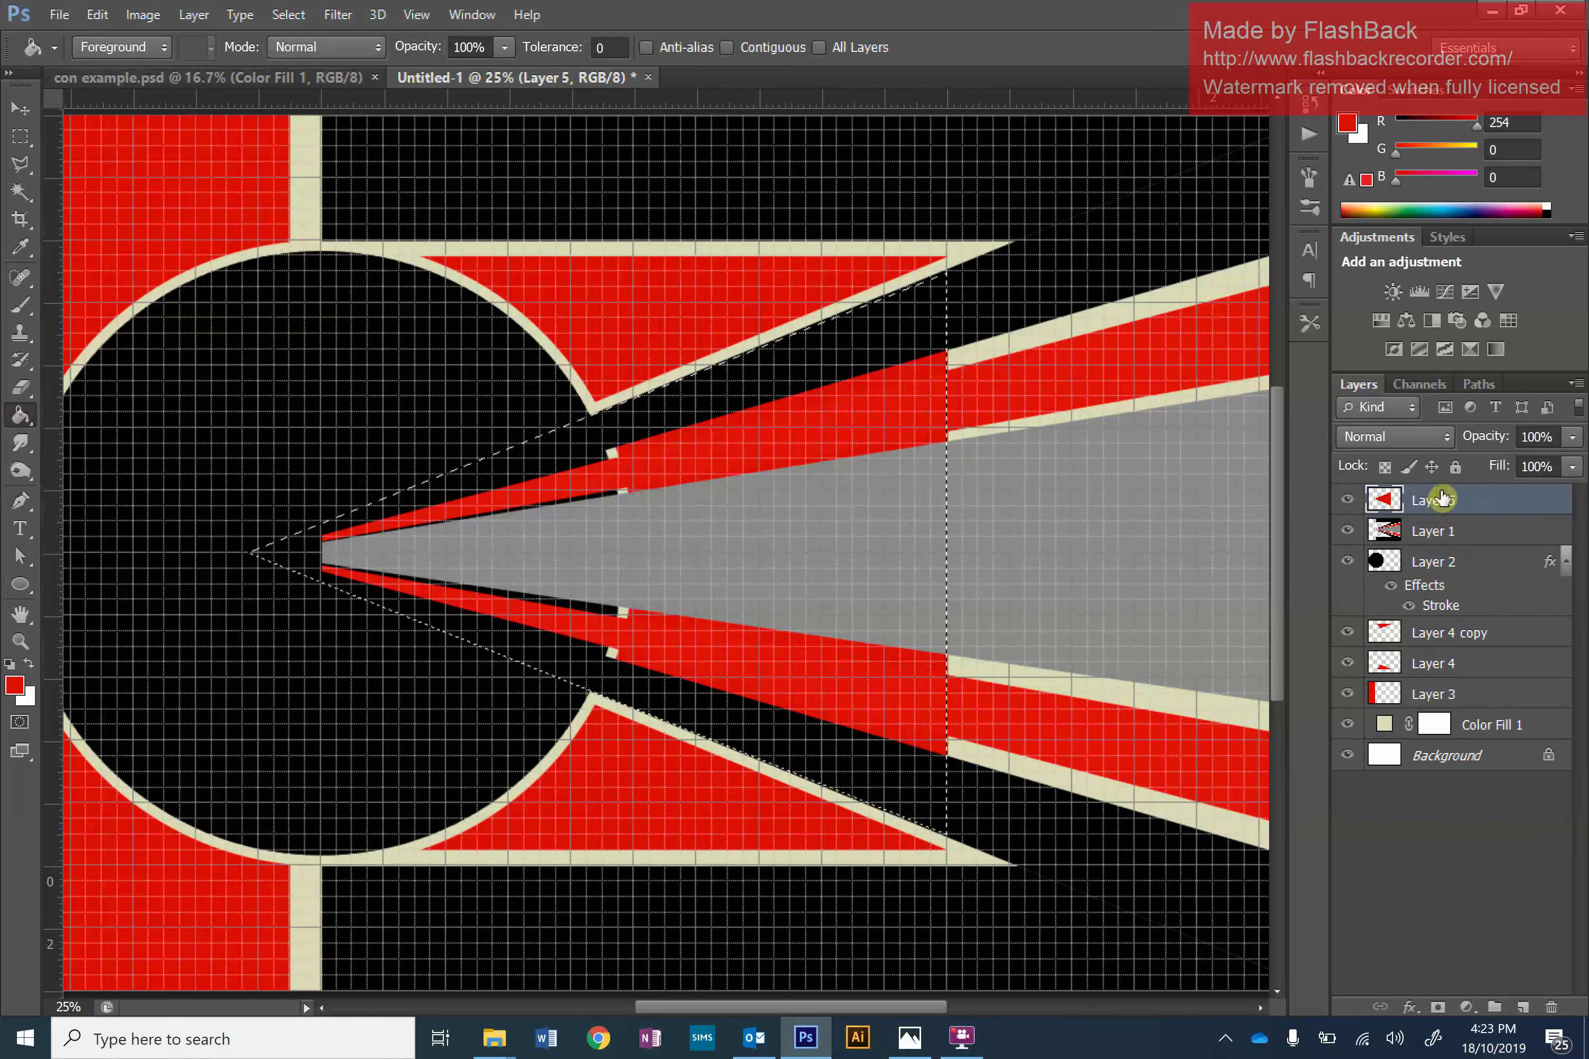
click(19, 136)
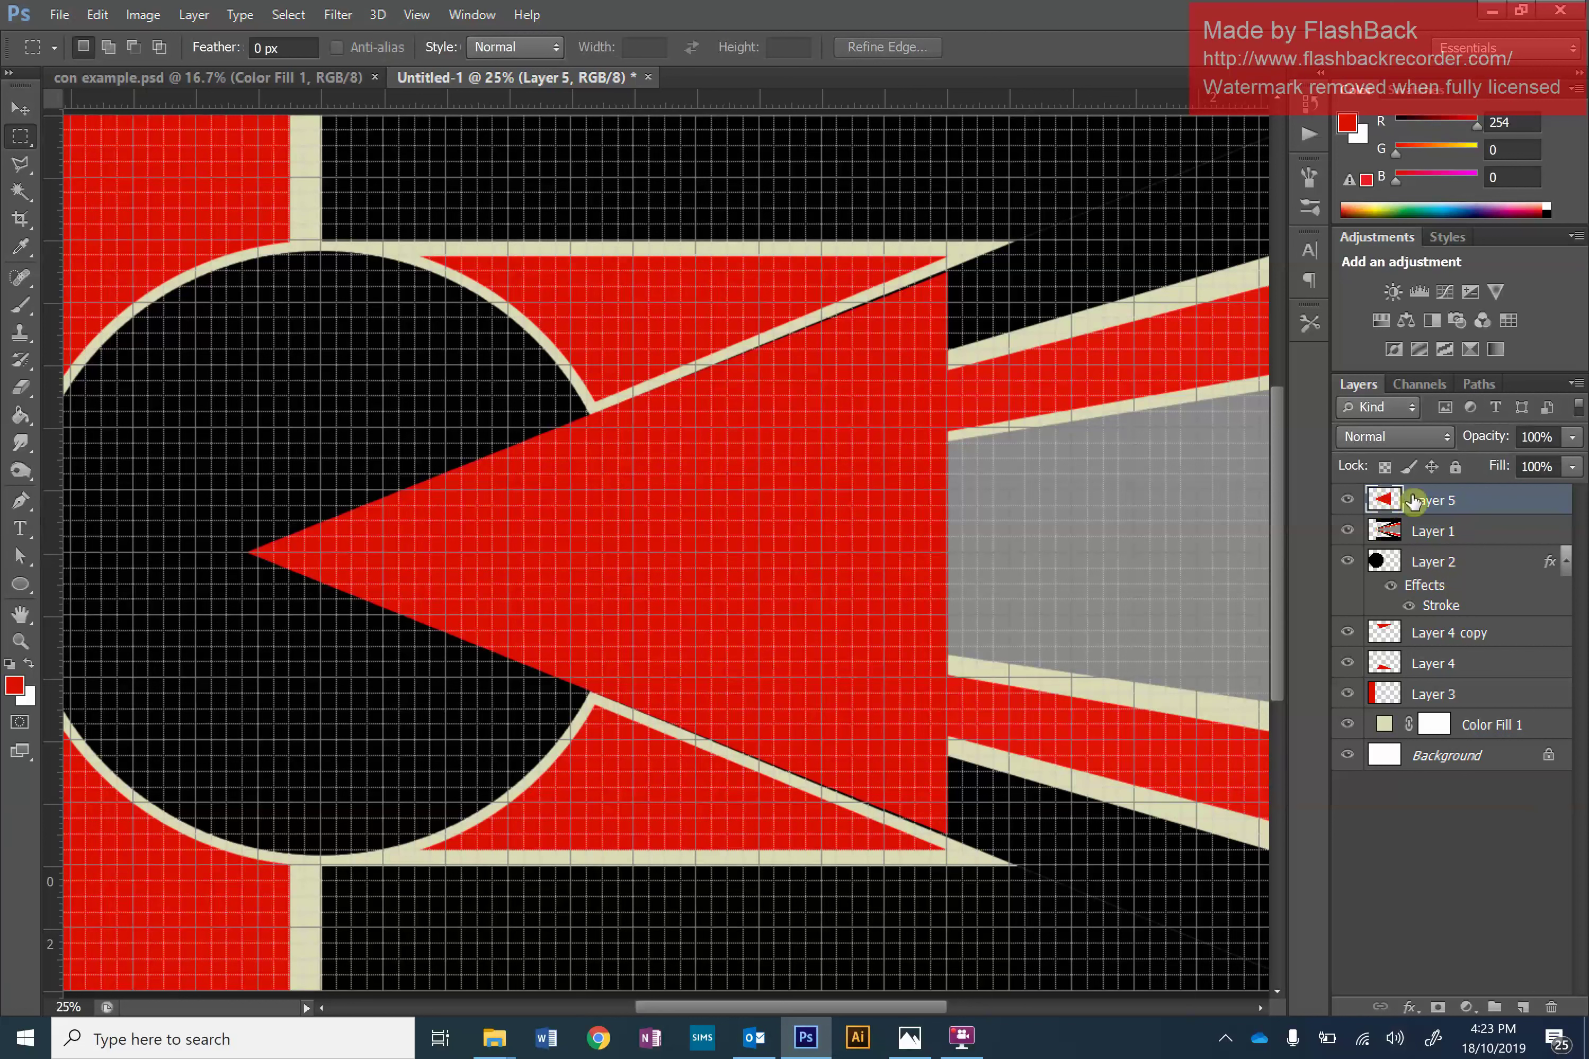
Add a 40 px stroke to the red triangle layer, sampling its beige colour #dbdbb6 from the poster.
click(1413, 1010)
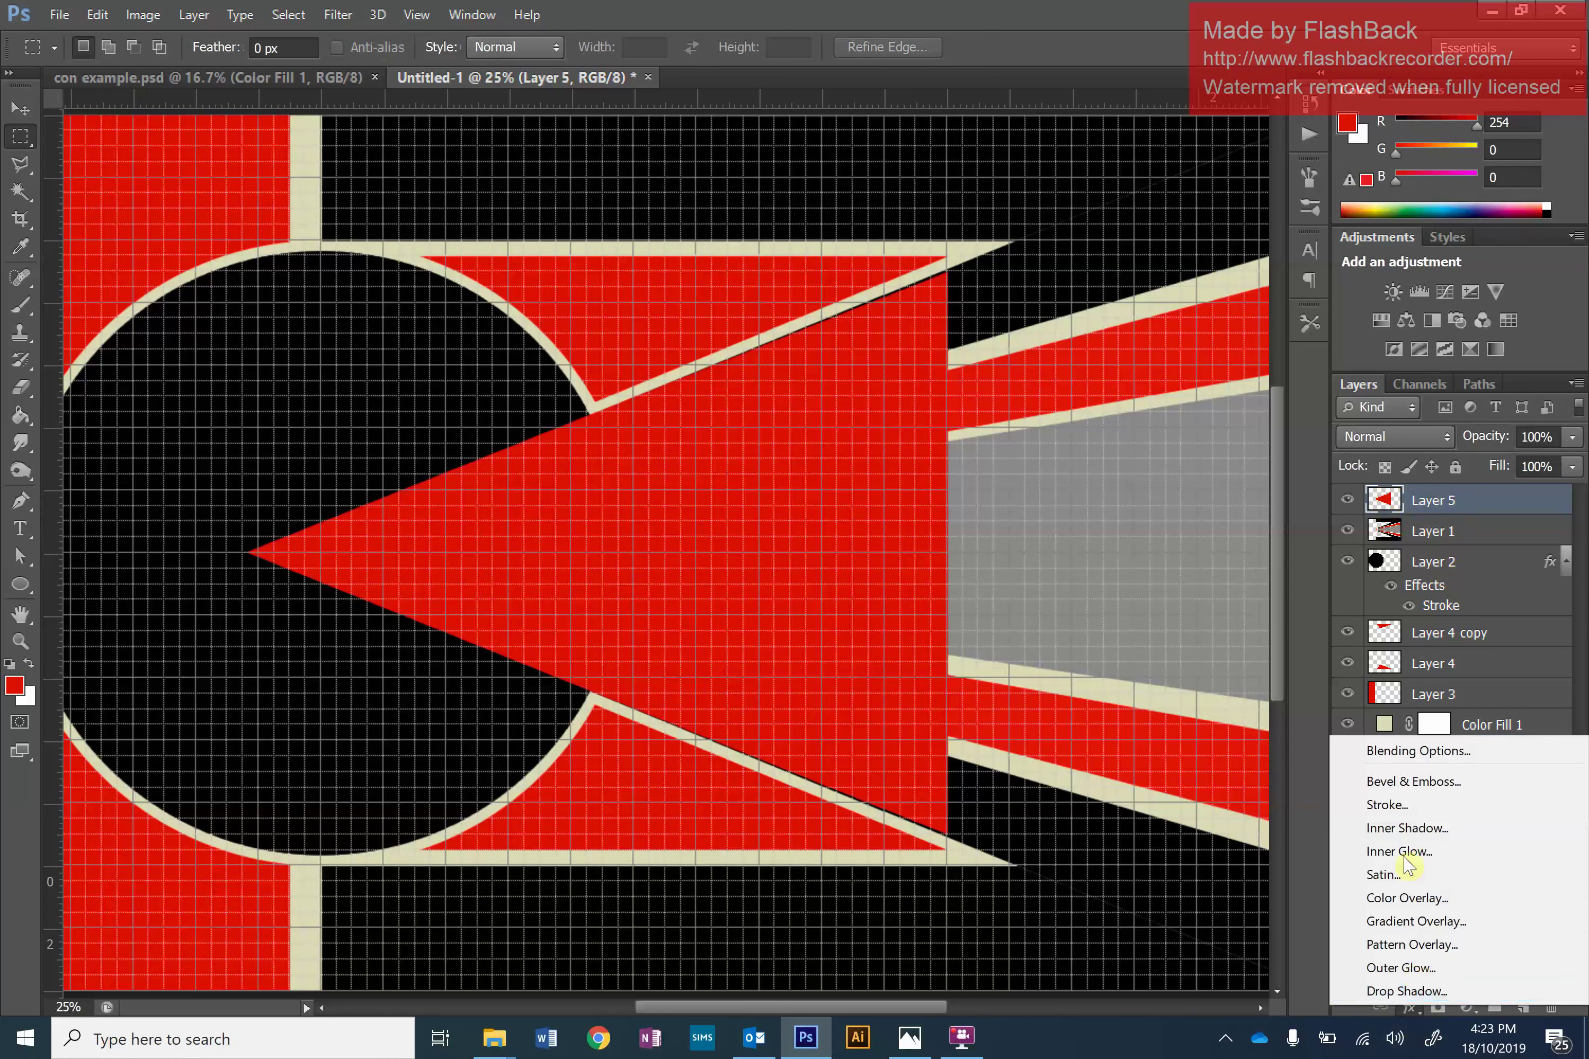
click(1392, 801)
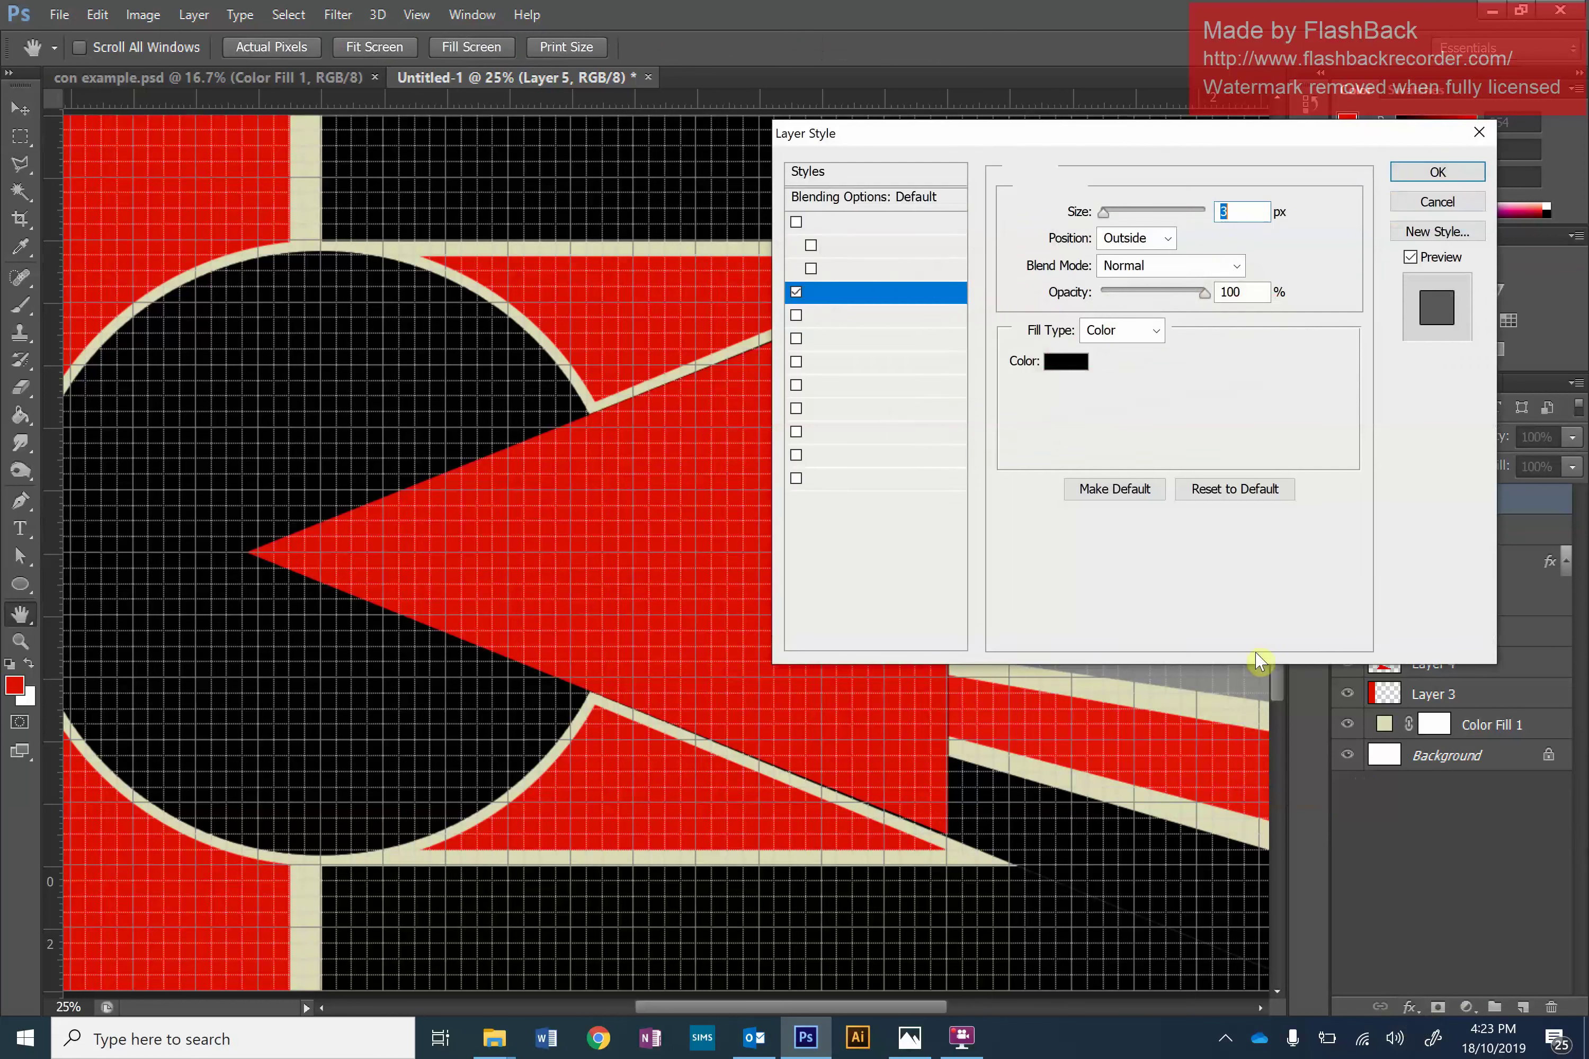
drag(1119, 140, 1236, 141)
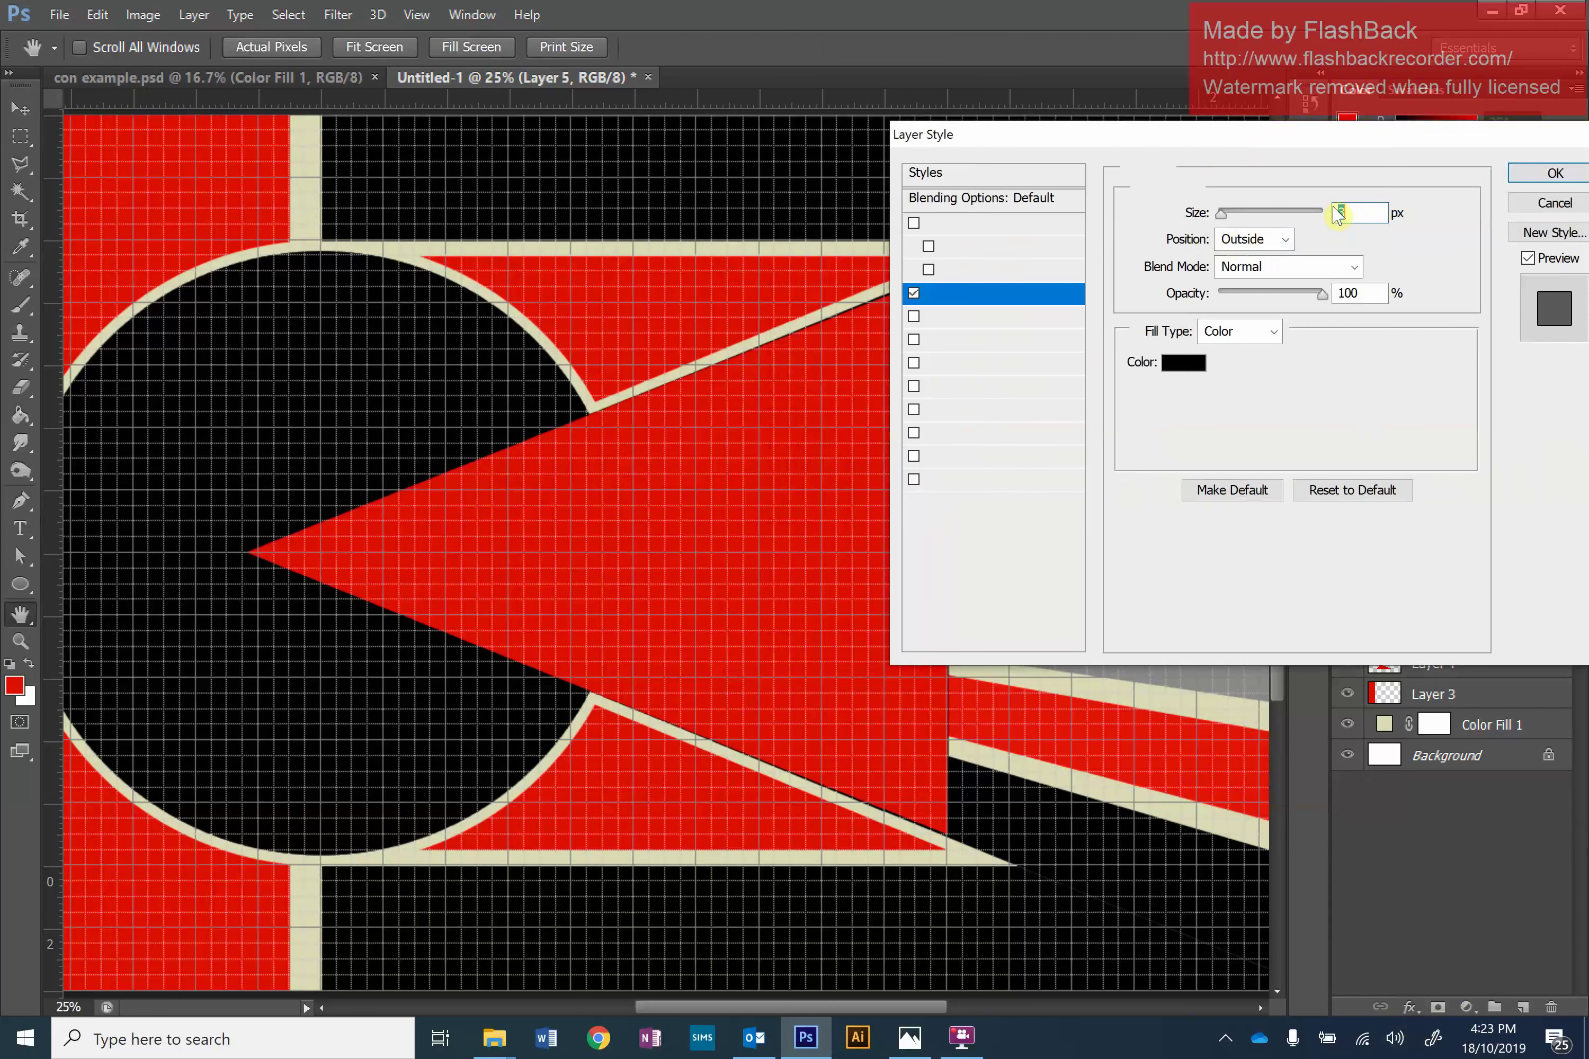
text(40)
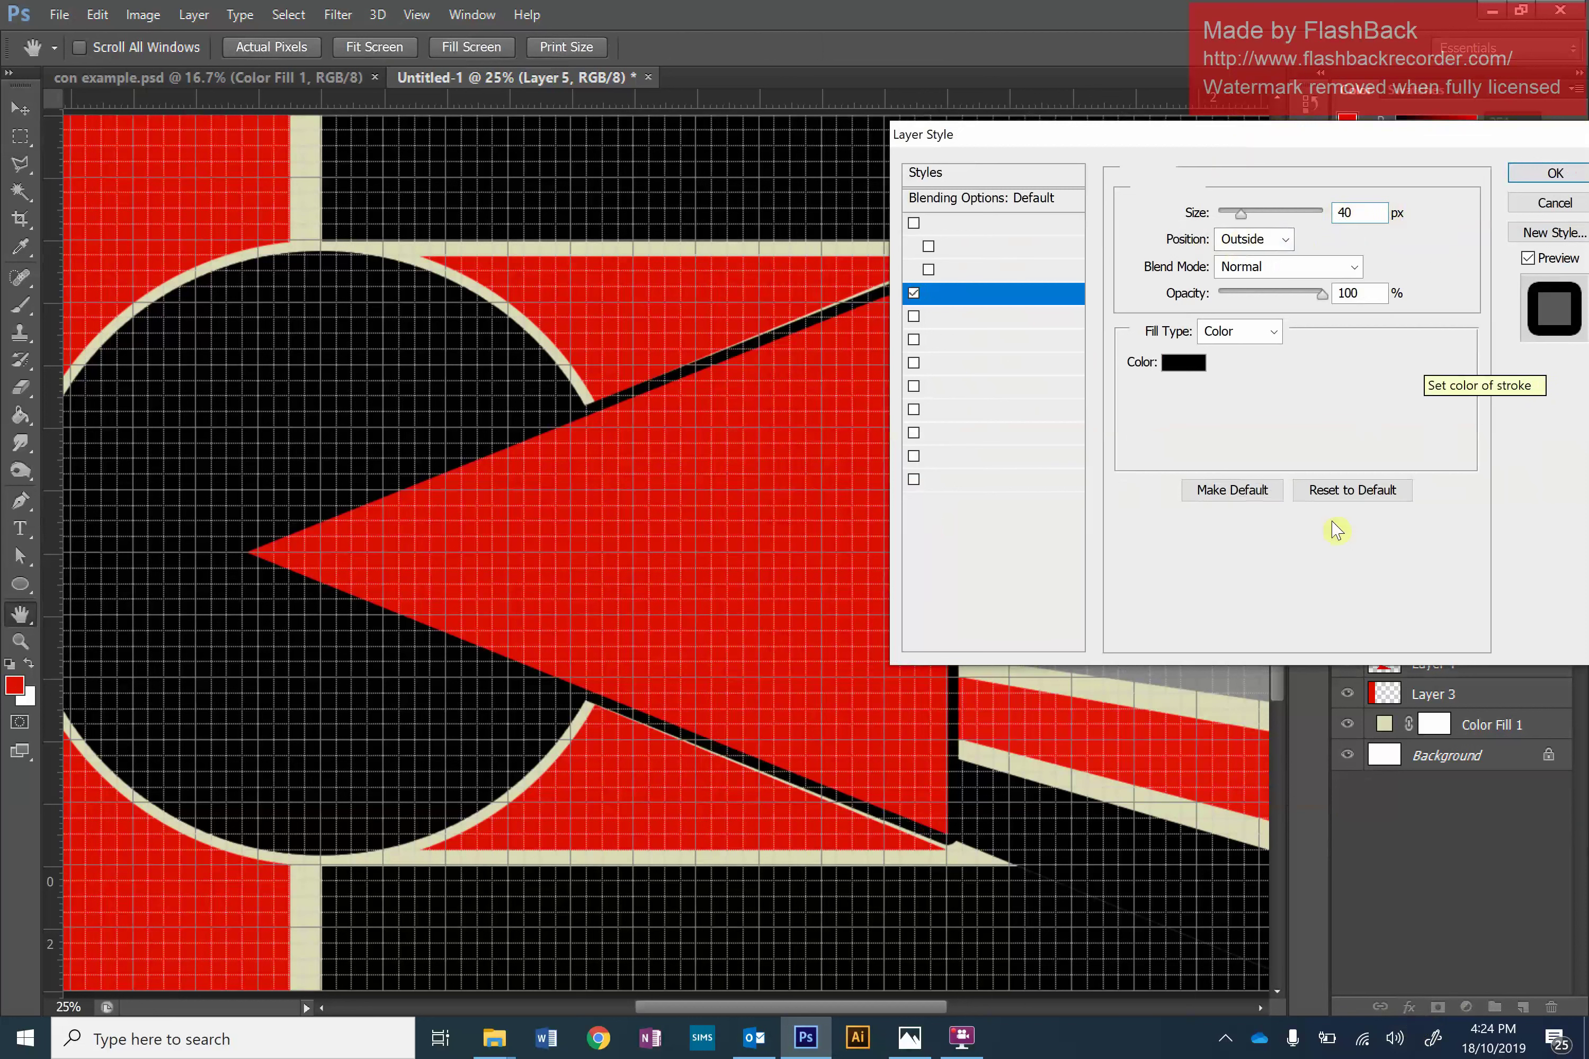
click(1184, 363)
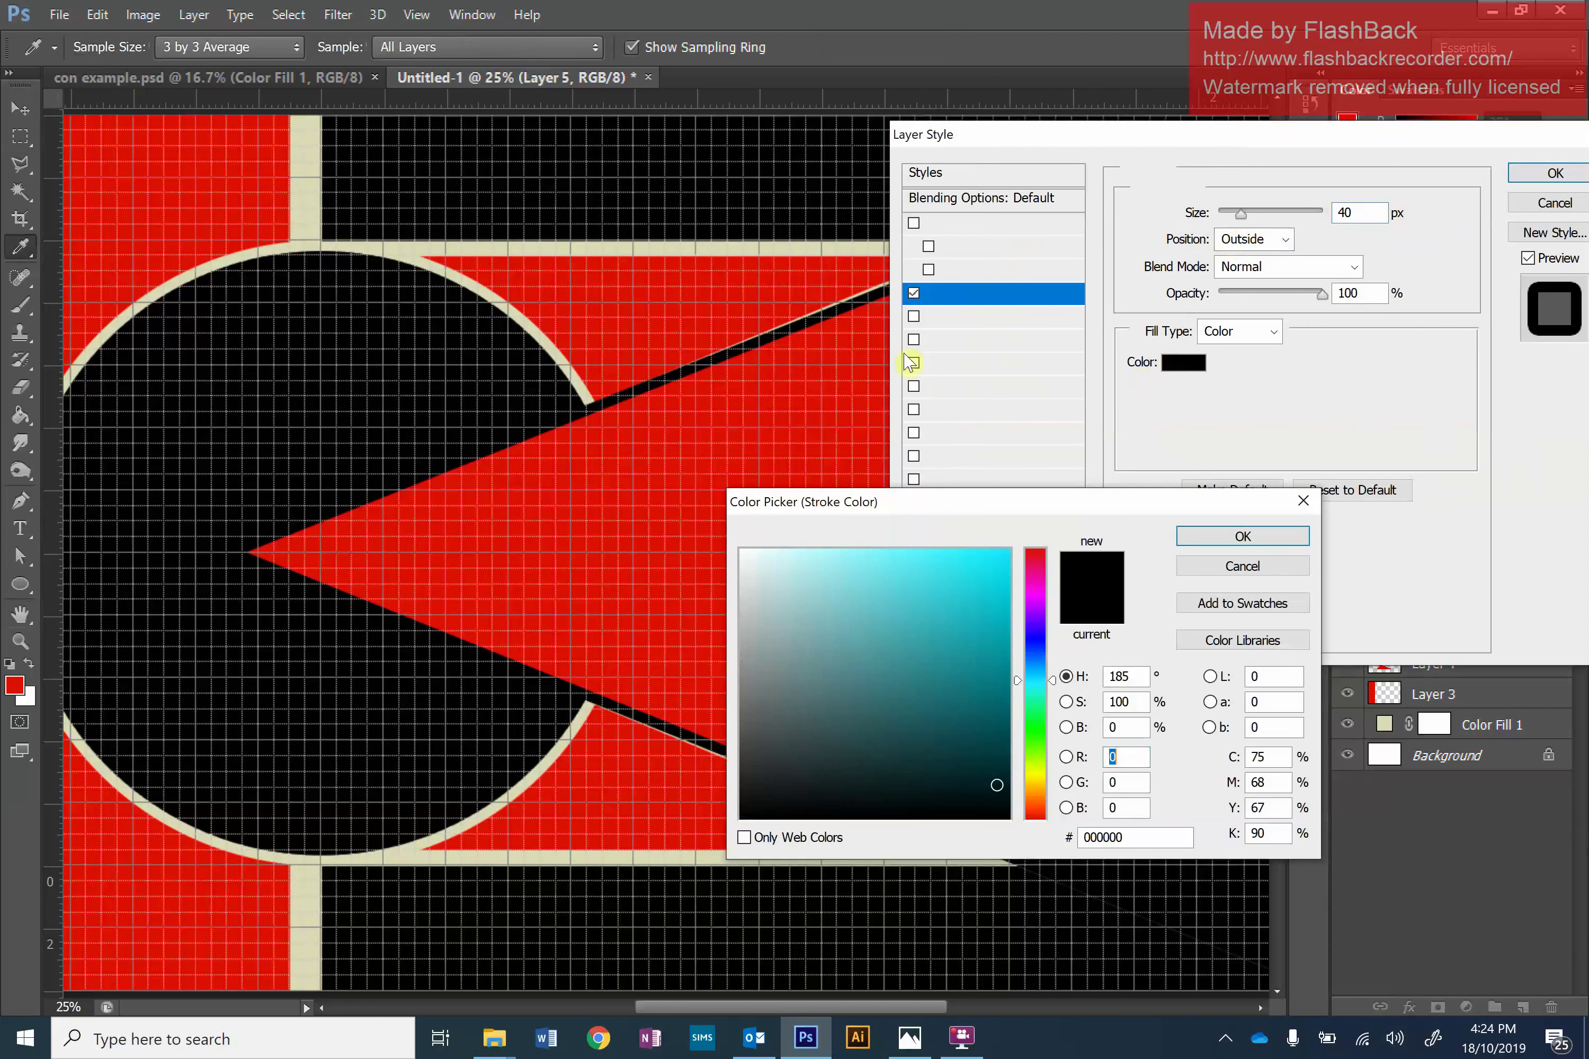
click(465, 242)
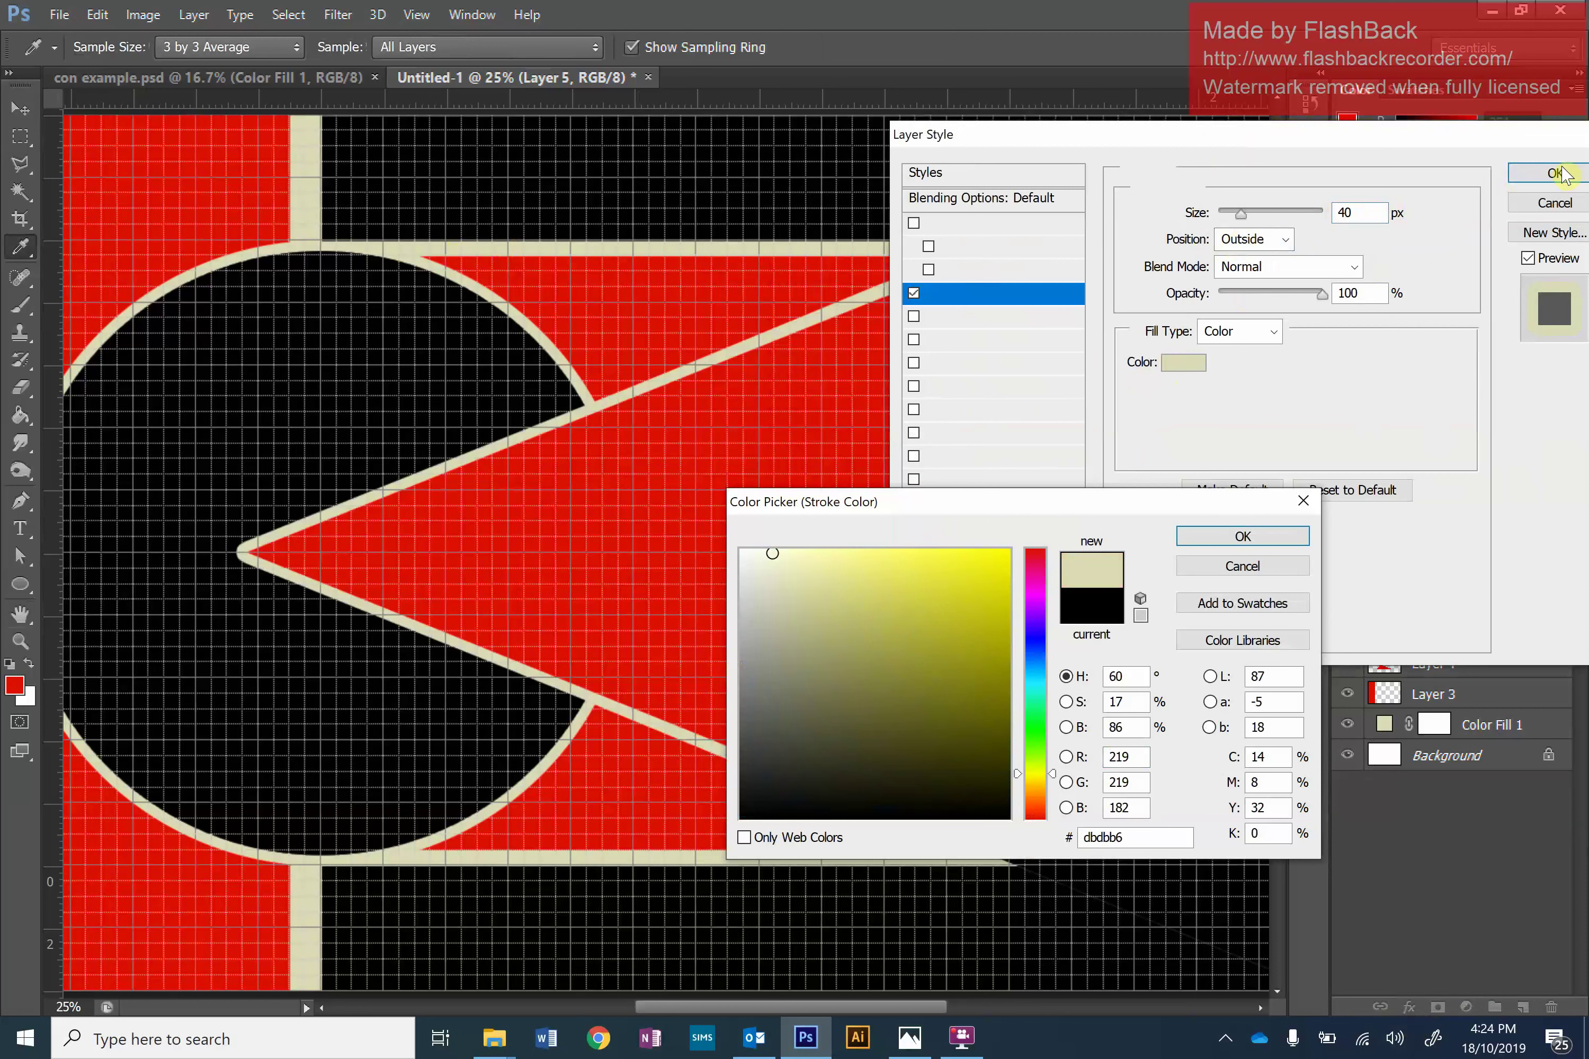
click(1244, 537)
drag(1458, 147, 1231, 158)
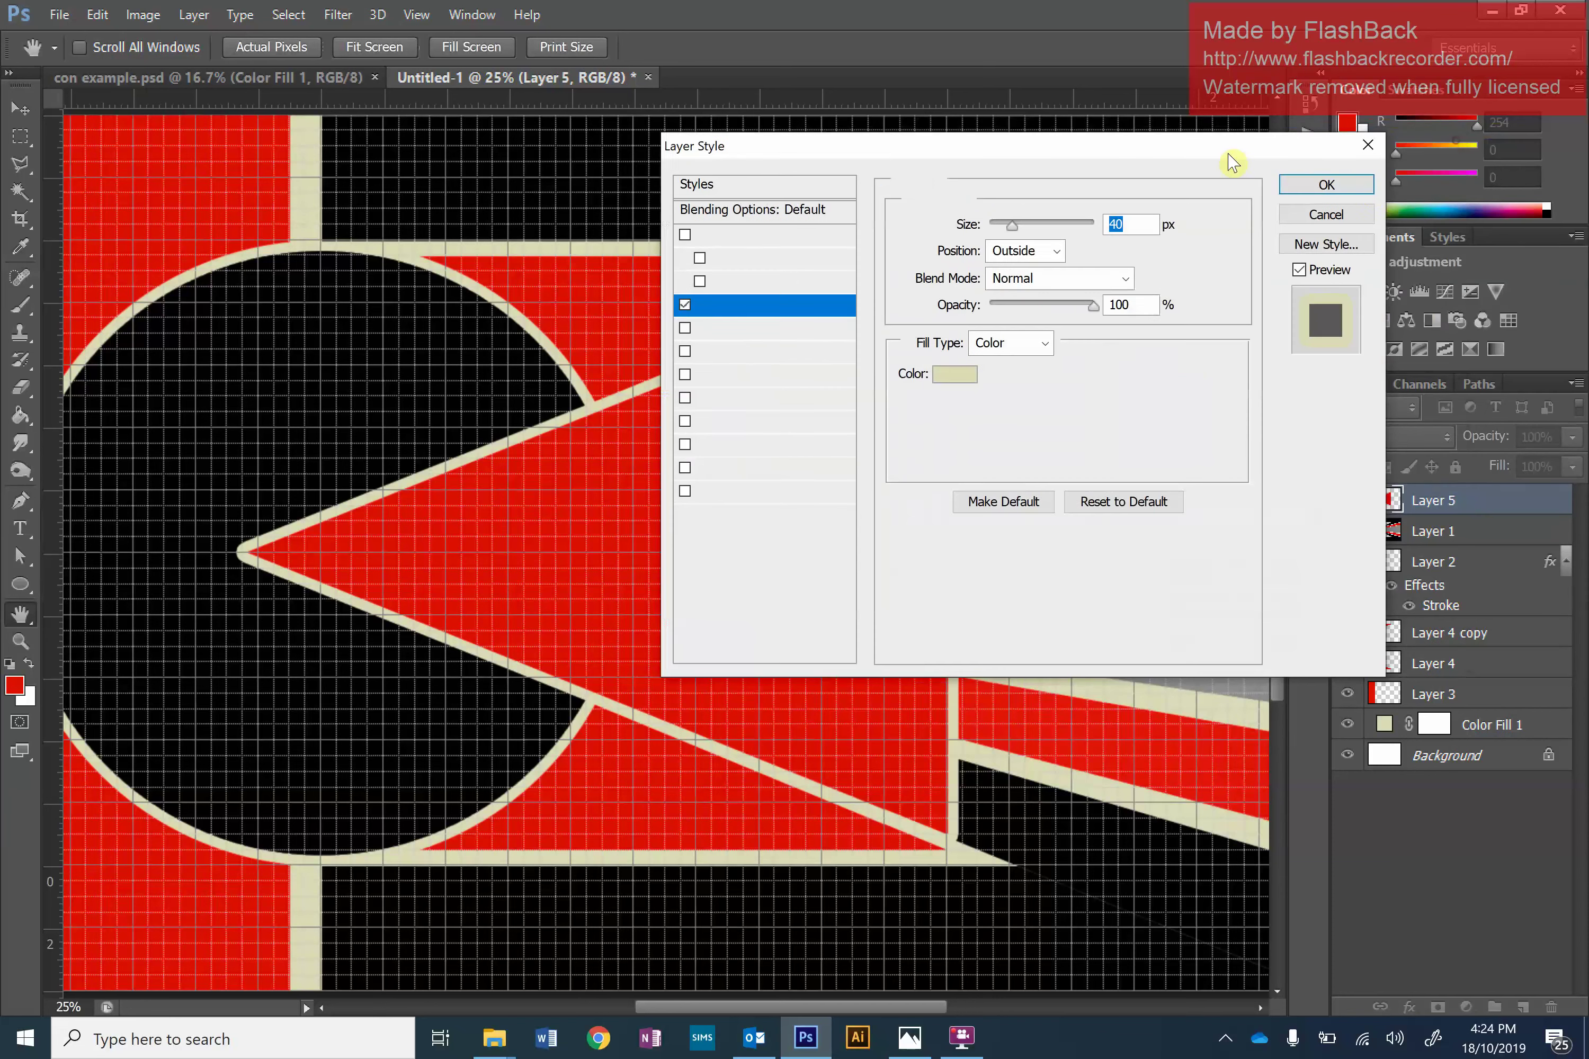
click(1357, 191)
Copy the photo 20191016_093401.jpg from the Photos app and paste it into the Photoshop poster above the circle layer.
click(1443, 605)
key(ctrl+minus)
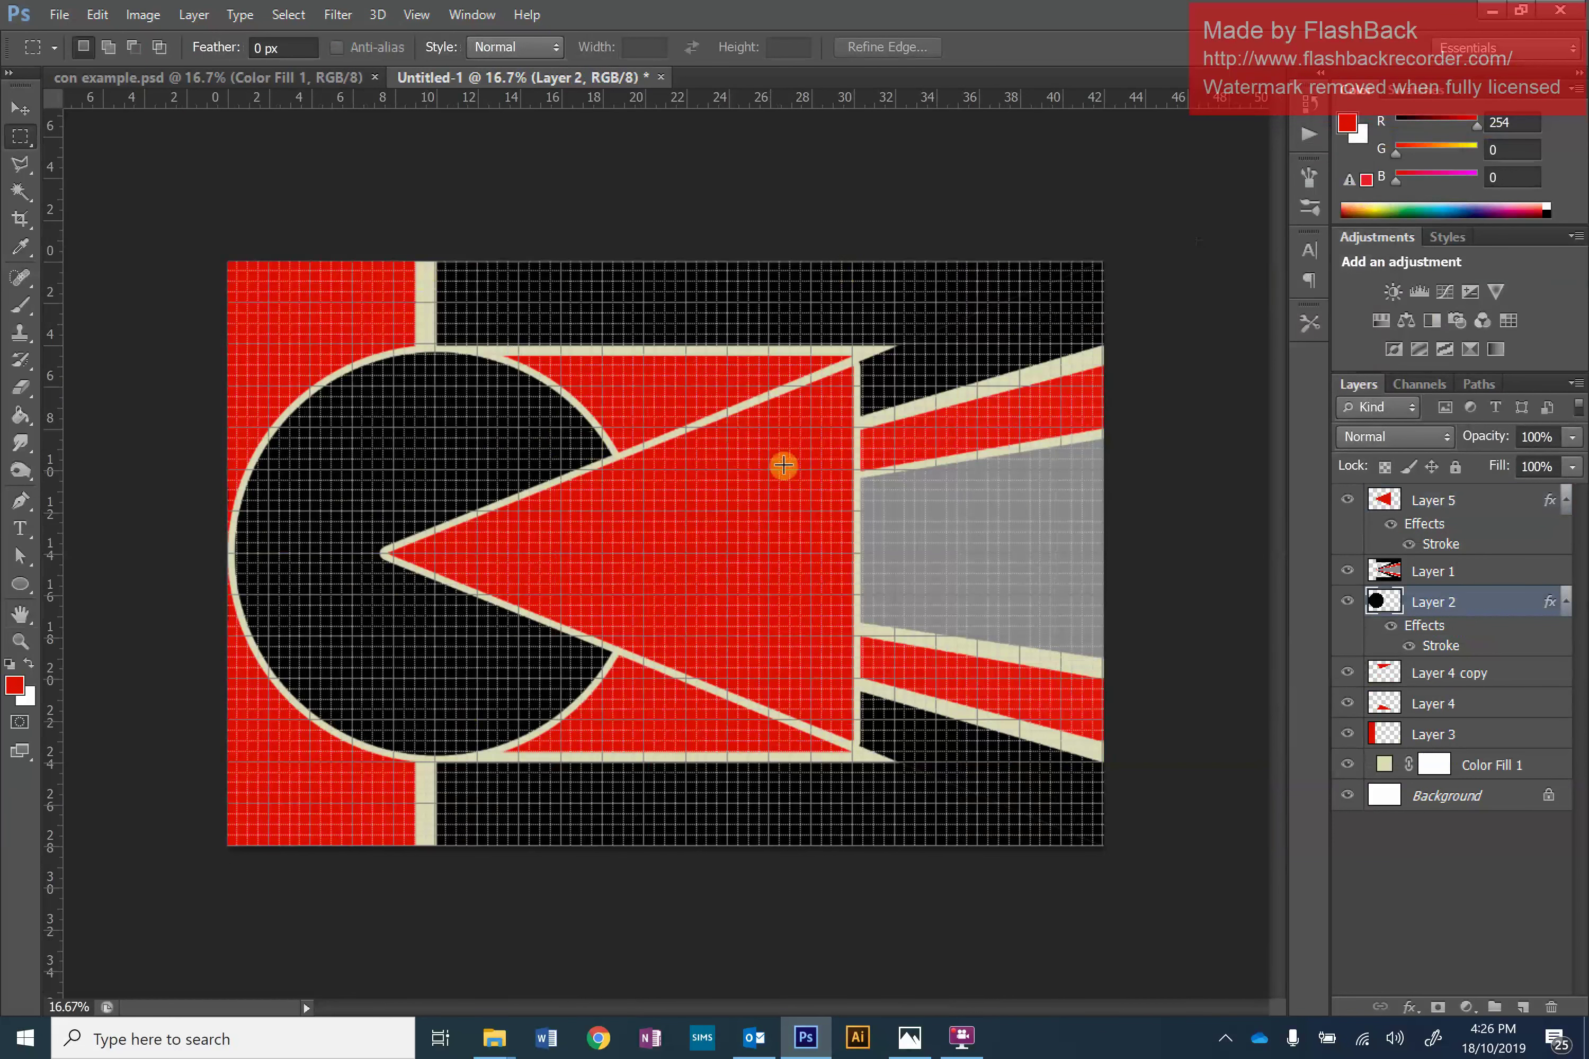
click(909, 1038)
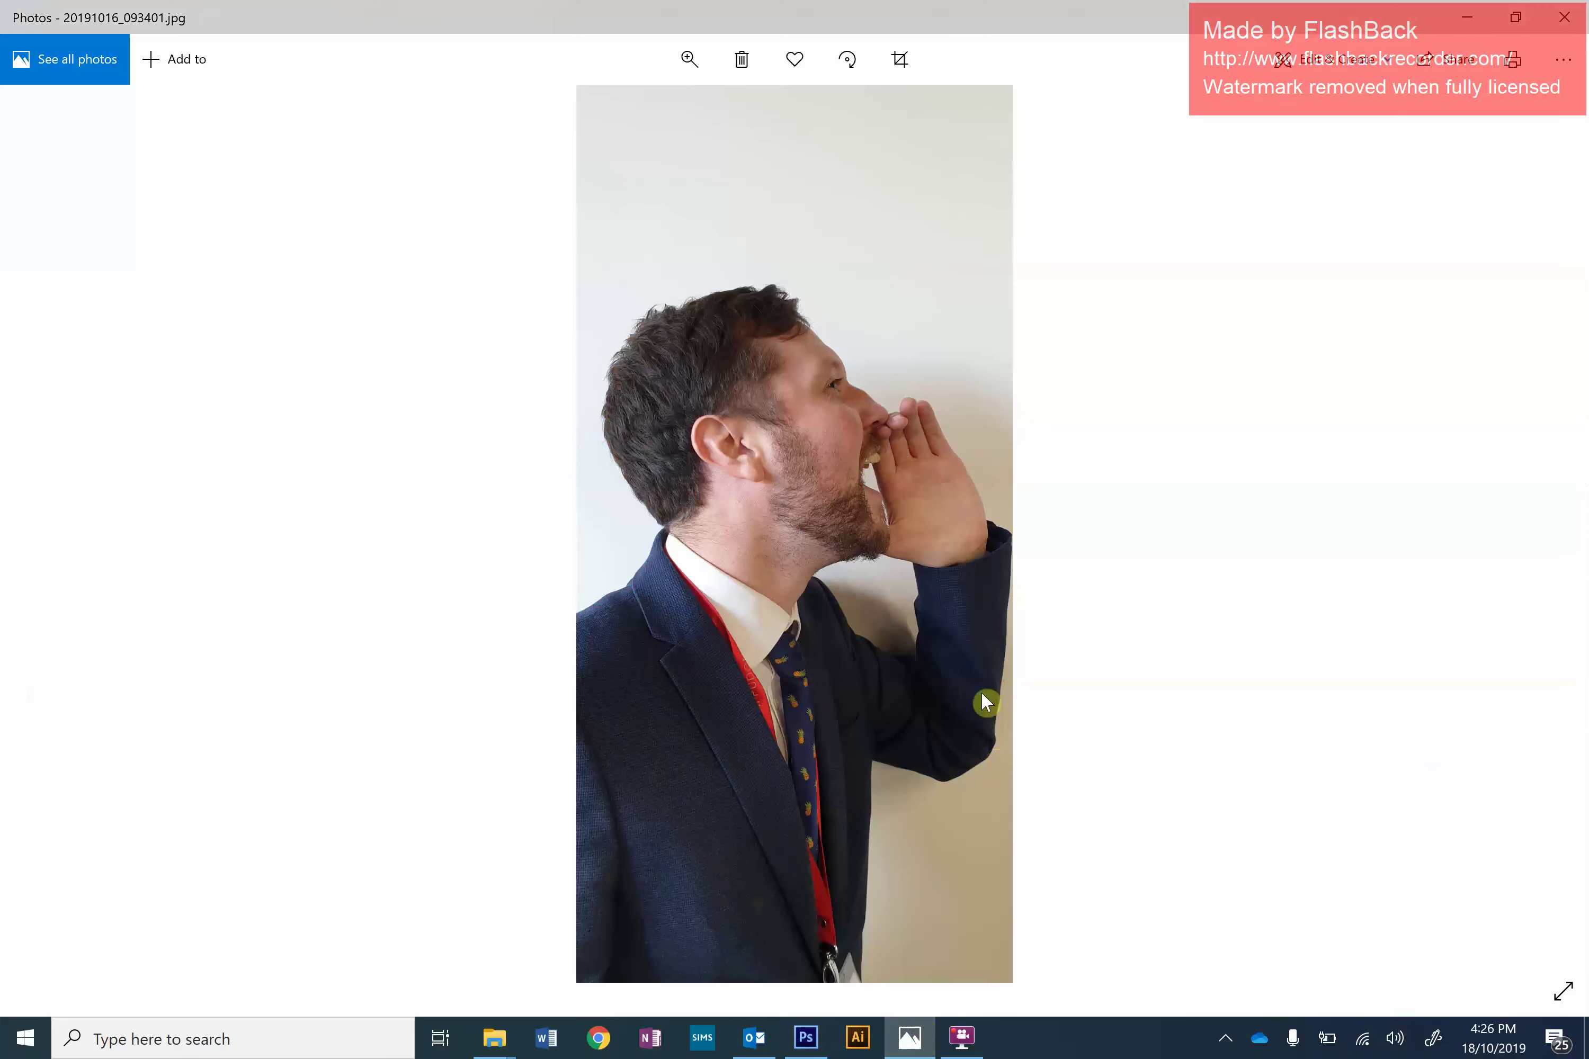
right_click(715, 368)
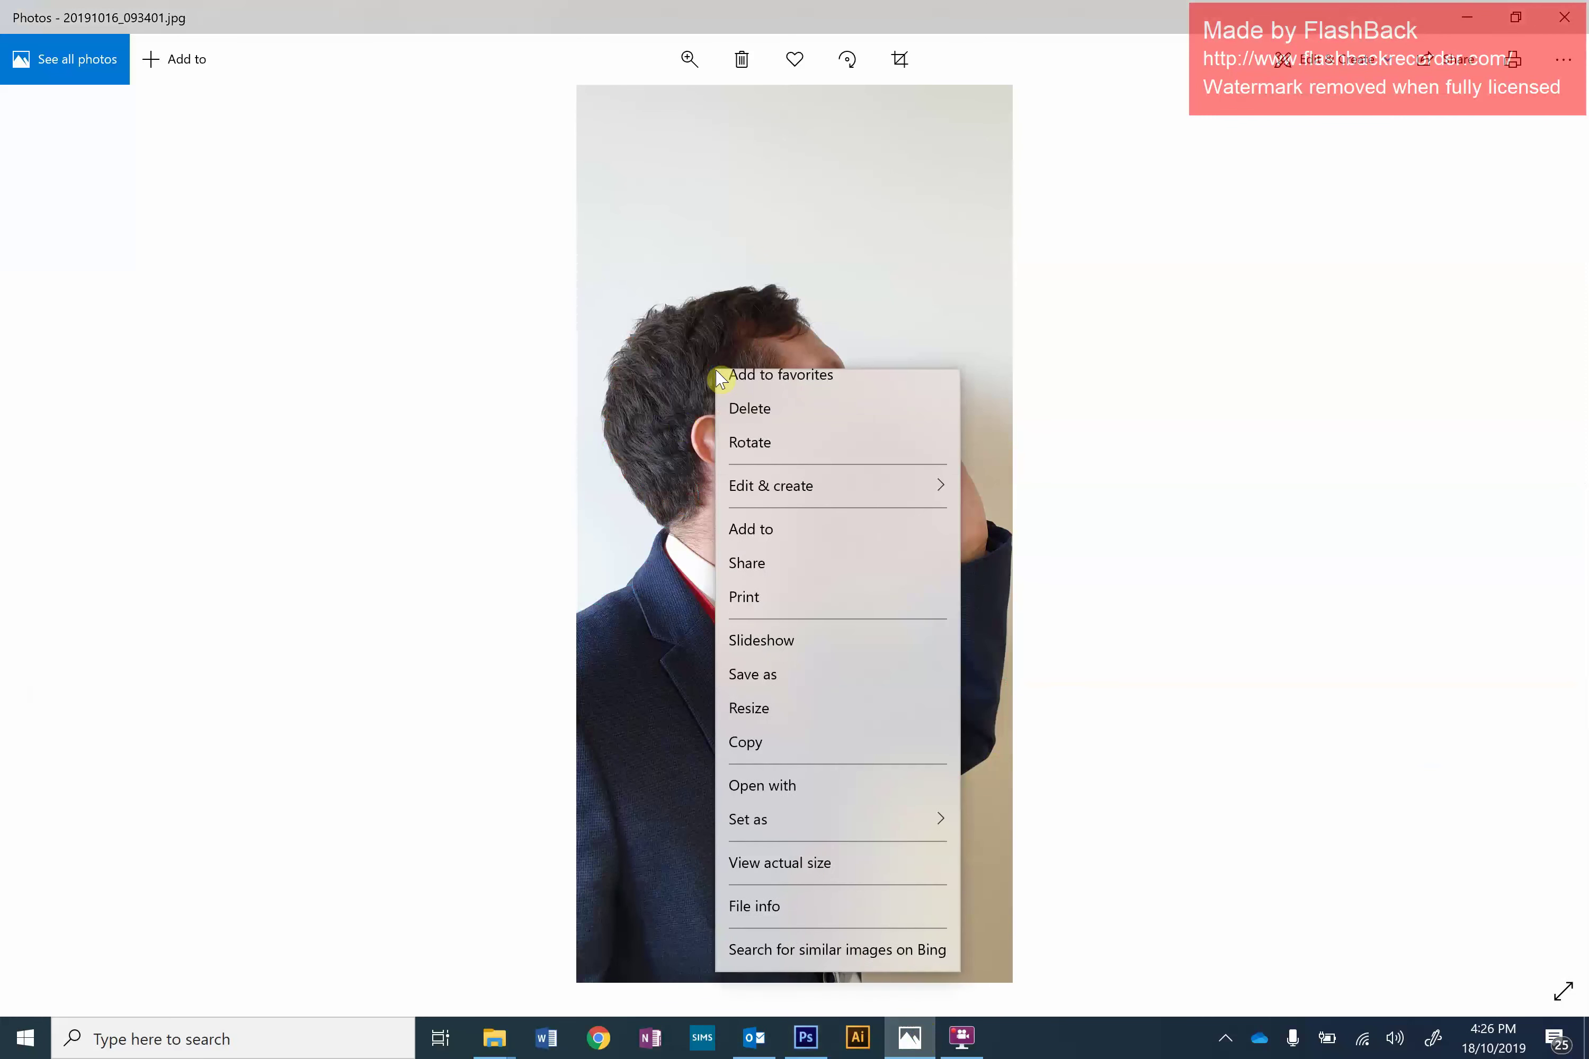
click(848, 761)
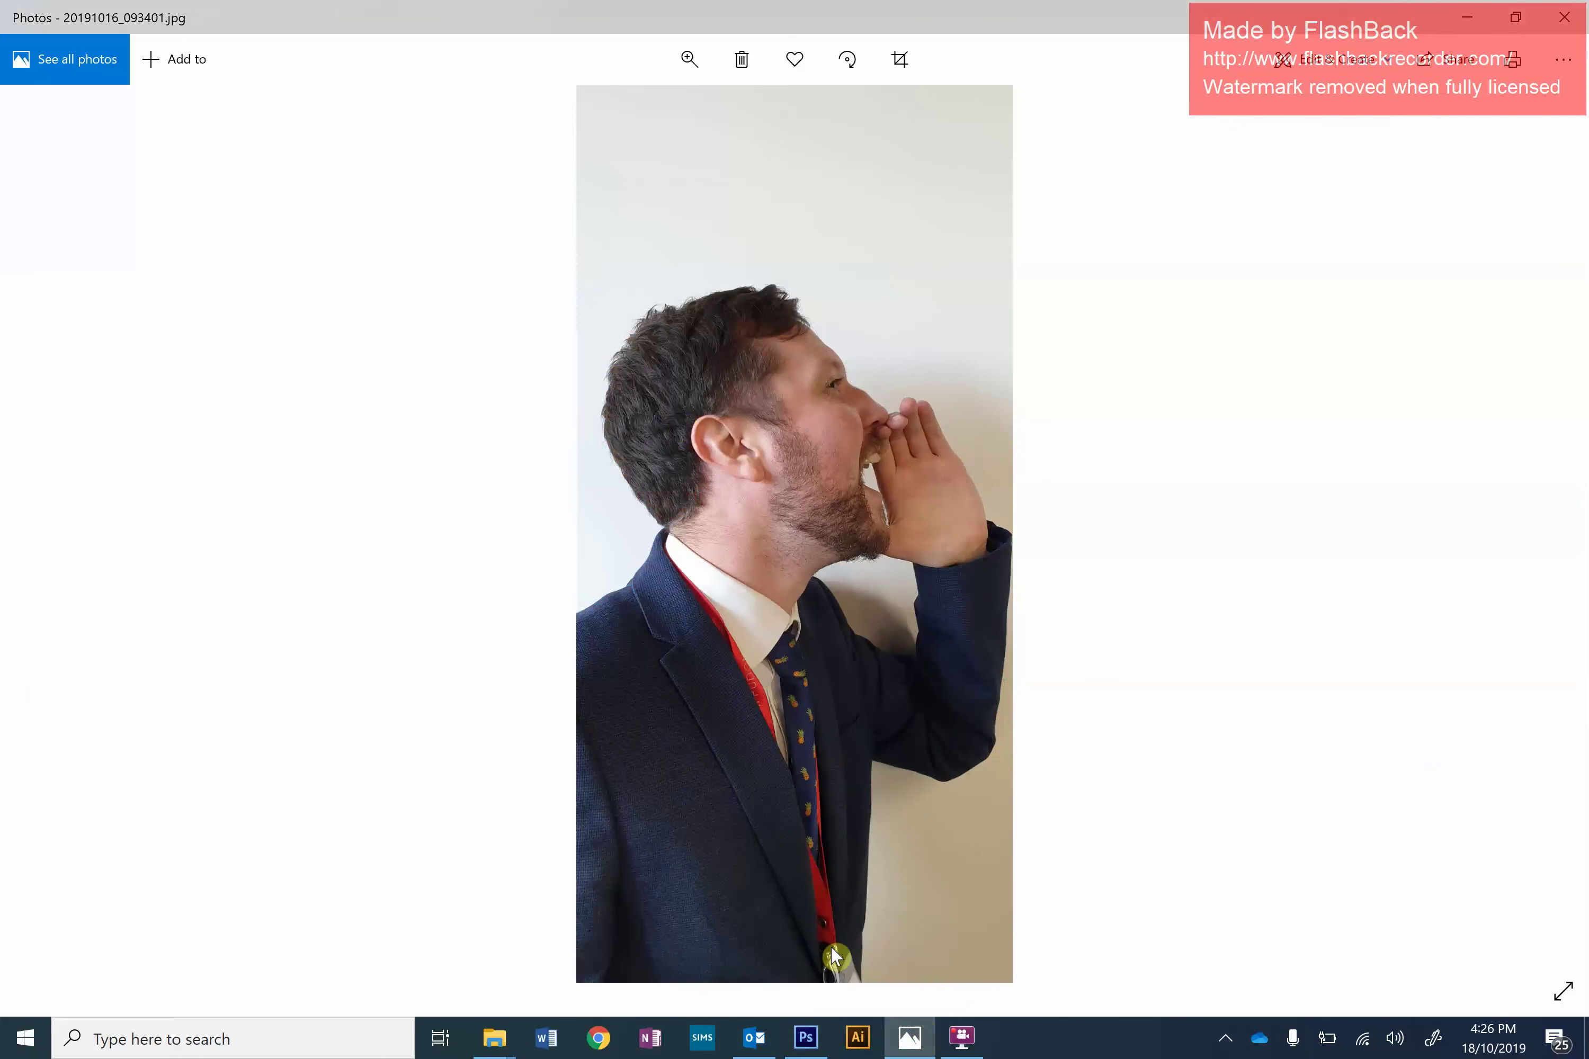
click(805, 1038)
click(97, 14)
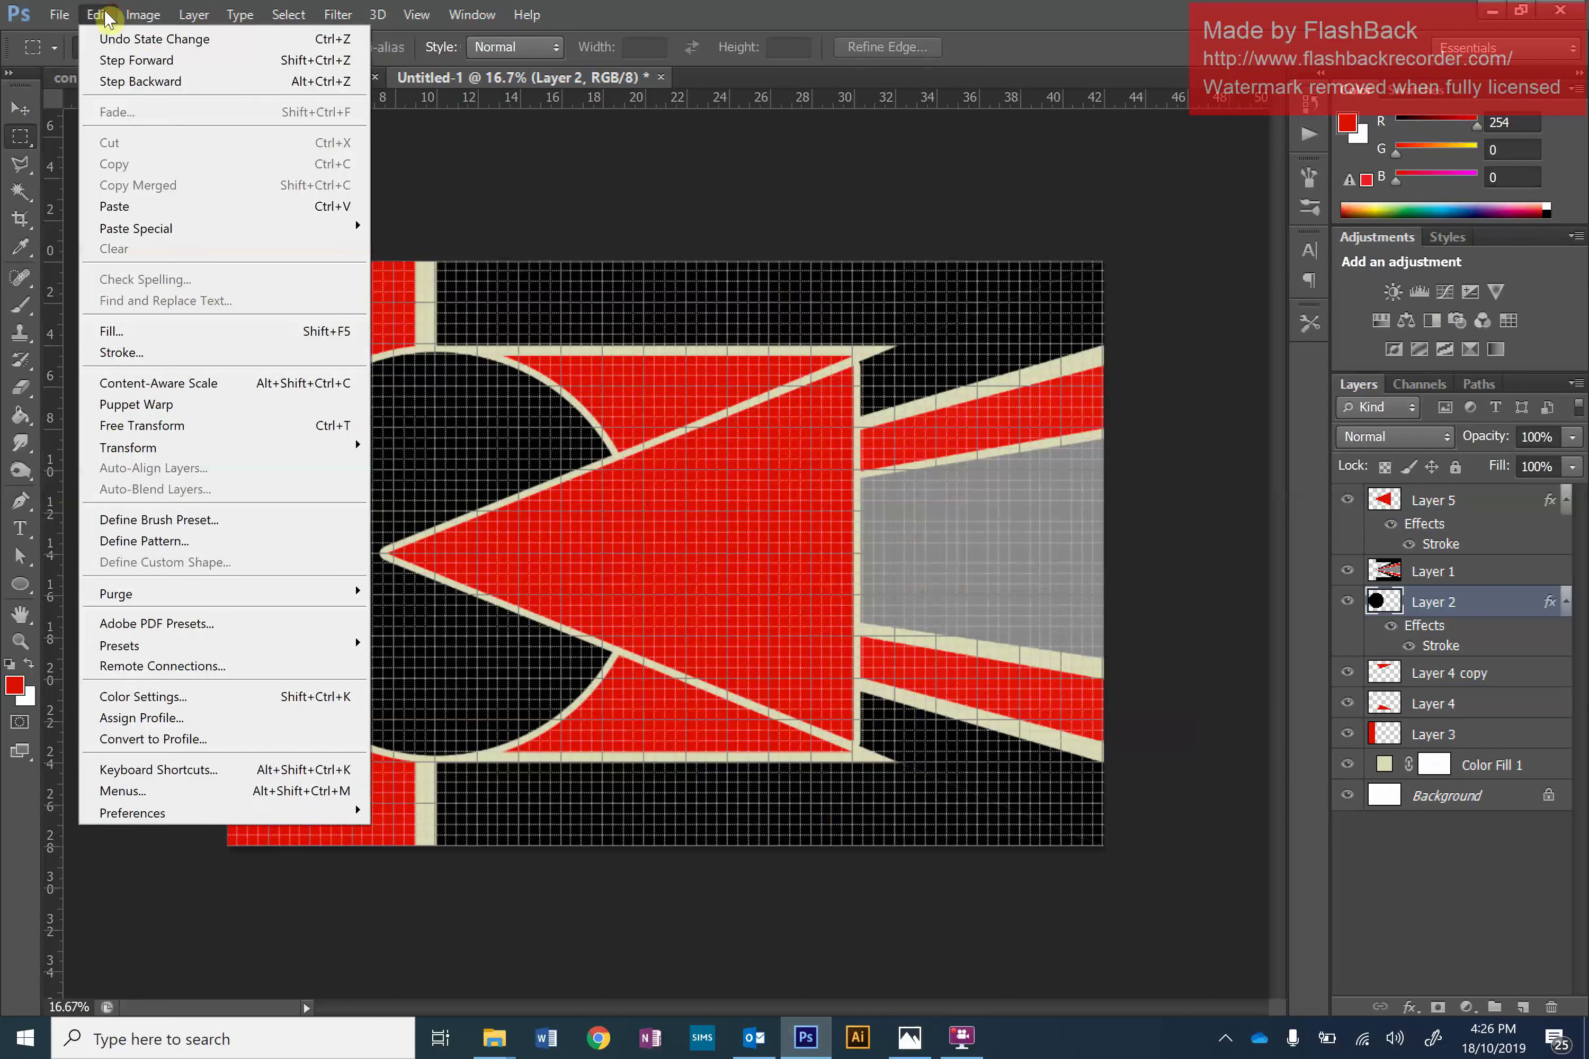
click(178, 205)
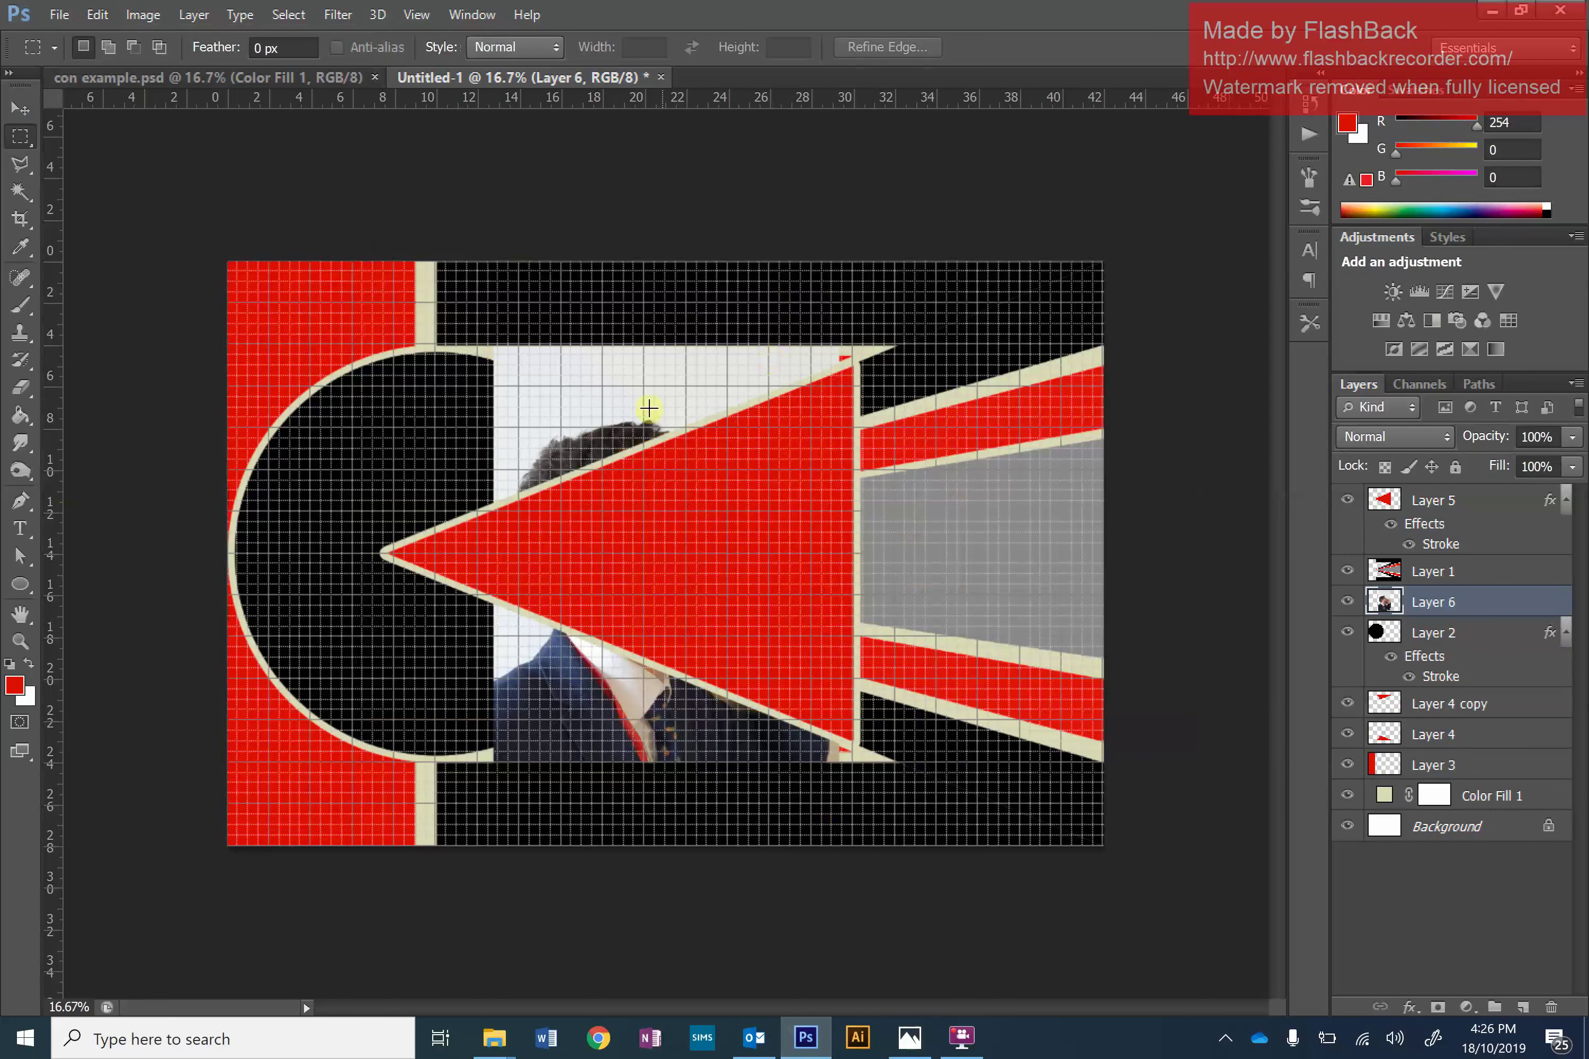
Move the pasted photo layer to the top of the stack and set its opacity to 74%.
click(19, 108)
drag(1434, 601, 1455, 500)
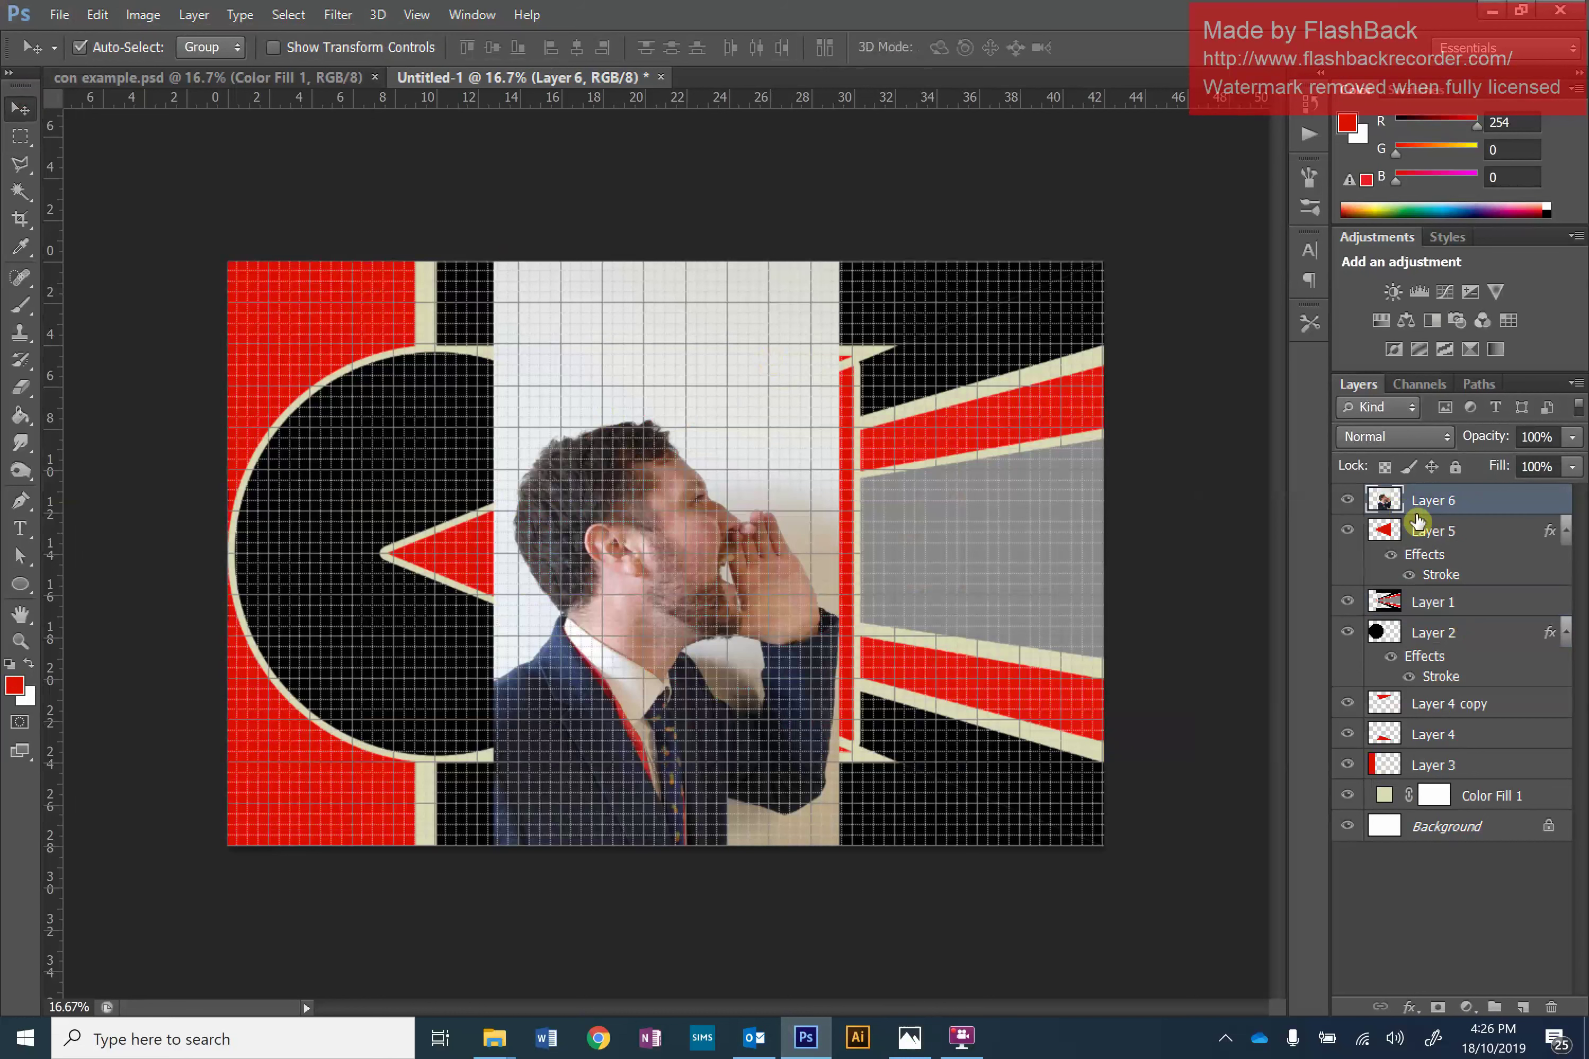
click(1575, 439)
mouse_move(1556, 467)
mouse_down()
mouse_move(1530, 469)
mouse_move(1542, 461)
mouse_up()
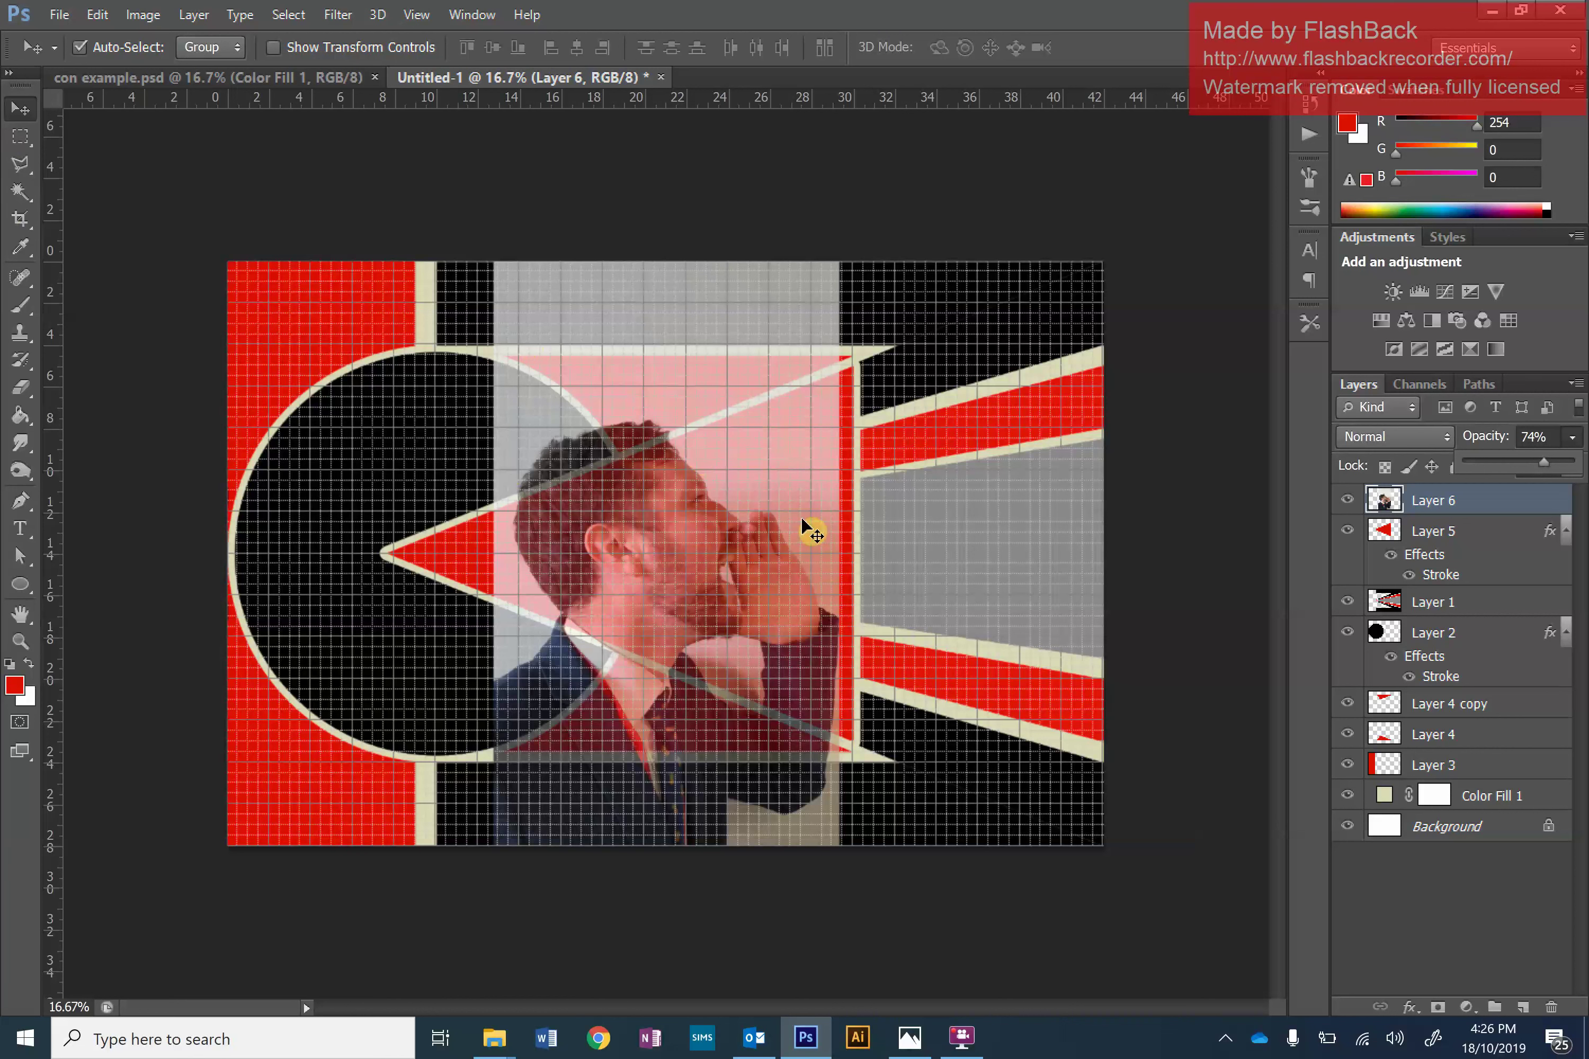
Scale the photo proportionally to 152.60% and place its head and hand over the circle at X 904.95 px, Y 2013.47 px.
key(ctrl+t)
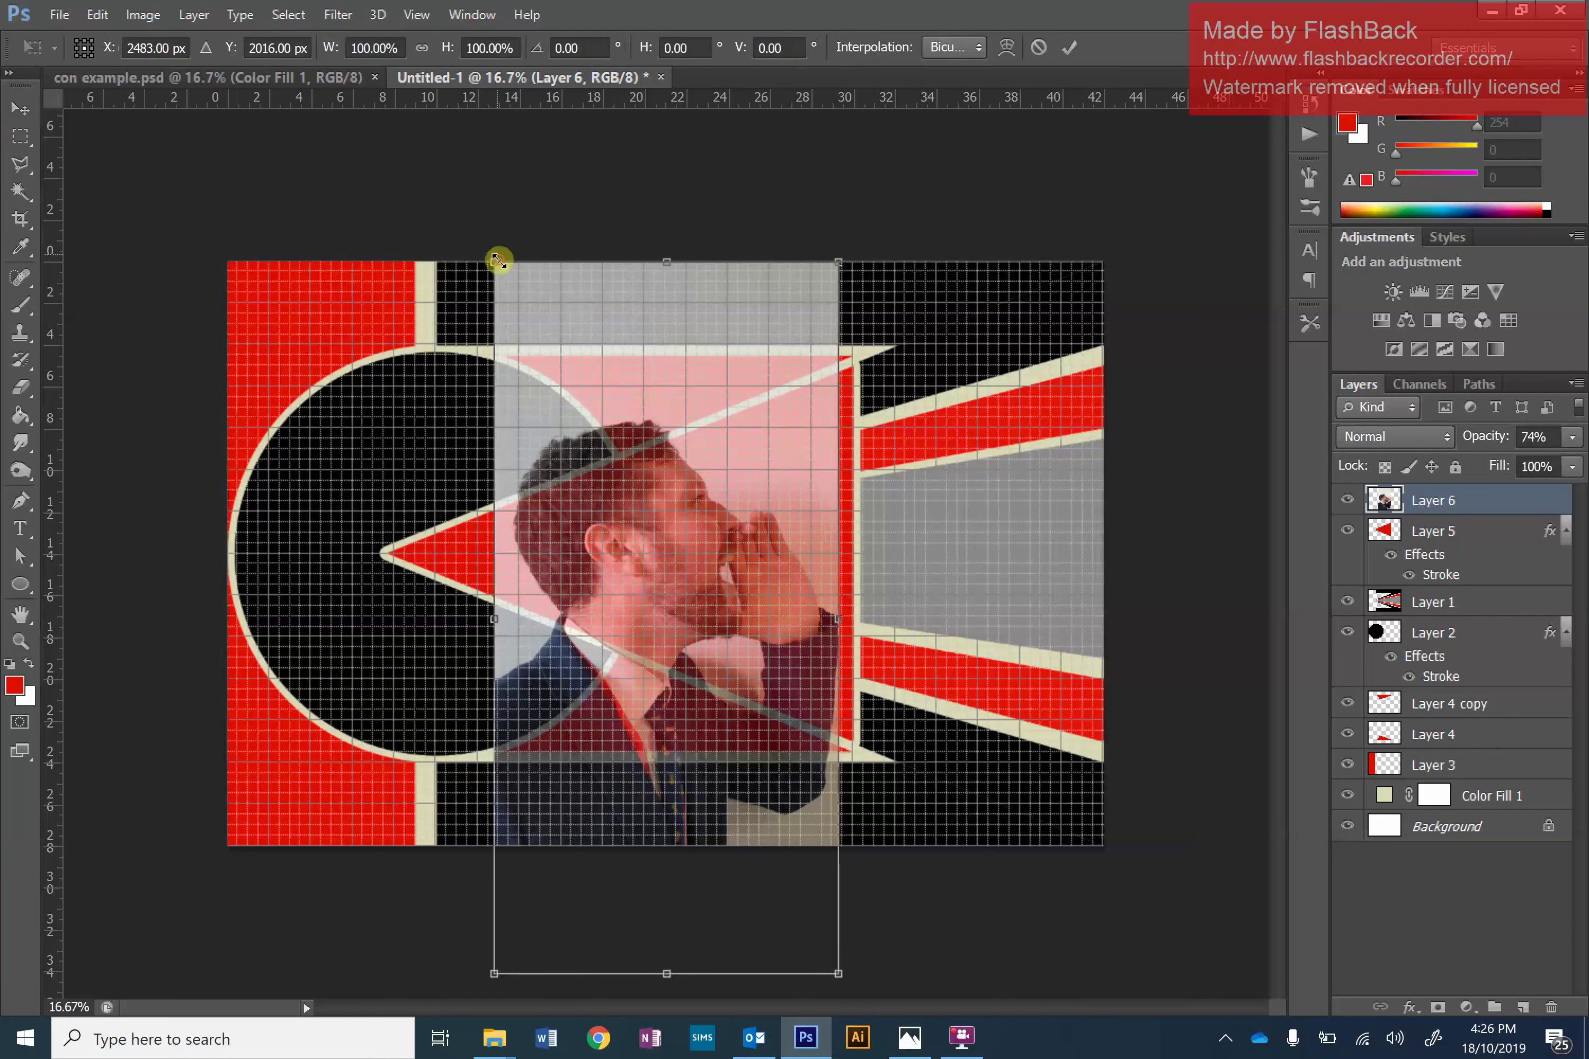
drag(498, 260, 294, 145)
drag(680, 614, 583, 656)
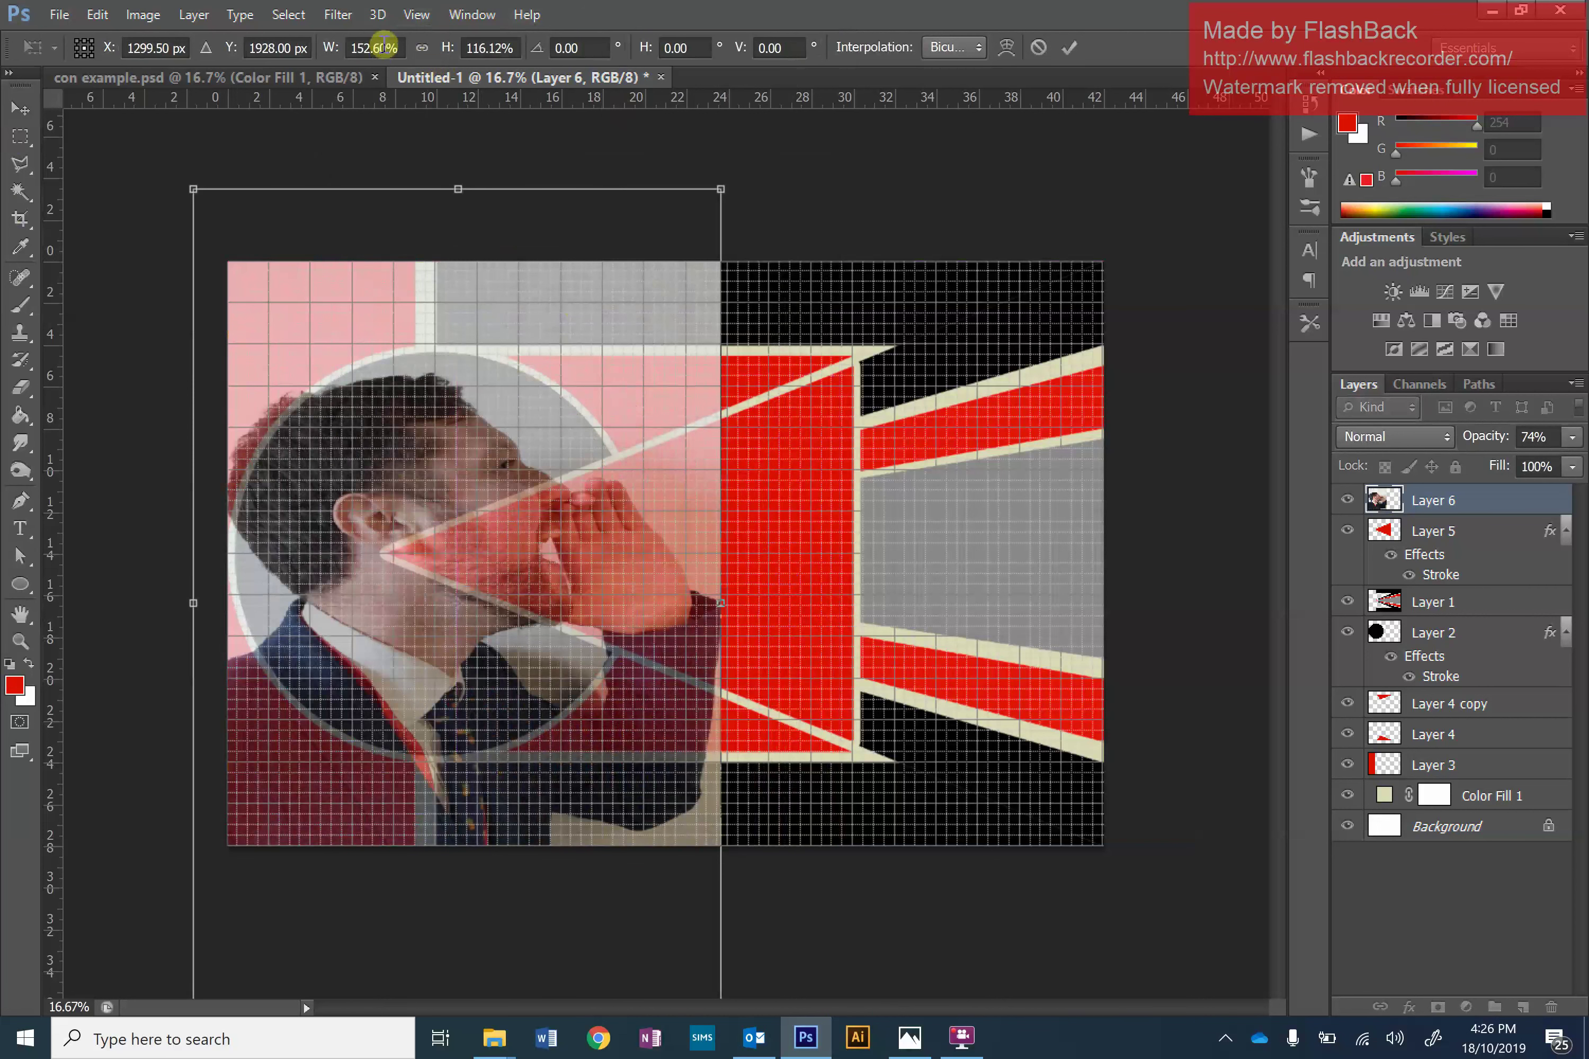
click(424, 55)
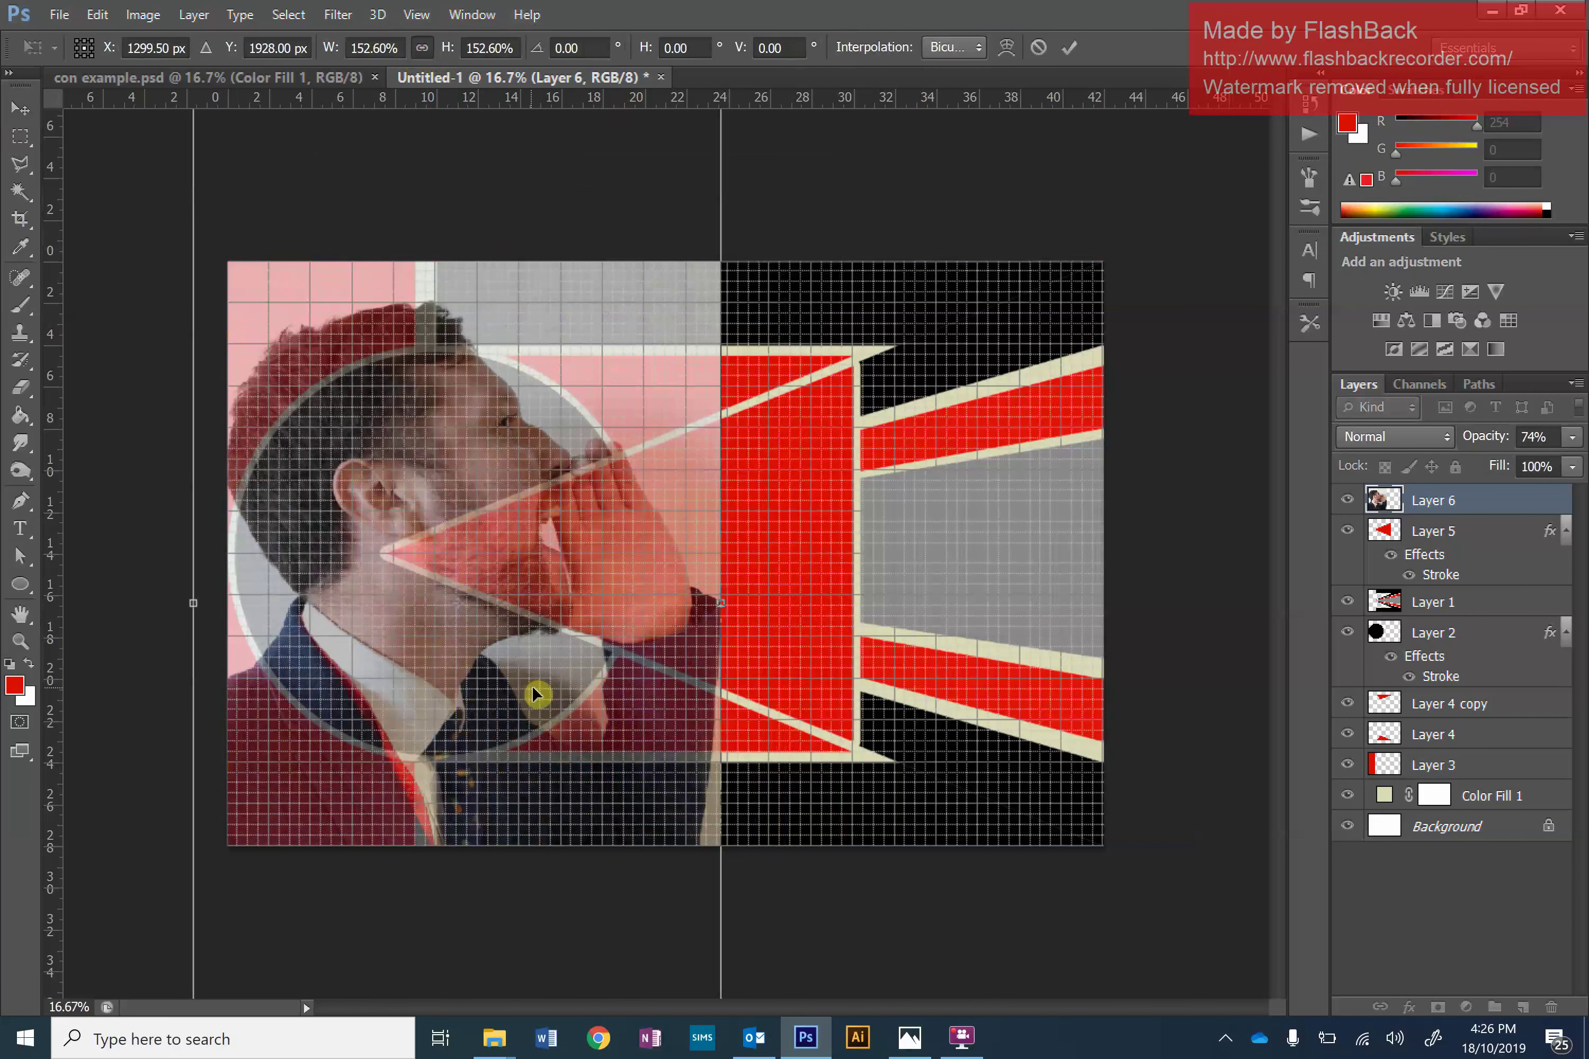
drag(527, 726, 465, 745)
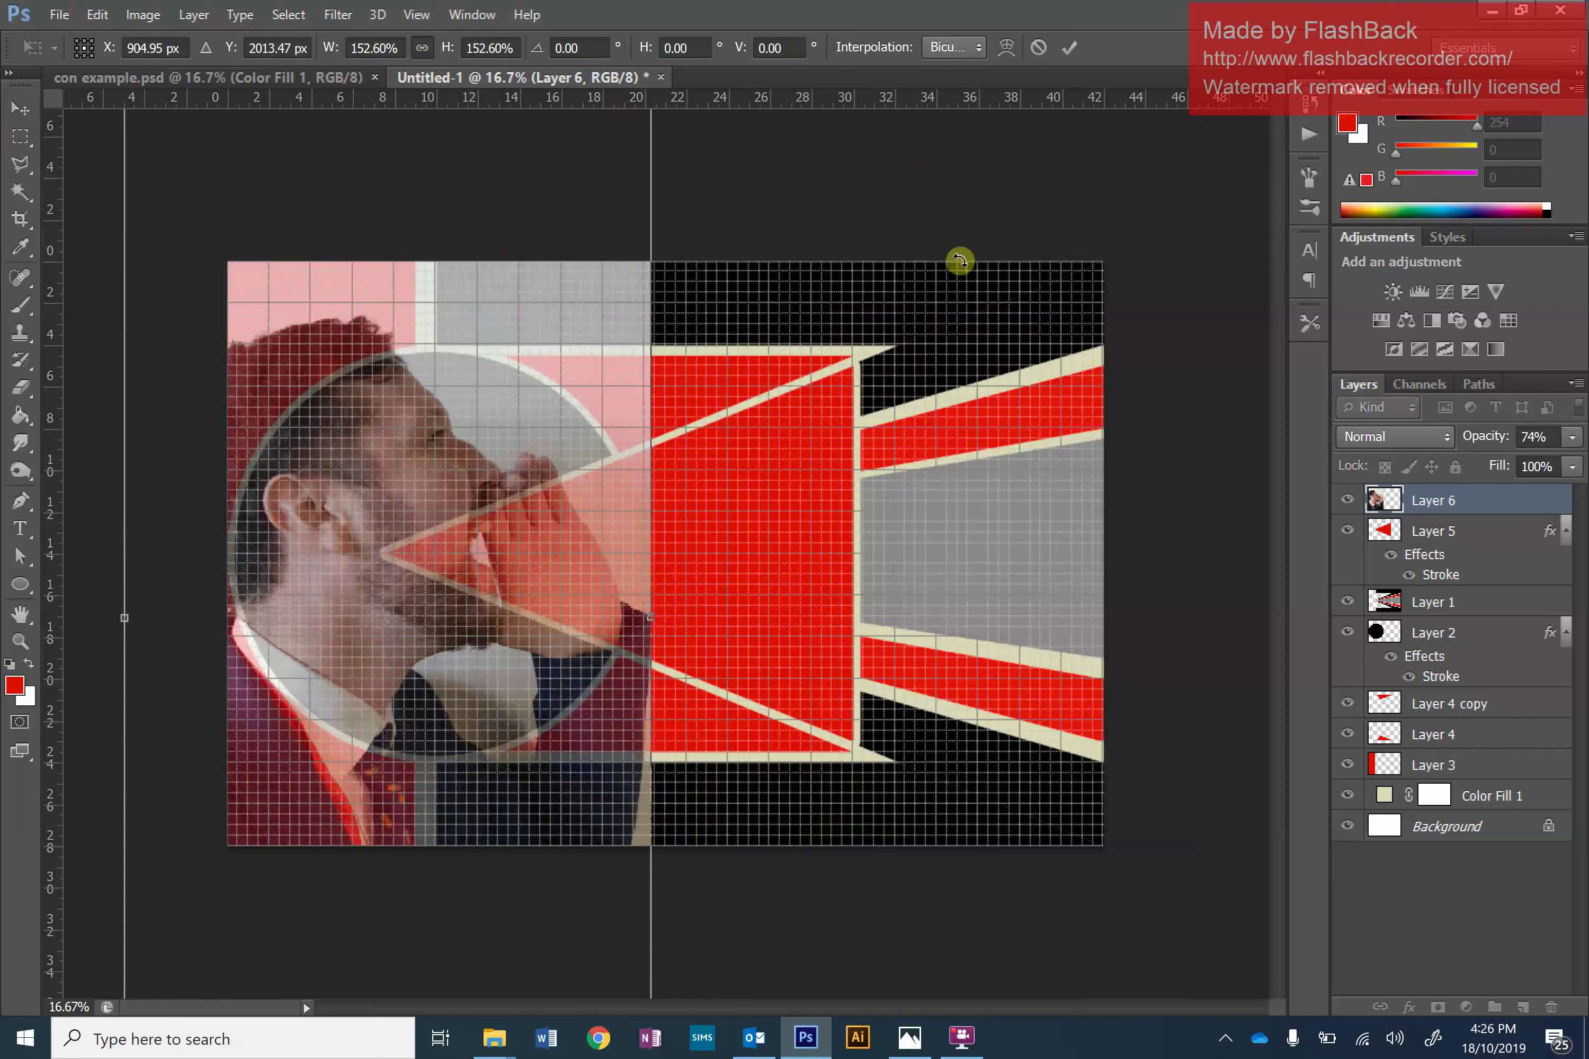
click(1072, 44)
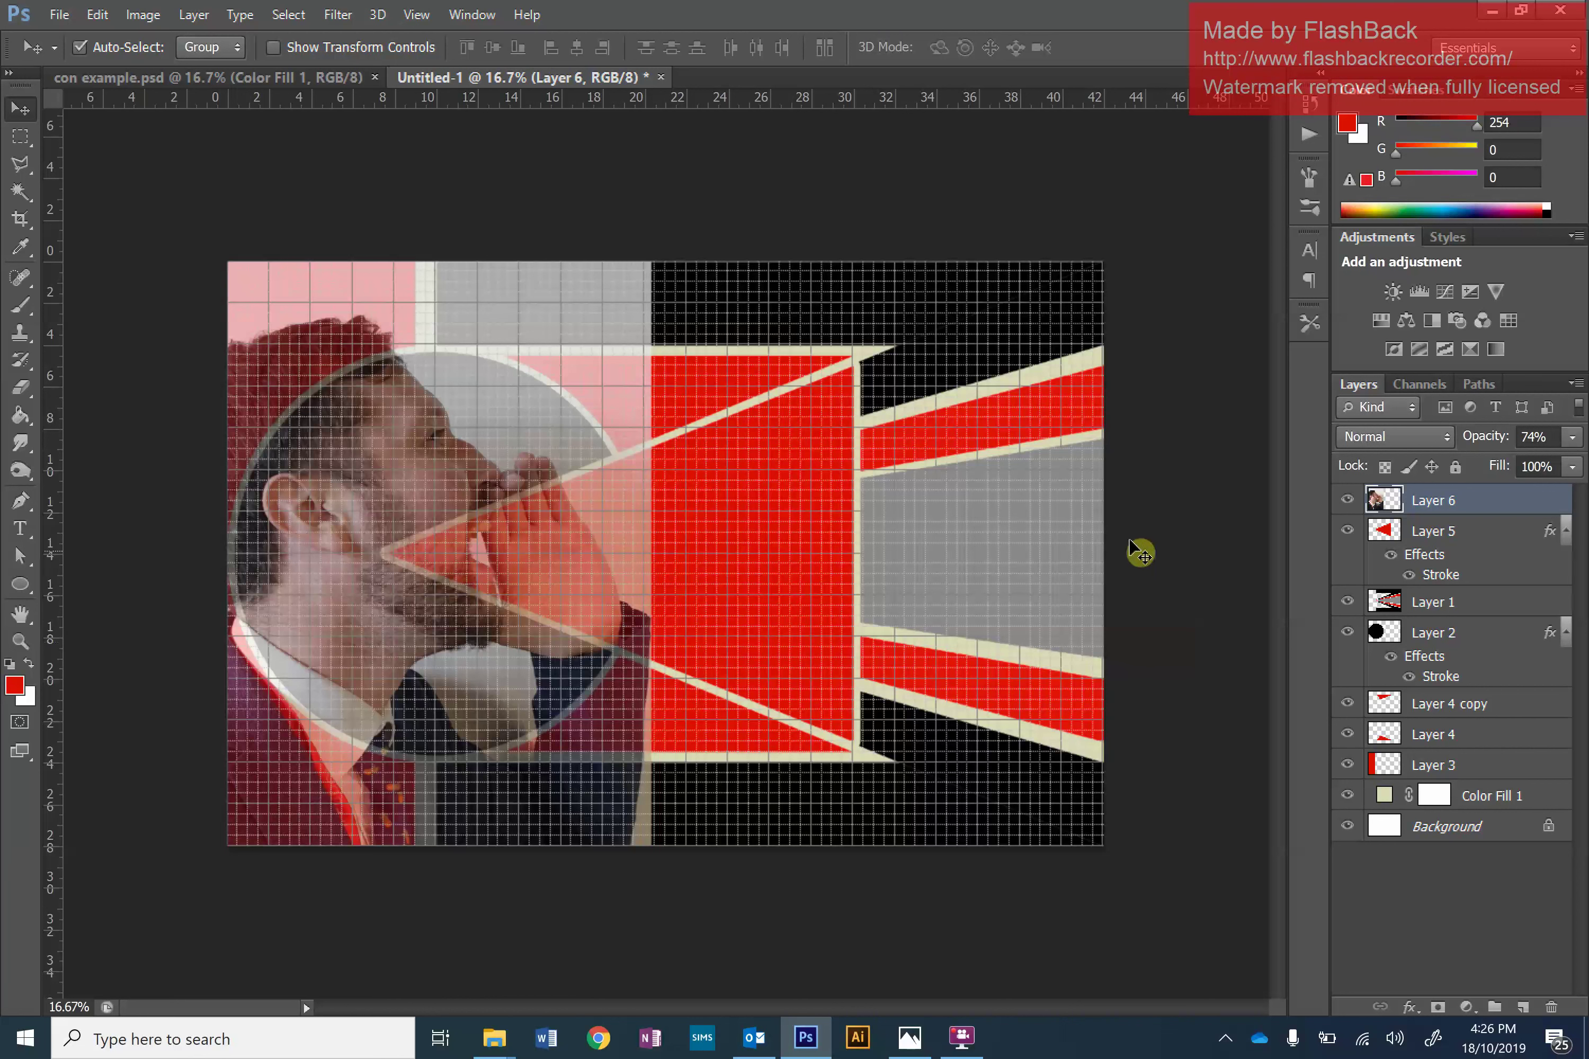
Rasterize the layer style of the black circle on Layer 2.
click(1441, 646)
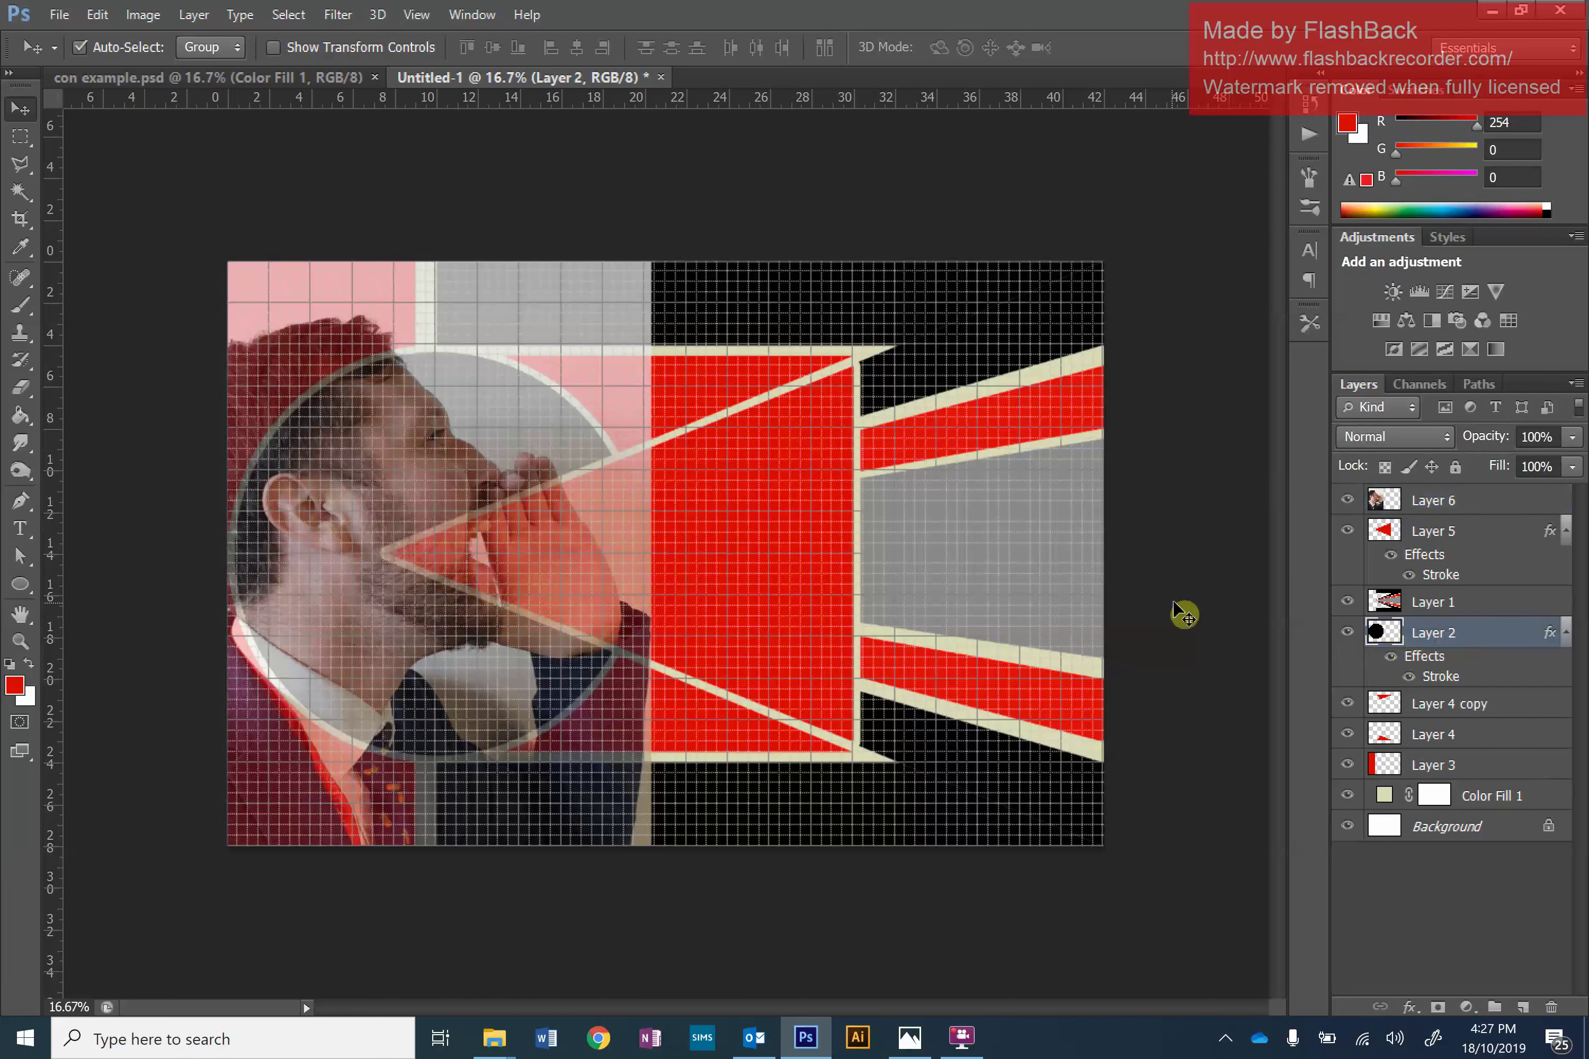
right_click(1382, 634)
click(1444, 636)
right_click(1444, 636)
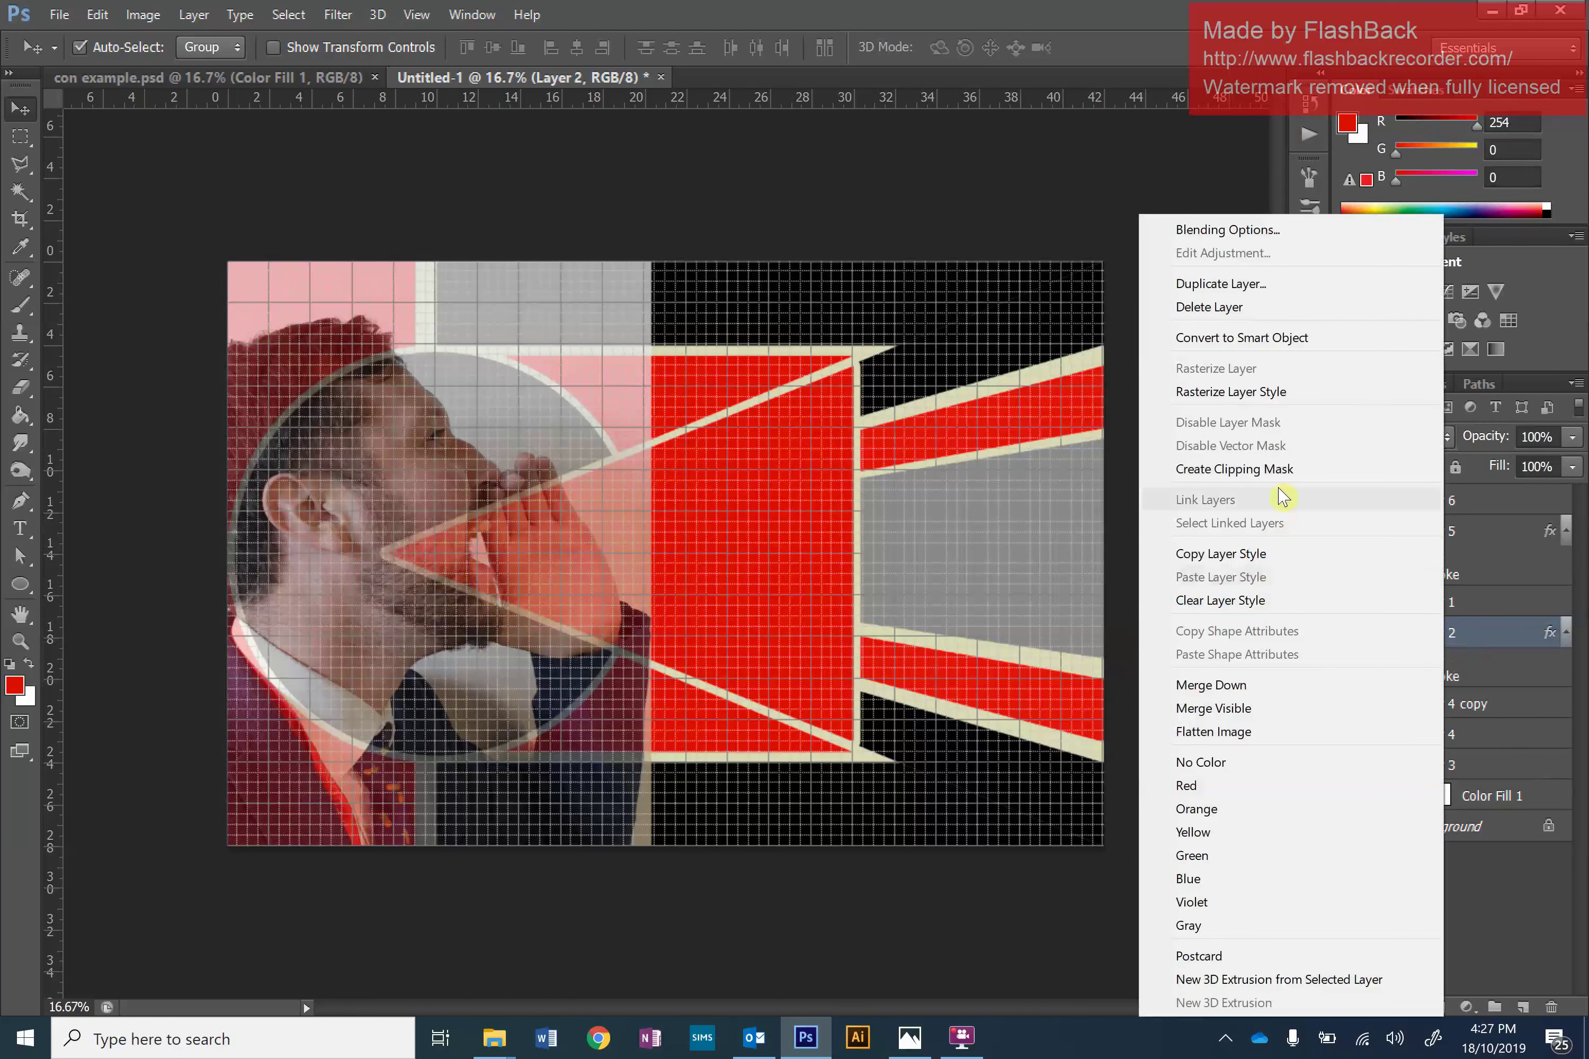
click(1255, 391)
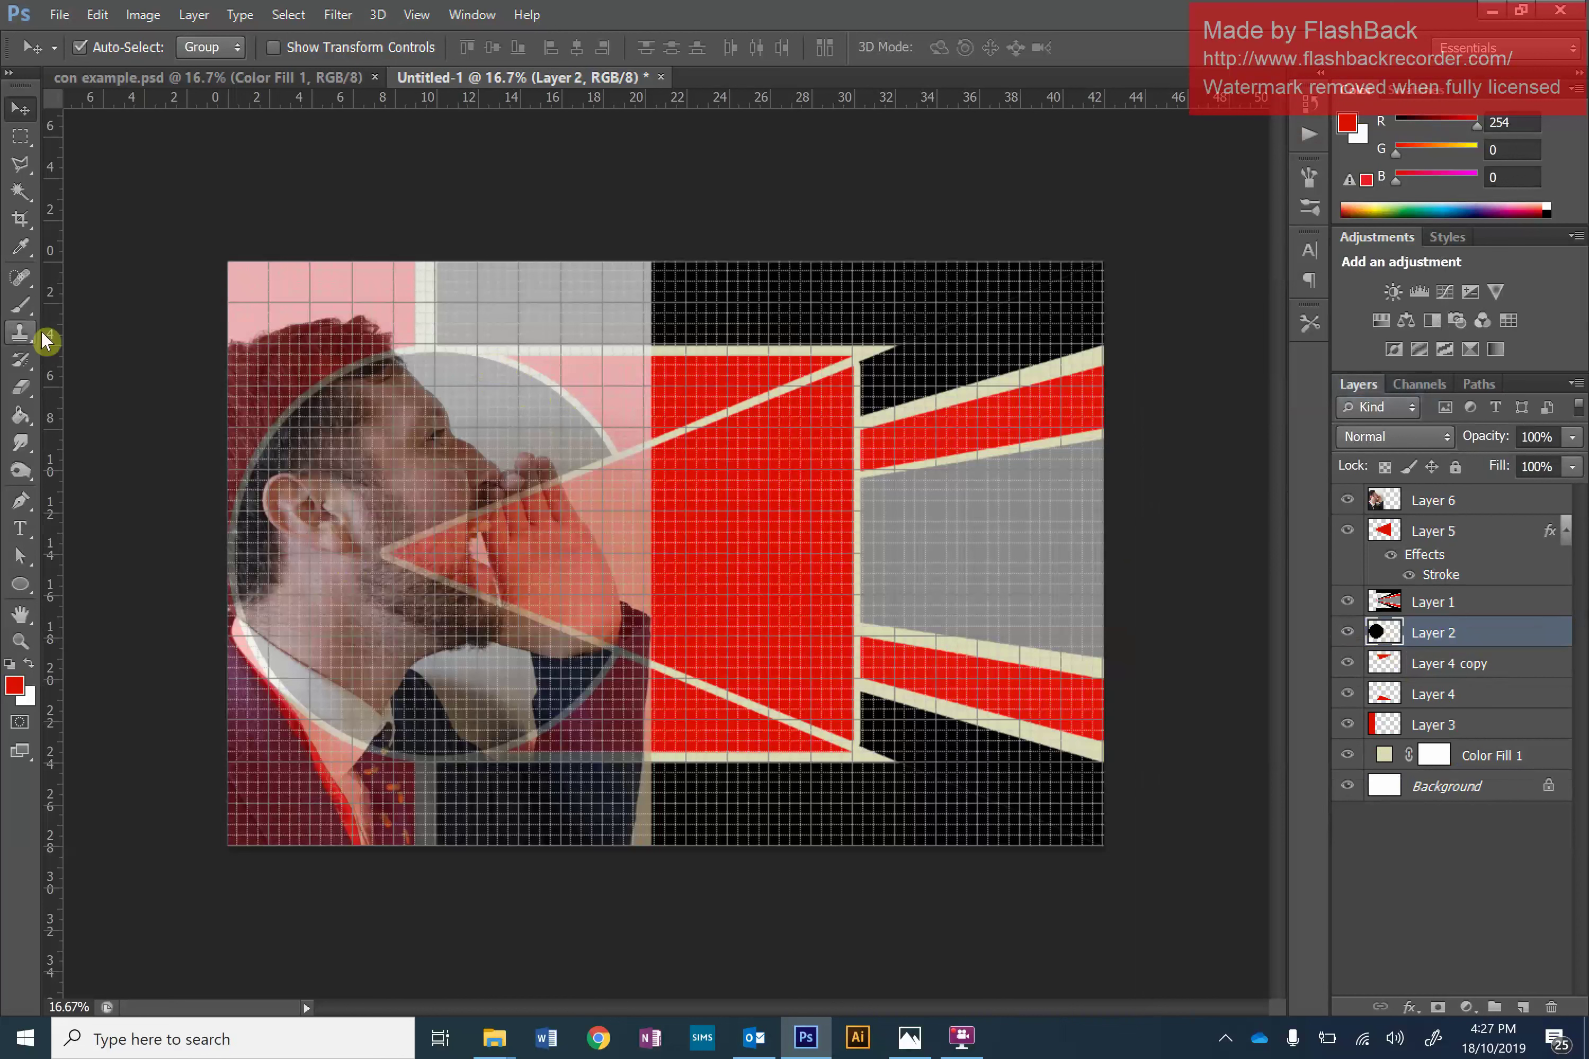
Select the circle's black interior with the Magic Wand and mask the photo on Layer 6 to that selection.
click(18, 195)
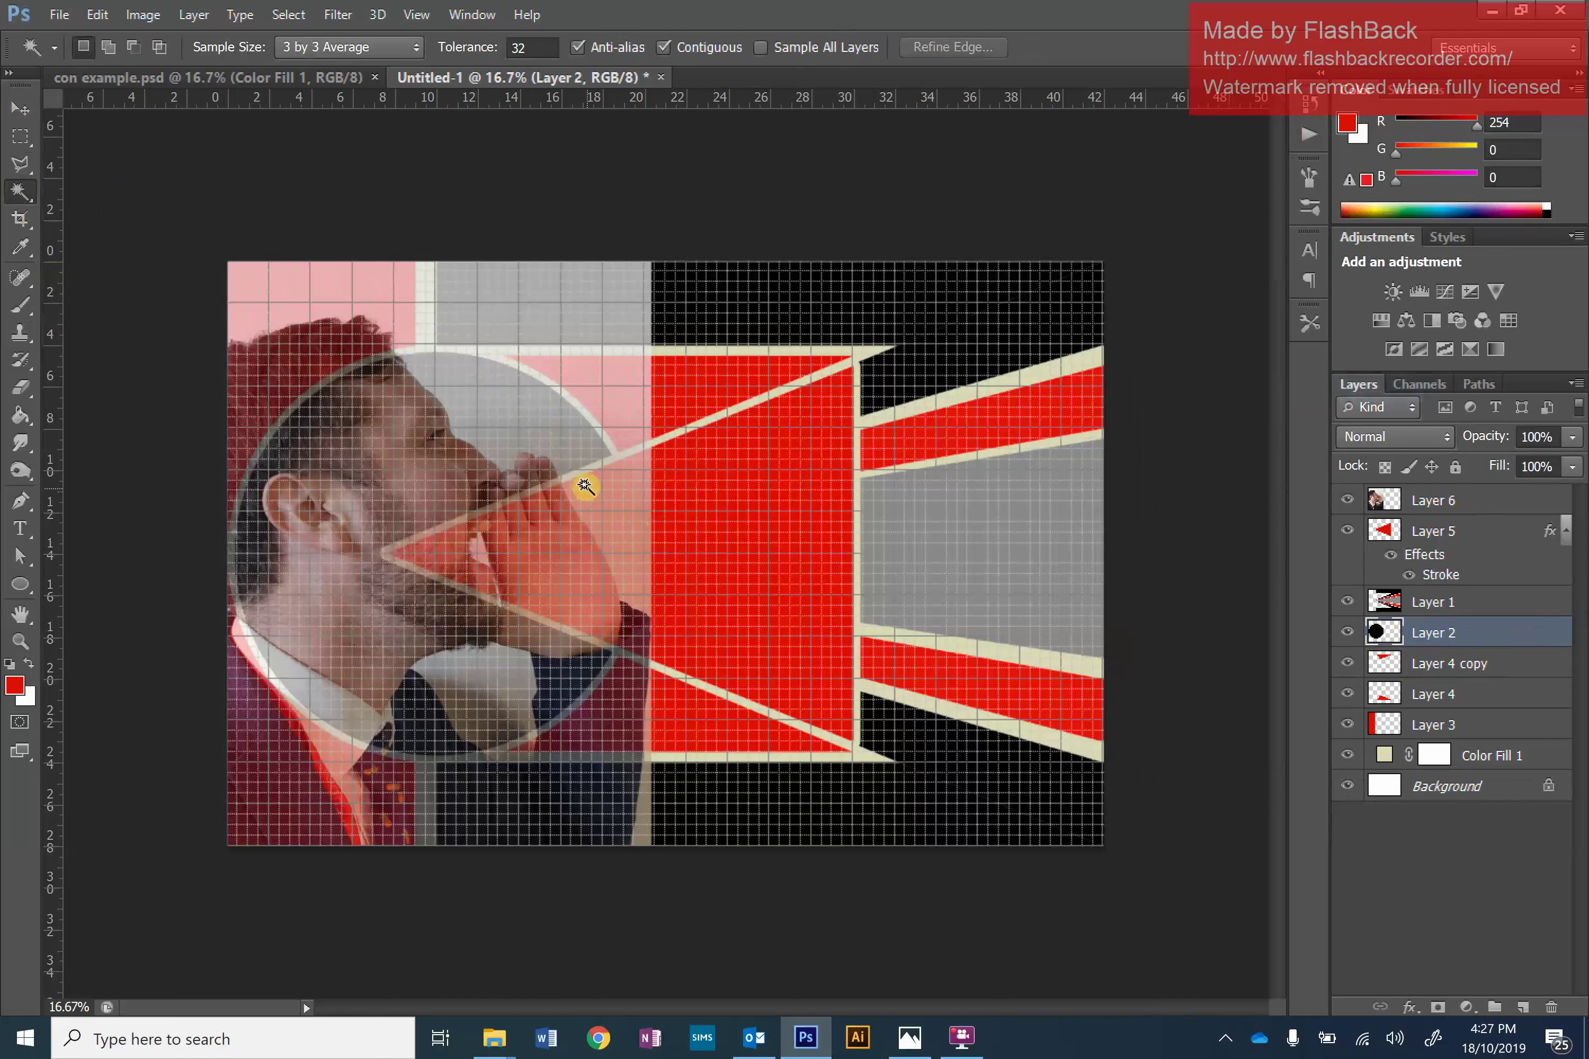
click(454, 417)
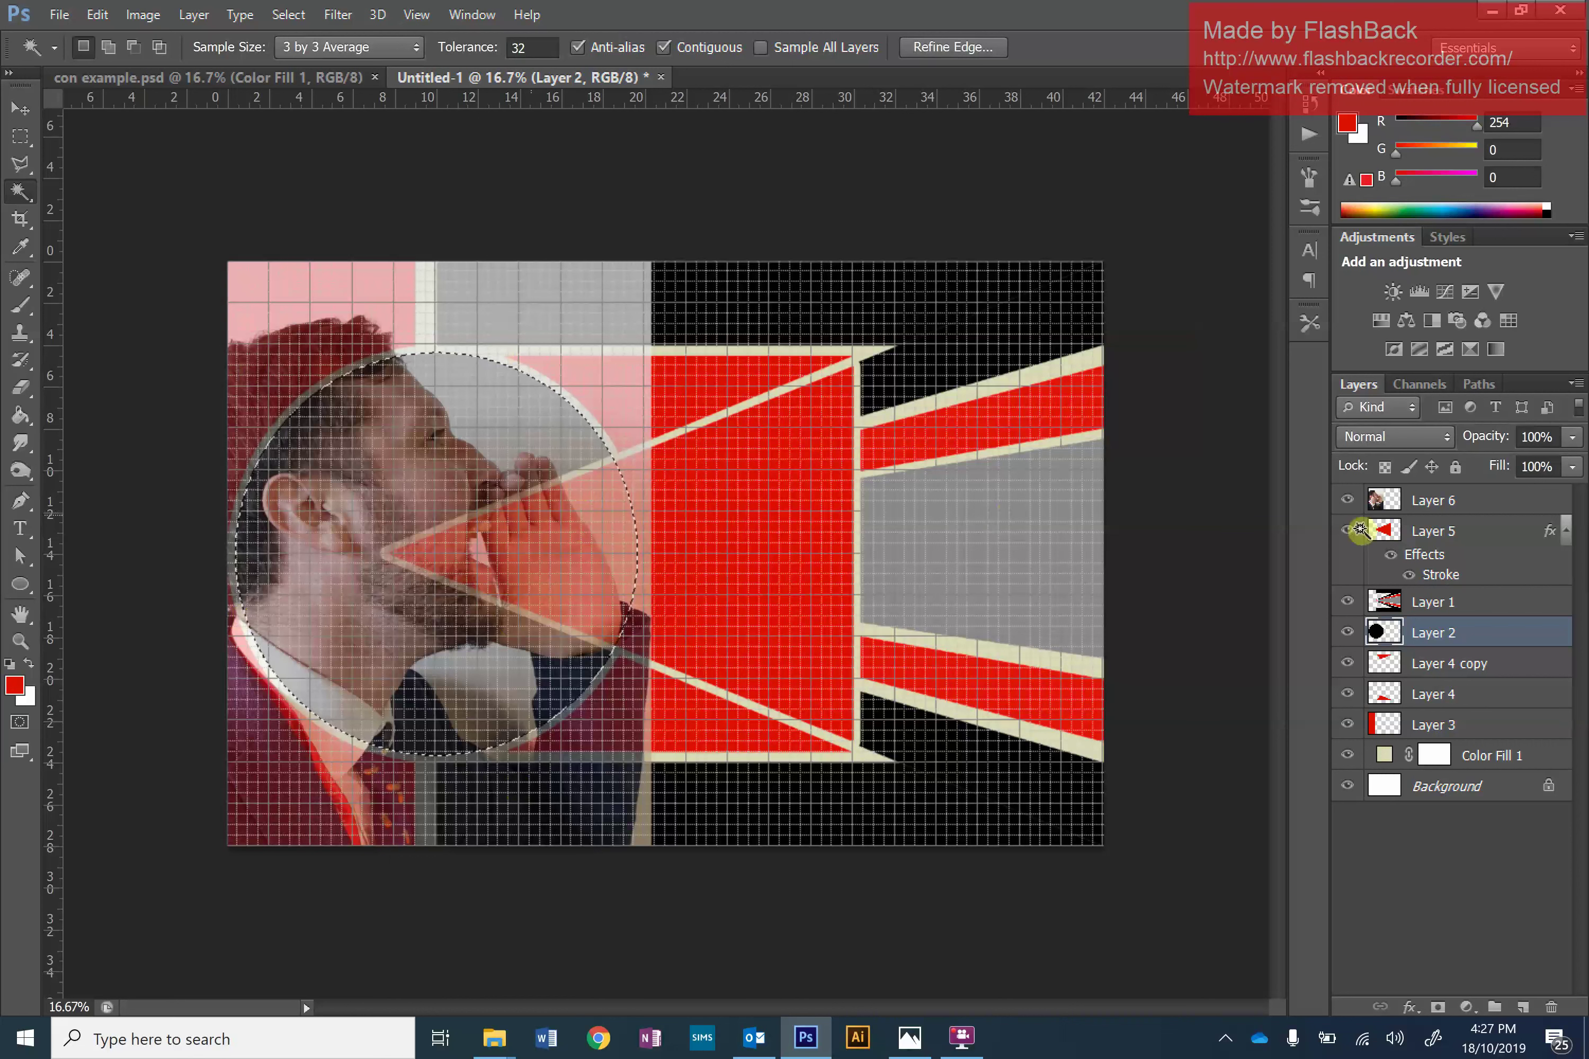
click(1414, 509)
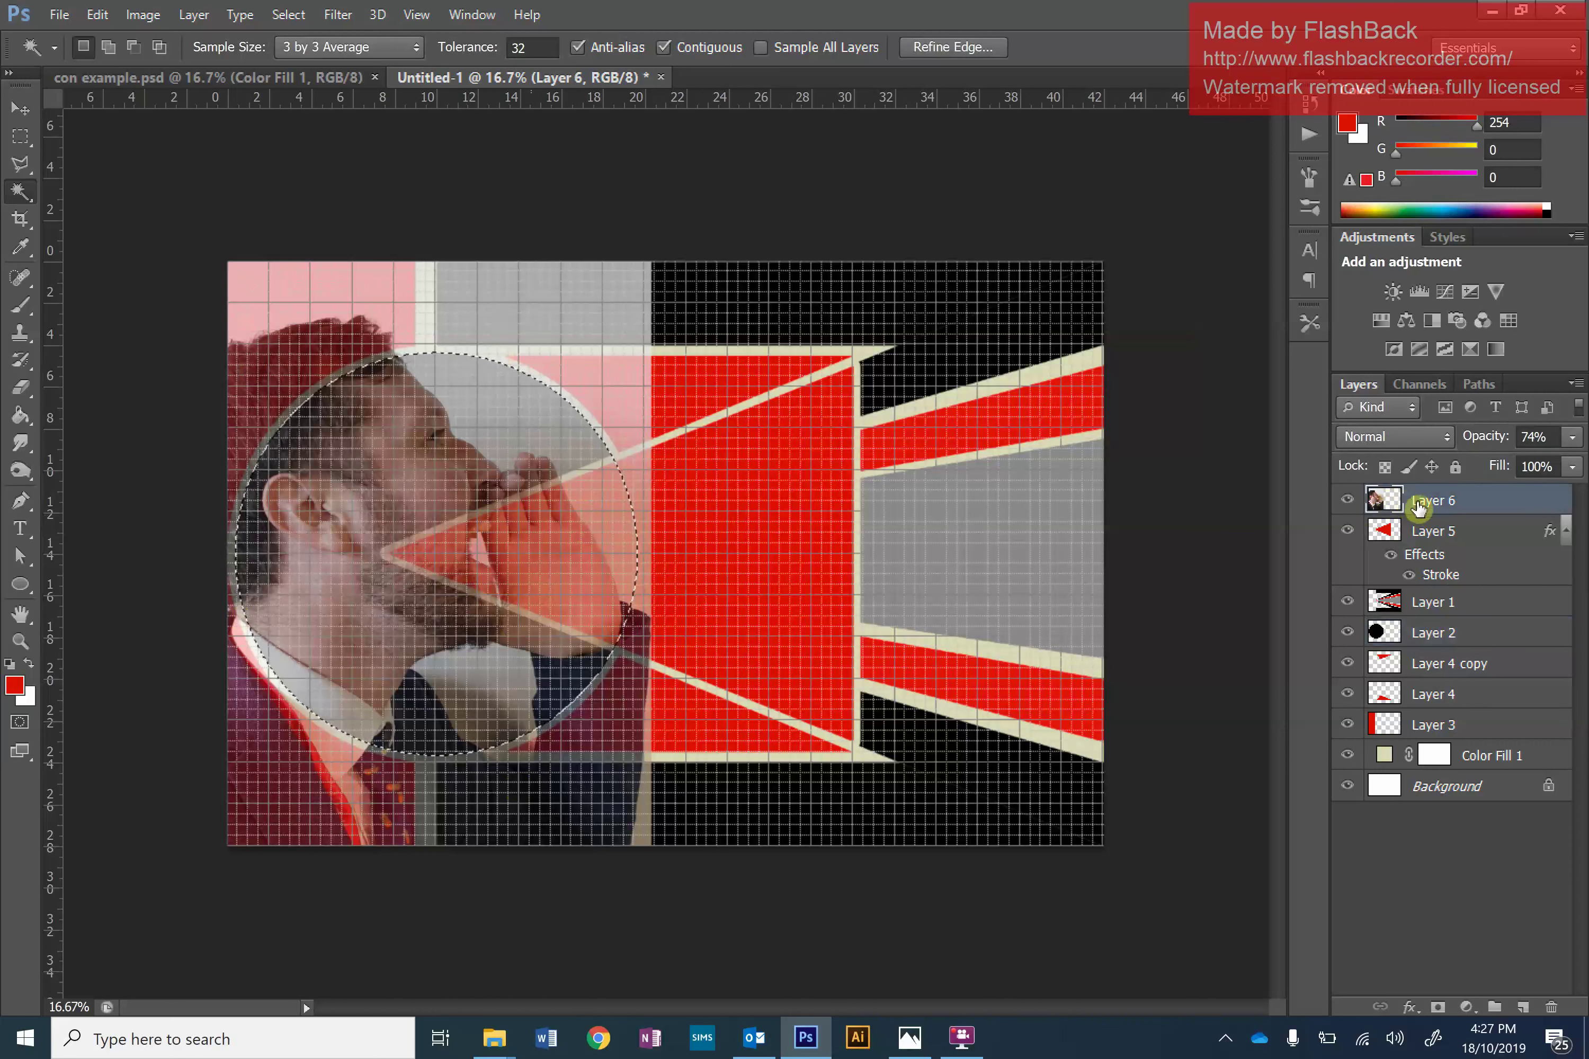
click(1440, 1008)
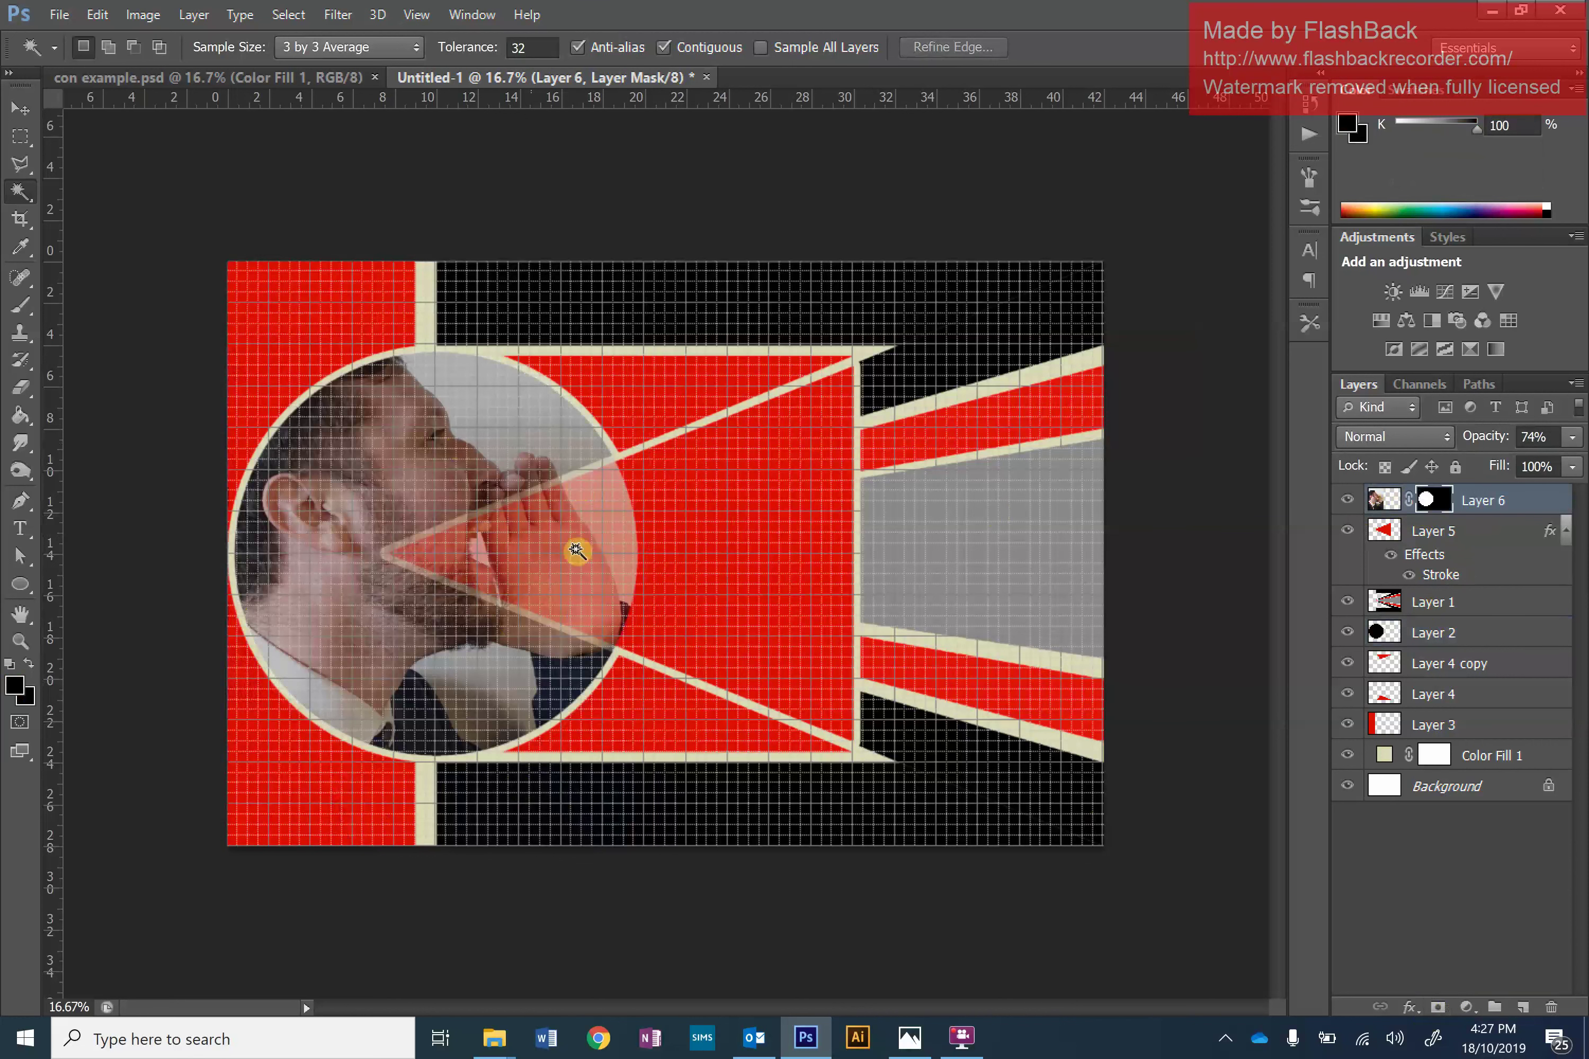
Set the masked photo's opacity to 100% and move its layer below Layer 1, directly above the circle.
click(1565, 440)
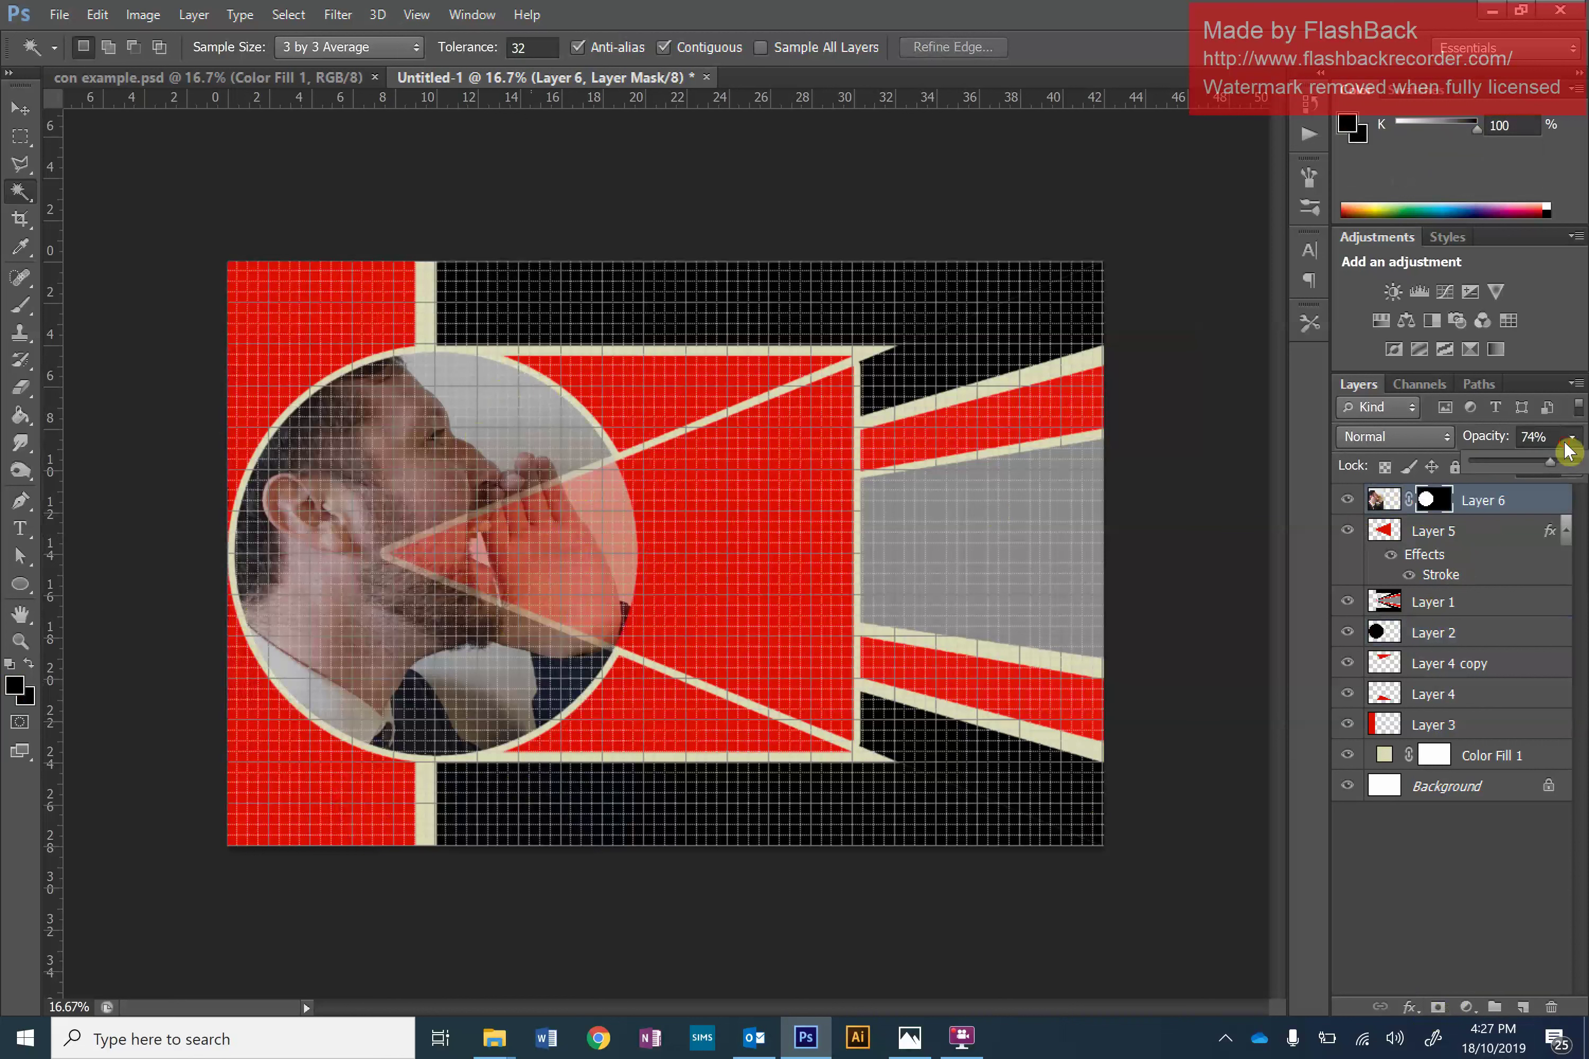
drag(1584, 462, 1586, 462)
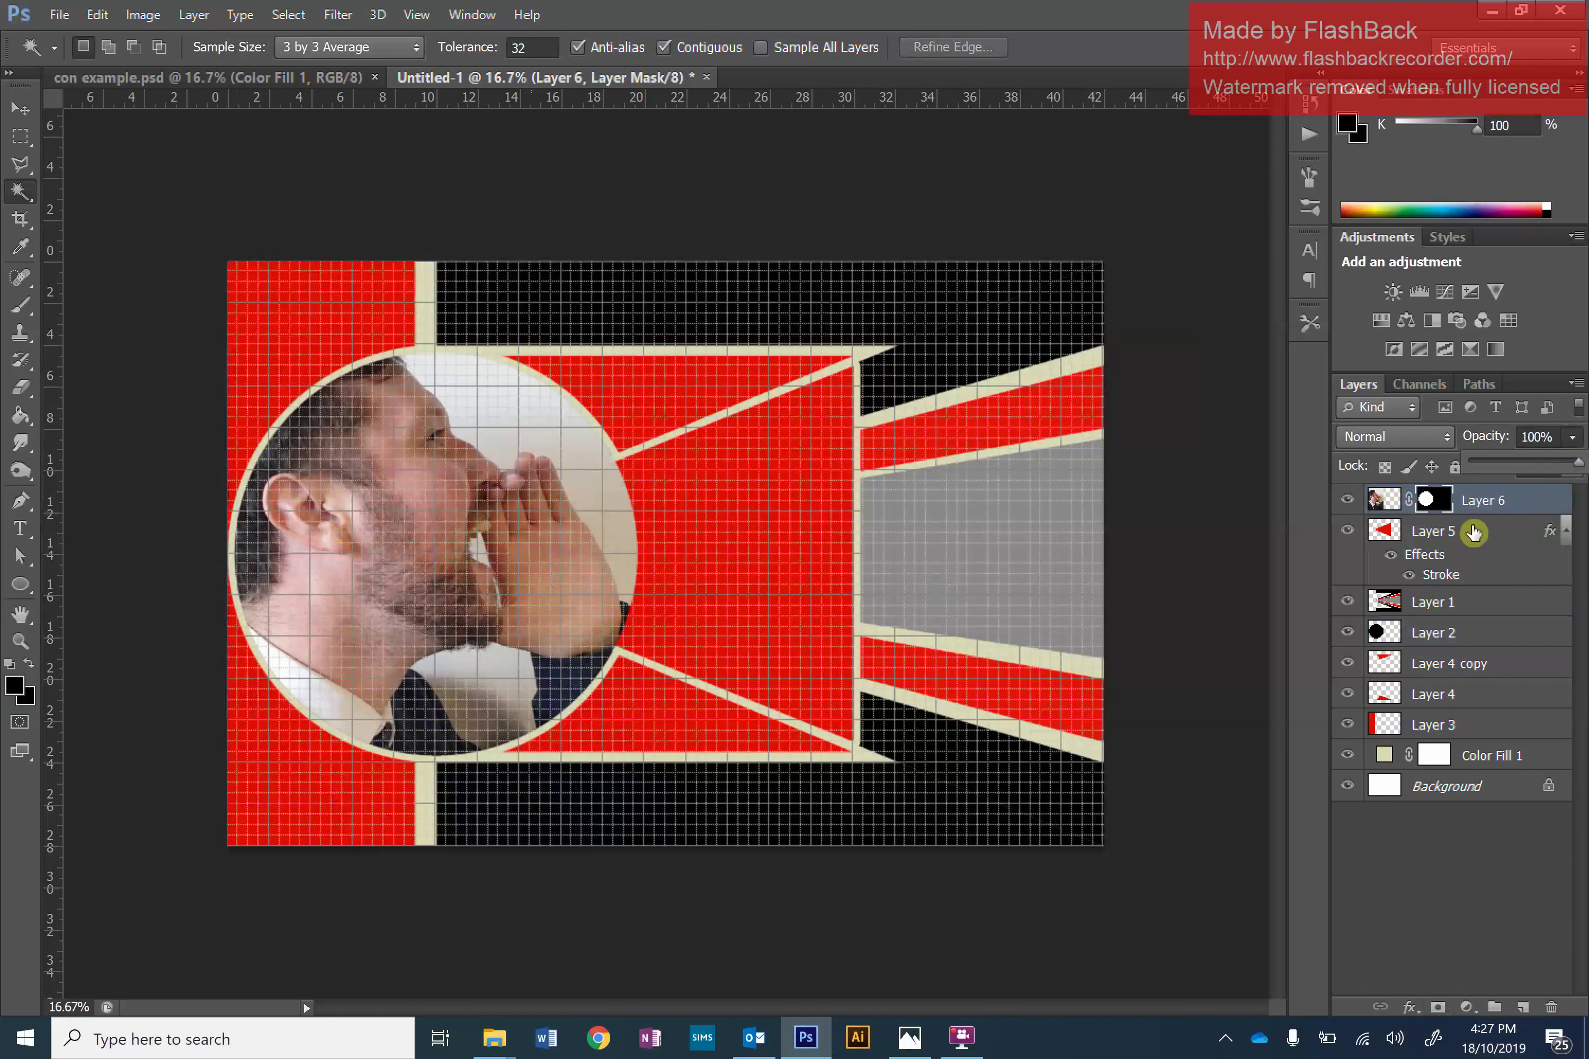
drag(1477, 507, 1391, 613)
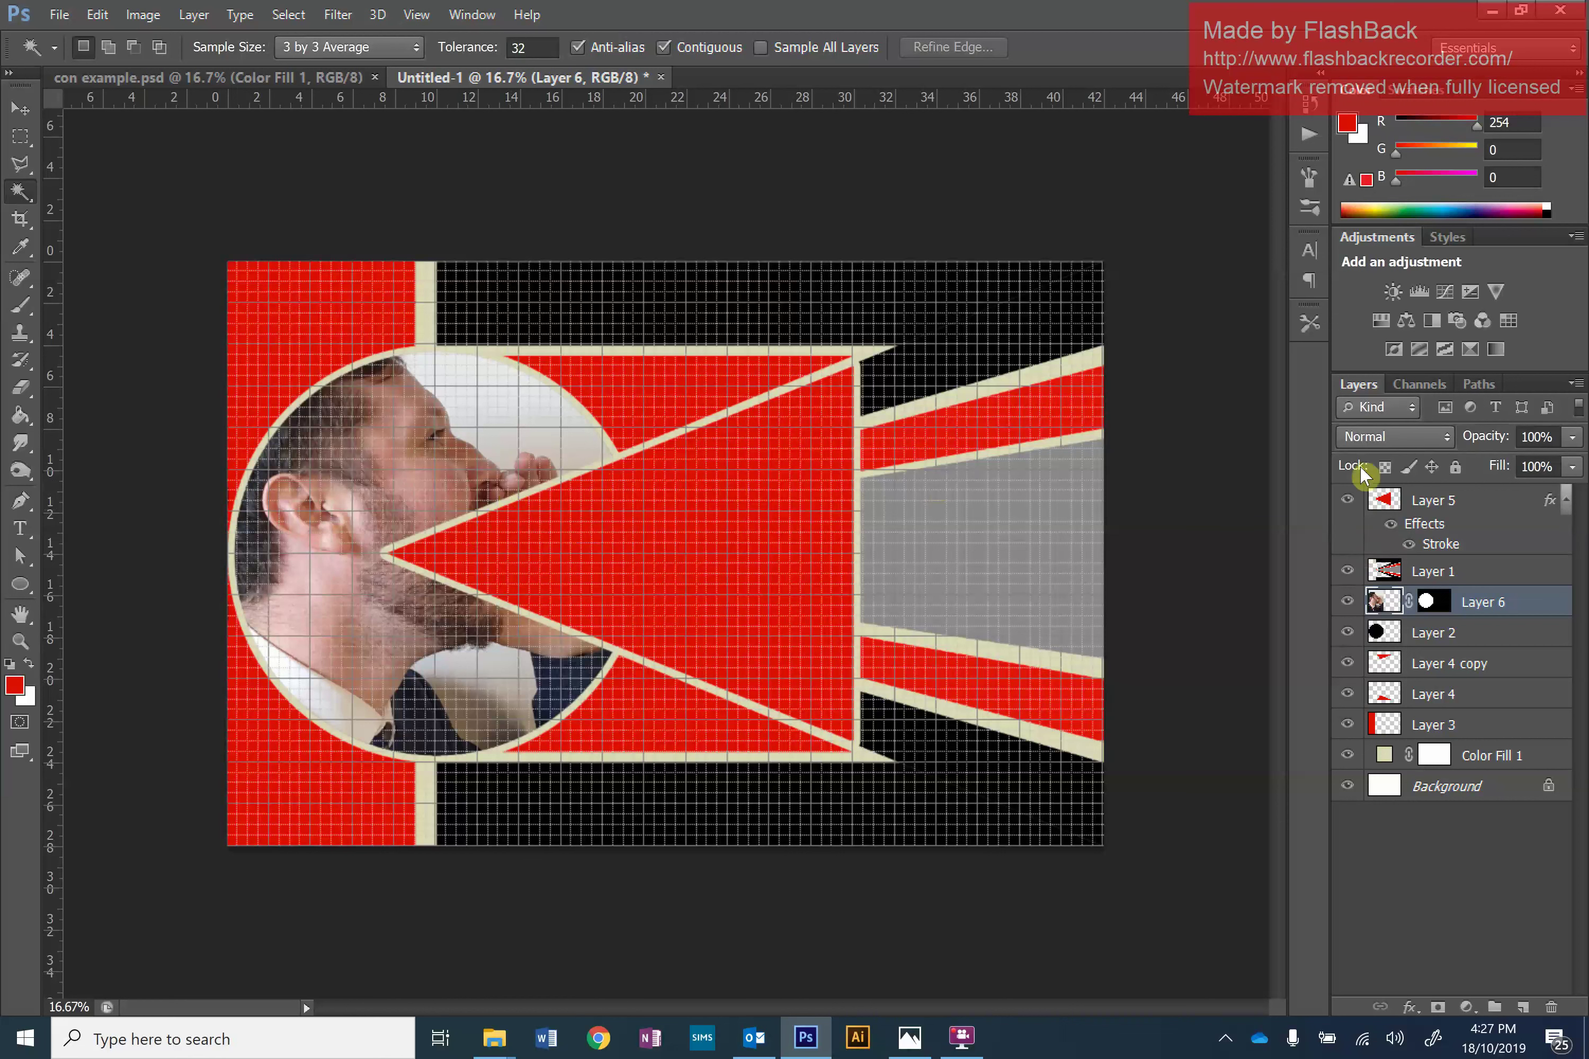
After checking con example.psd, lower the opacity of the rays on Layer 1 and set the red triangle on Layer 5 to 28%.
click(1436, 574)
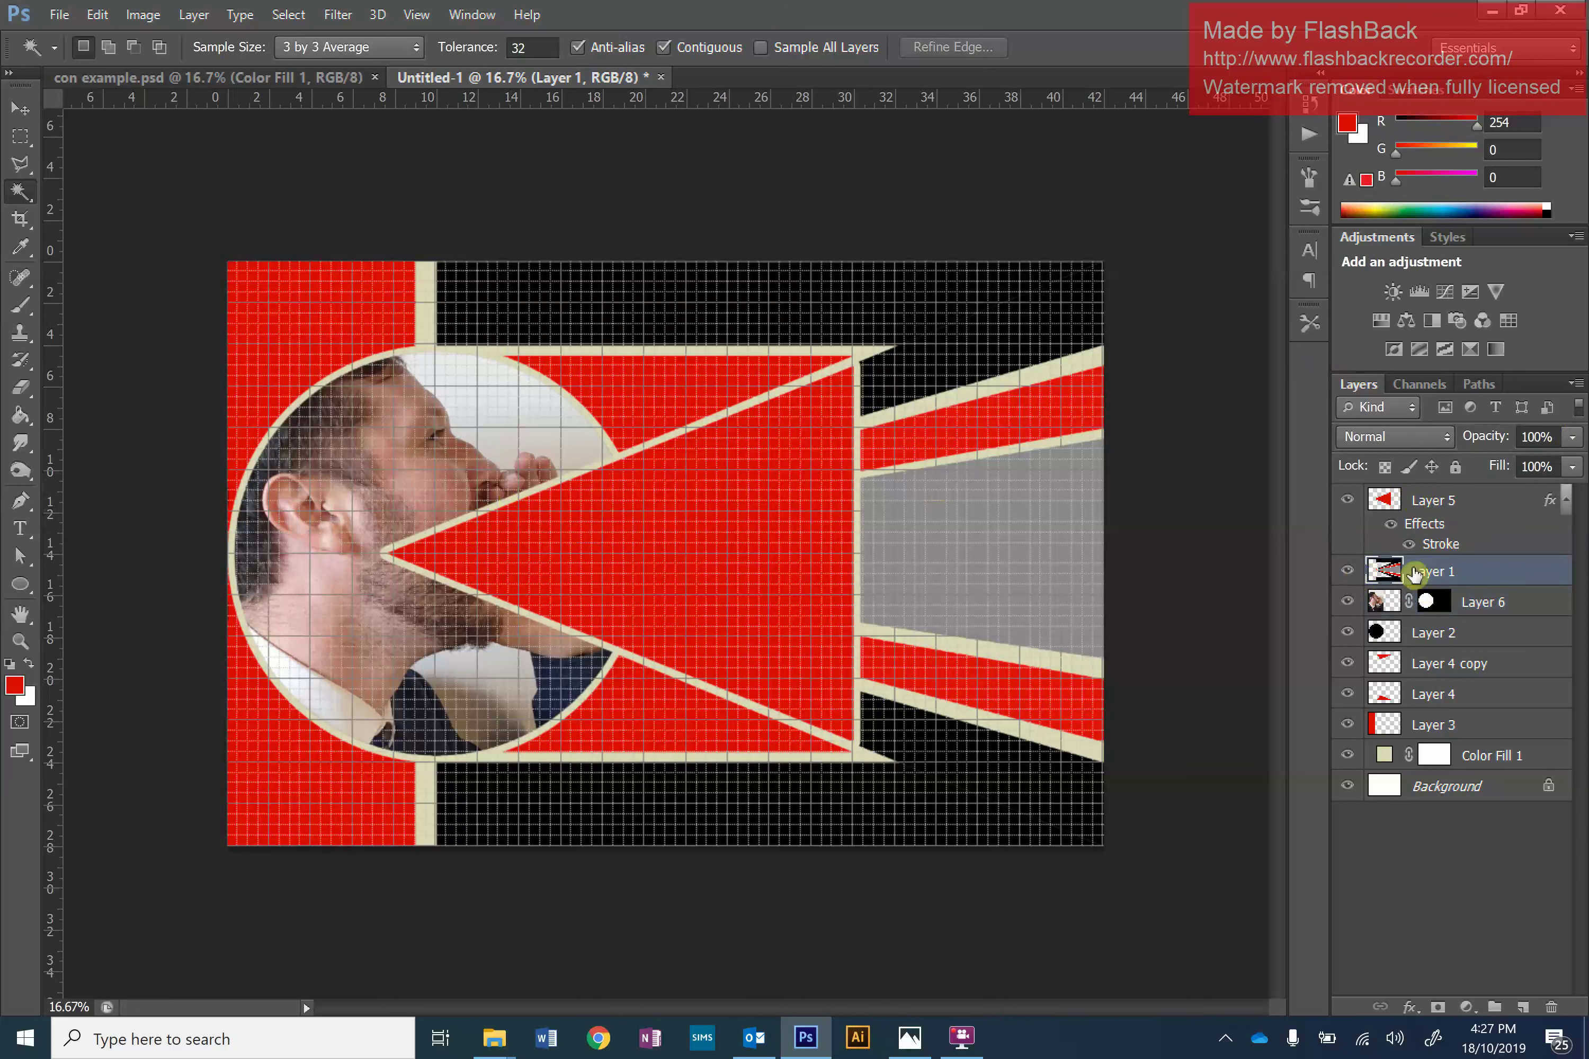
click(179, 78)
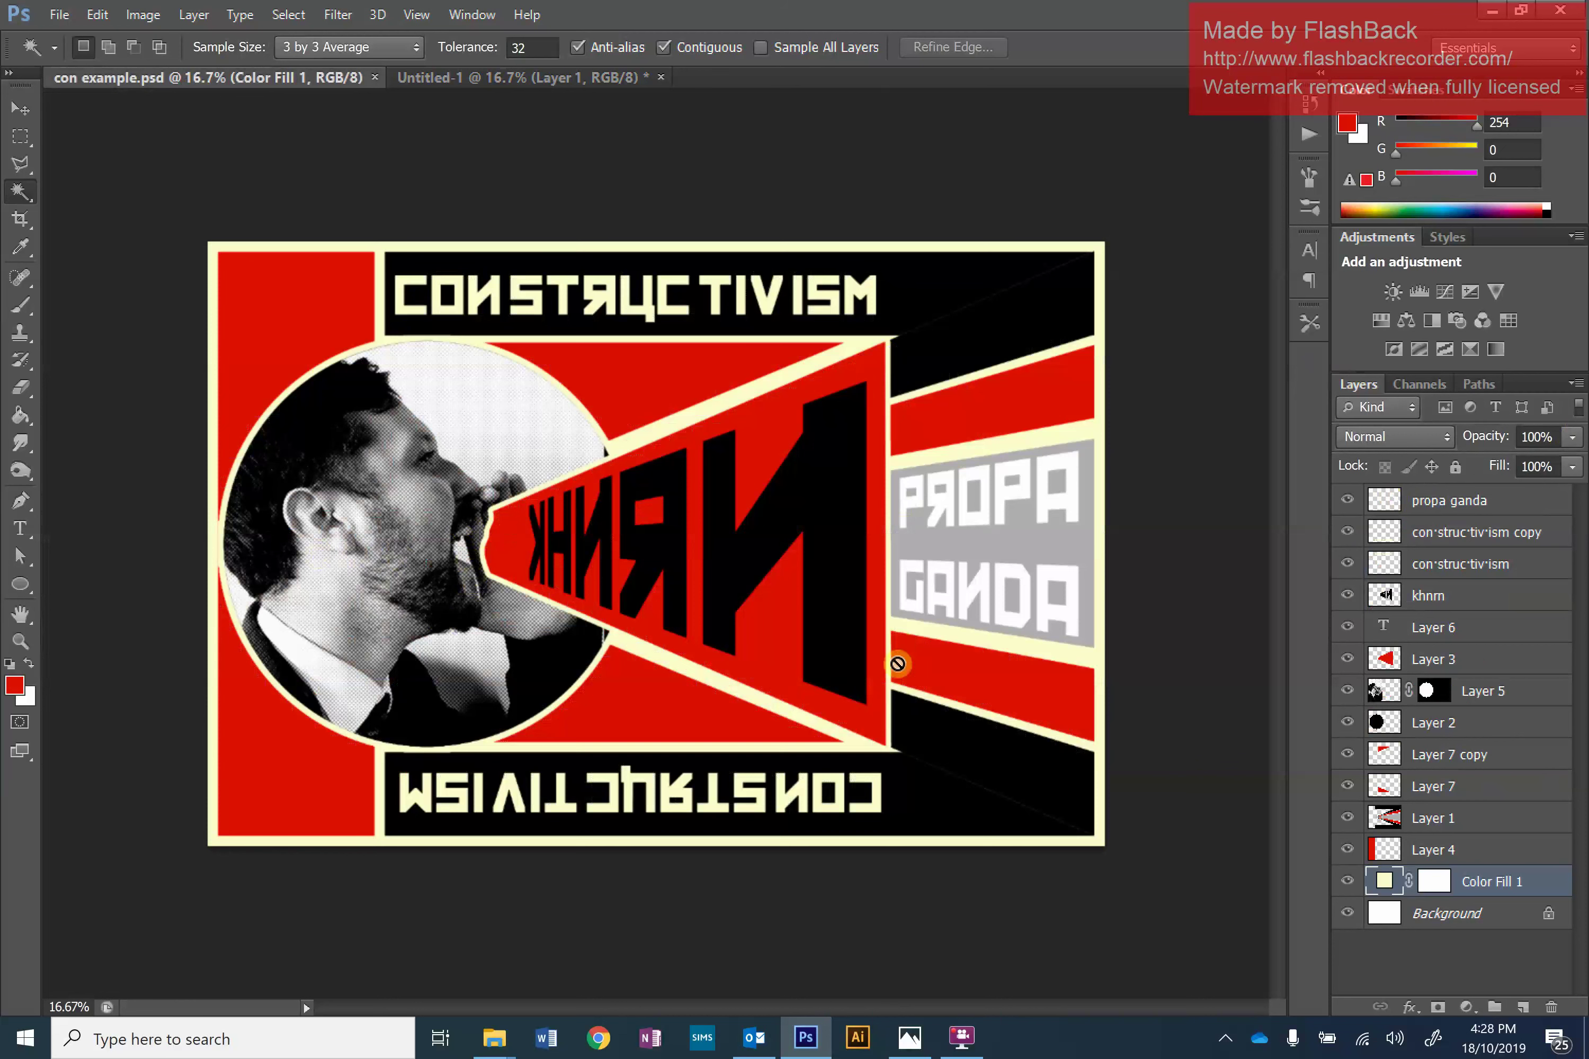
click(522, 71)
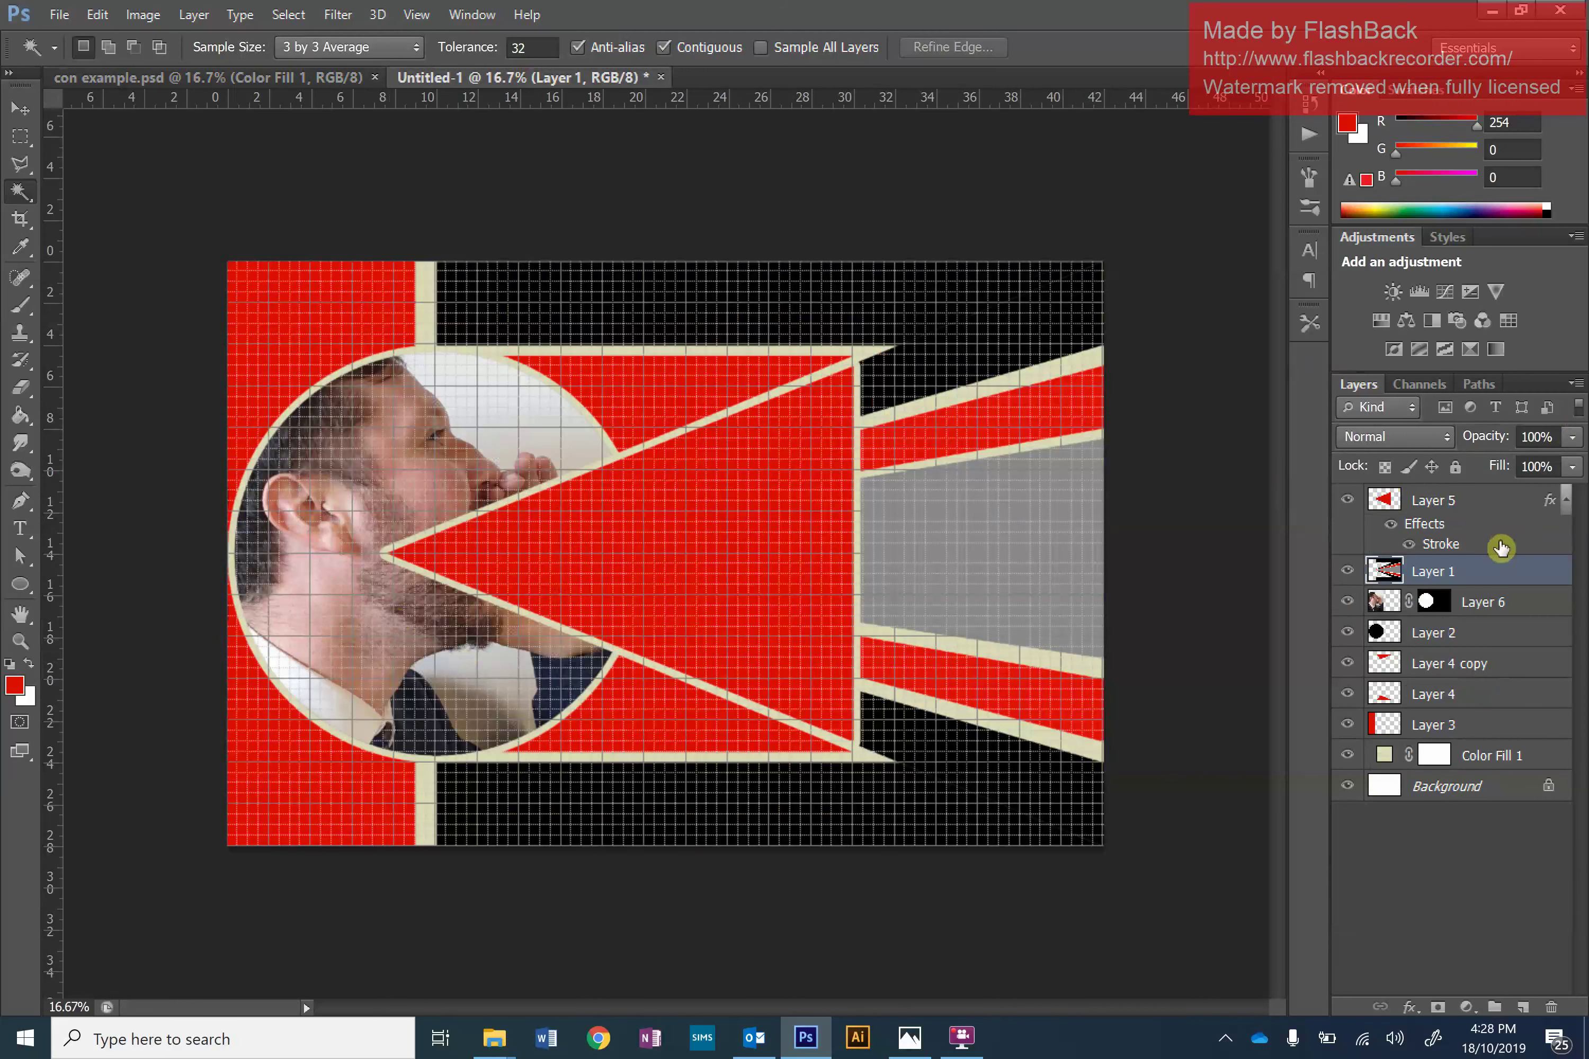
click(1572, 441)
drag(1554, 465, 1496, 469)
click(1501, 512)
click(1572, 437)
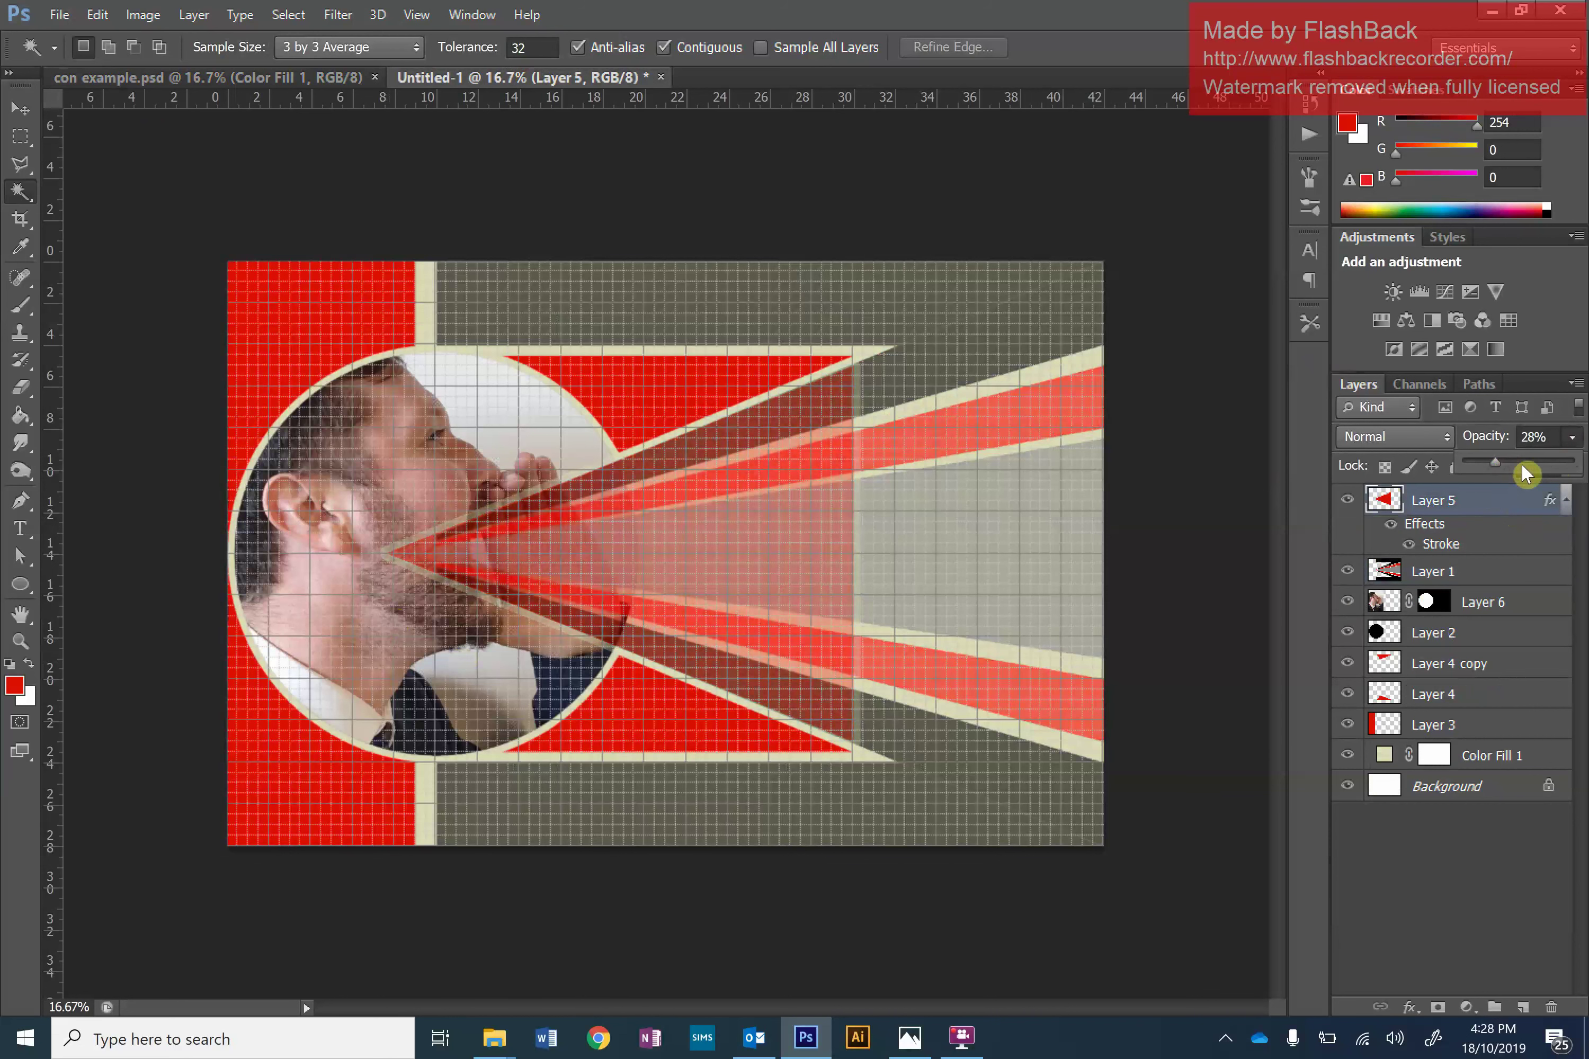
key(Return)
key(ctrl+plus)
key(ctrl+plus)
key(ctrl+plus)
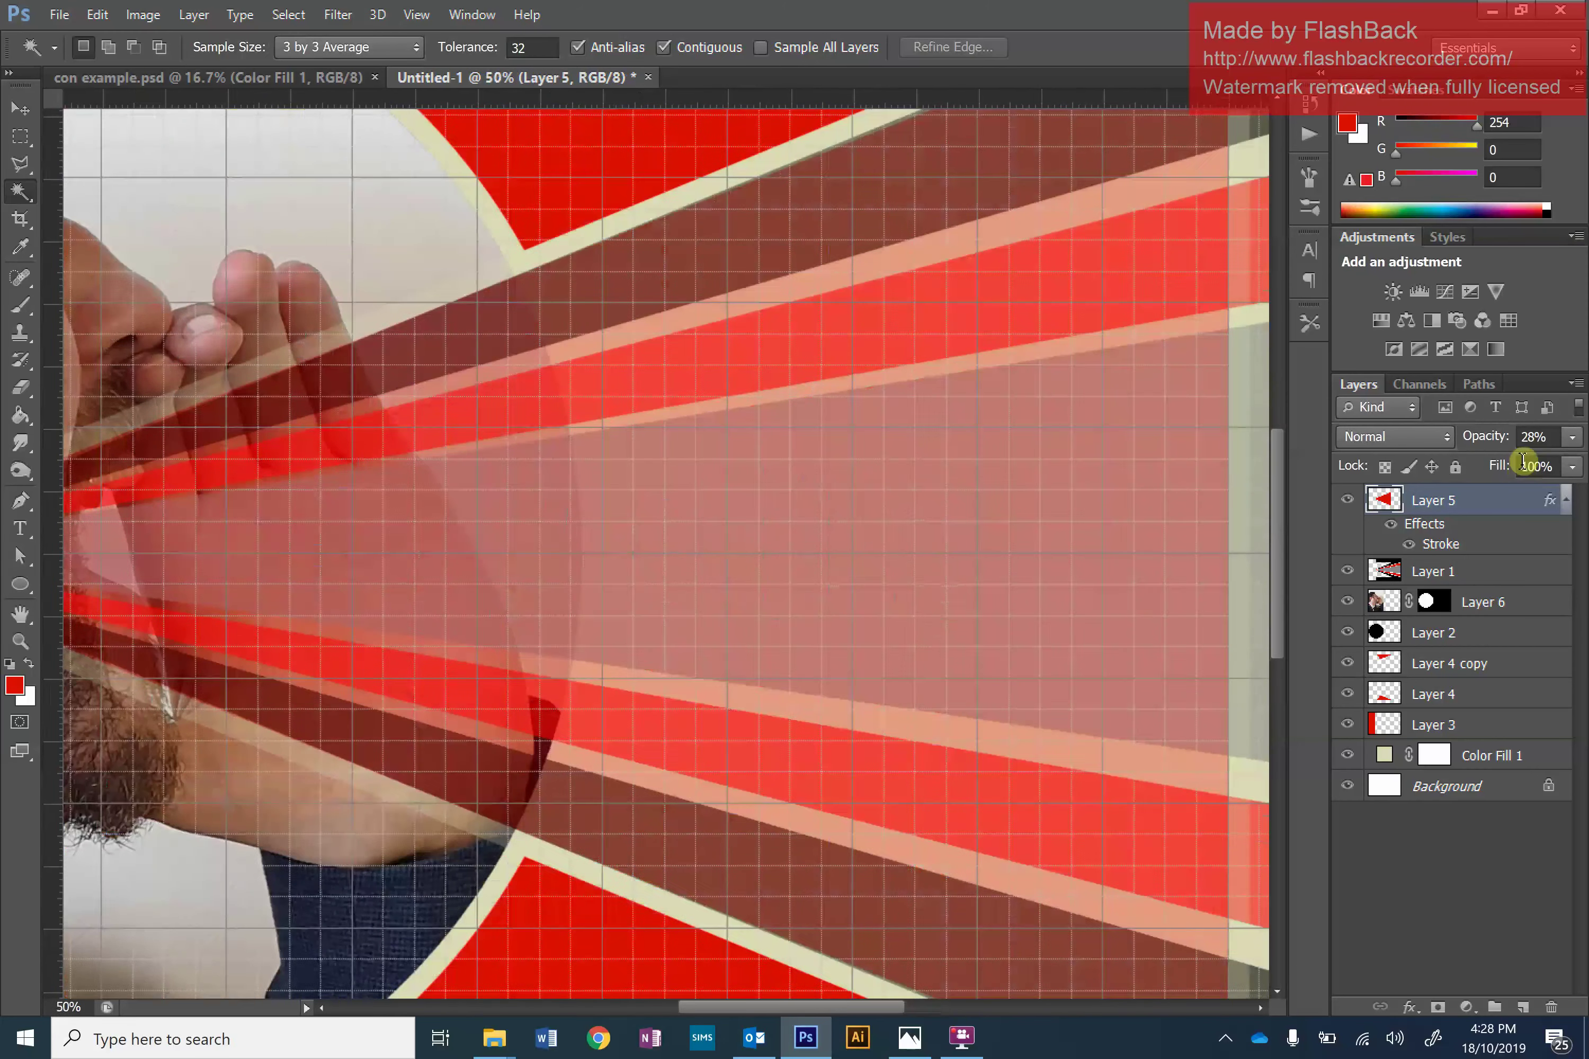
Draw a closed Pen path around the triangle tip overlapping the face, following the open mouth and lower beard, and convert it to a selection.
drag(868, 1006, 762, 997)
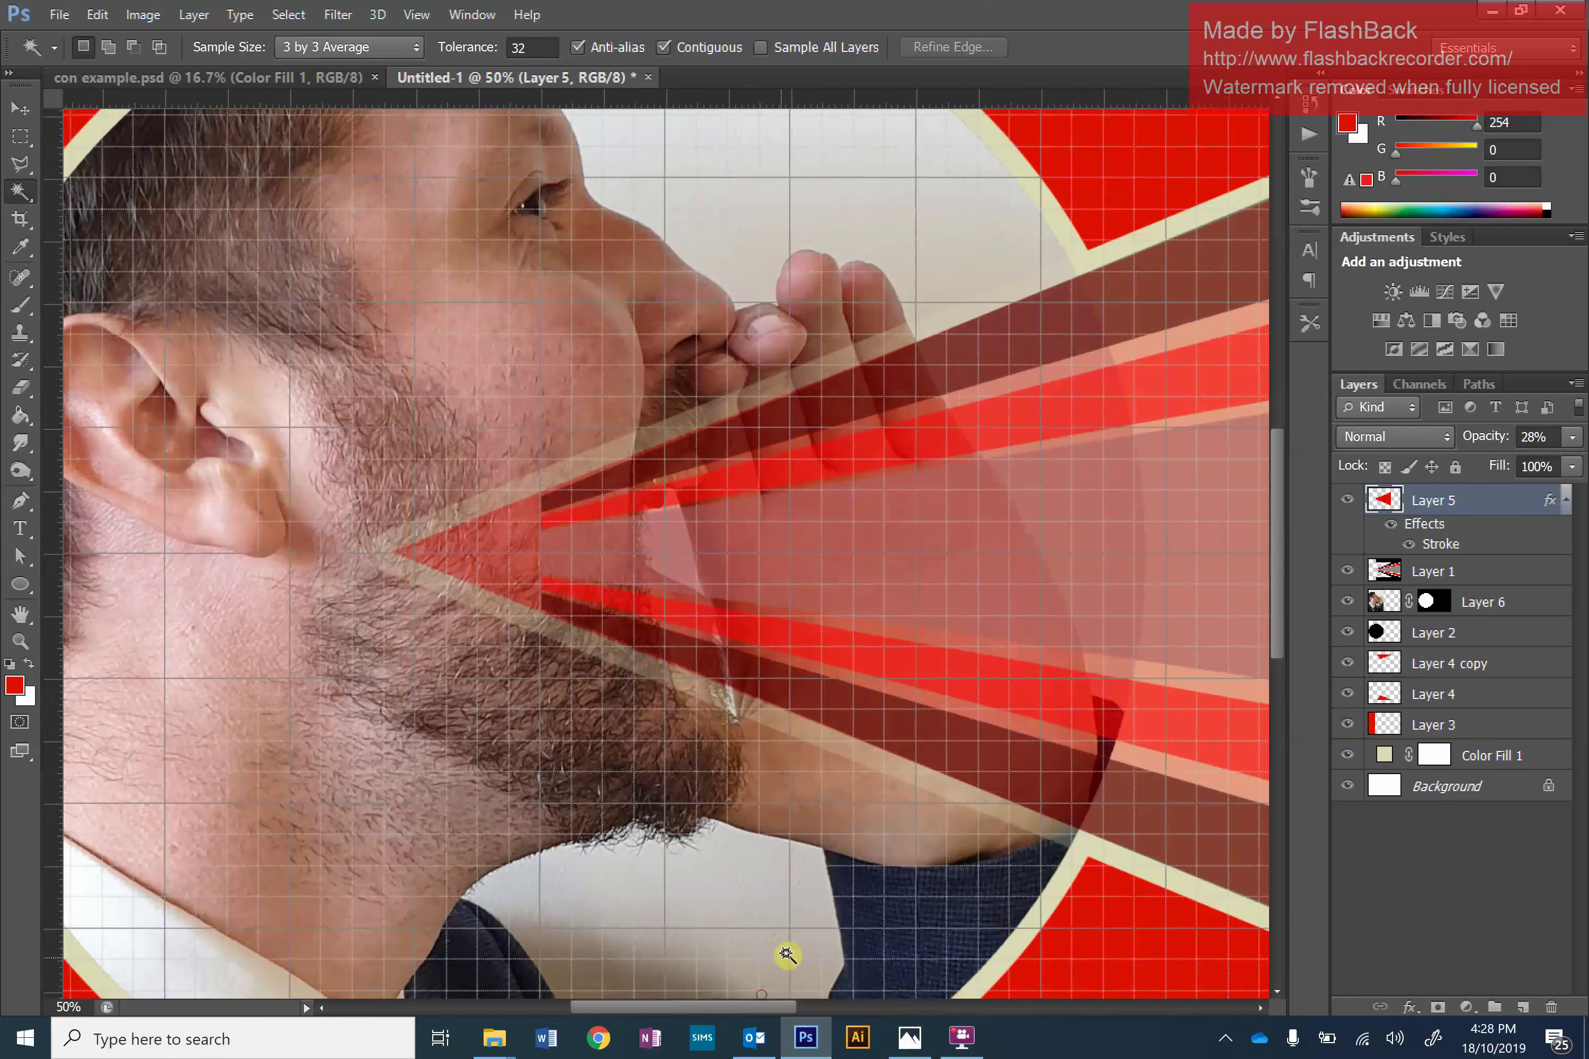
click(21, 502)
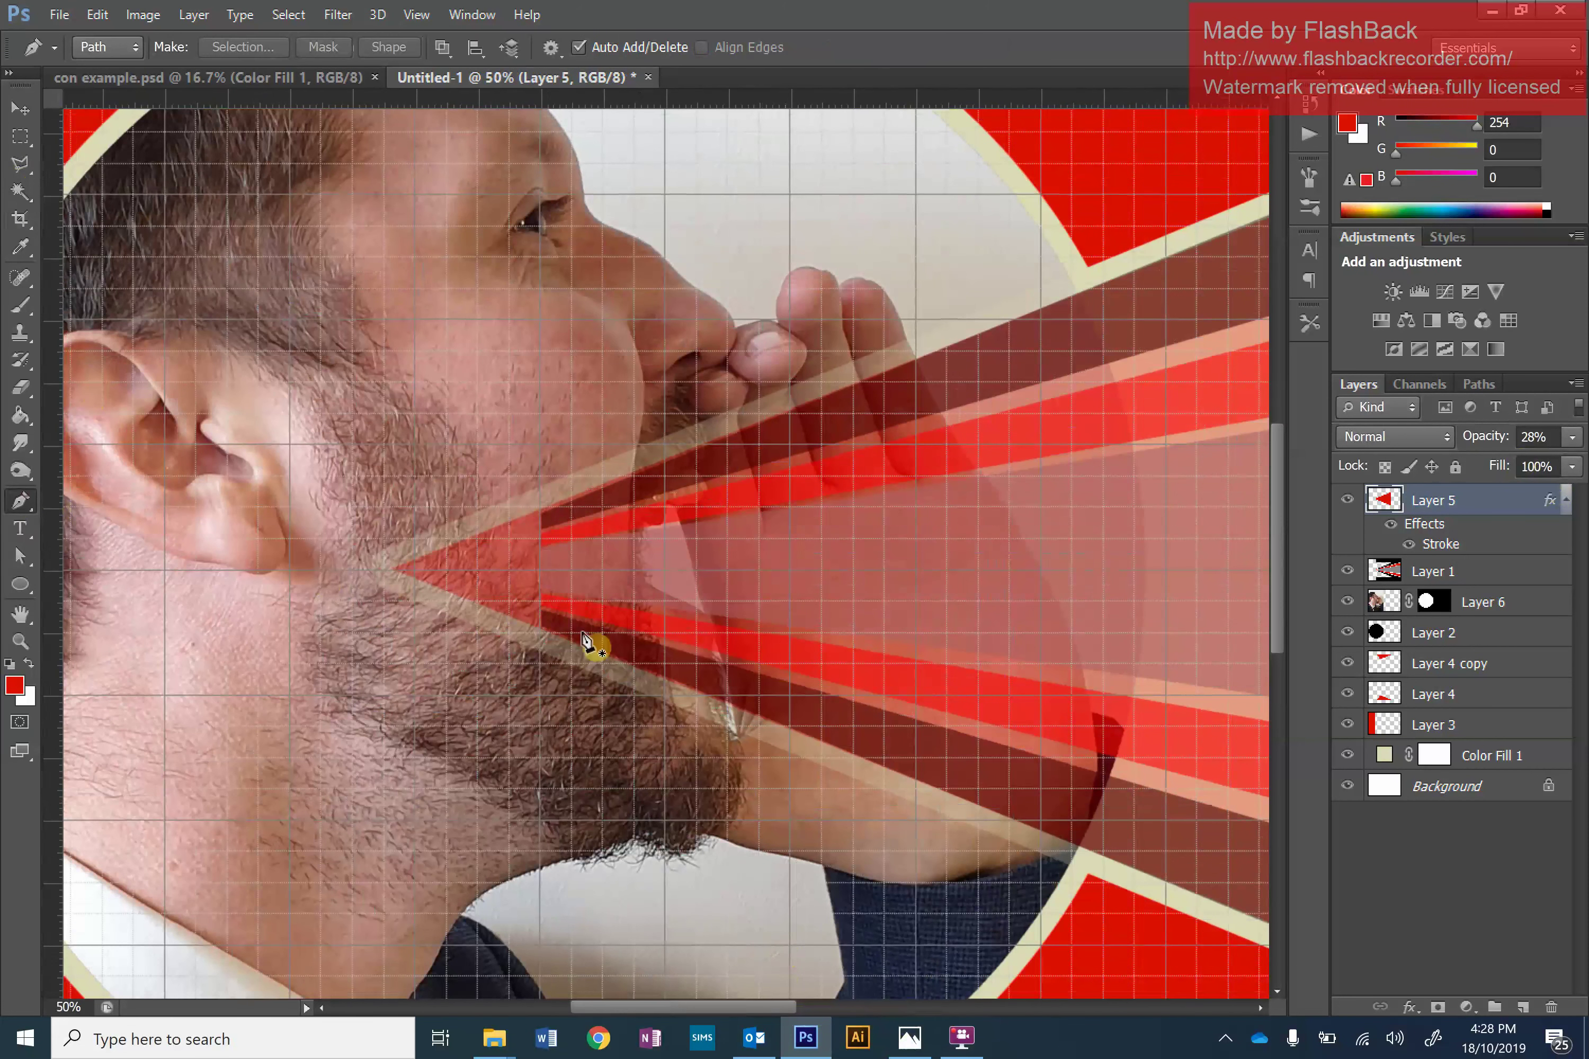
click(773, 759)
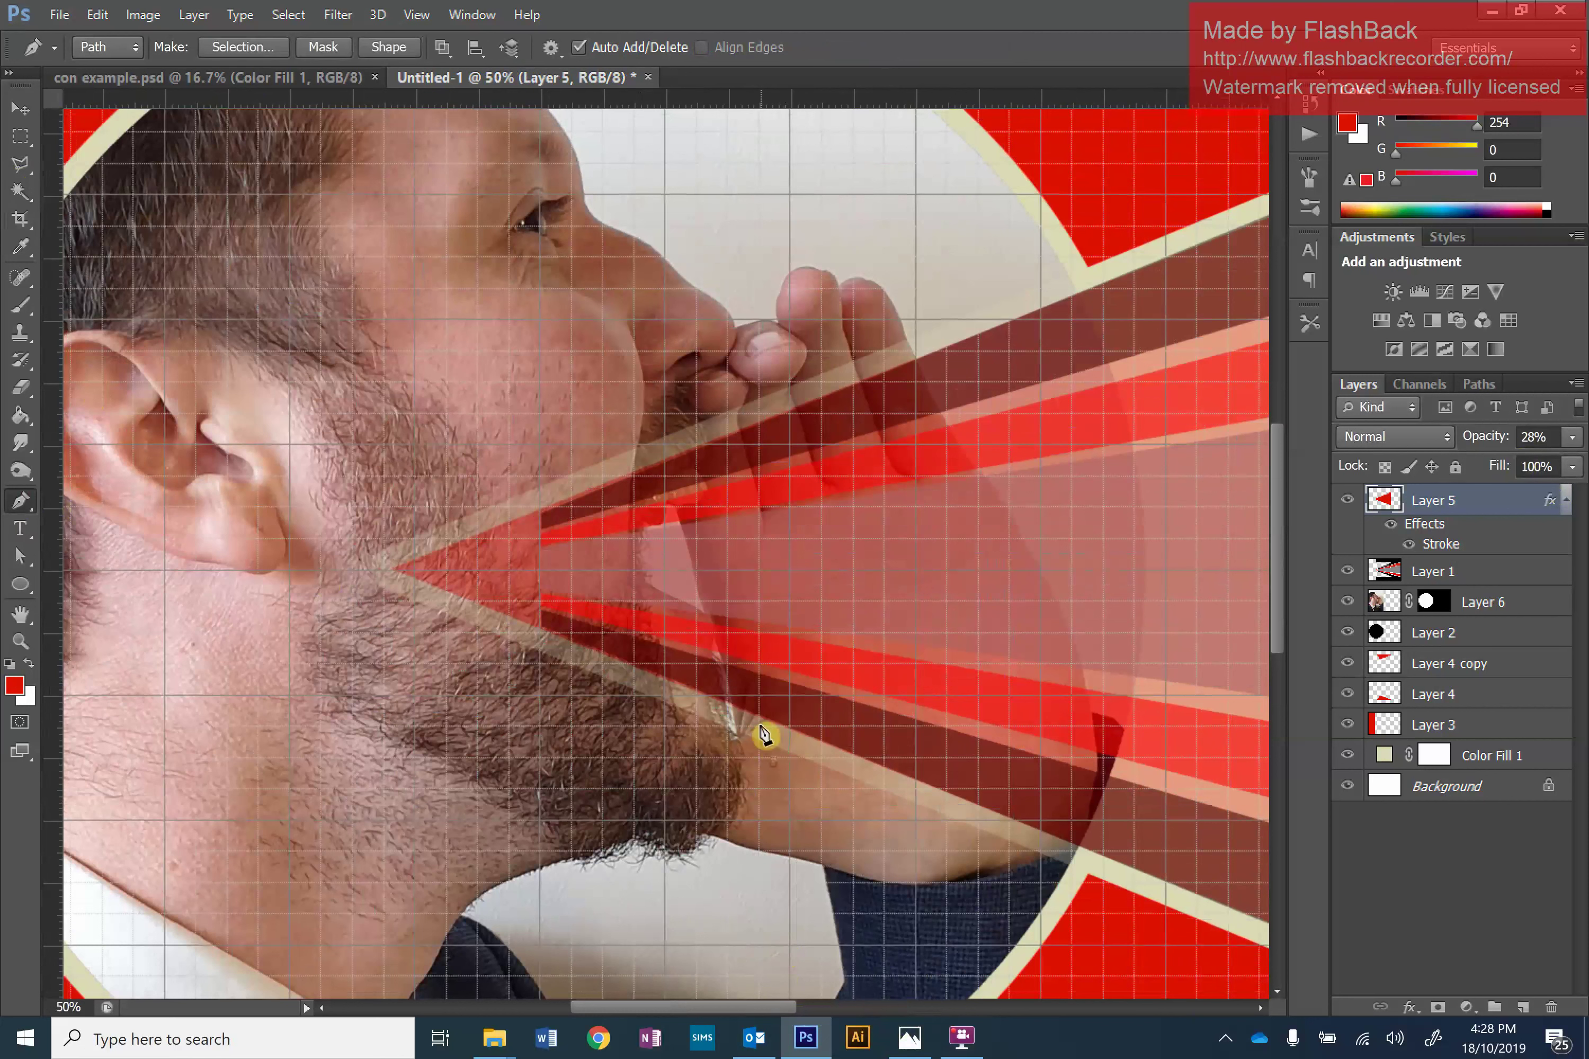
click(749, 697)
click(748, 665)
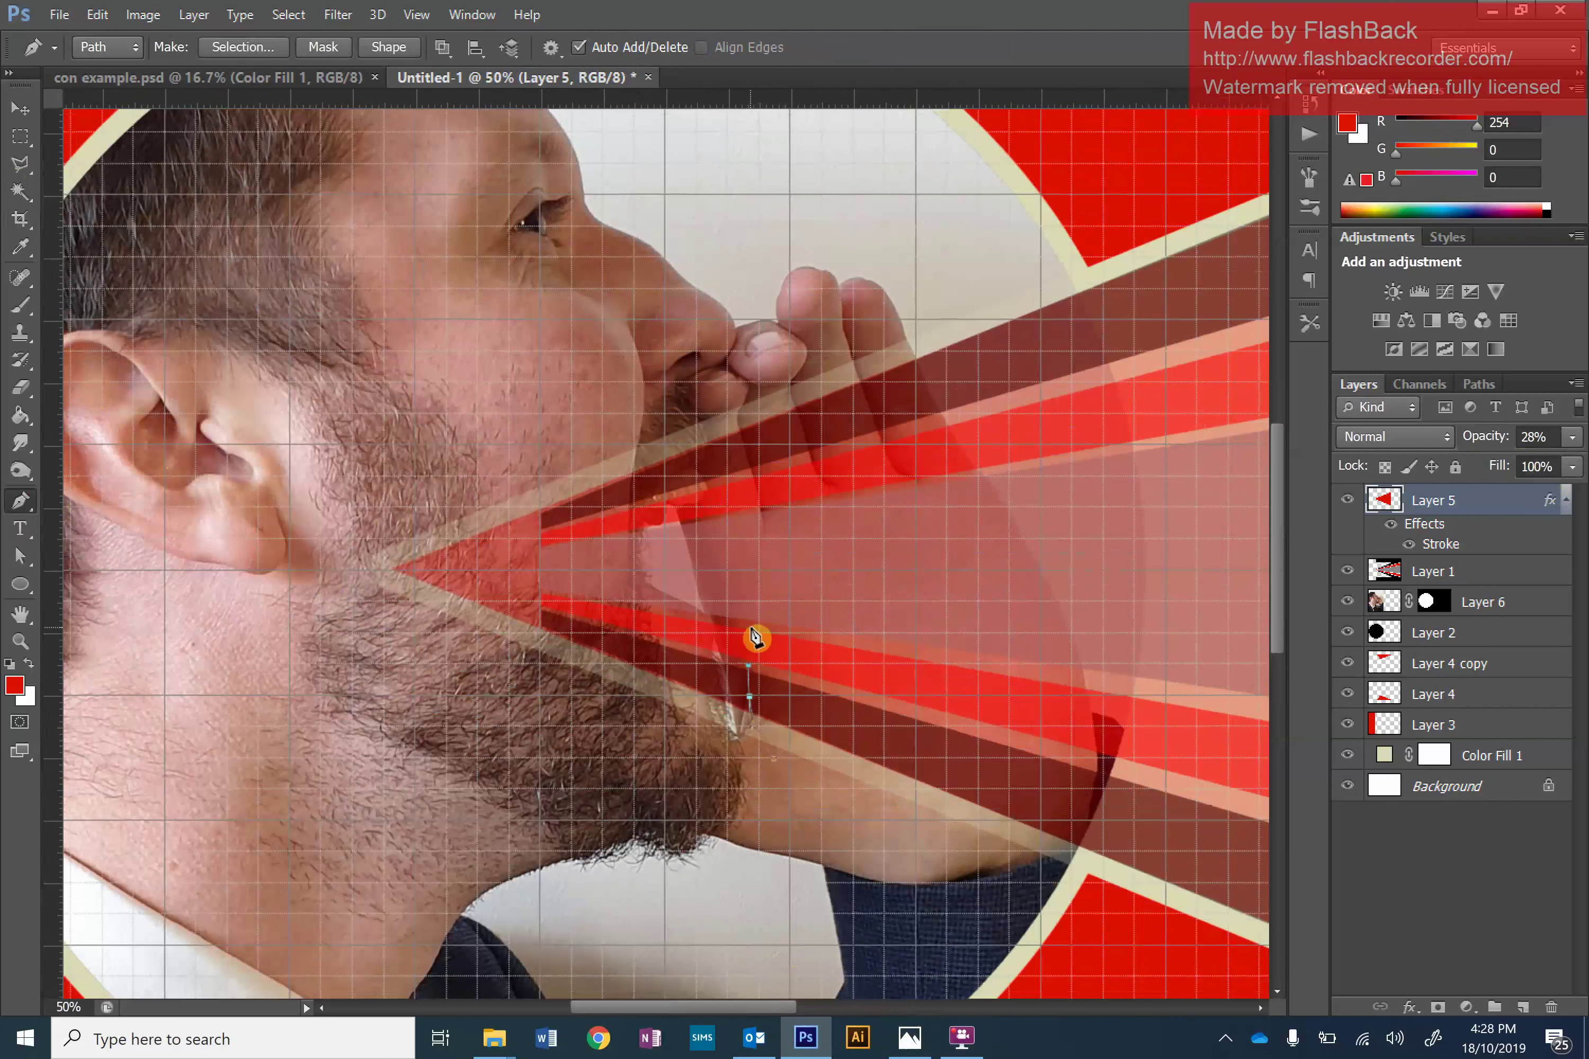
click(738, 589)
click(729, 509)
drag(714, 379, 712, 379)
click(624, 363)
click(434, 383)
click(326, 523)
click(291, 634)
click(543, 759)
click(667, 758)
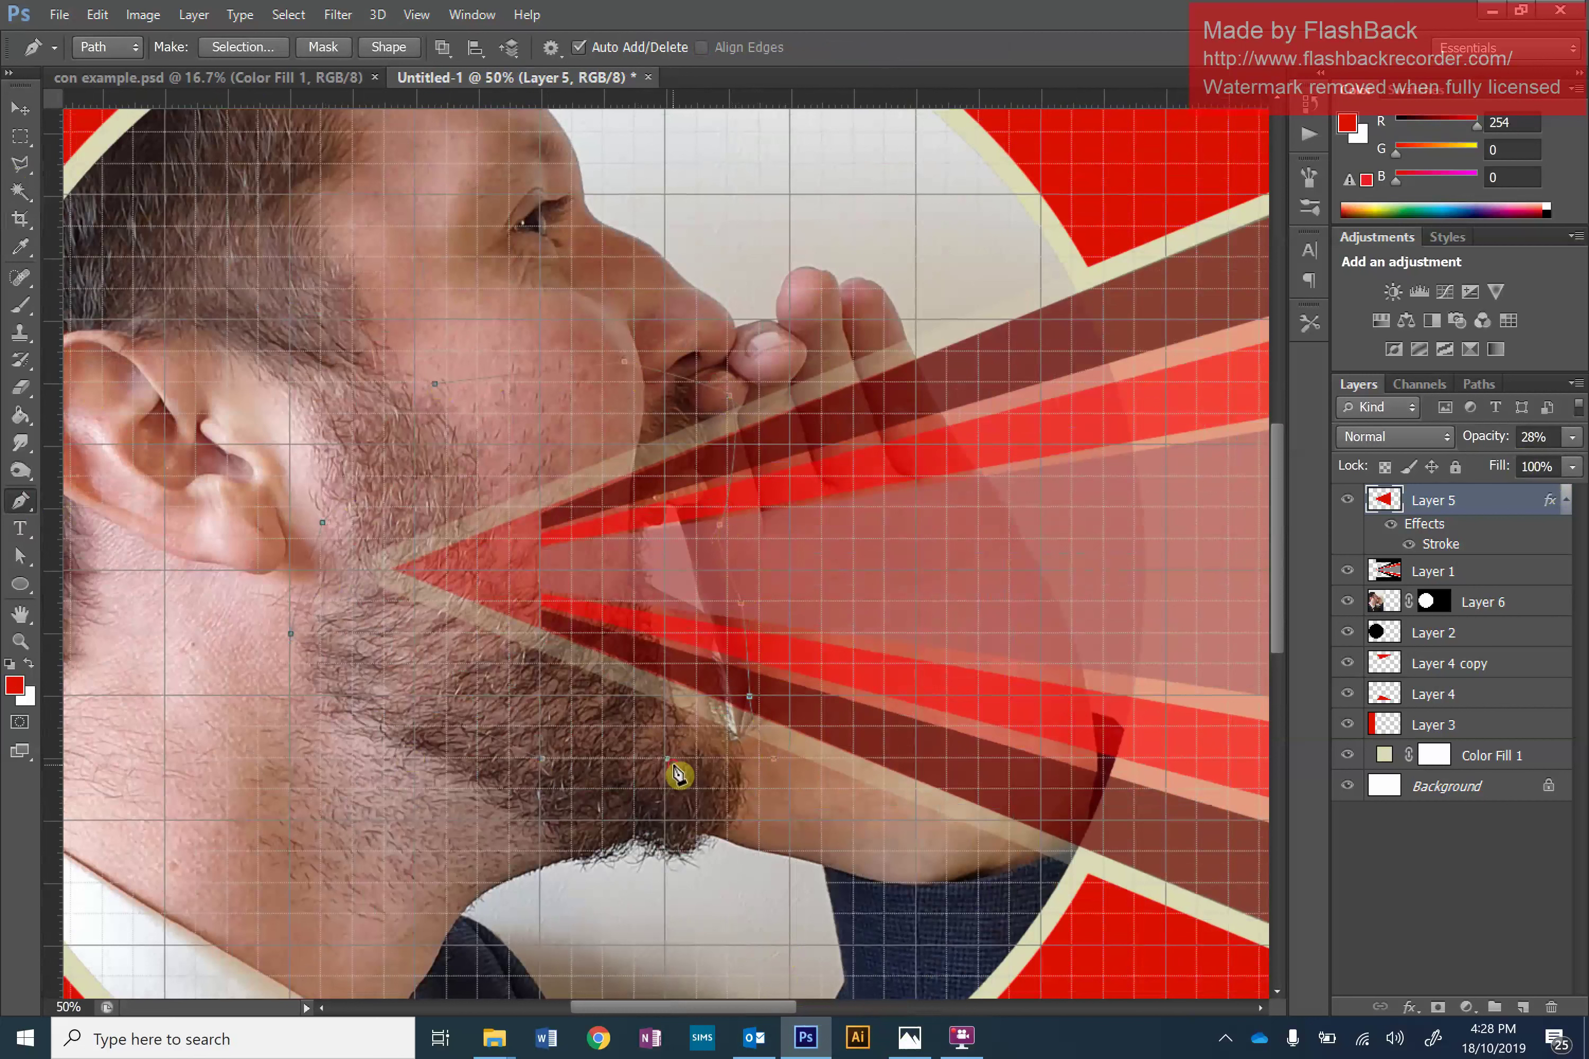
click(778, 761)
click(272, 48)
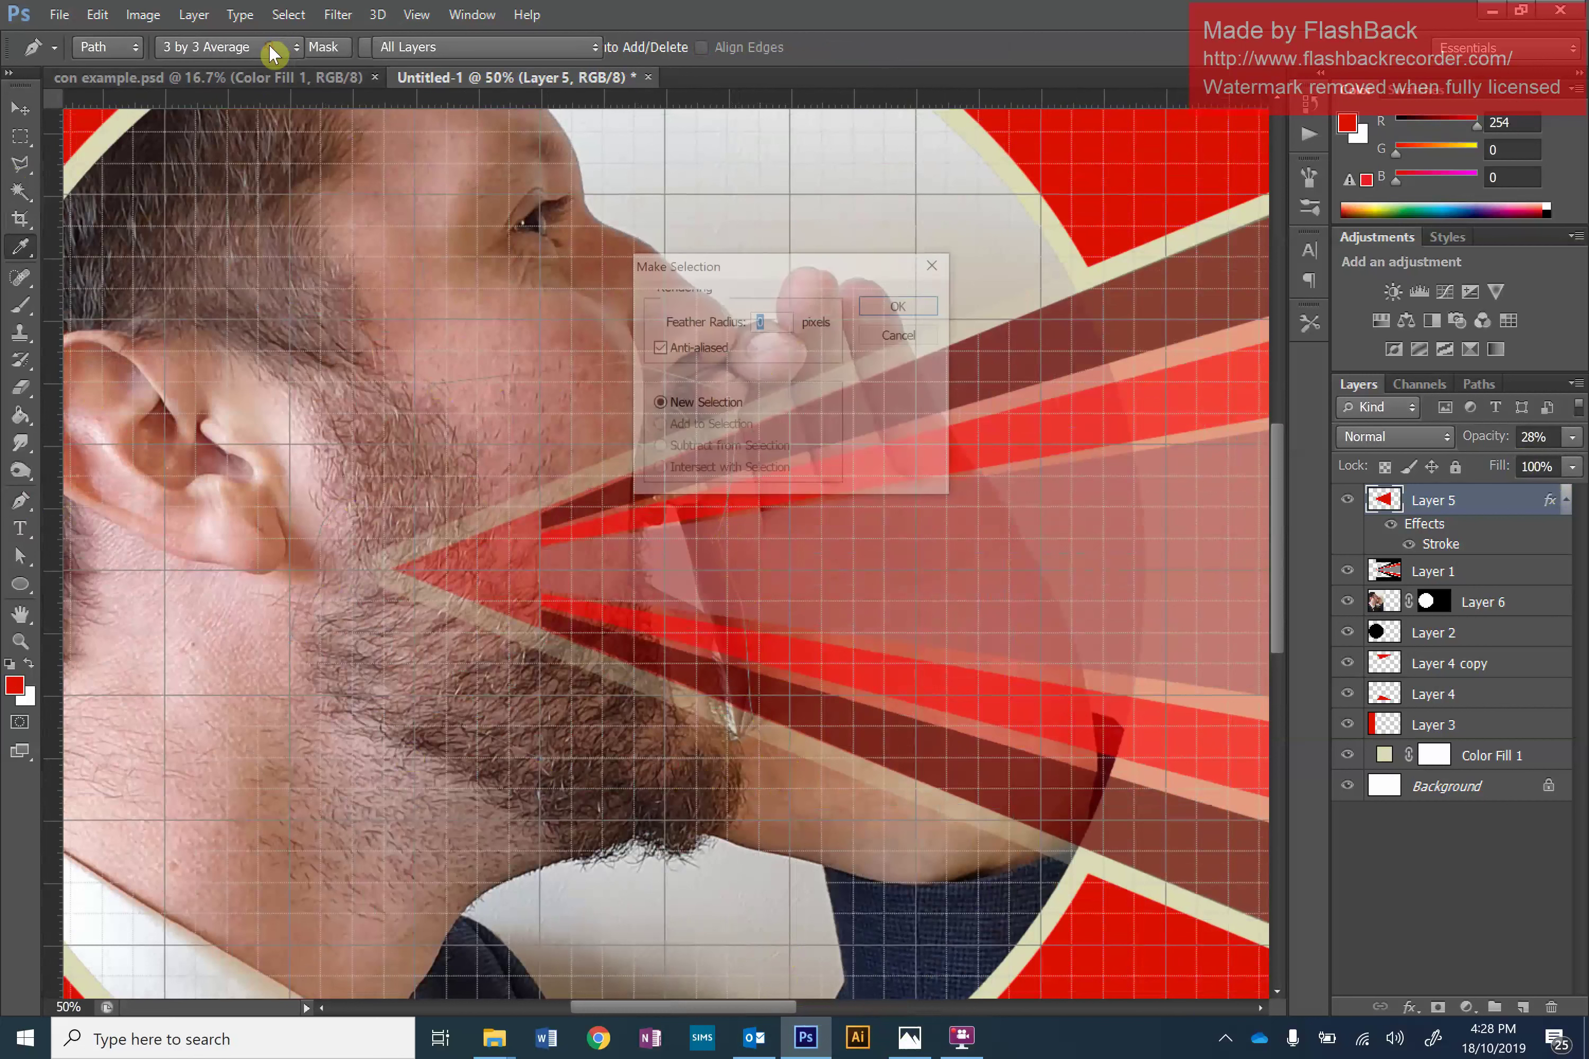
click(937, 300)
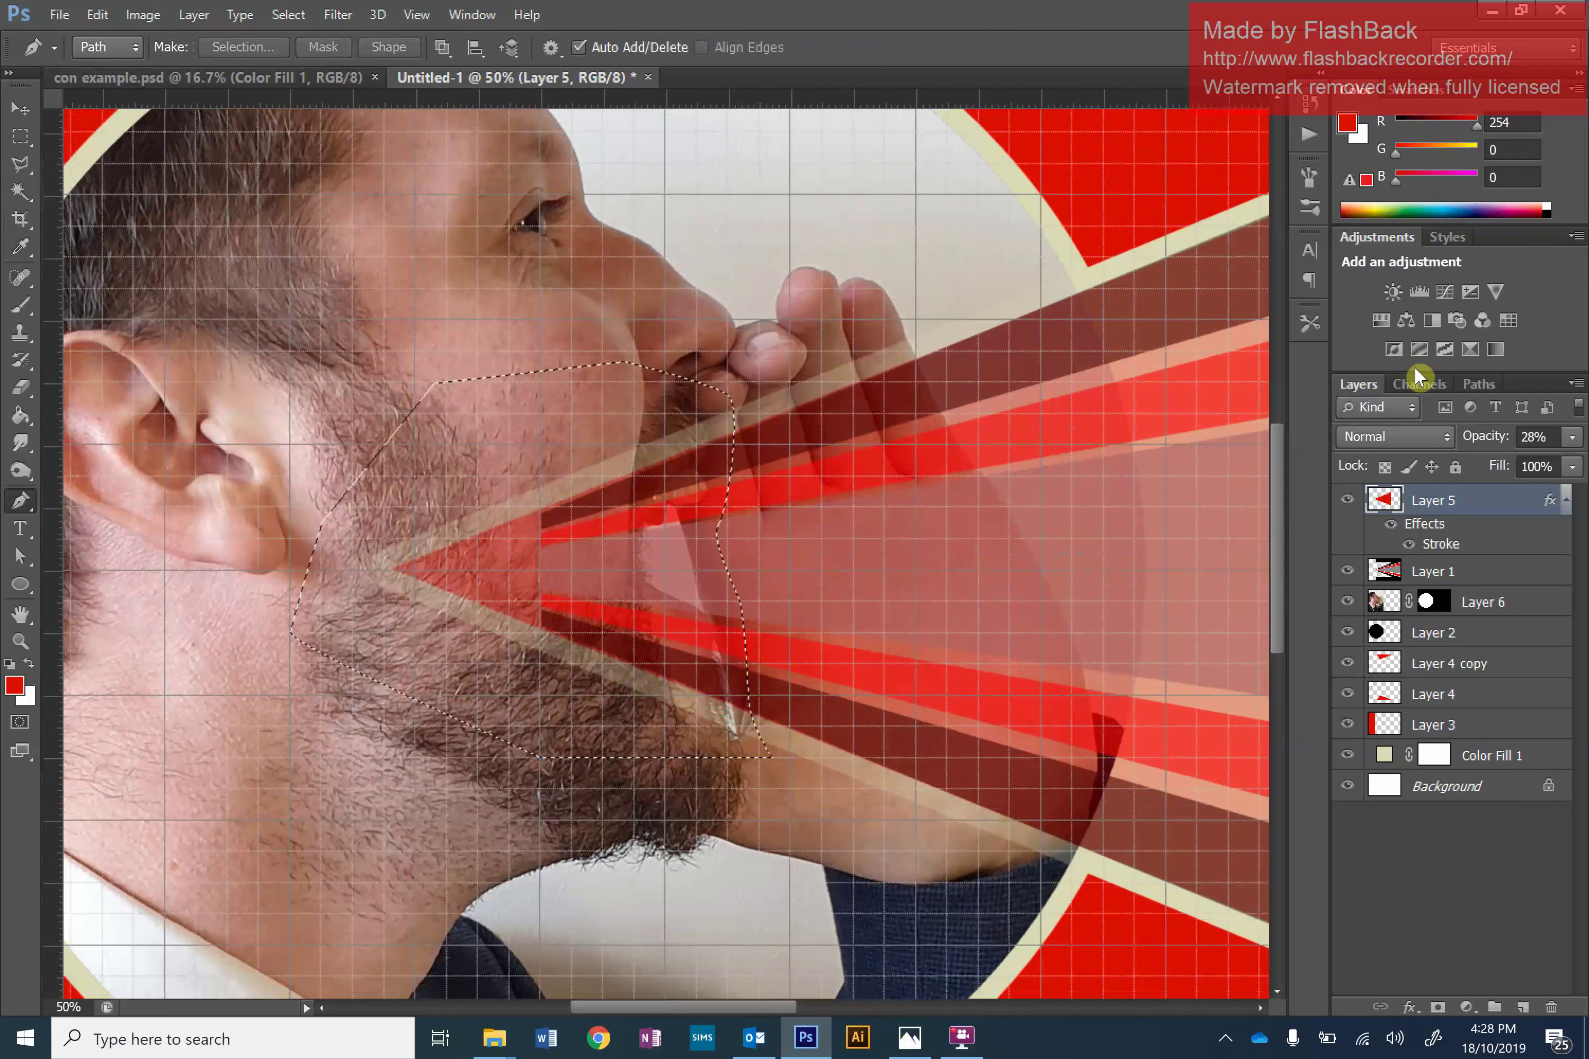
Delete the selected area from the red triangle on Layer 5 and the rays on Layer 1, and deselect.
key(Delete)
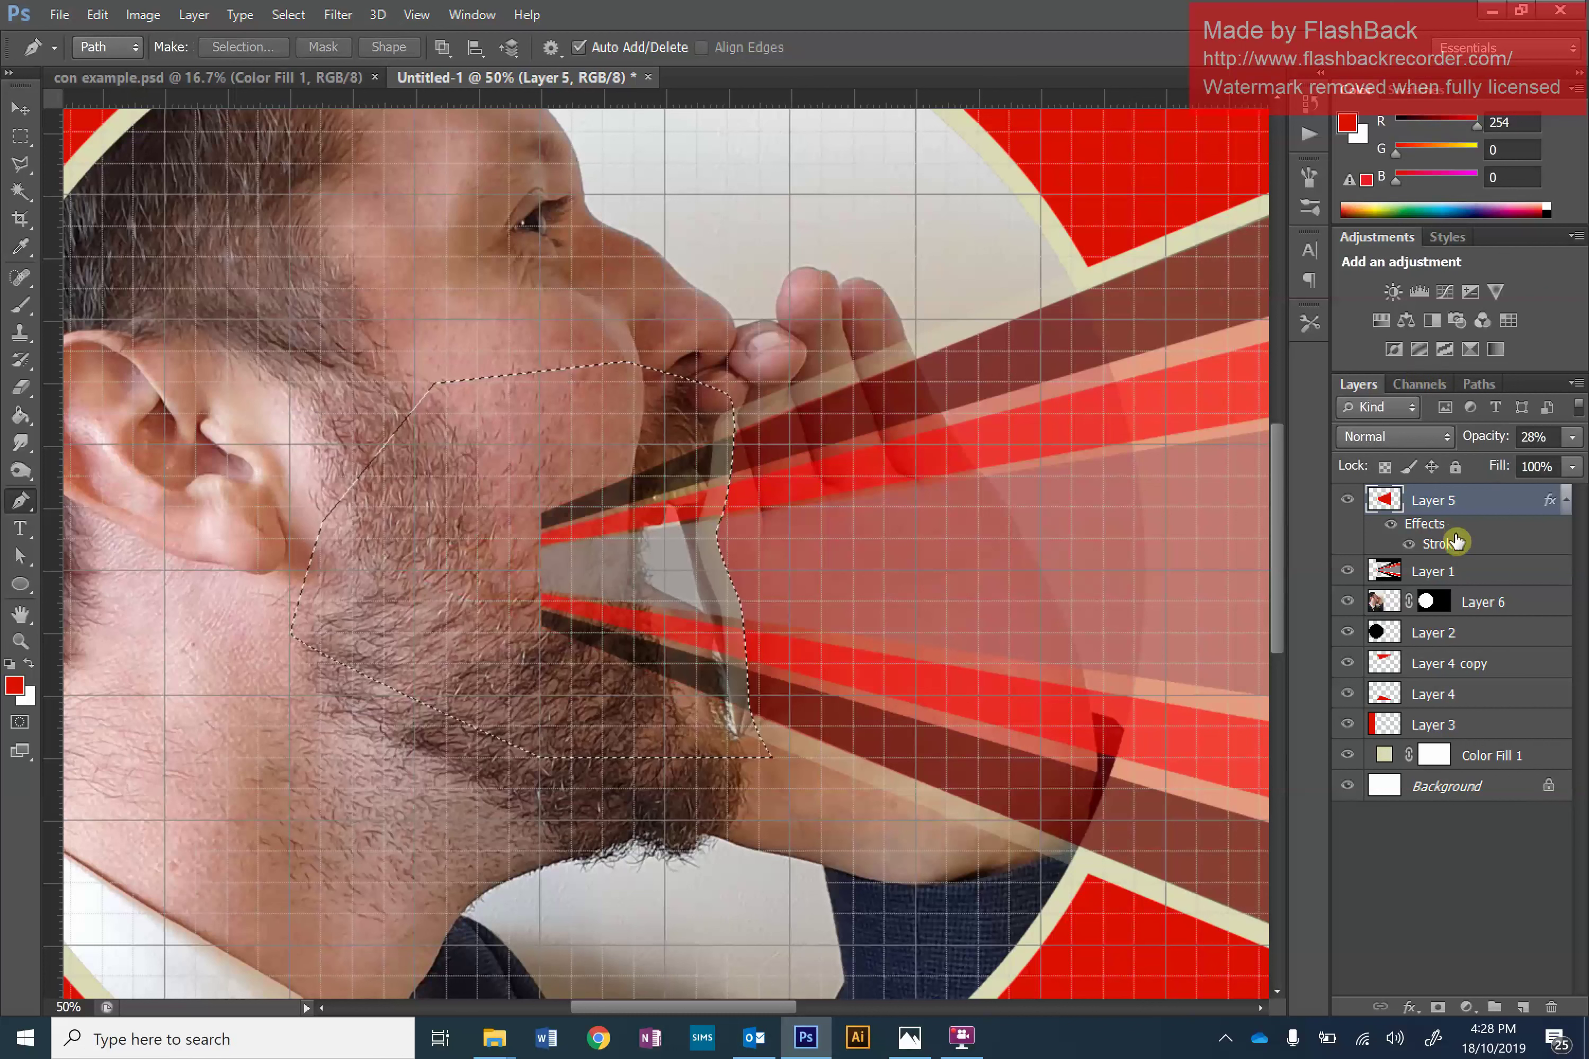
click(1471, 579)
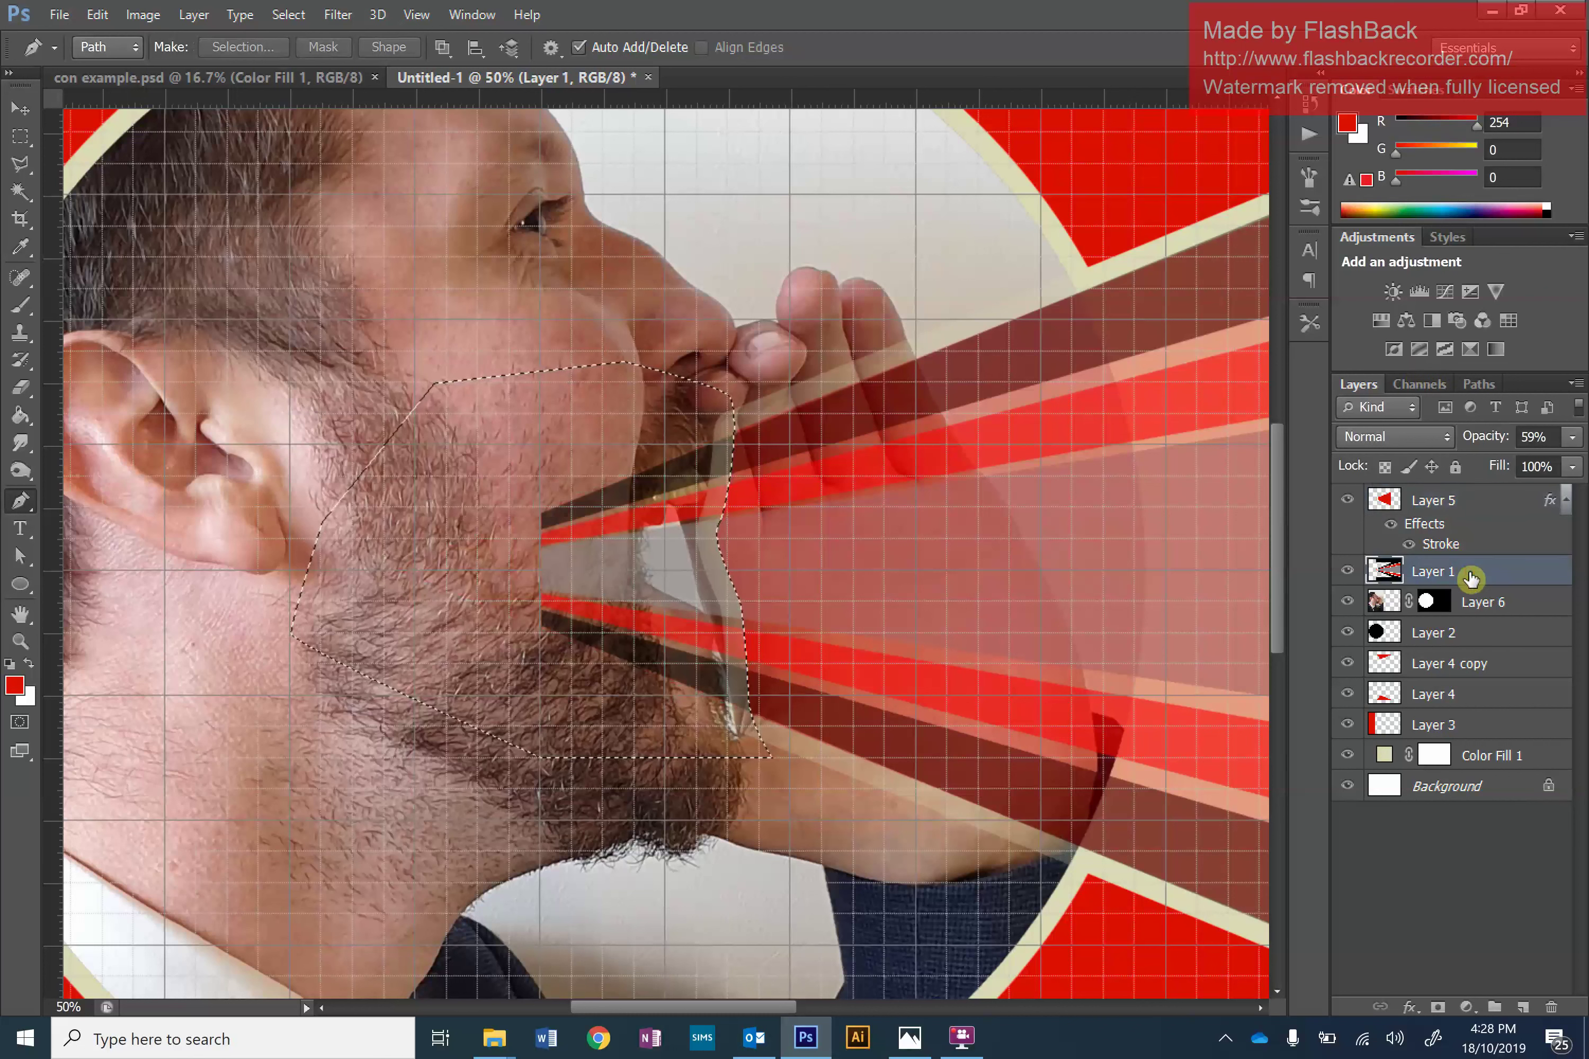
key(Delete)
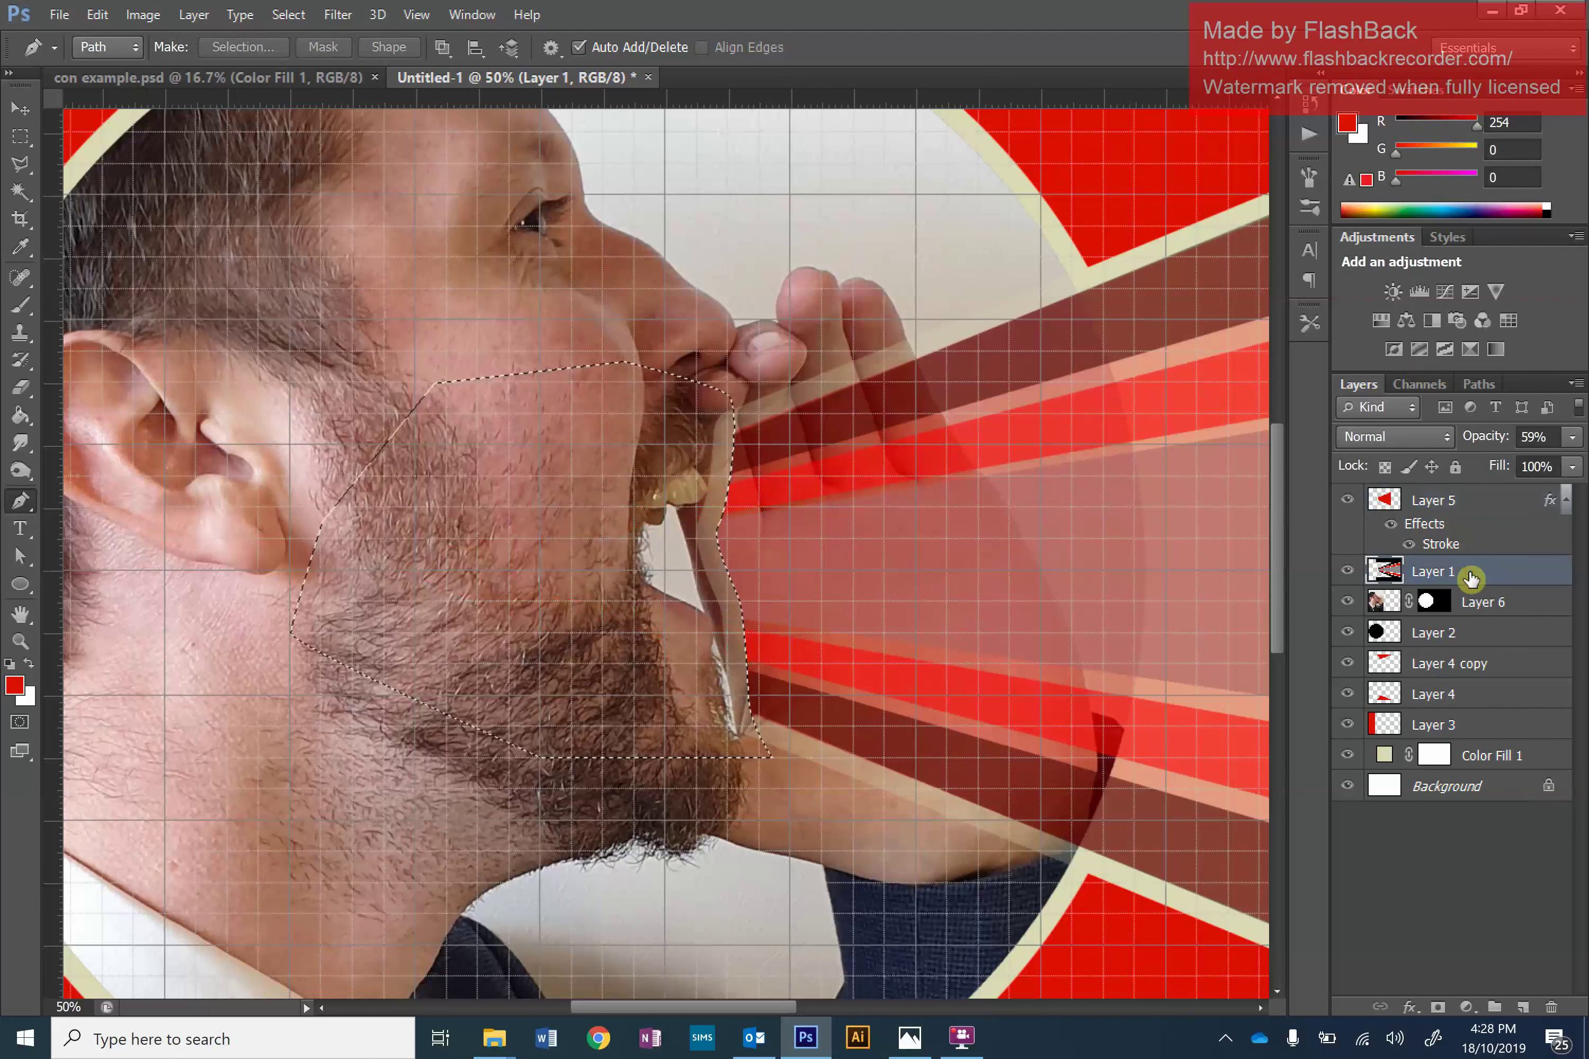
click(26, 137)
key(ctrl+d)
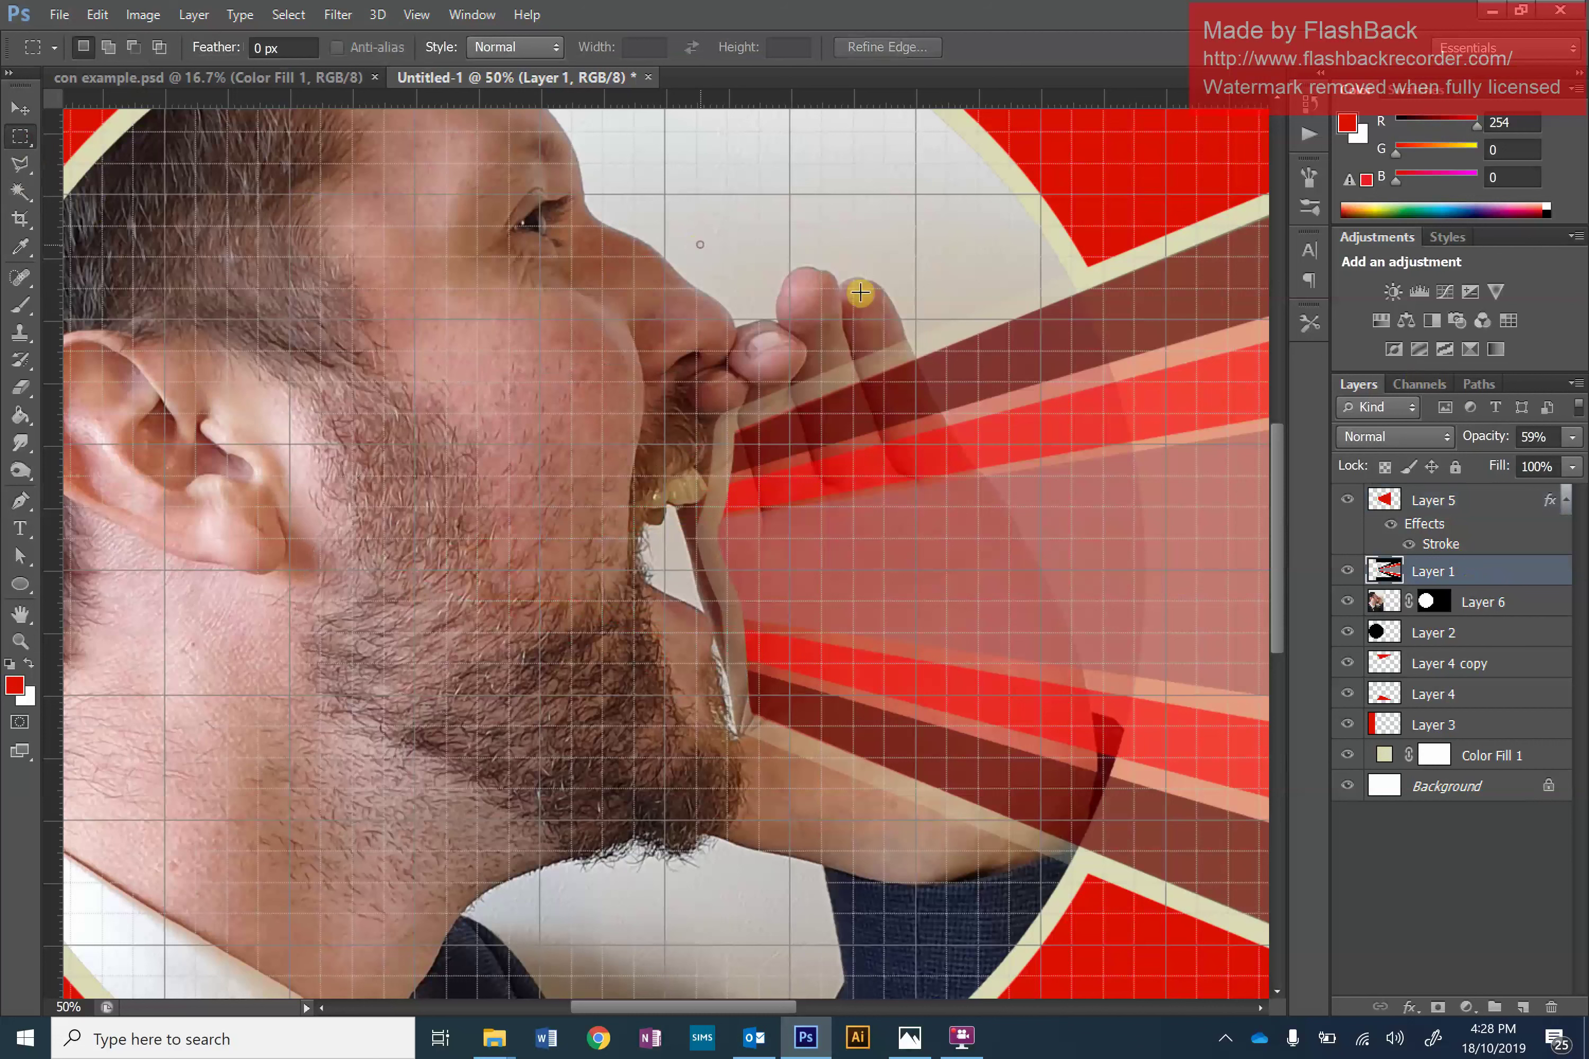
Return the rays on Layer 1 to full opacity and set the red triangle on Layer 5 to 100%.
click(1575, 441)
click(1582, 466)
click(1474, 511)
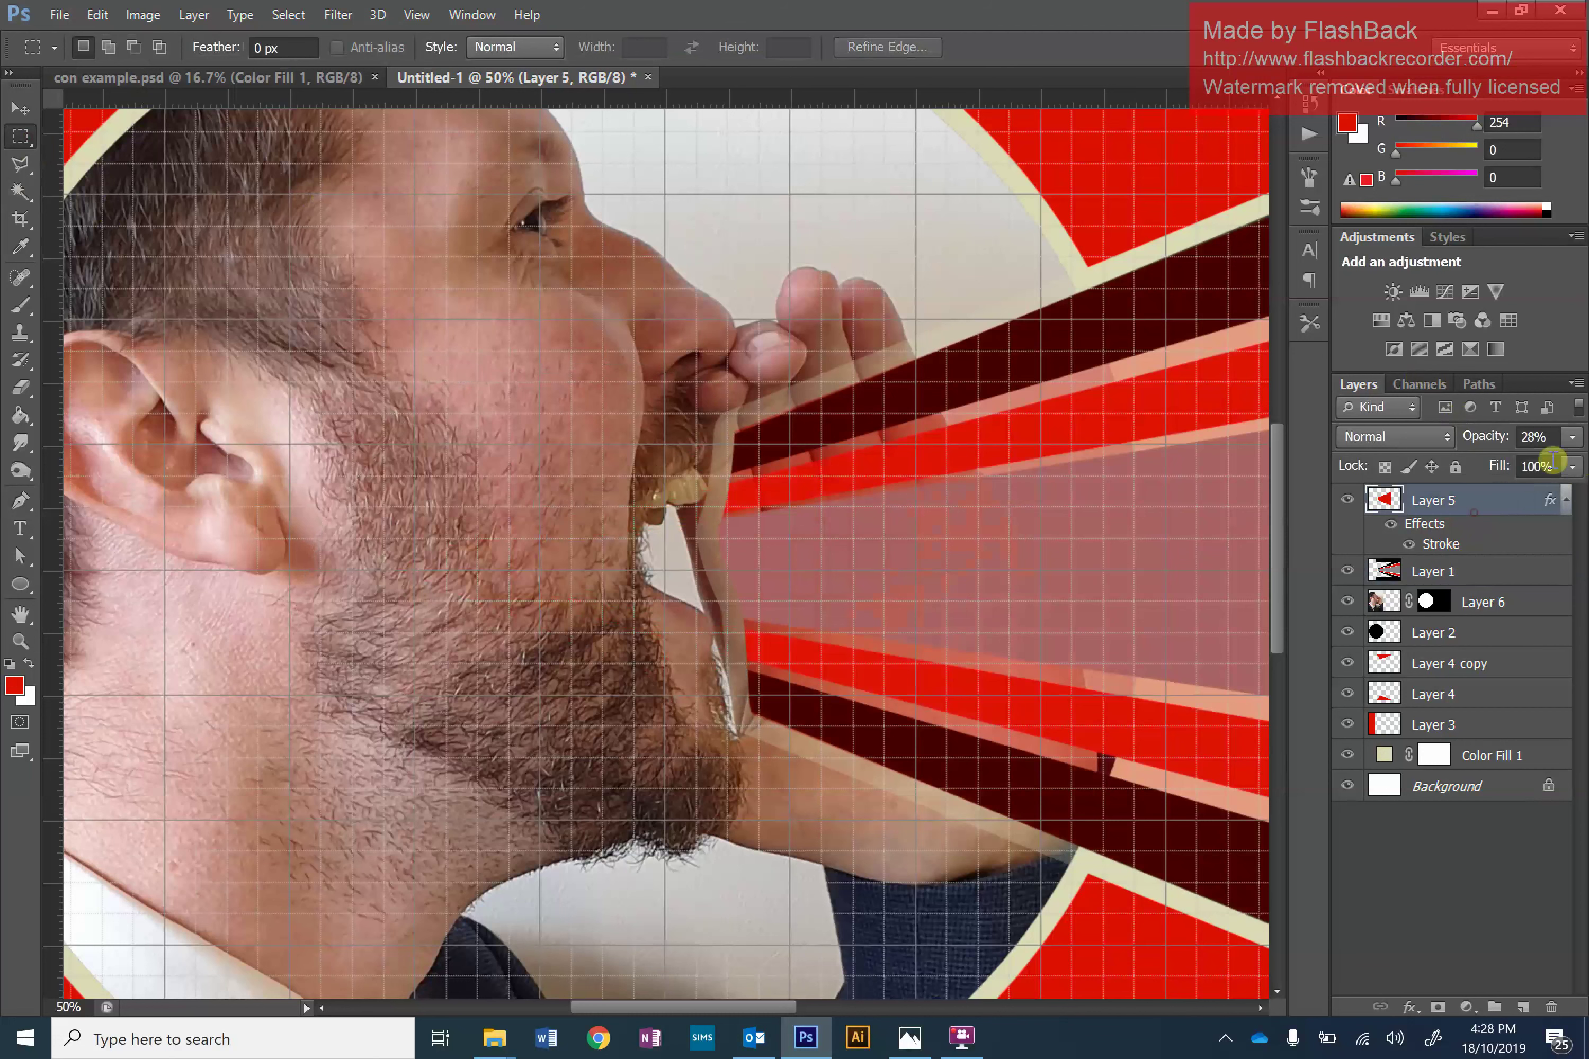
click(1566, 441)
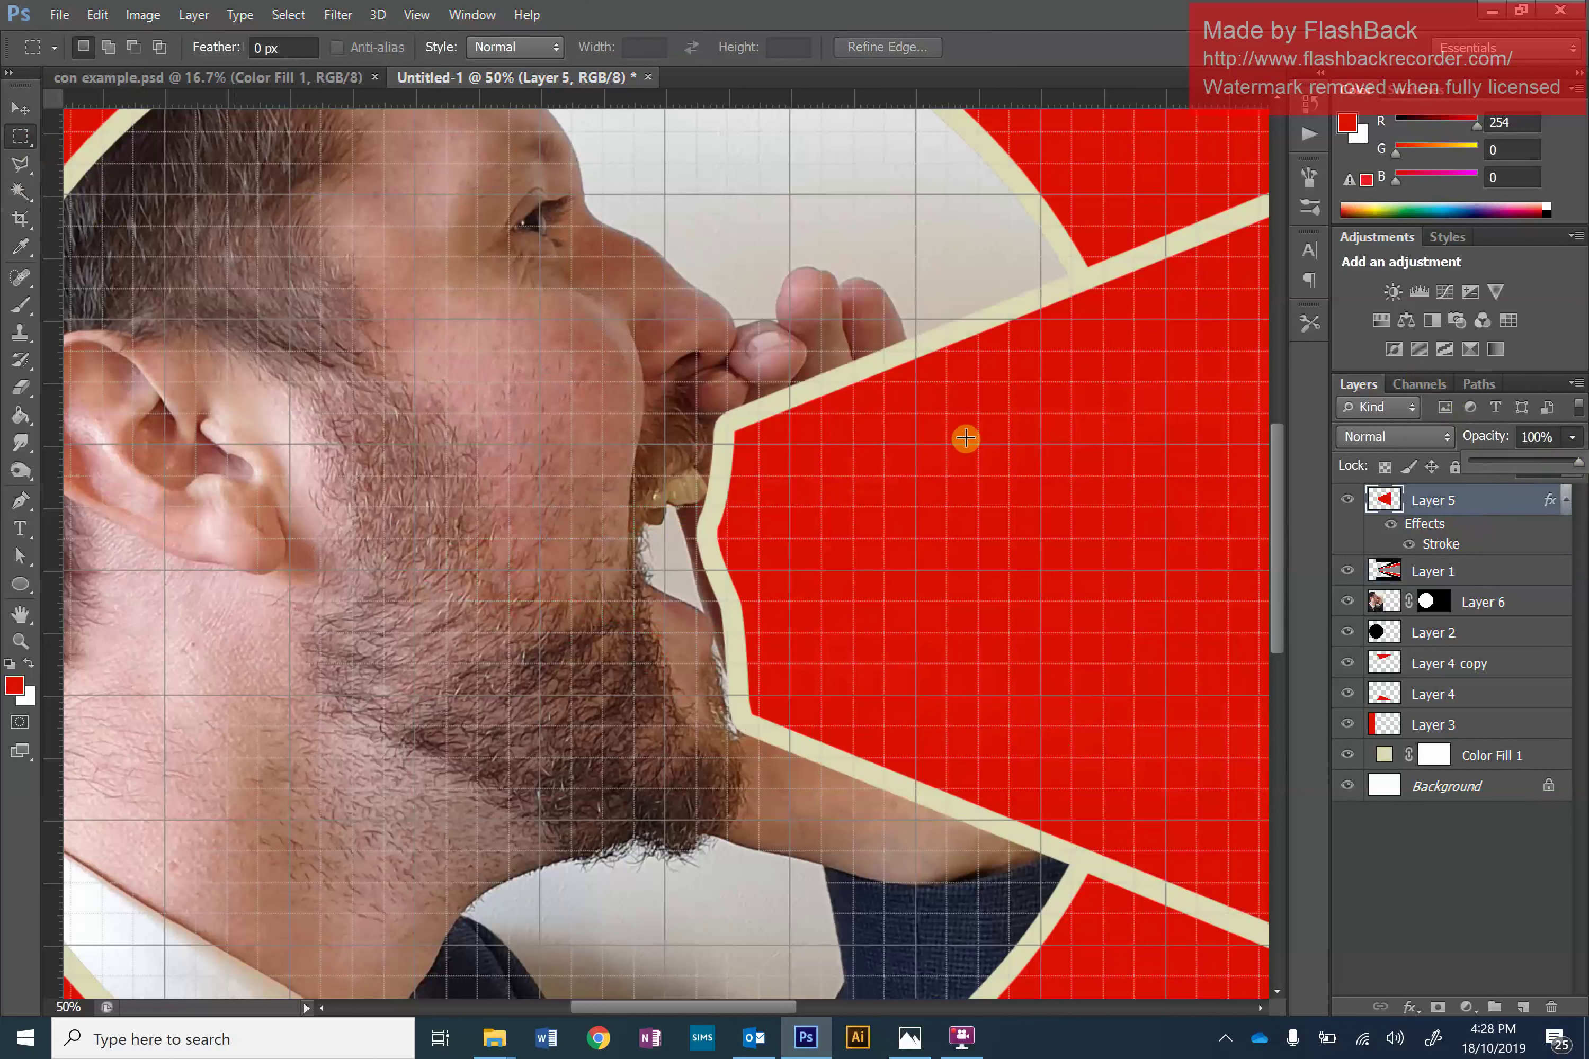
click(966, 440)
key(ctrl+minus)
key(ctrl+minus)
key(ctrl+minus)
key(ctrl+minus)
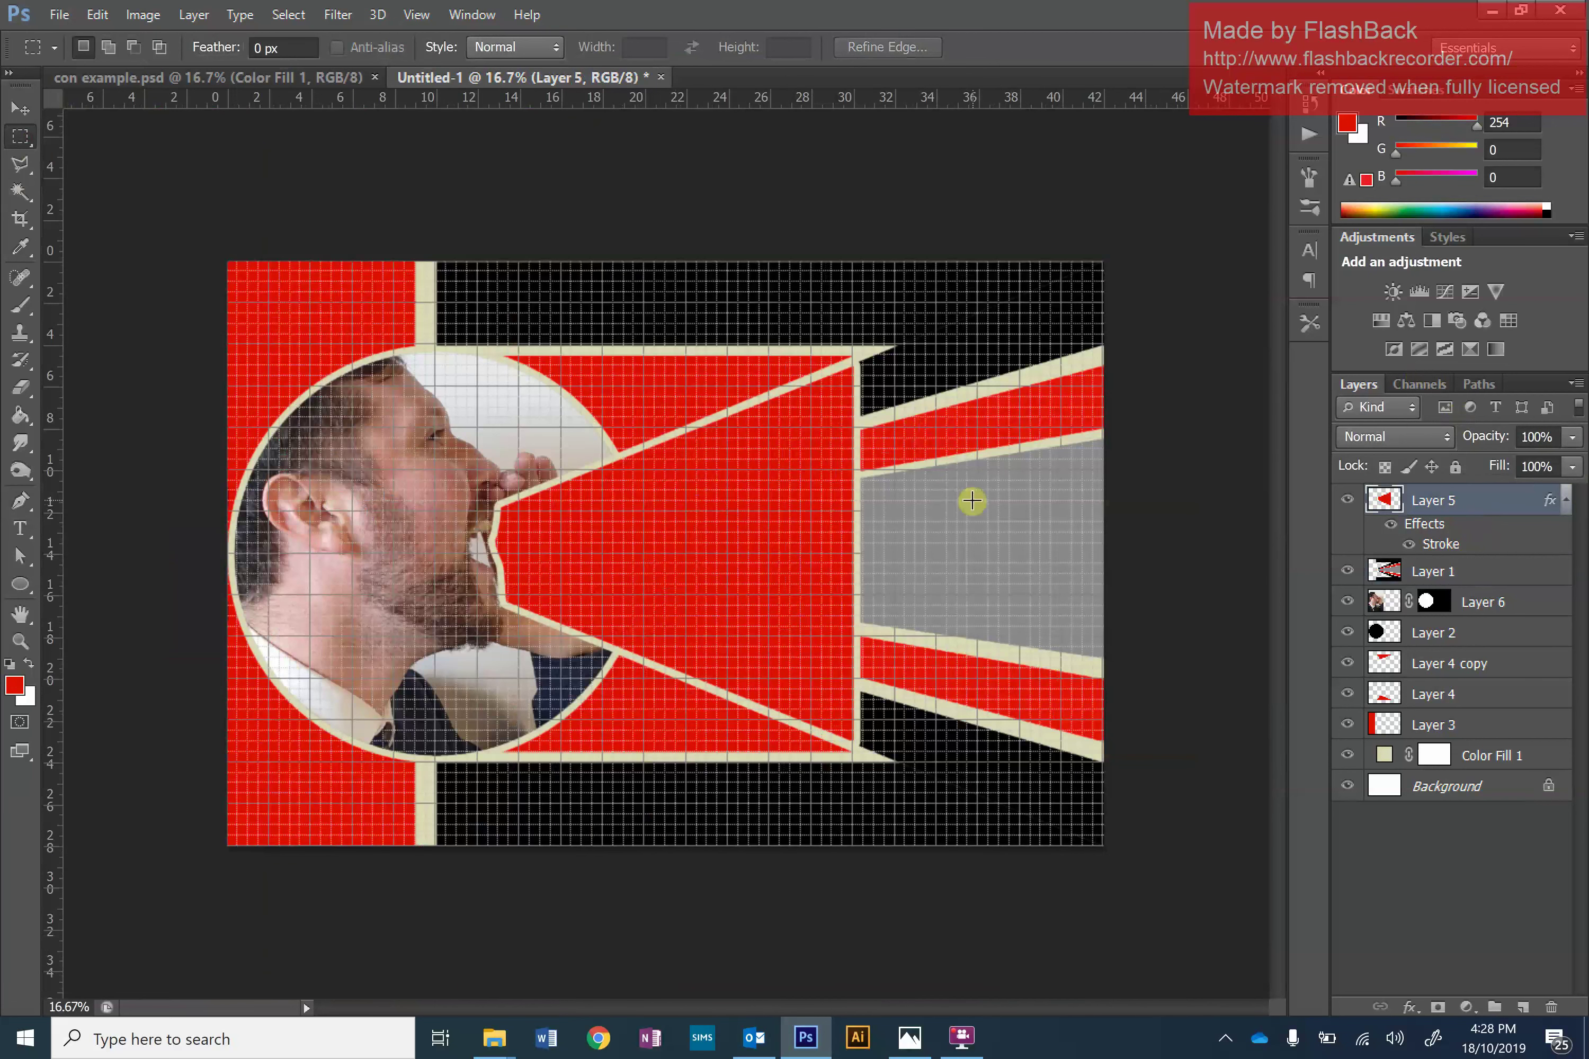
click(984, 1044)
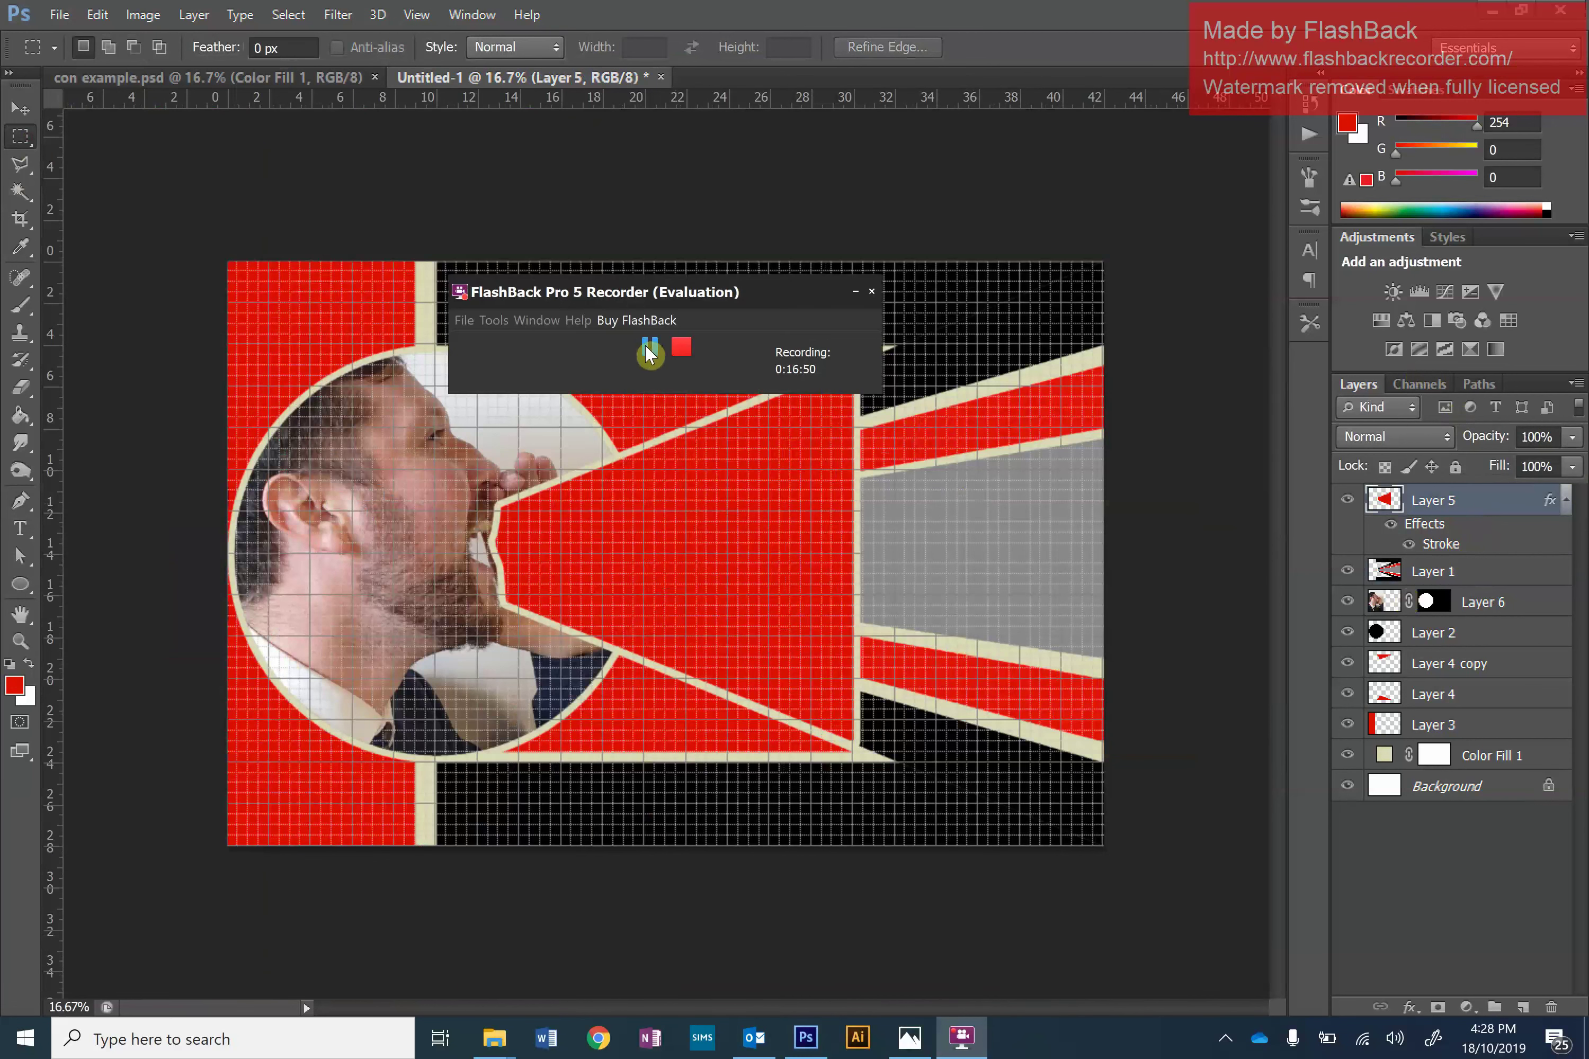
drag(645, 345, 862, 224)
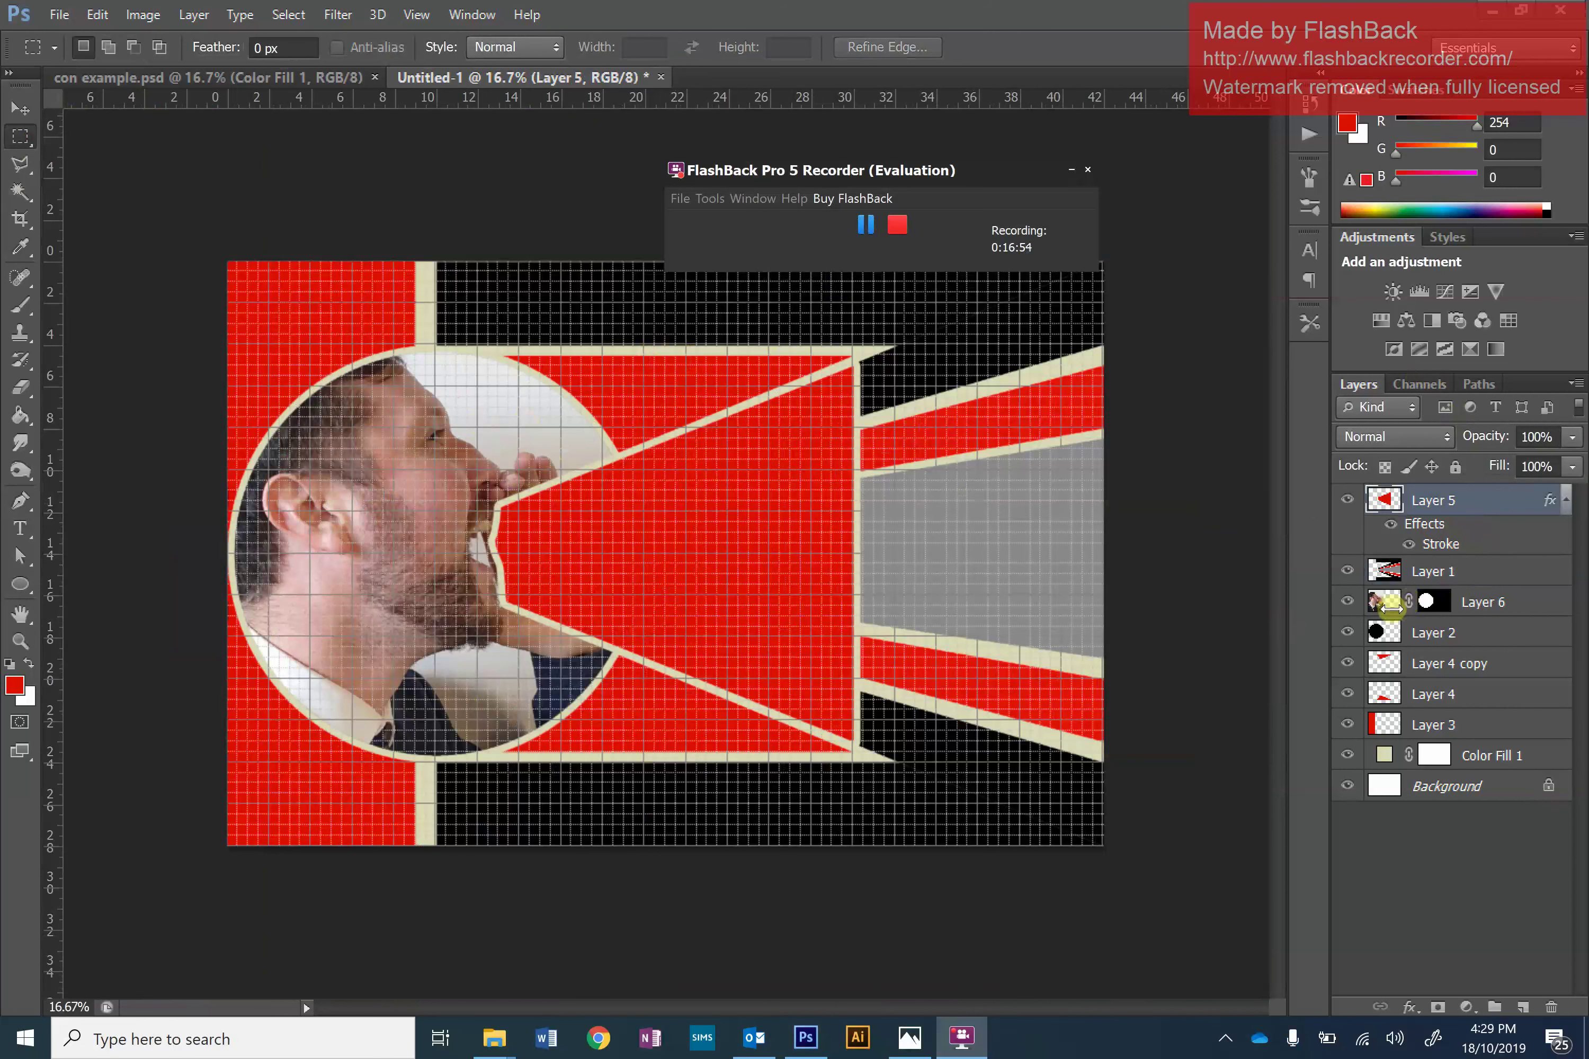
After checking the black-and-white photo in con example.psd, desaturate the photo on Layer 6 of the poster.
click(89, 77)
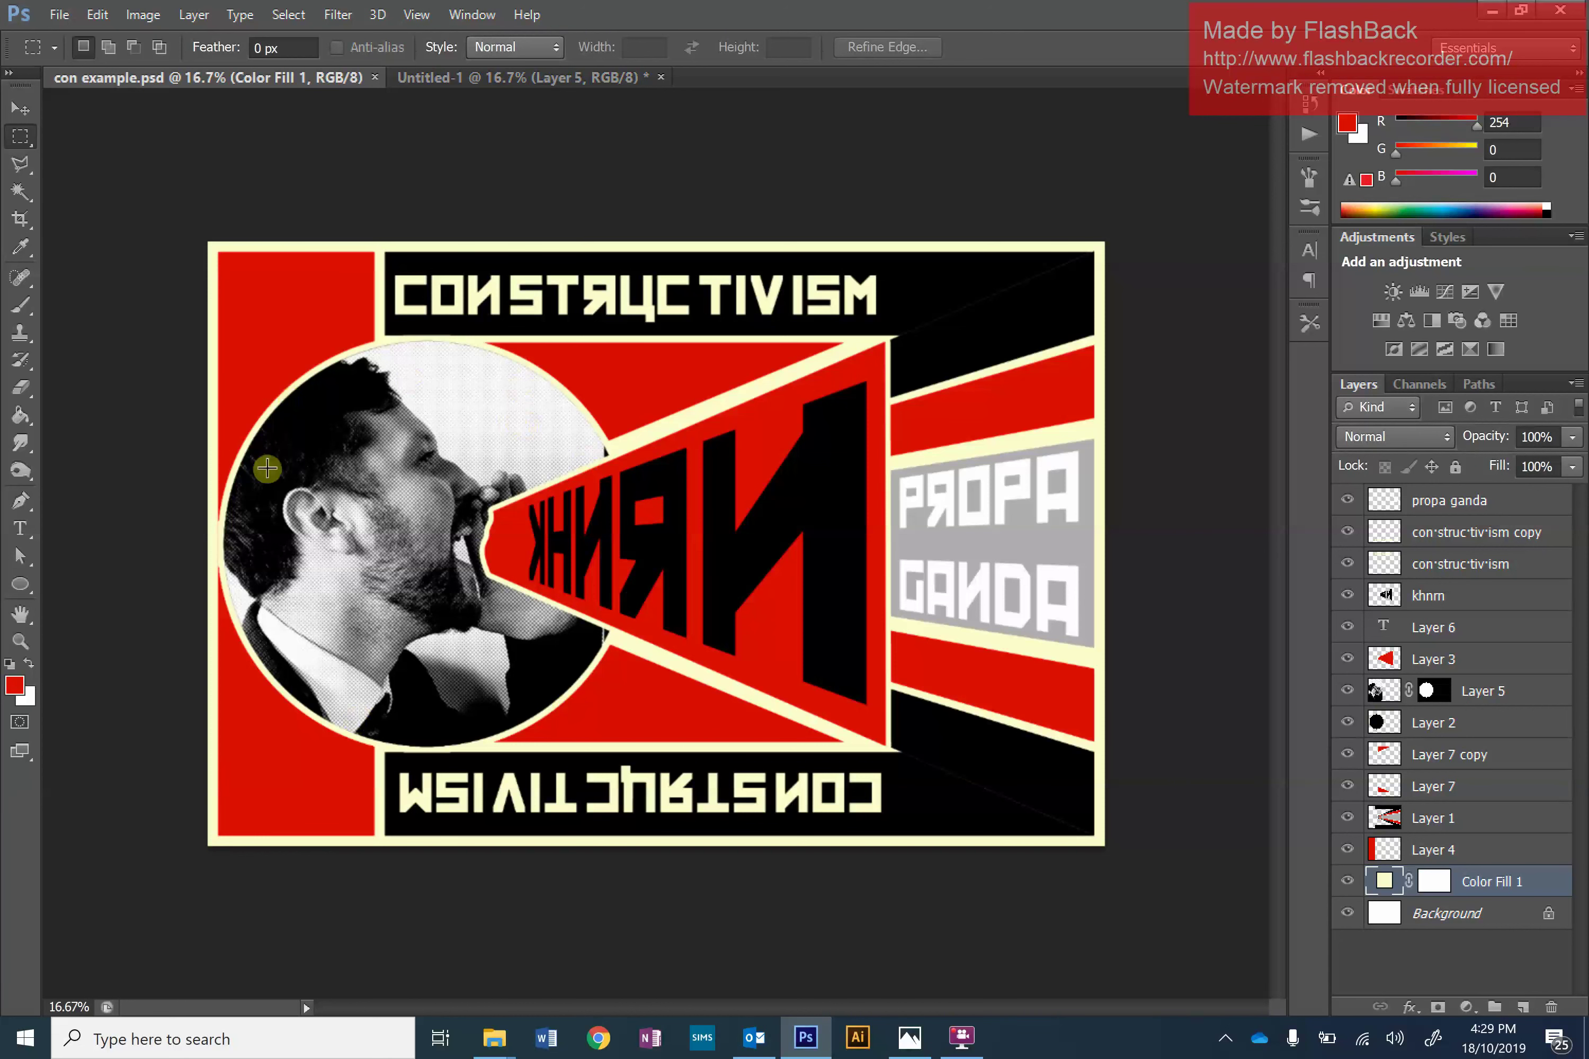
click(438, 79)
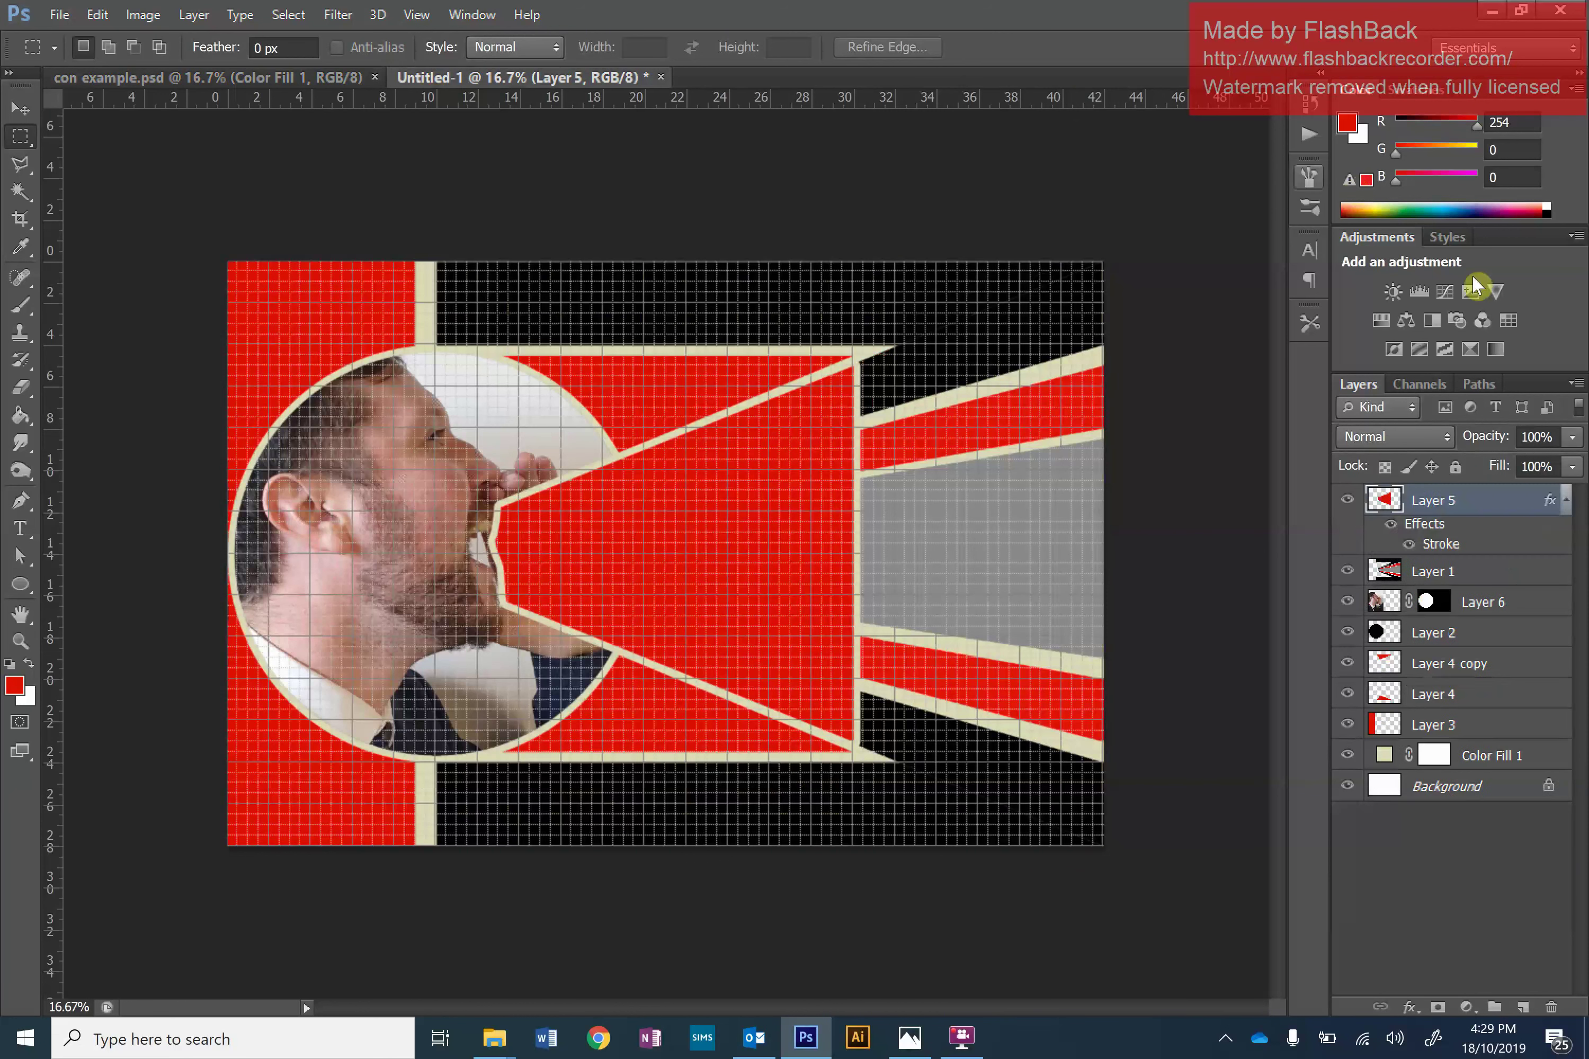
click(1472, 621)
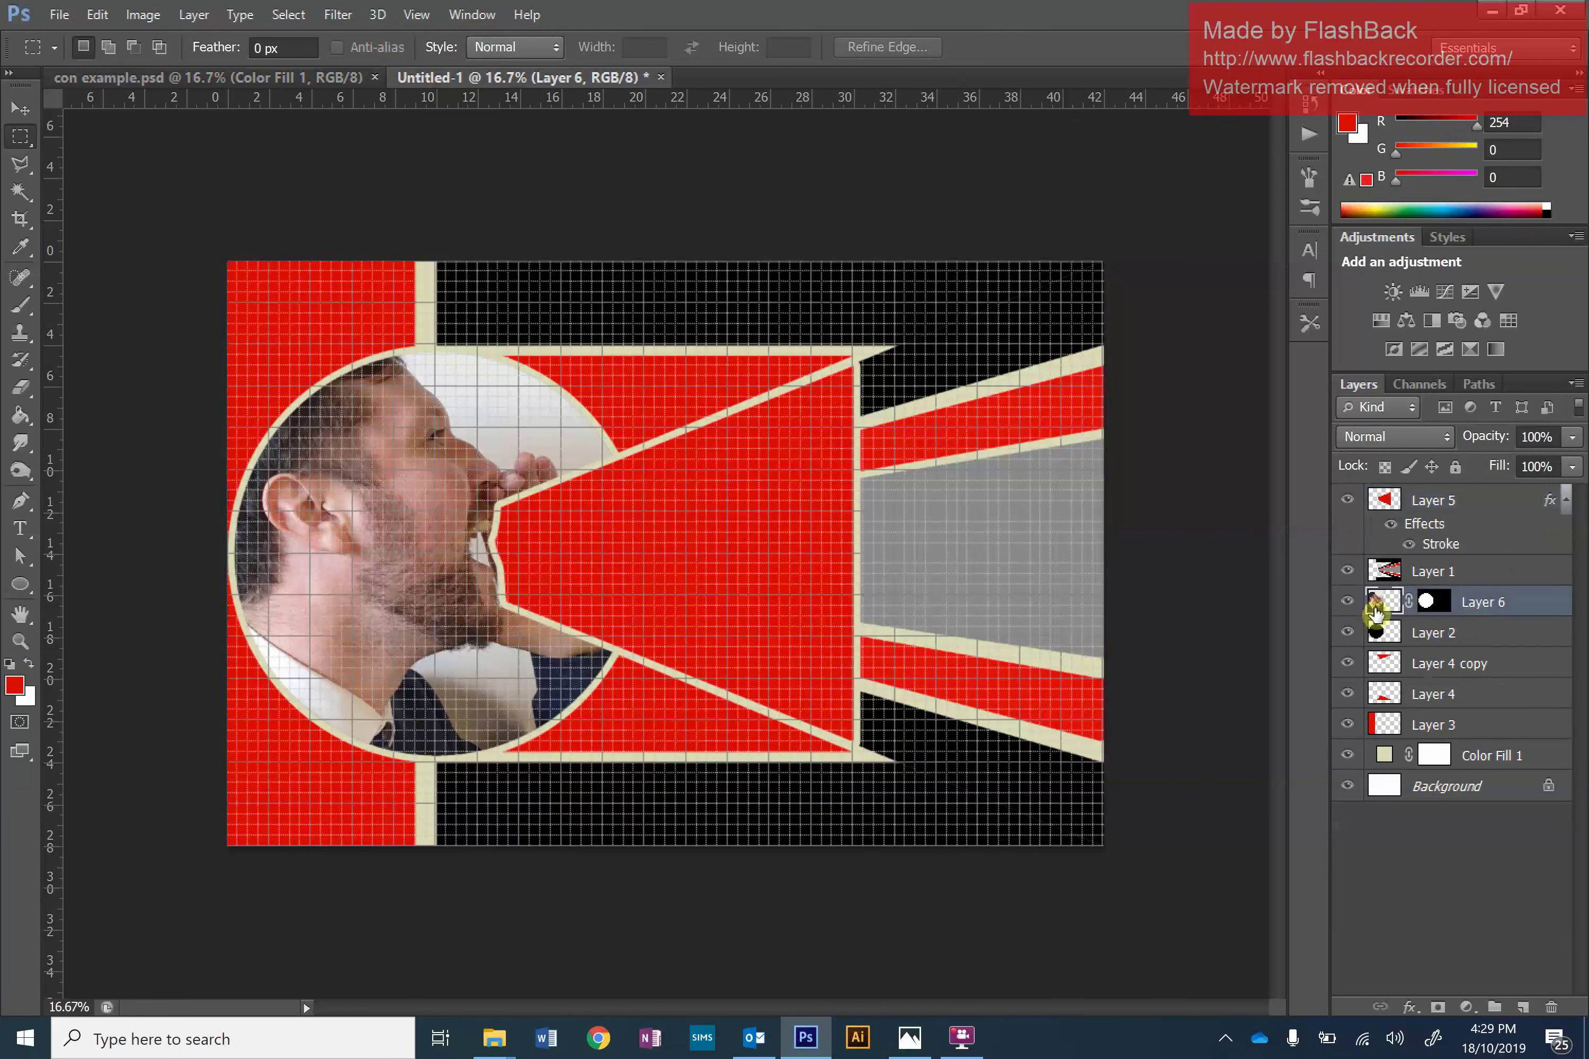
click(132, 19)
mouse_move(224, 81)
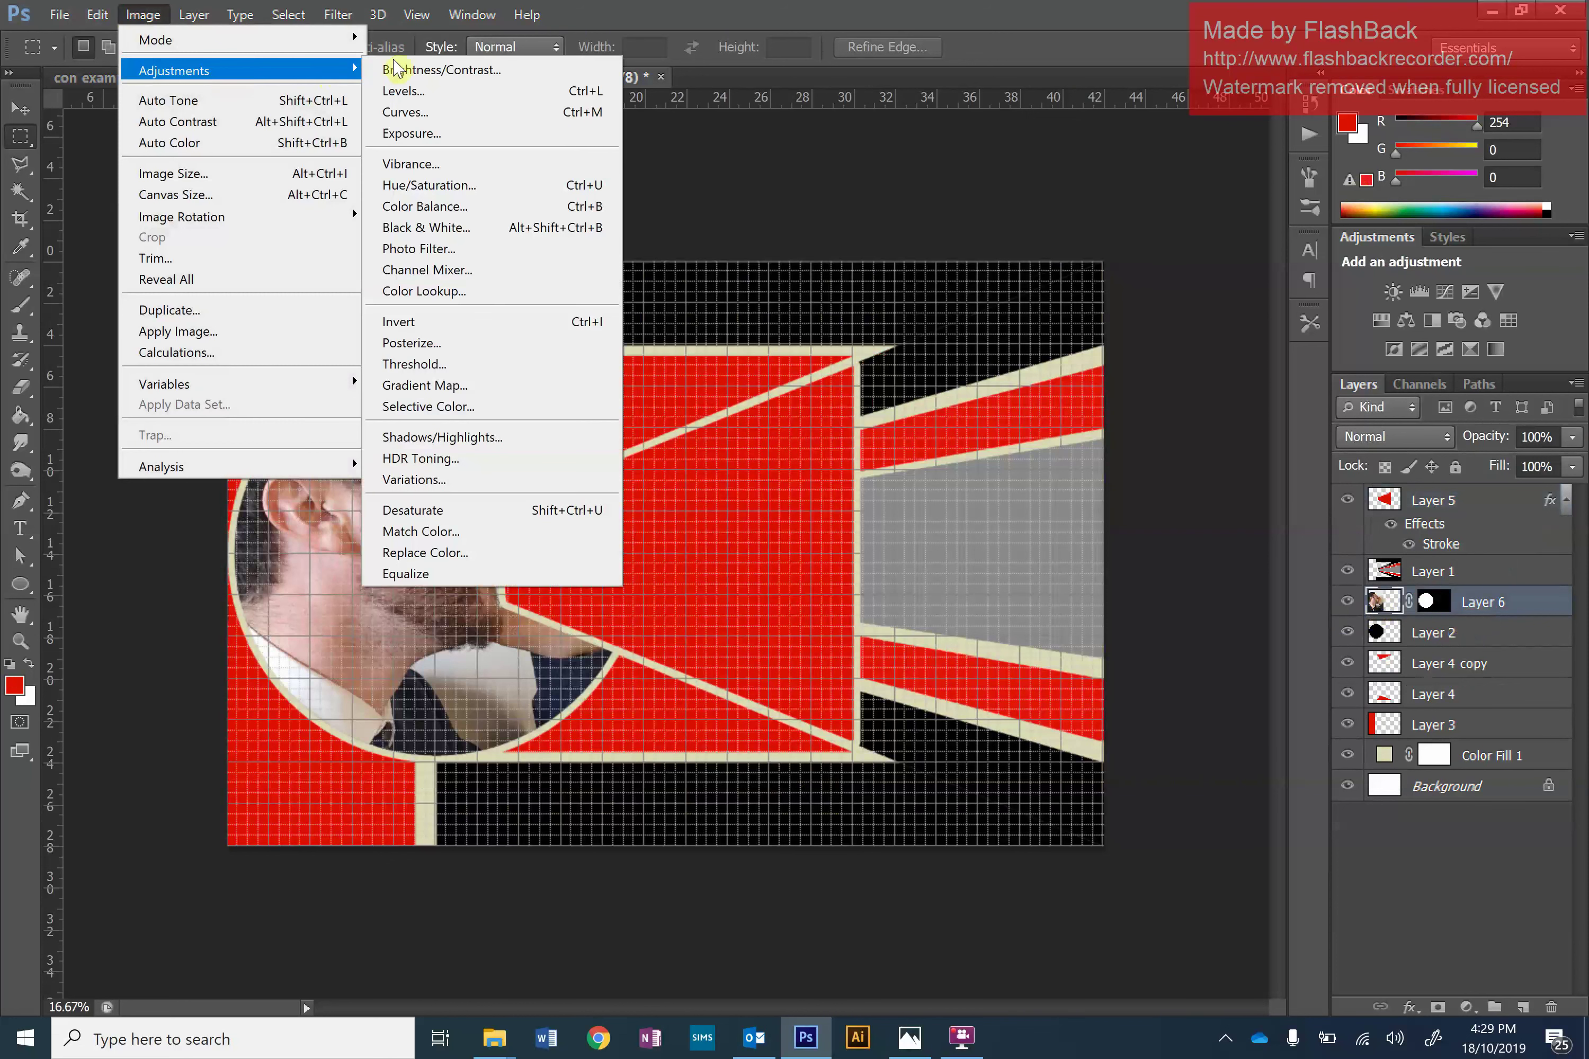
click(477, 509)
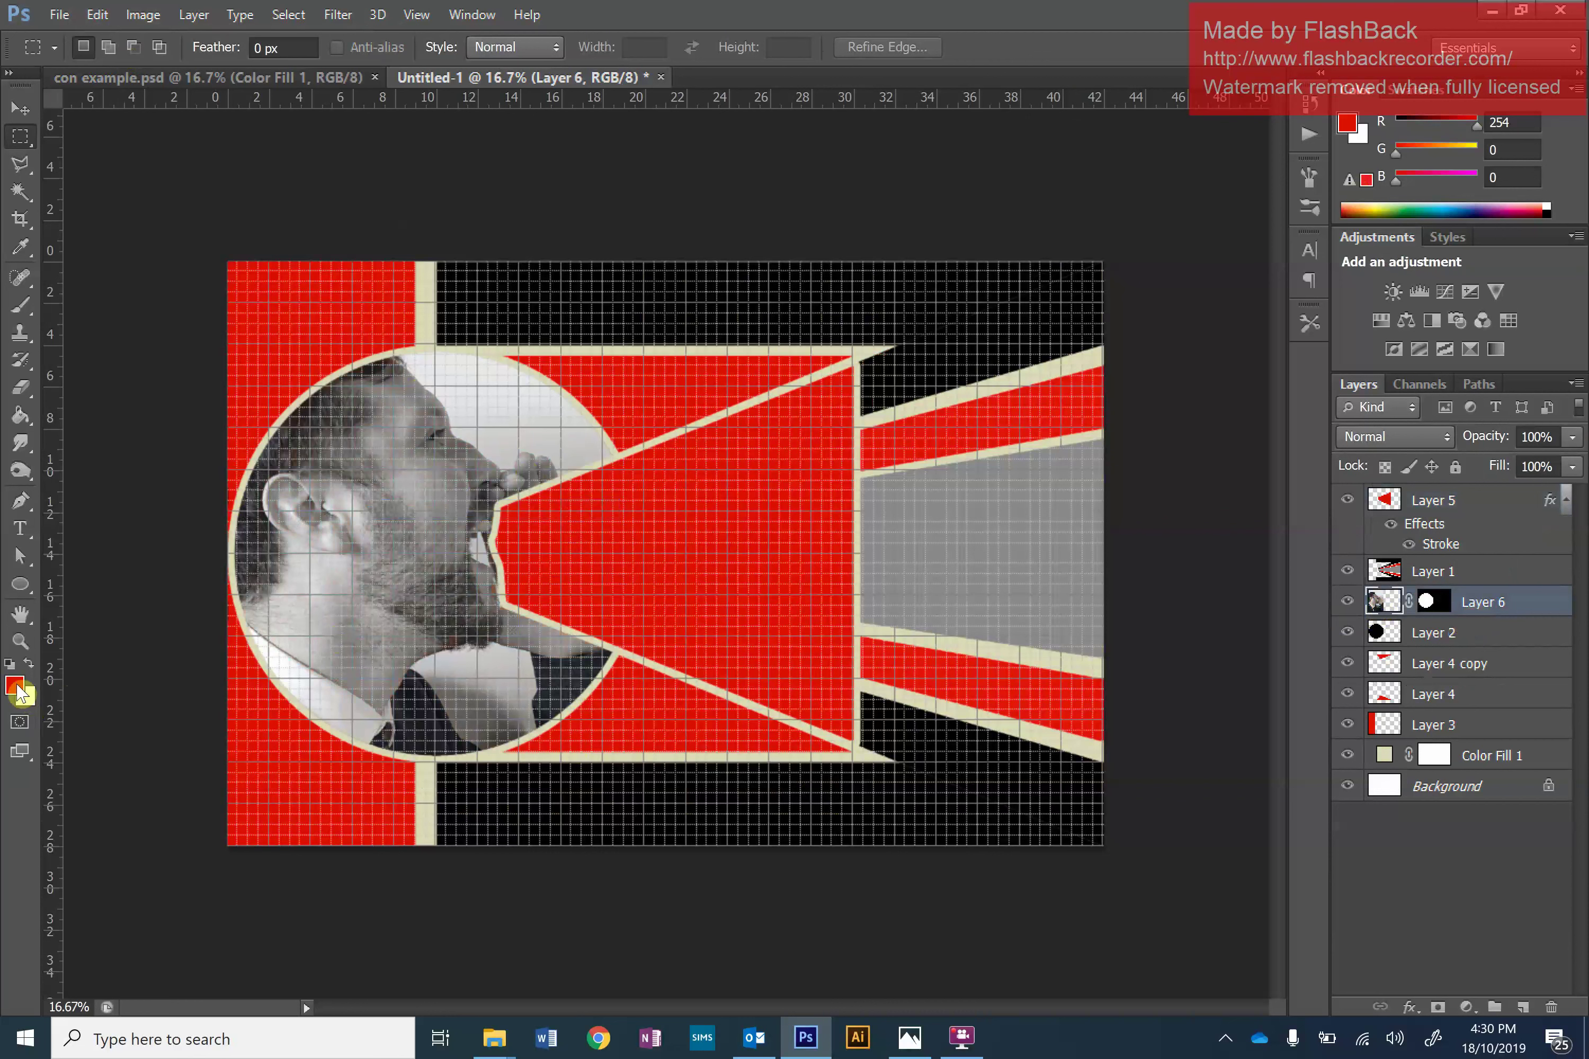
Set the foreground colour to near-black 030303.
click(19, 691)
click(740, 817)
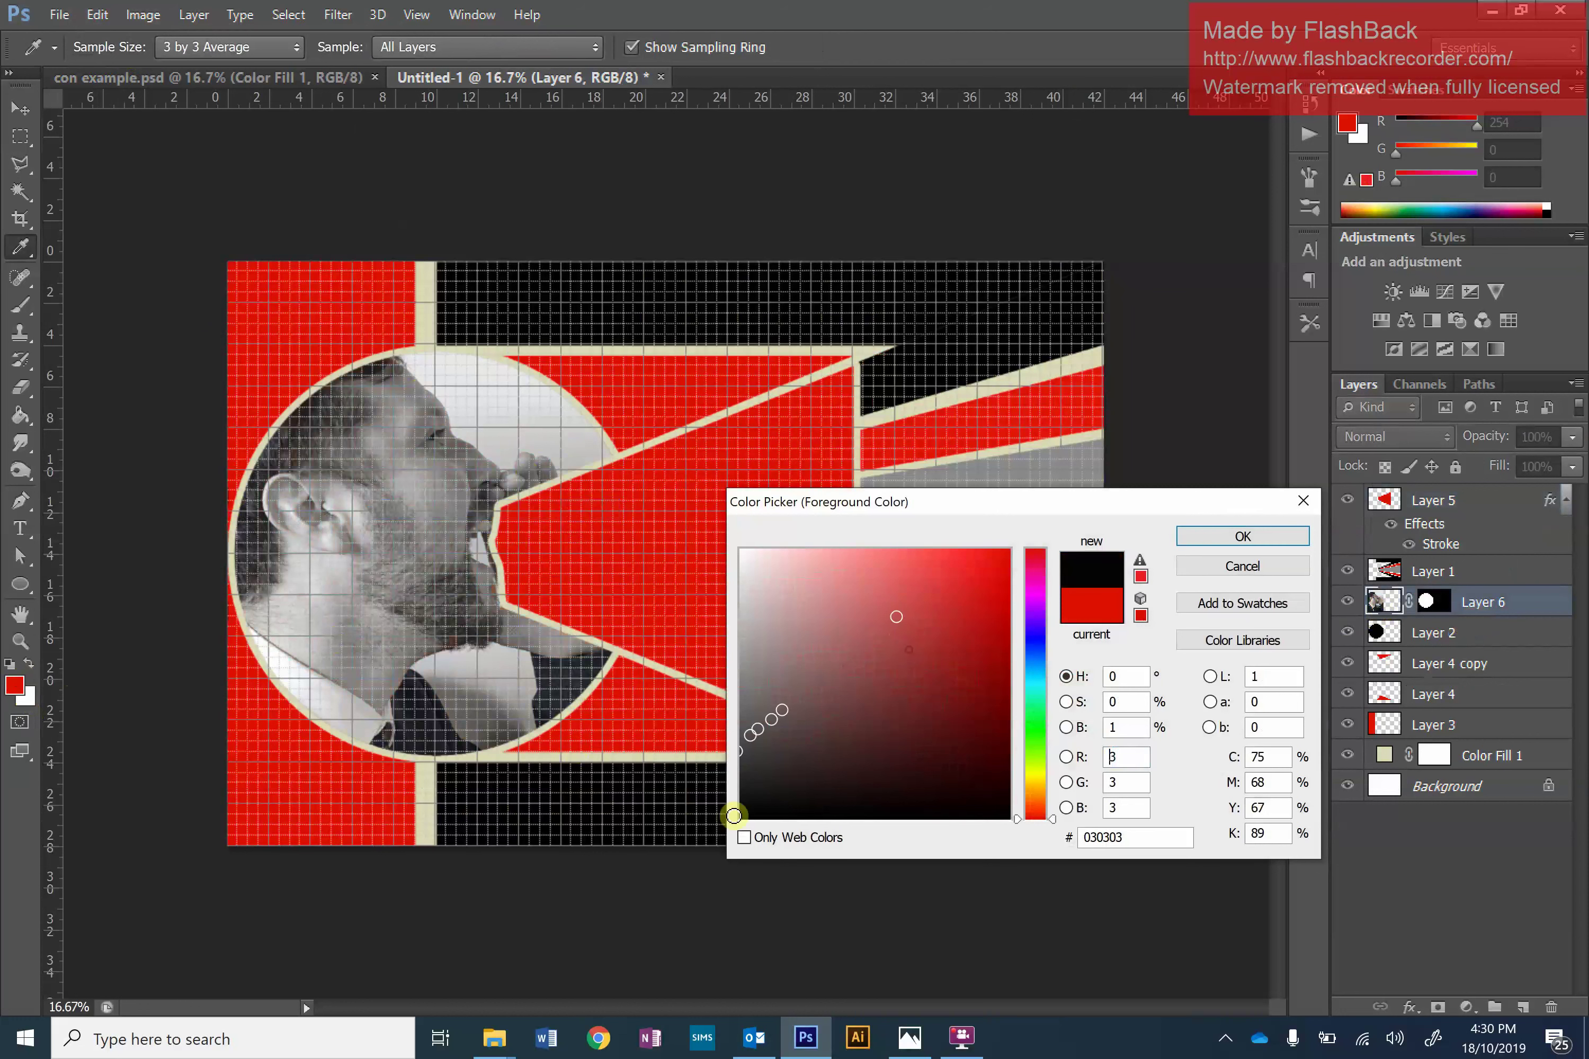
click(1187, 543)
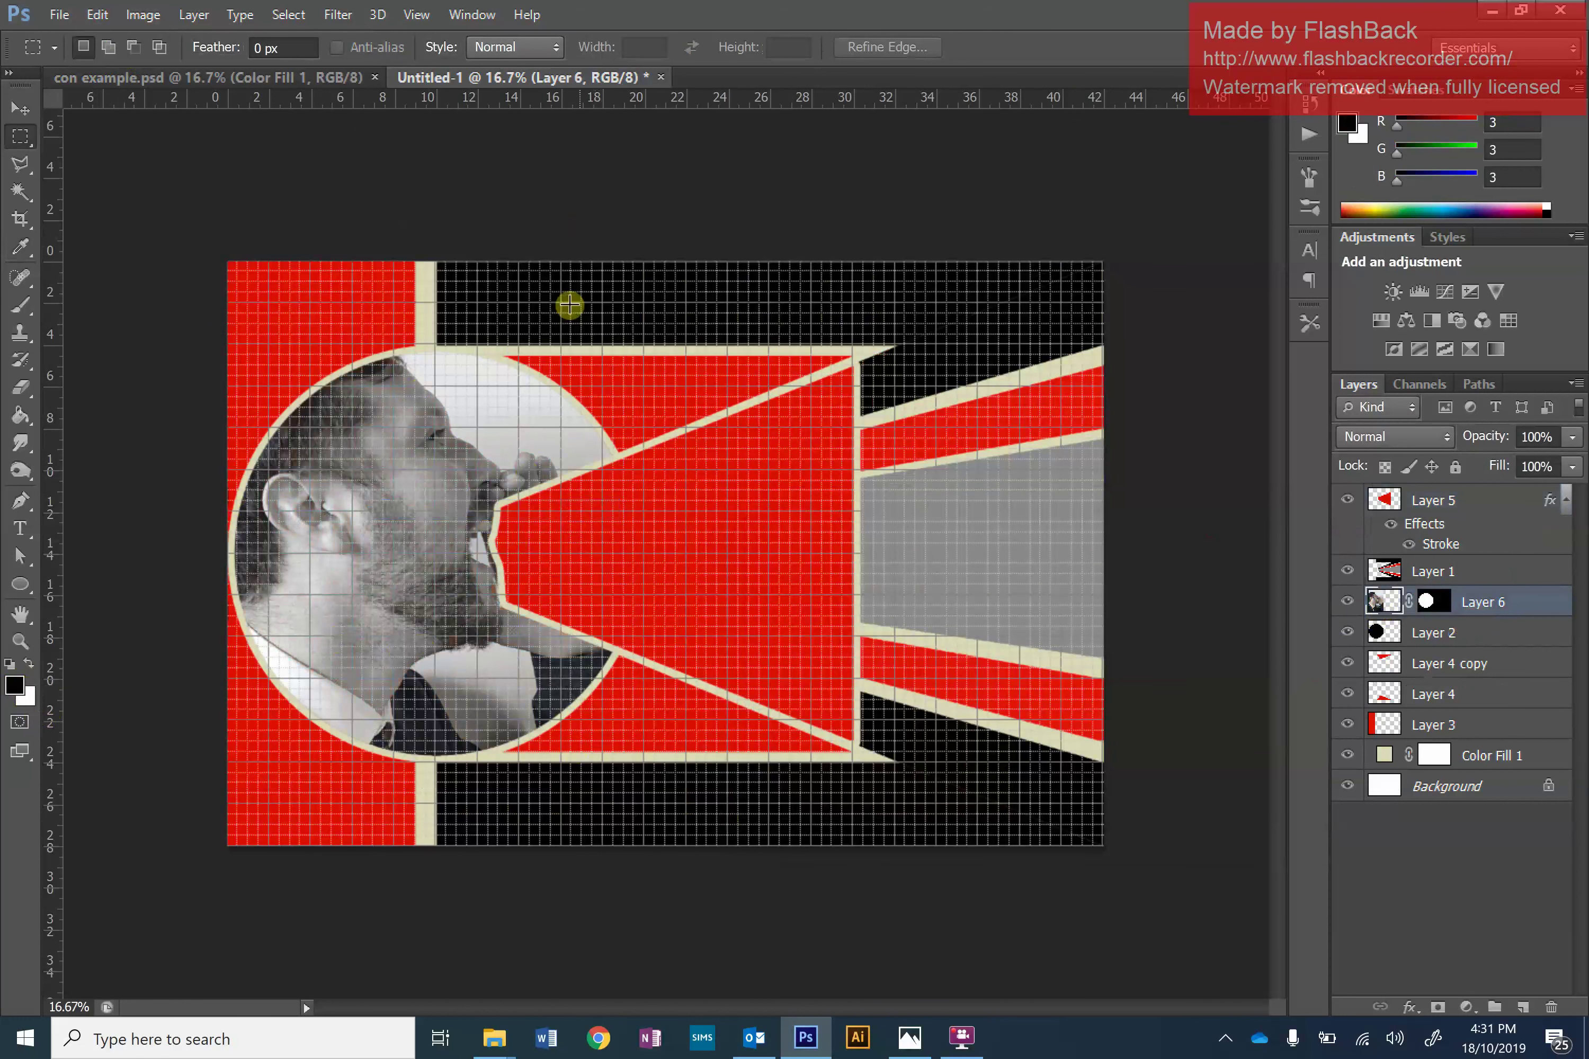
click(580, 588)
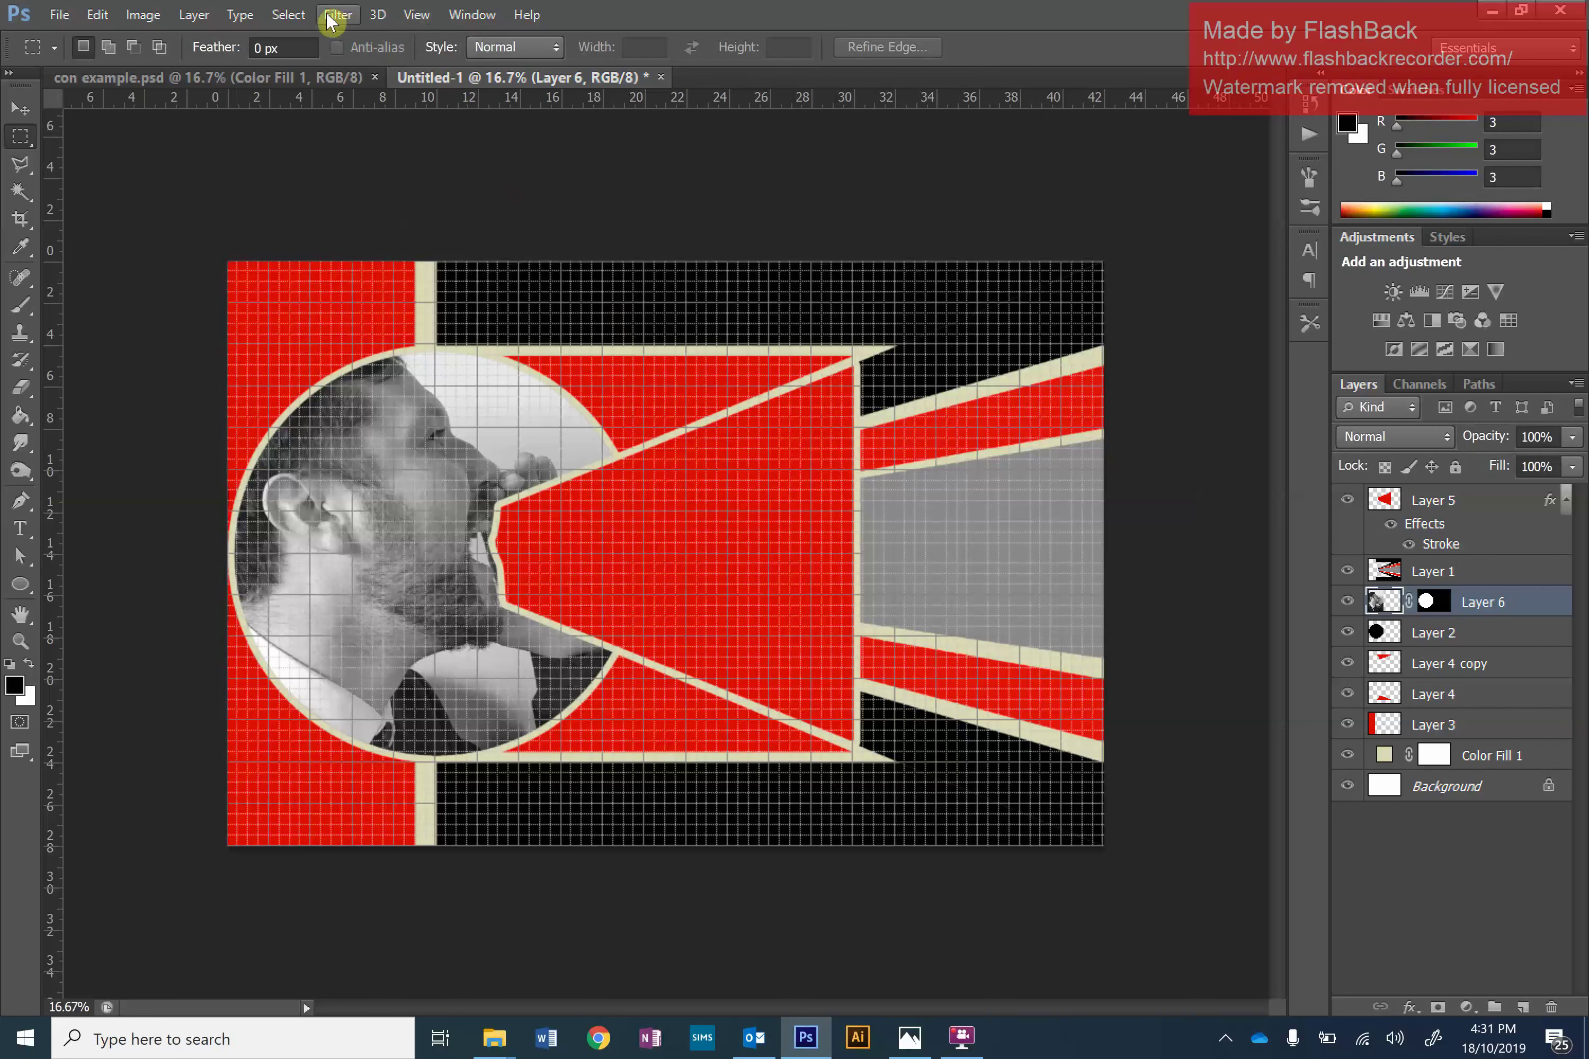
Open the Filter Gallery for the photo on Layer 6 with the Halftone Pattern sketch filter and preview the whole image at 12.5%.
click(342, 23)
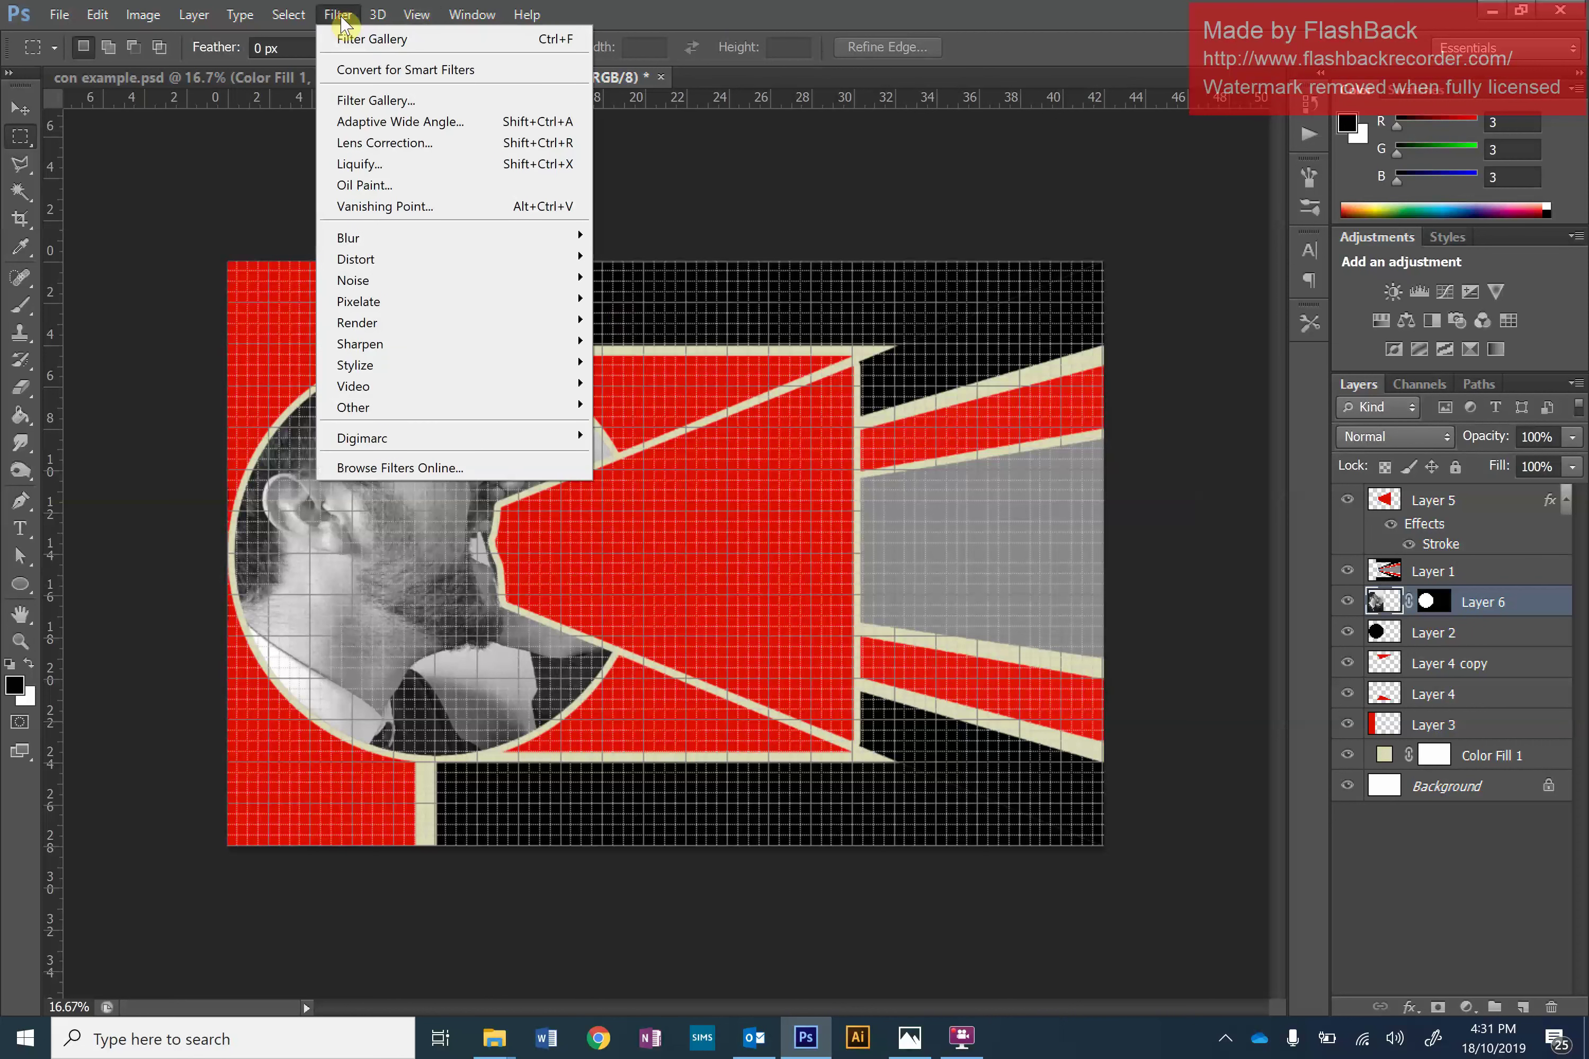
click(411, 100)
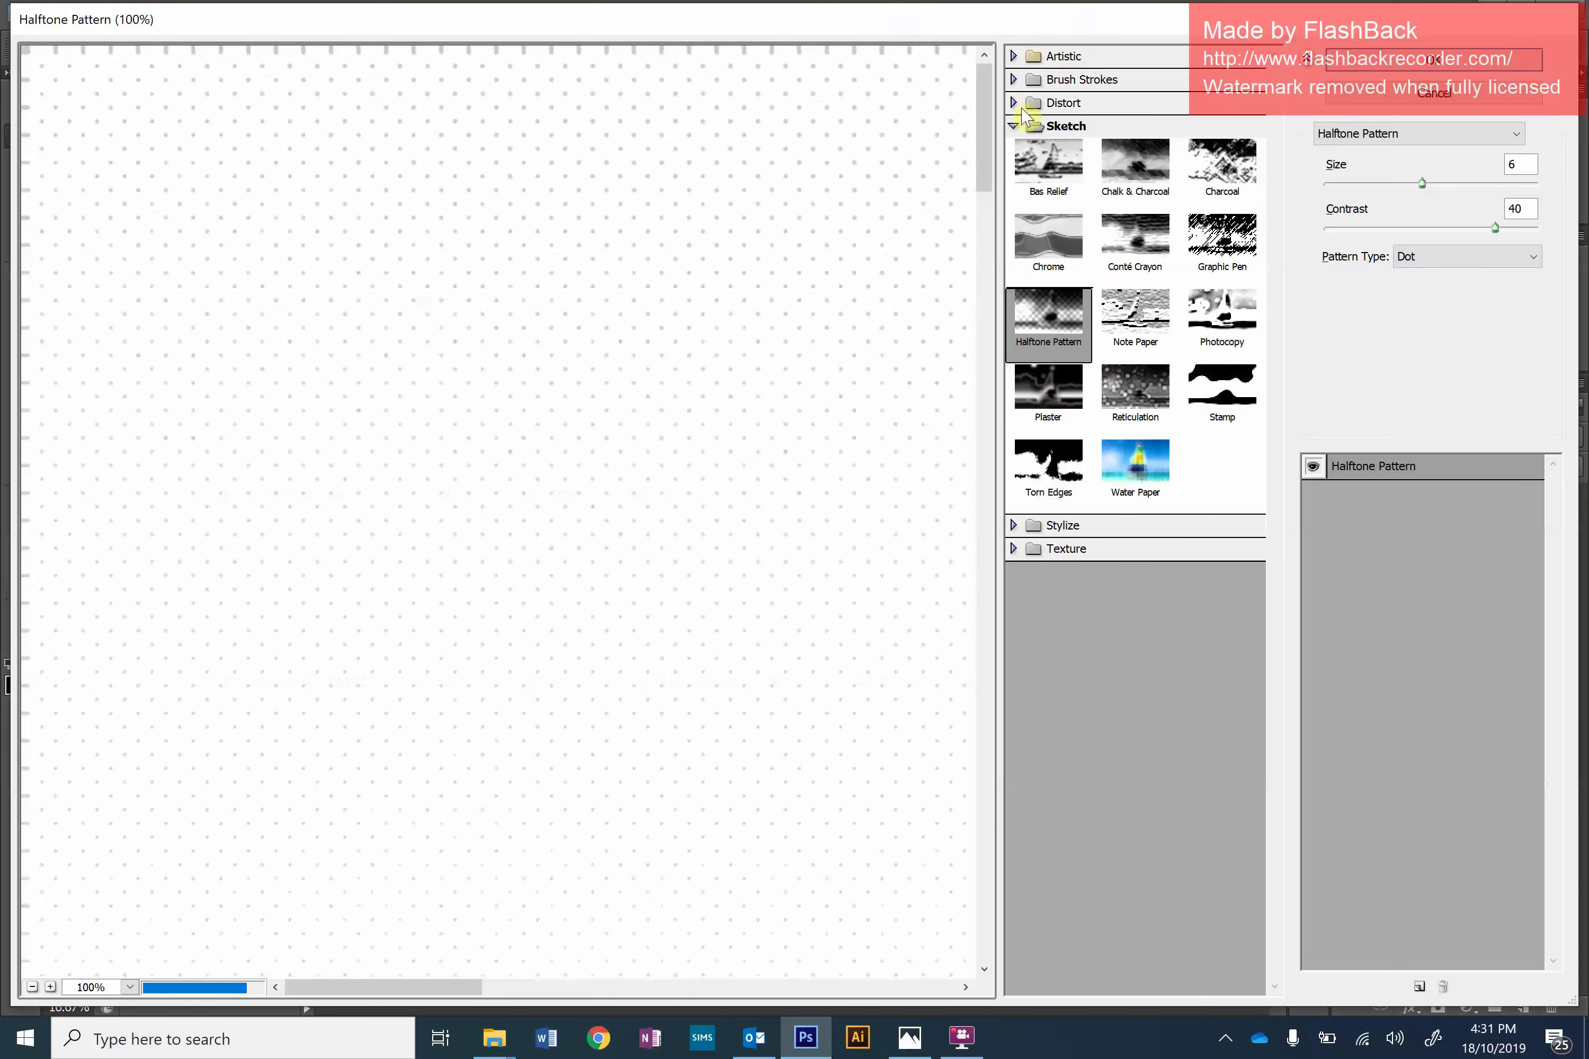
click(1015, 127)
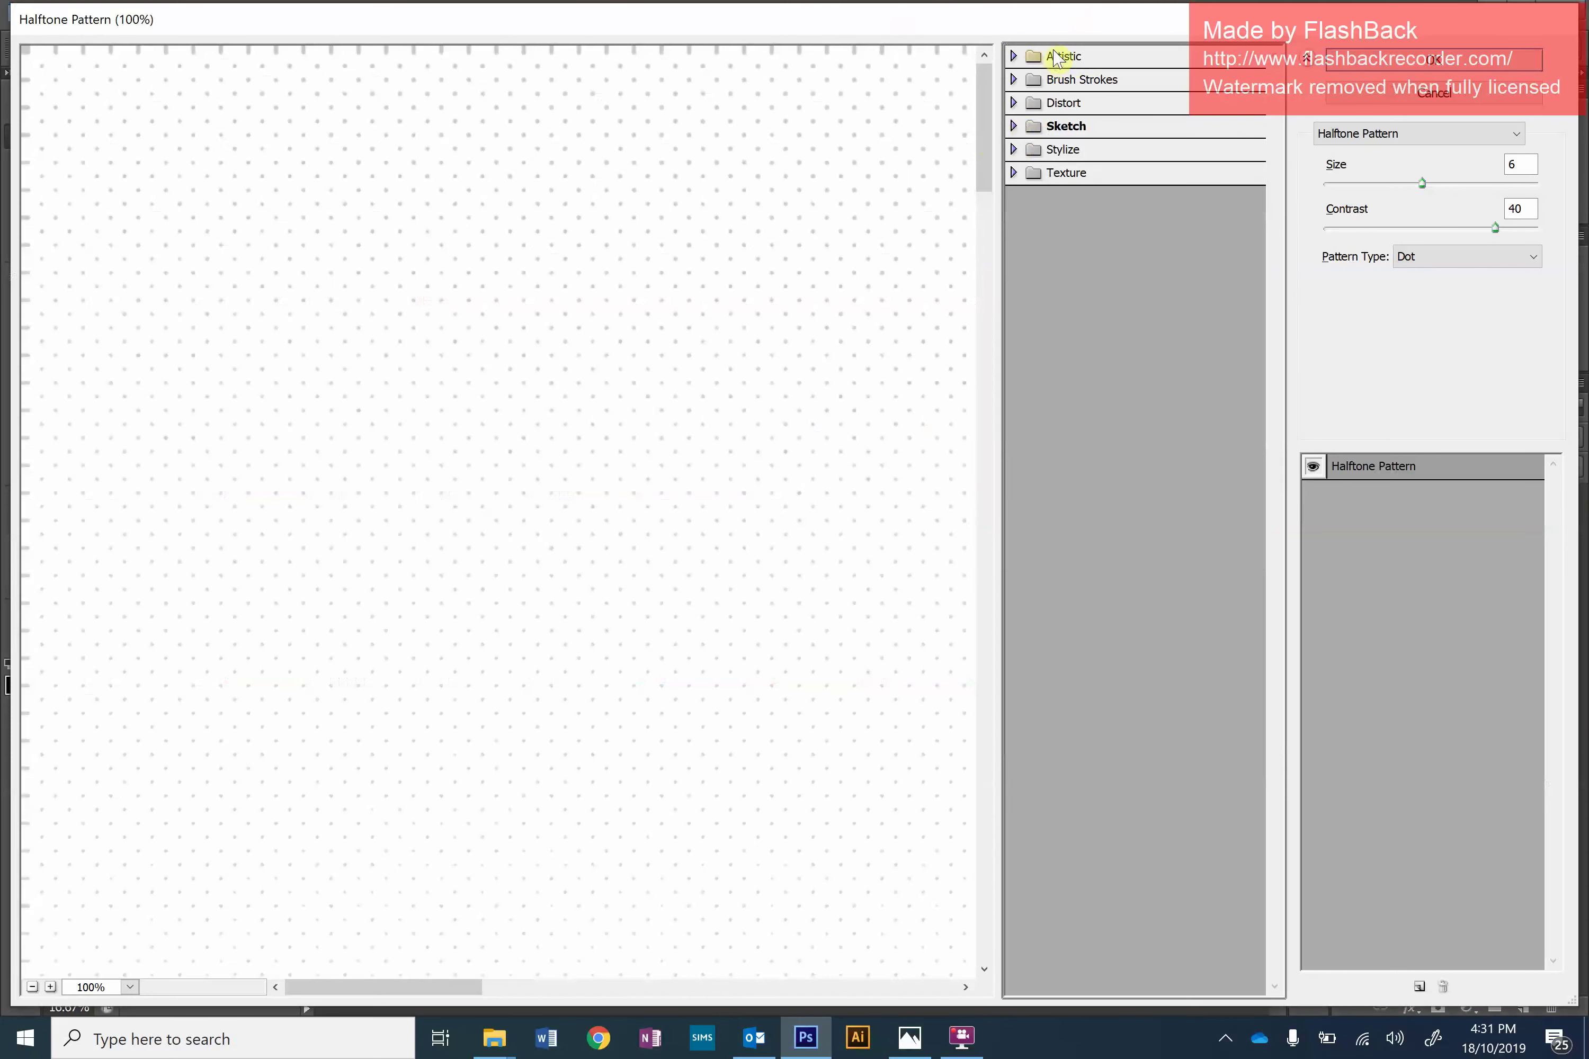
click(1013, 126)
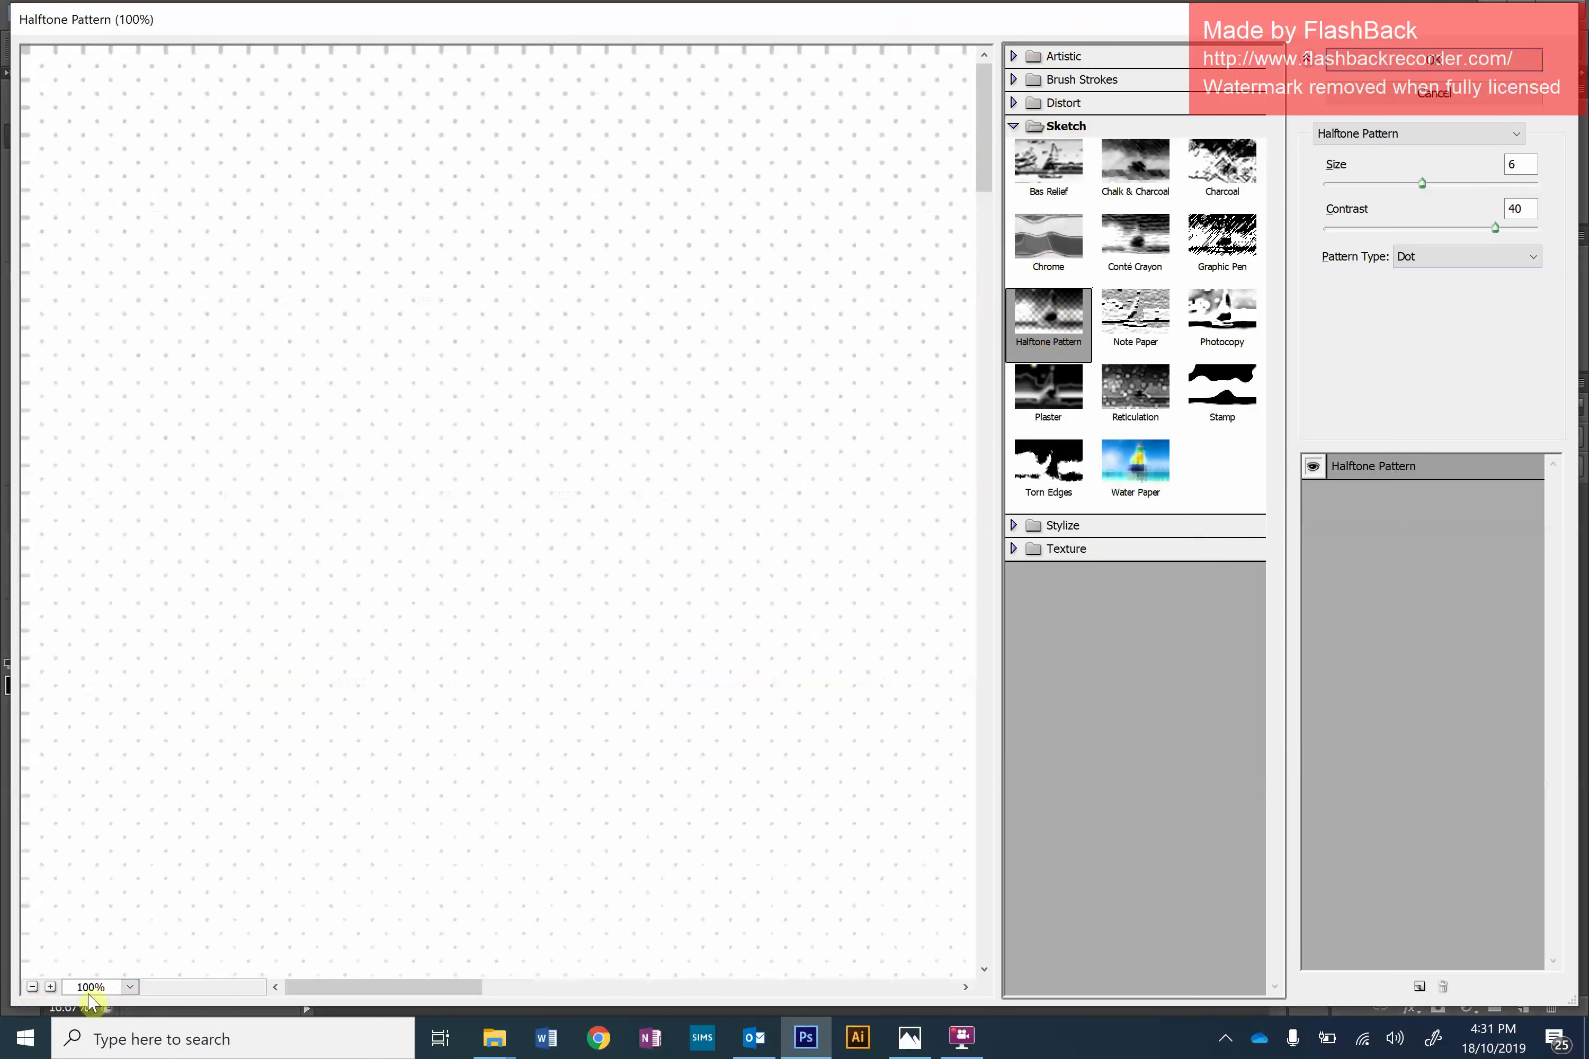
click(31, 987)
click(31, 986)
click(31, 987)
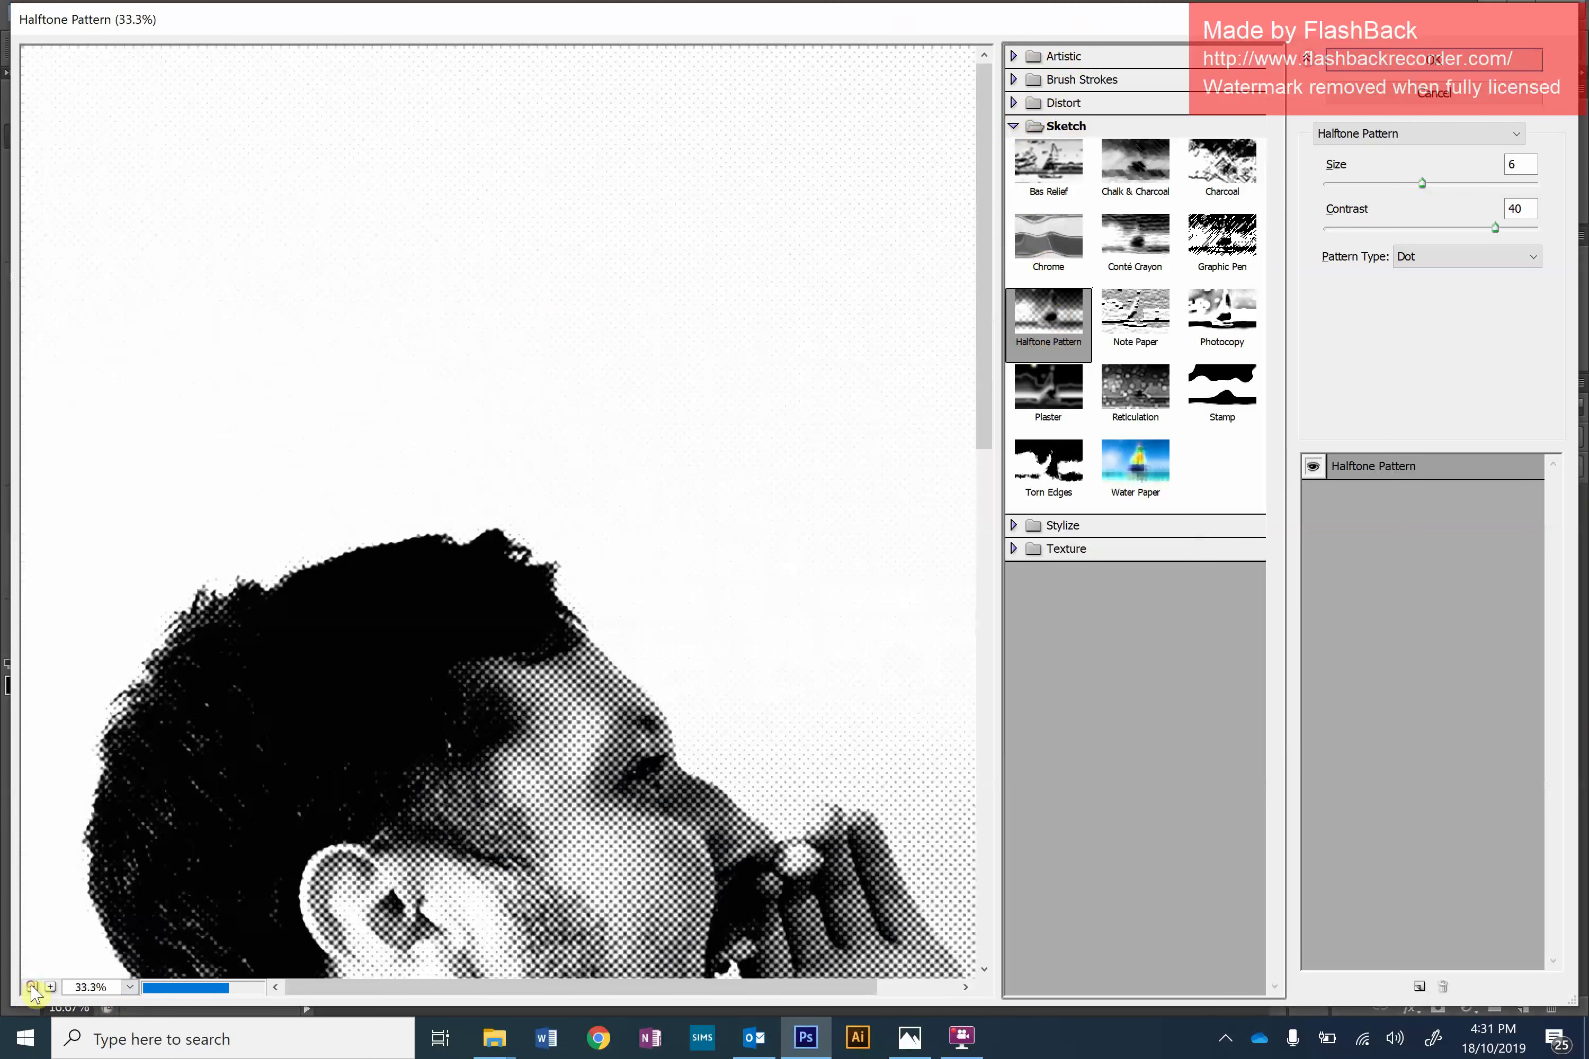
click(31, 987)
click(31, 987)
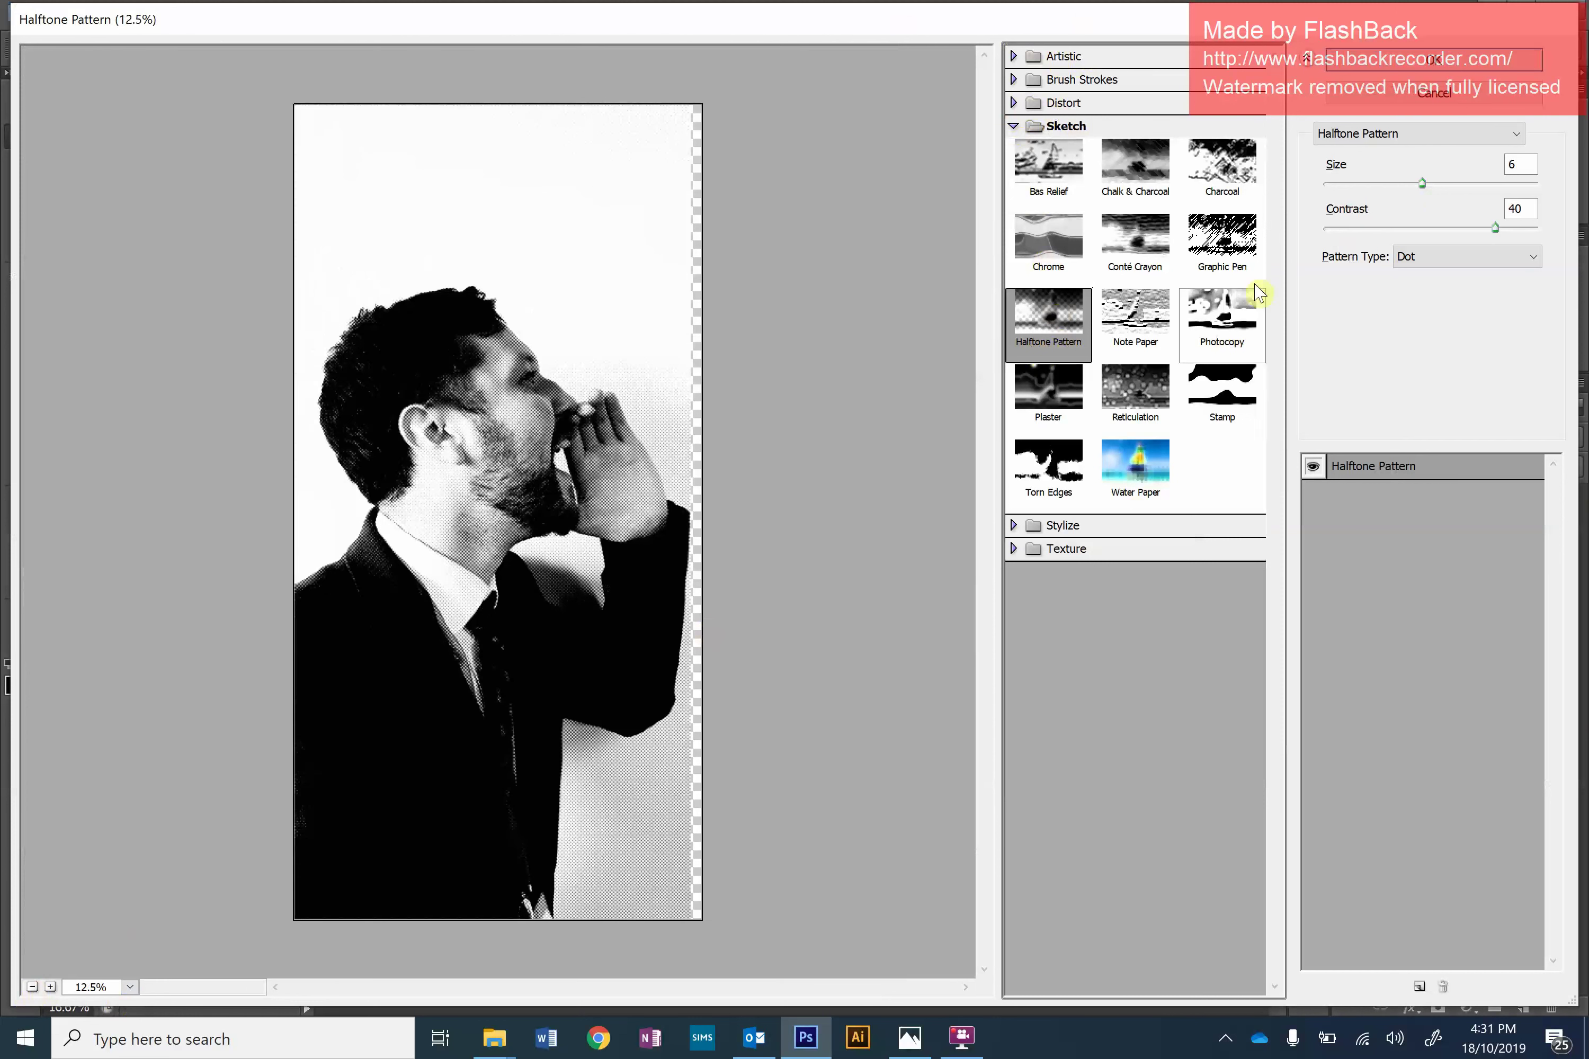
Apply the Halftone Pattern to the photo with size 6, contrast 40 and the Dot pattern type.
mouse_move(1420, 185)
mouse_down()
mouse_move(1333, 198)
mouse_move(1423, 194)
mouse_up()
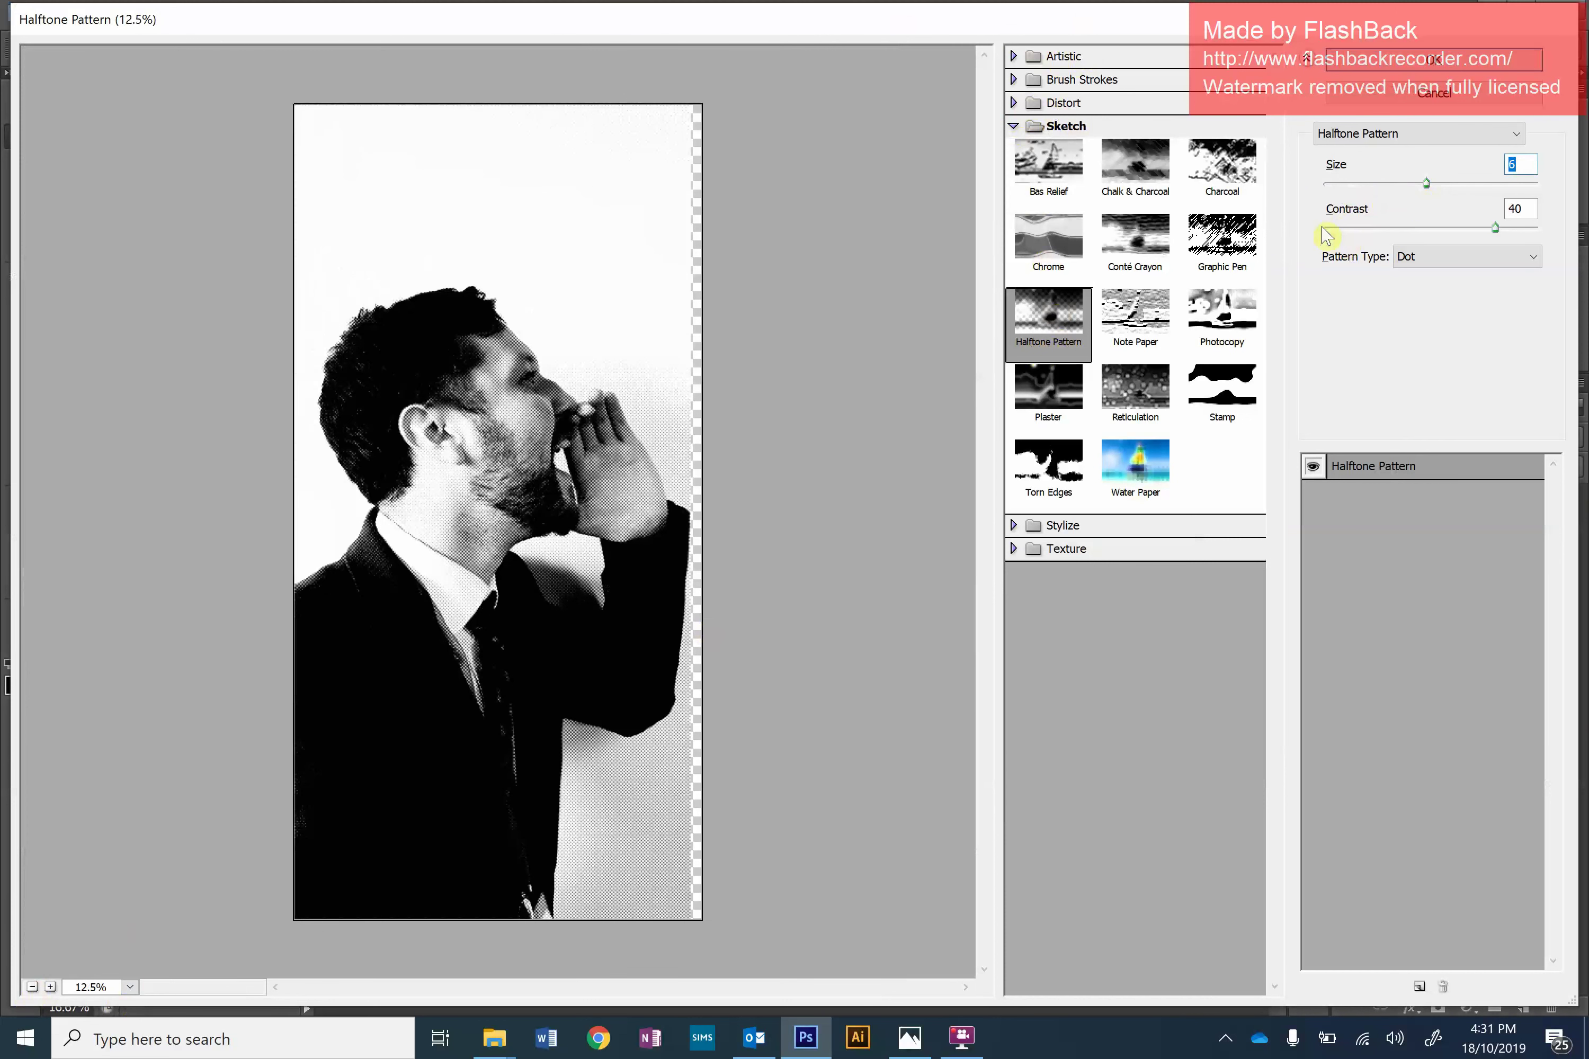
click(1488, 254)
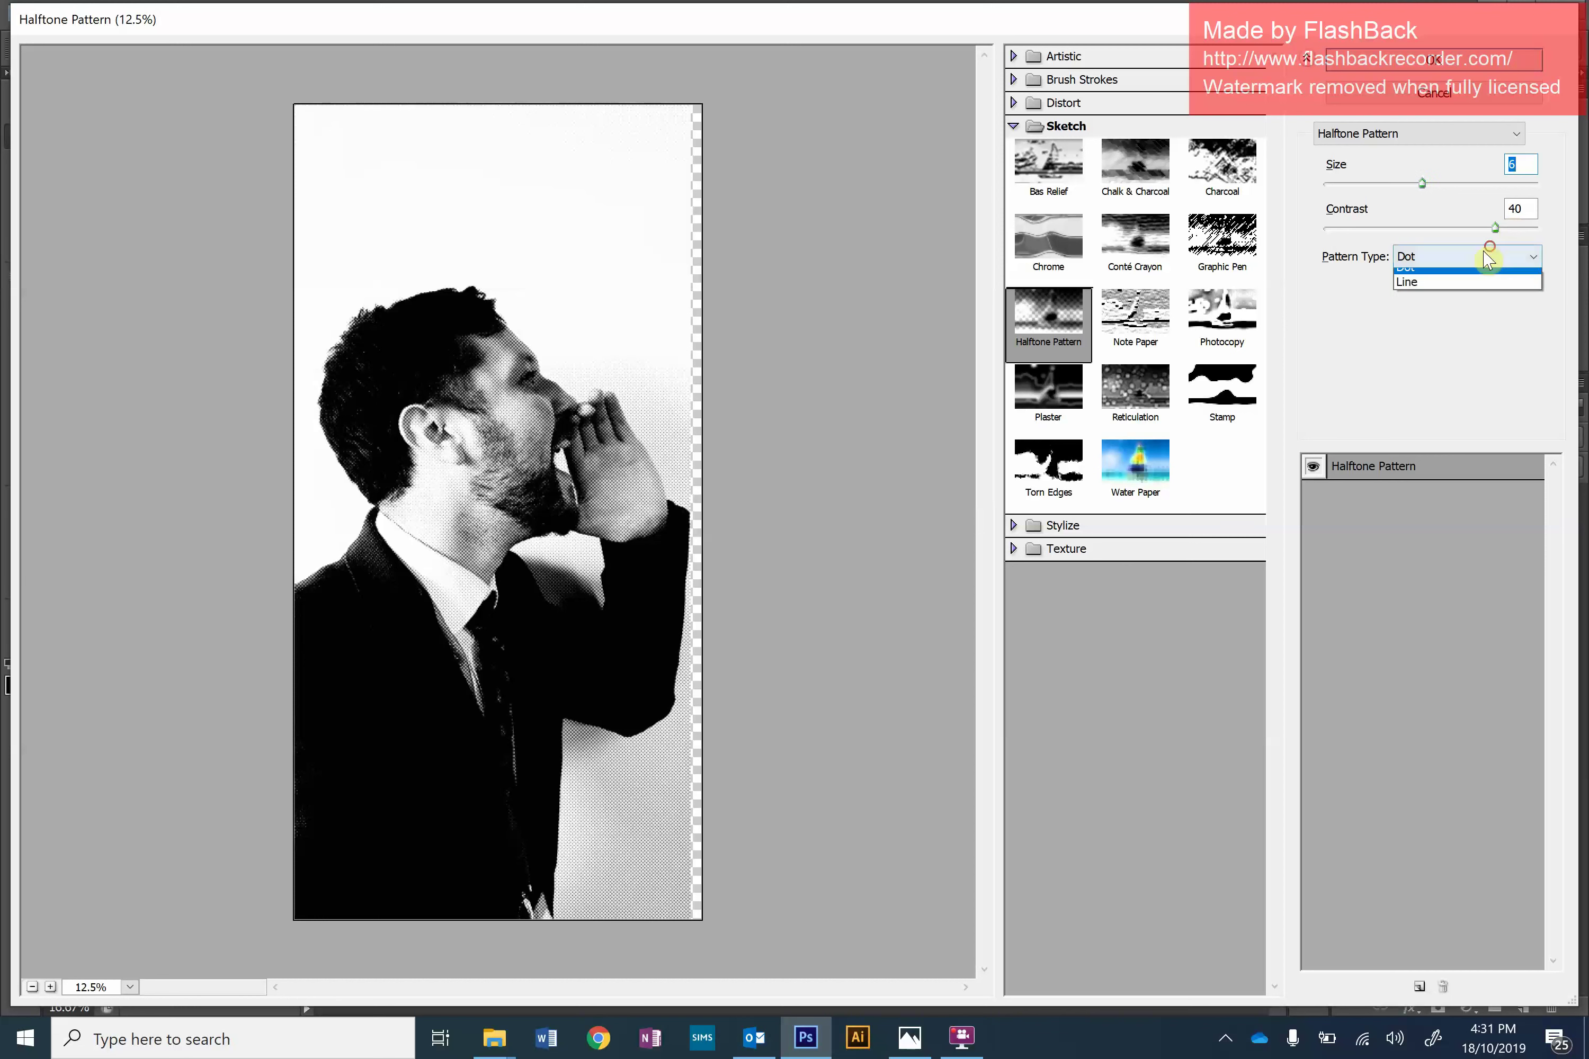
click(1469, 272)
click(1471, 258)
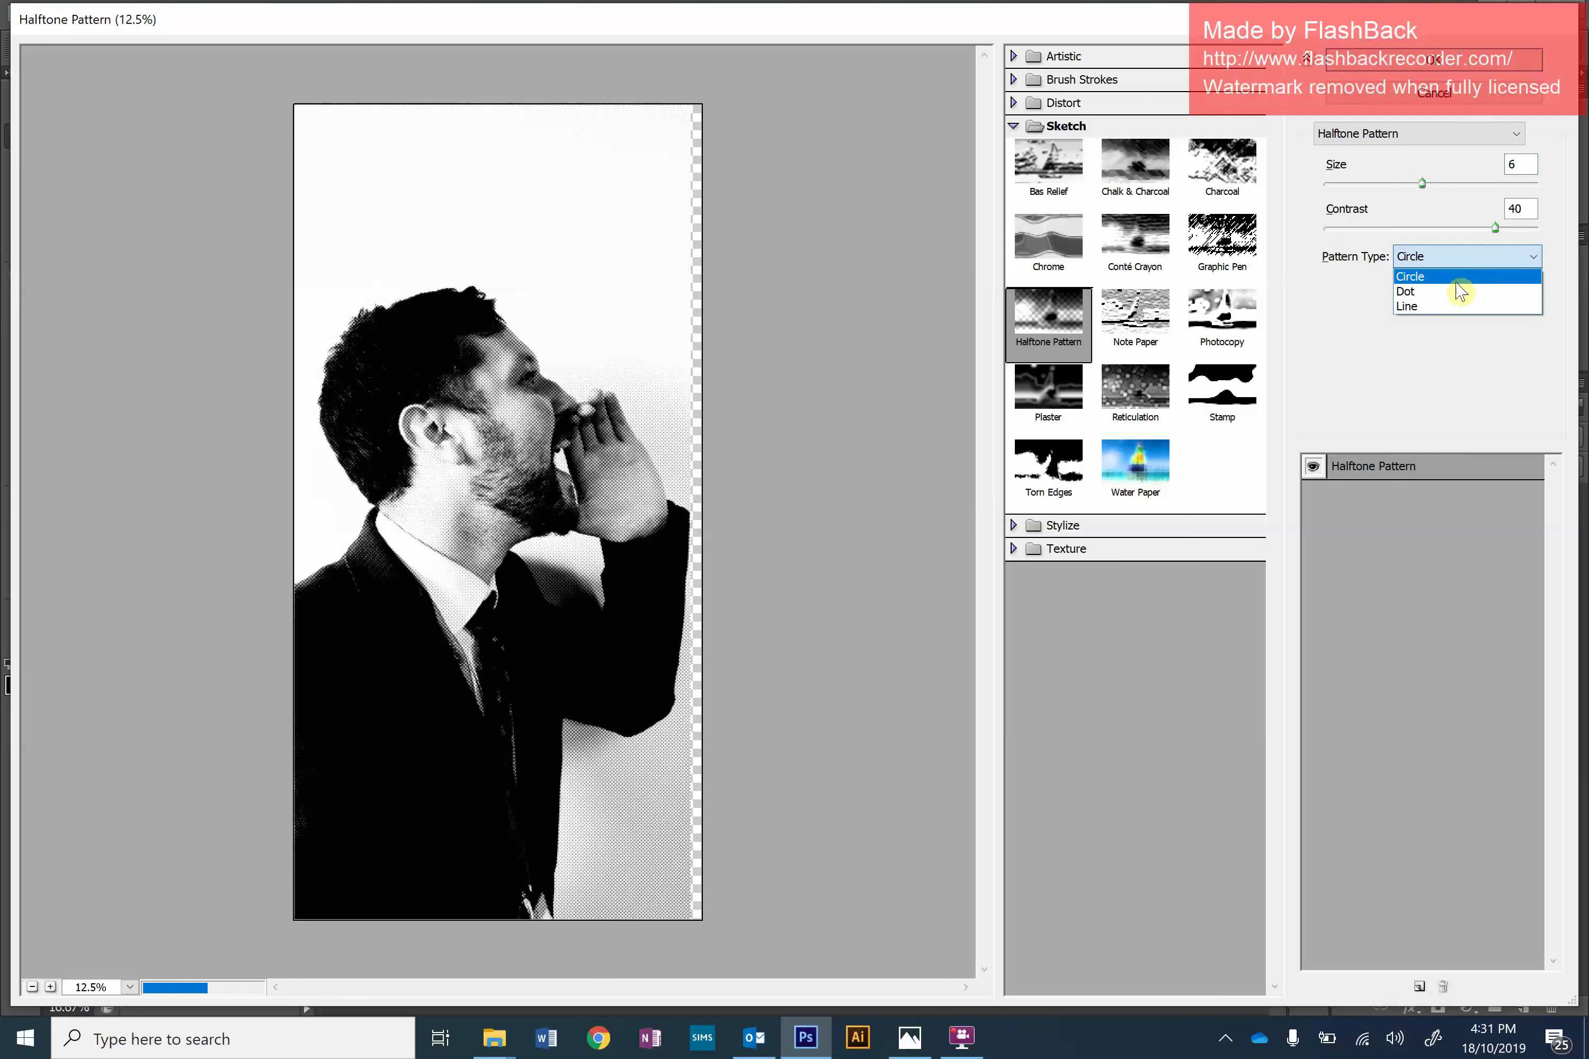
click(1444, 272)
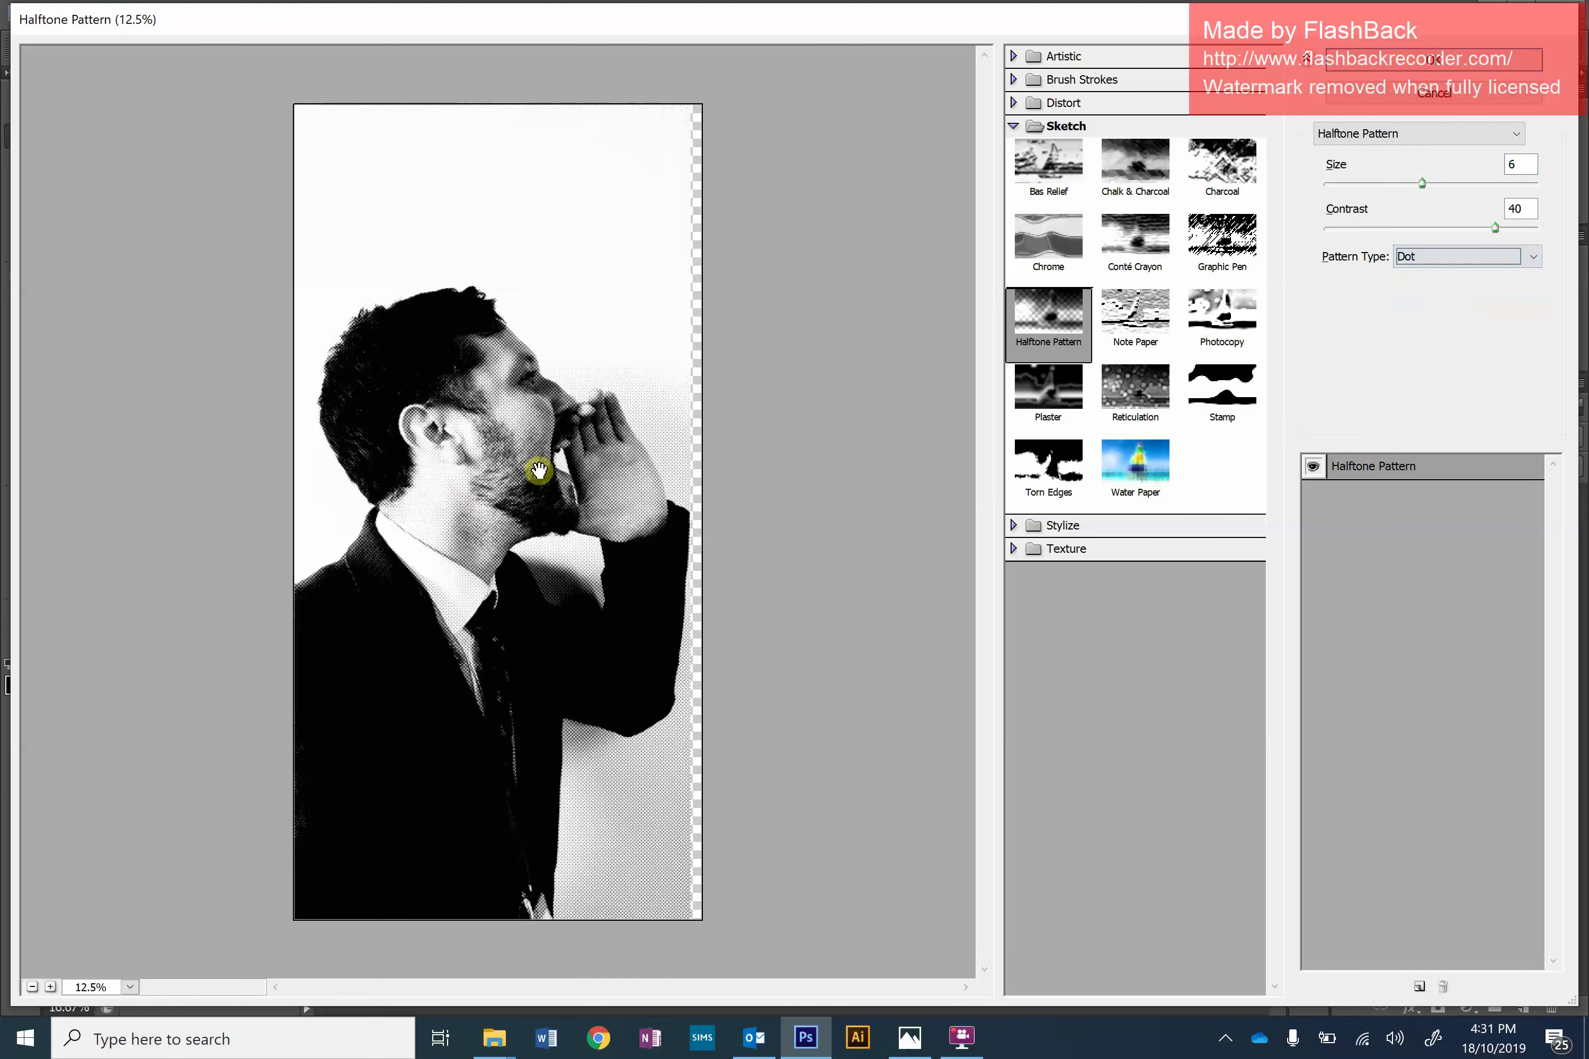
click(1482, 63)
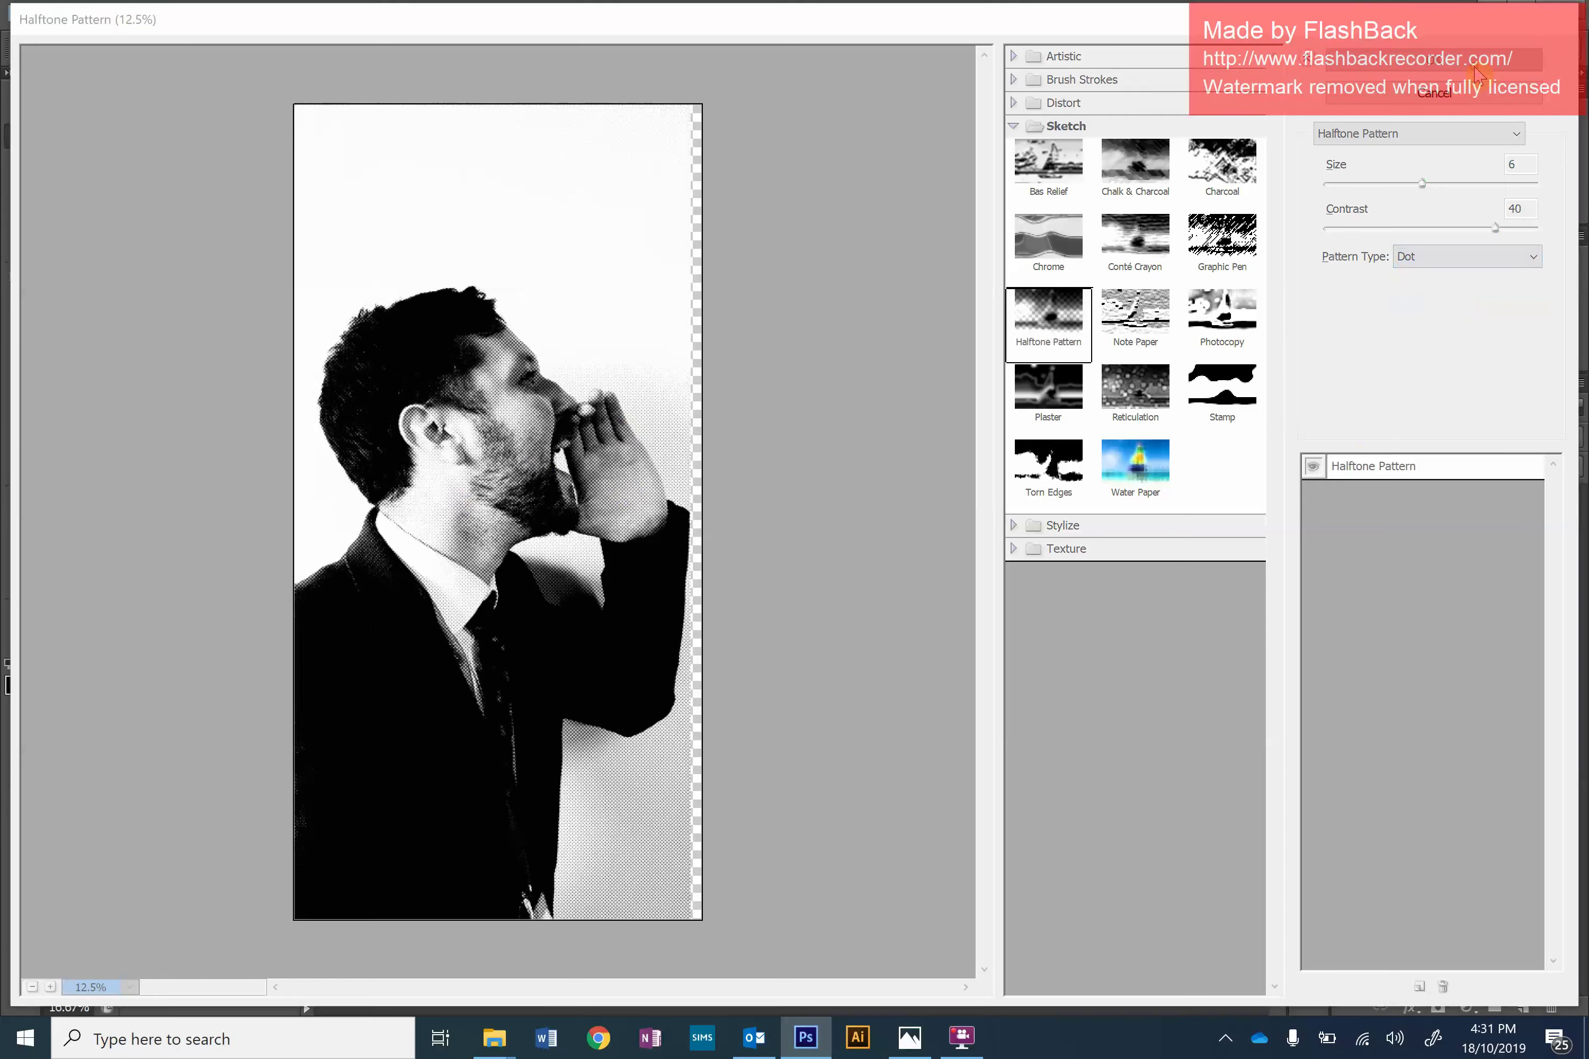
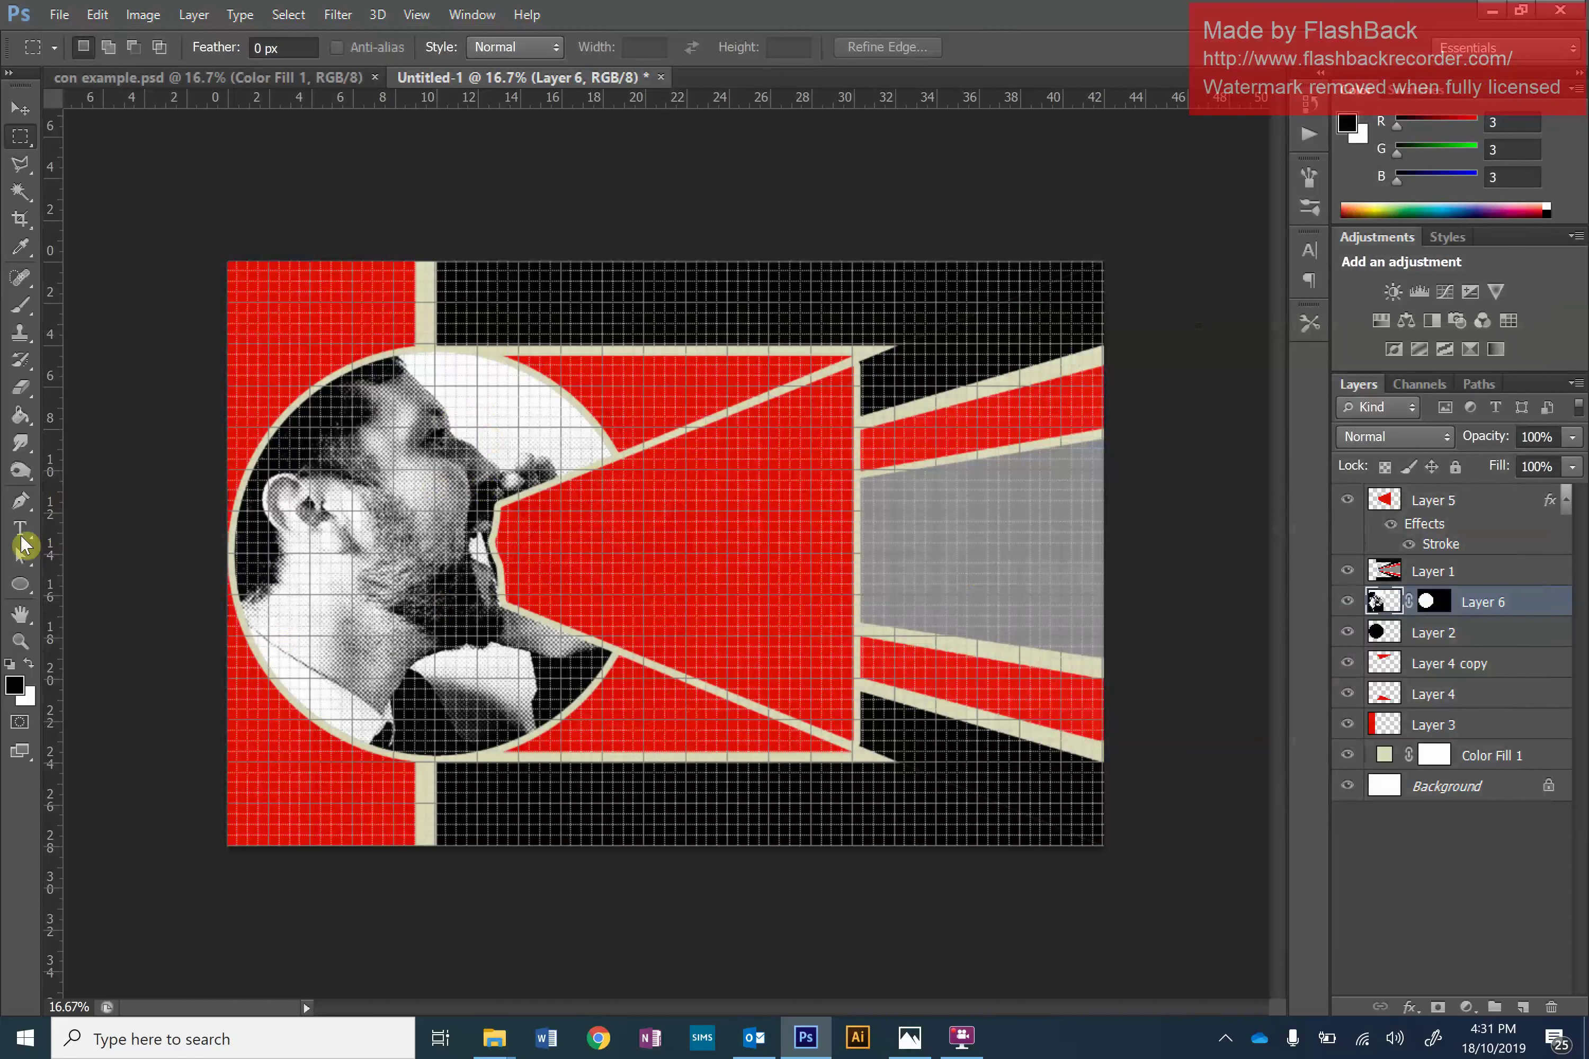
Activate the Type tool, switch to Chrome, search the web for "datfont com" and open the DaFont website.
click(19, 528)
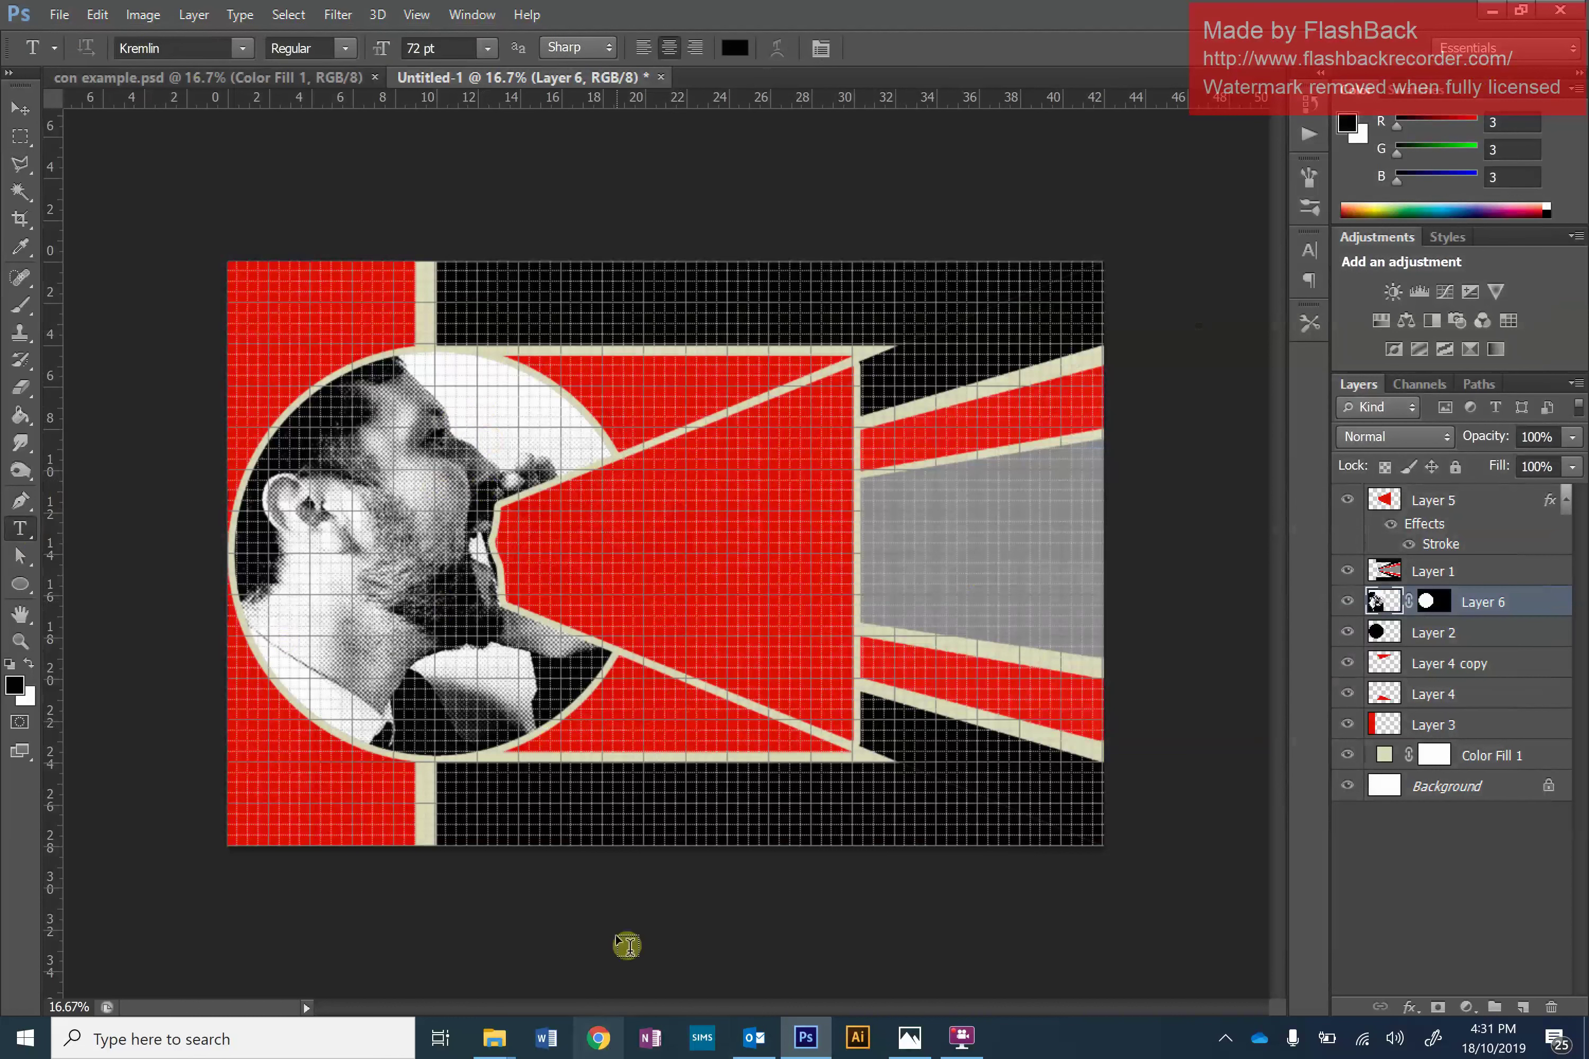
click(601, 1041)
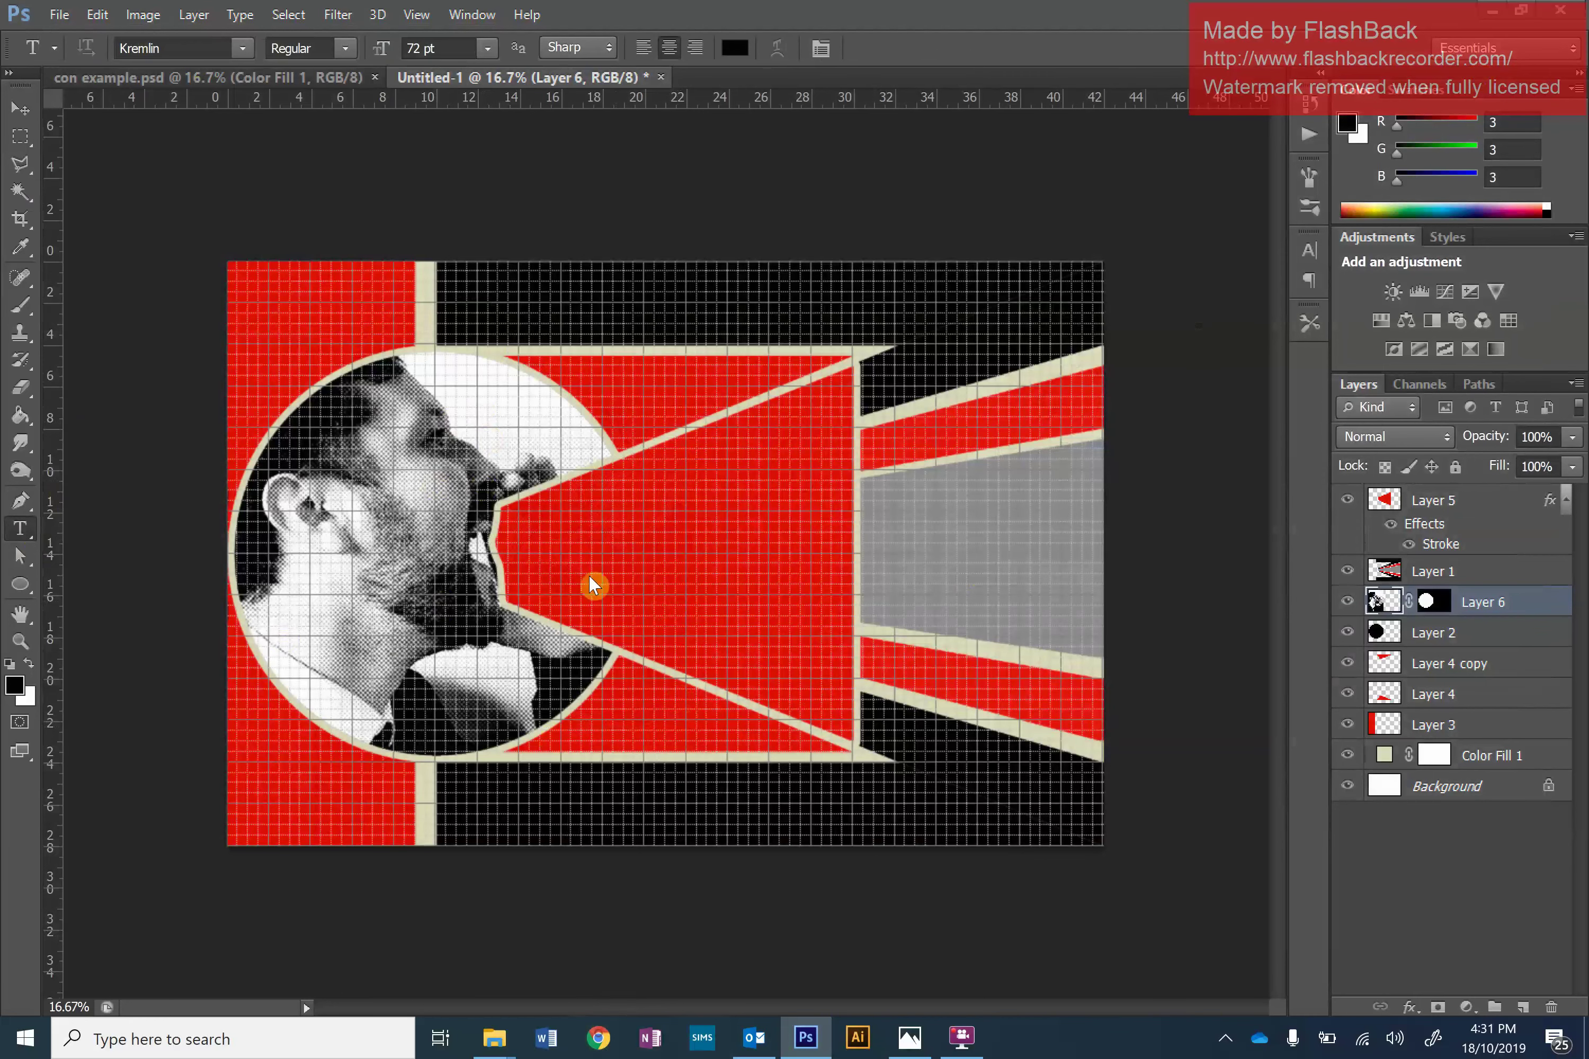
click(433, 56)
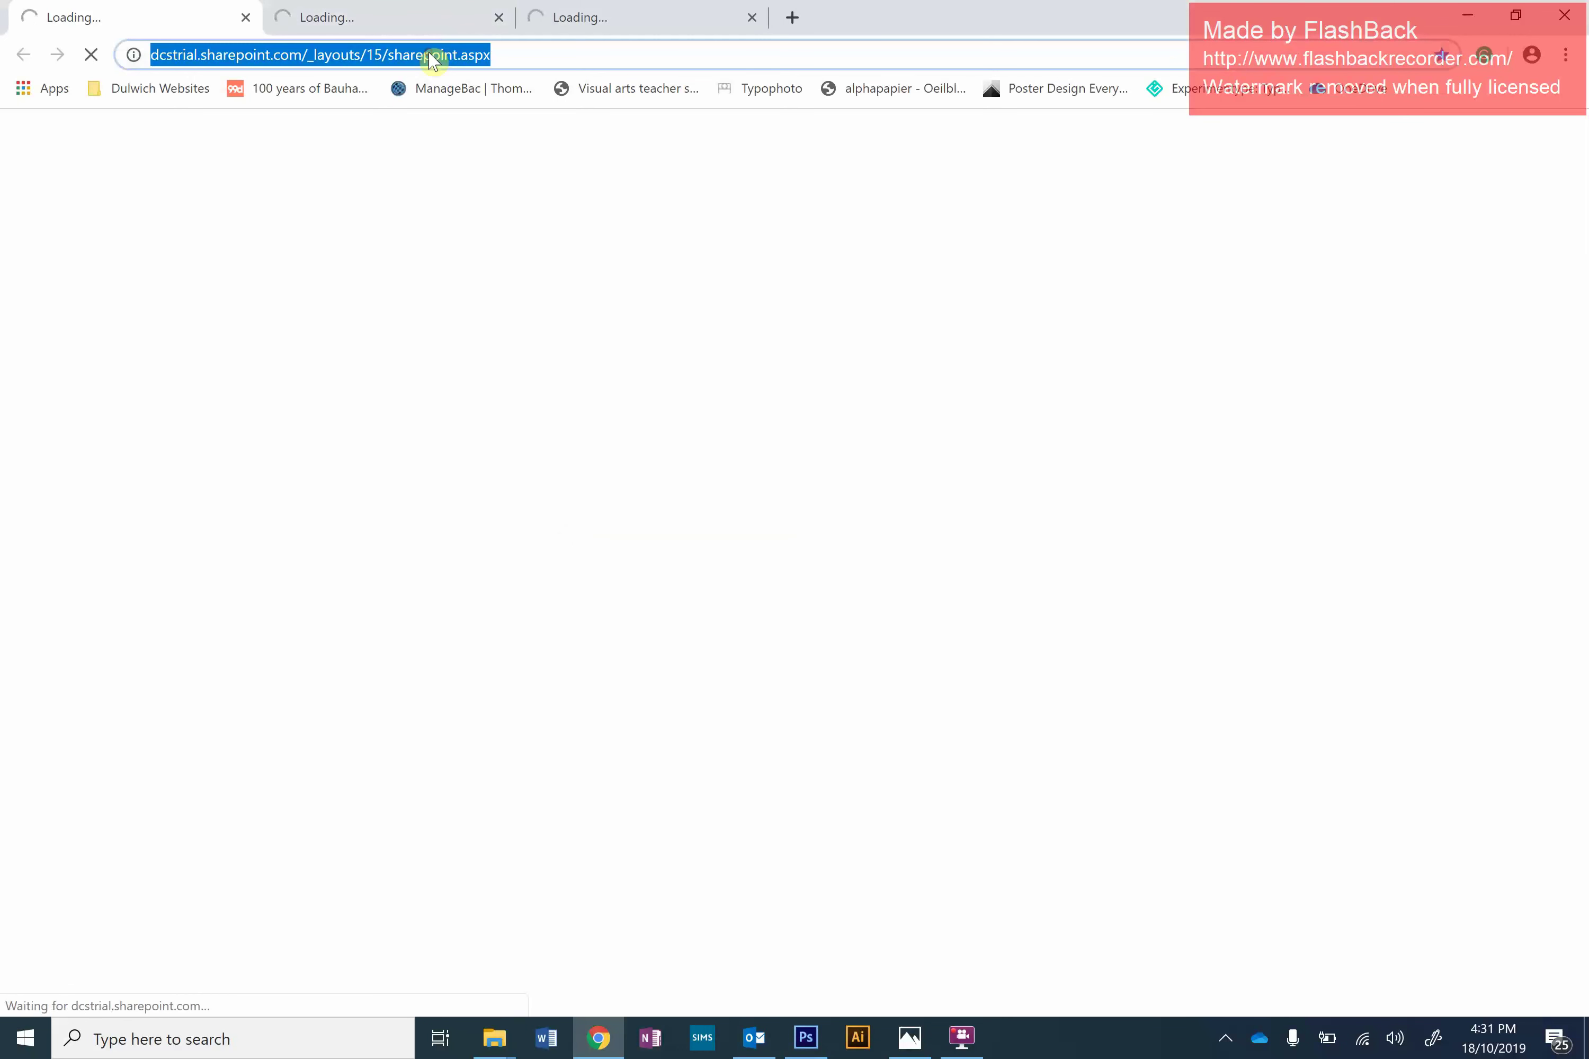
text(datfont)
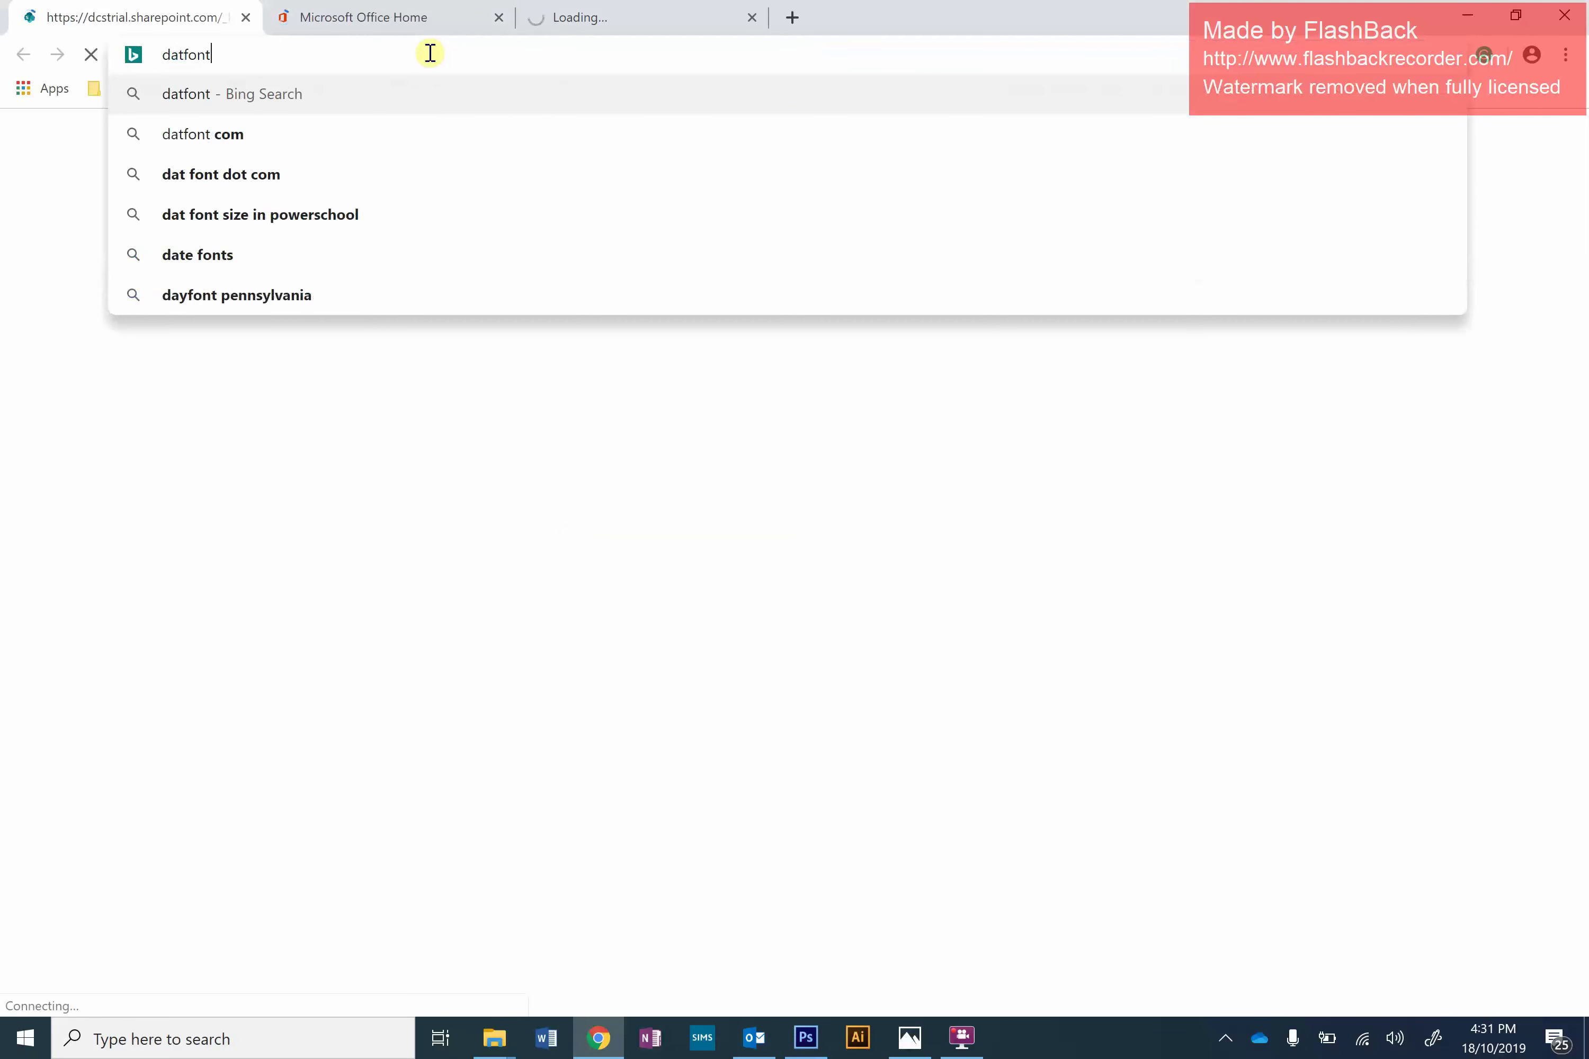
key(Down)
key(Return)
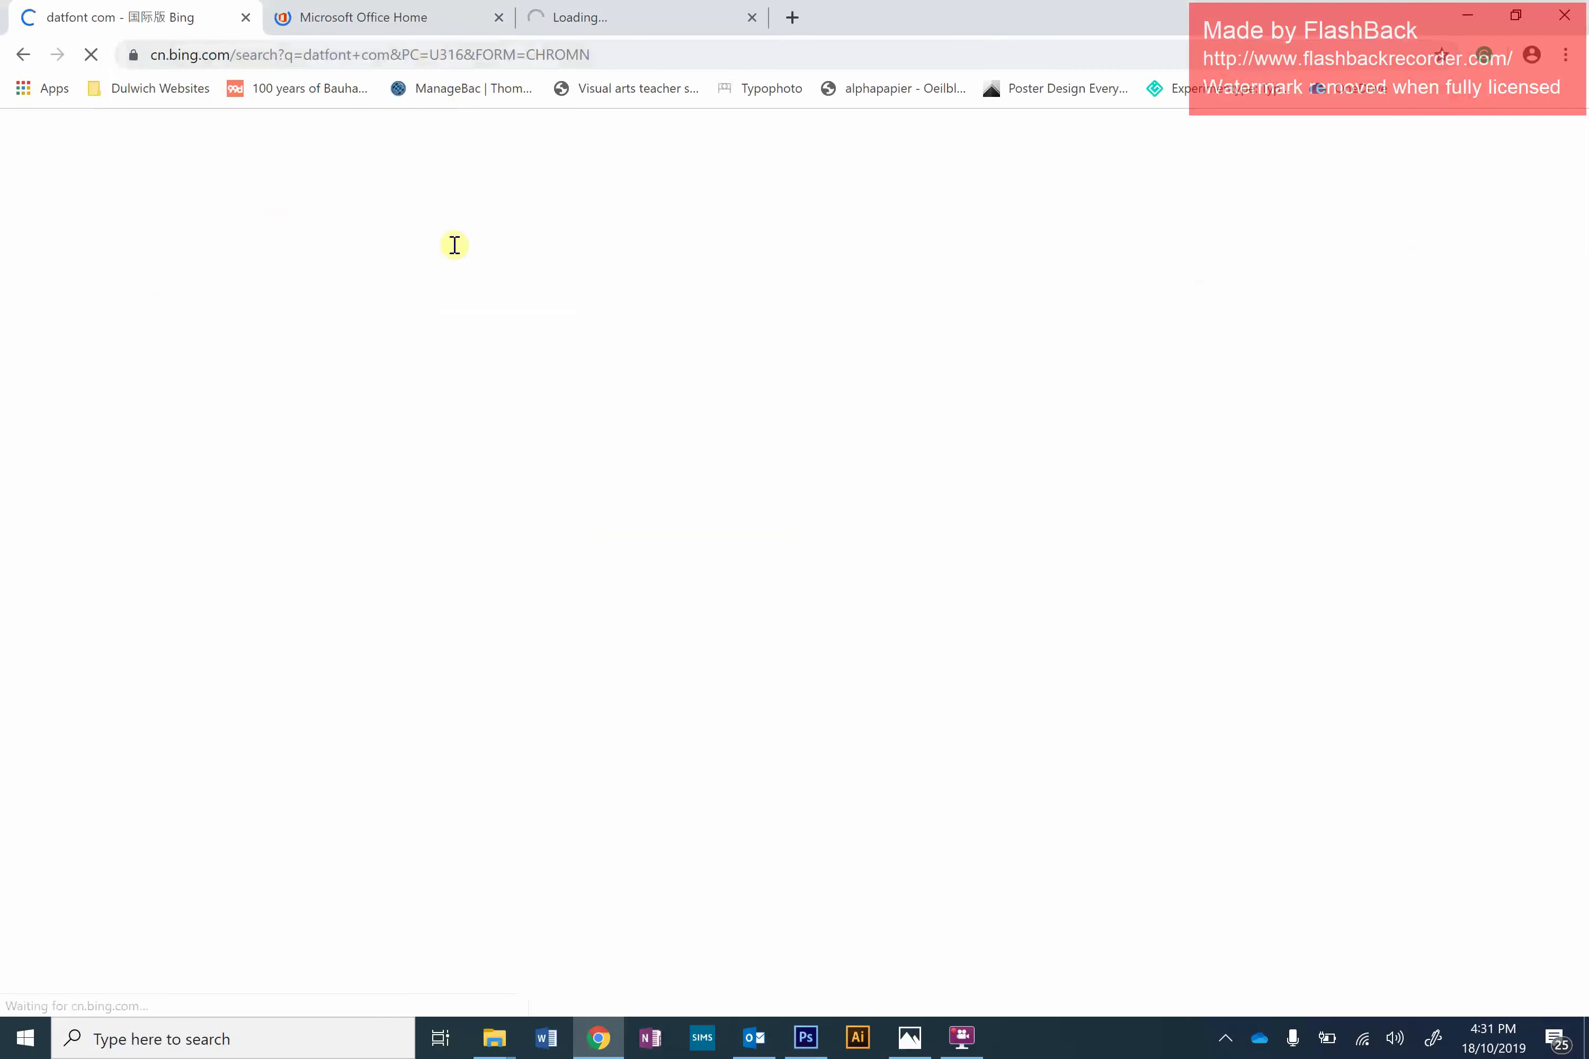
click(287, 399)
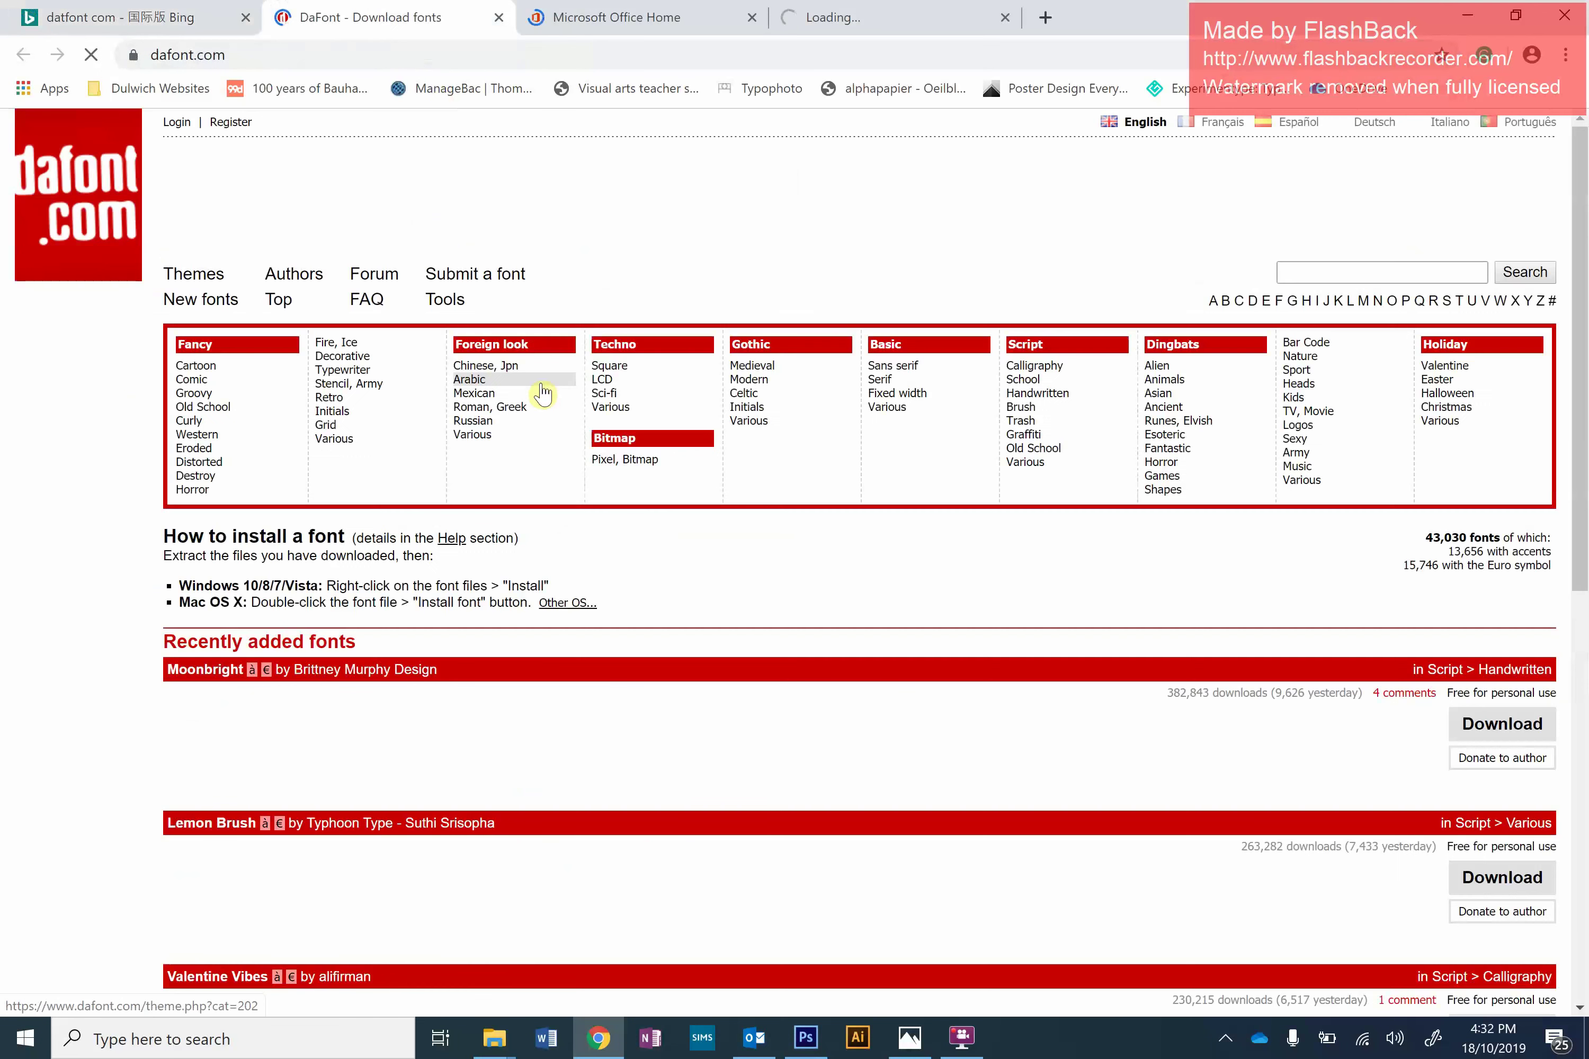
Search DaFont for "kremlin", download the first Kremlin font in the results and open the downloaded archive.
click(1328, 273)
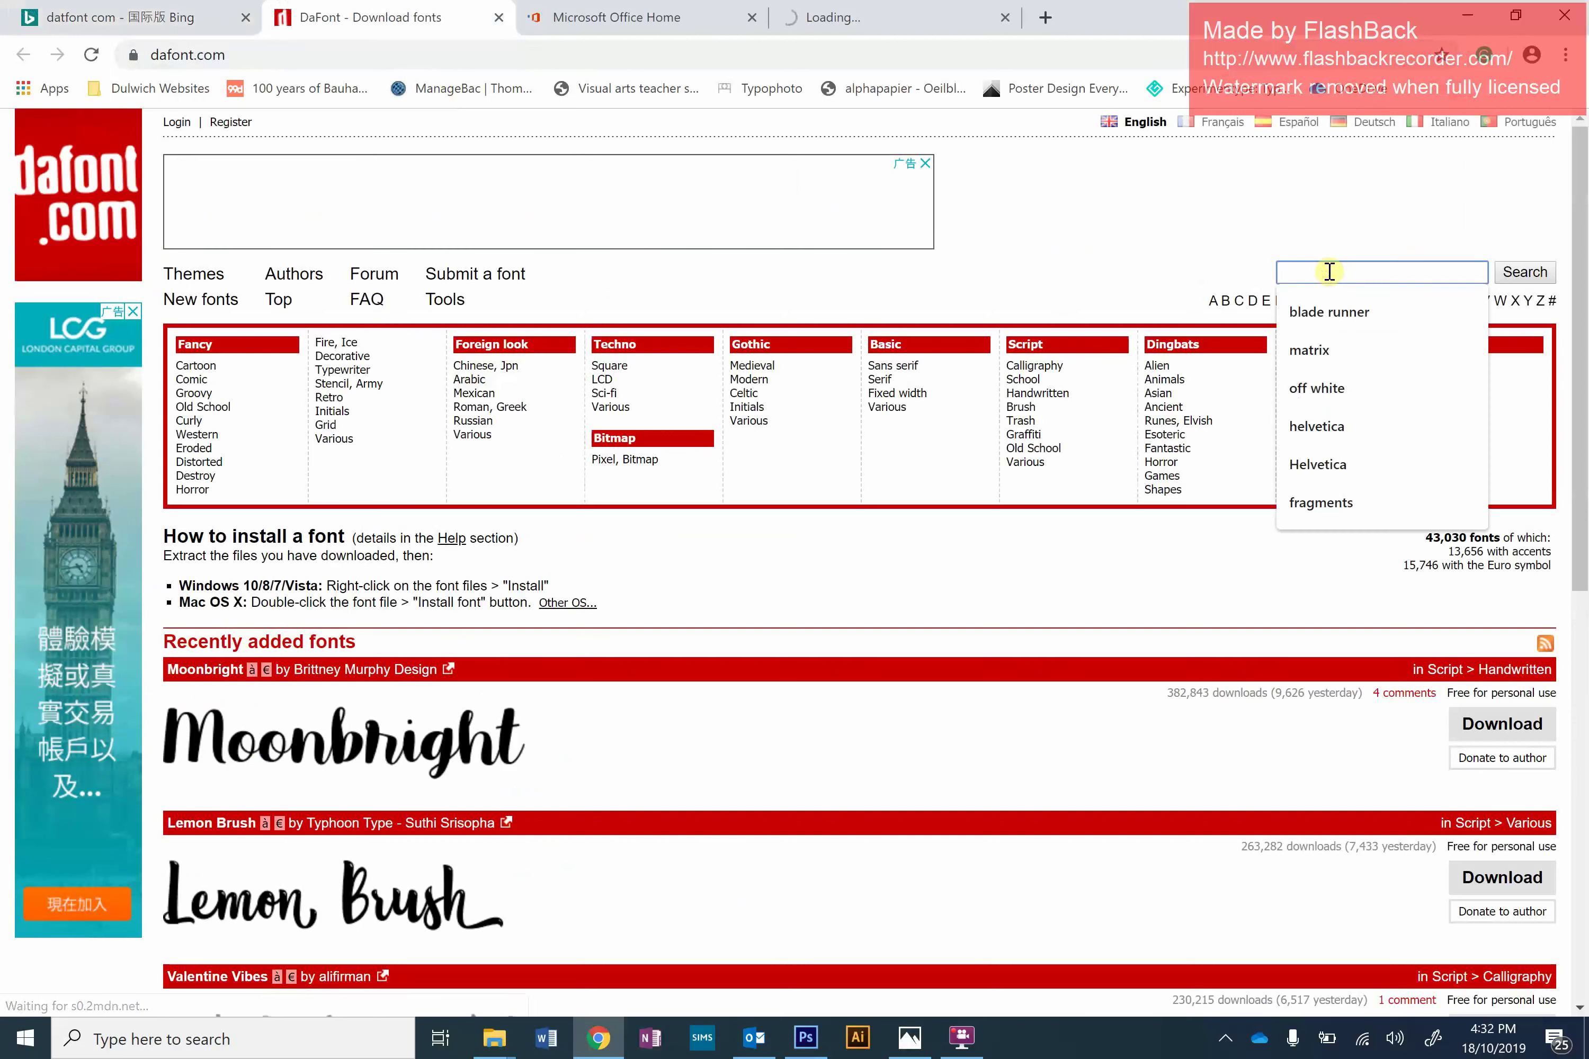
text(kremlin)
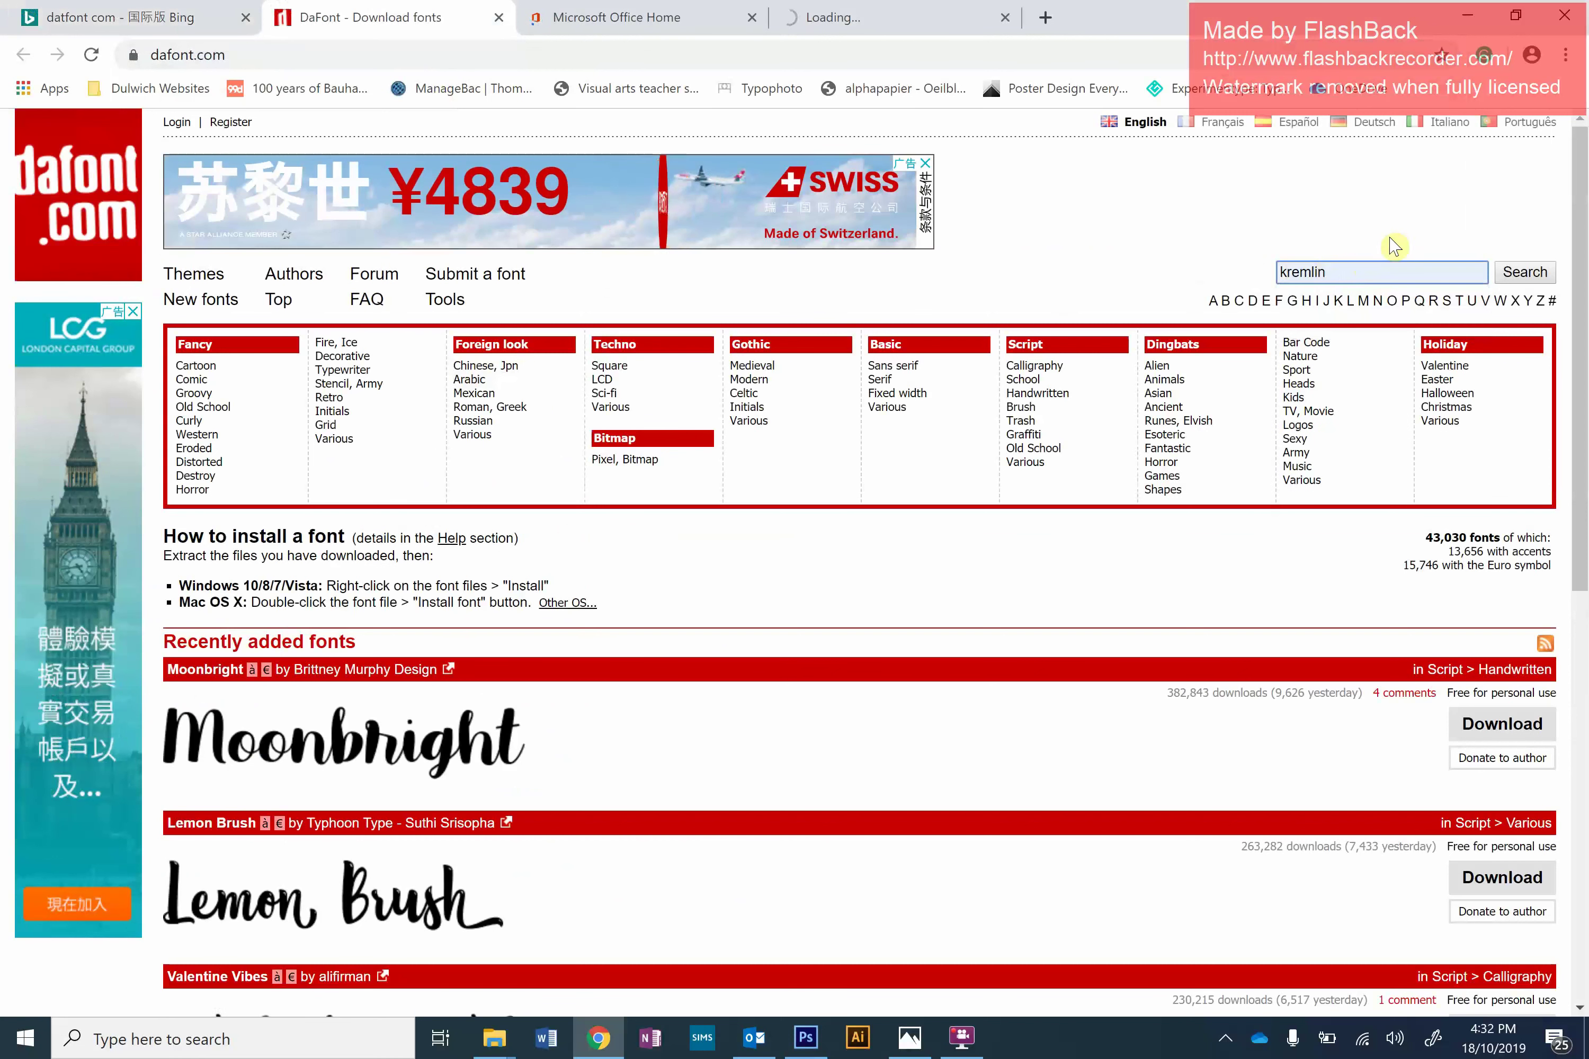
click(1543, 274)
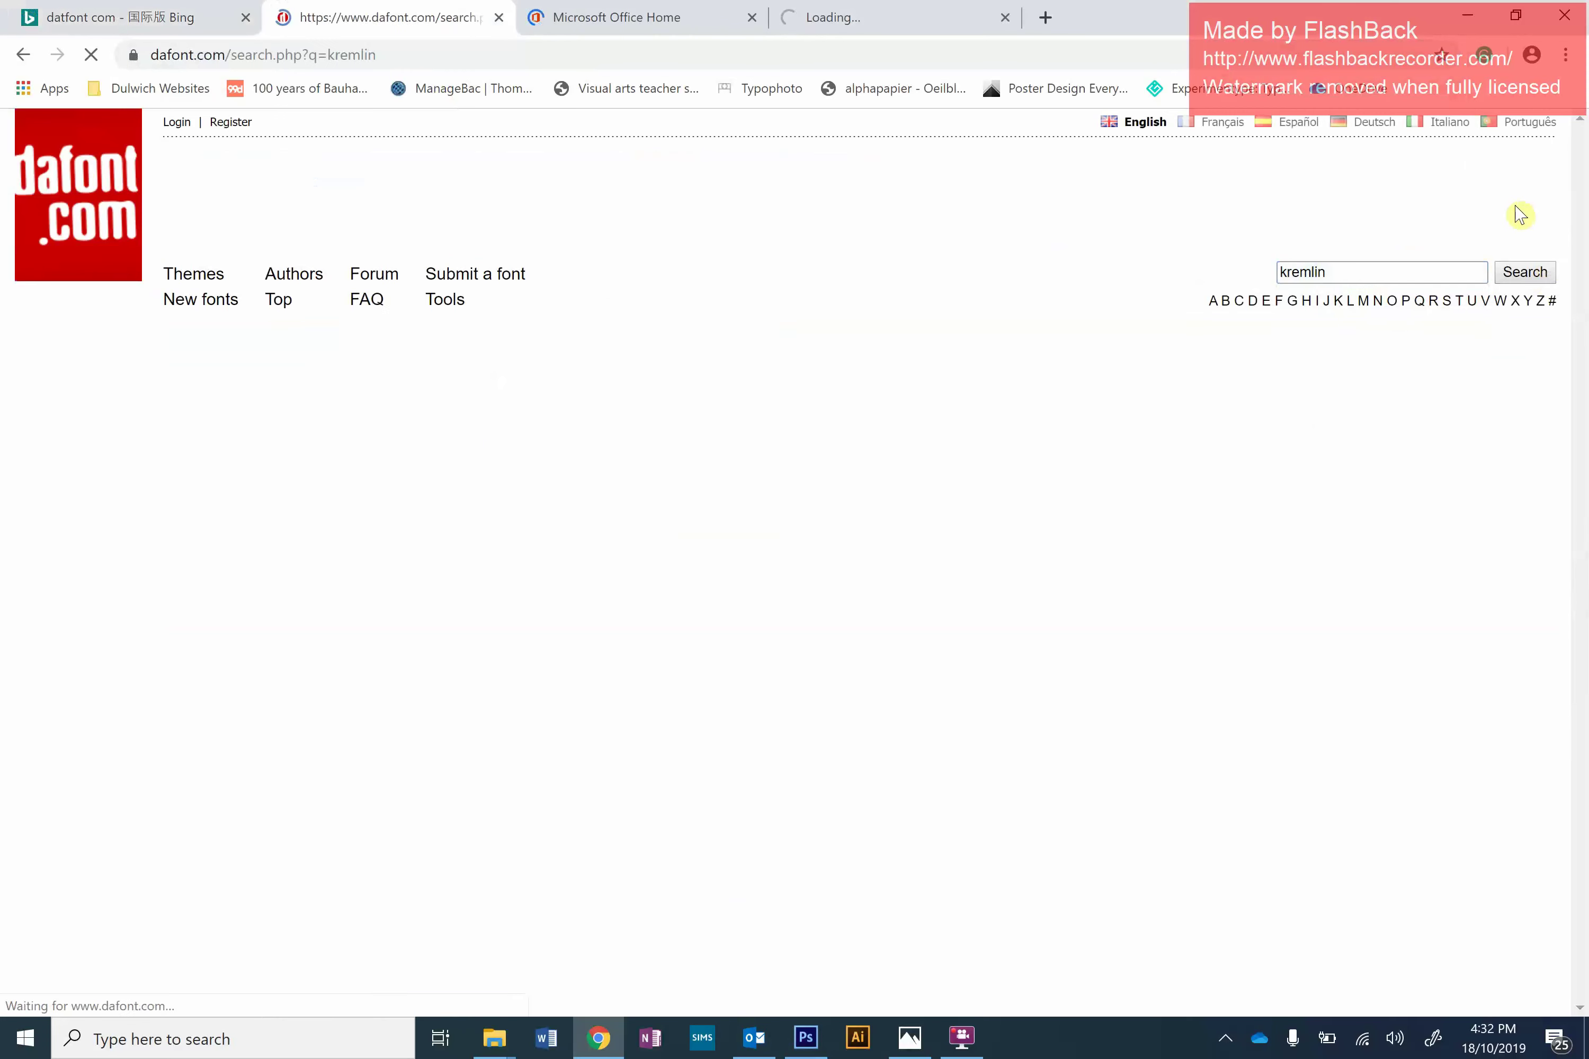
click(1503, 758)
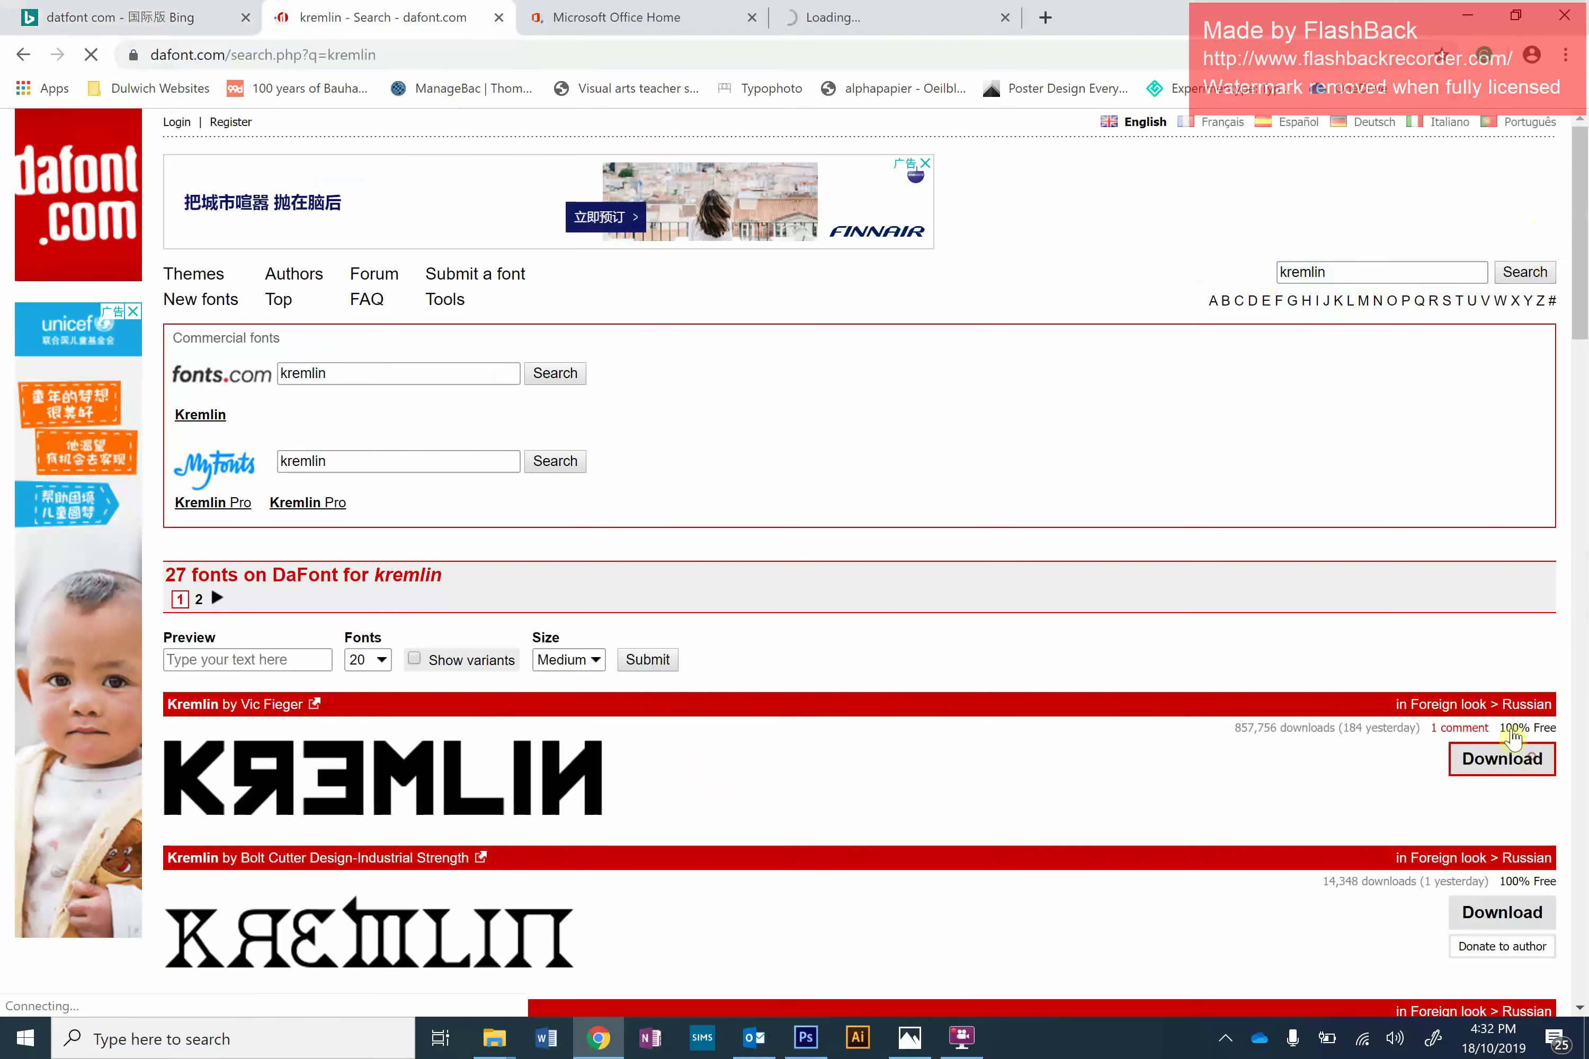
click(85, 997)
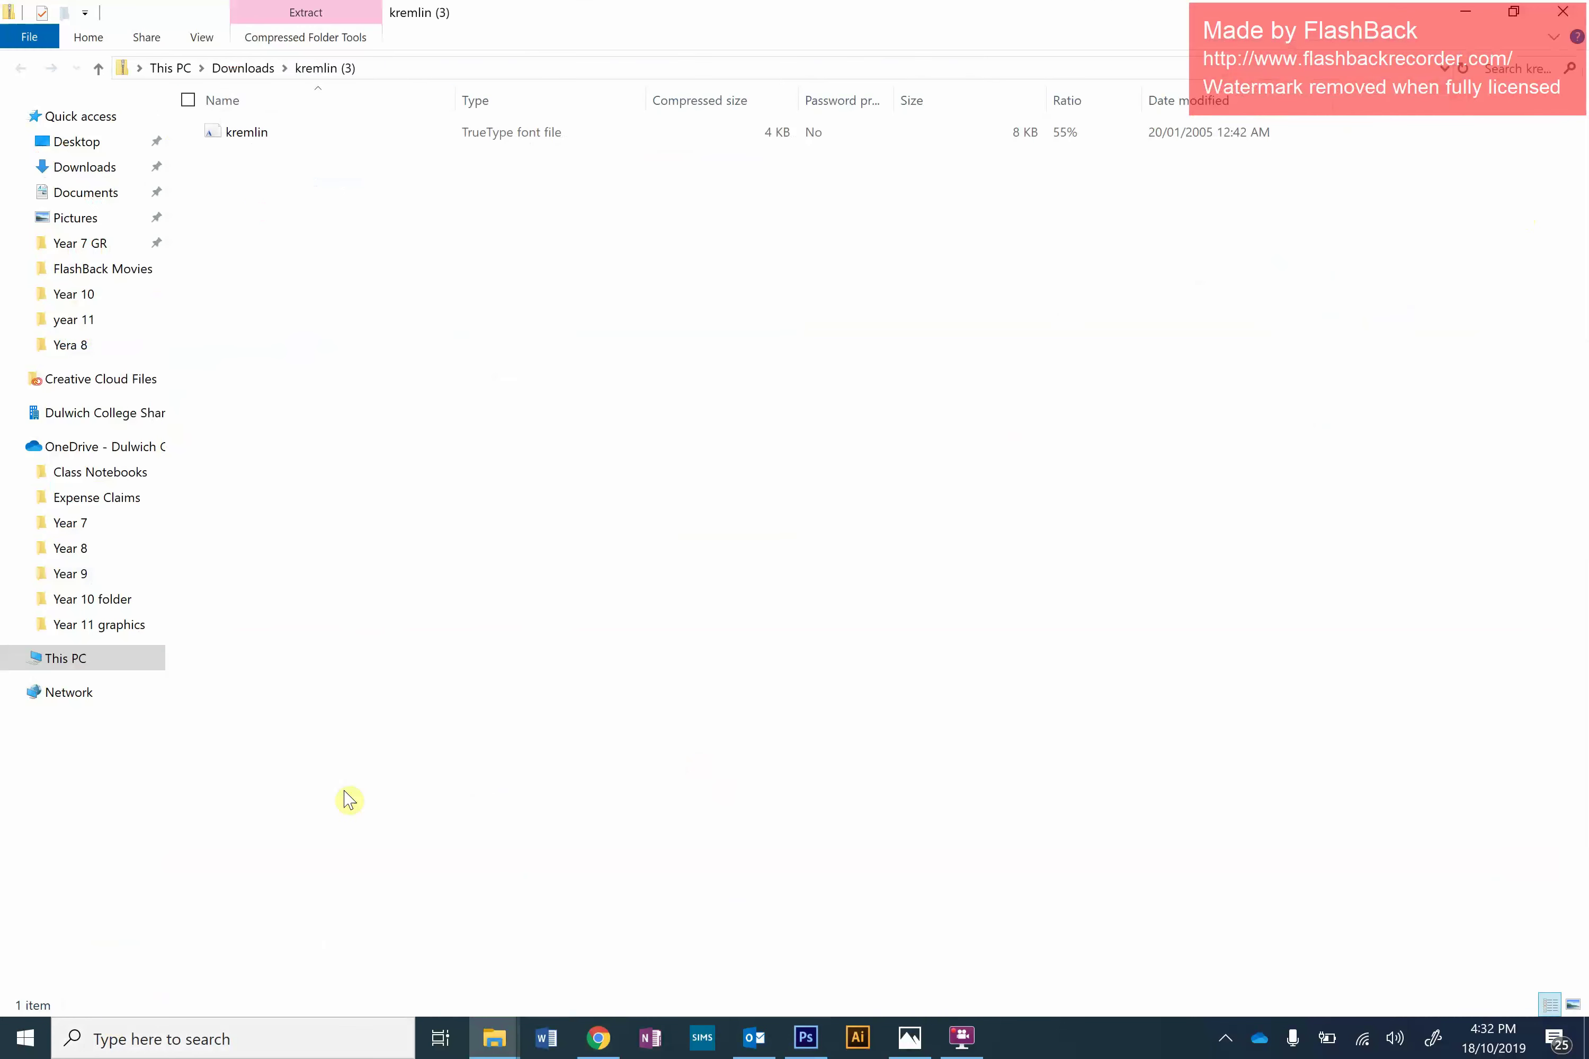
Install the Kremlin TrueType font, replacing the existing copy, and return to Photoshop.
double_click(240, 135)
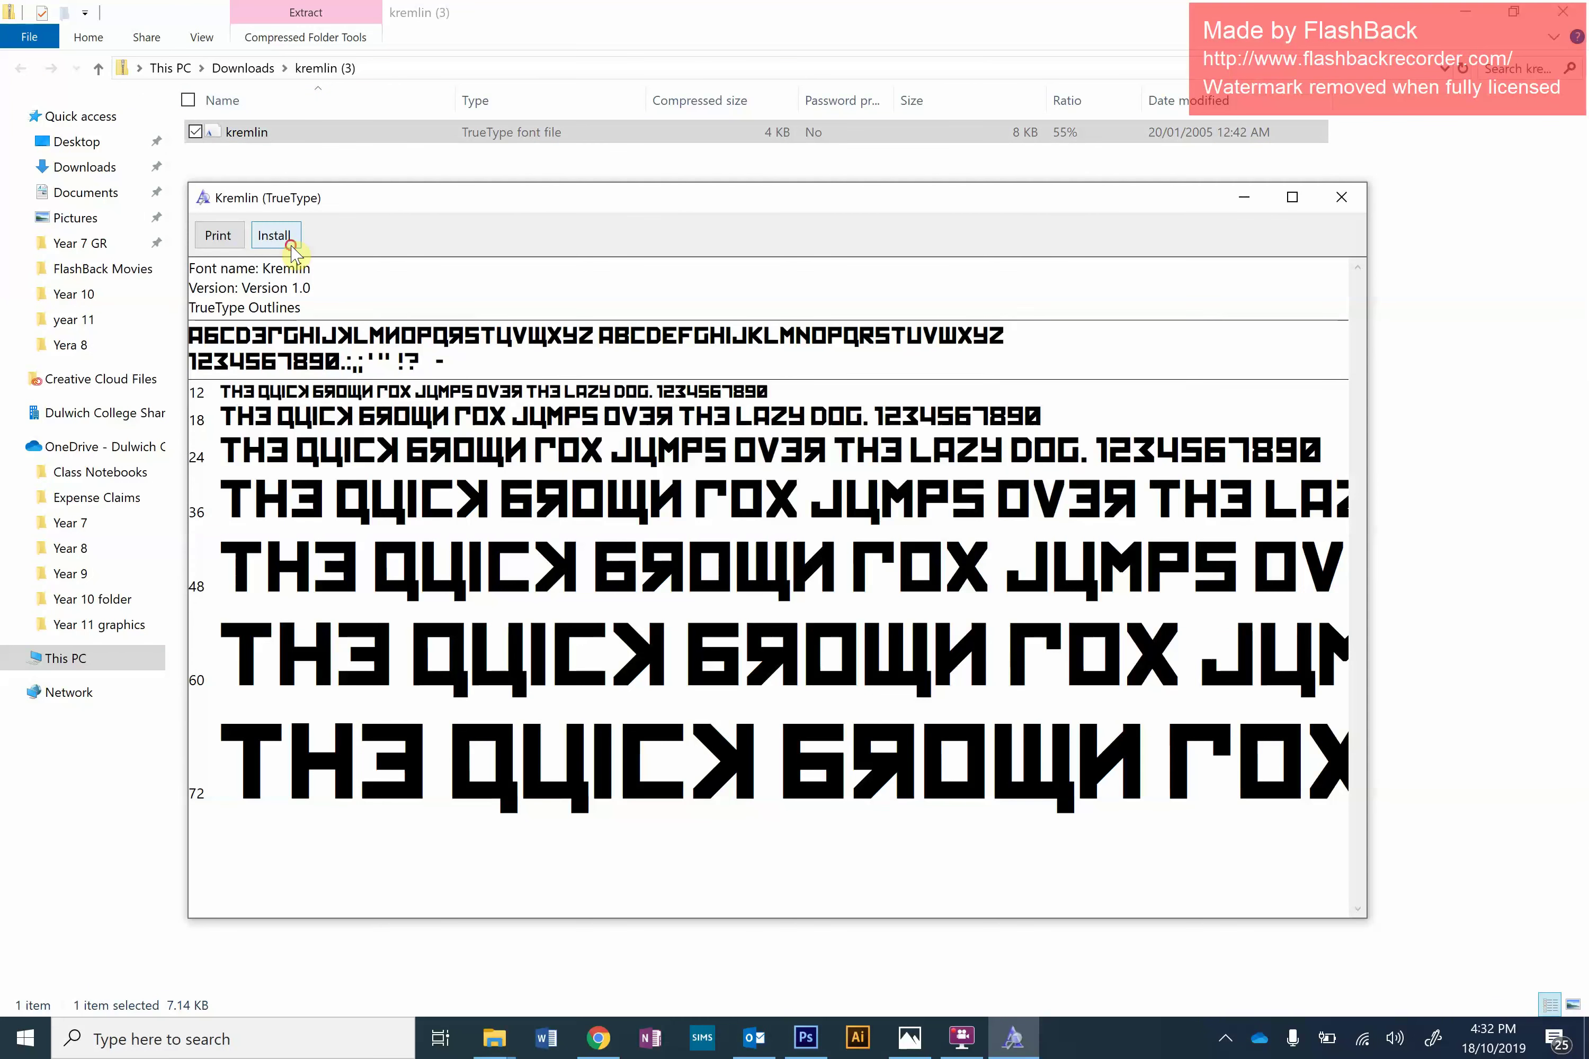
click(290, 245)
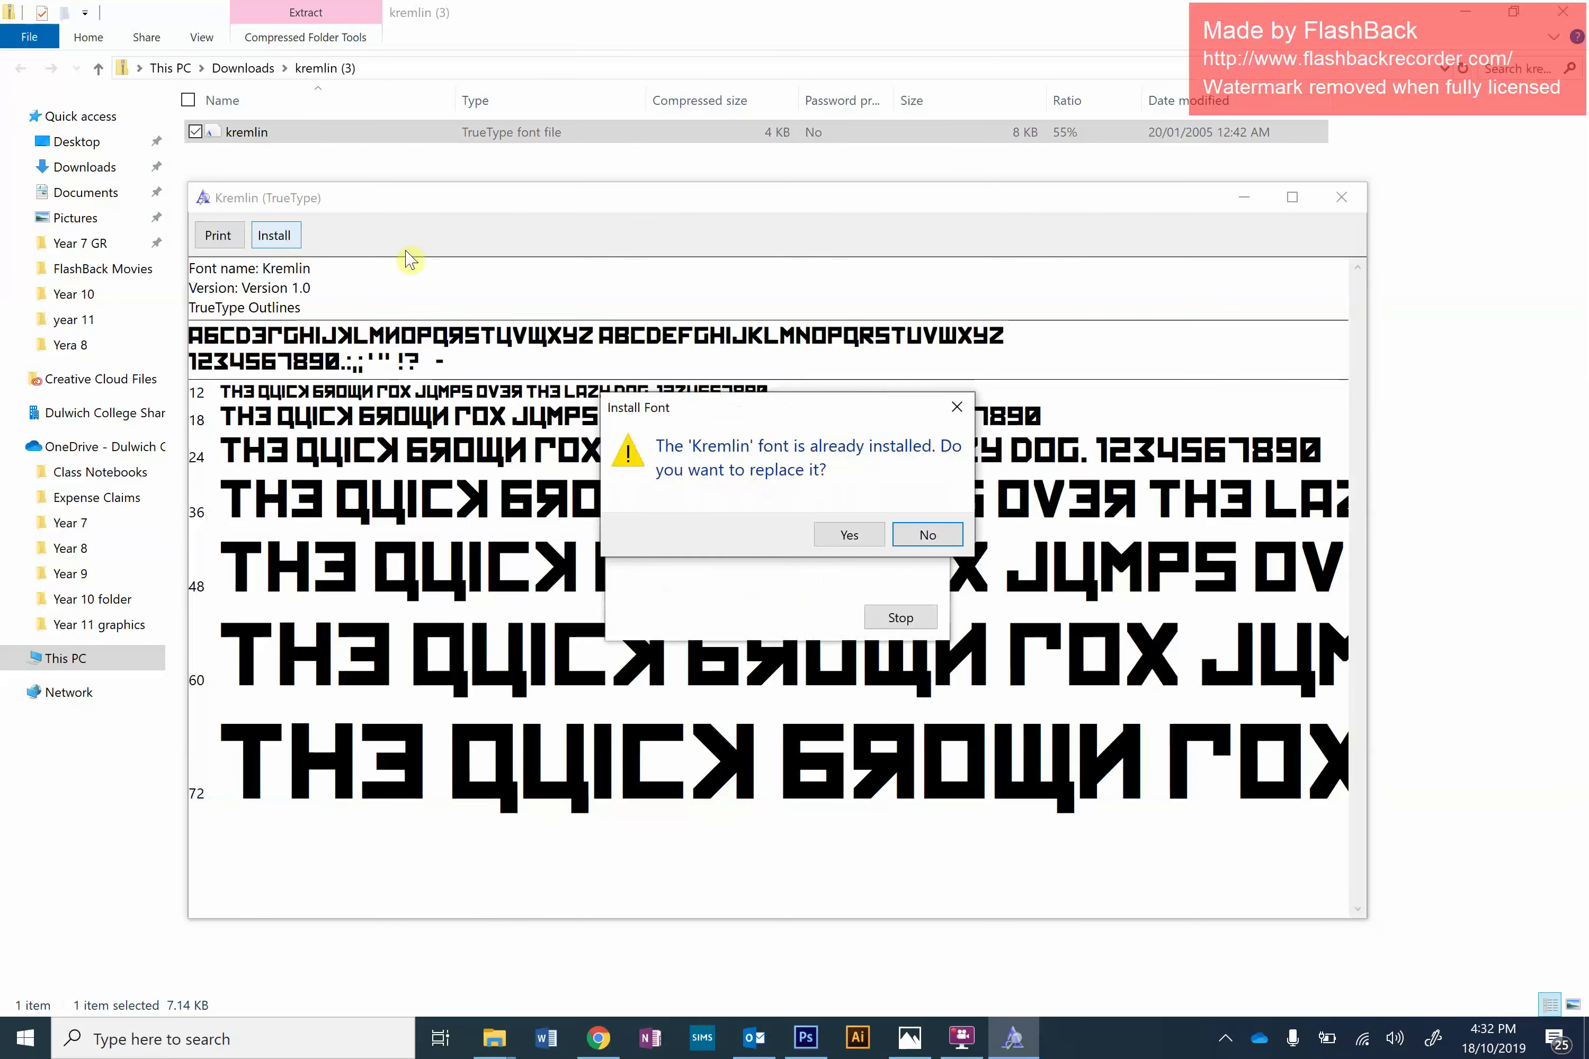
click(851, 536)
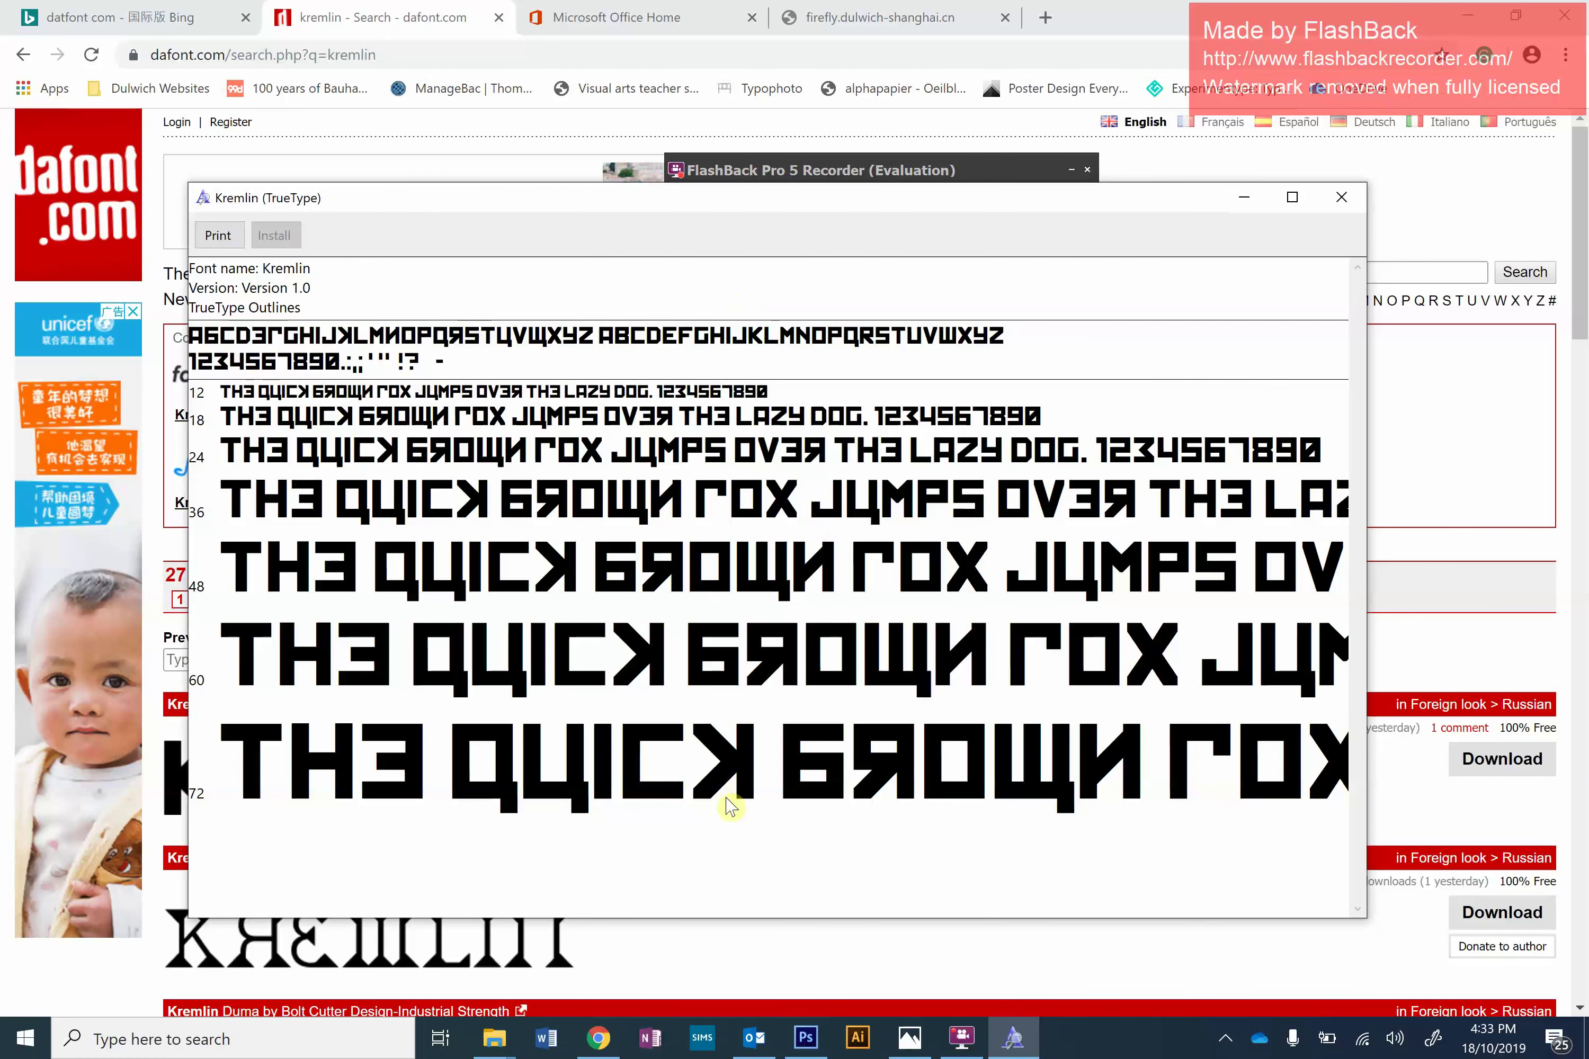
click(807, 1039)
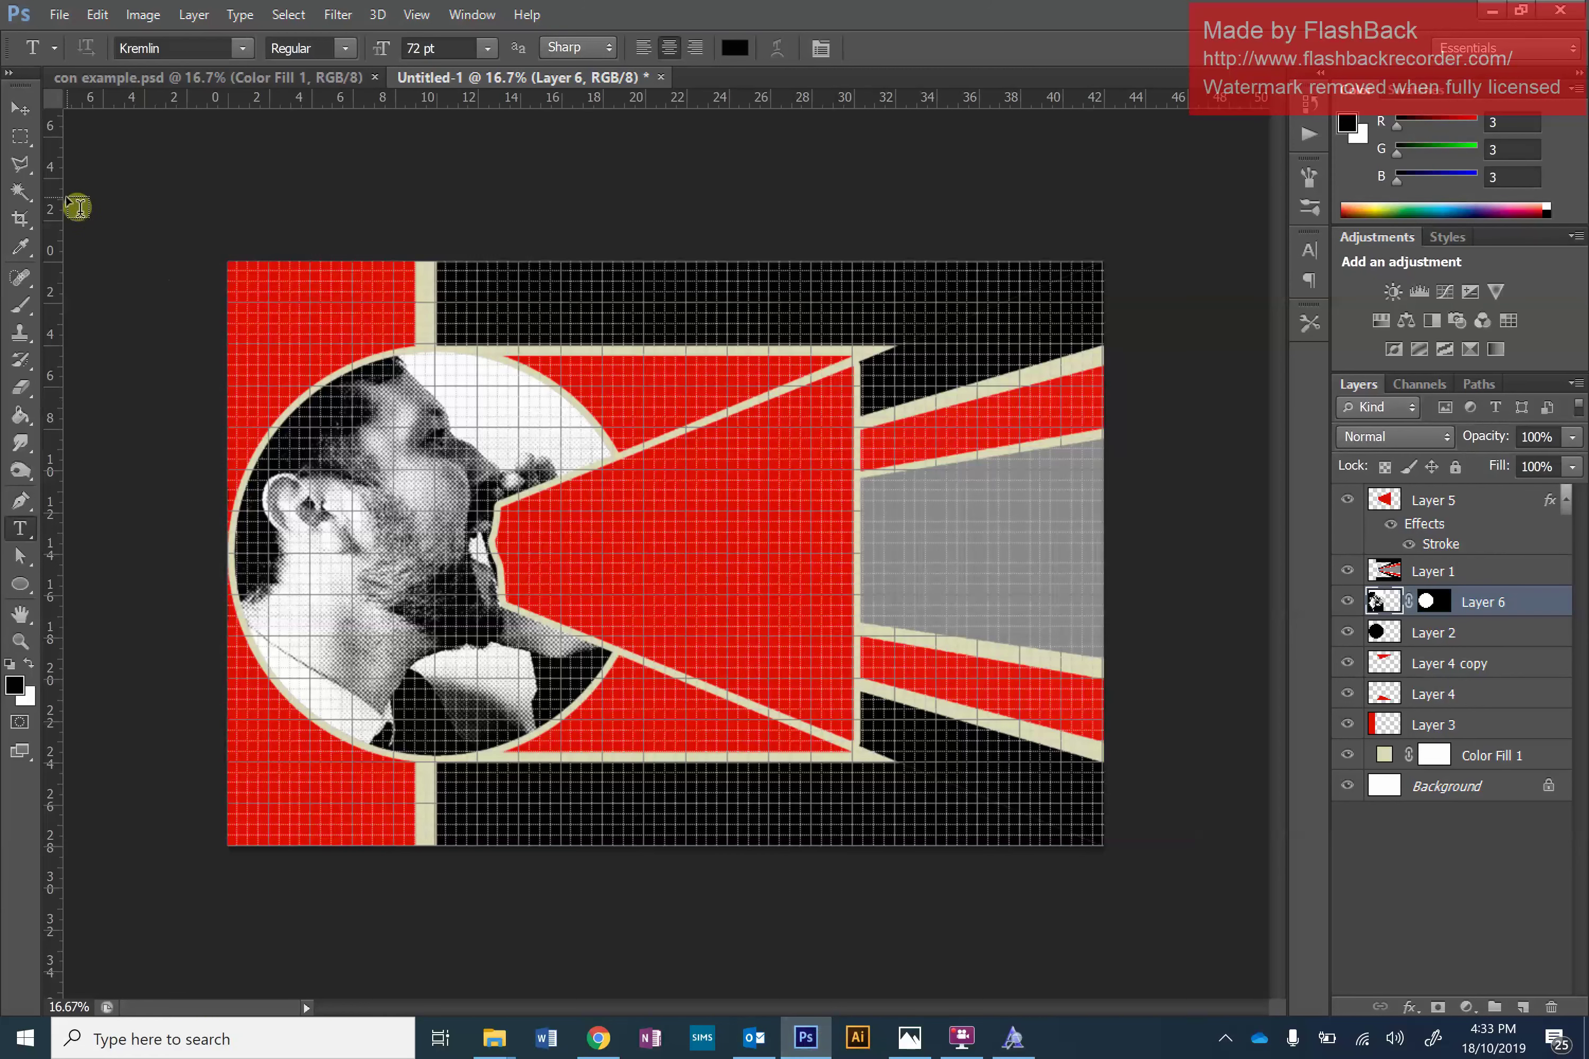
Try Arial in the Bold style as the font for the Type tool.
click(237, 55)
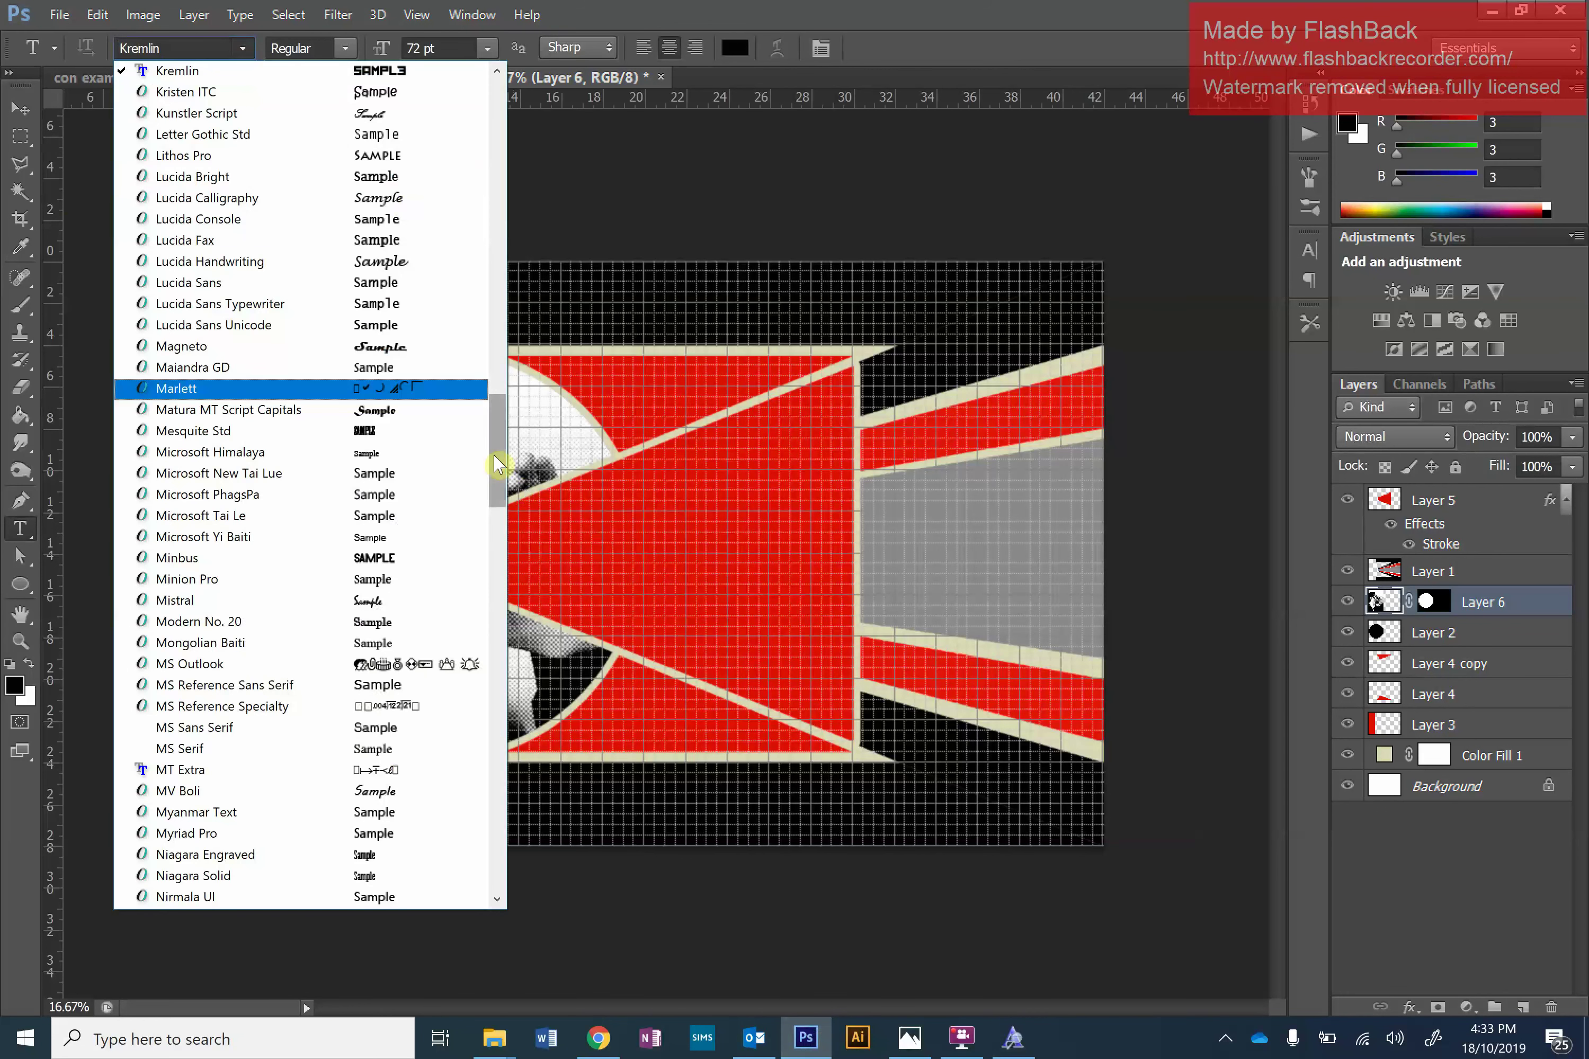
drag(493, 455, 493, 144)
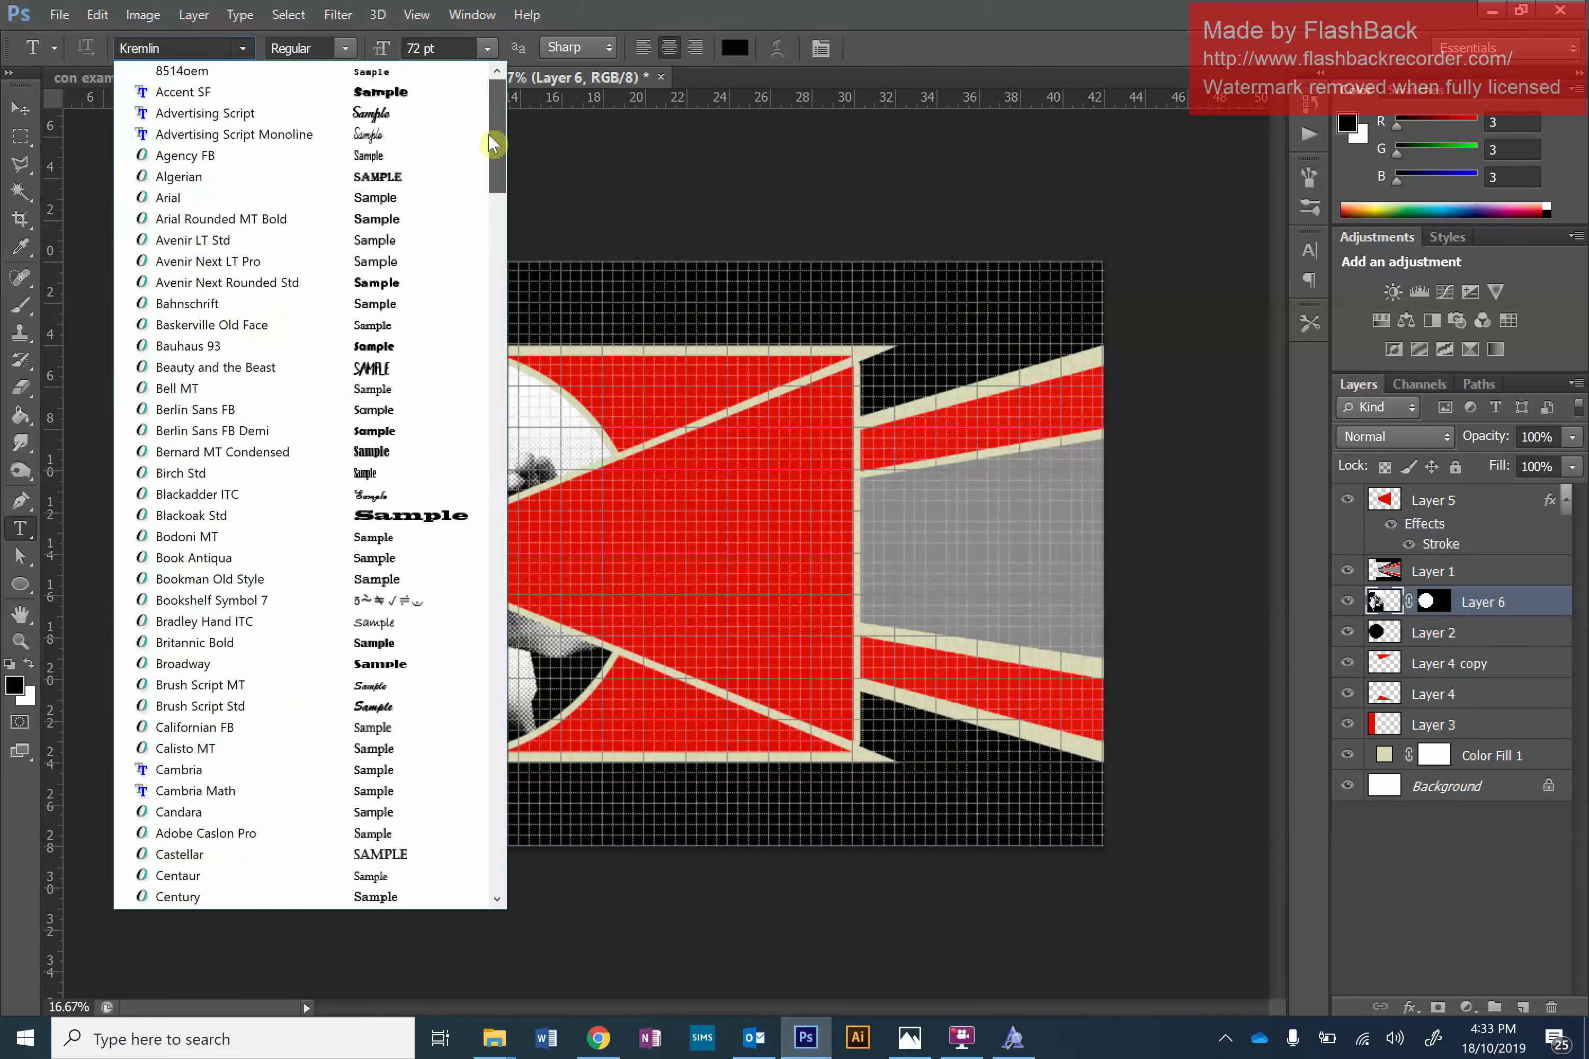
click(228, 198)
click(340, 53)
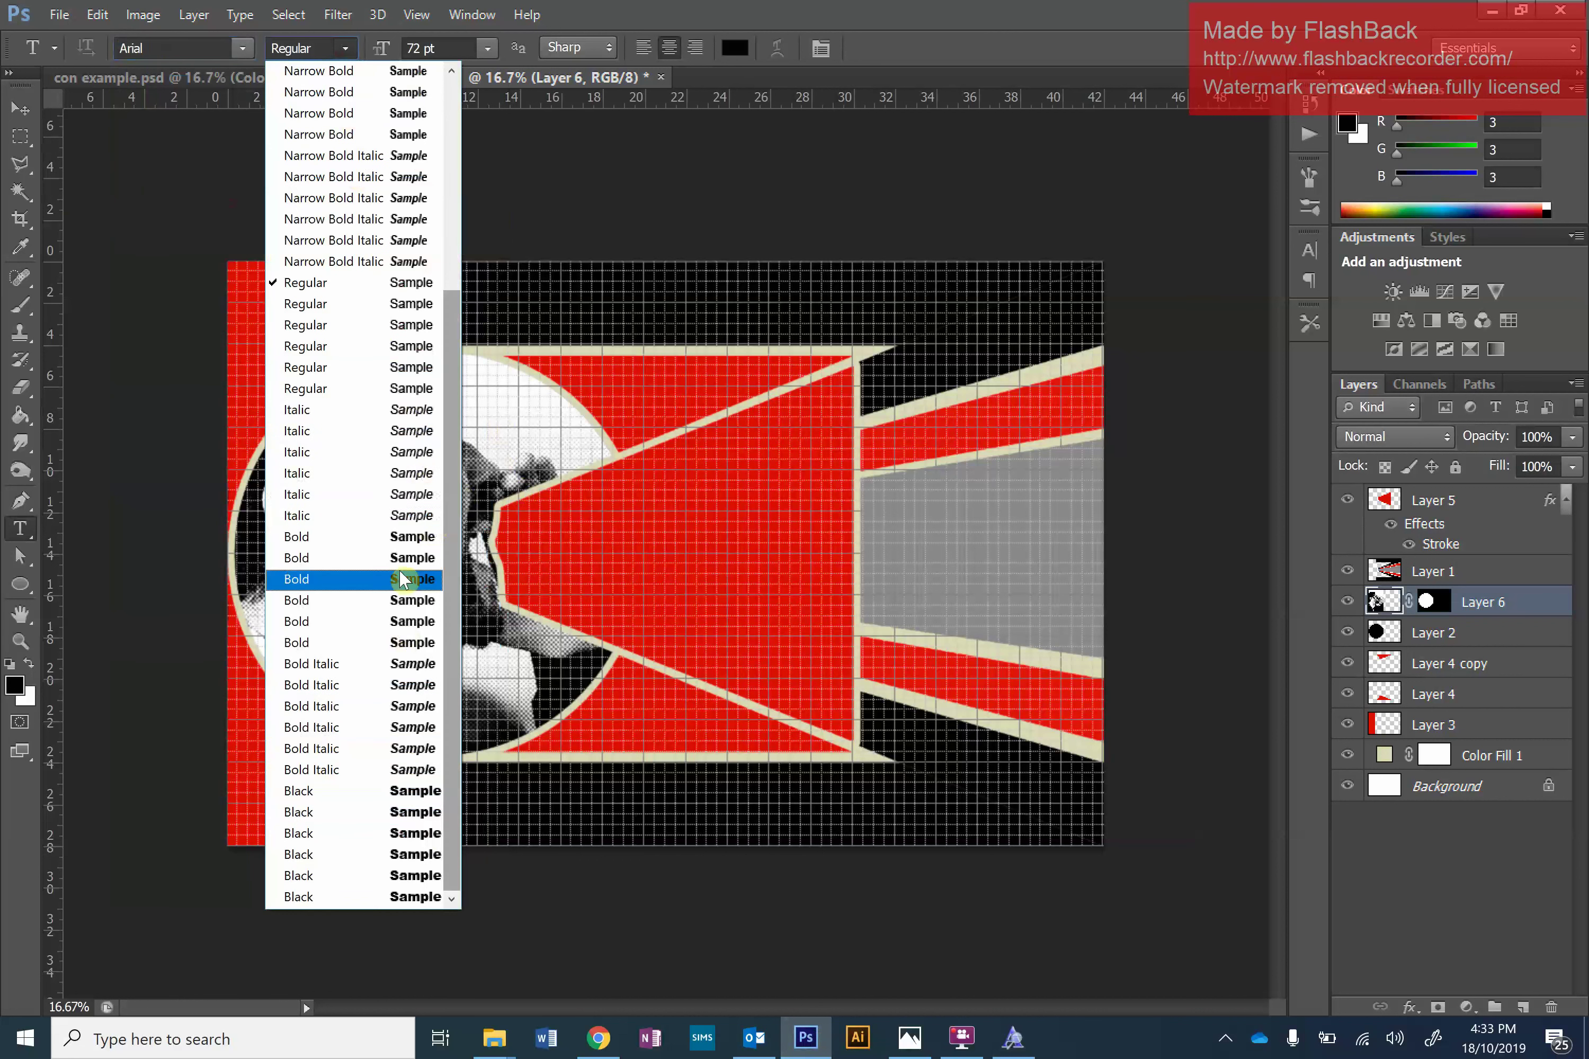
click(348, 545)
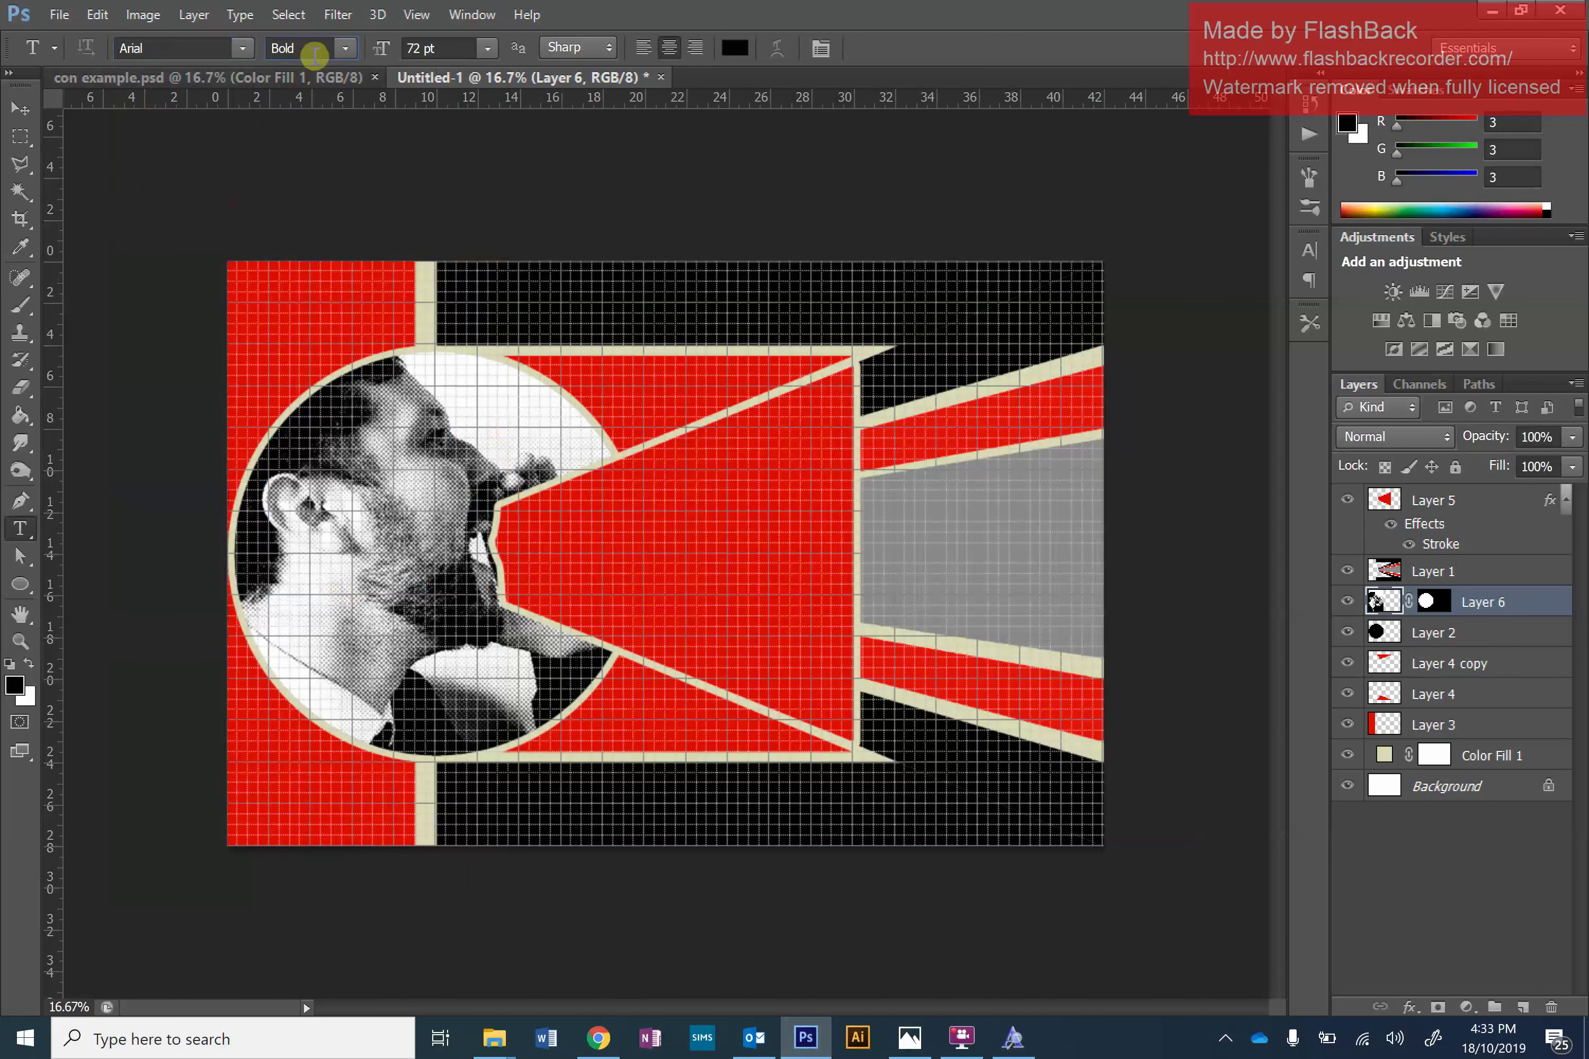
Set the type font to Kremlin Regular, make Layer 5 active and check the megaphone lettering in con example.psd.
click(242, 49)
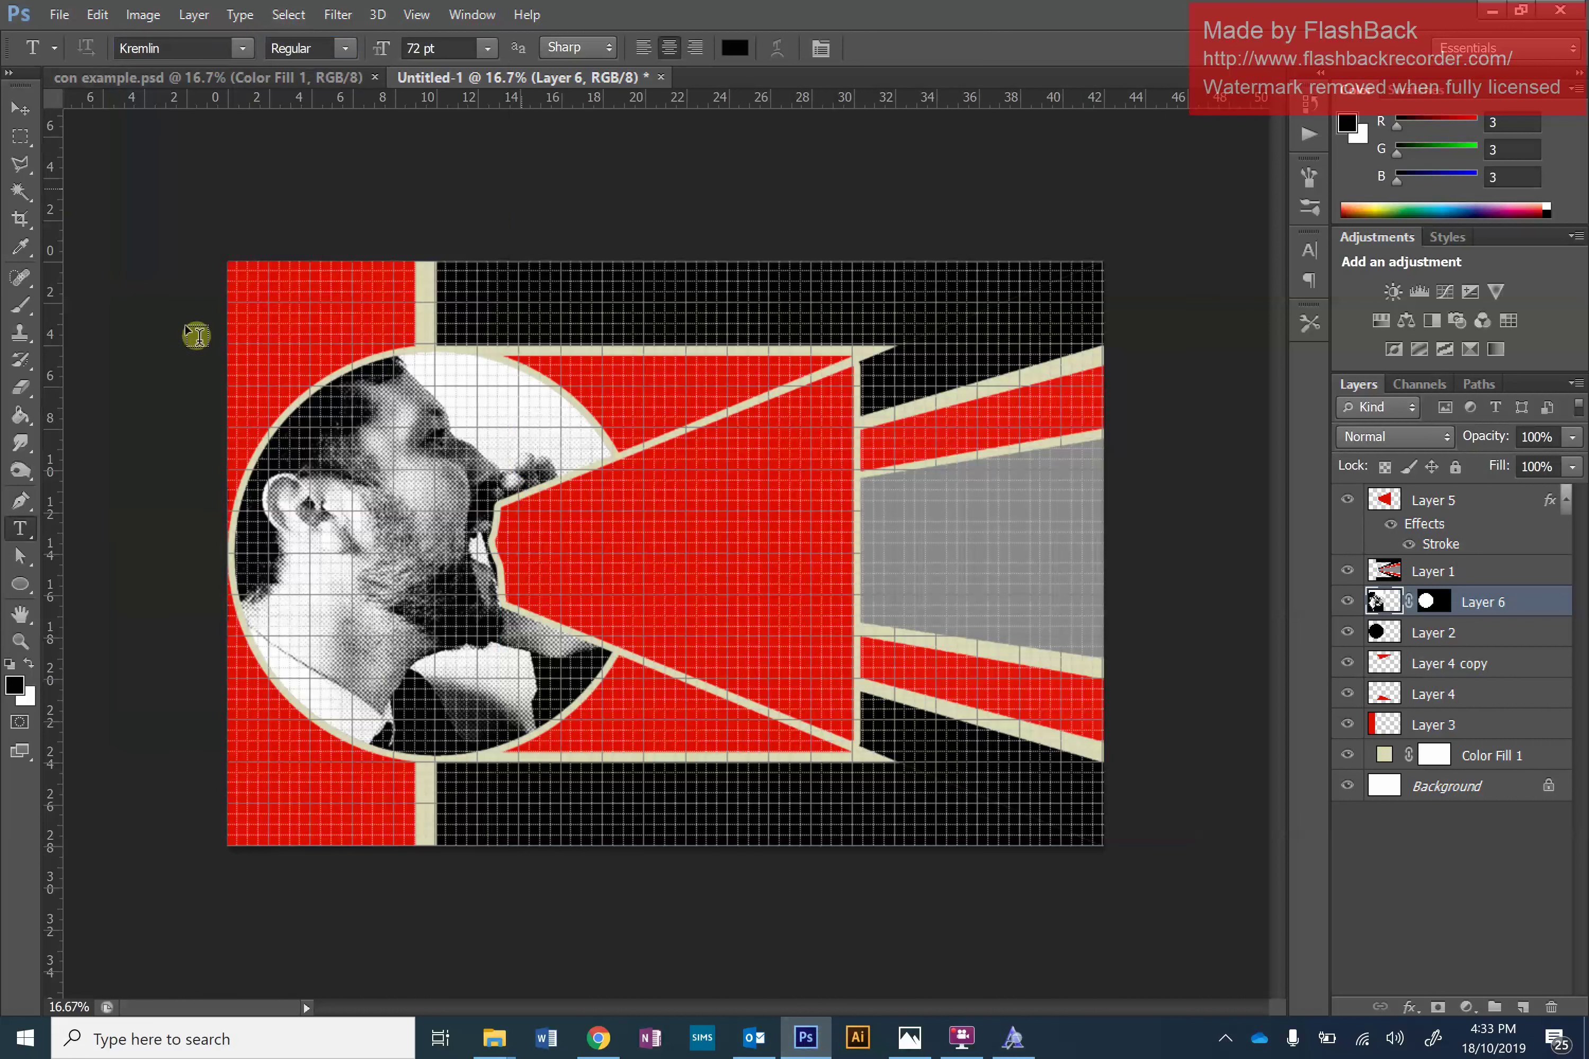
click(1477, 509)
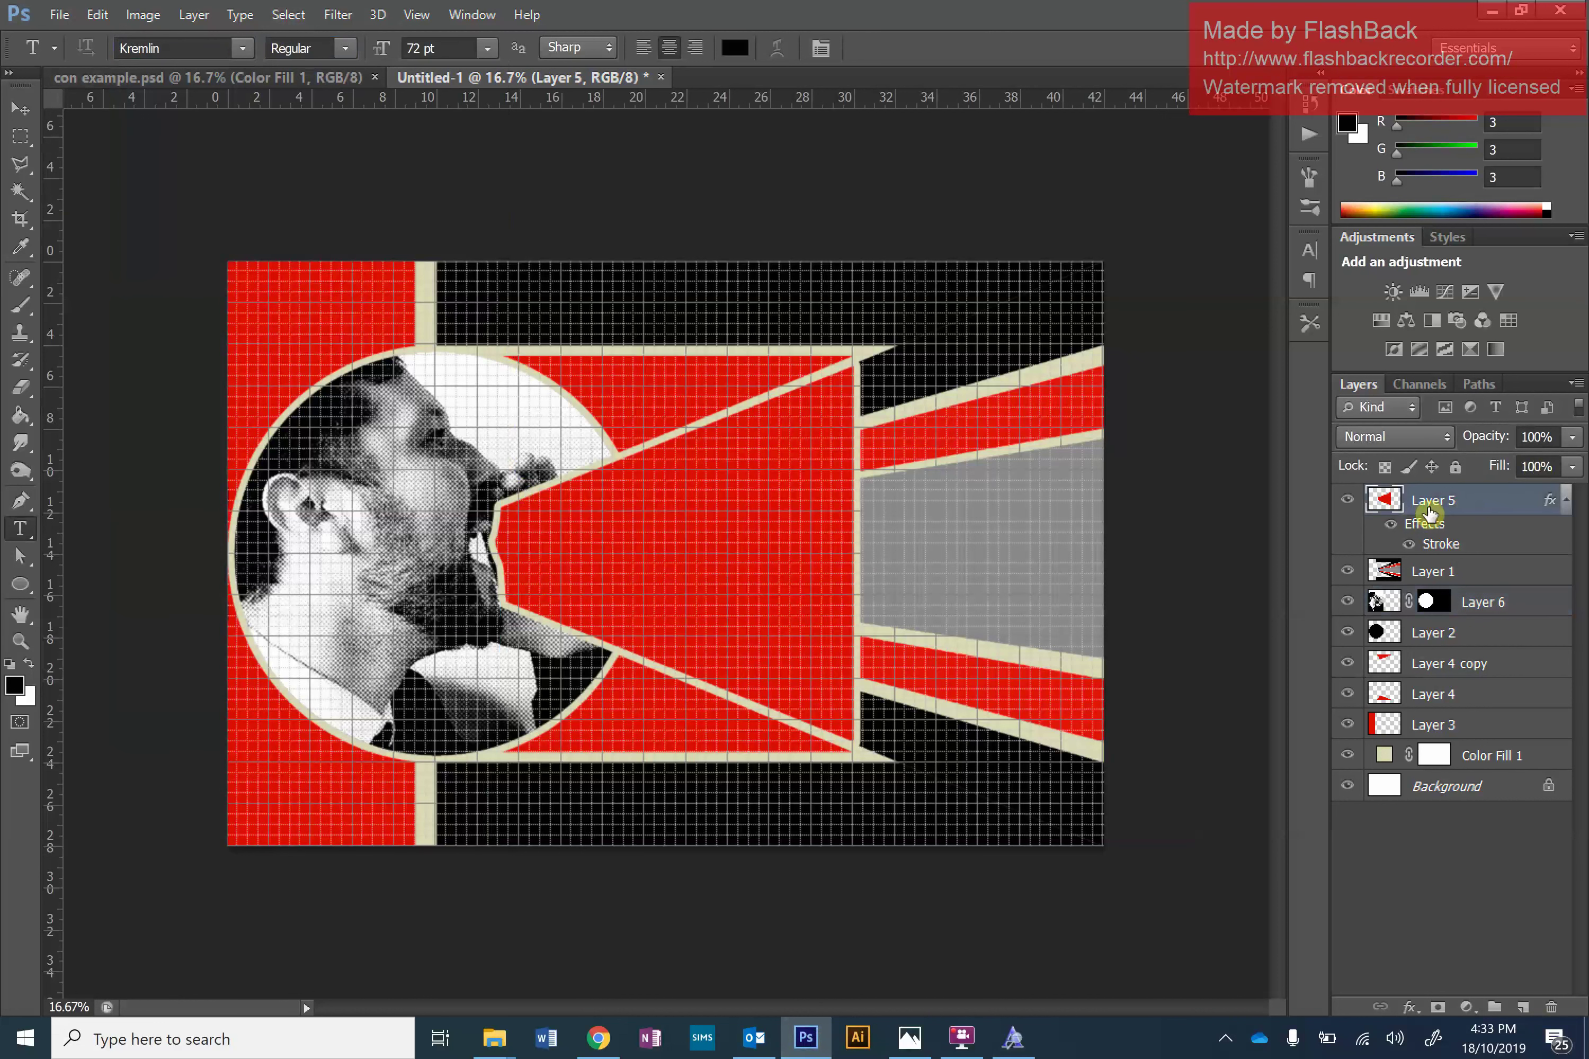
click(185, 77)
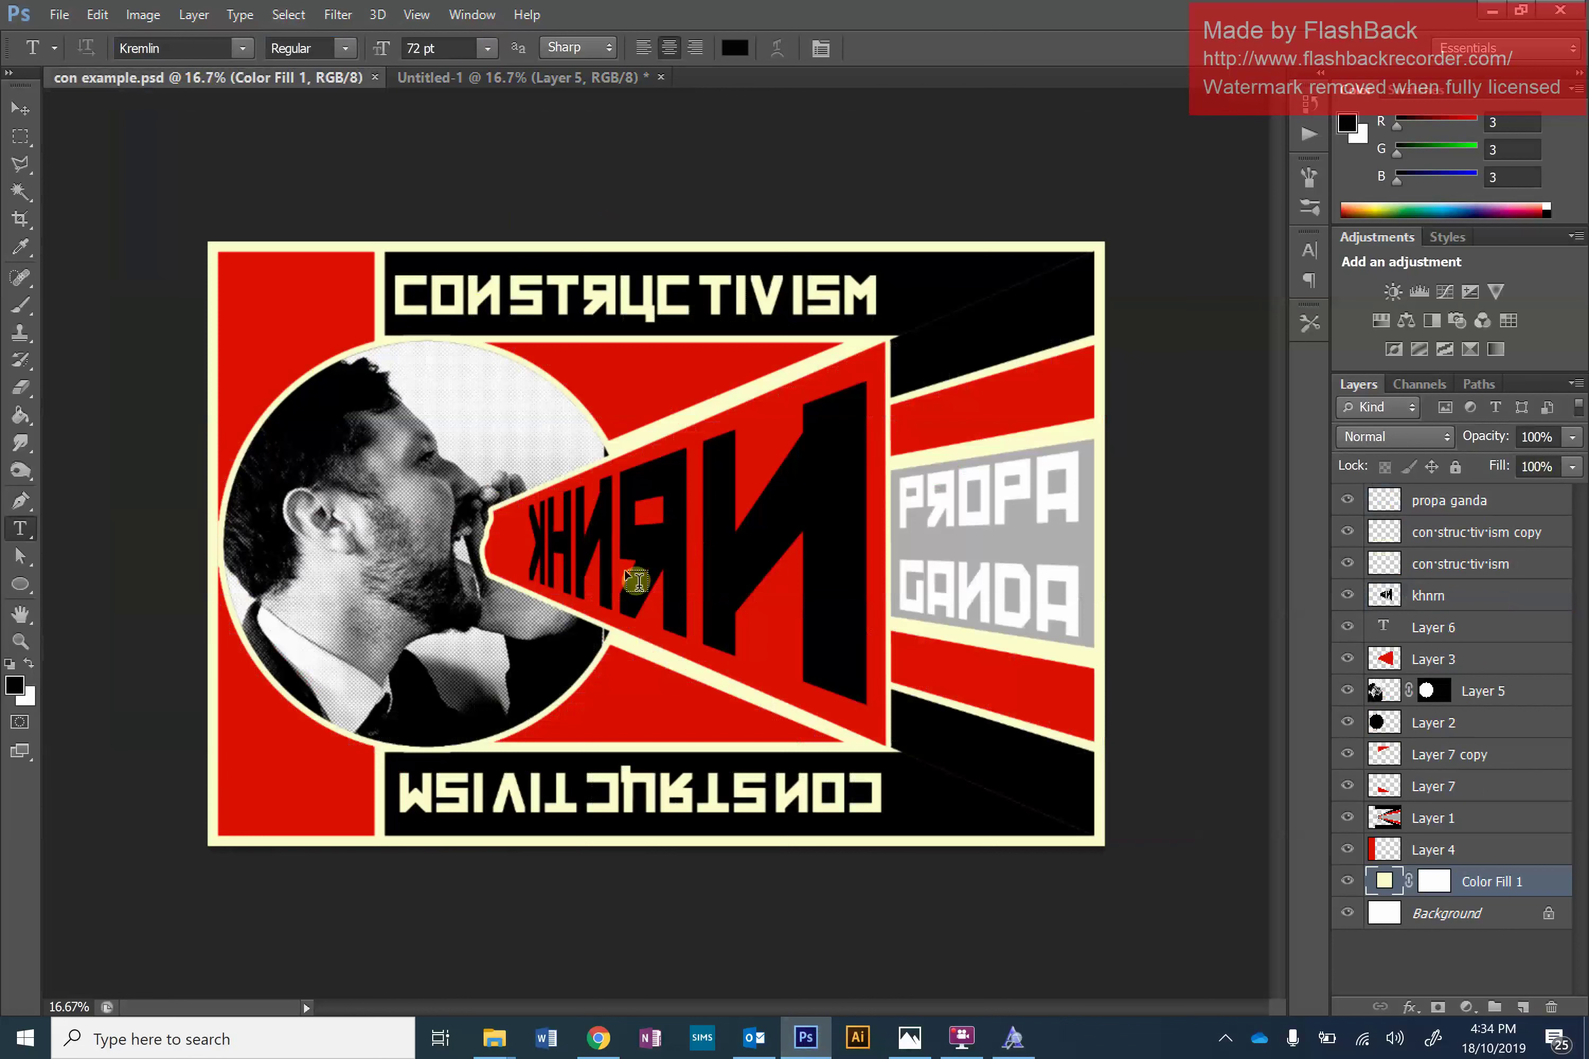
click(451, 77)
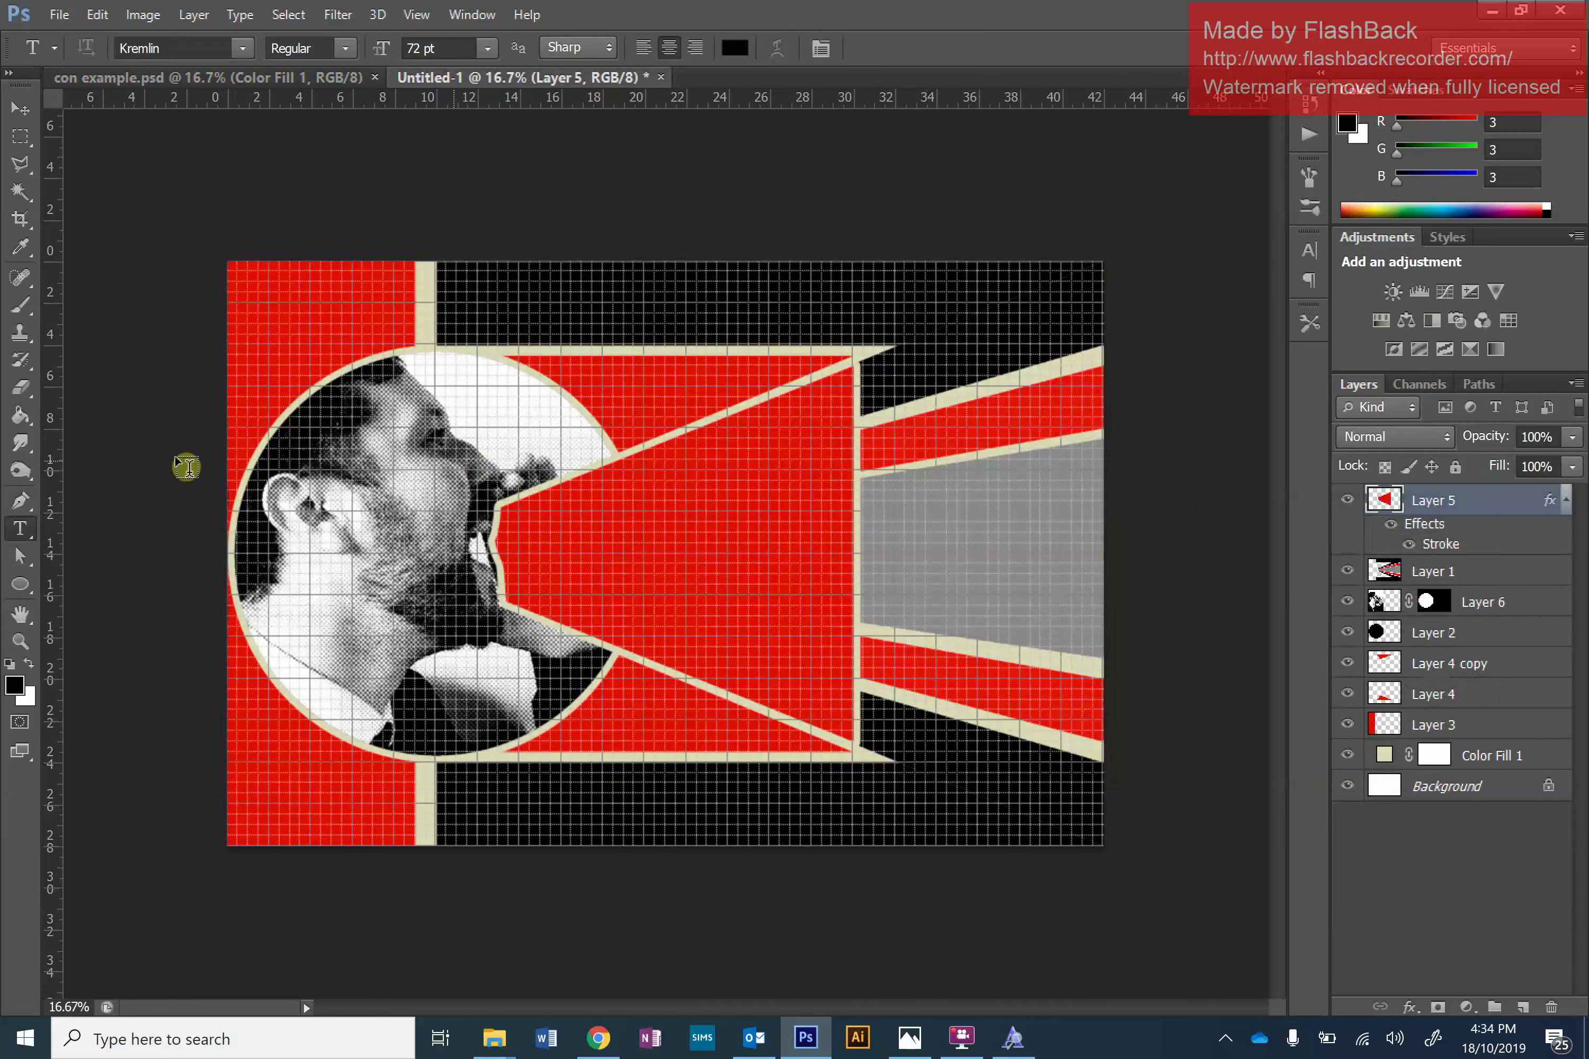
Add the text "khnrn" in black 72 pt Kremlin inside the red megaphone triangle and commit it.
click(594, 544)
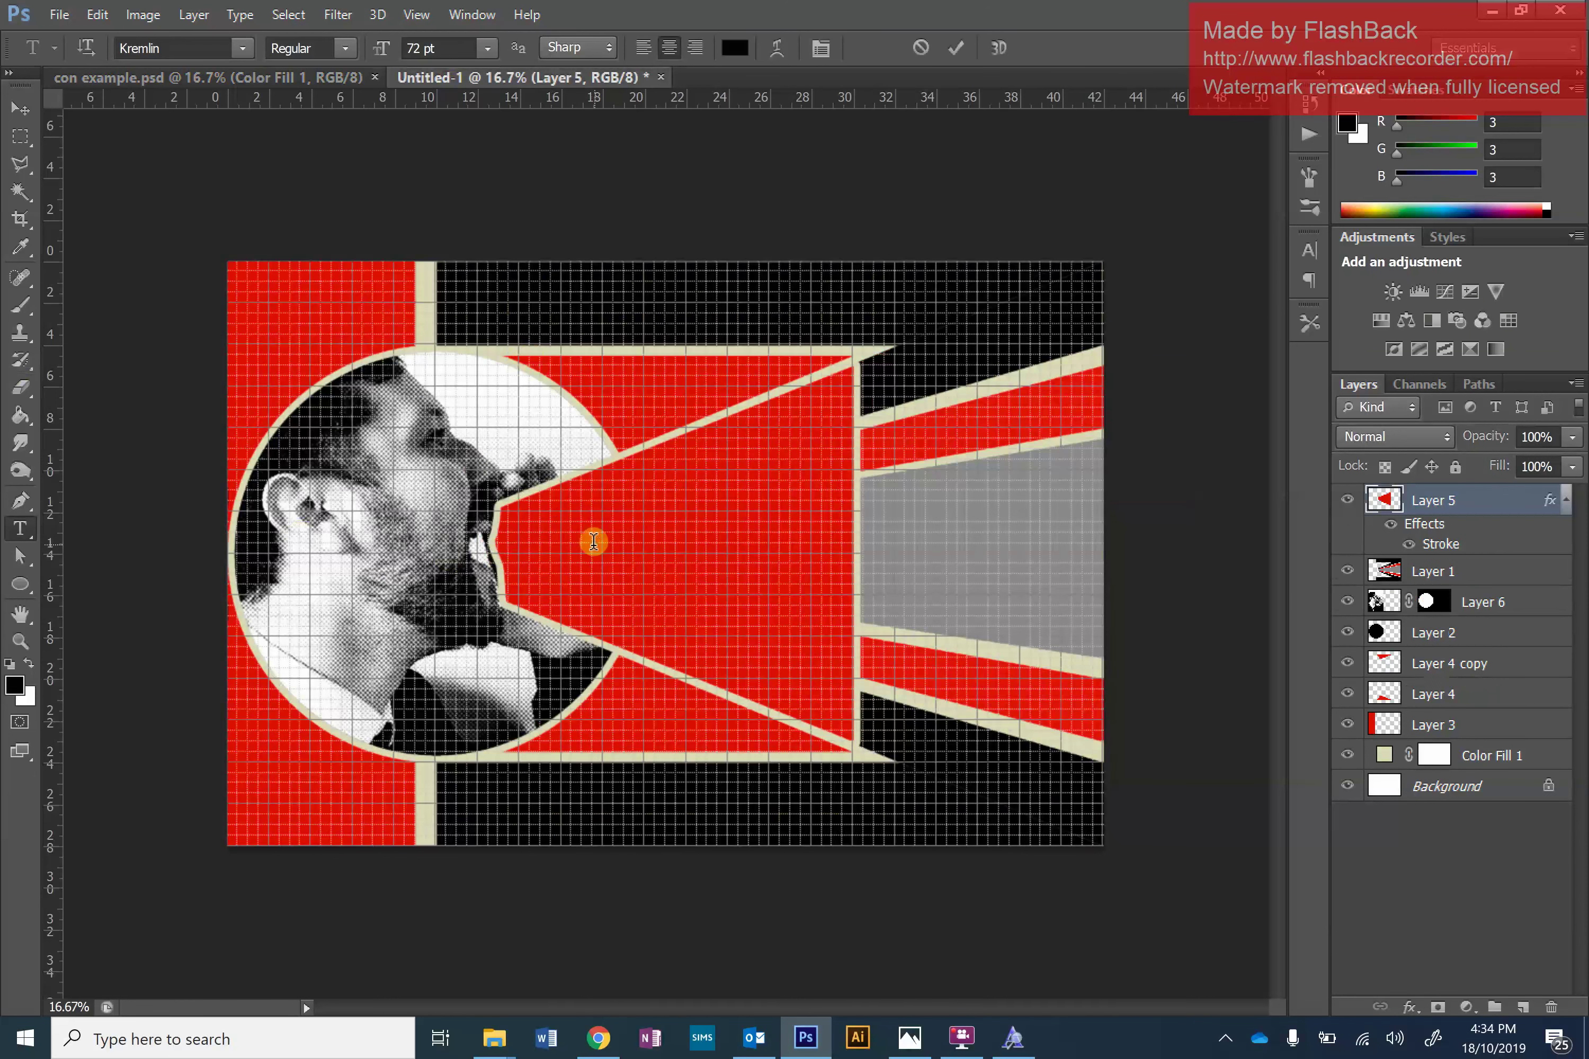
text(K)
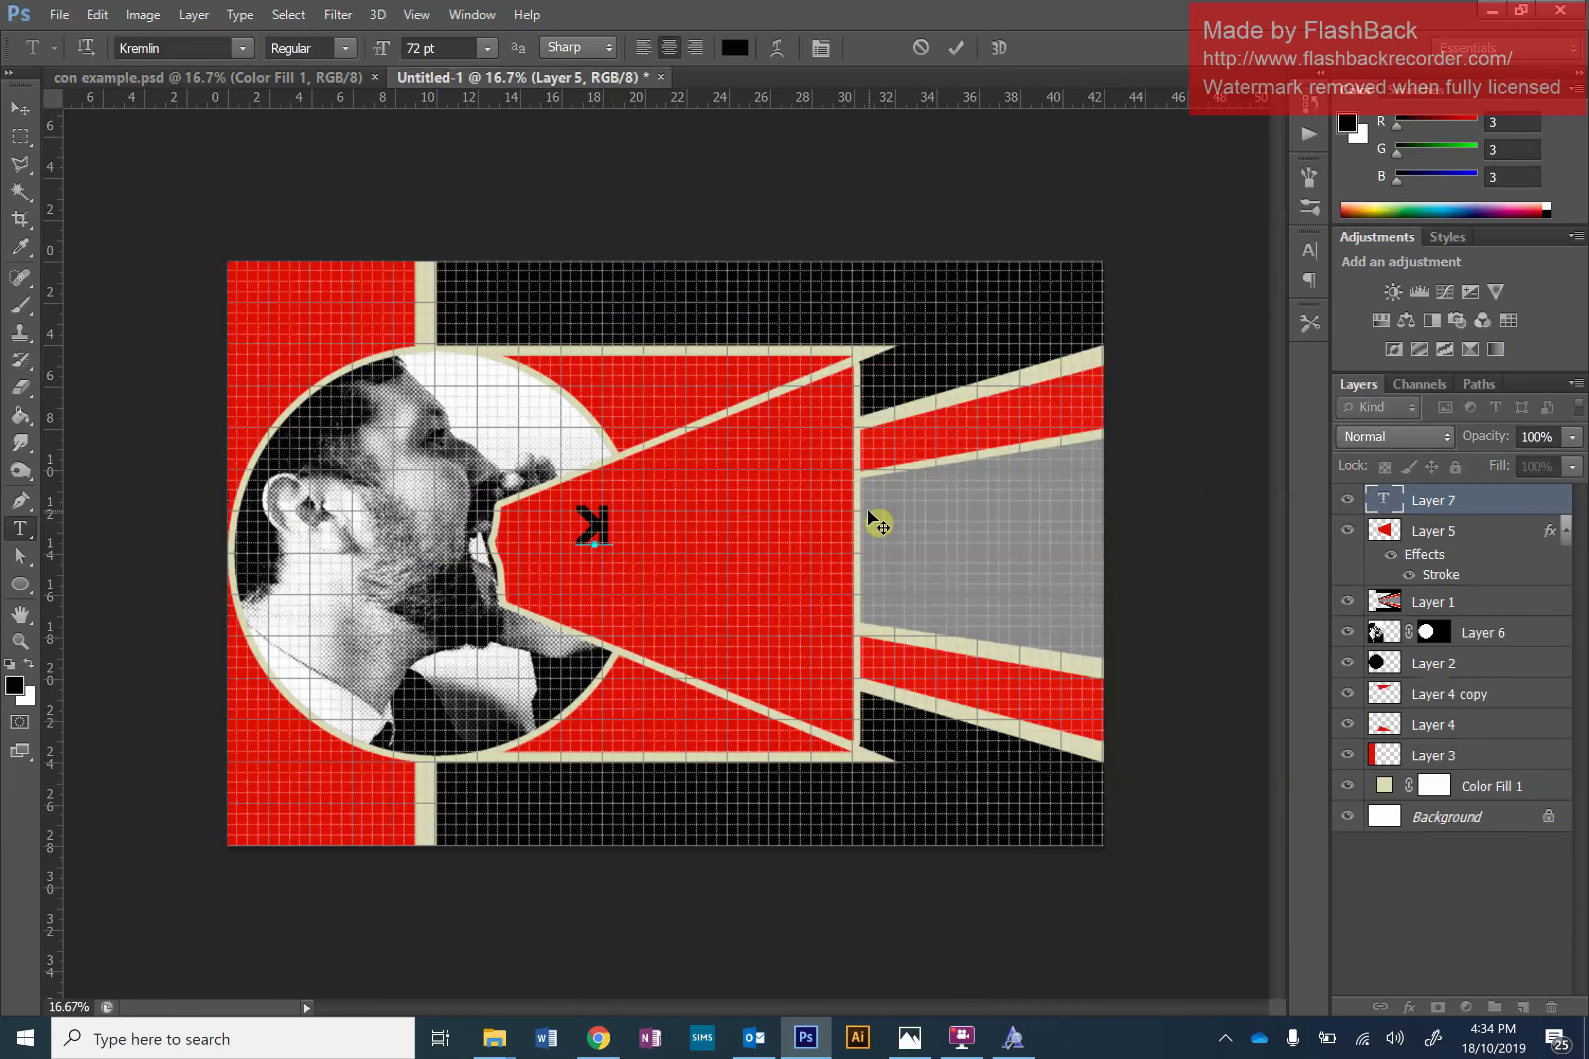
text(HN)
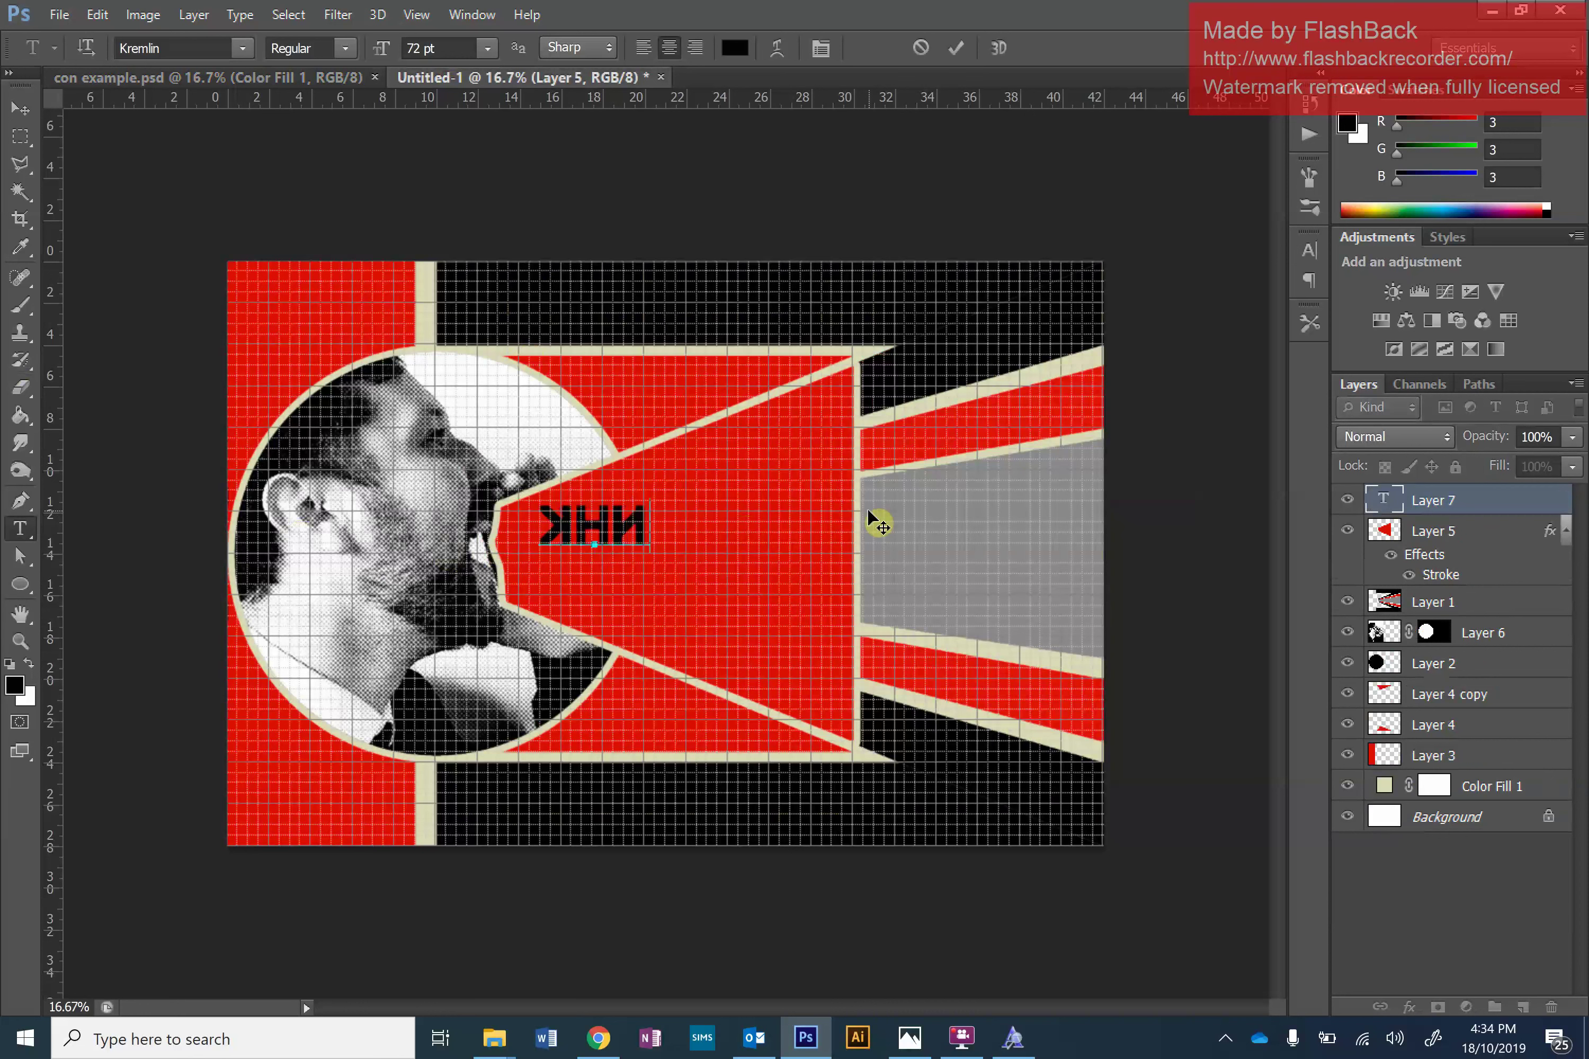
text(RNK)
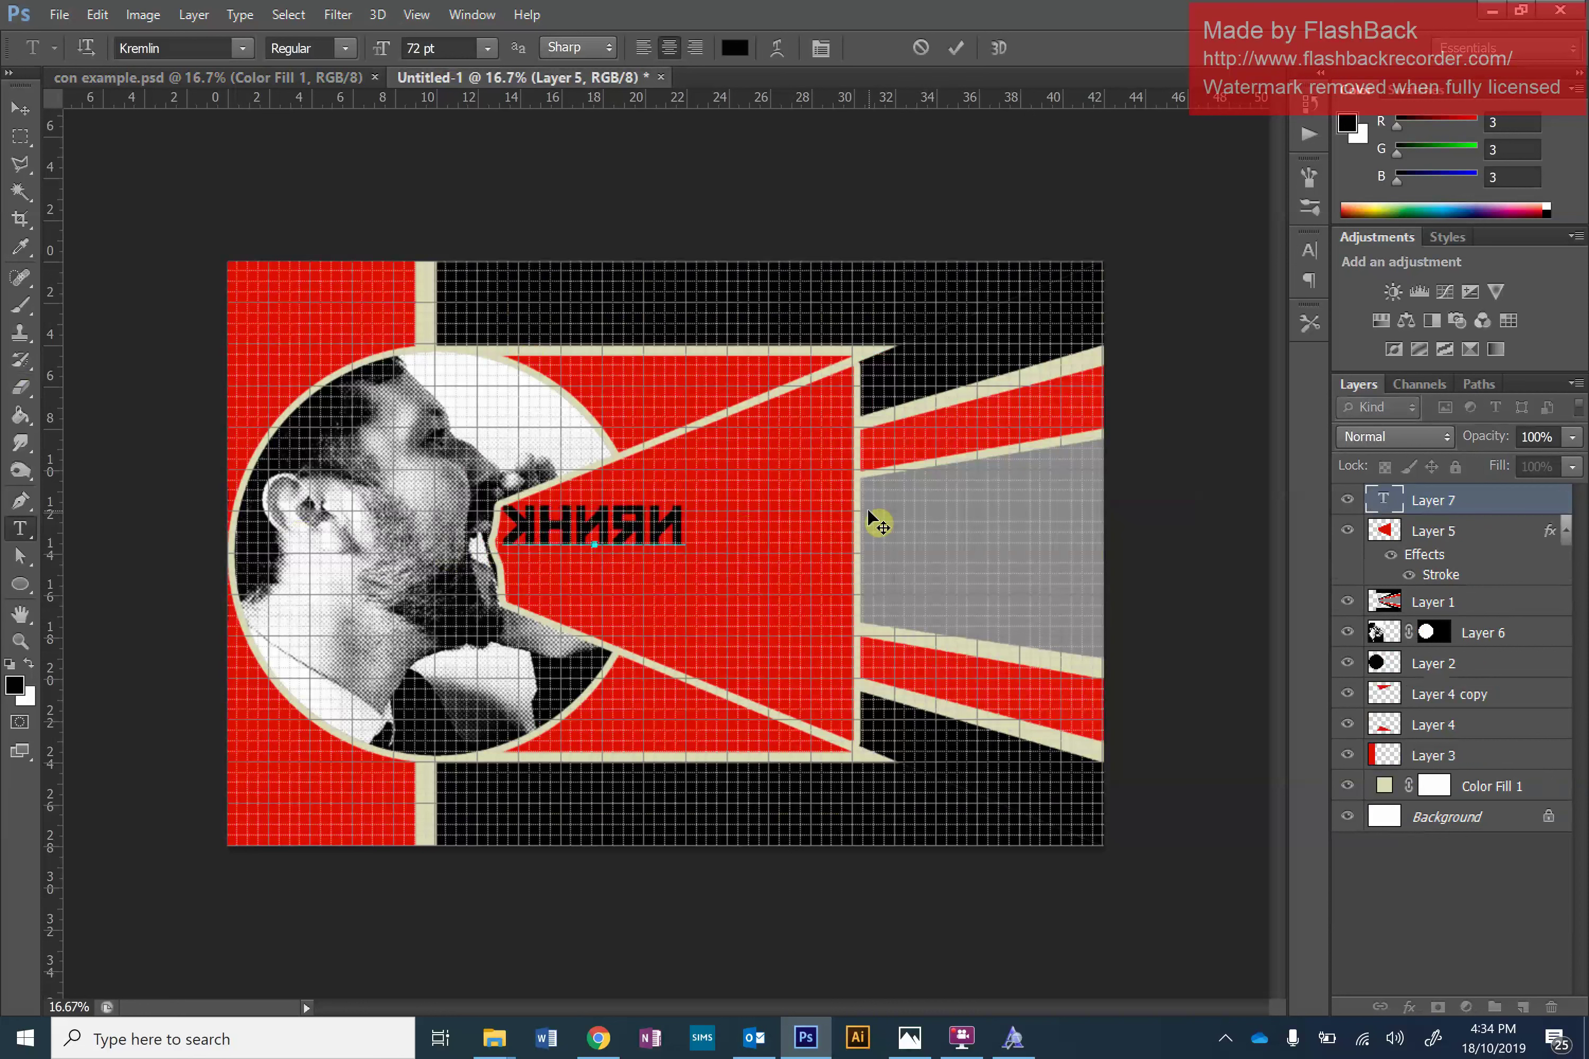
click(961, 54)
Scale the "khnrn" text proportionally to 171.22% and centre it within the red megaphone triangle.
click(20, 109)
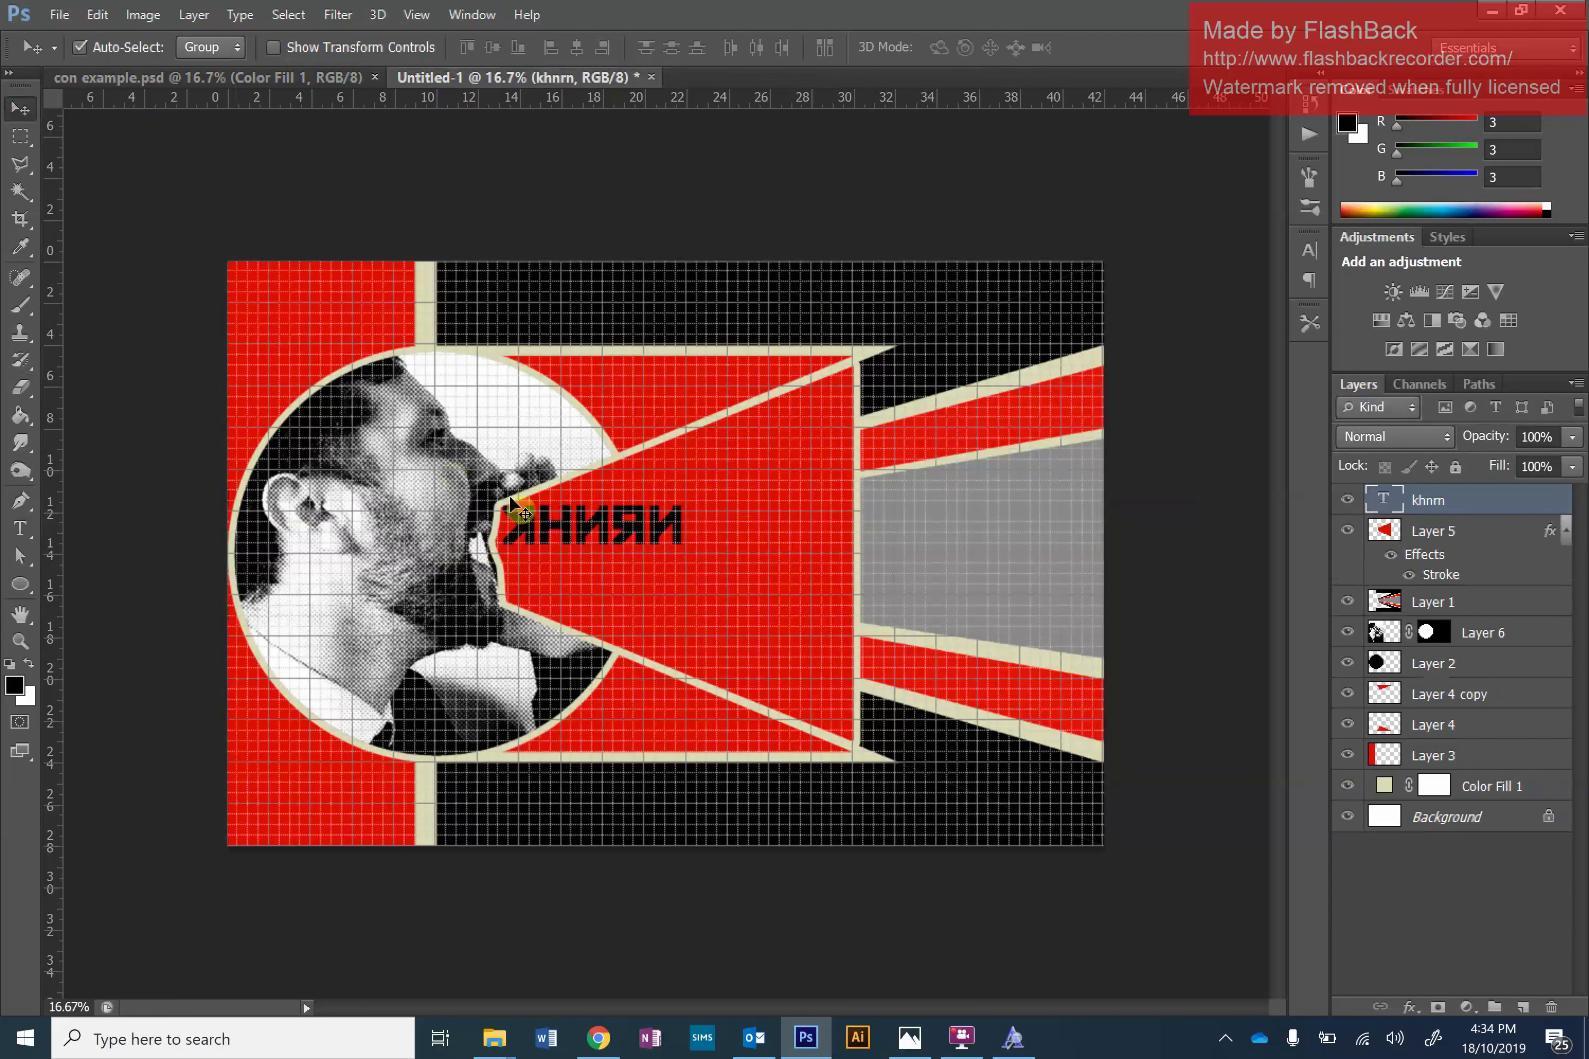
drag(569, 530, 604, 554)
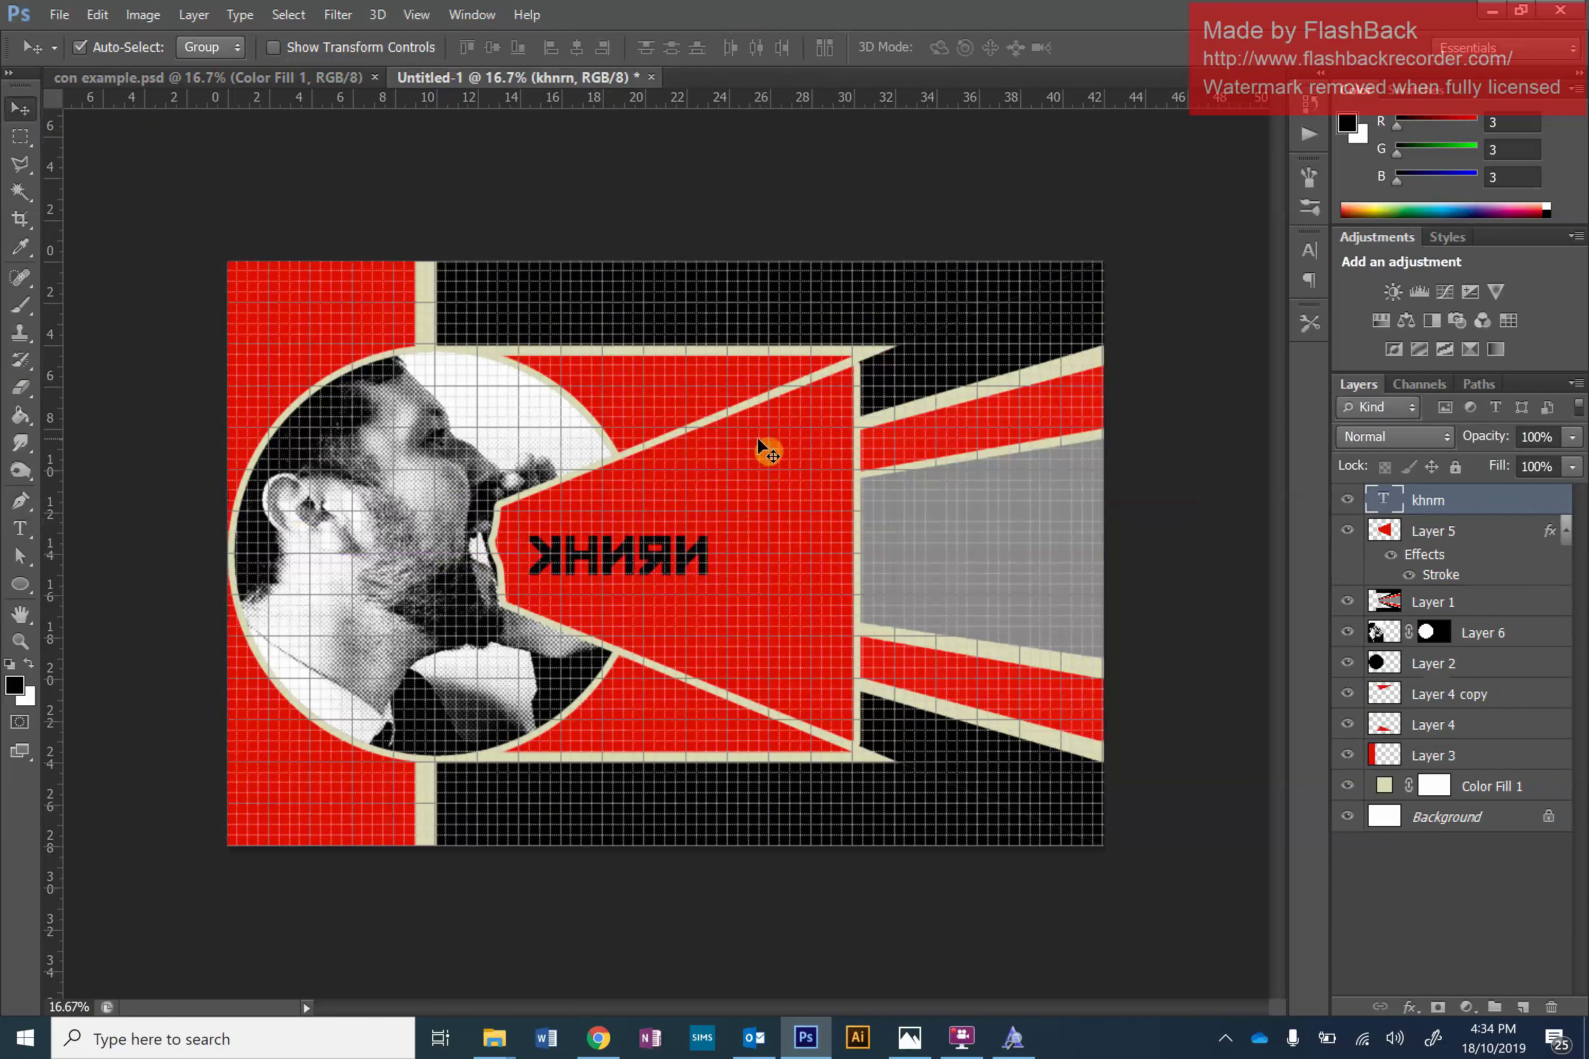
key(ctrl+t)
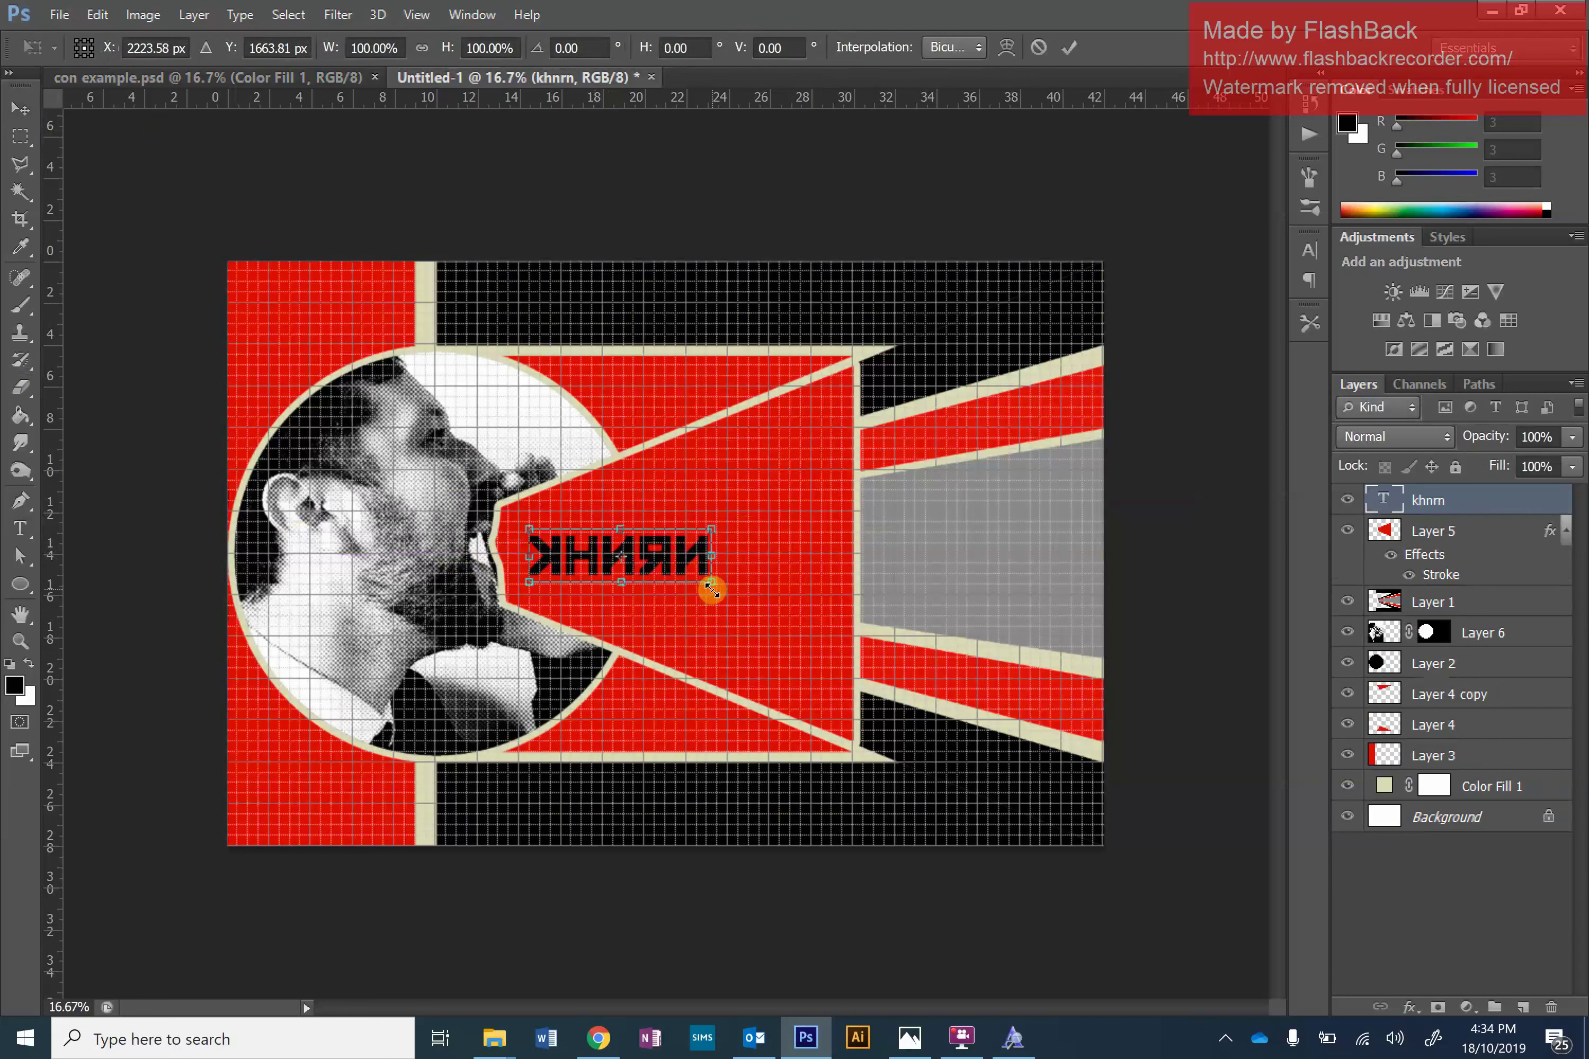
drag(711, 589, 841, 647)
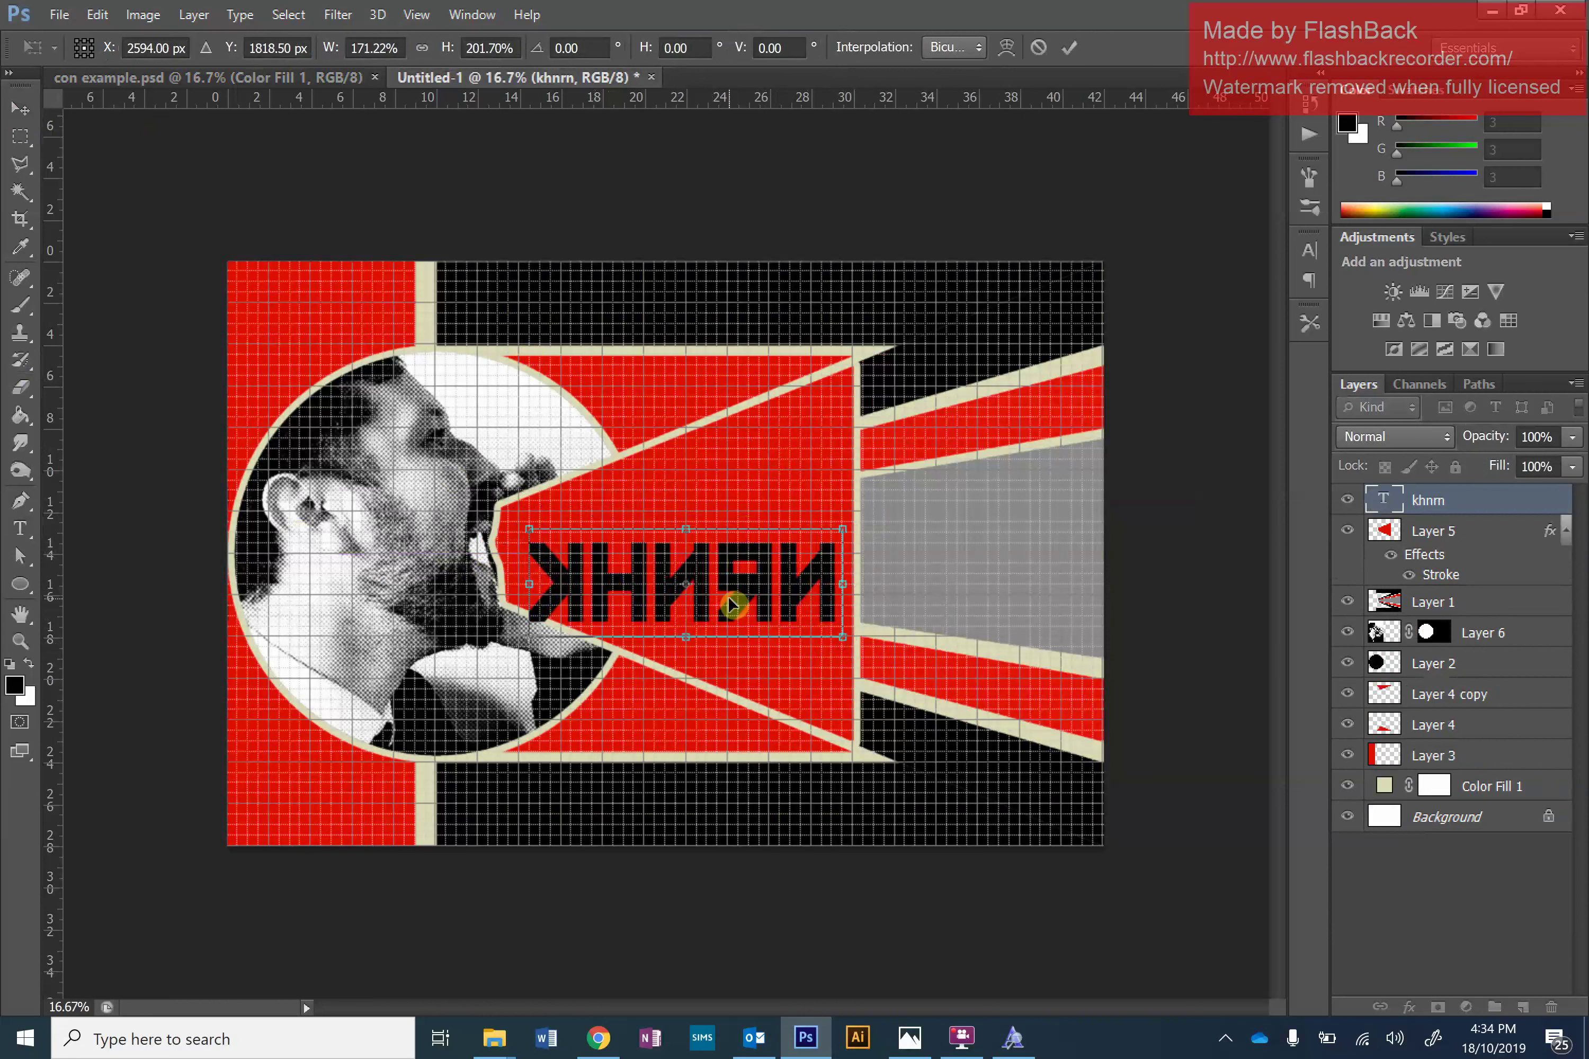
drag(727, 599, 728, 574)
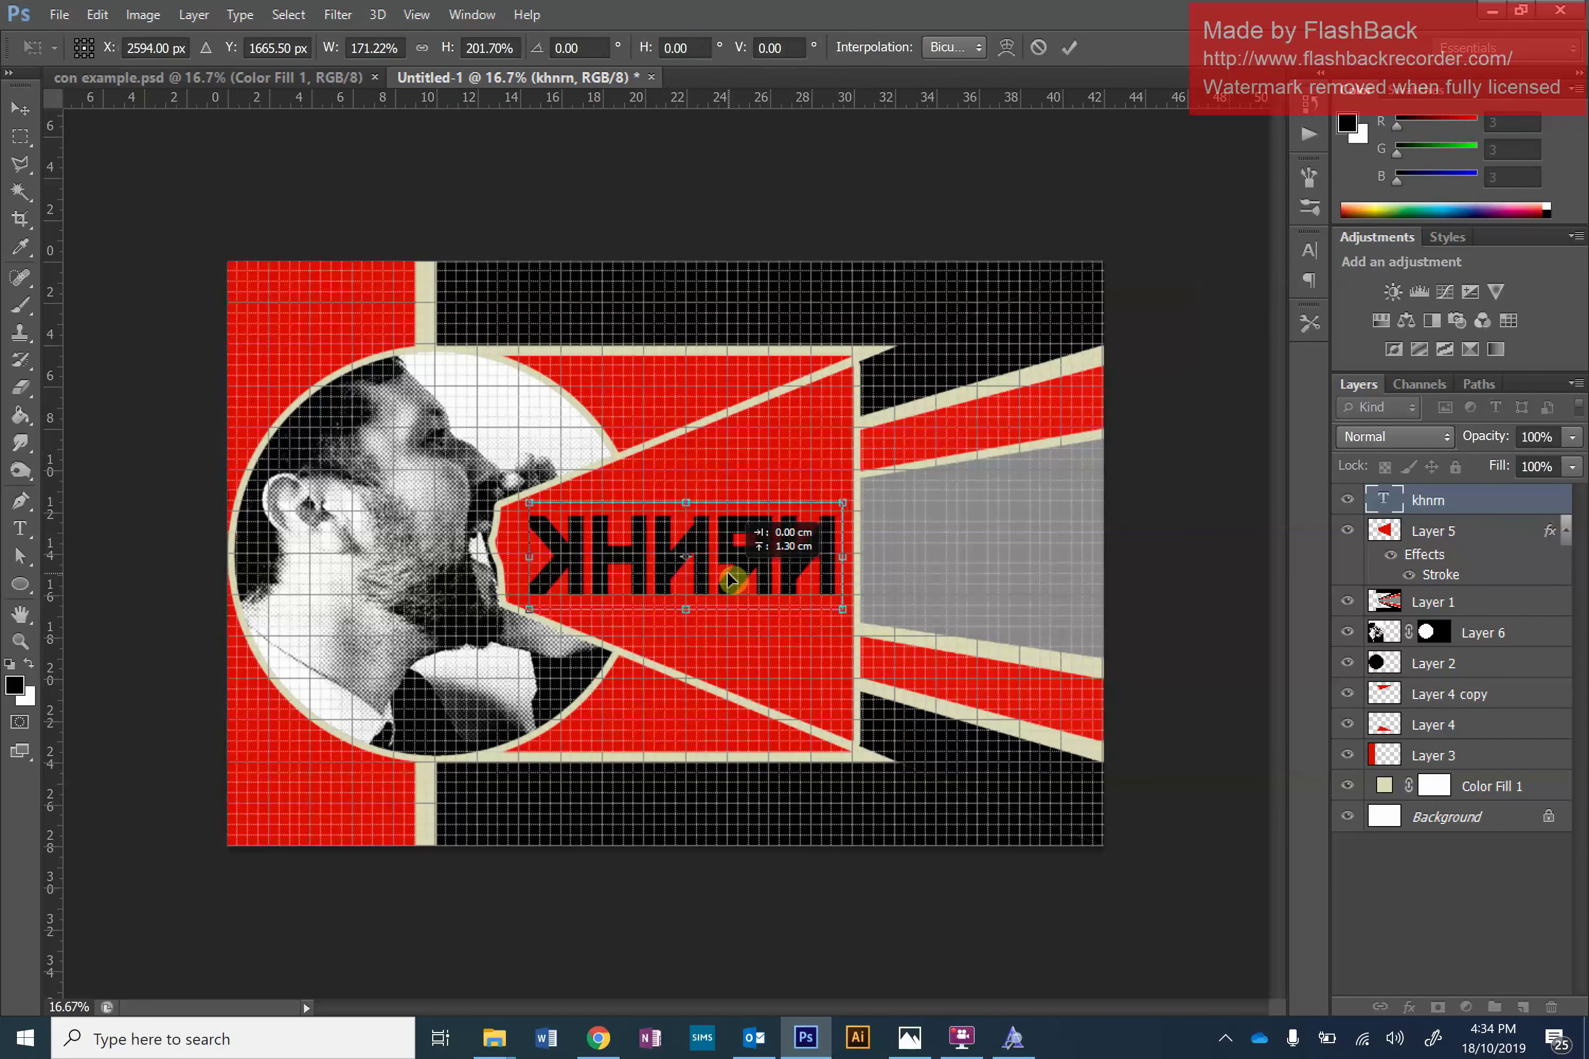
click(423, 52)
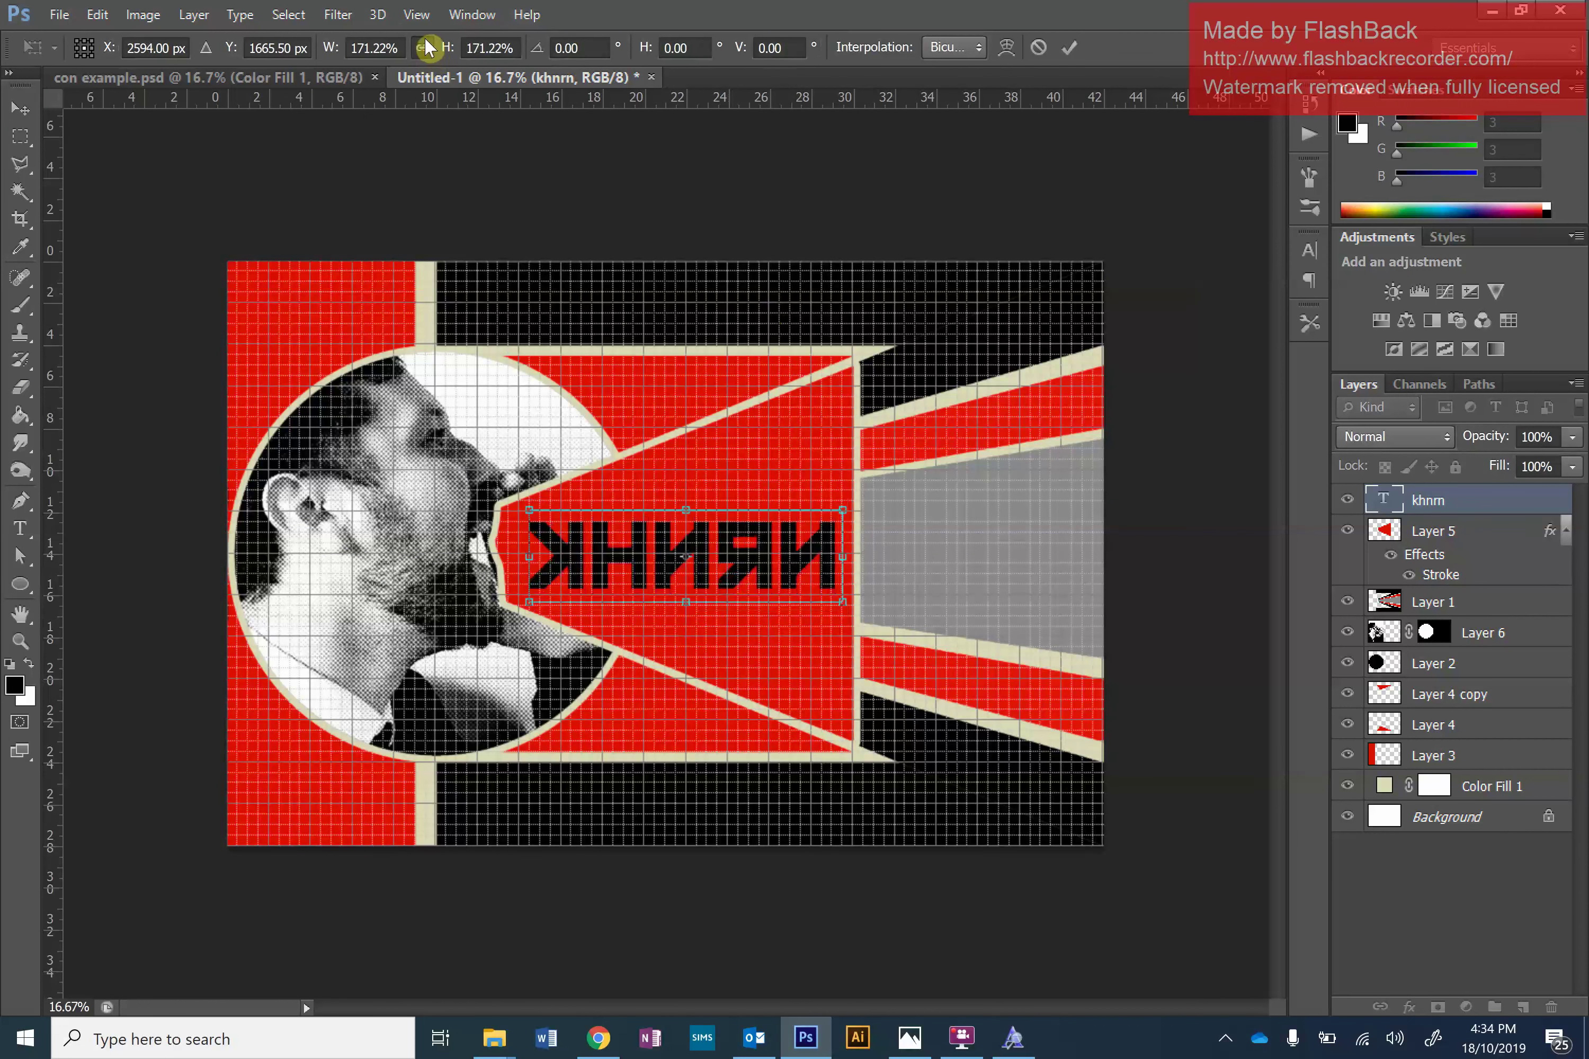
drag(767, 584, 759, 581)
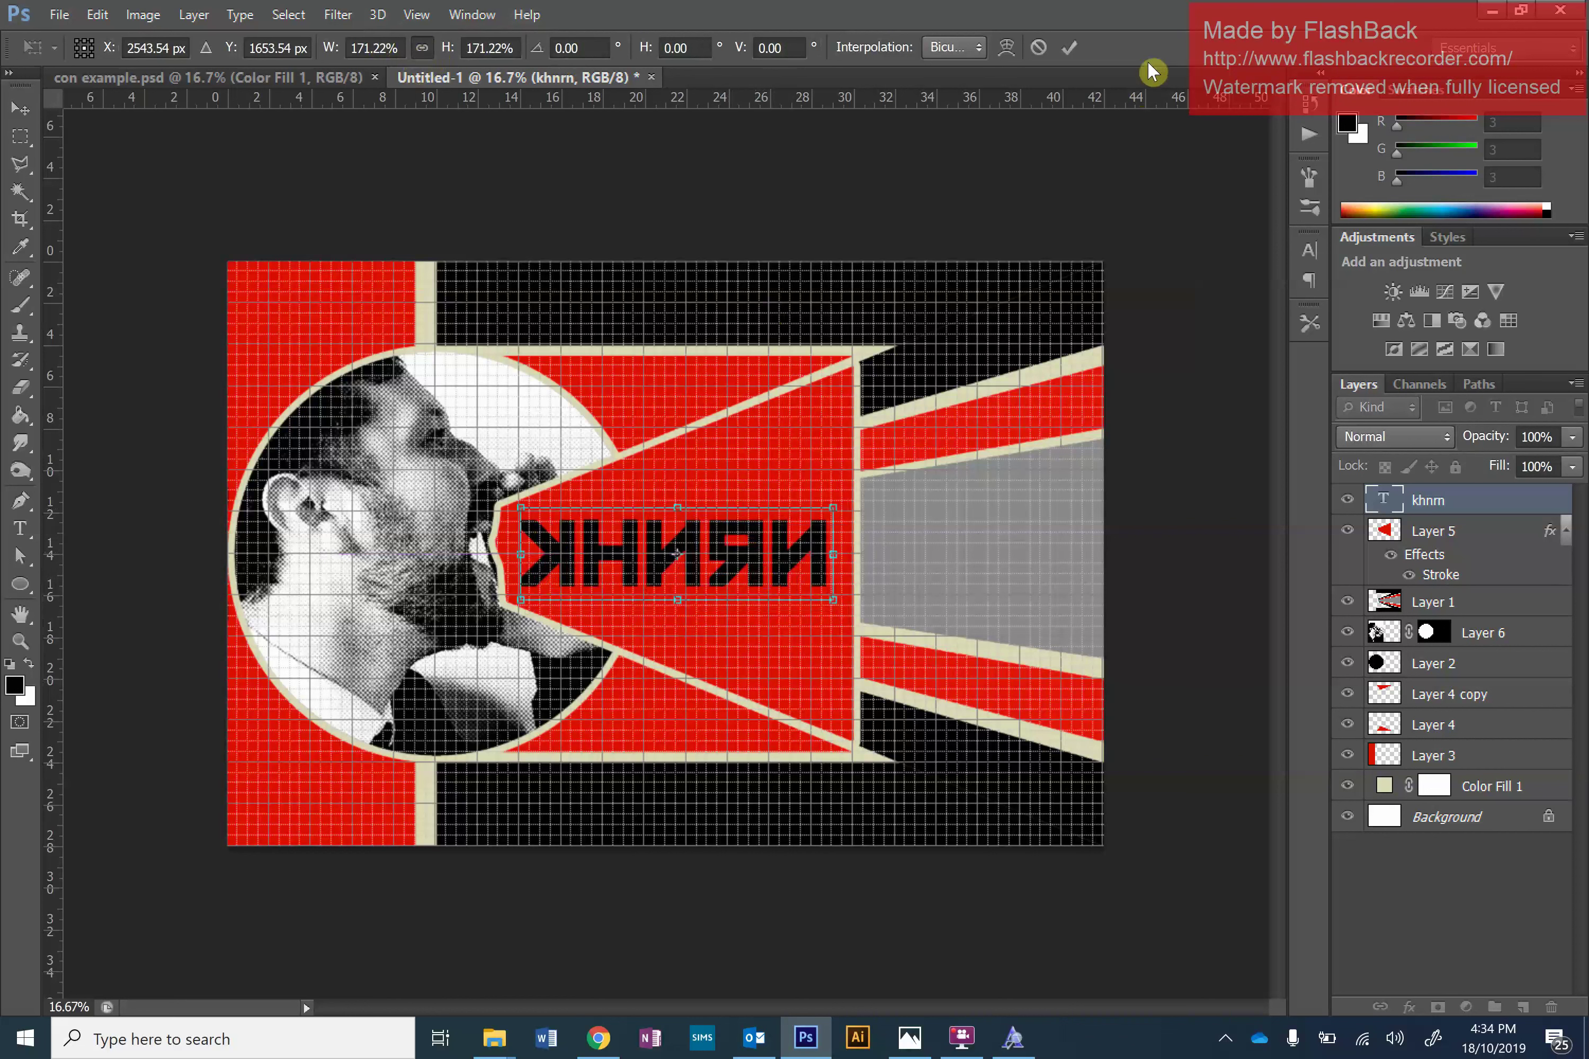
click(1070, 48)
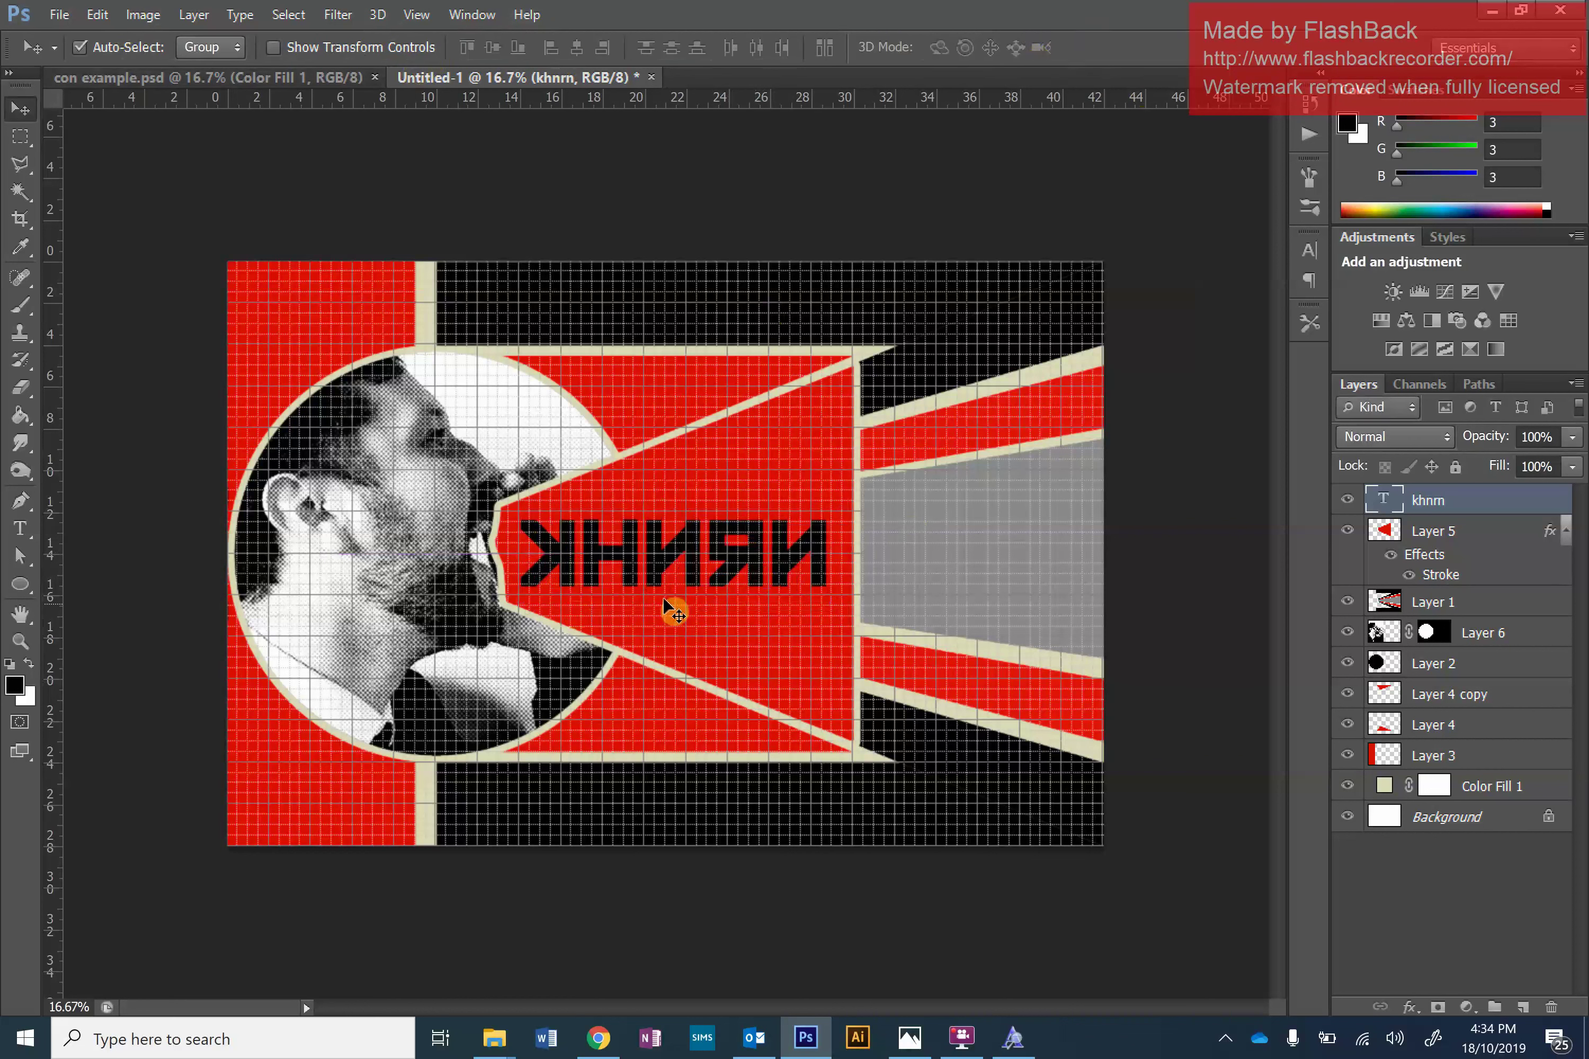
Rasterize the "khnrn" type layer and apply a Perspective transform that flares the lettering to match the megaphone's widening shape.
right_click(1451, 501)
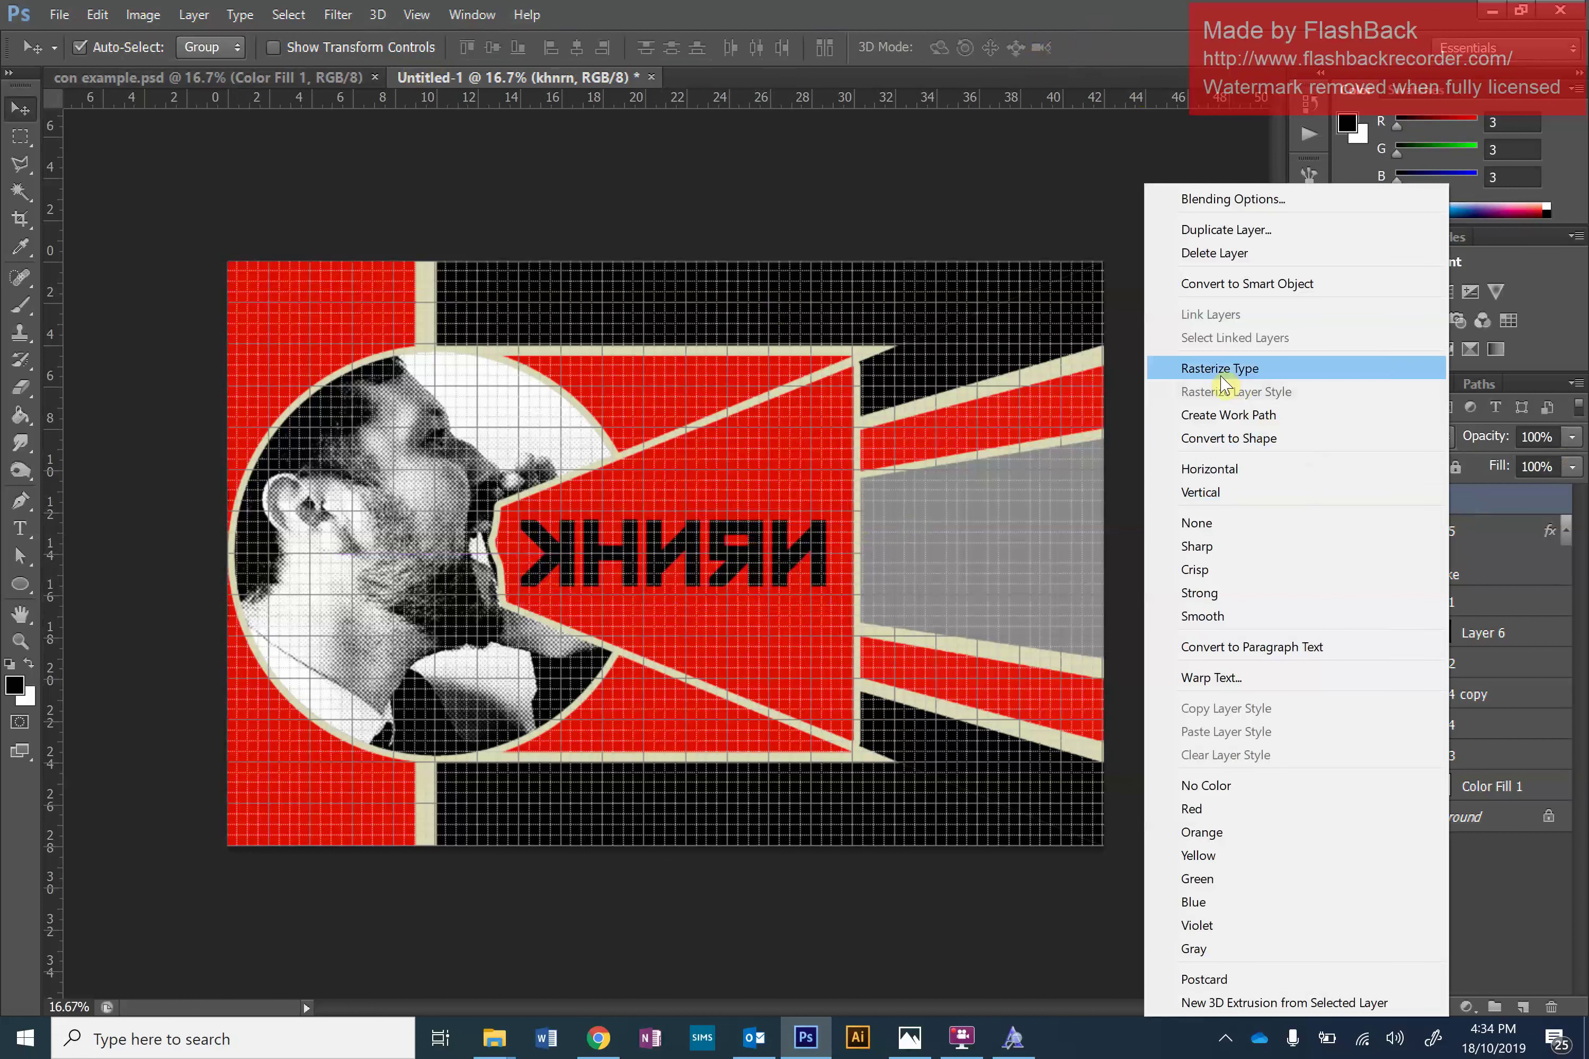
click(1249, 374)
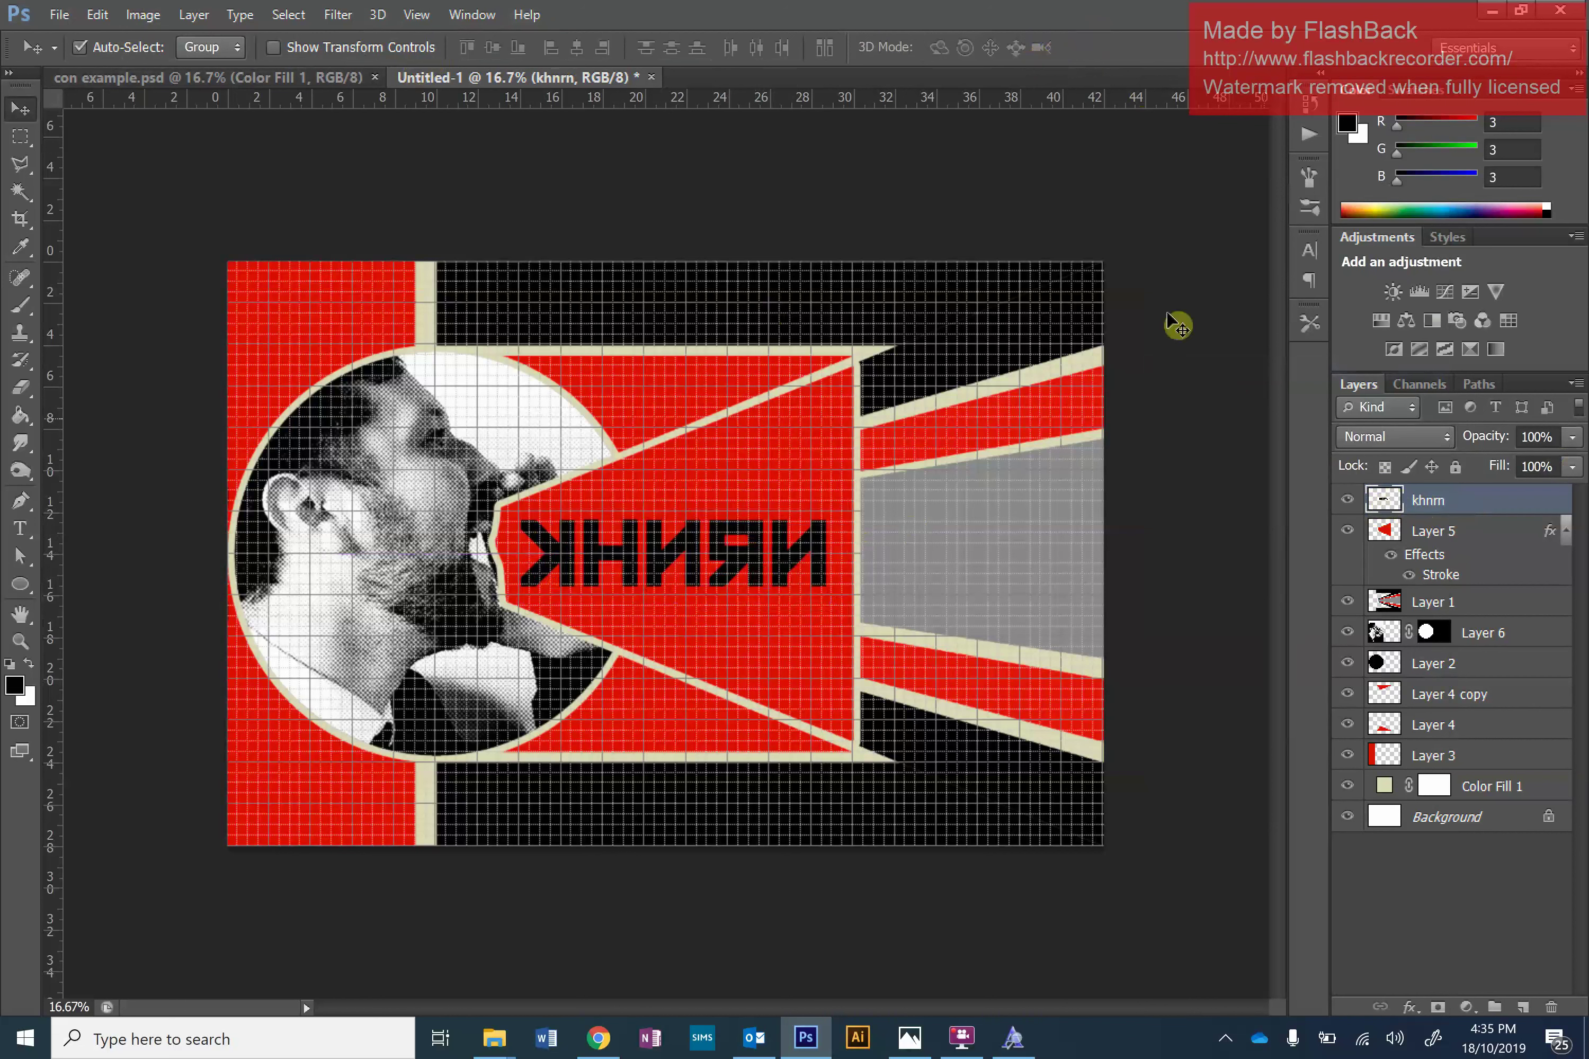
click(142, 15)
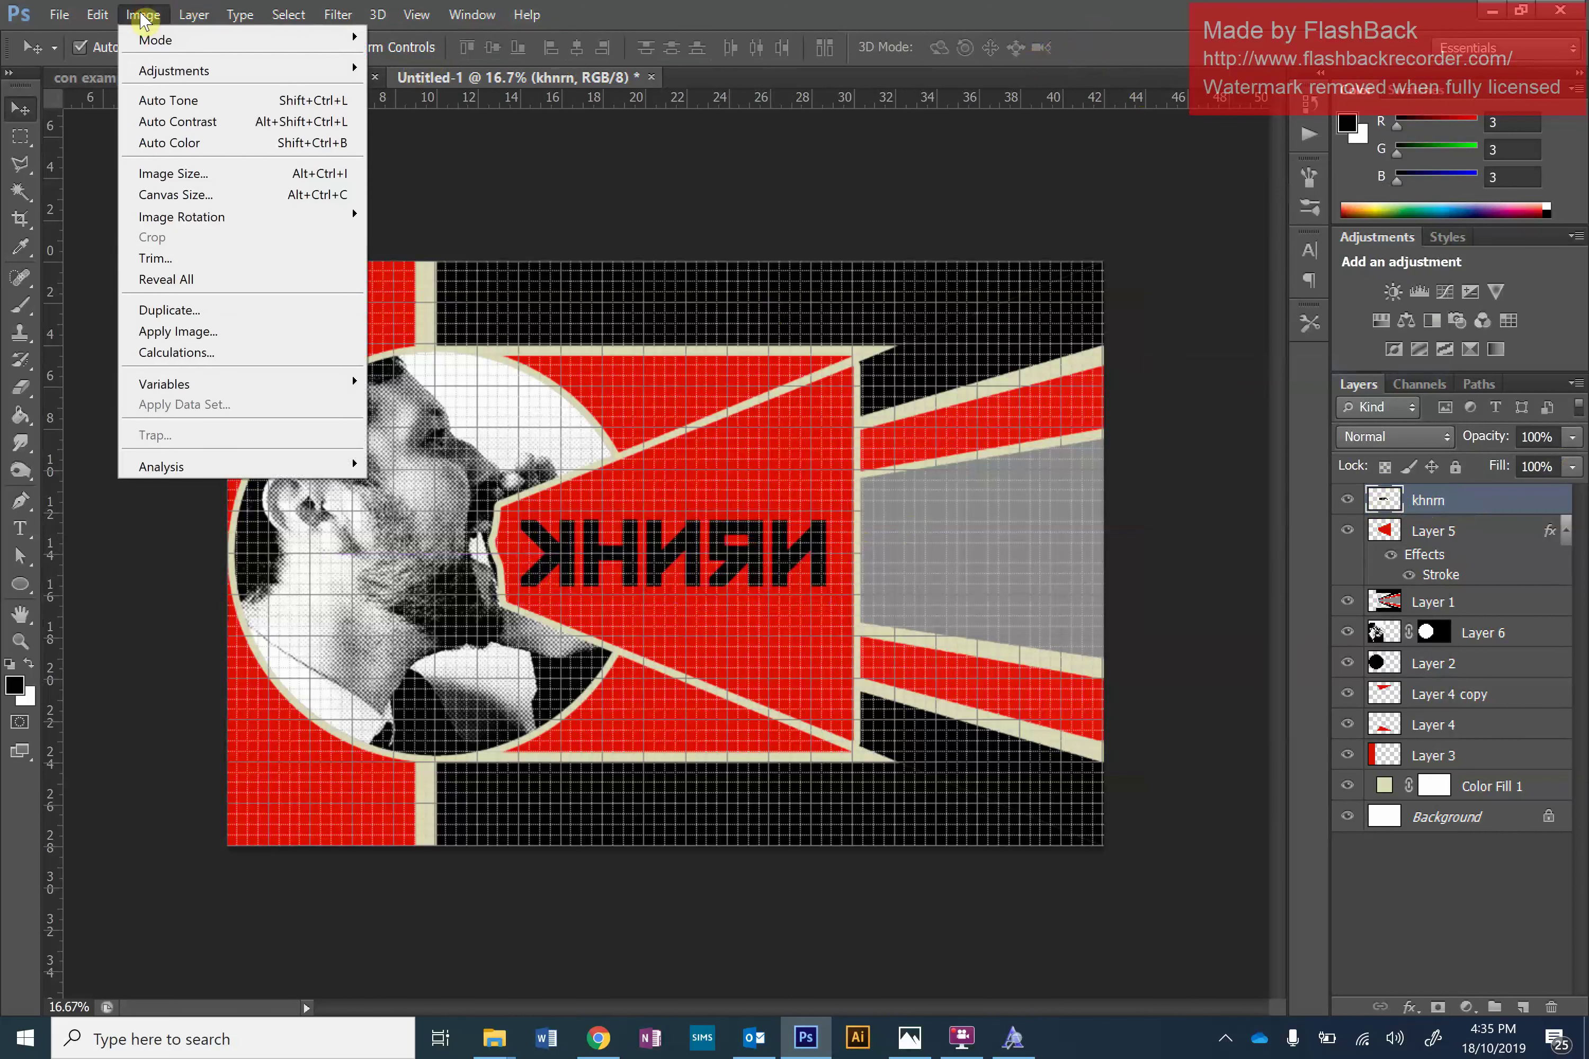
mouse_move(99, 16)
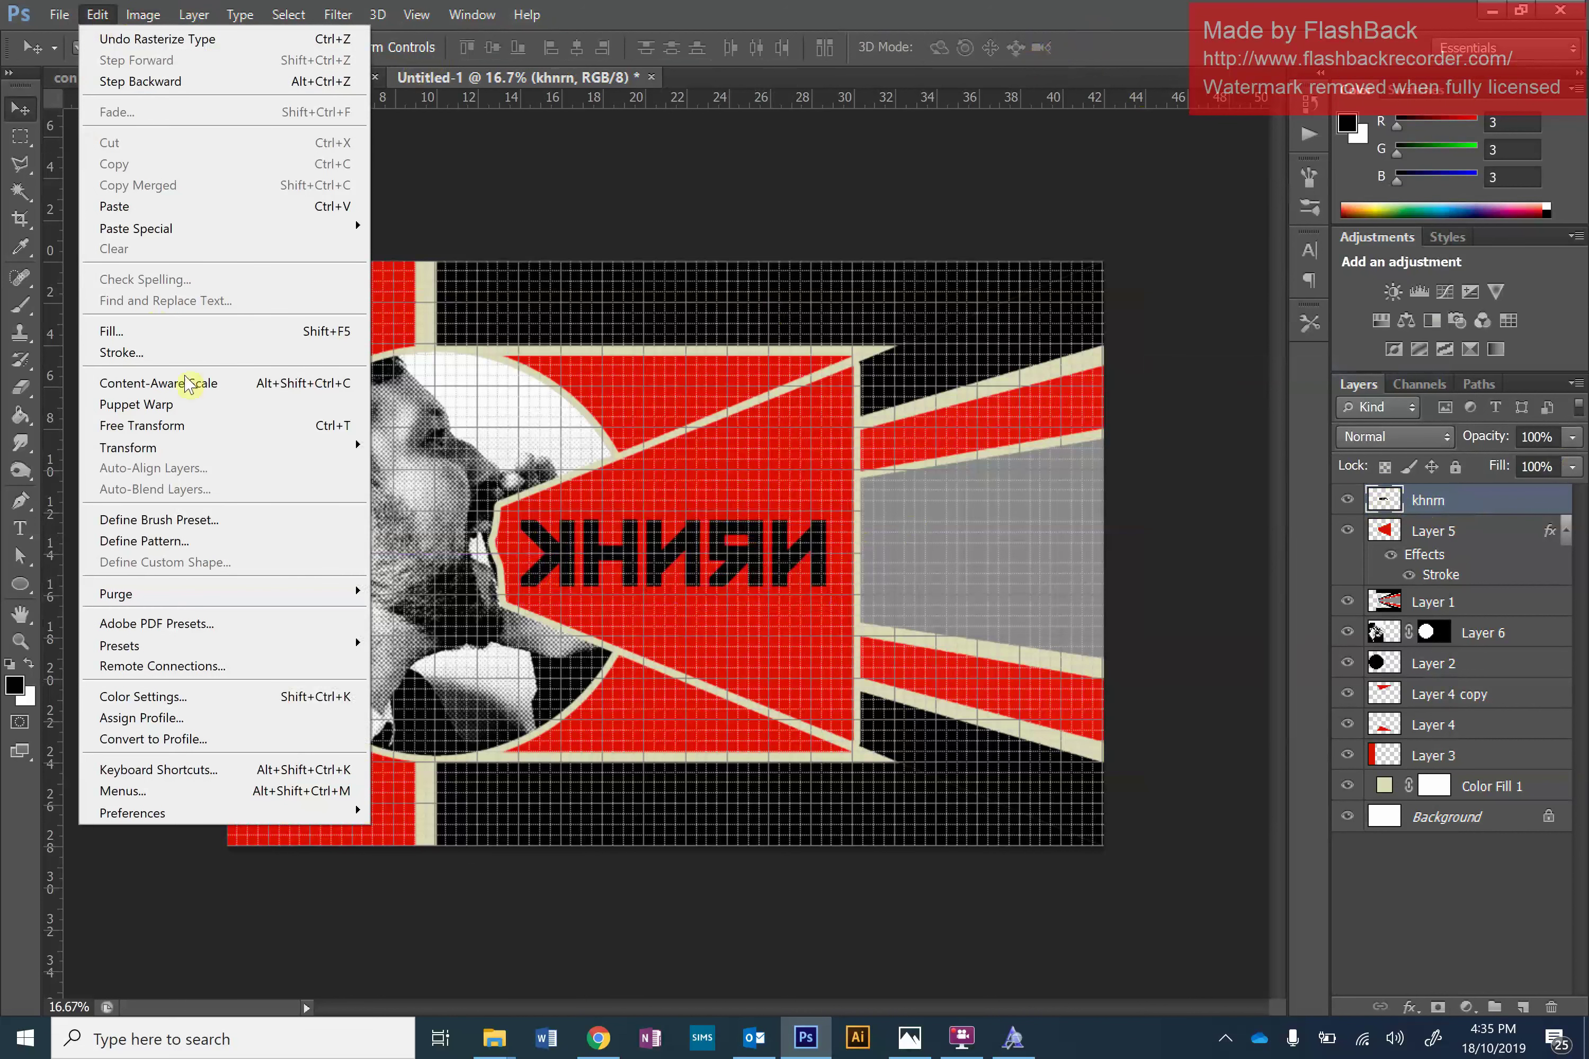
mouse_move(262, 460)
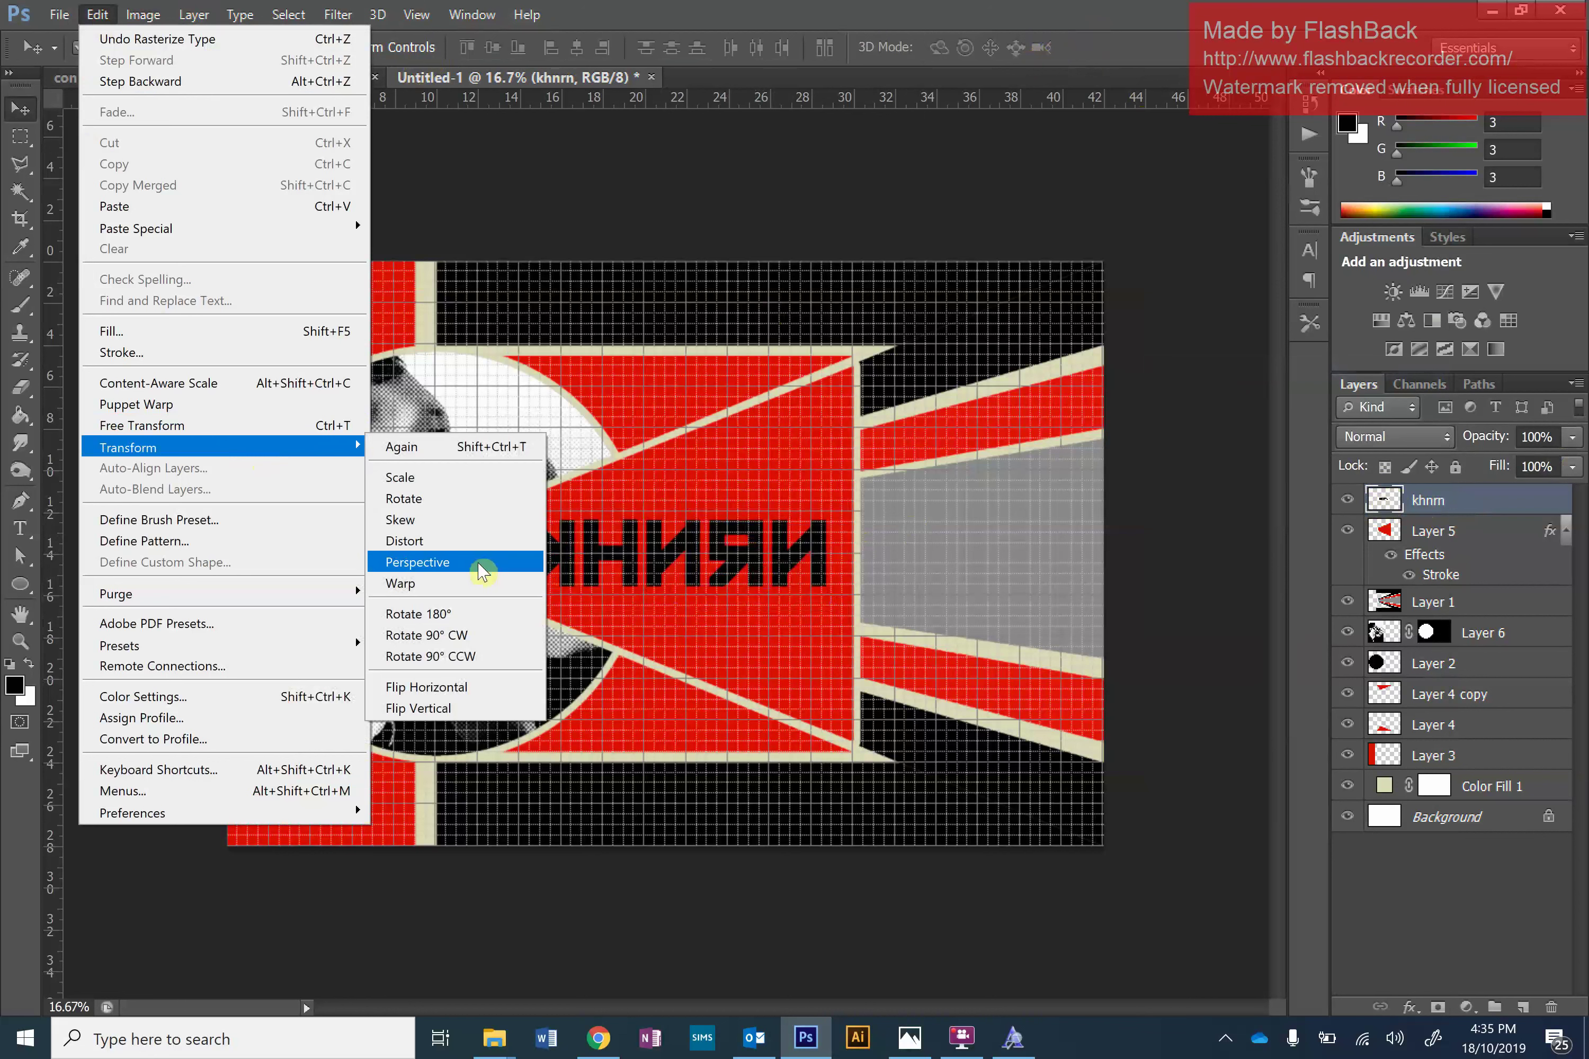
click(459, 566)
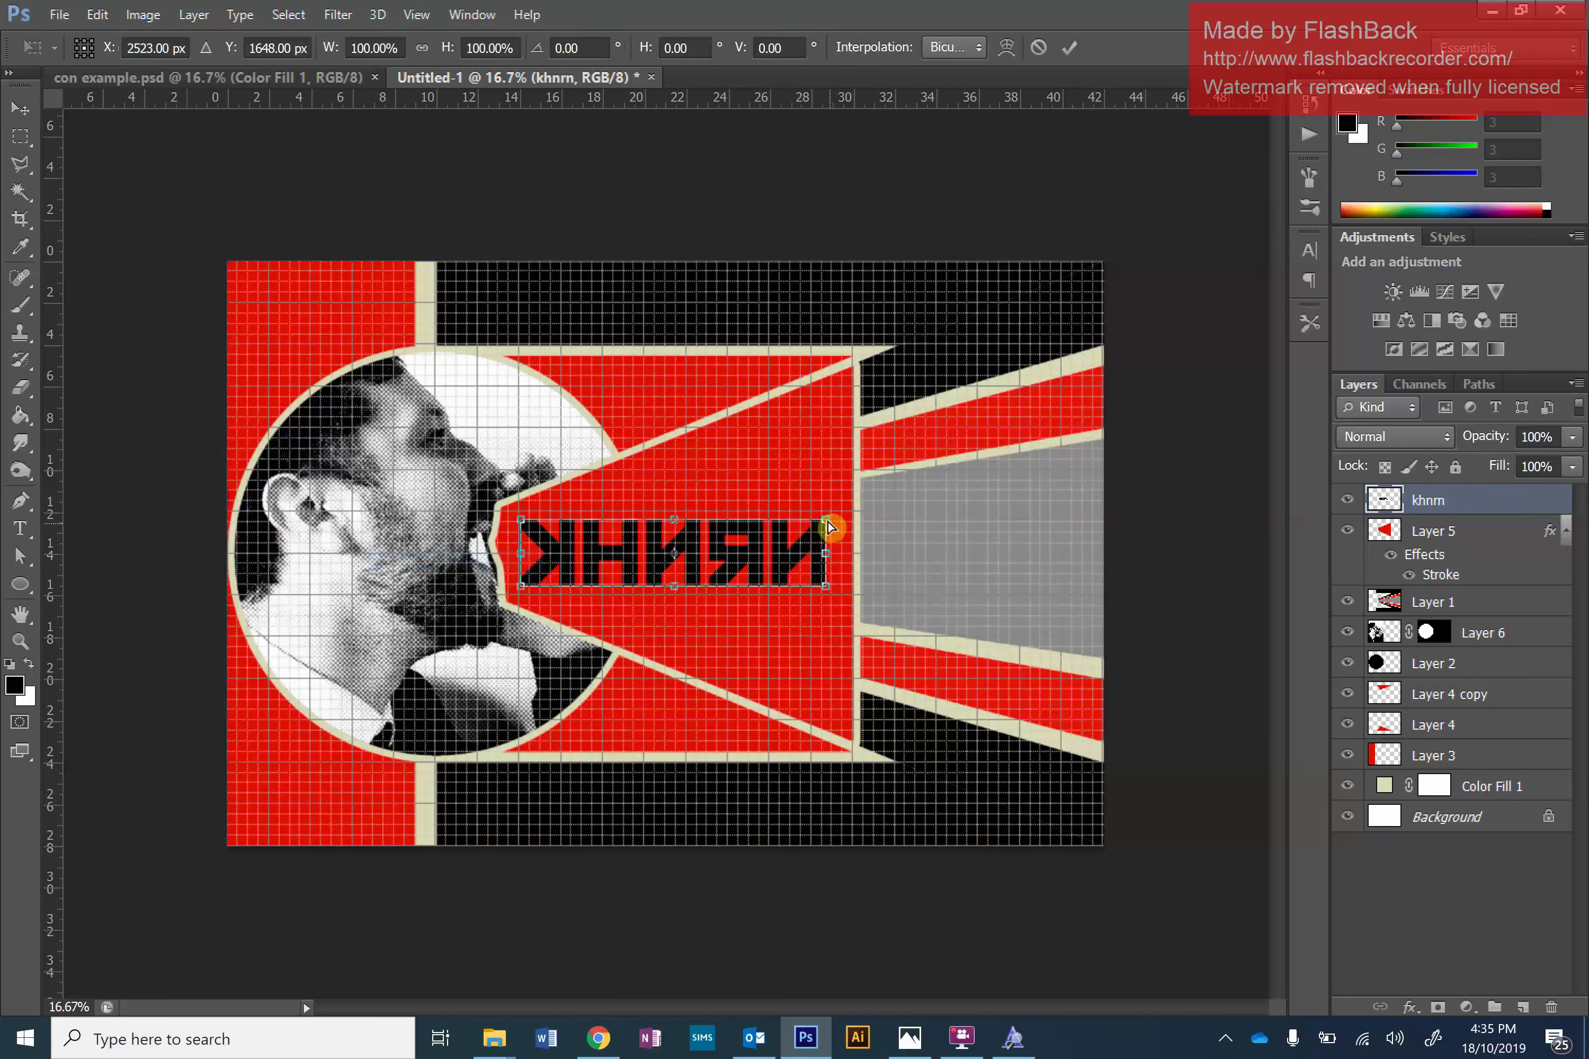
drag(829, 529, 827, 410)
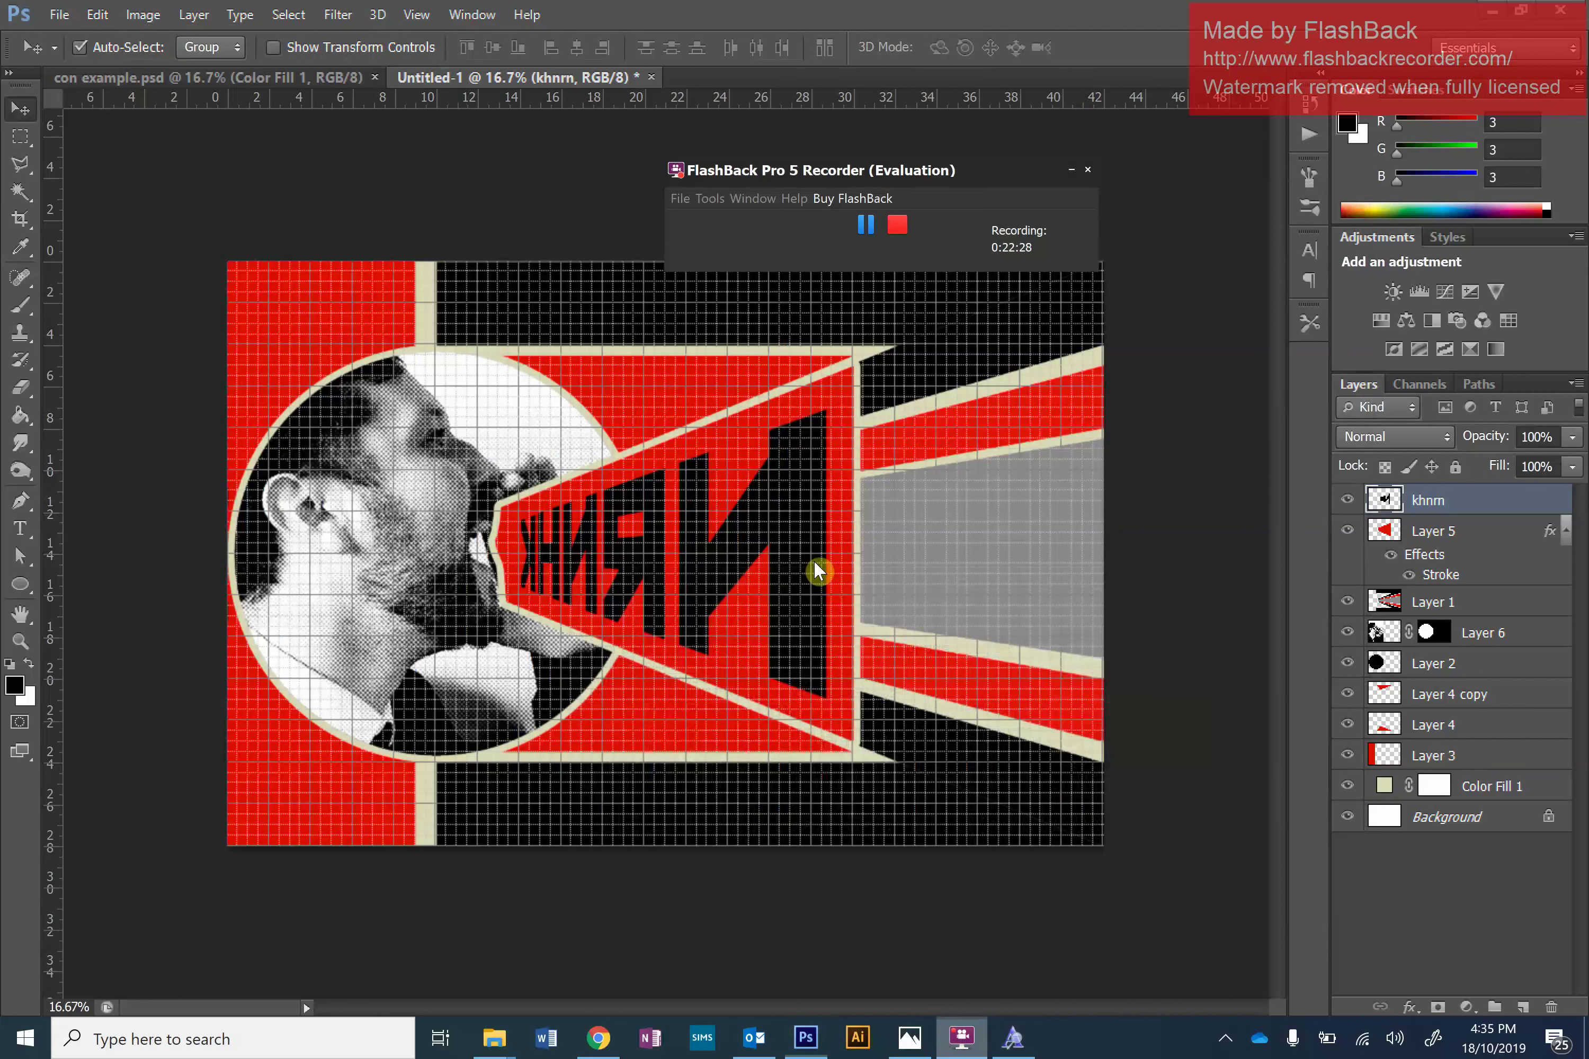
click(856, 231)
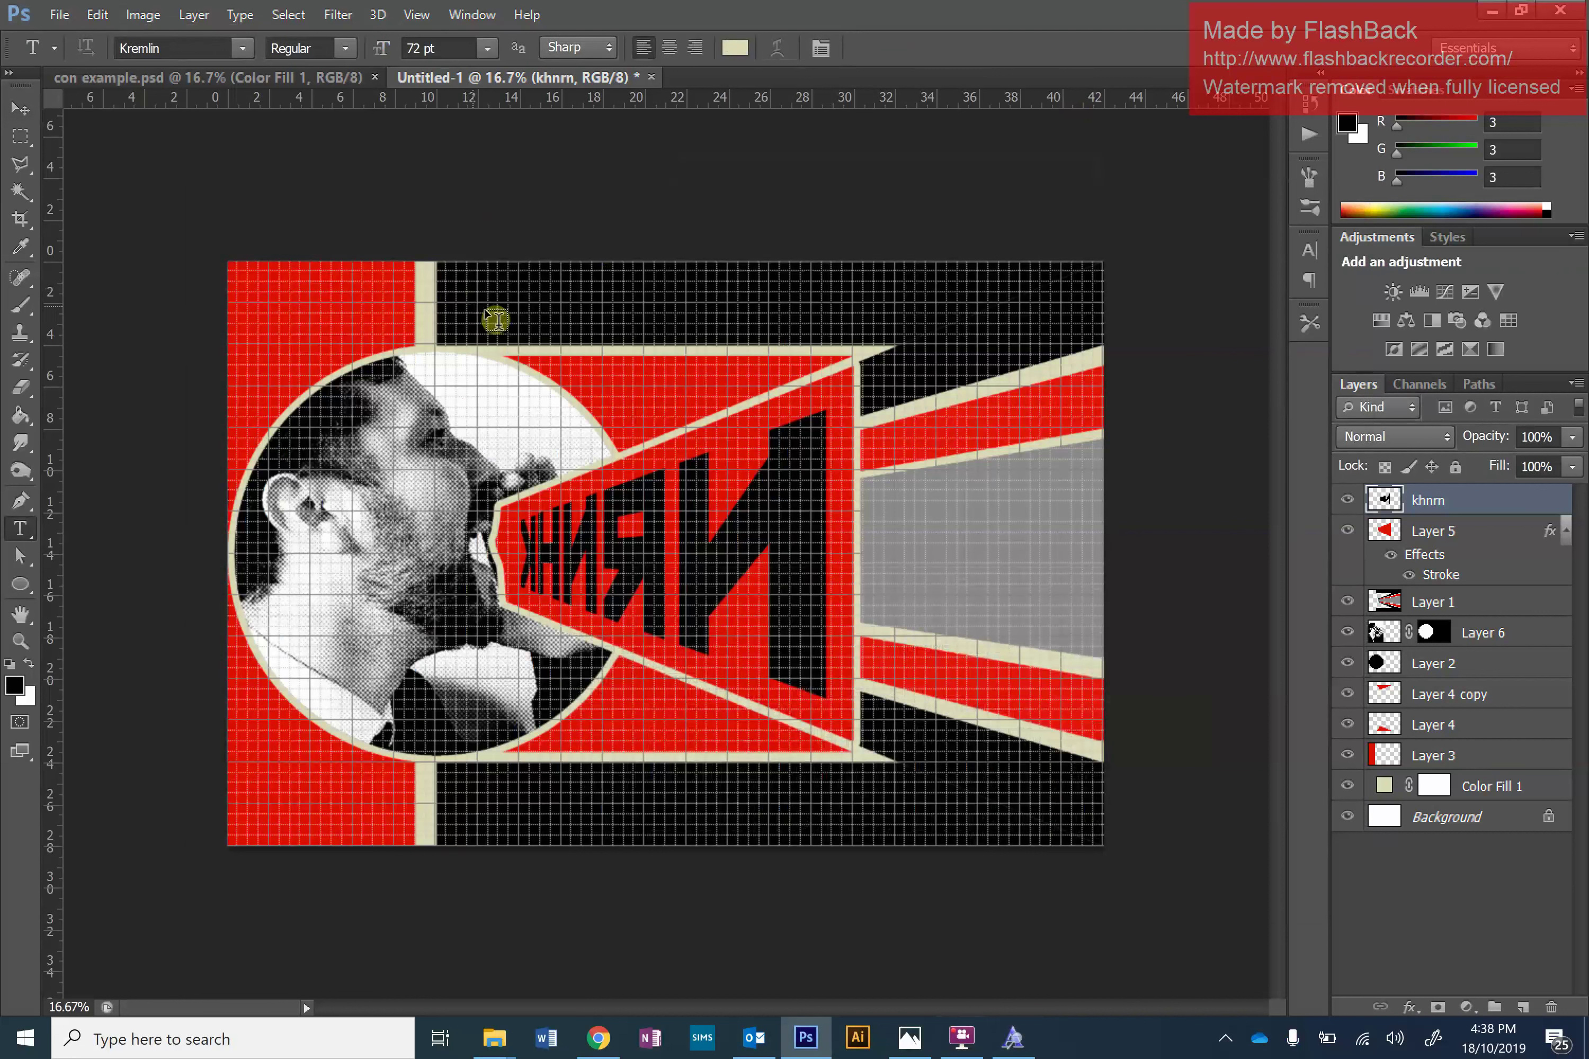
Add the text "constructivism" in beige 72 pt Kremlin within the black band above the megaphone.
click(456, 300)
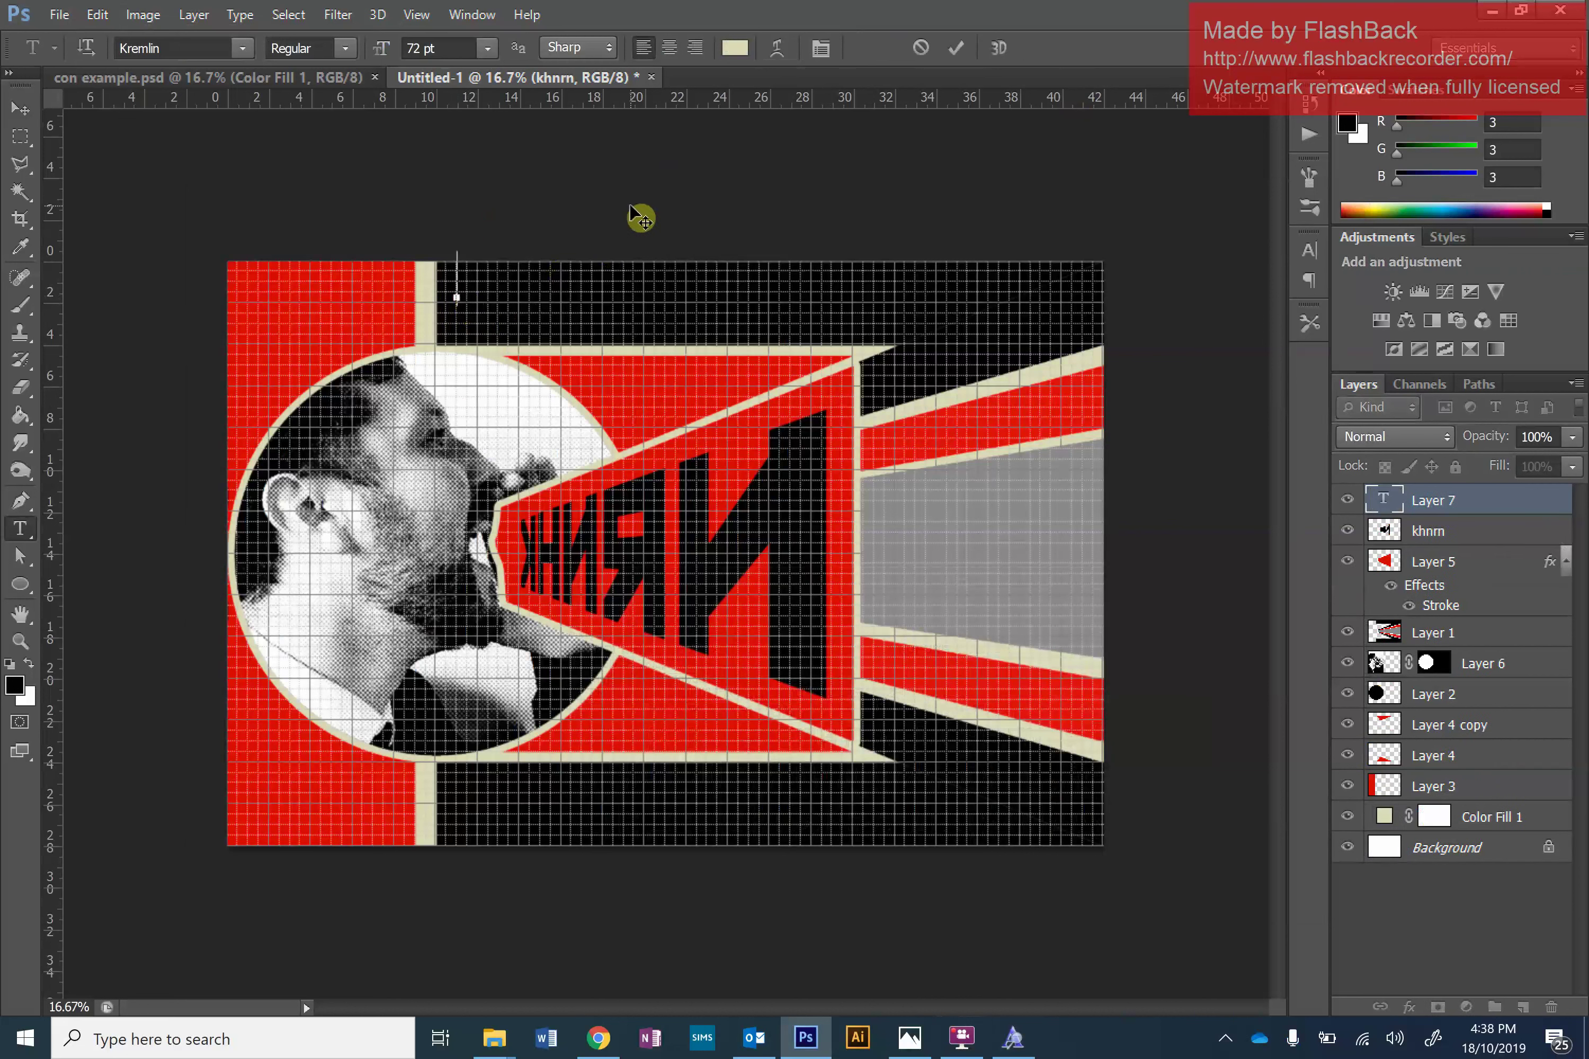
text(cons)
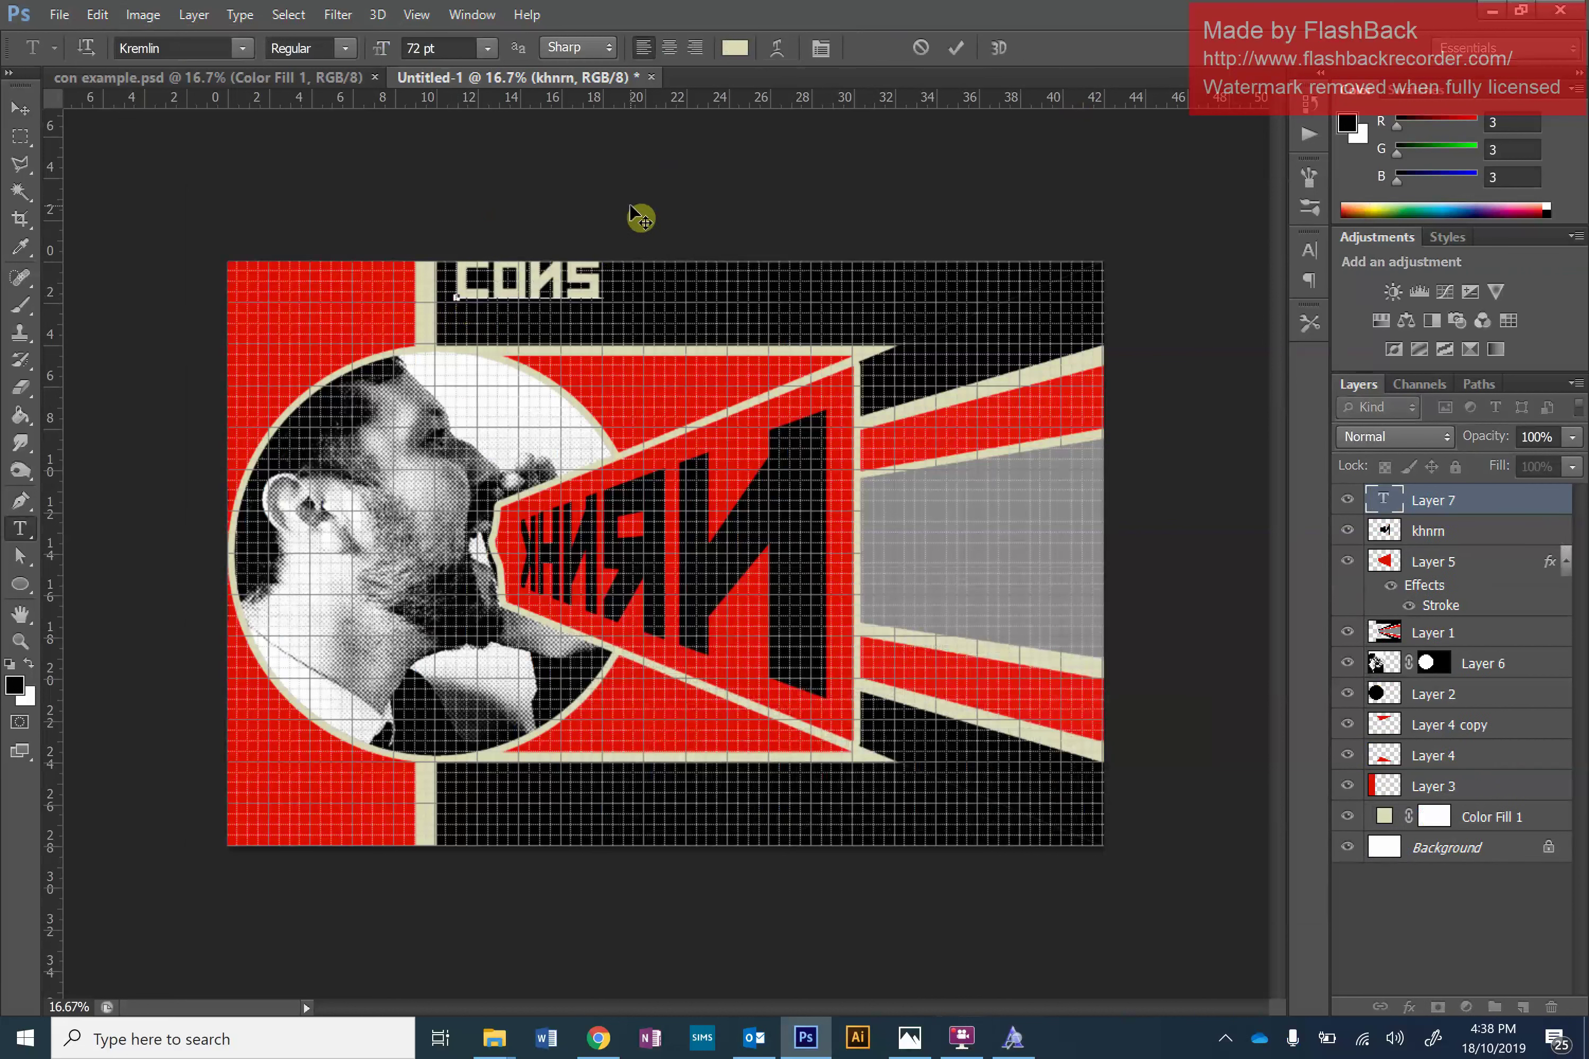
text(tr)
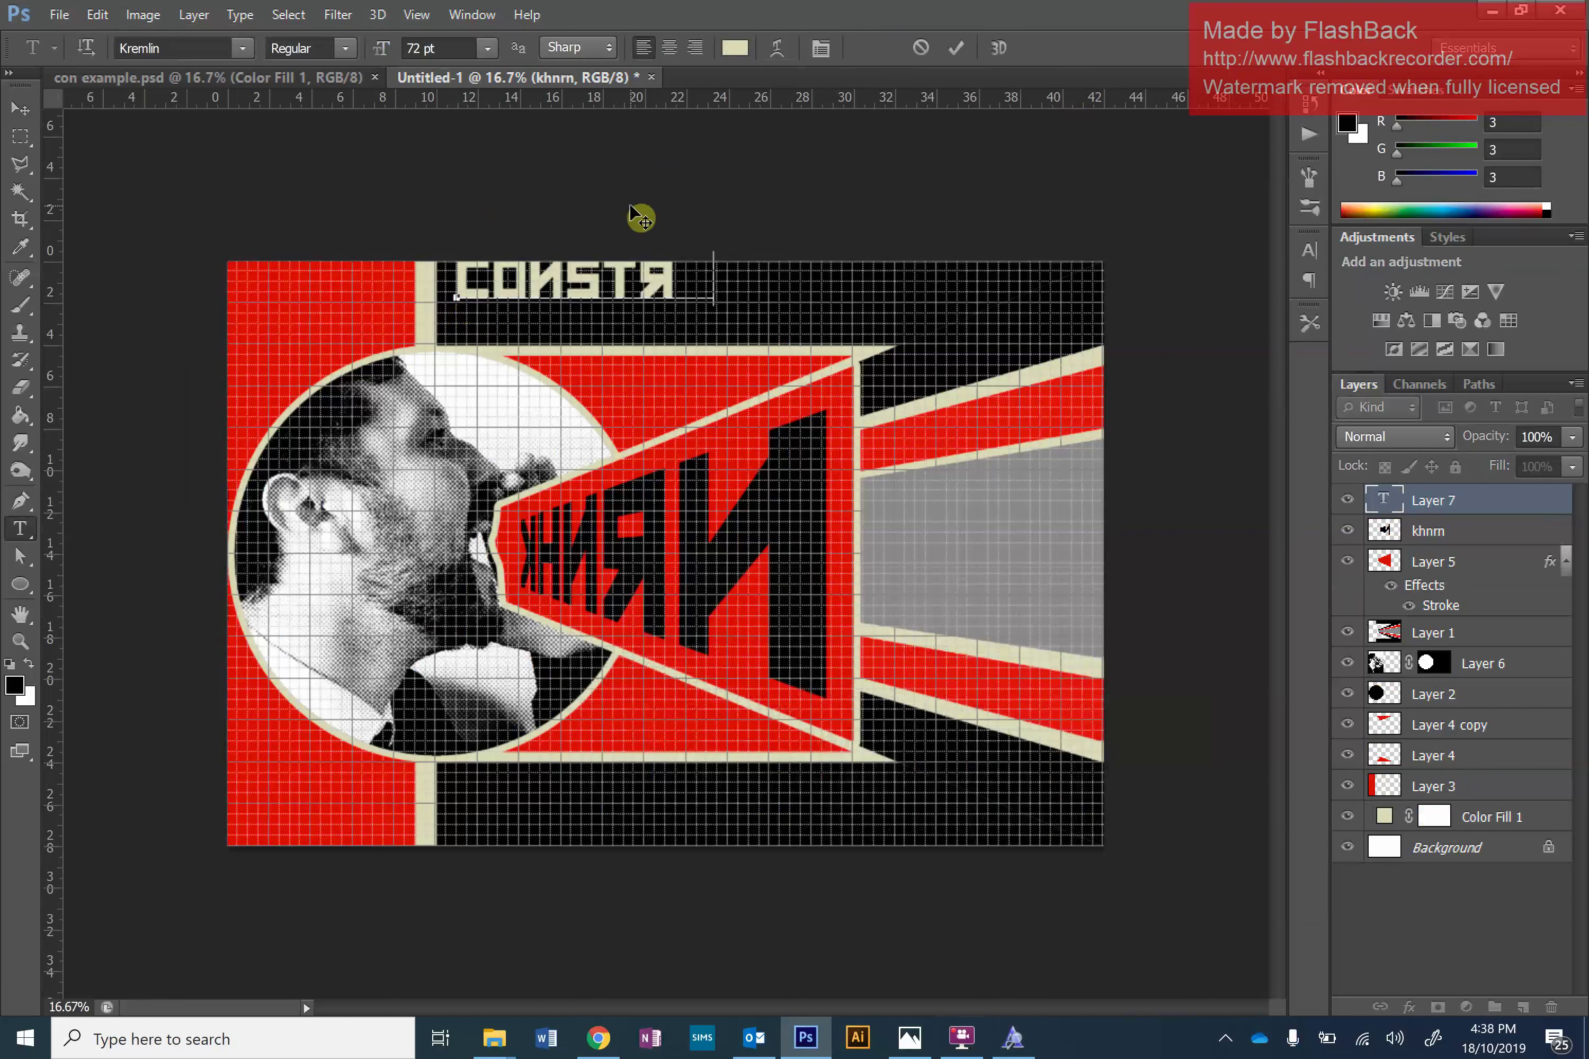
text(ucti)
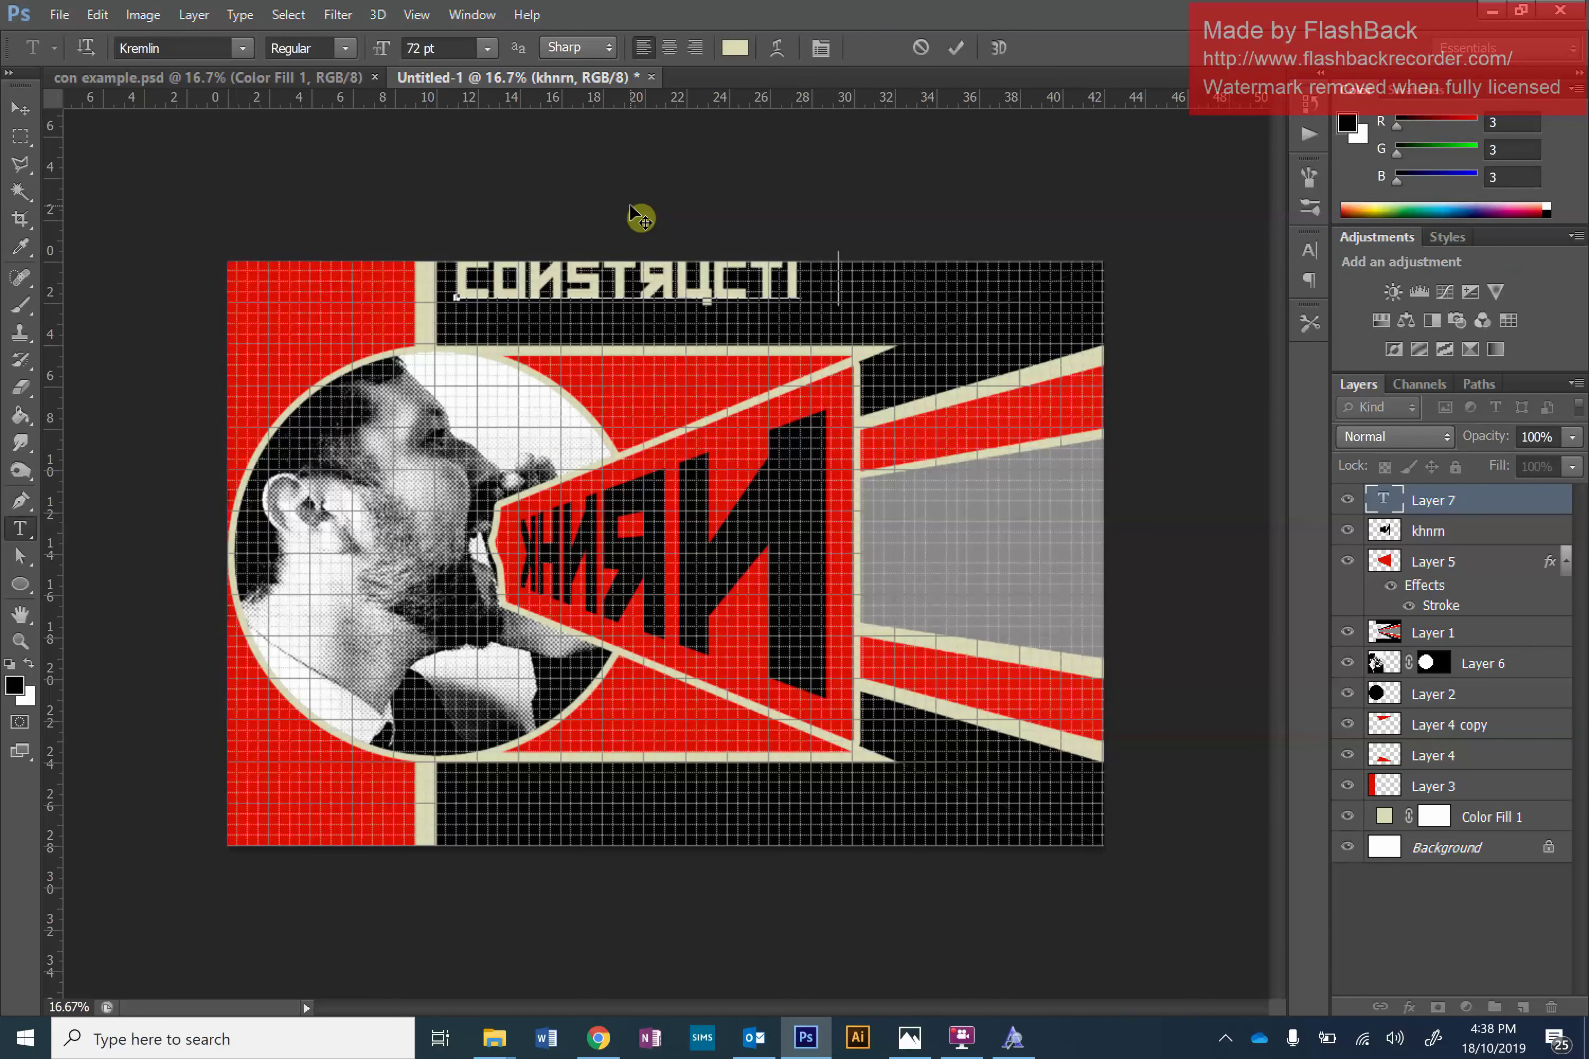
text(vism)
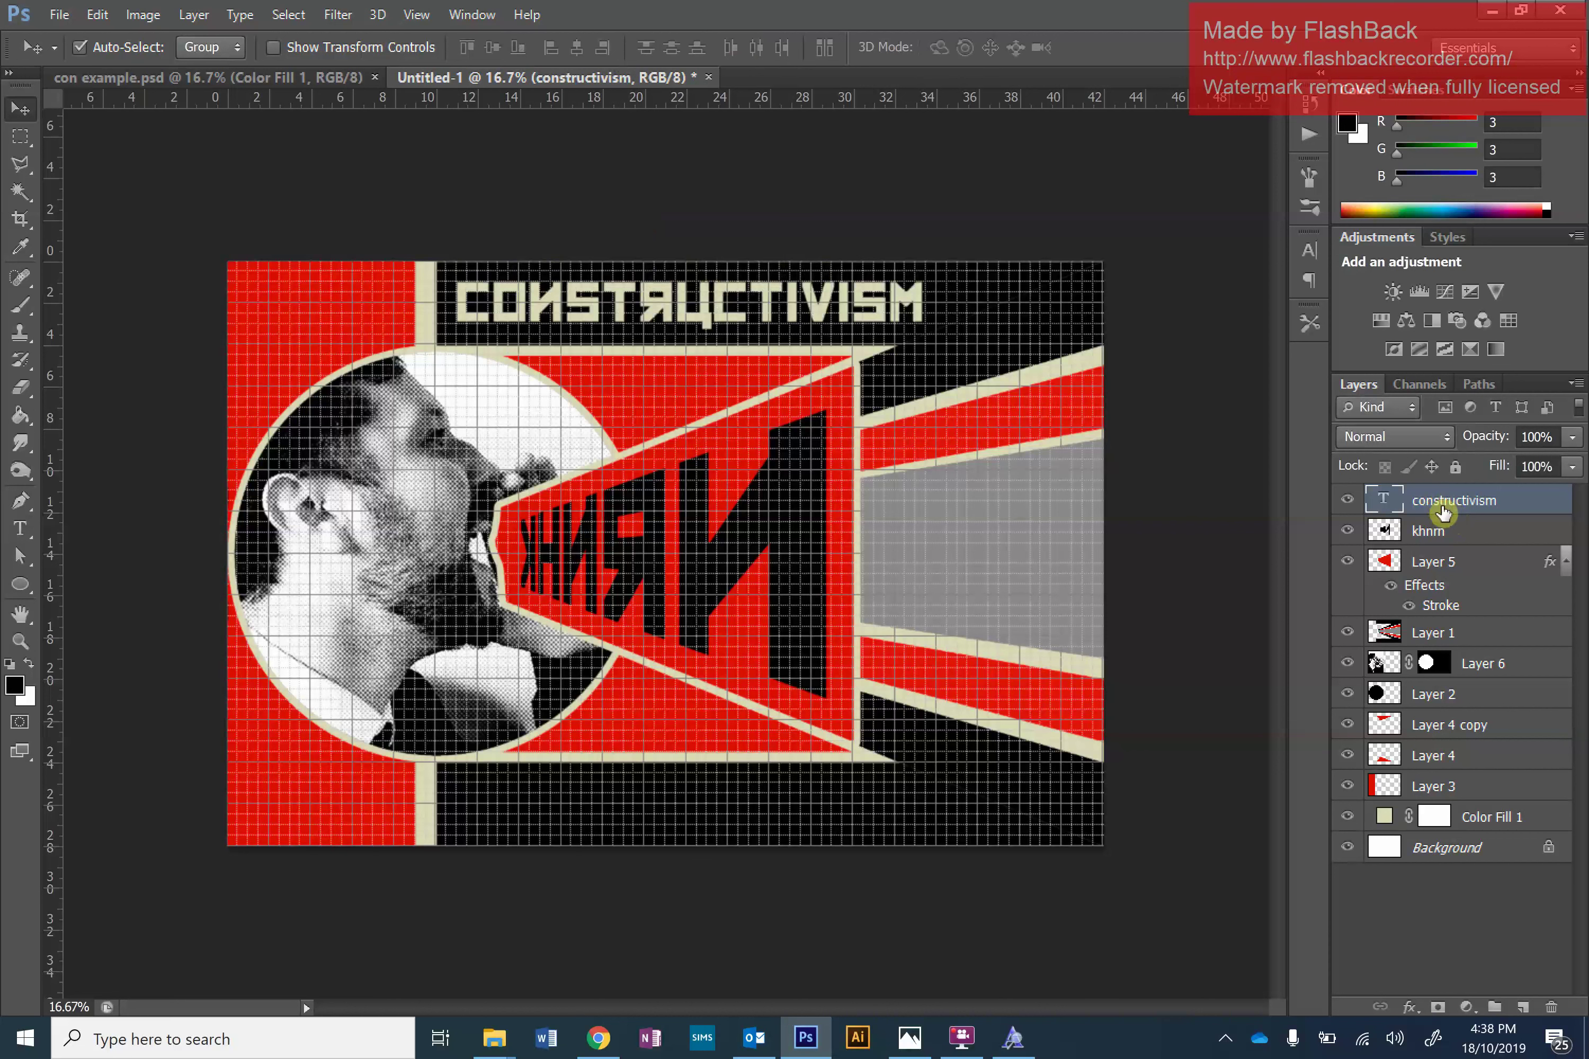
Duplicate the "constructivism" text layer and move the copy straight down into the black band below the megaphone.
right_click(1443, 513)
click(1272, 233)
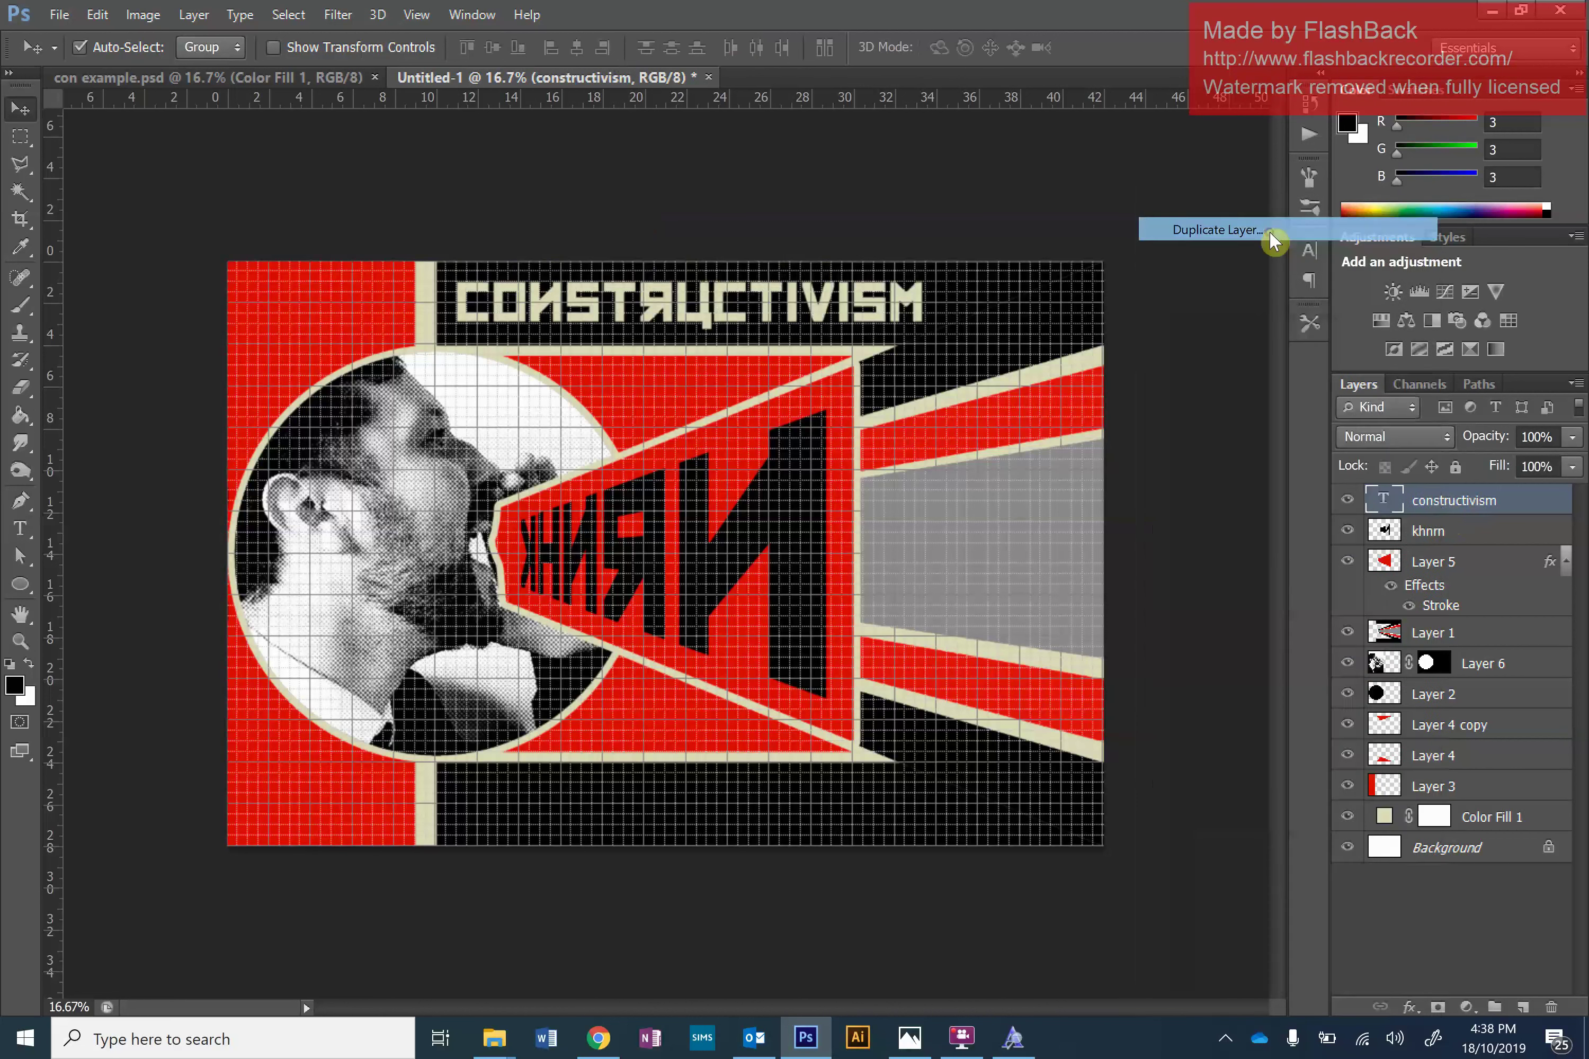
click(1364, 624)
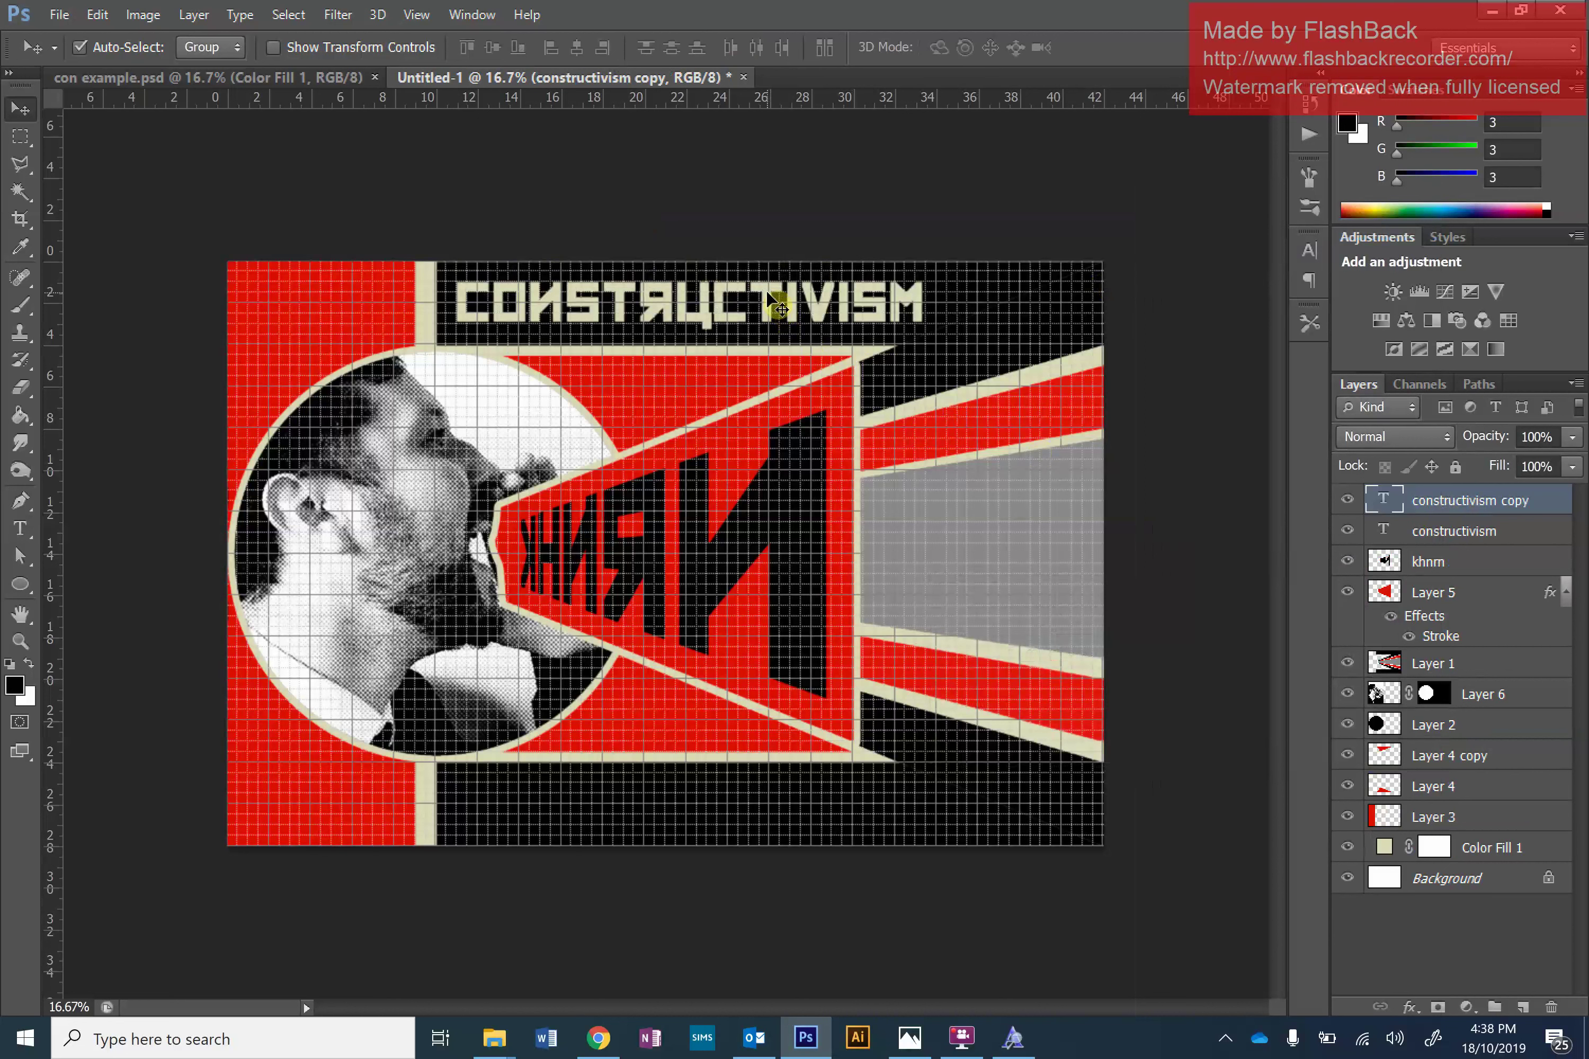
drag(766, 293, 770, 800)
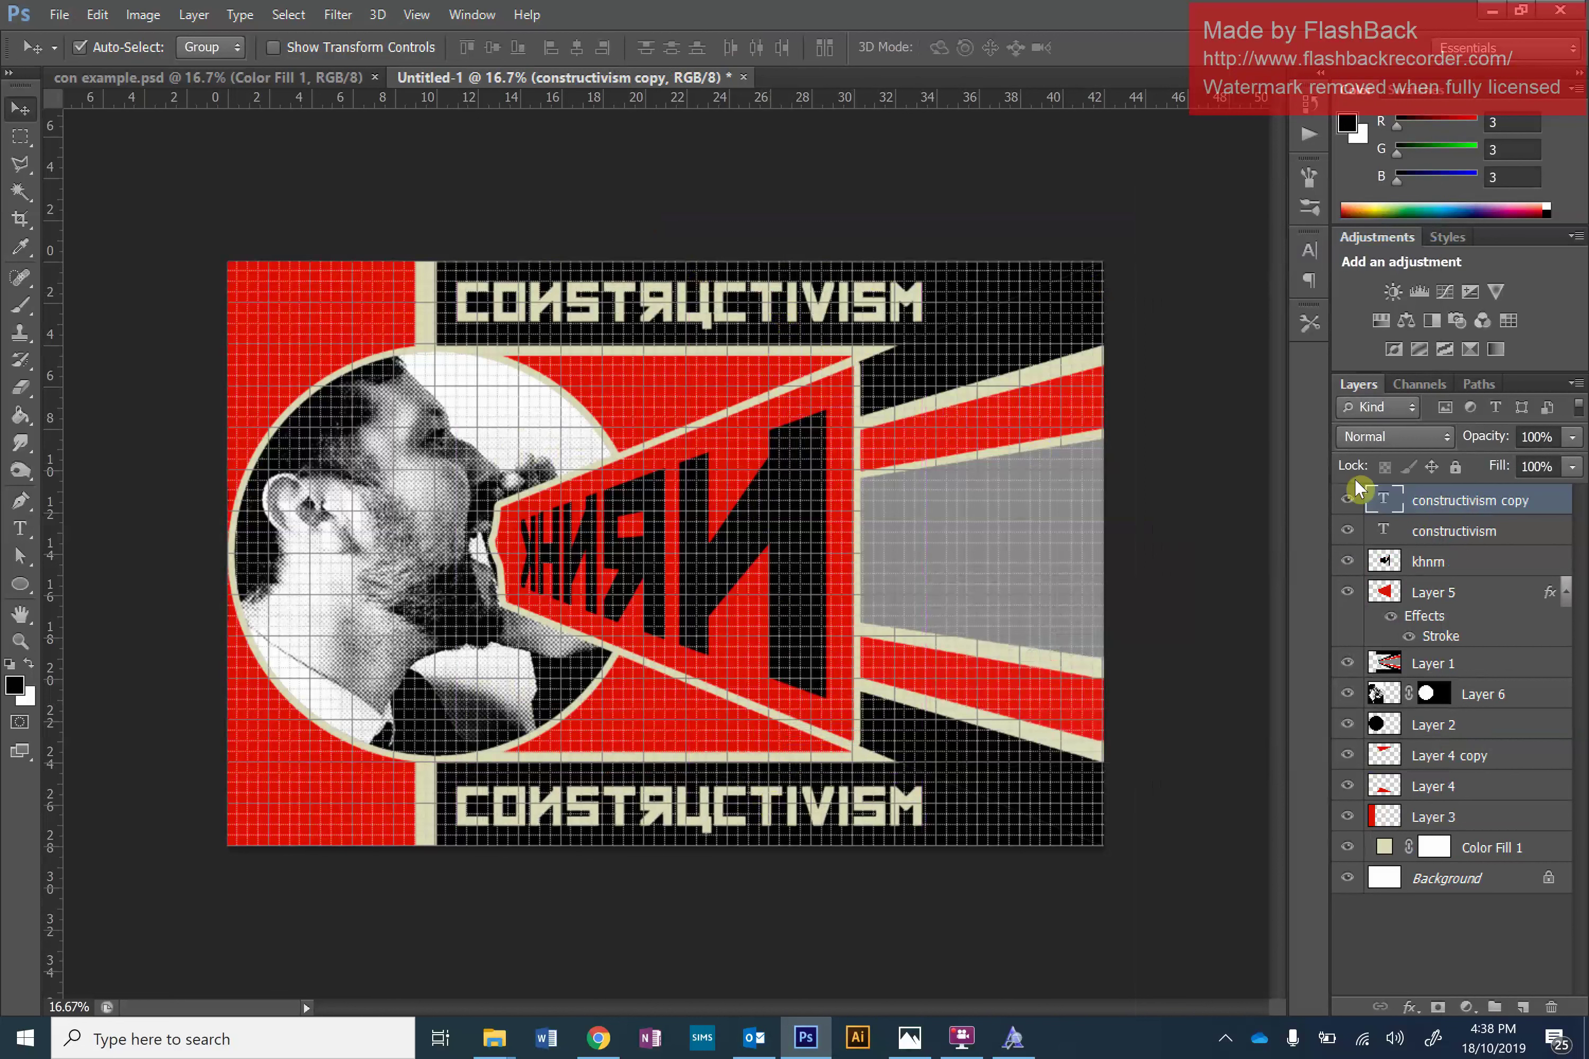
Turn the lower "constructivism" copy upside down by flipping it both horizontally and vertically in place.
key(ctrl+t)
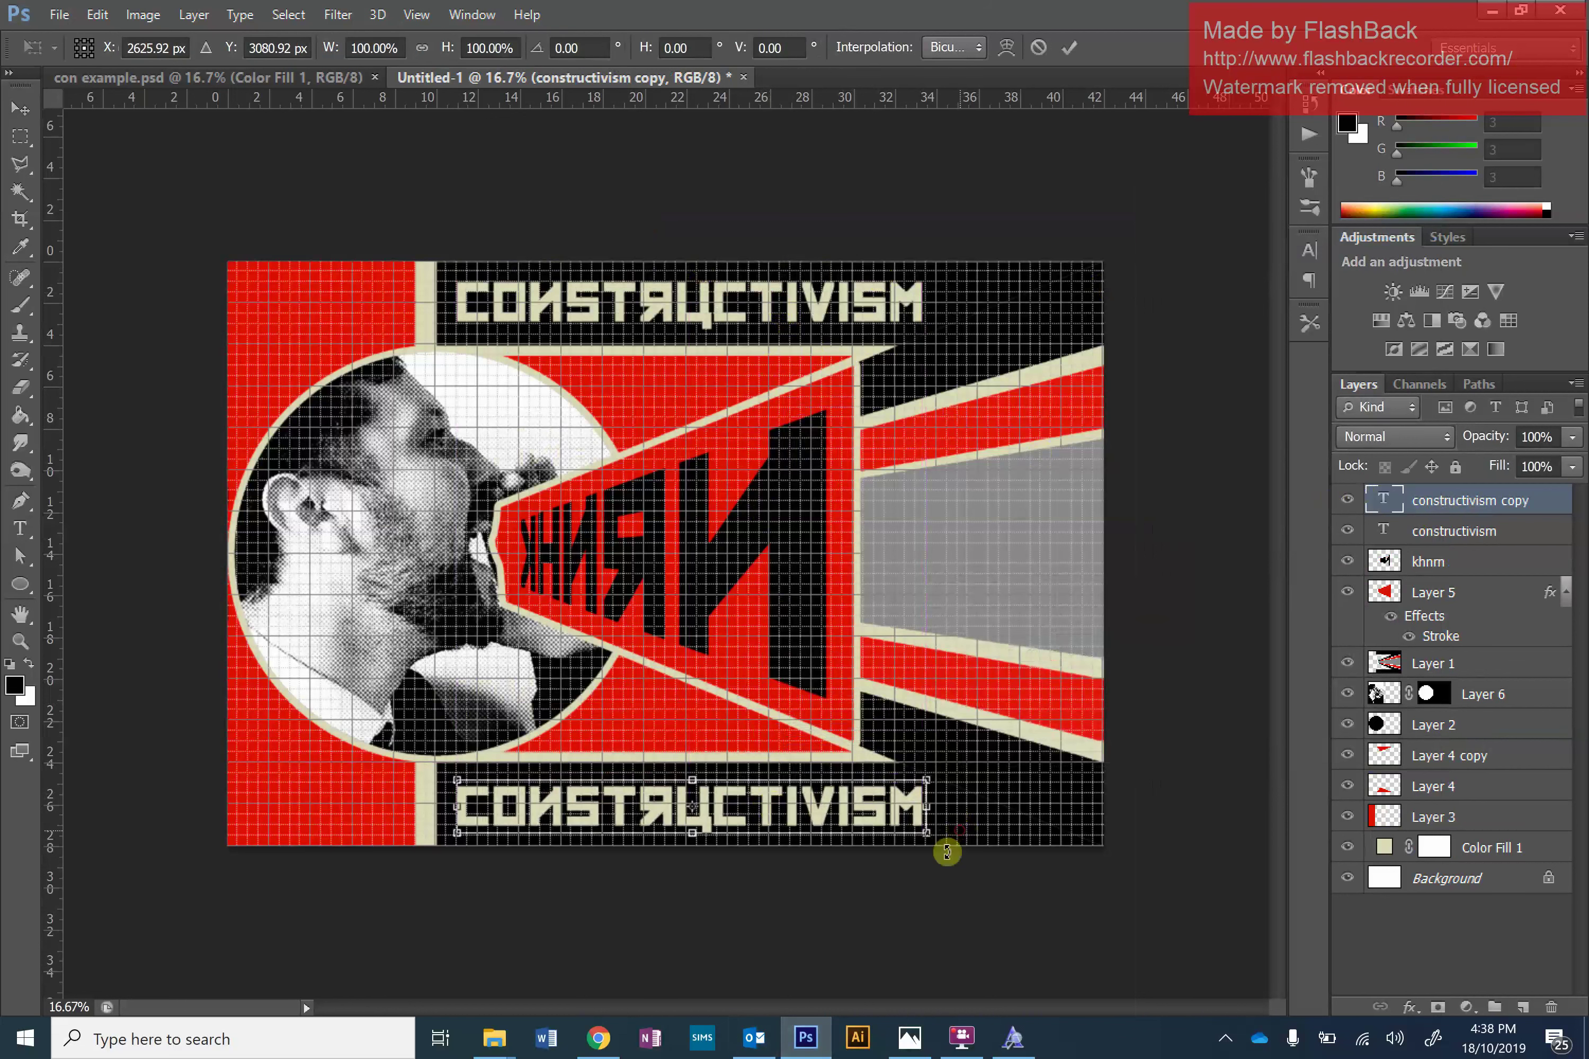
drag(947, 851, 424, 795)
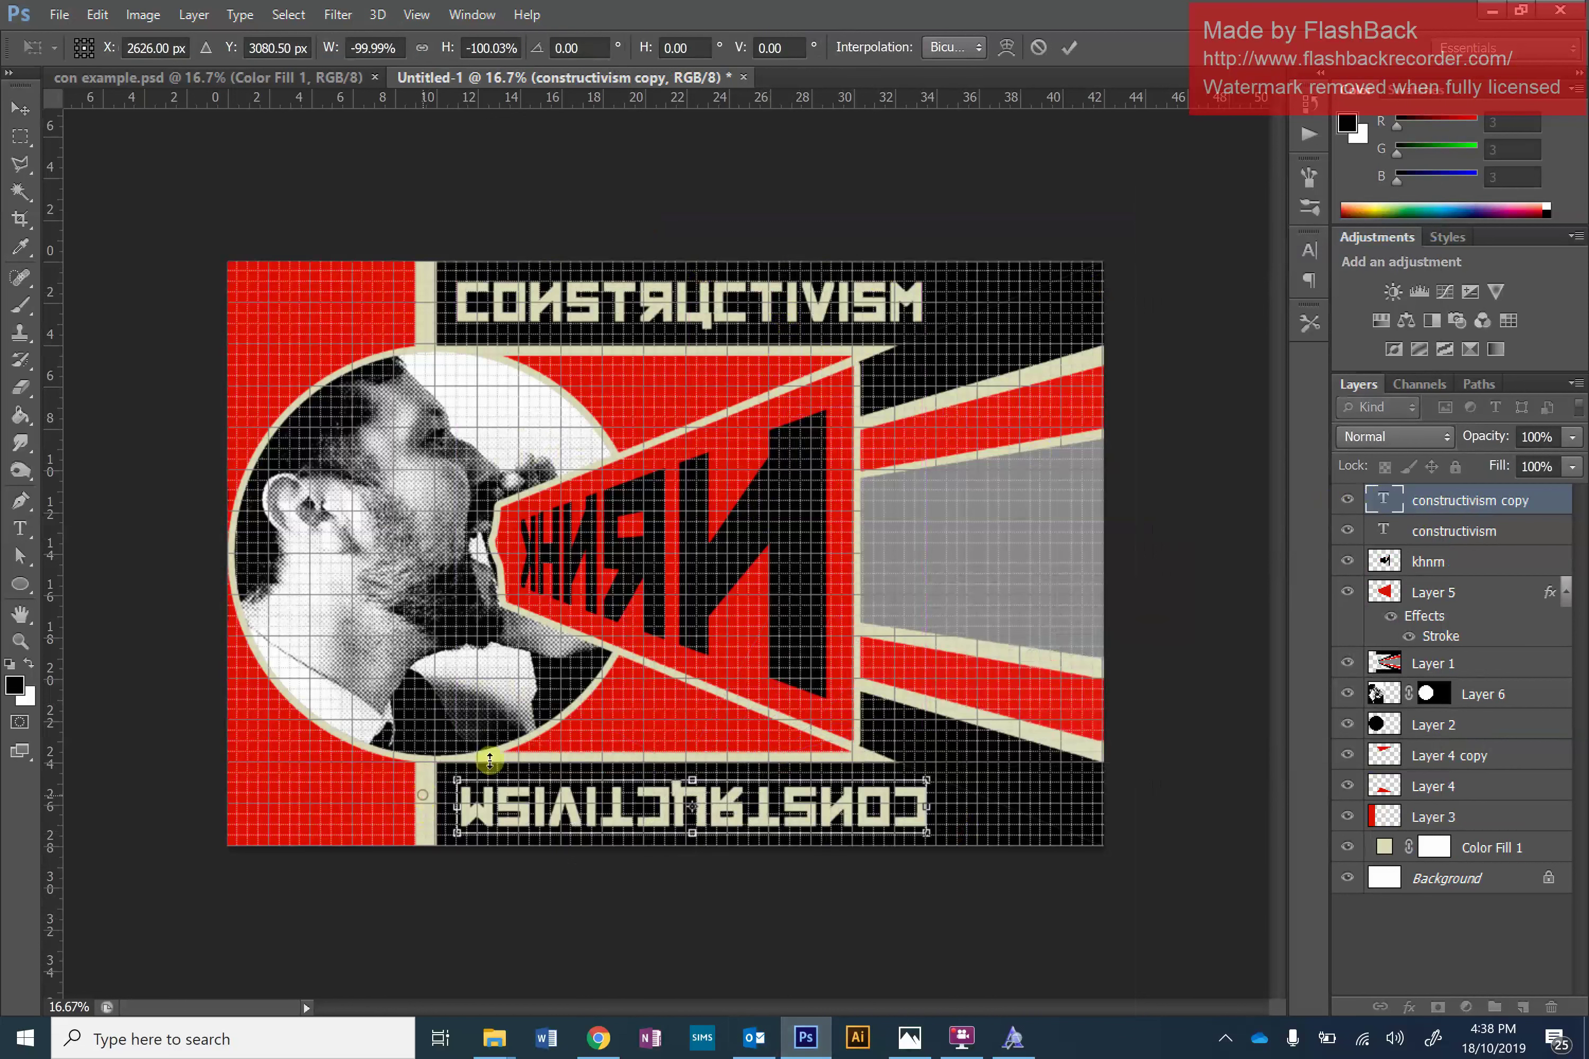
click(1072, 48)
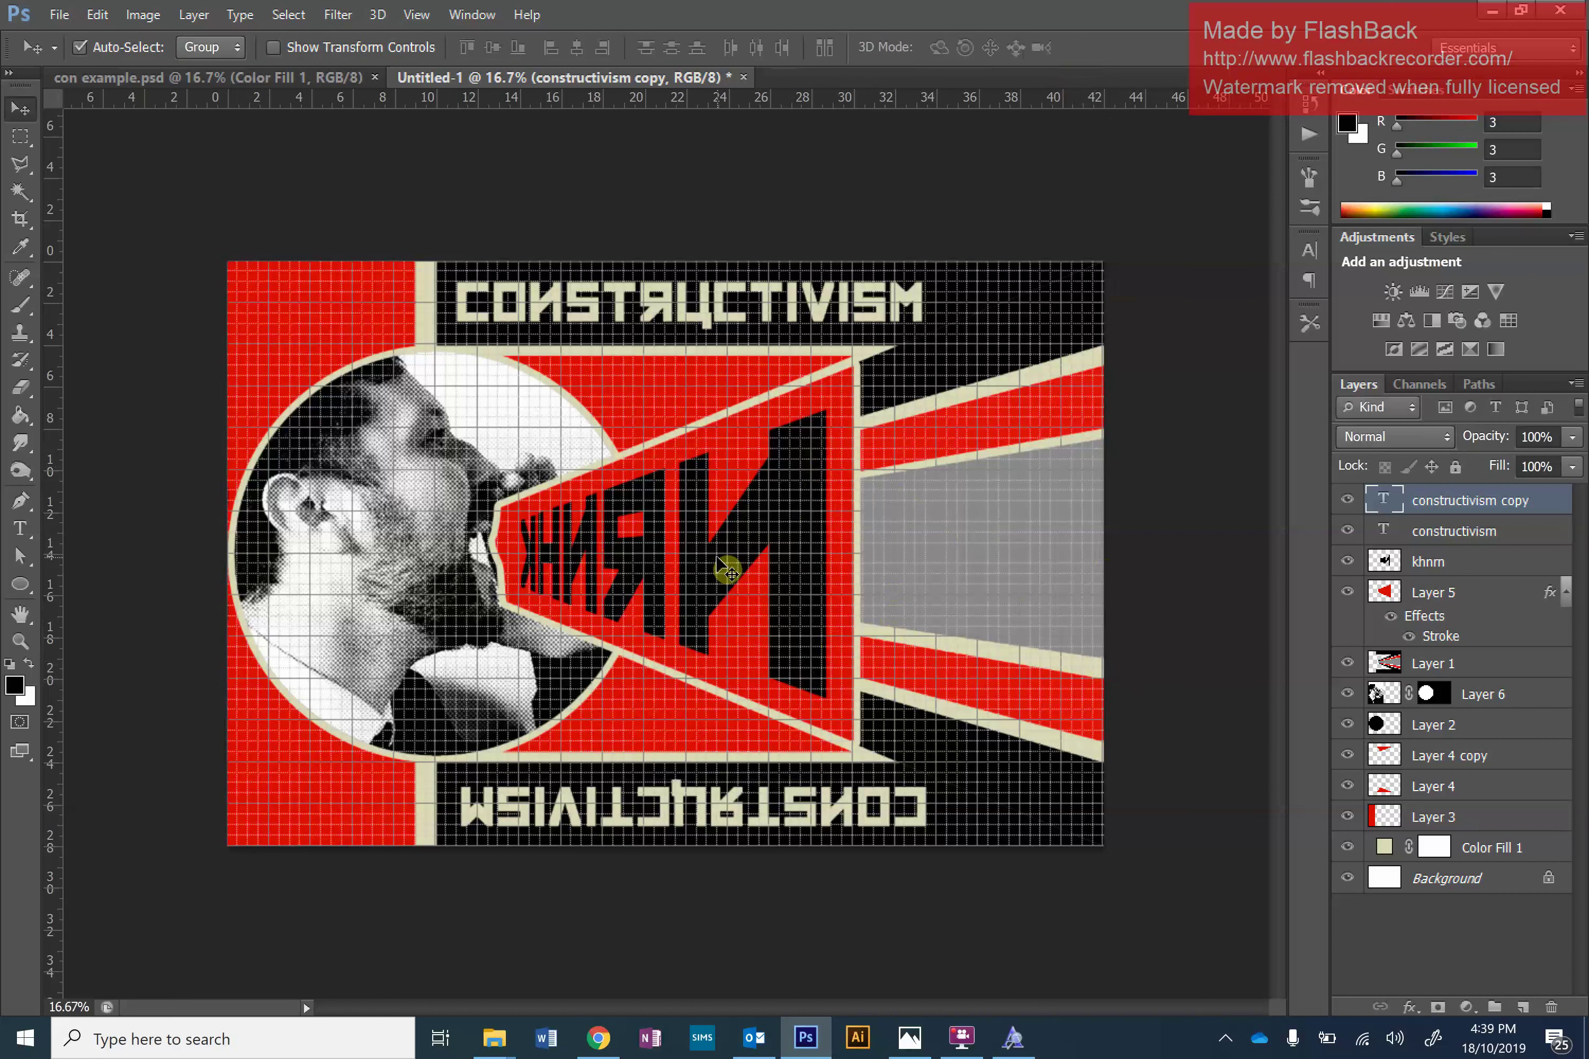
Add beige 72 pt Kremlin text reading "propa" over "ganda" on two lines and centre it in the grey ray.
click(20, 528)
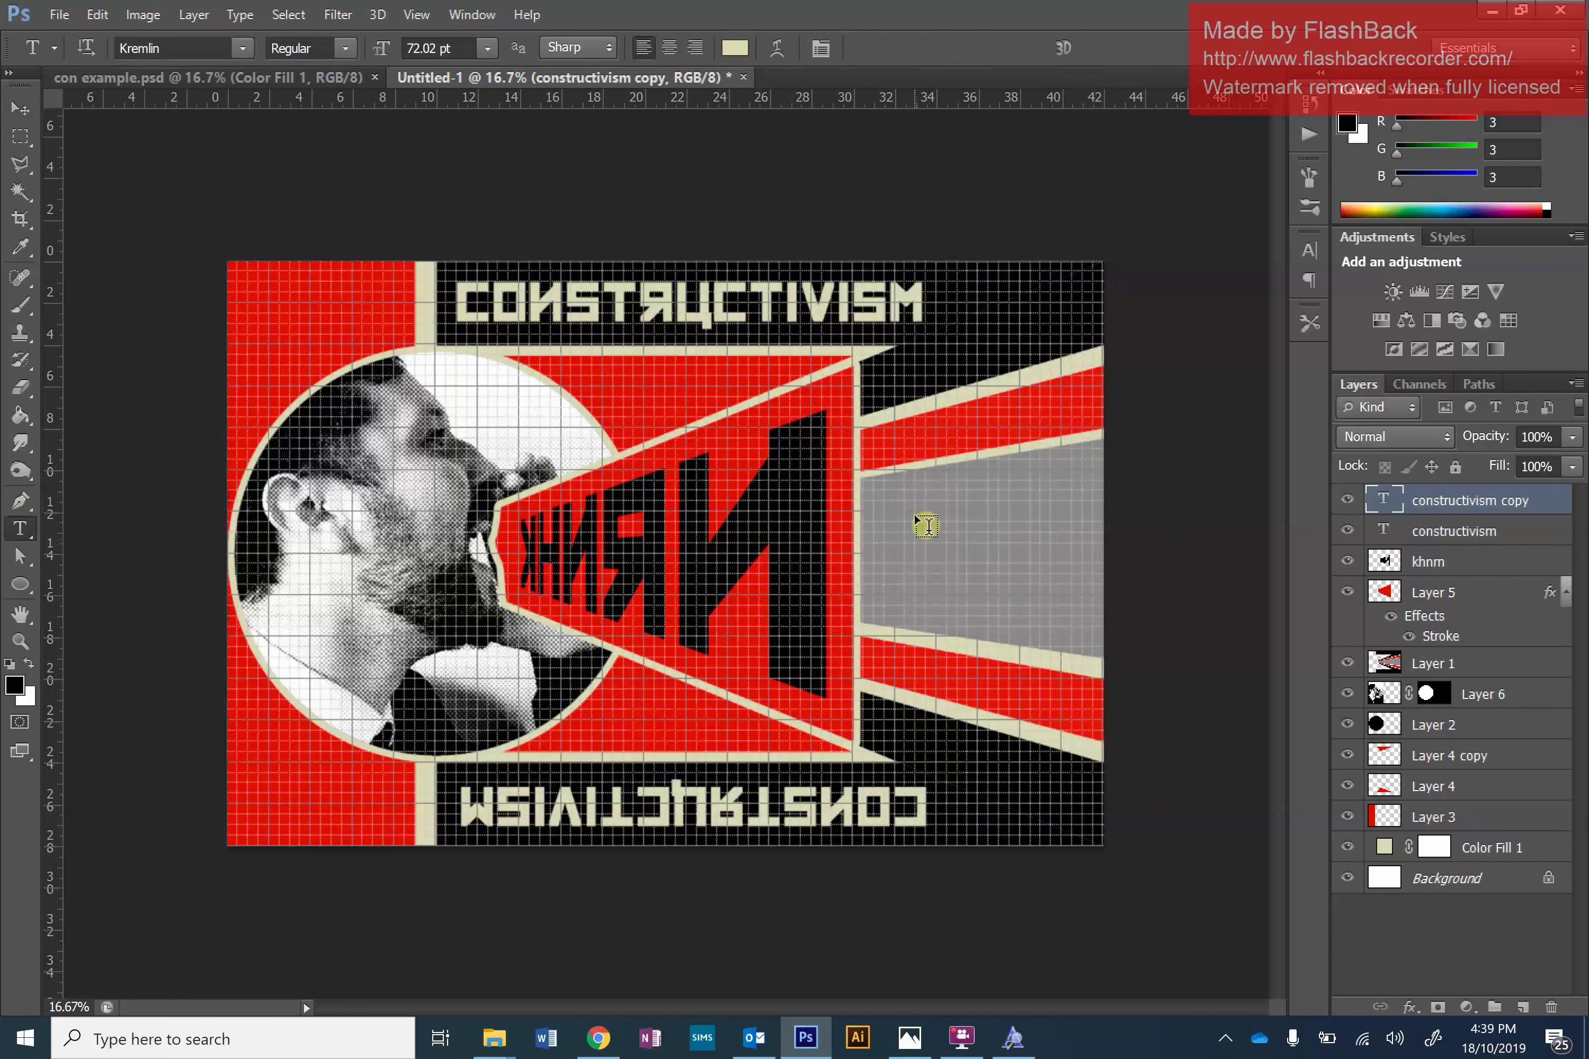
click(898, 531)
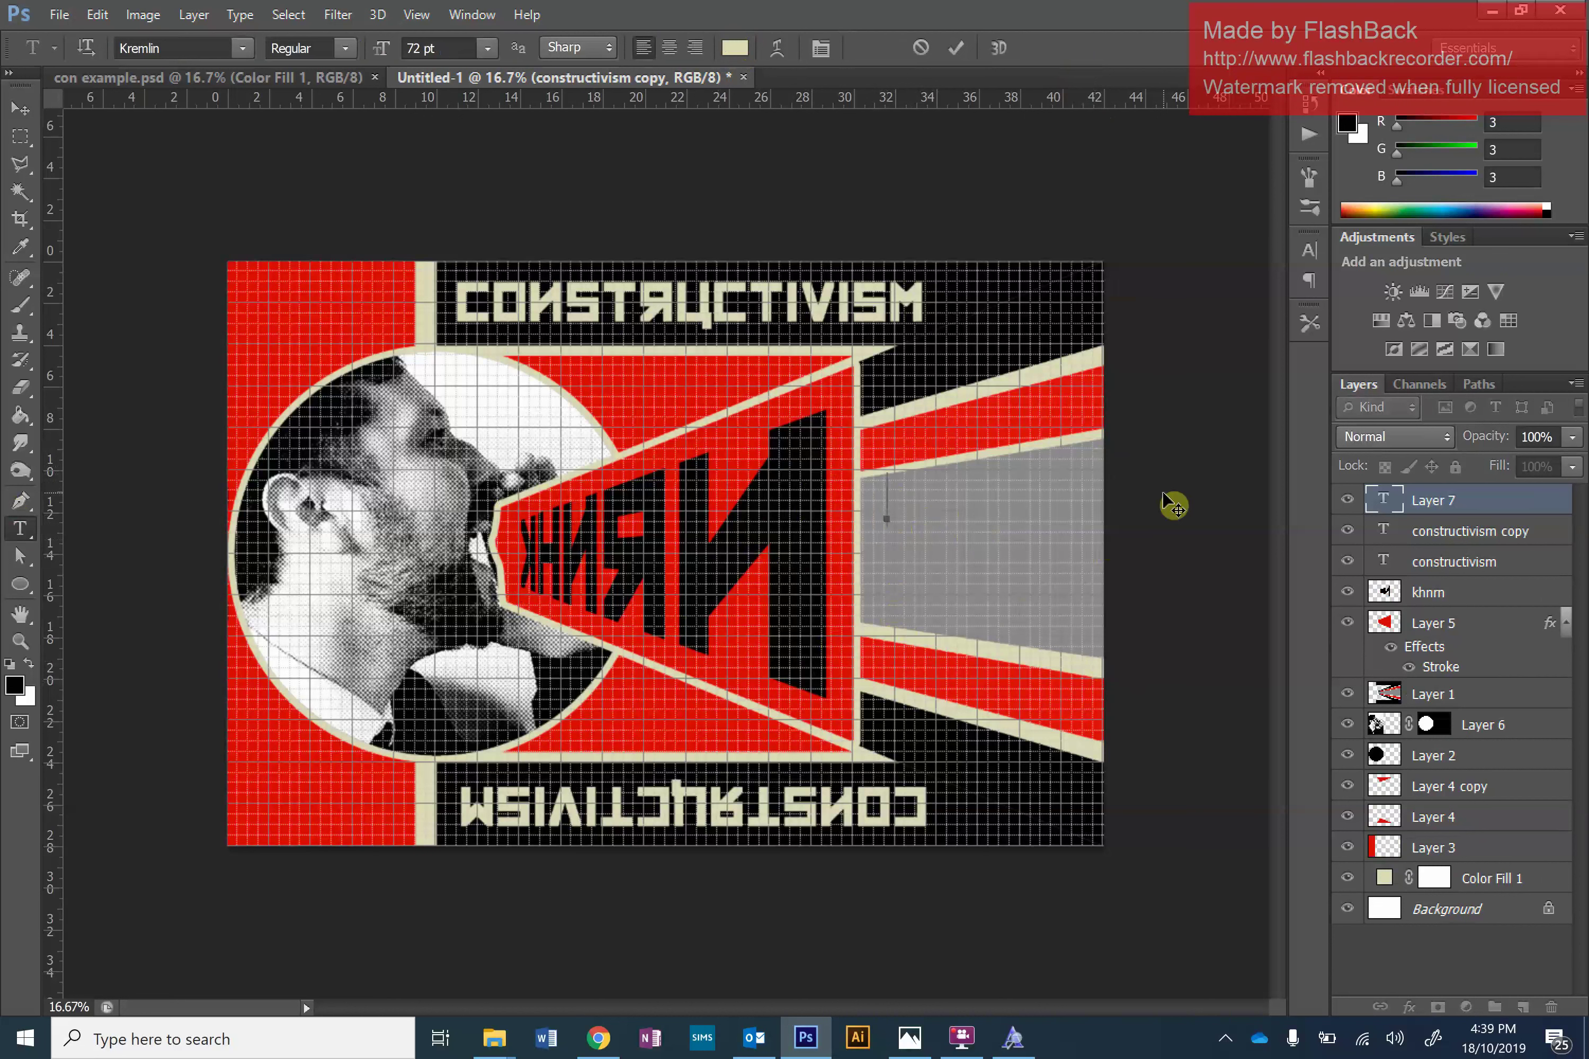
text(PRO)
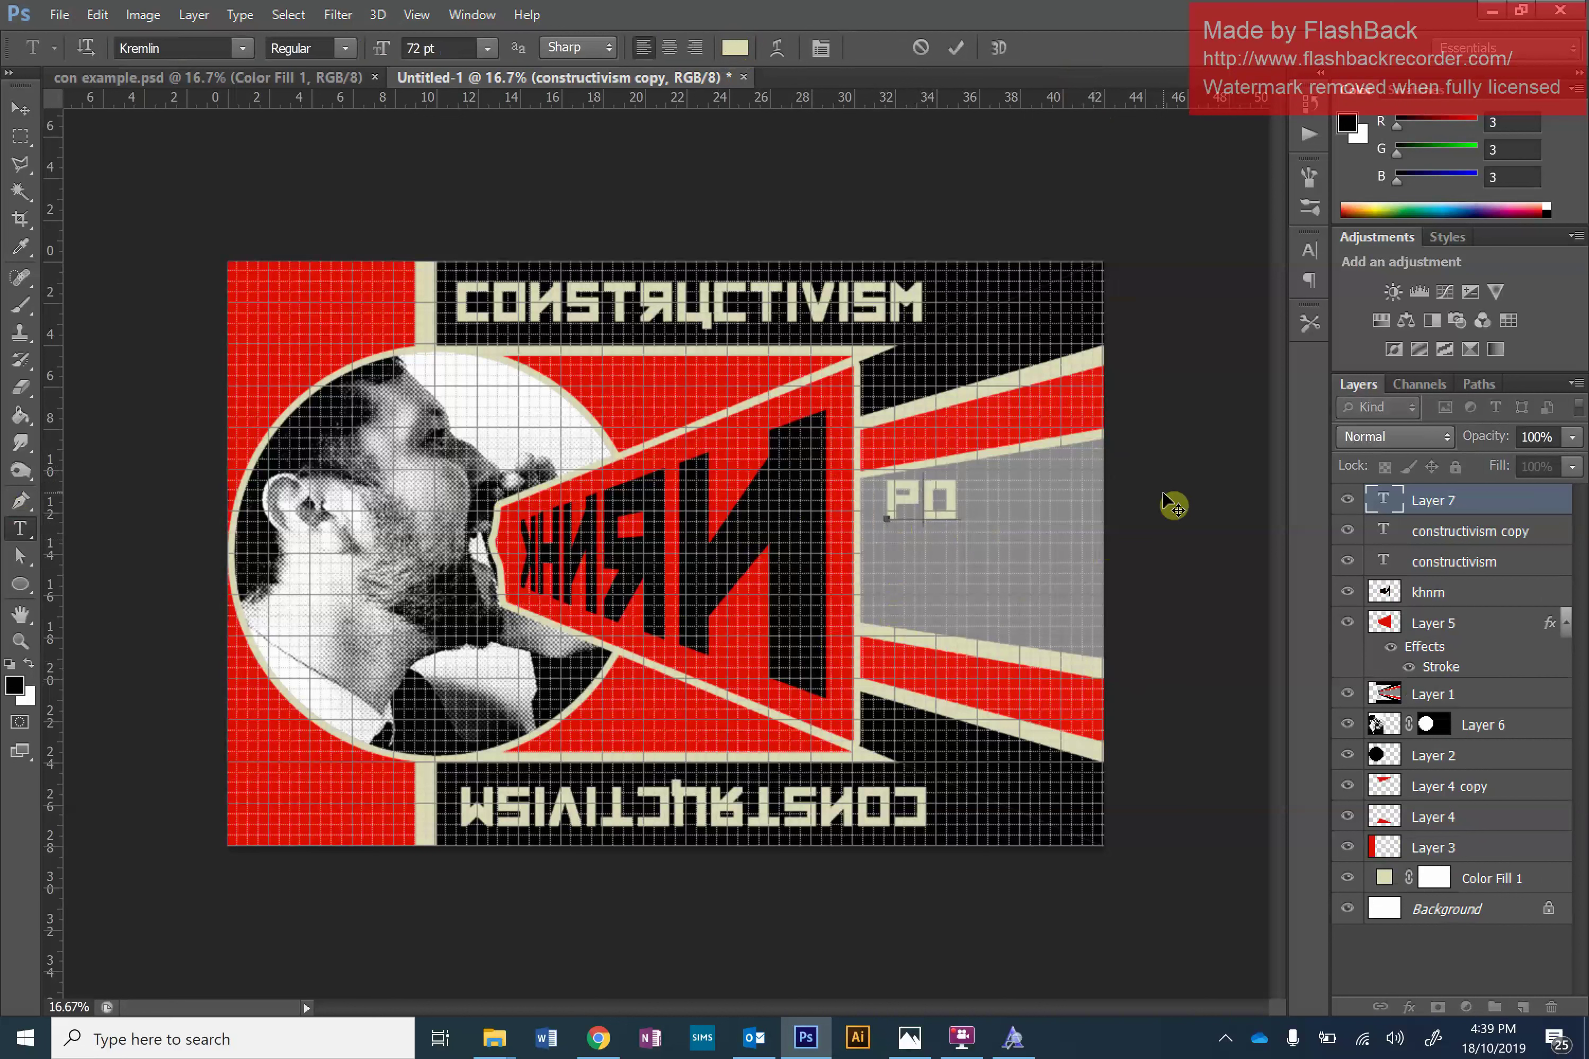
key(BackSpace)
text(RO)
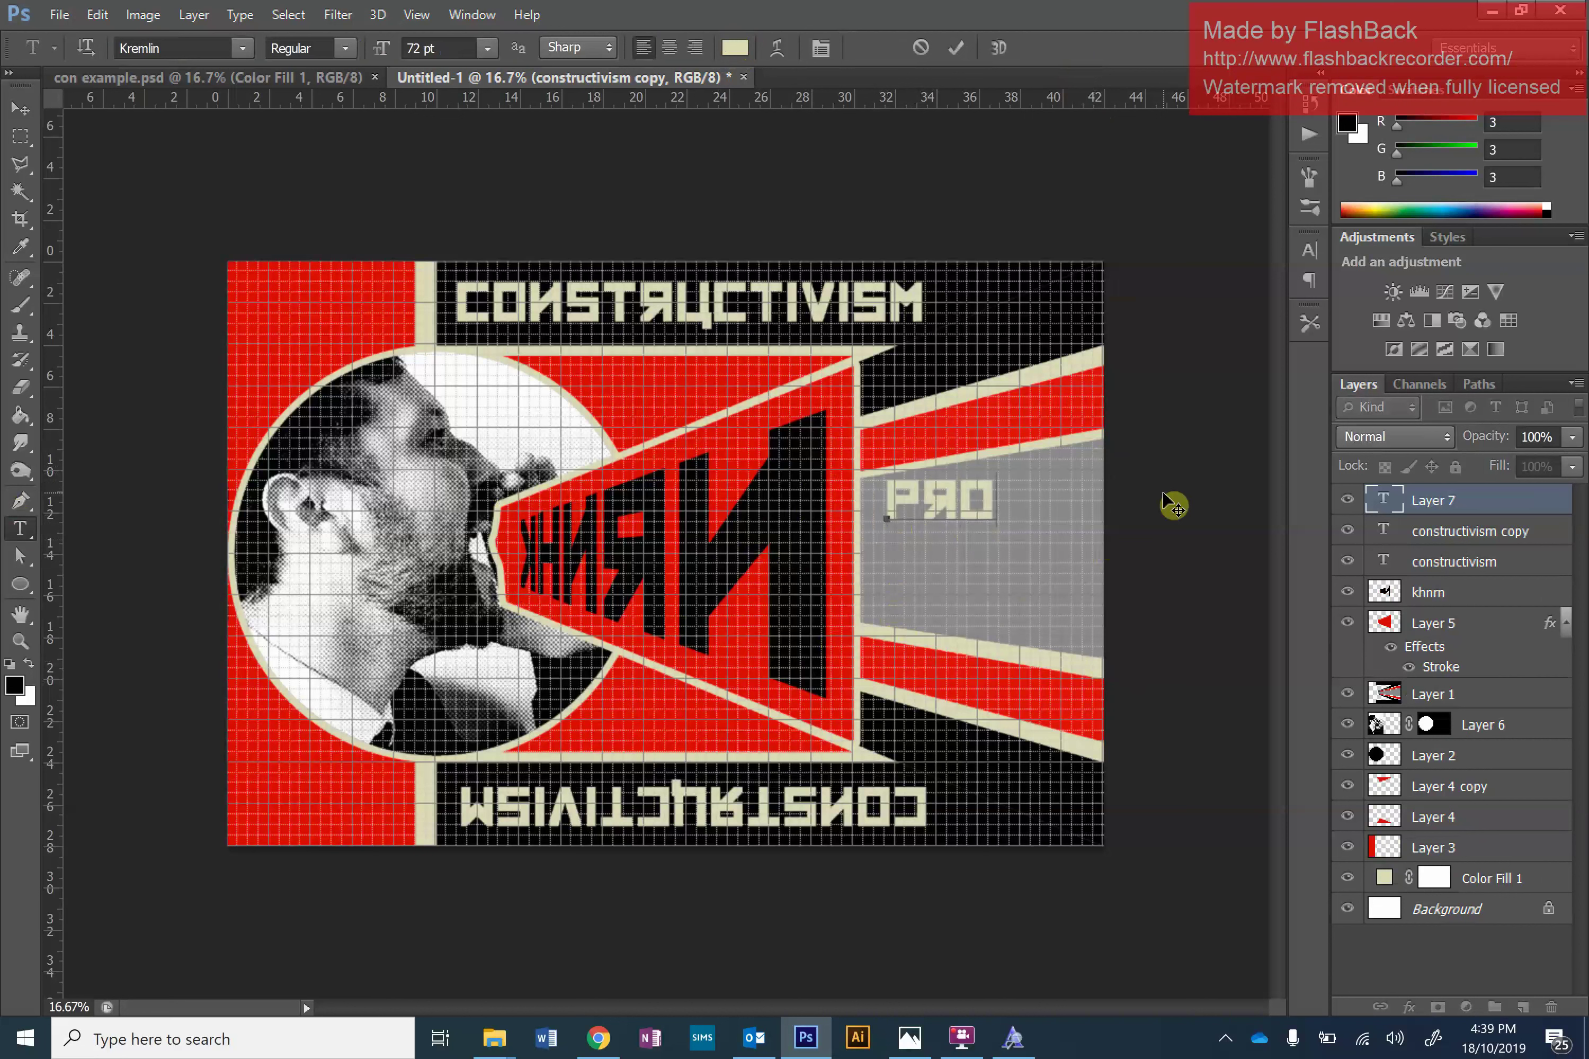
text(PA)
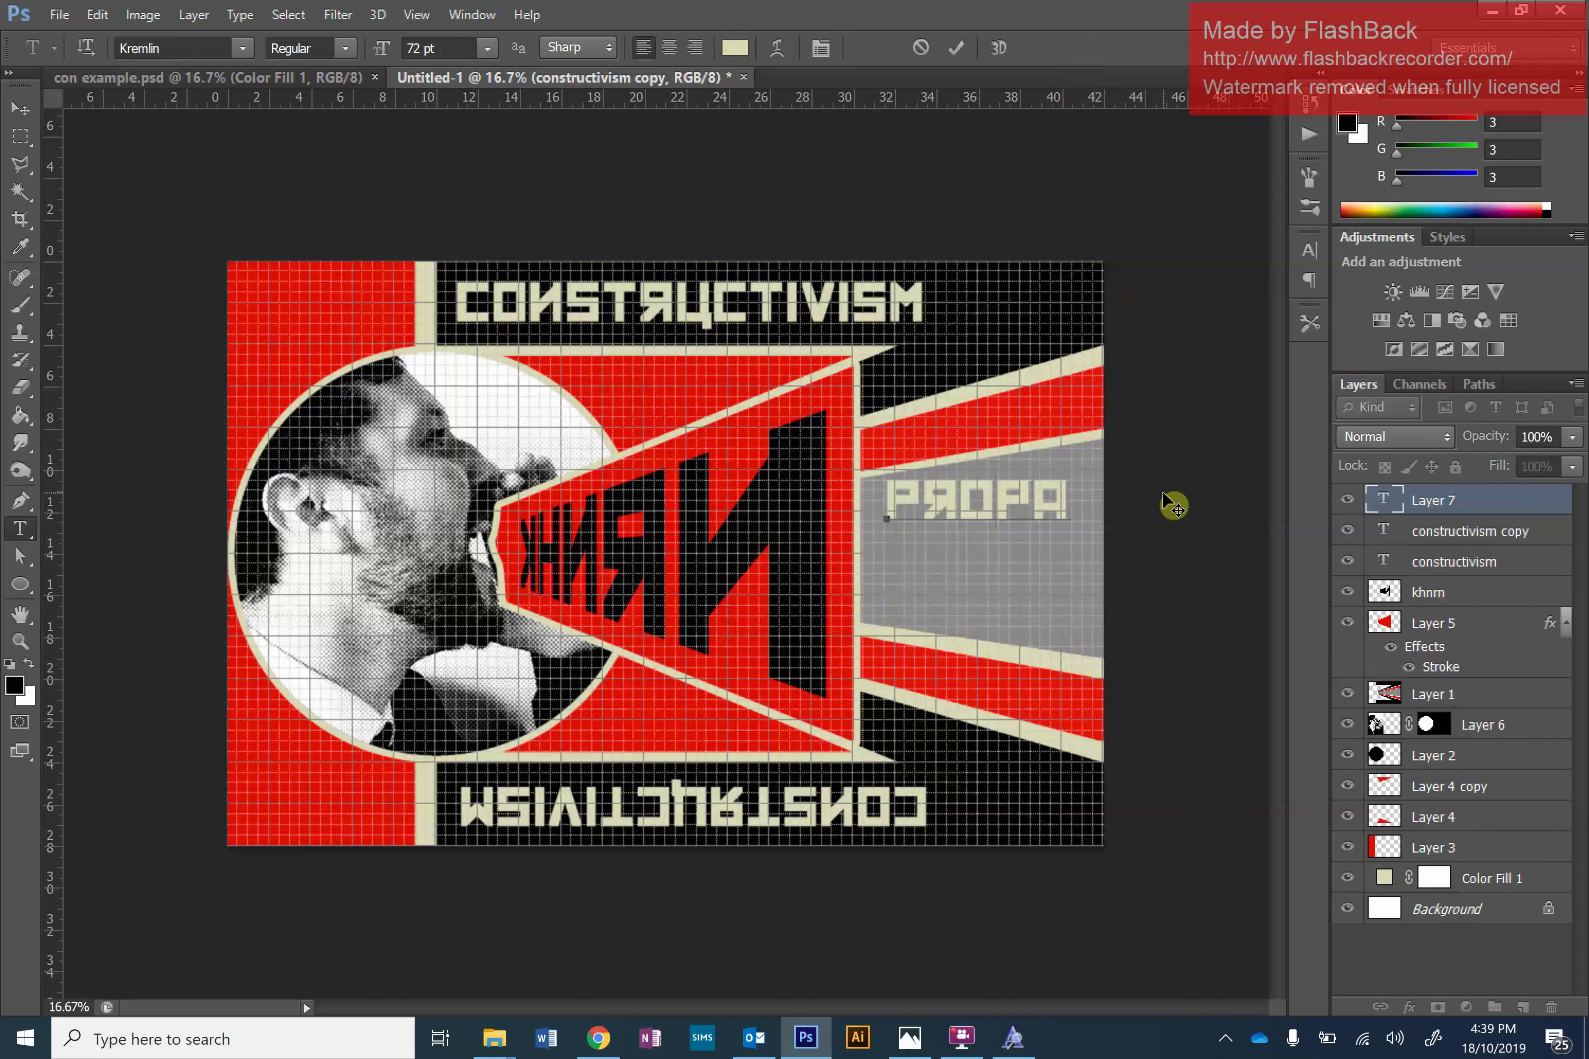
text(G)
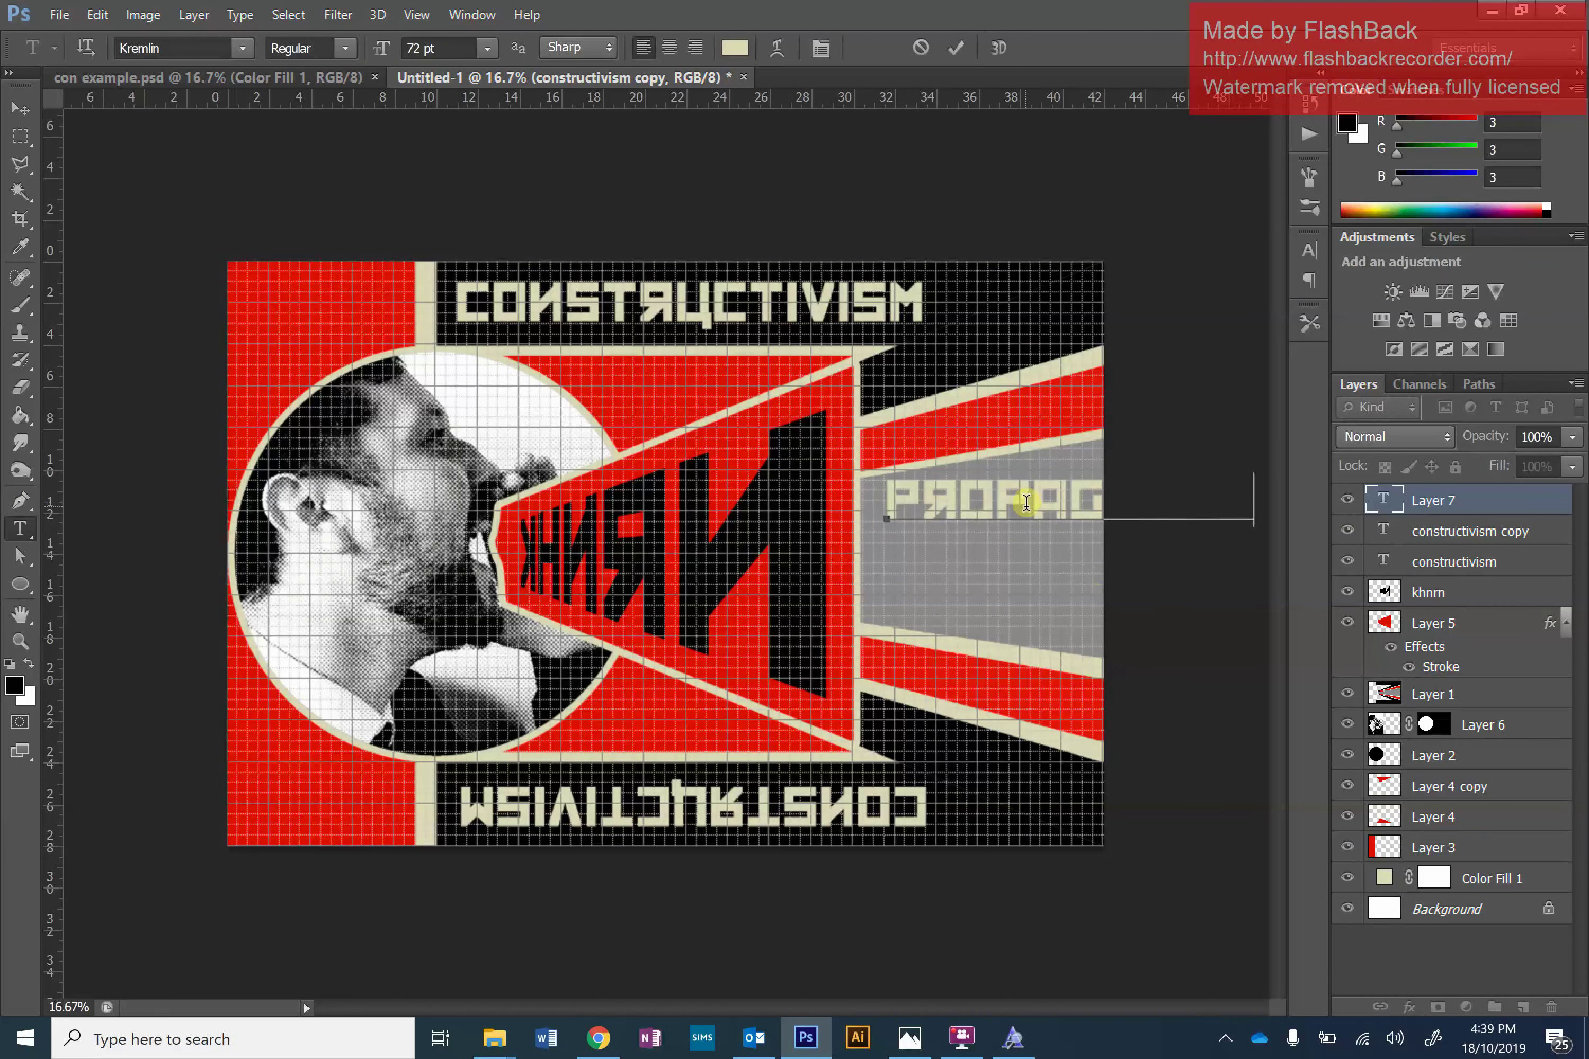
click(1067, 504)
key(Return)
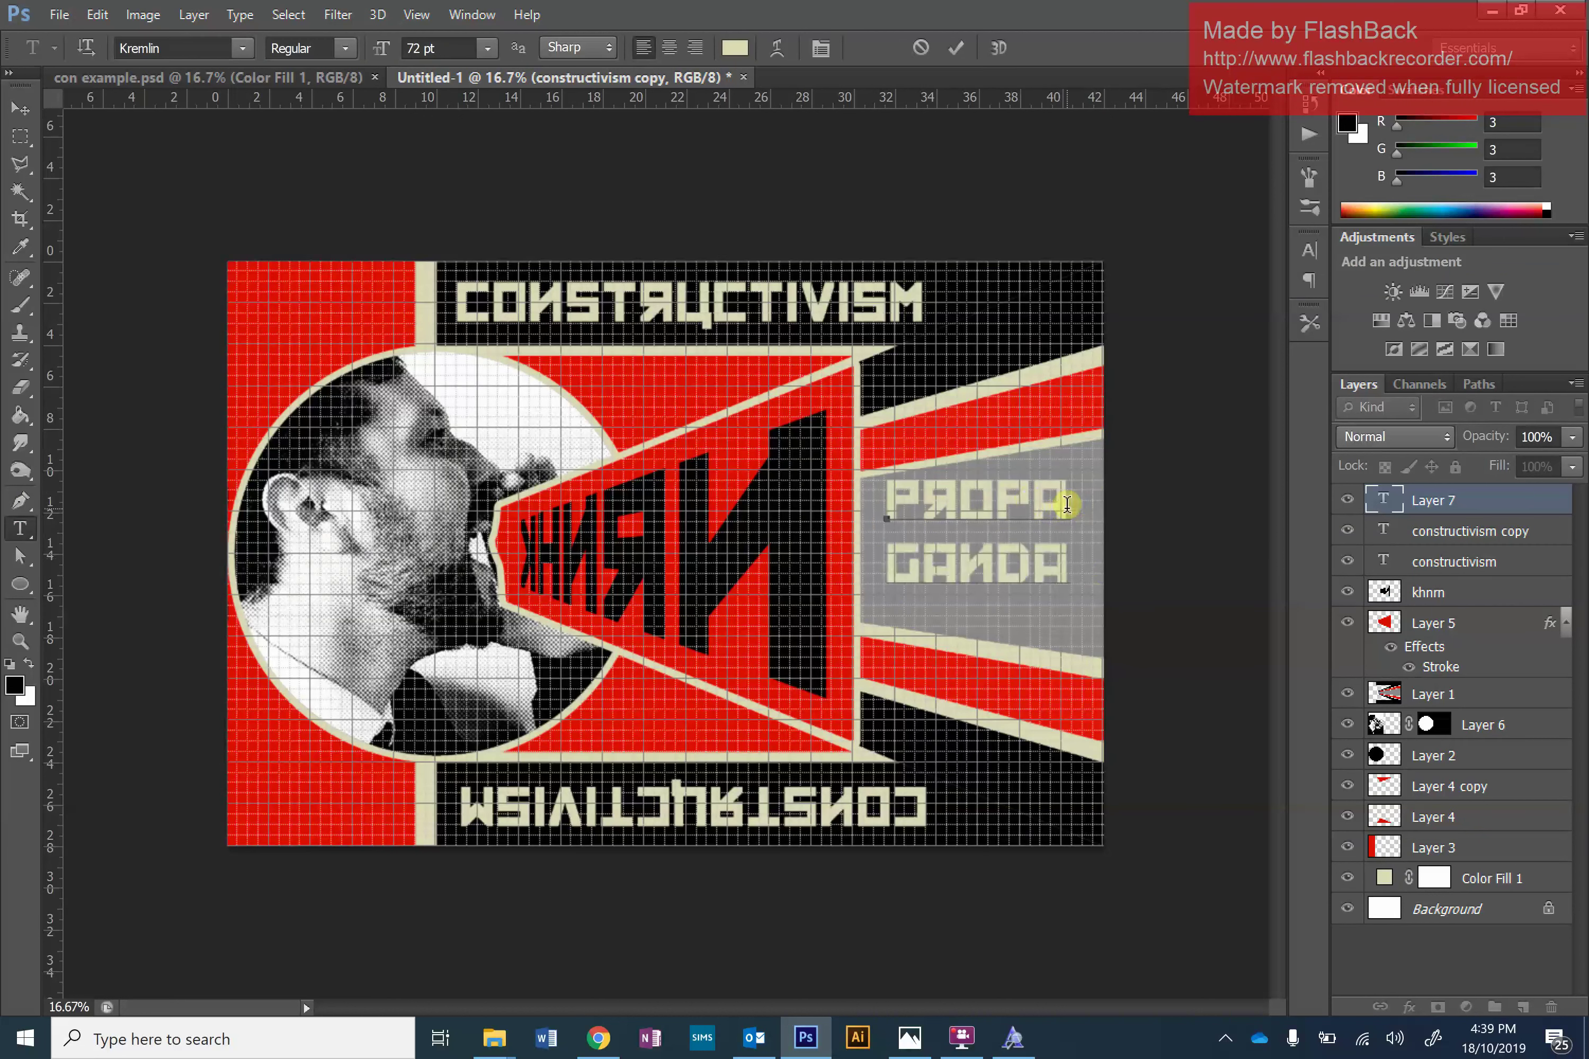
click(19, 108)
drag(974, 518, 969, 537)
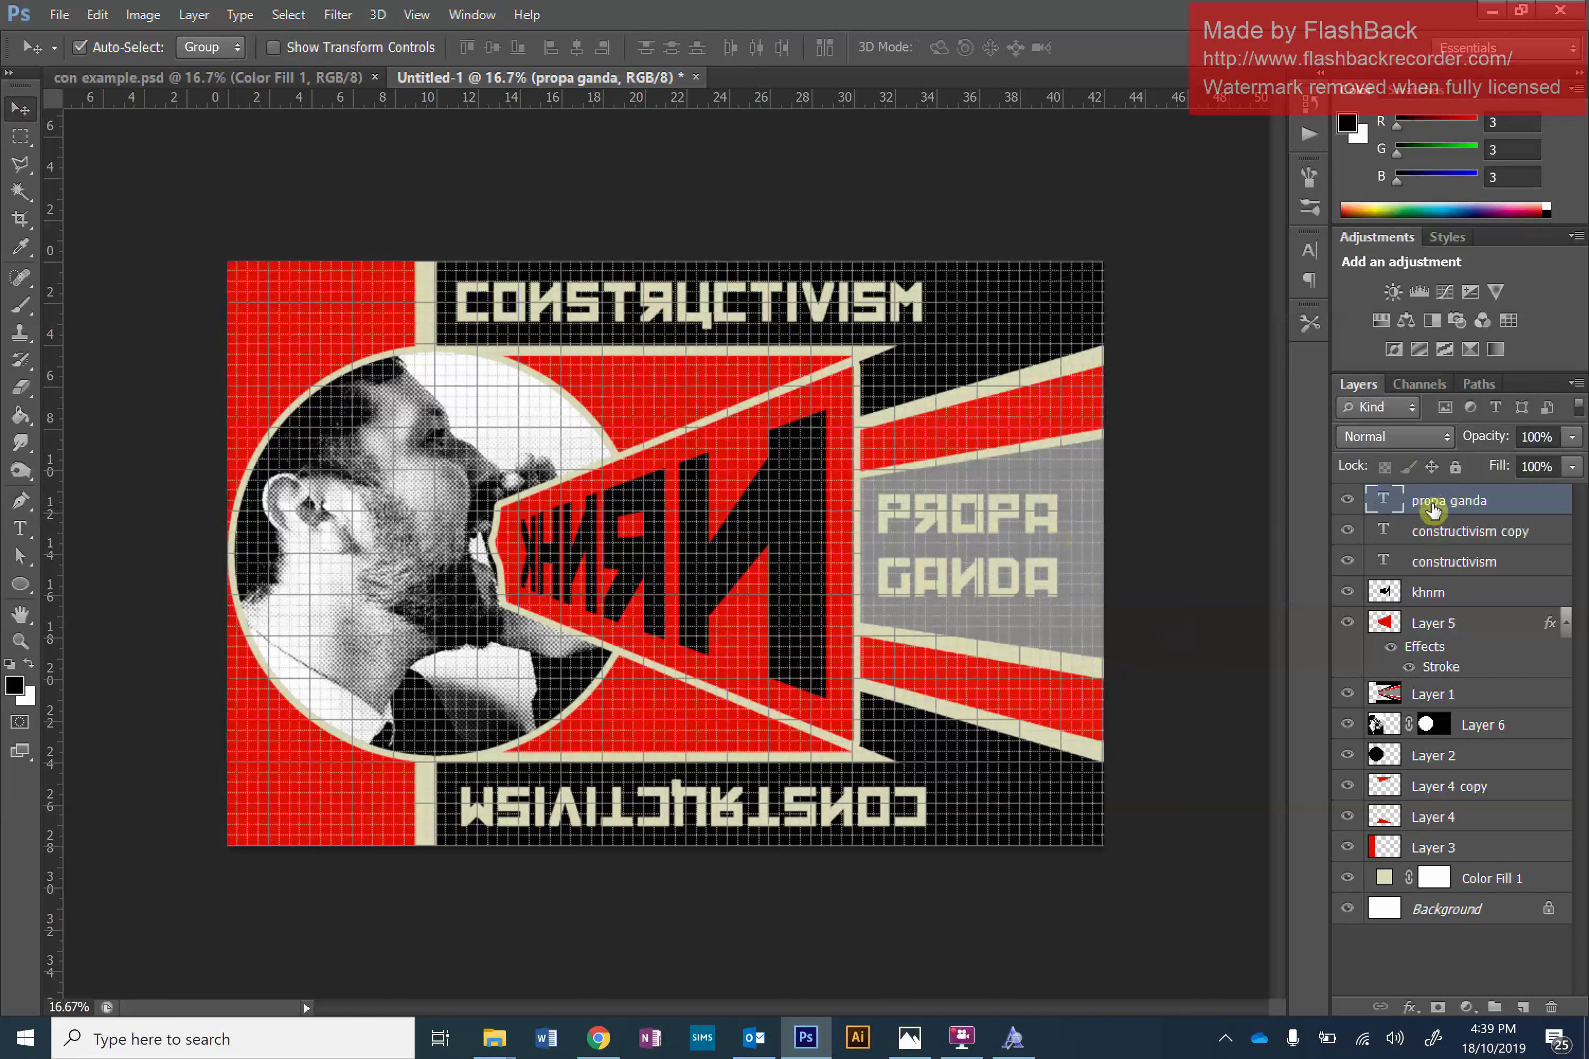
Scale the "propa ganda" text up proportionally to 116.97% so it fills more of the grey ray.
key(ctrl+t)
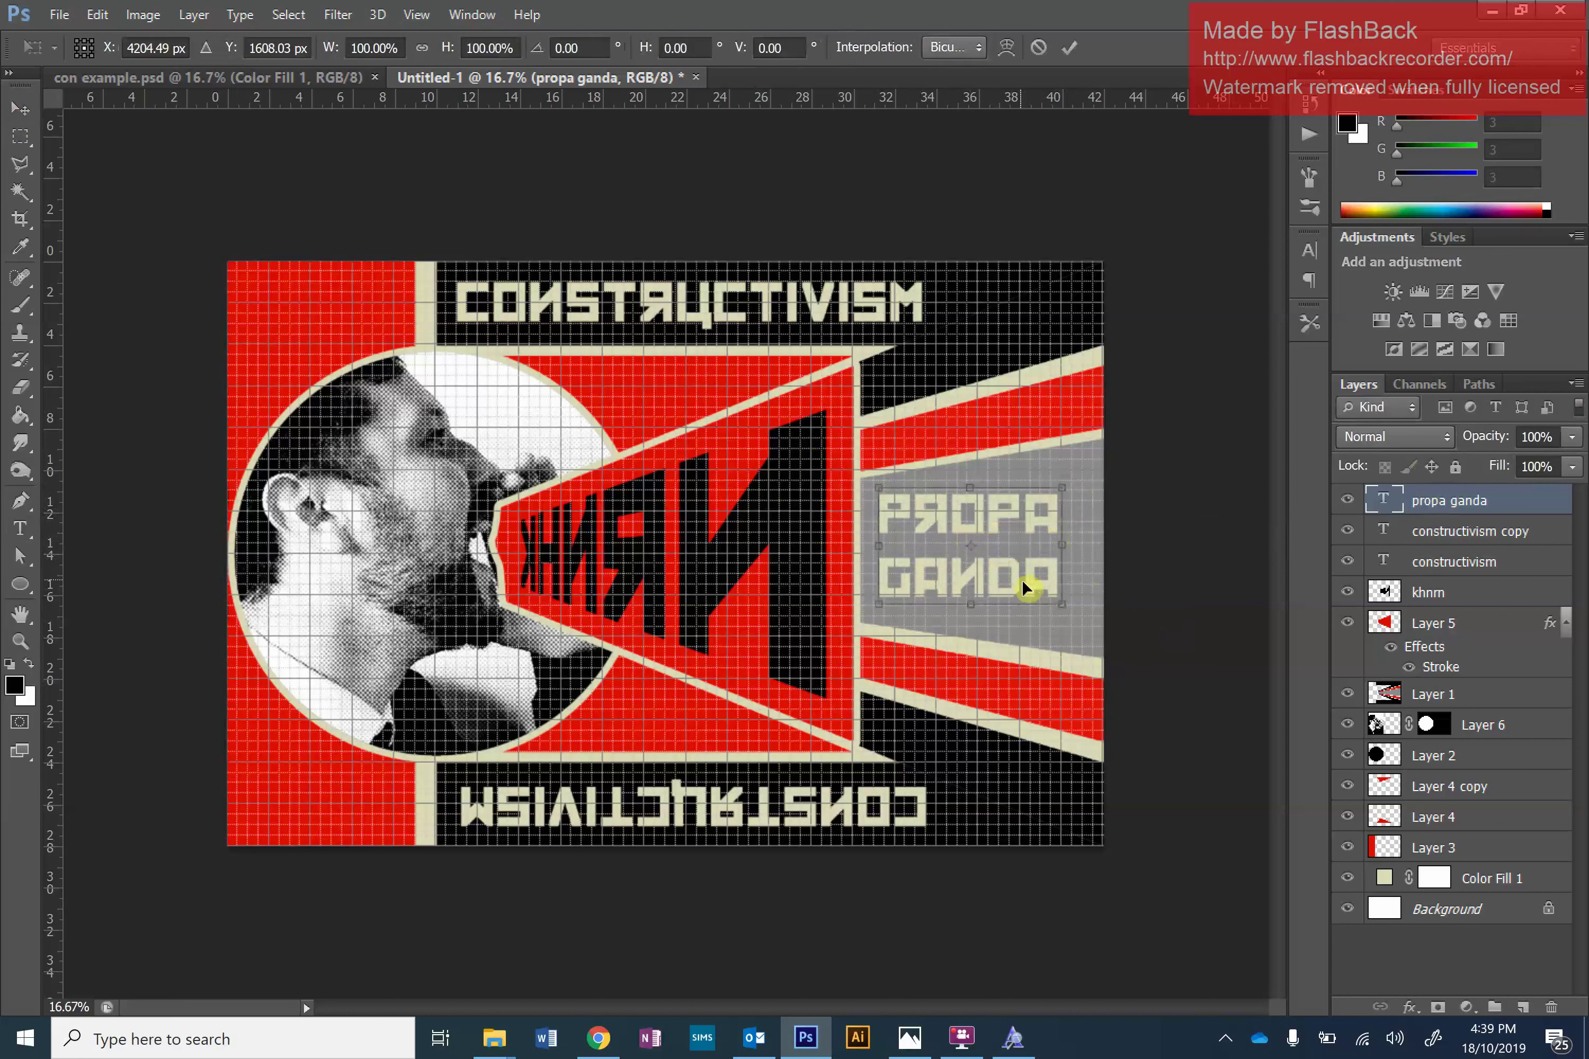
mouse_move(1060, 601)
mouse_down()
mouse_move(1091, 614)
mouse_move(1055, 567)
mouse_up()
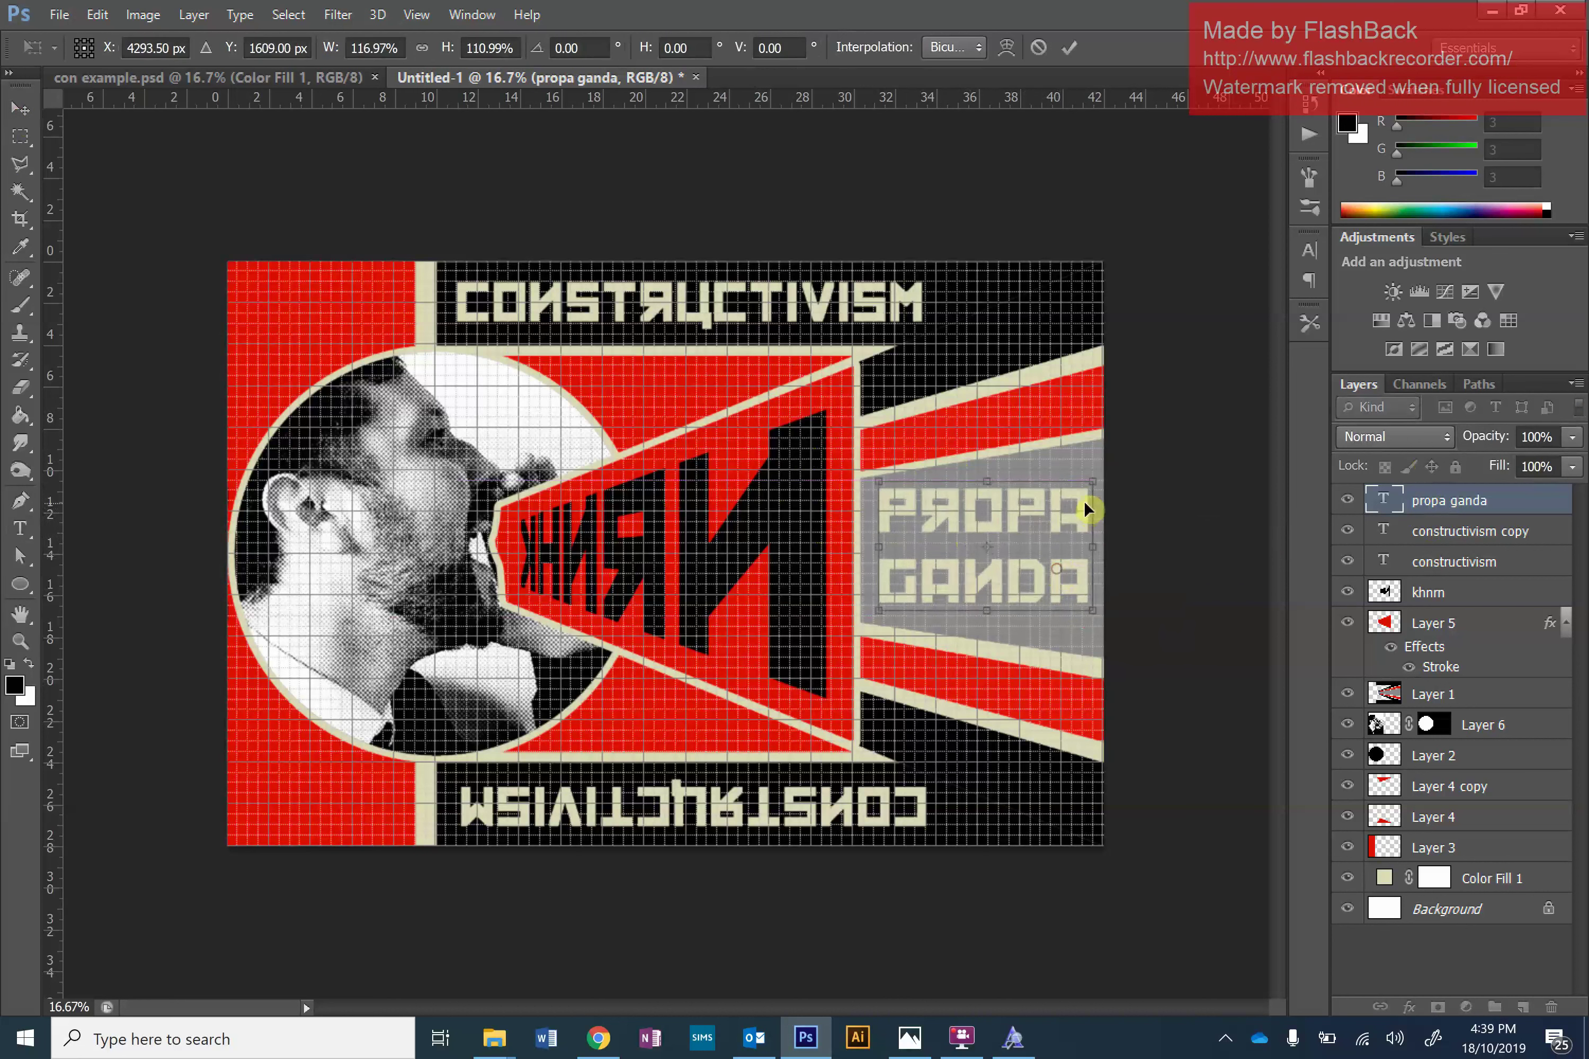
click(421, 47)
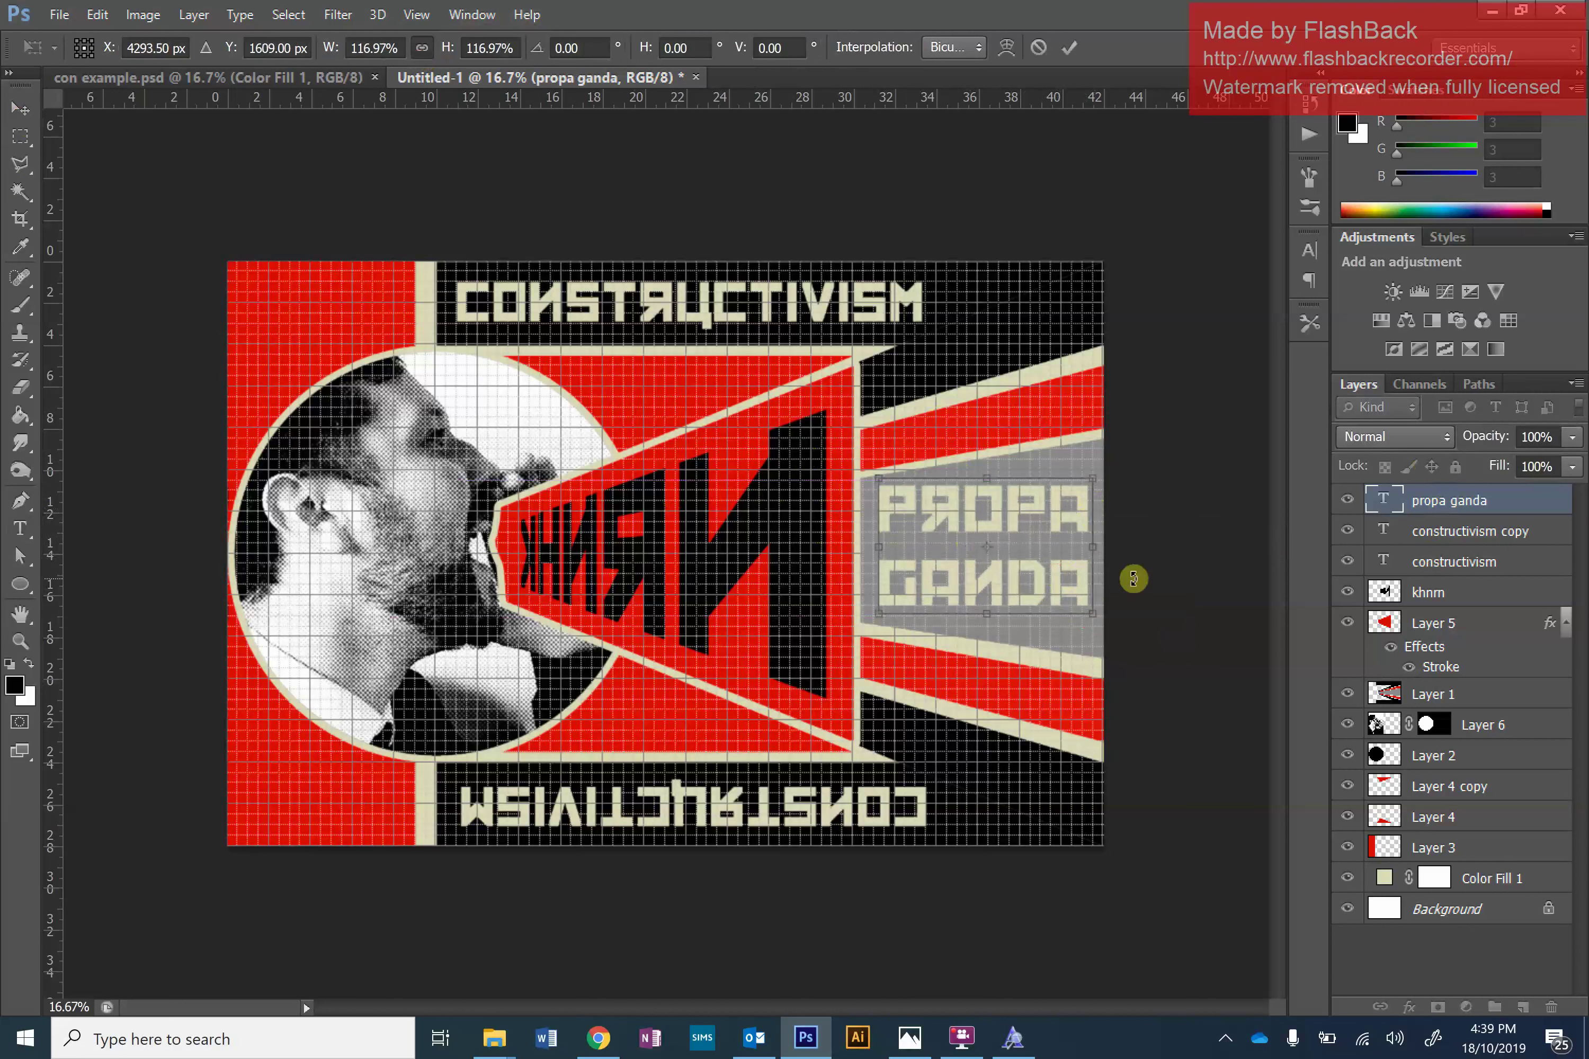
click(1071, 61)
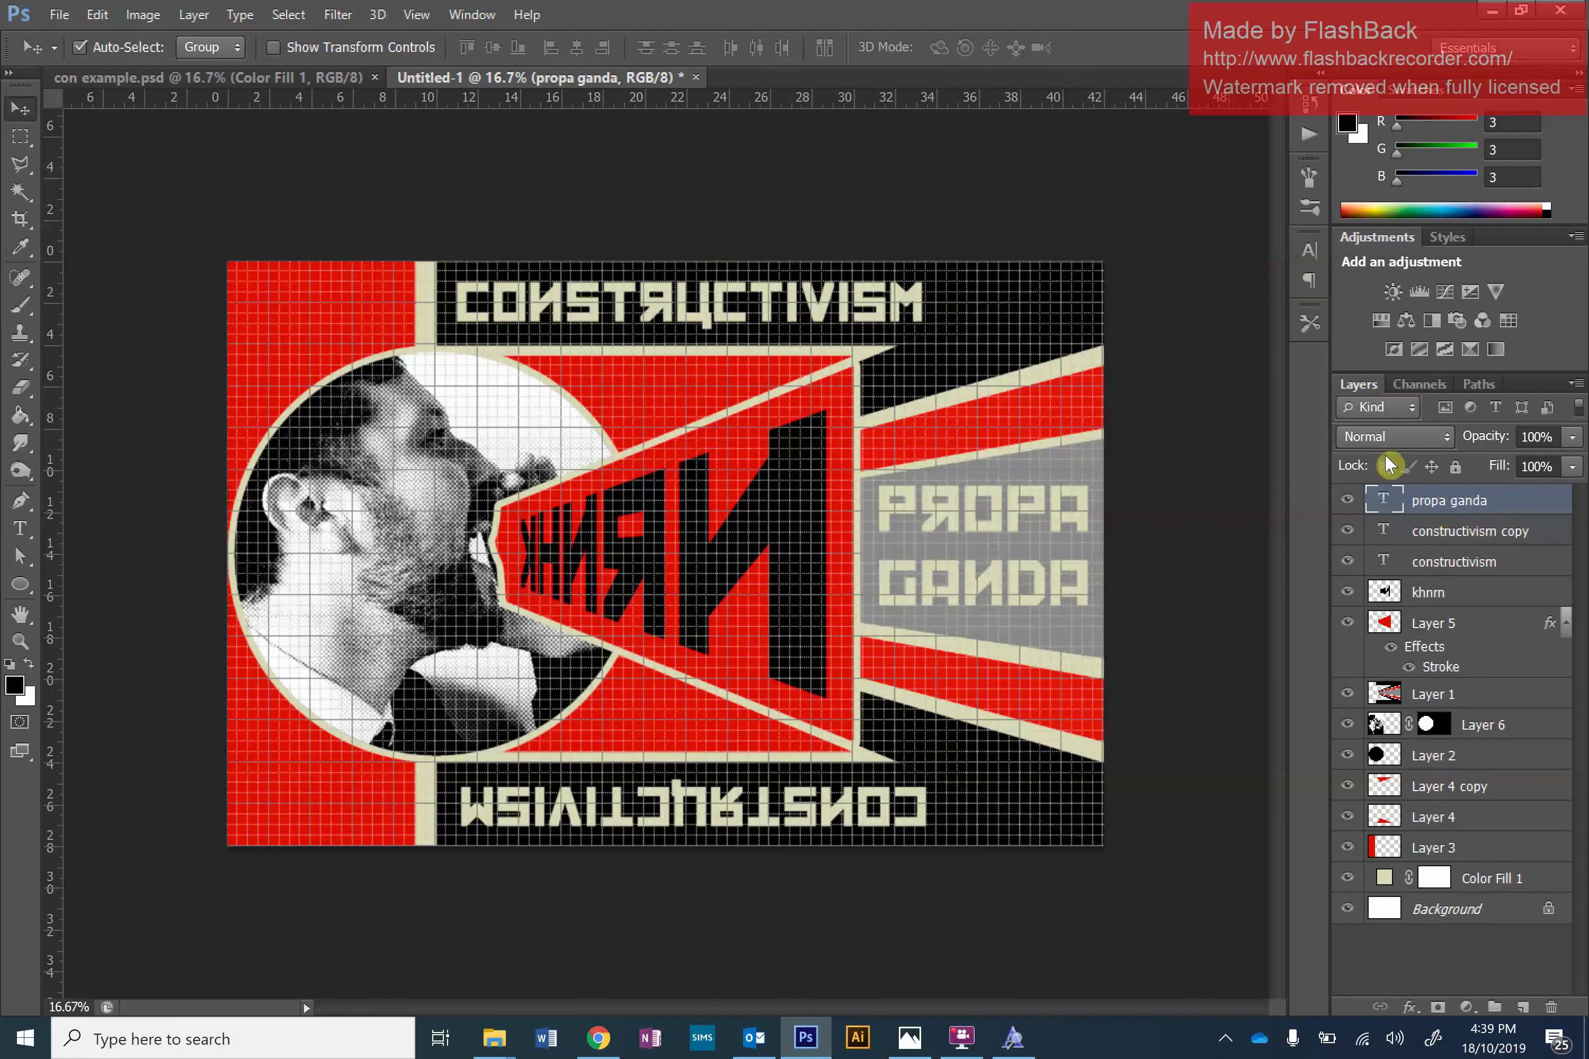
Rasterize the "propa ganda" text layer and apply a perspective transform that flares its right side to 142.33% height, following the grey ray.
right_click(1400, 499)
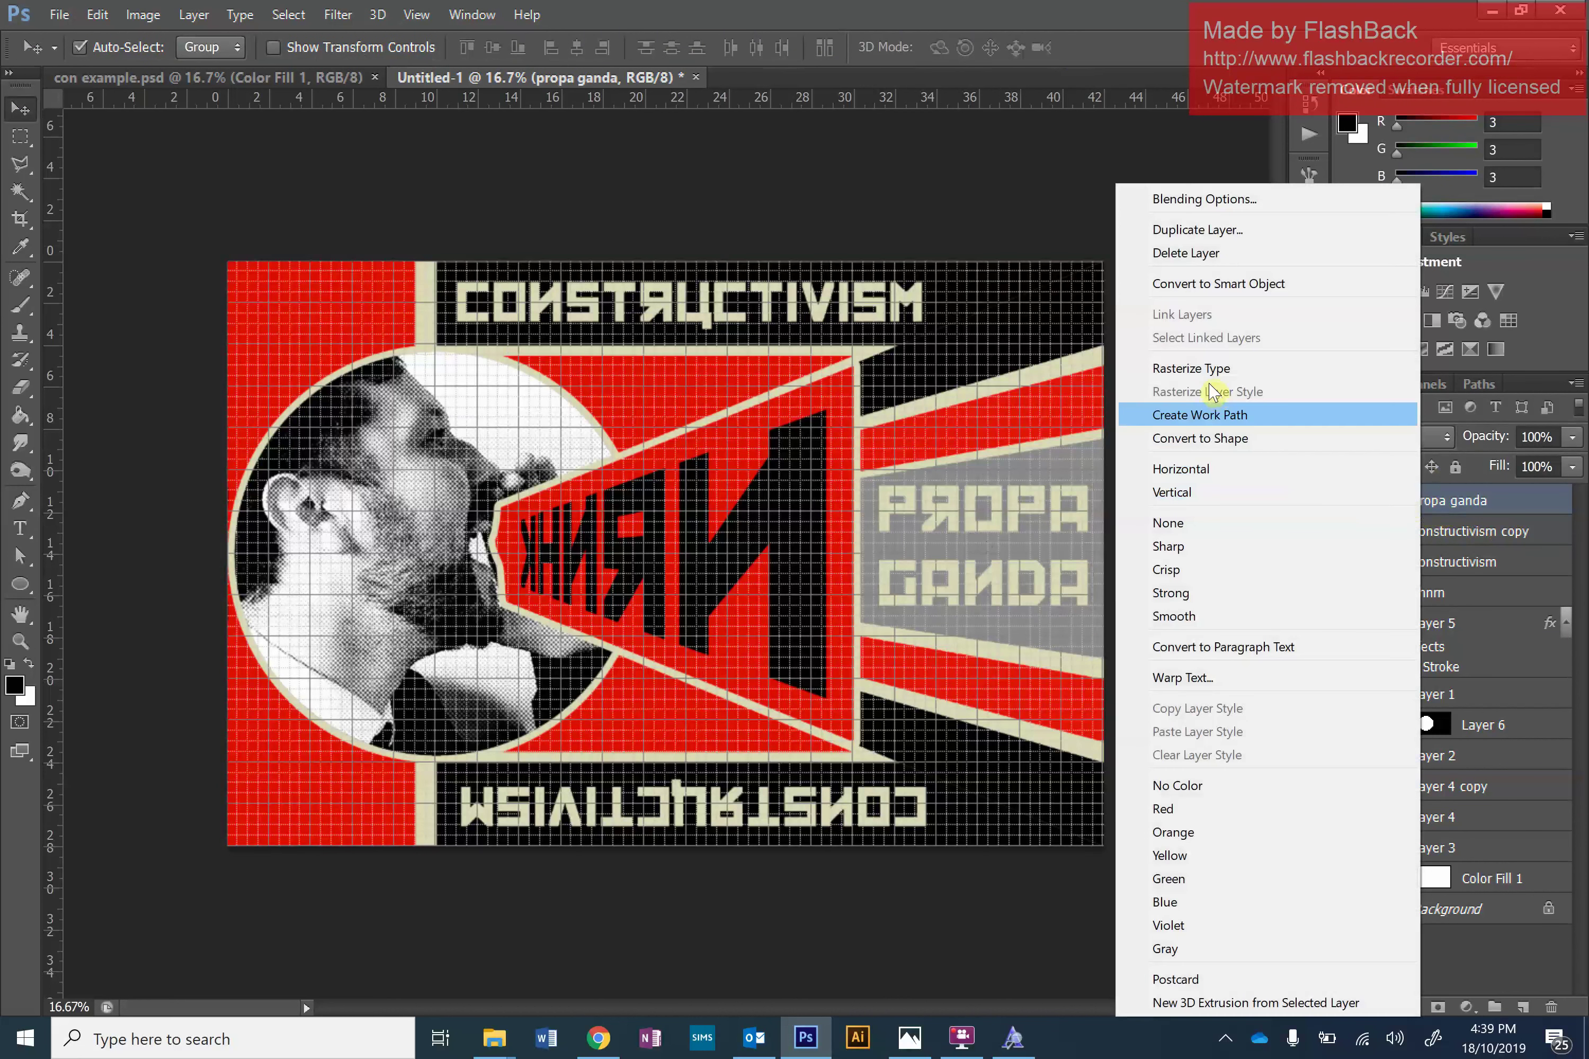
click(1149, 368)
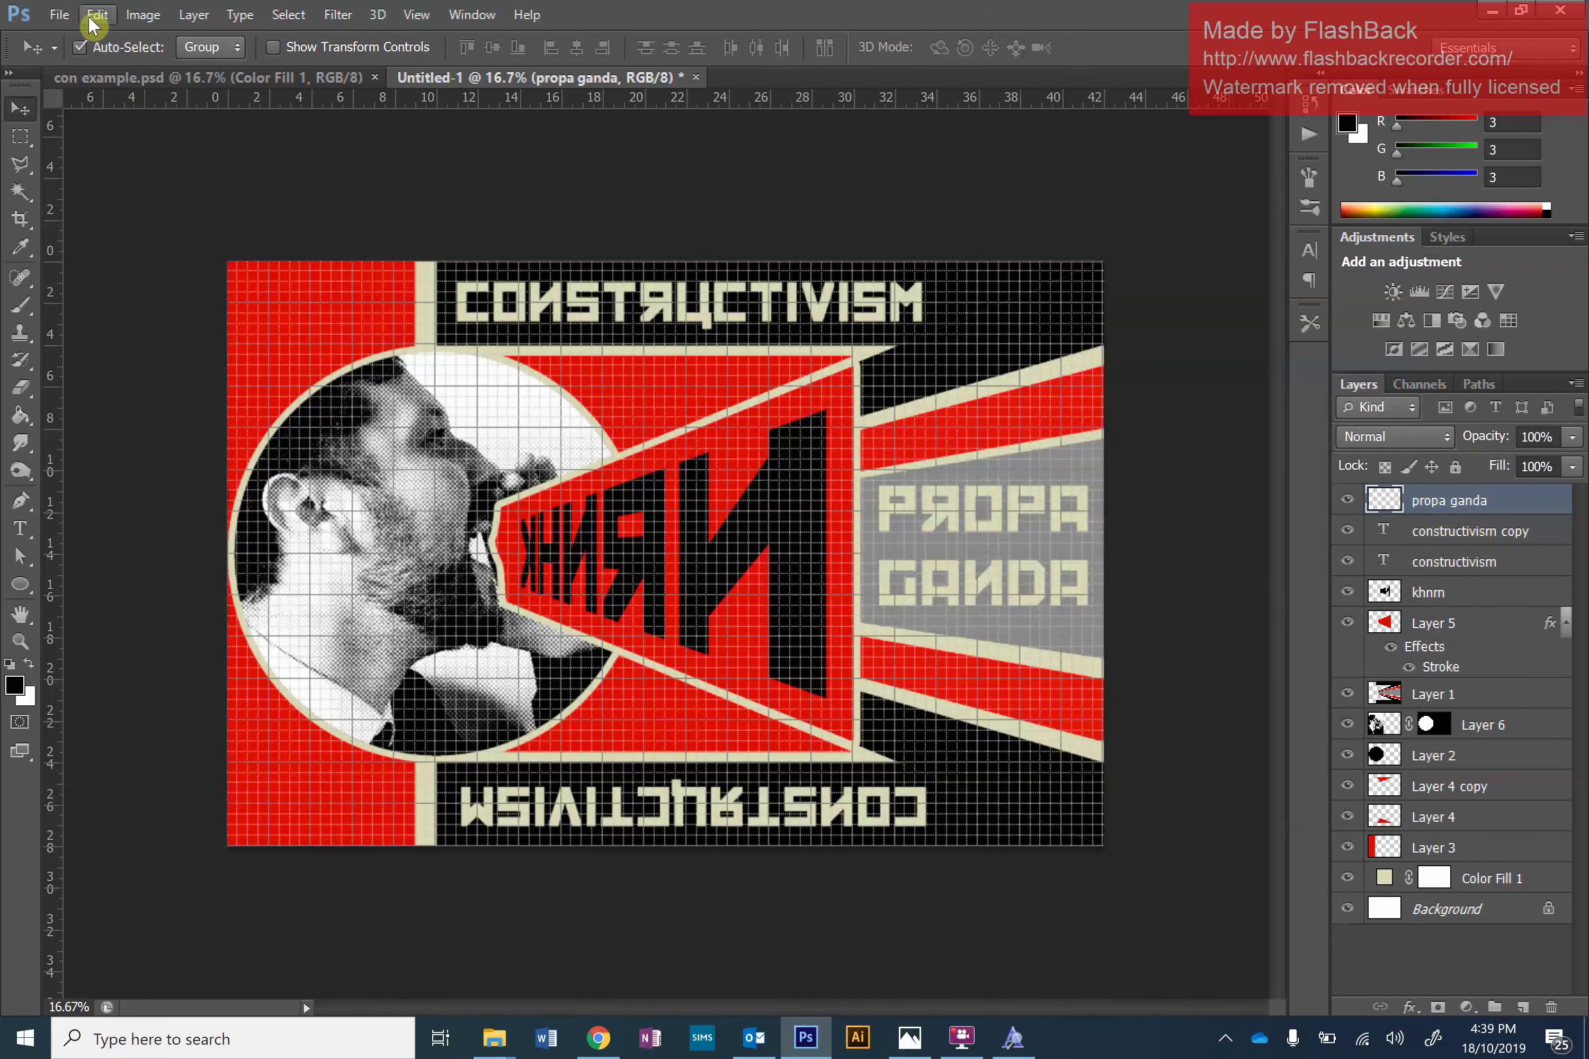
click(142, 15)
mouse_move(97, 14)
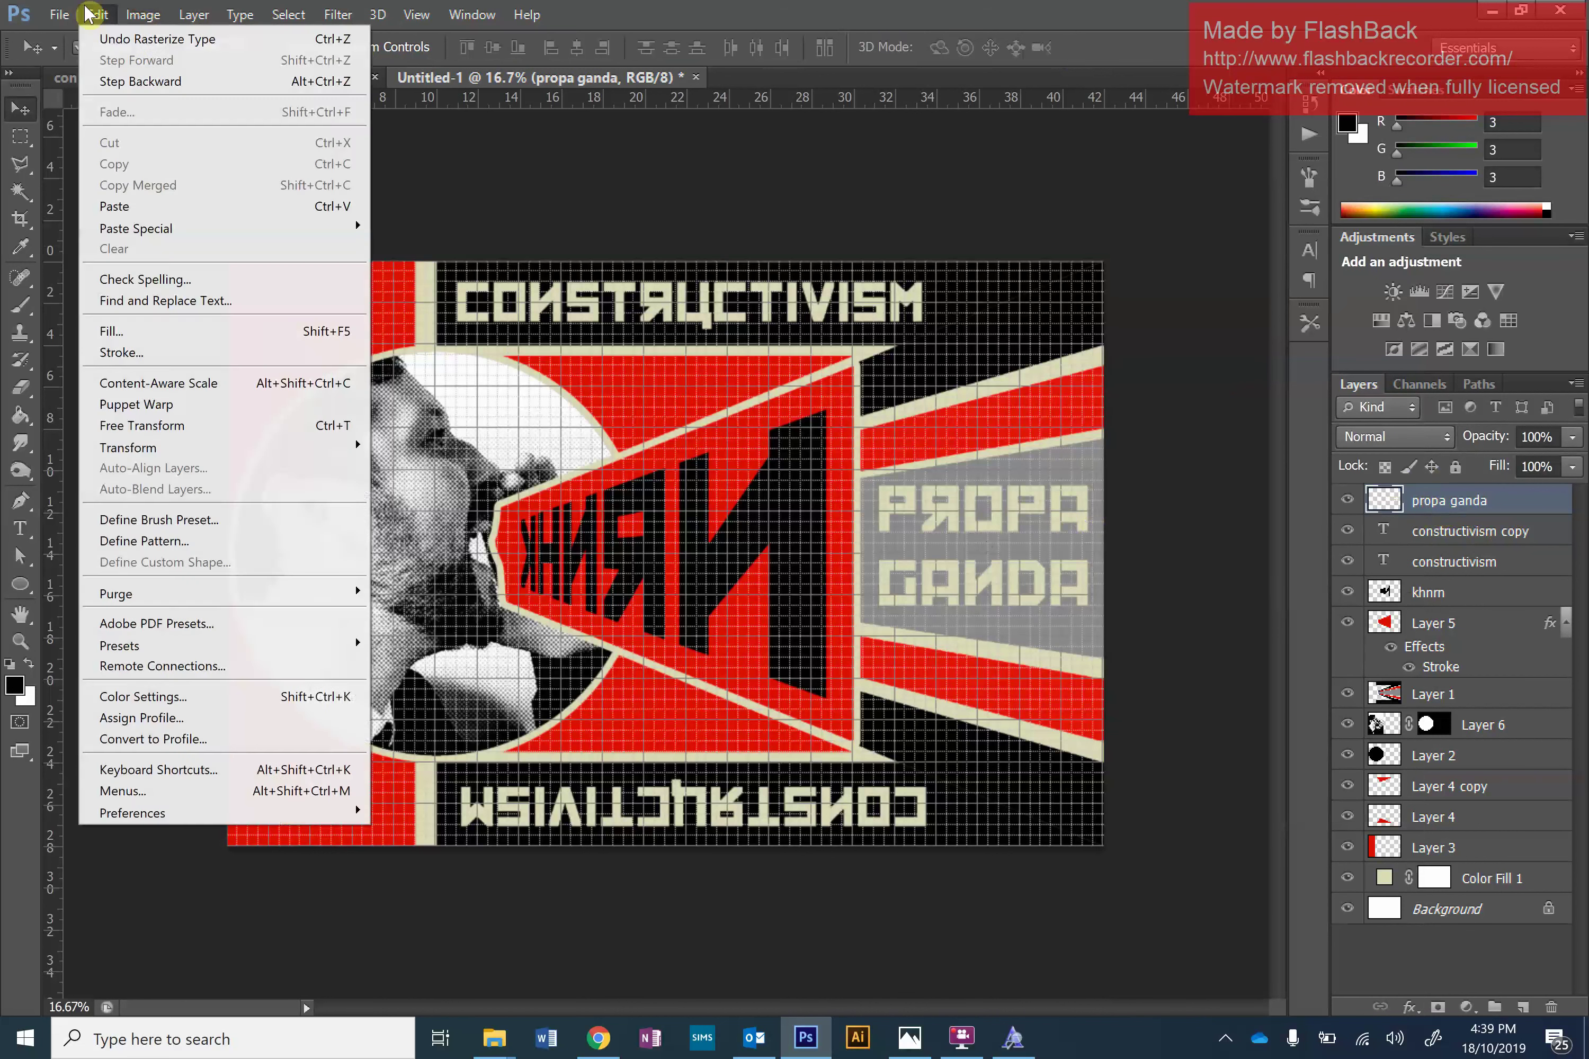
mouse_move(337, 454)
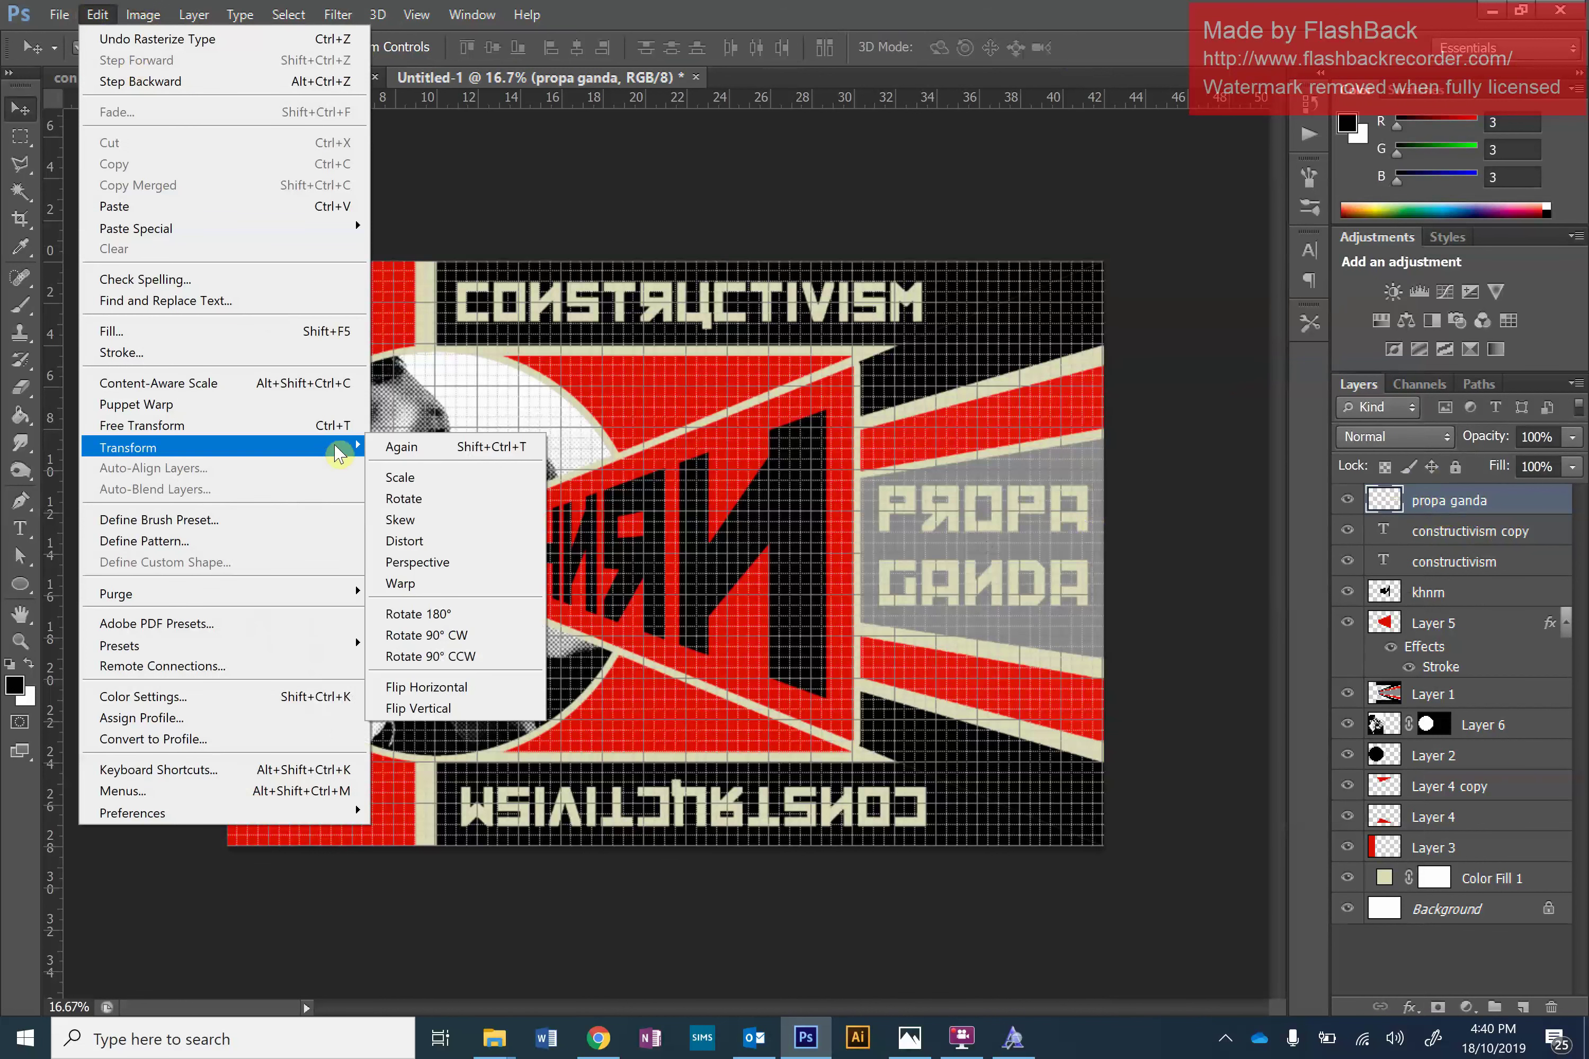
click(468, 558)
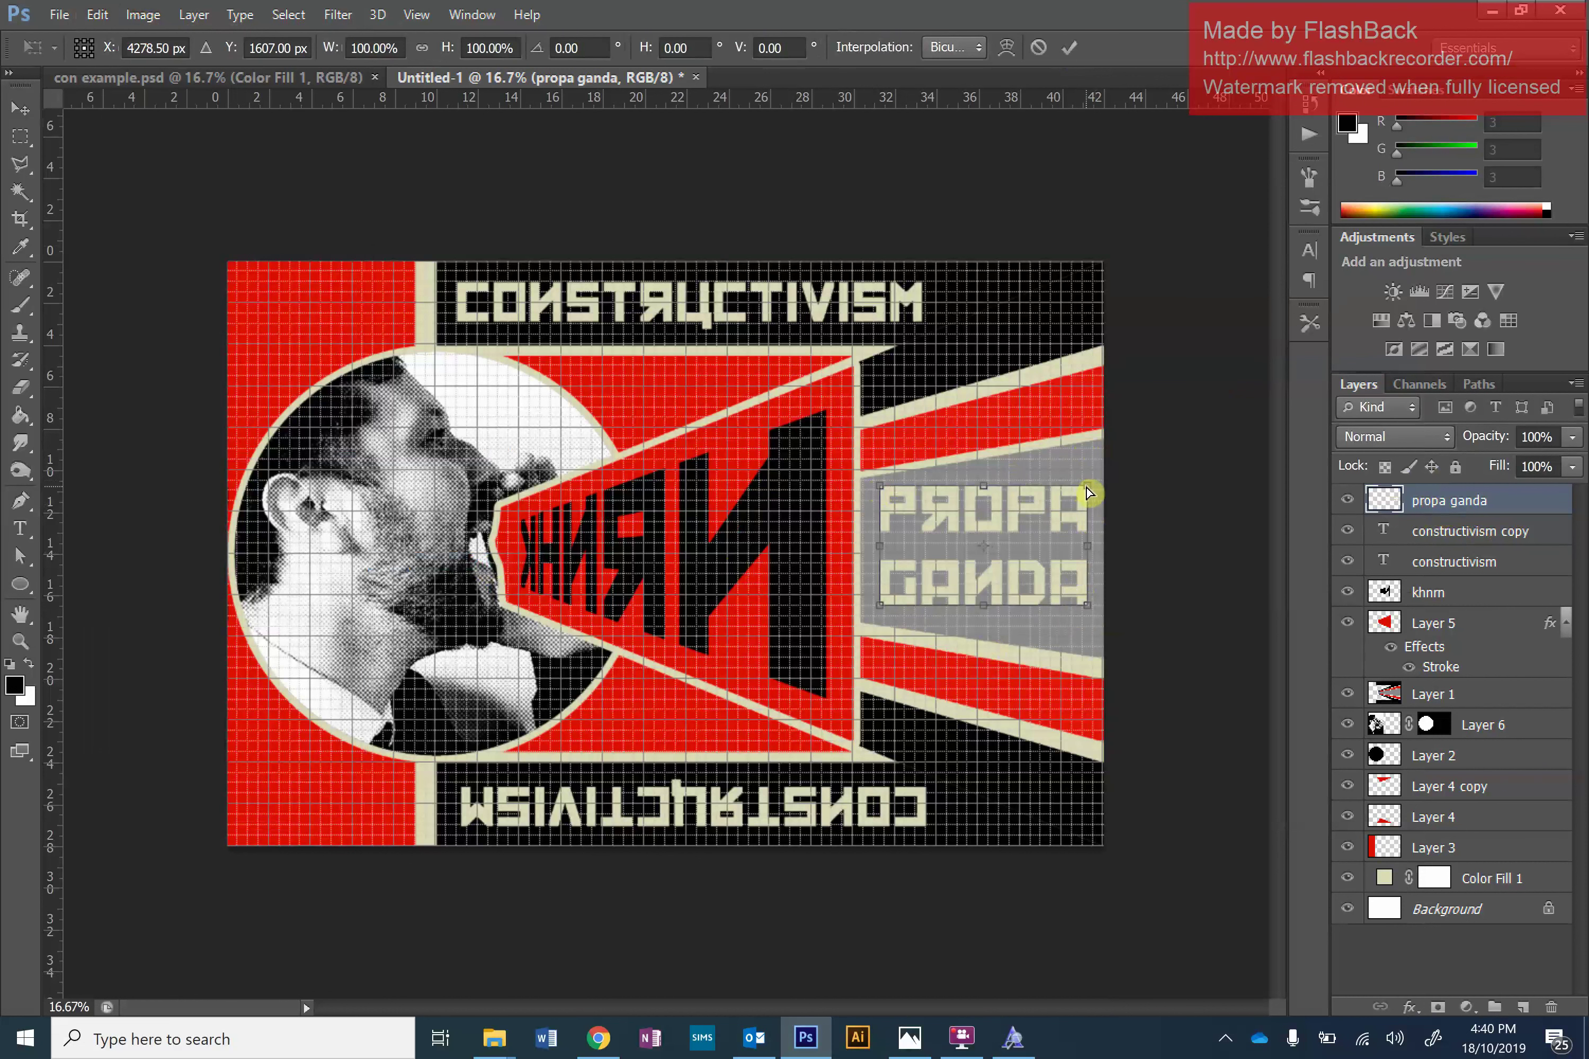
drag(1089, 492, 1089, 461)
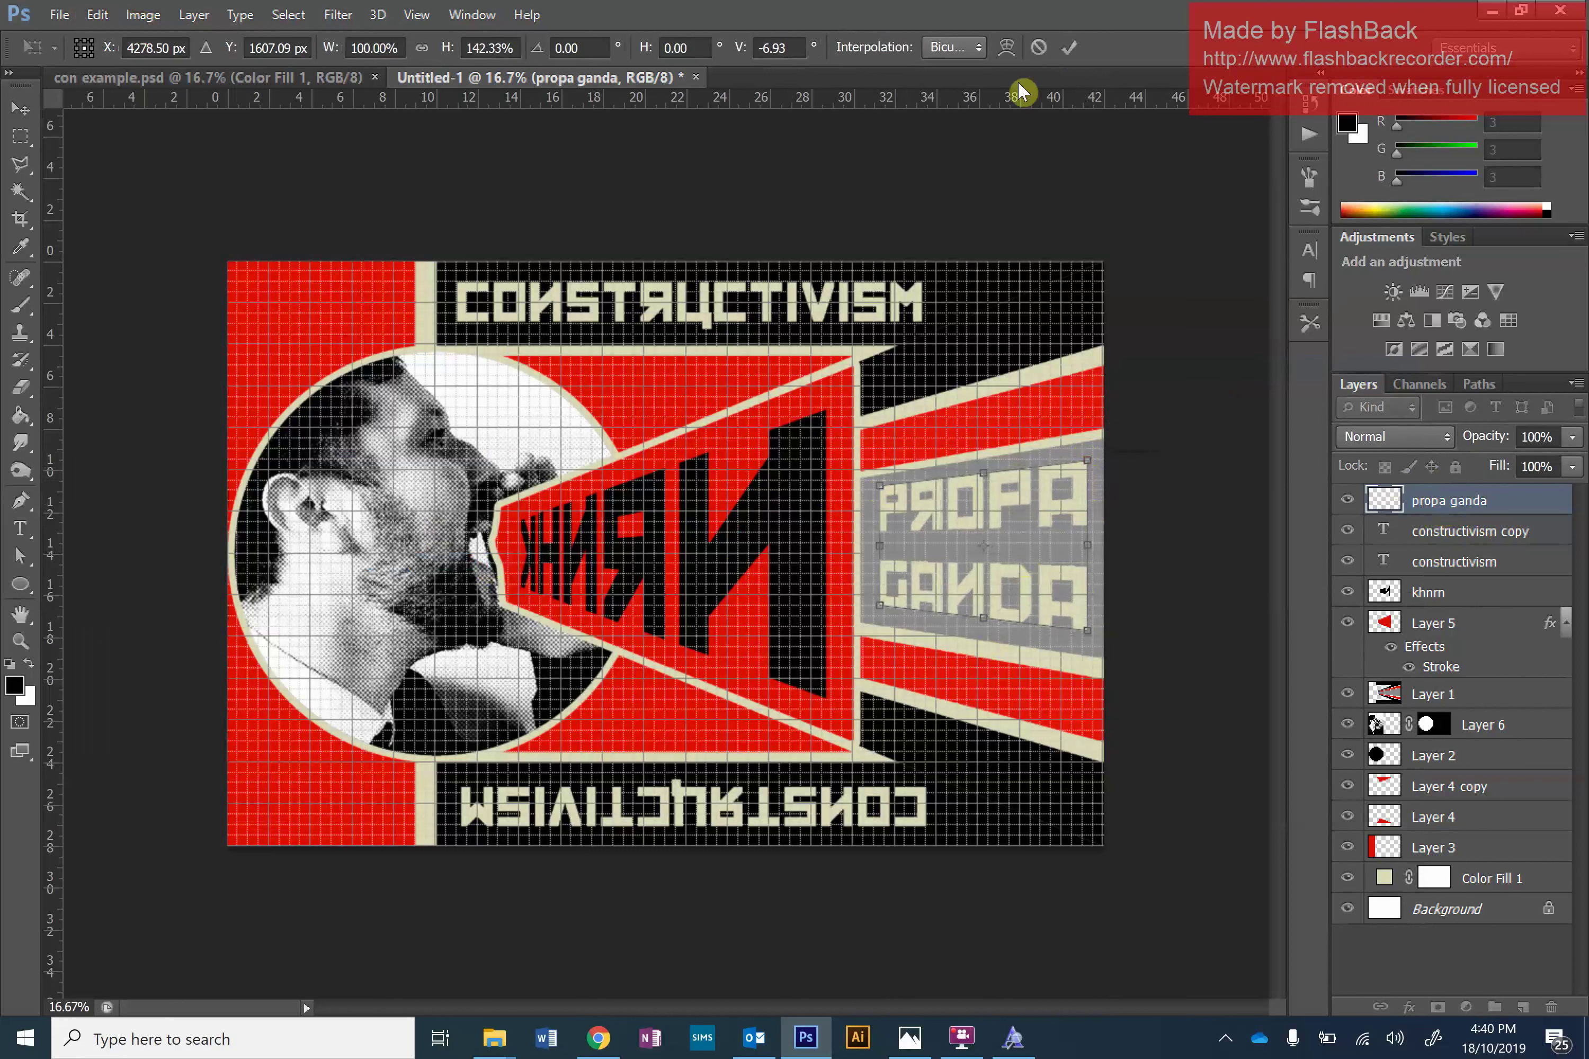
click(1070, 47)
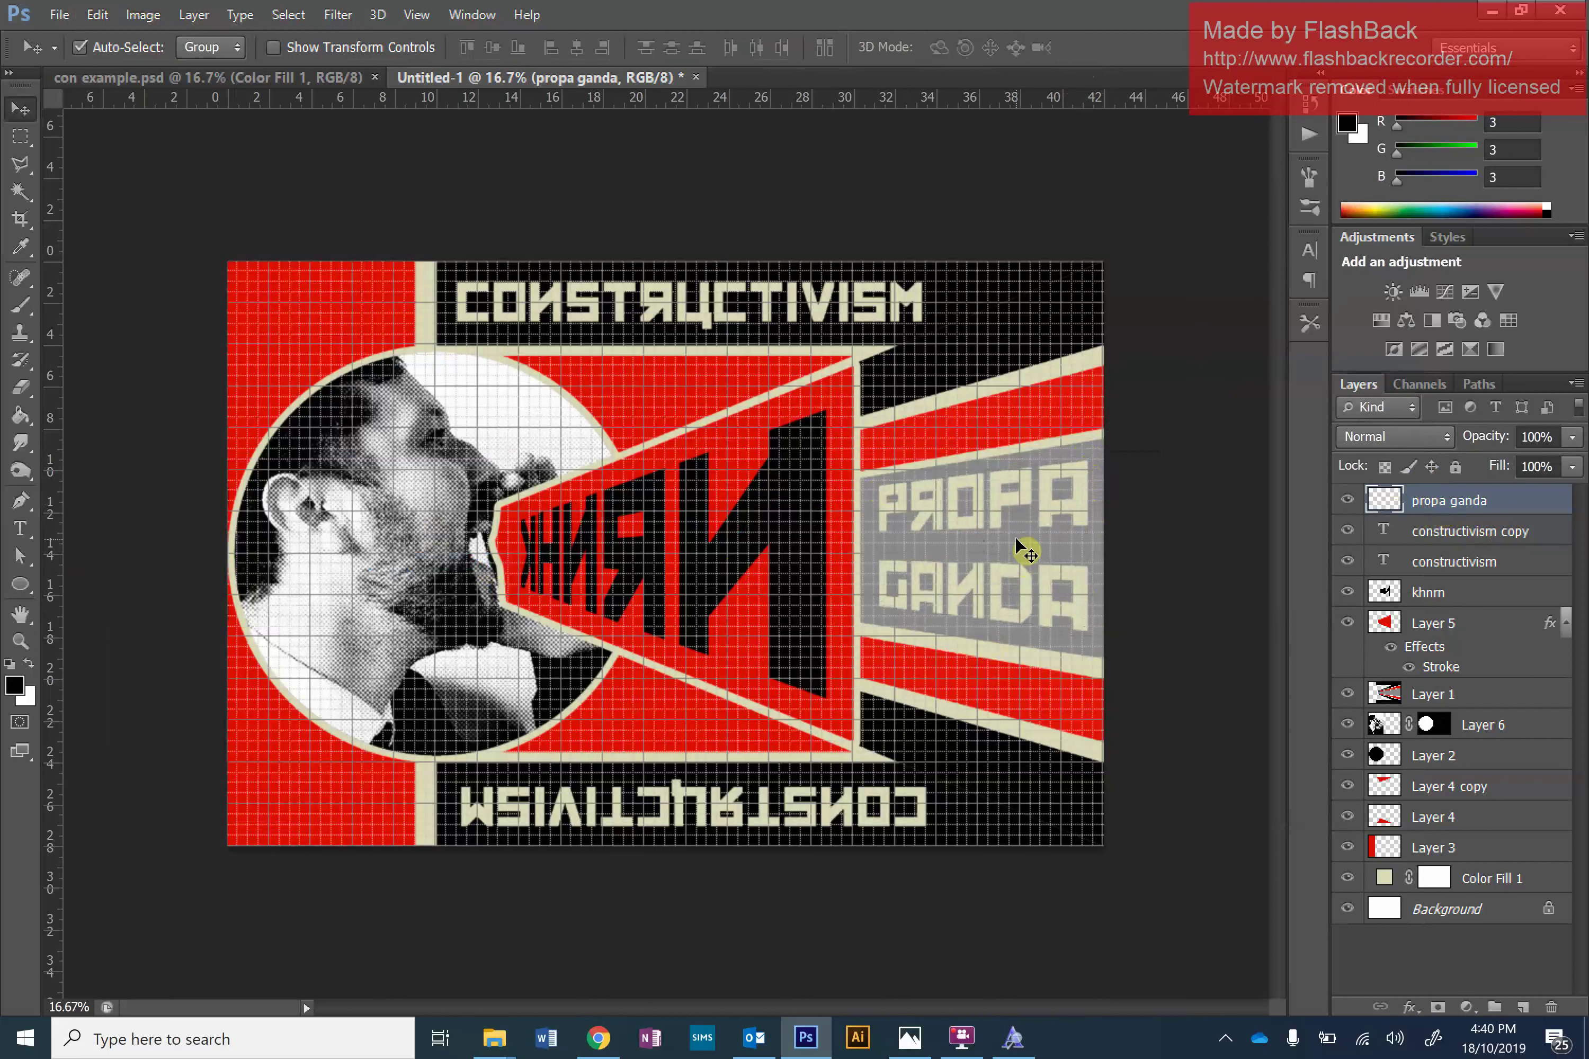
click(962, 1038)
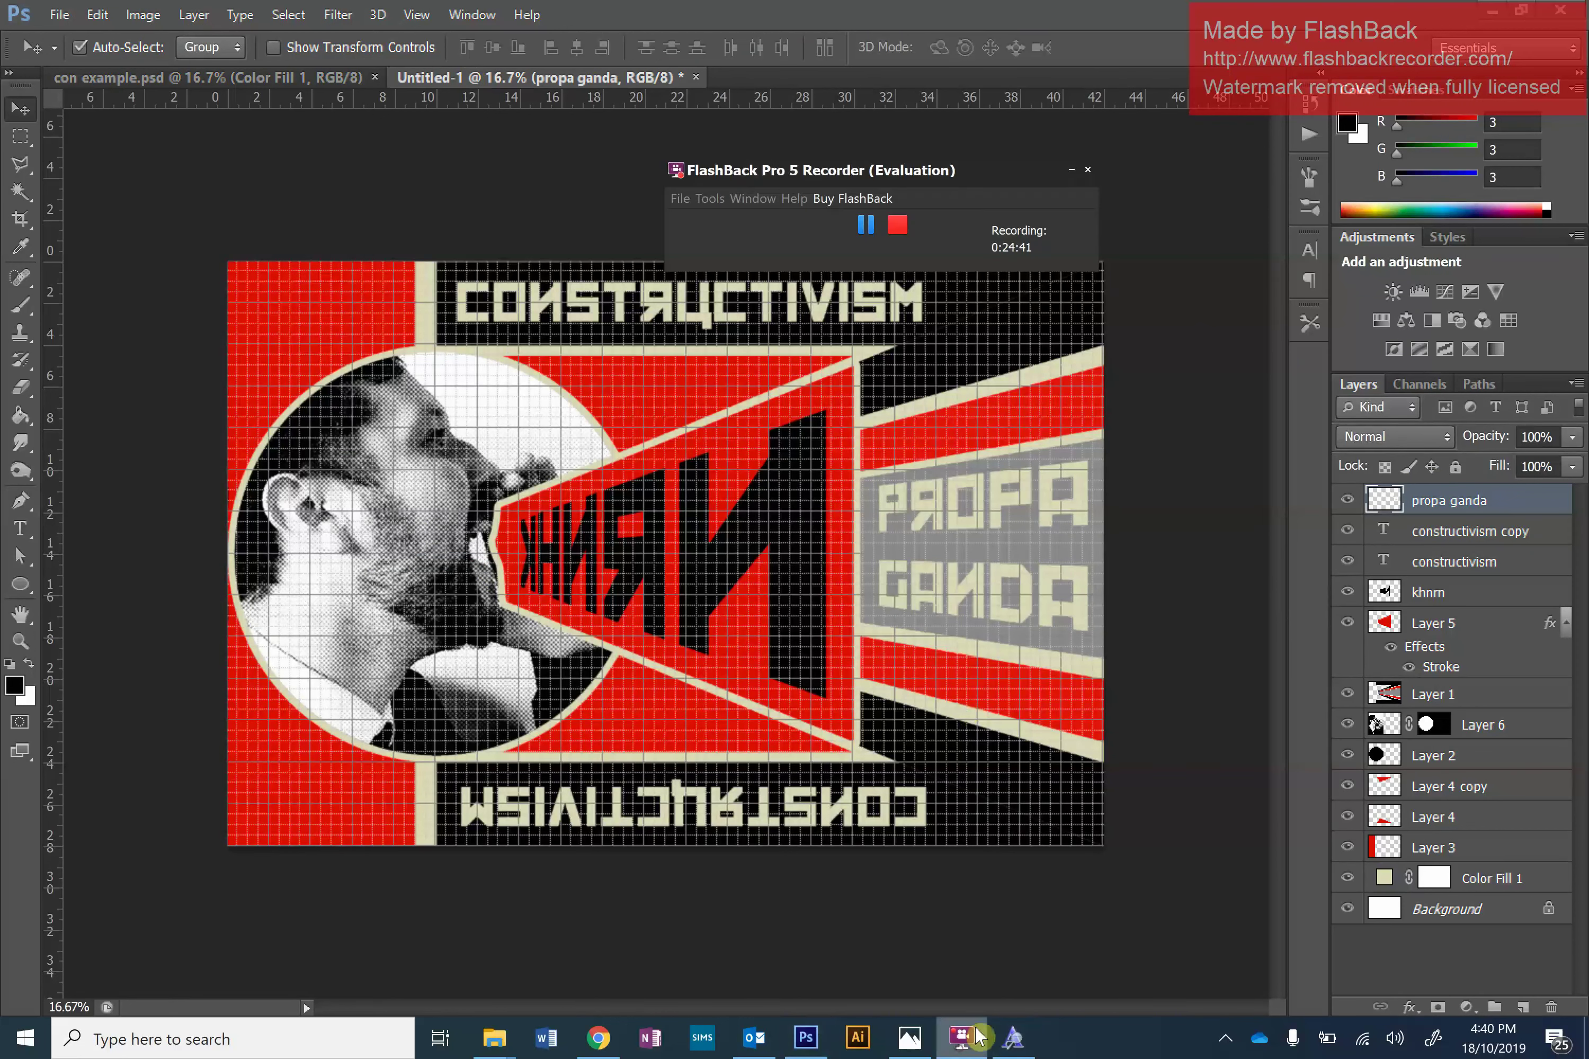
click(866, 224)
click(865, 224)
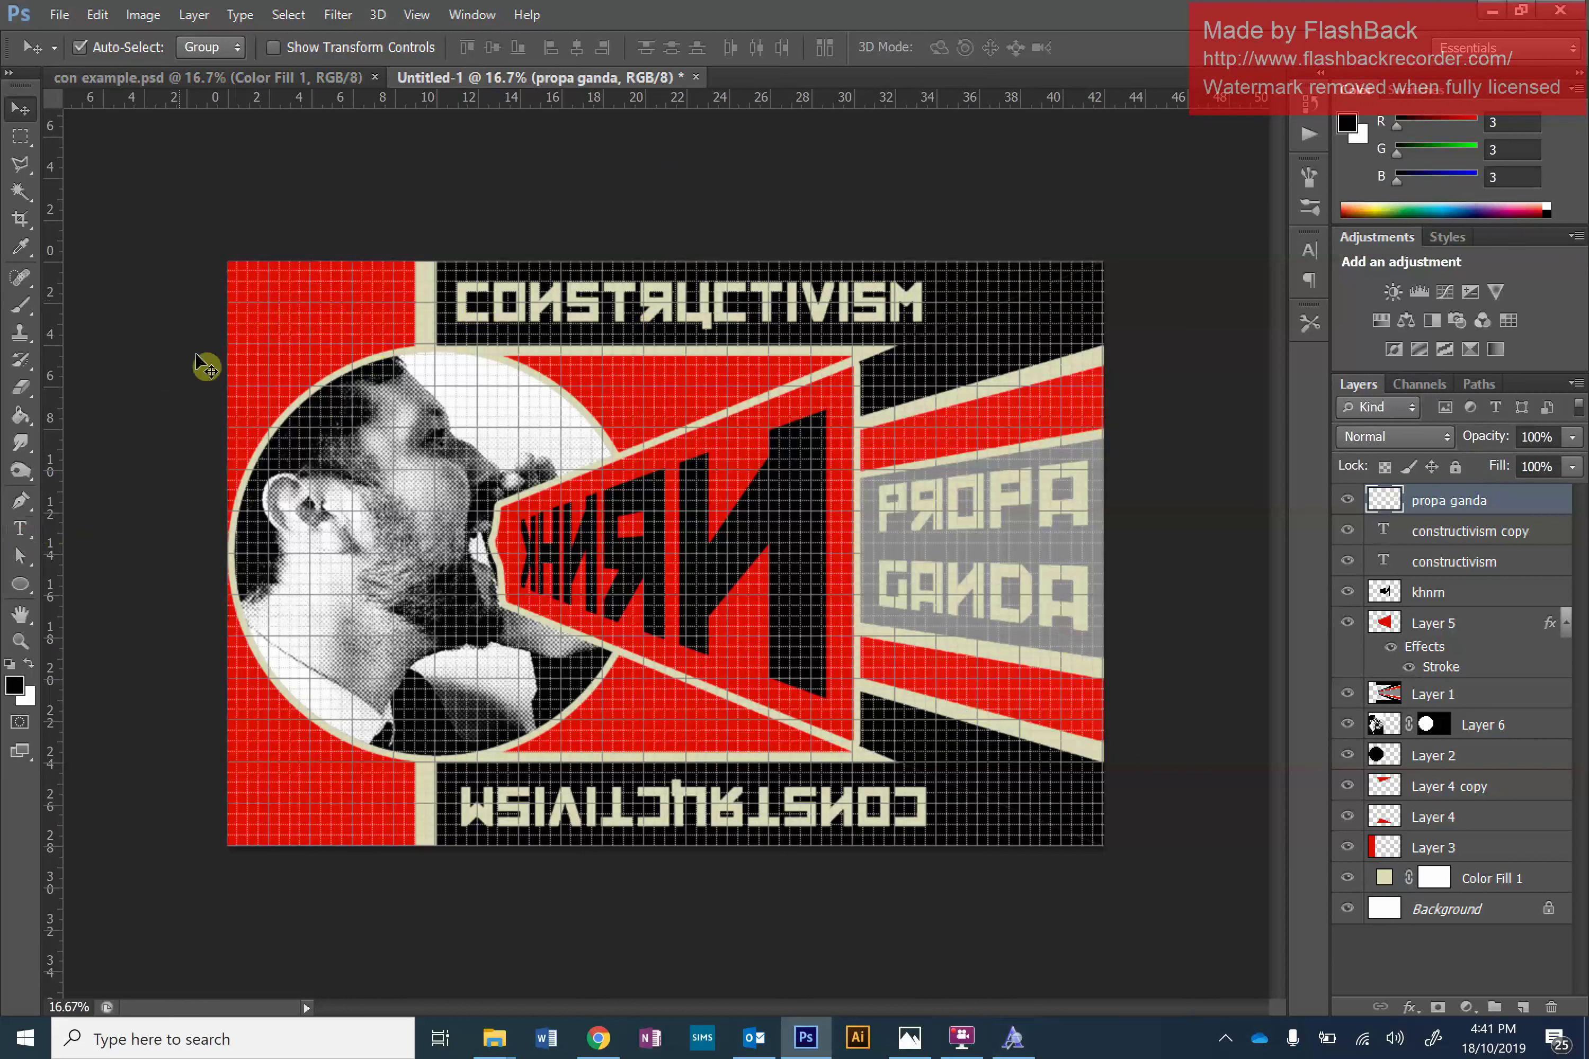
Add beige 72 pt Kremlin text "neh" in the red area above the circle, level with the upper "constructivism".
click(20, 528)
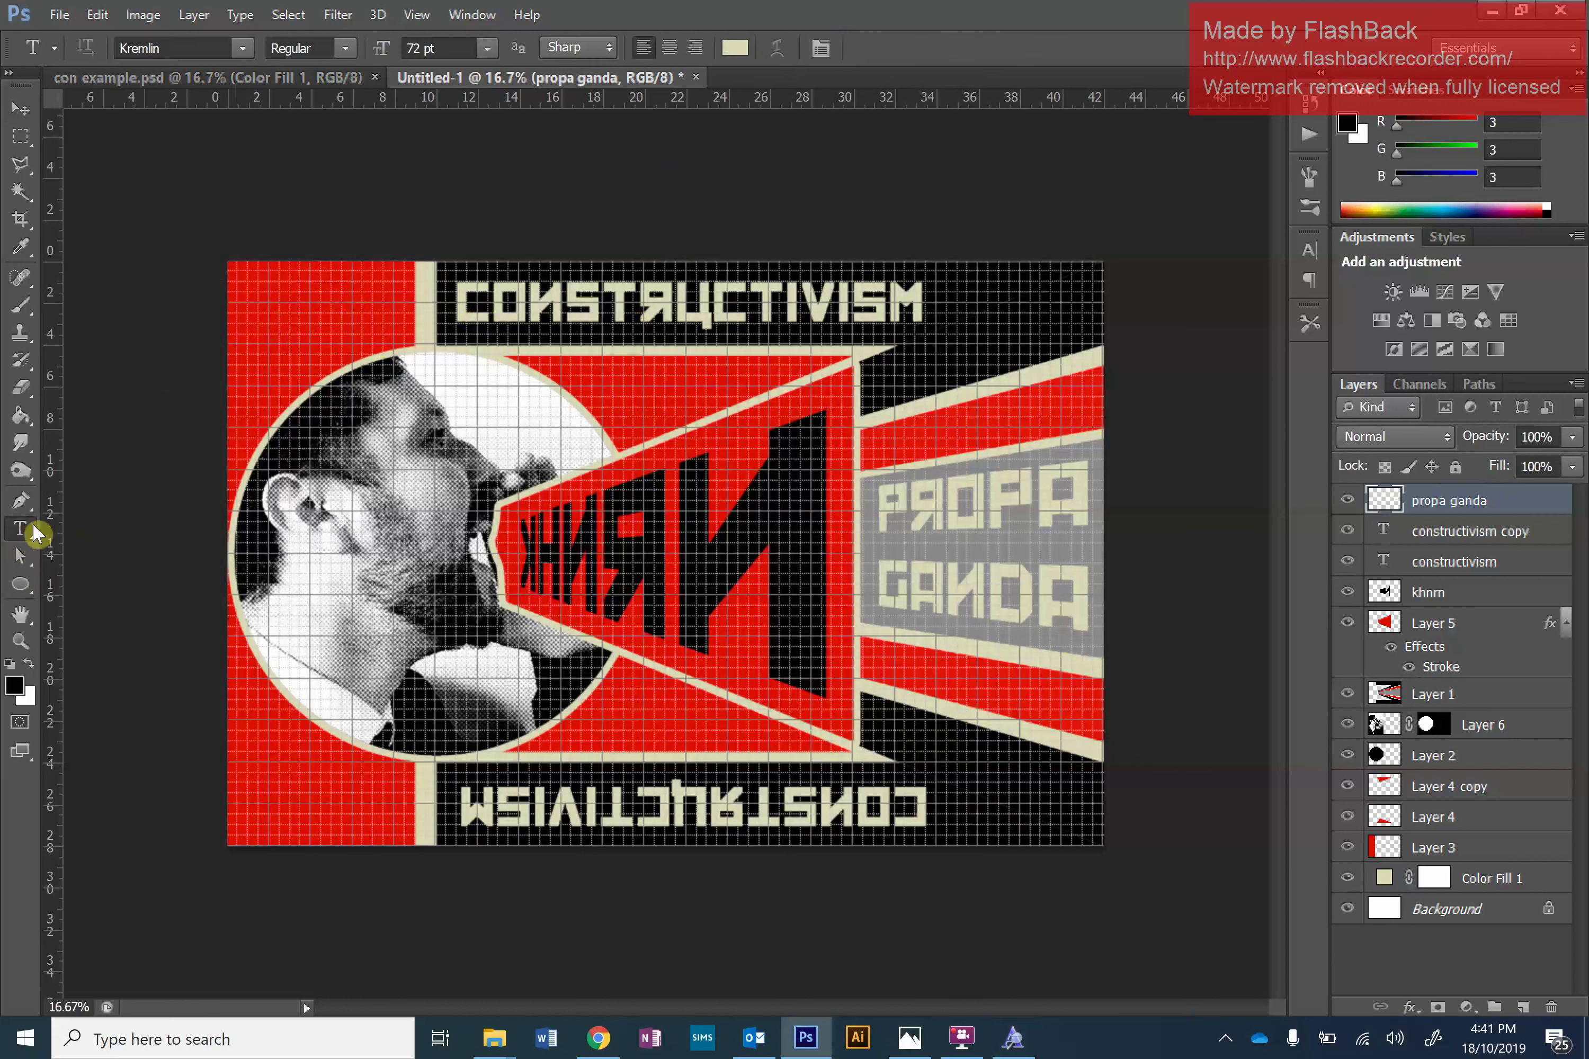
click(257, 302)
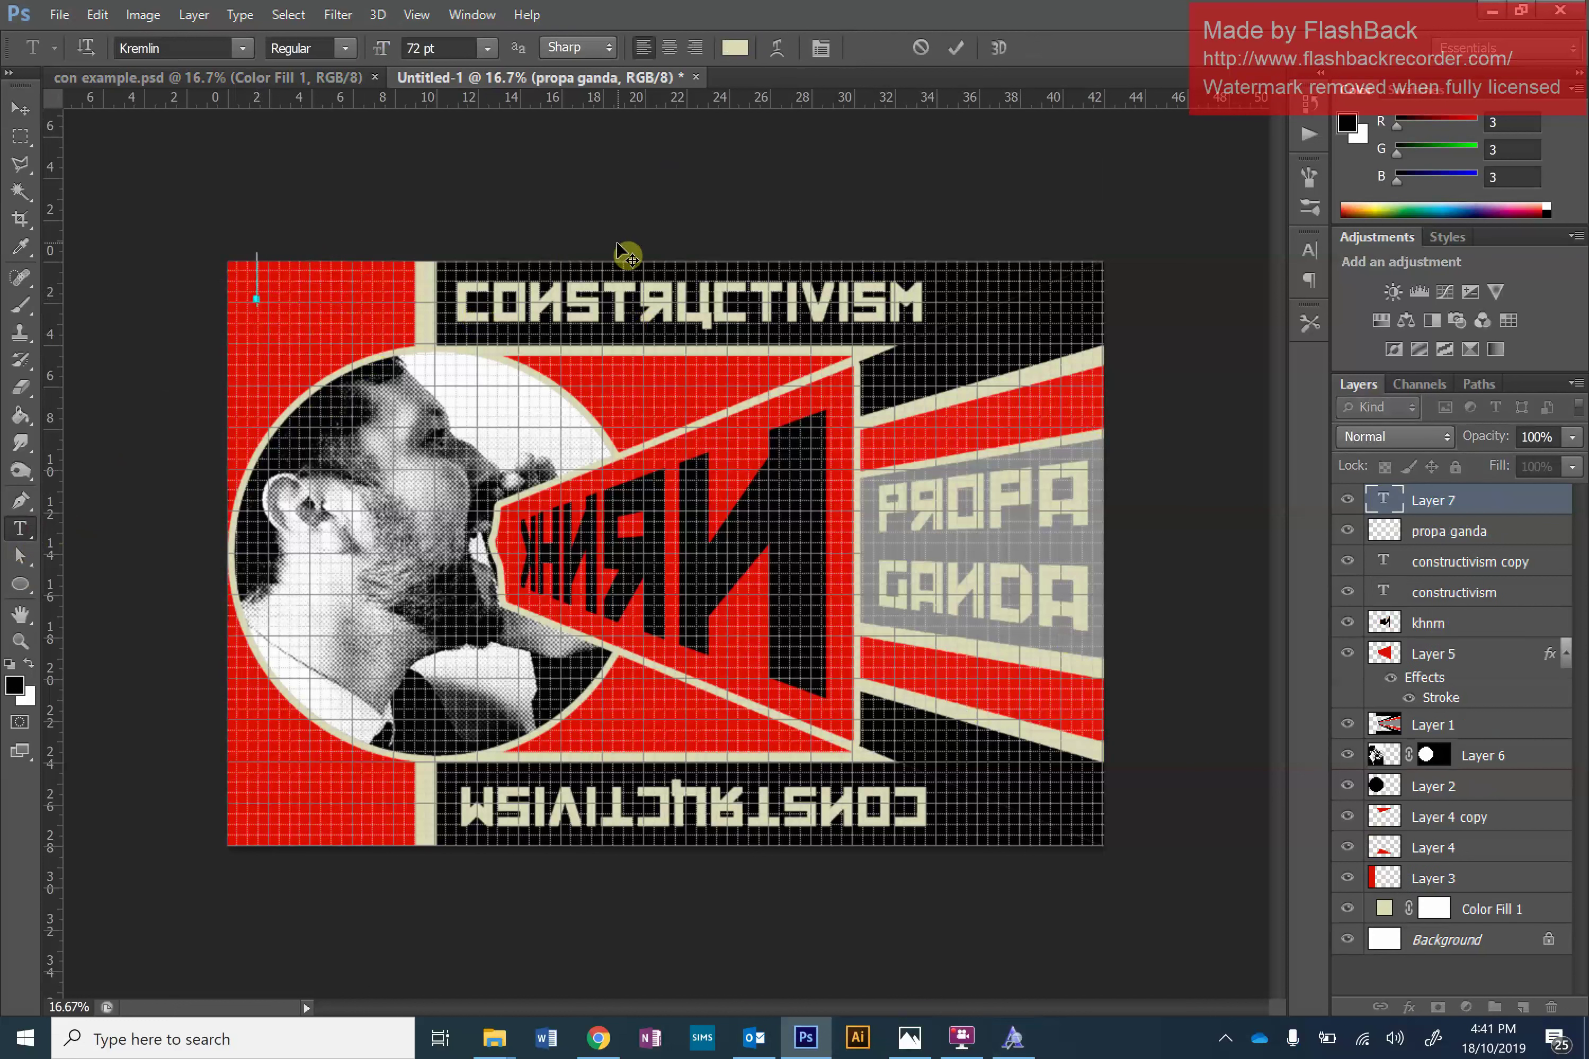
text(n3h)
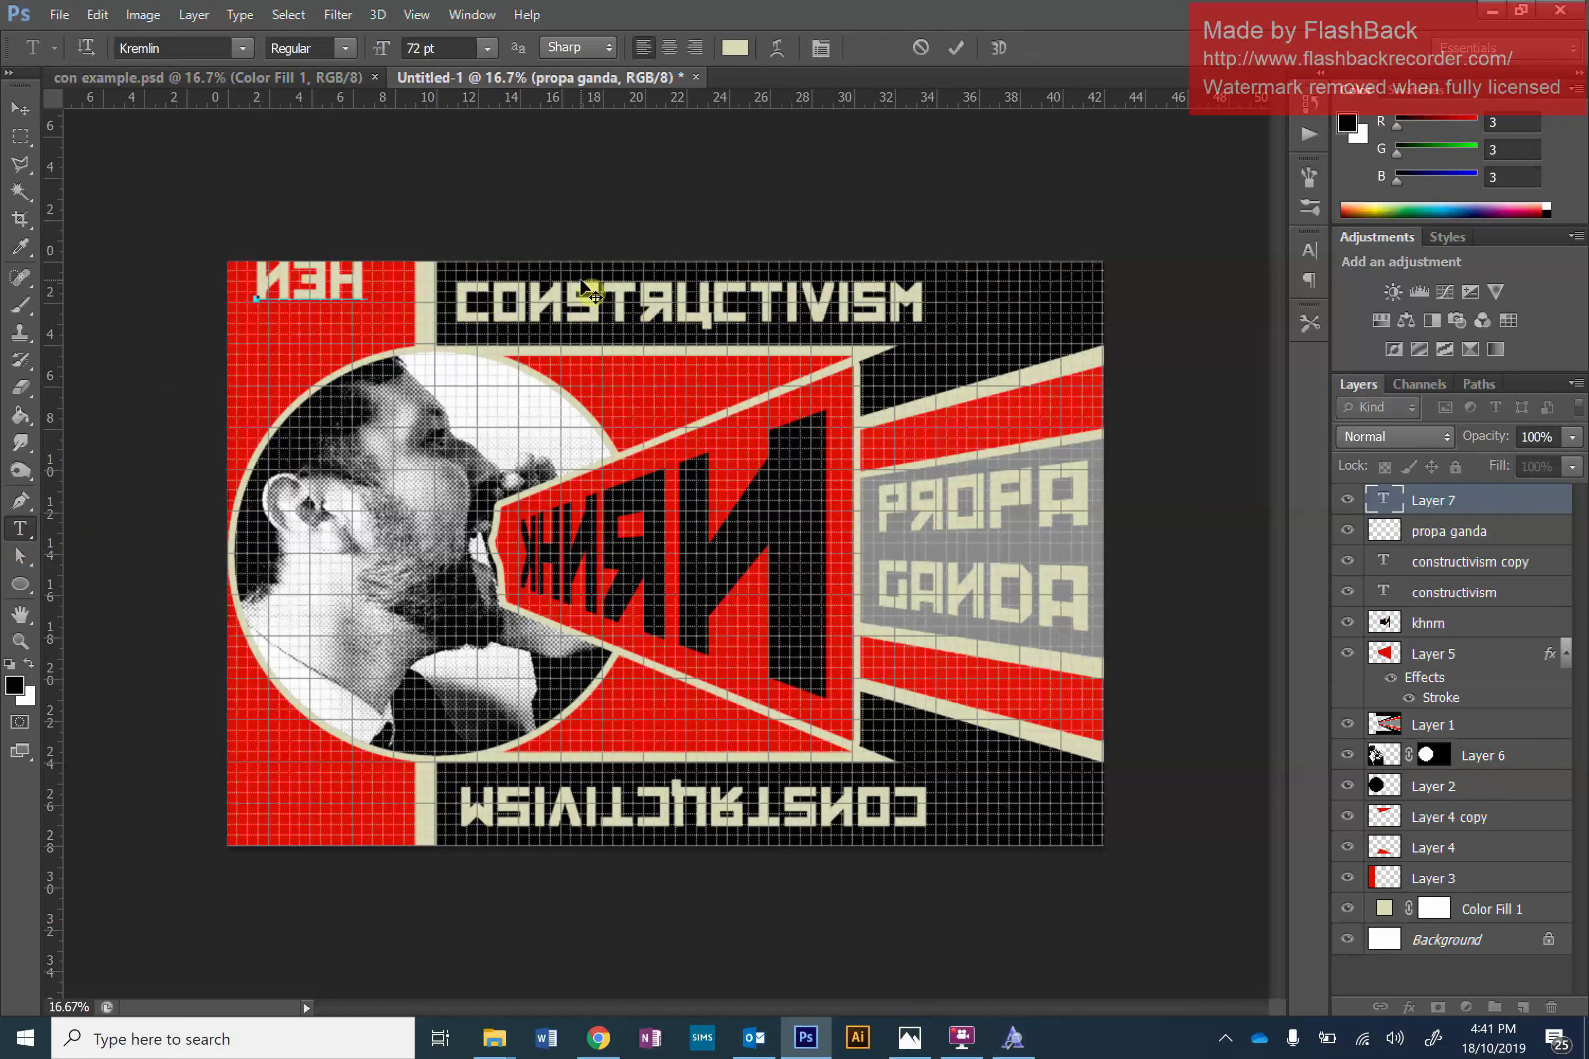
click(29, 109)
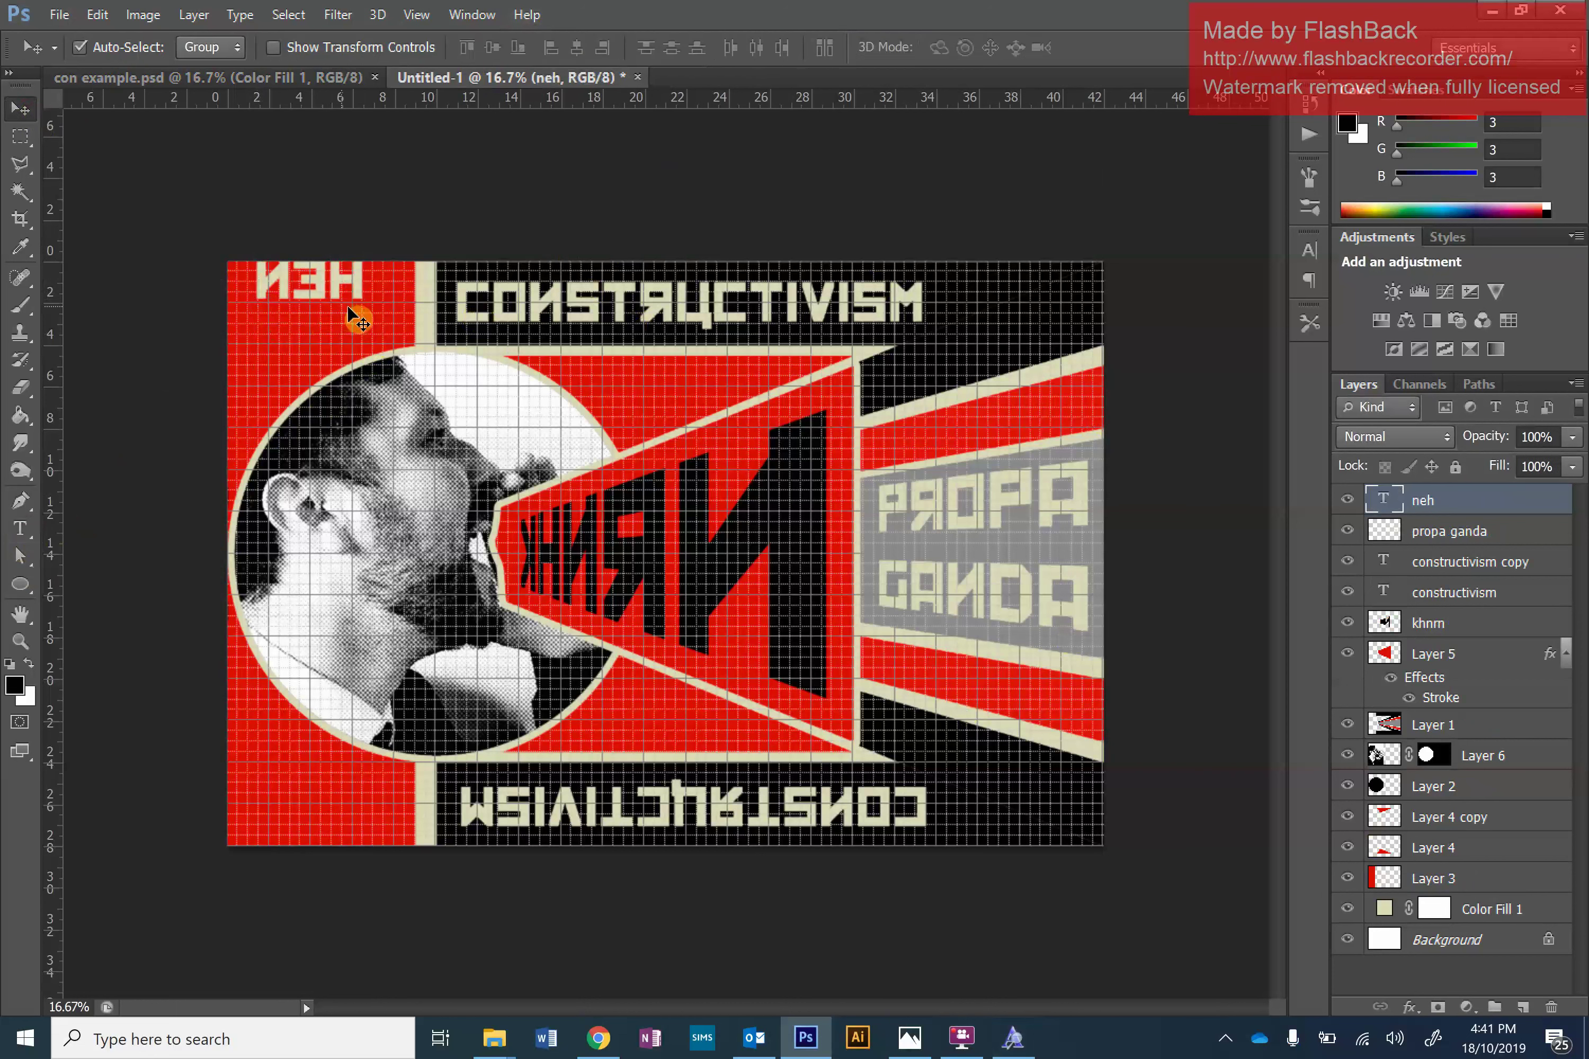
drag(349, 288, 352, 313)
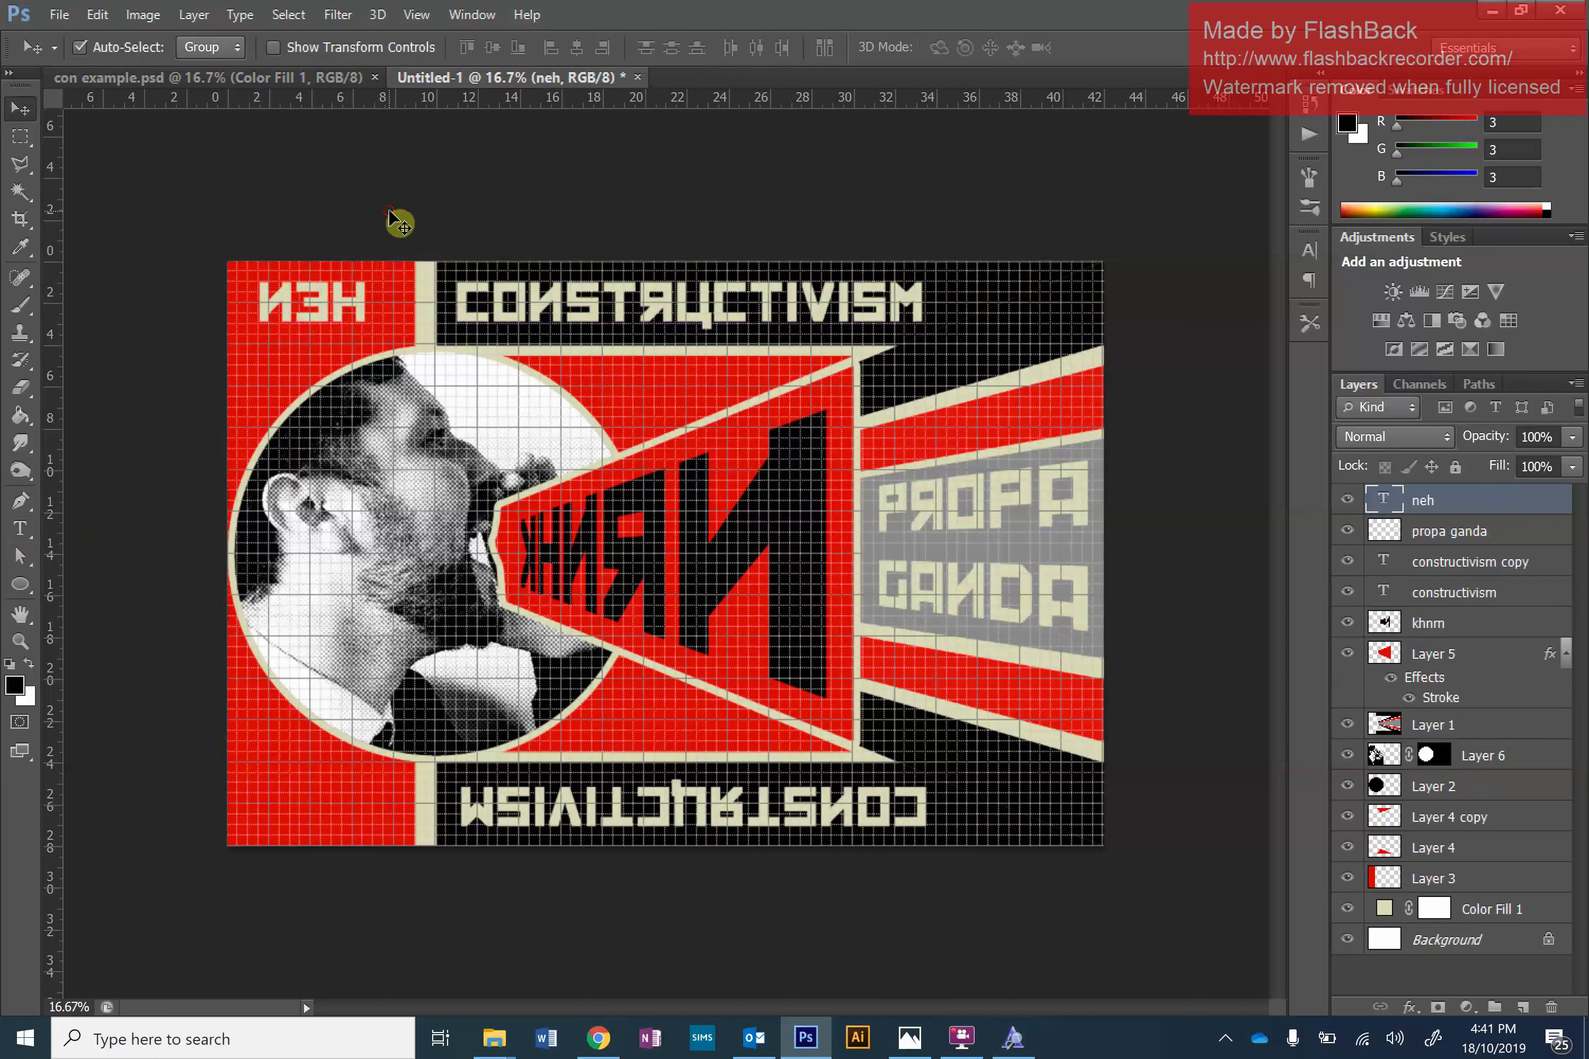
click(397, 220)
Duplicate the "neh" text layer and move the copy straight down into the red area below the circle.
right_click(1445, 506)
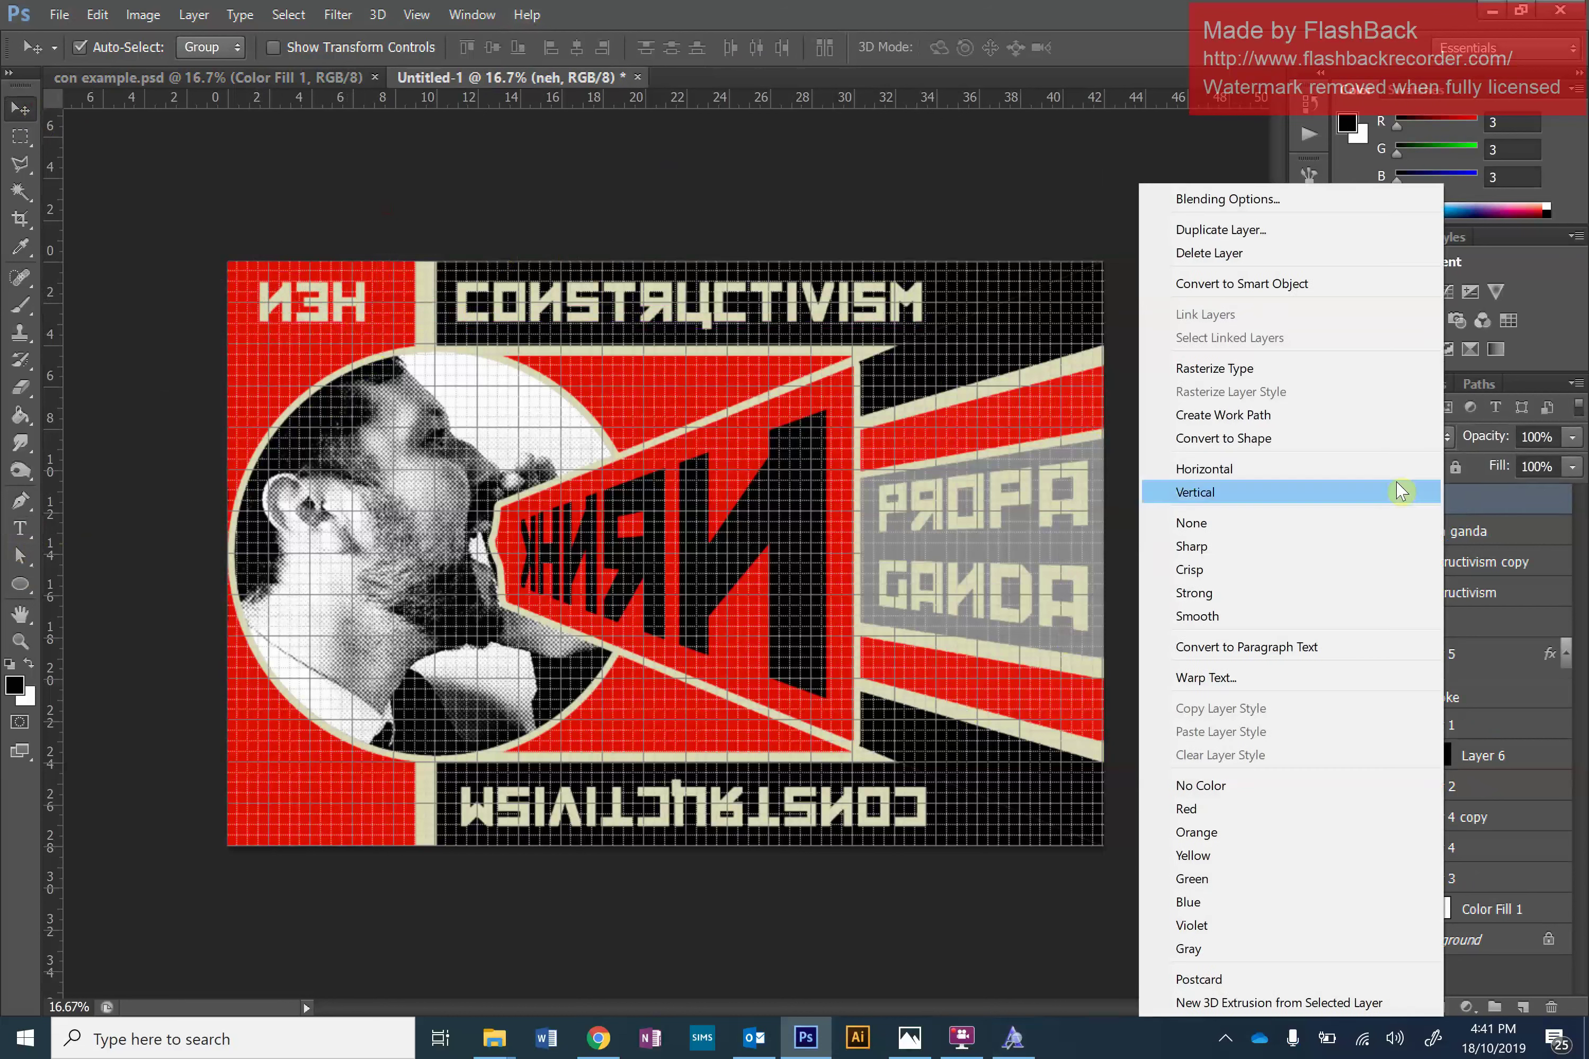
click(1229, 233)
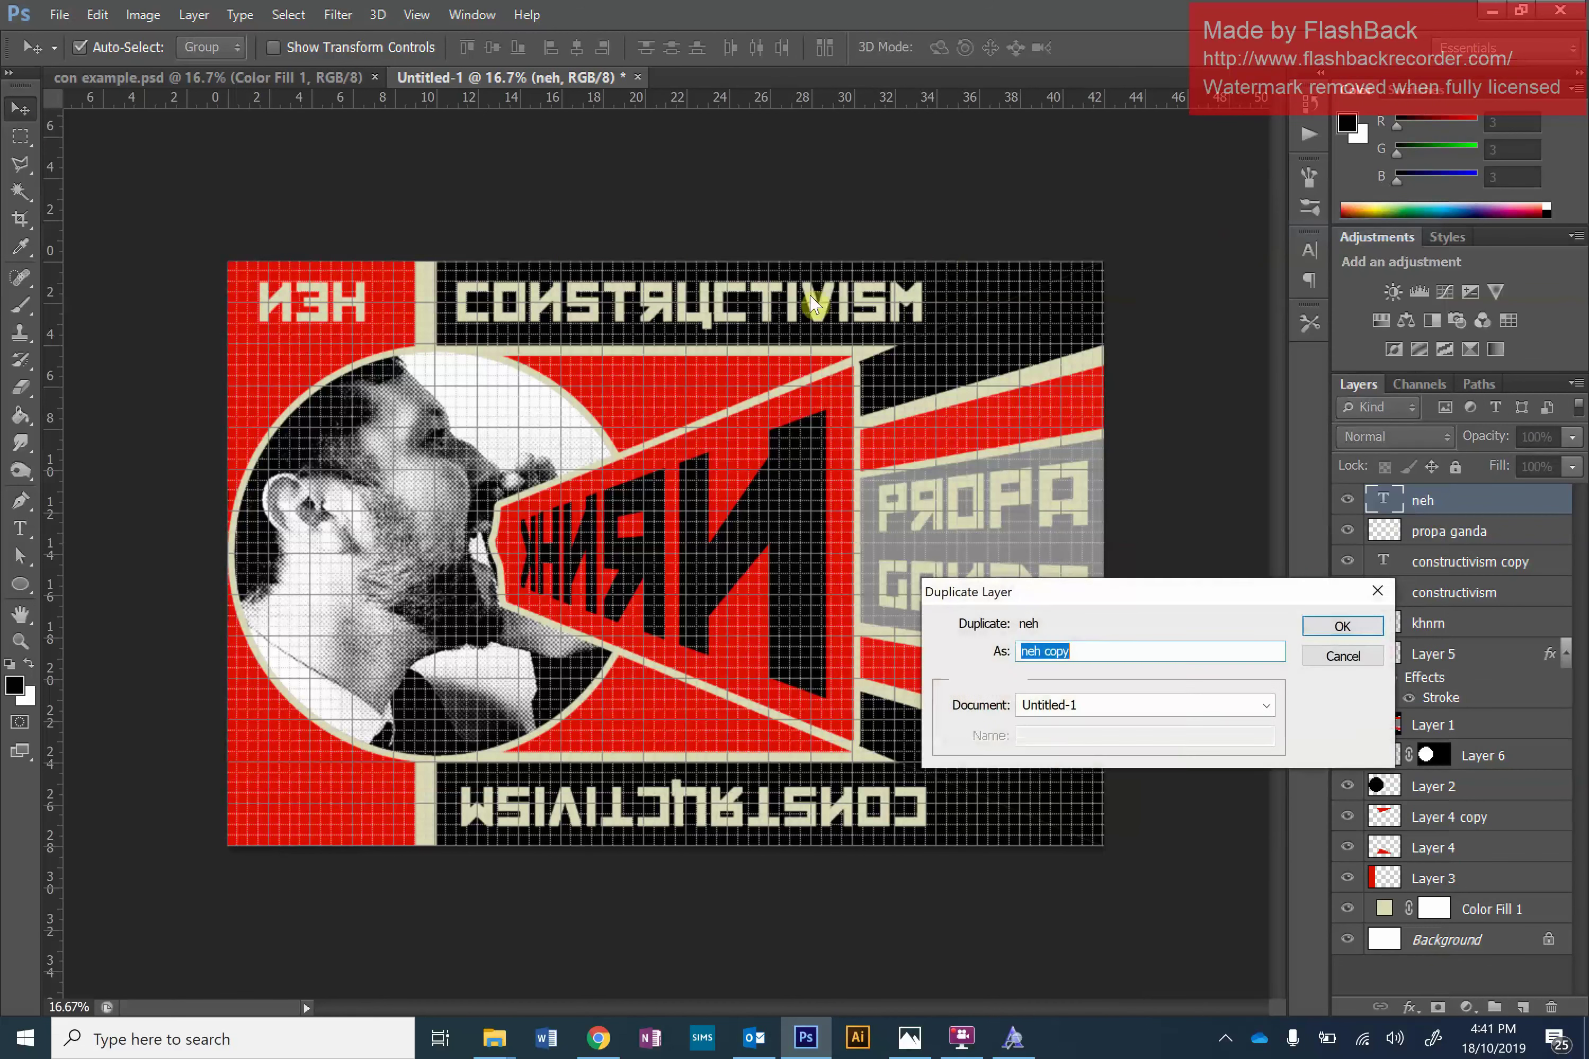
click(1342, 626)
drag(298, 301, 303, 810)
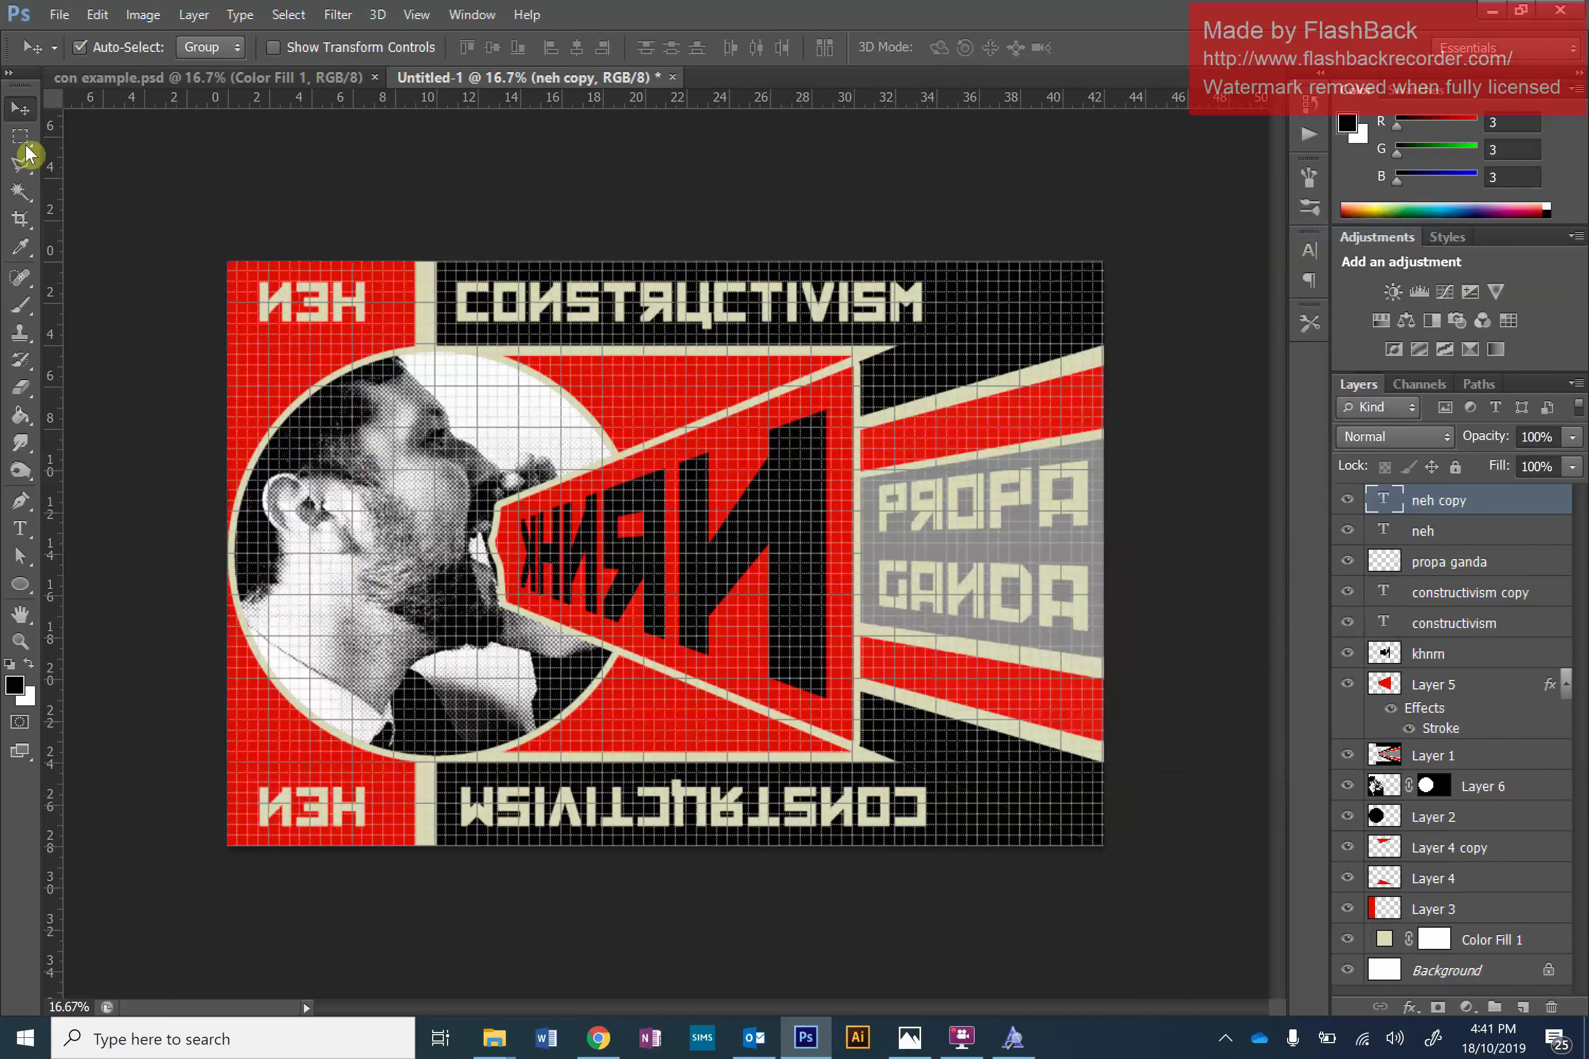
Enlarge the canvas to 43 cm wide by 29 cm high around the centre to give the poster a beige border.
click(143, 15)
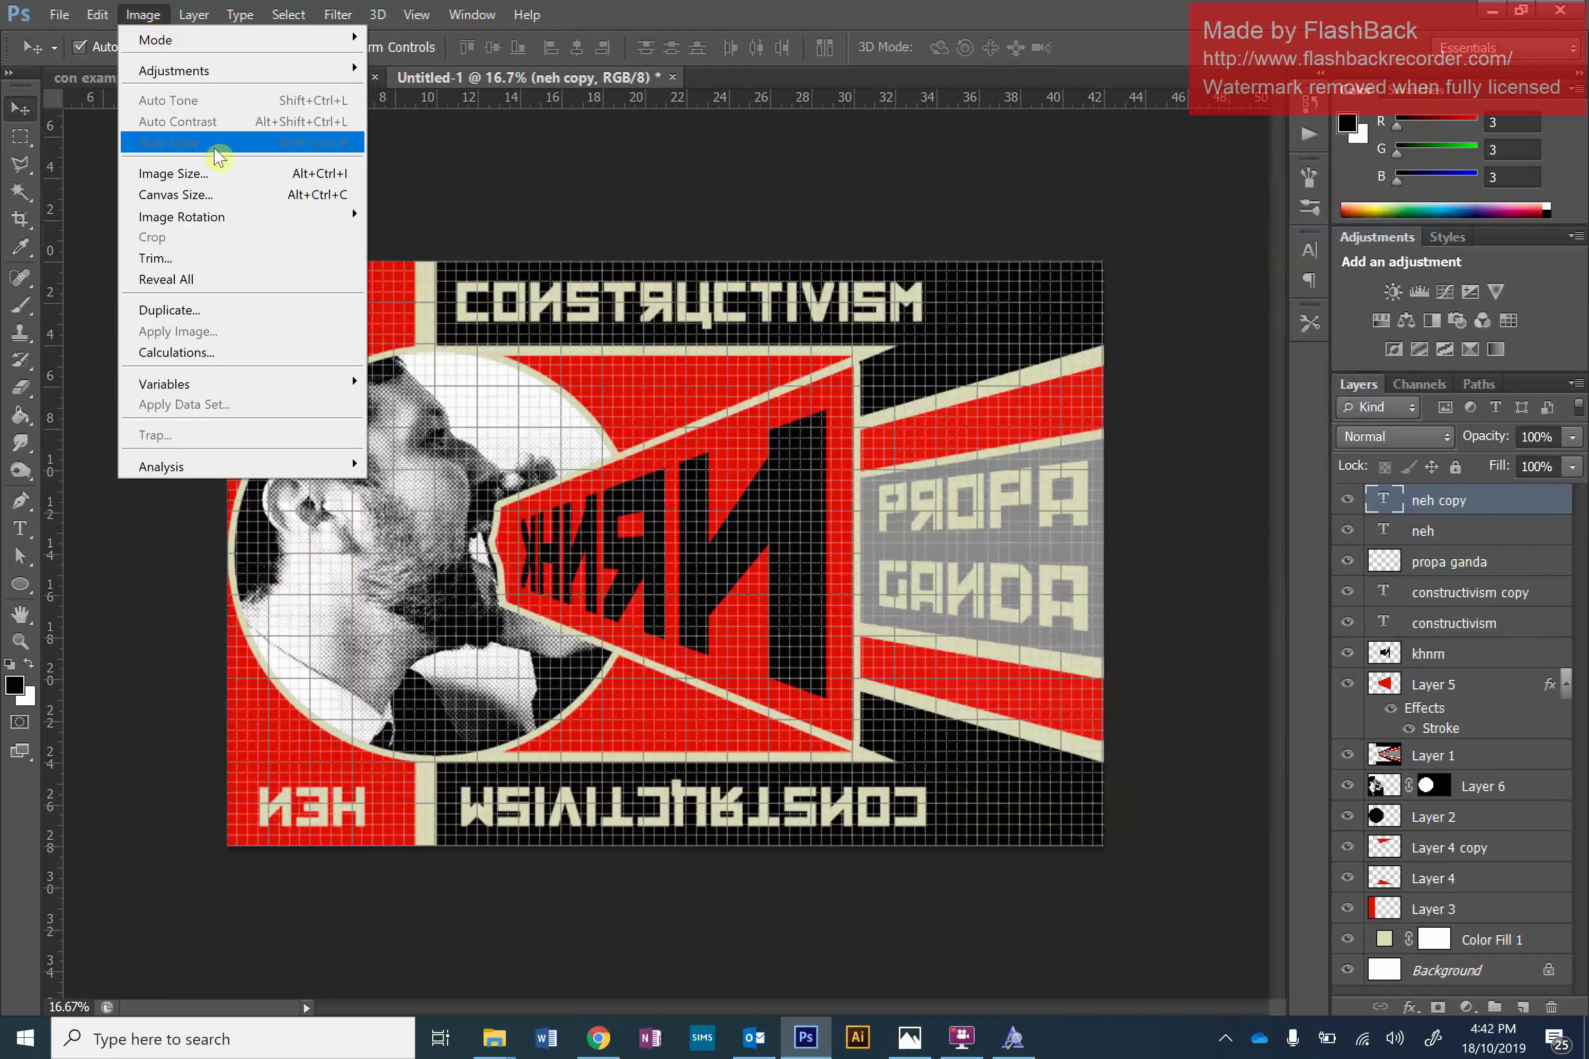
click(261, 198)
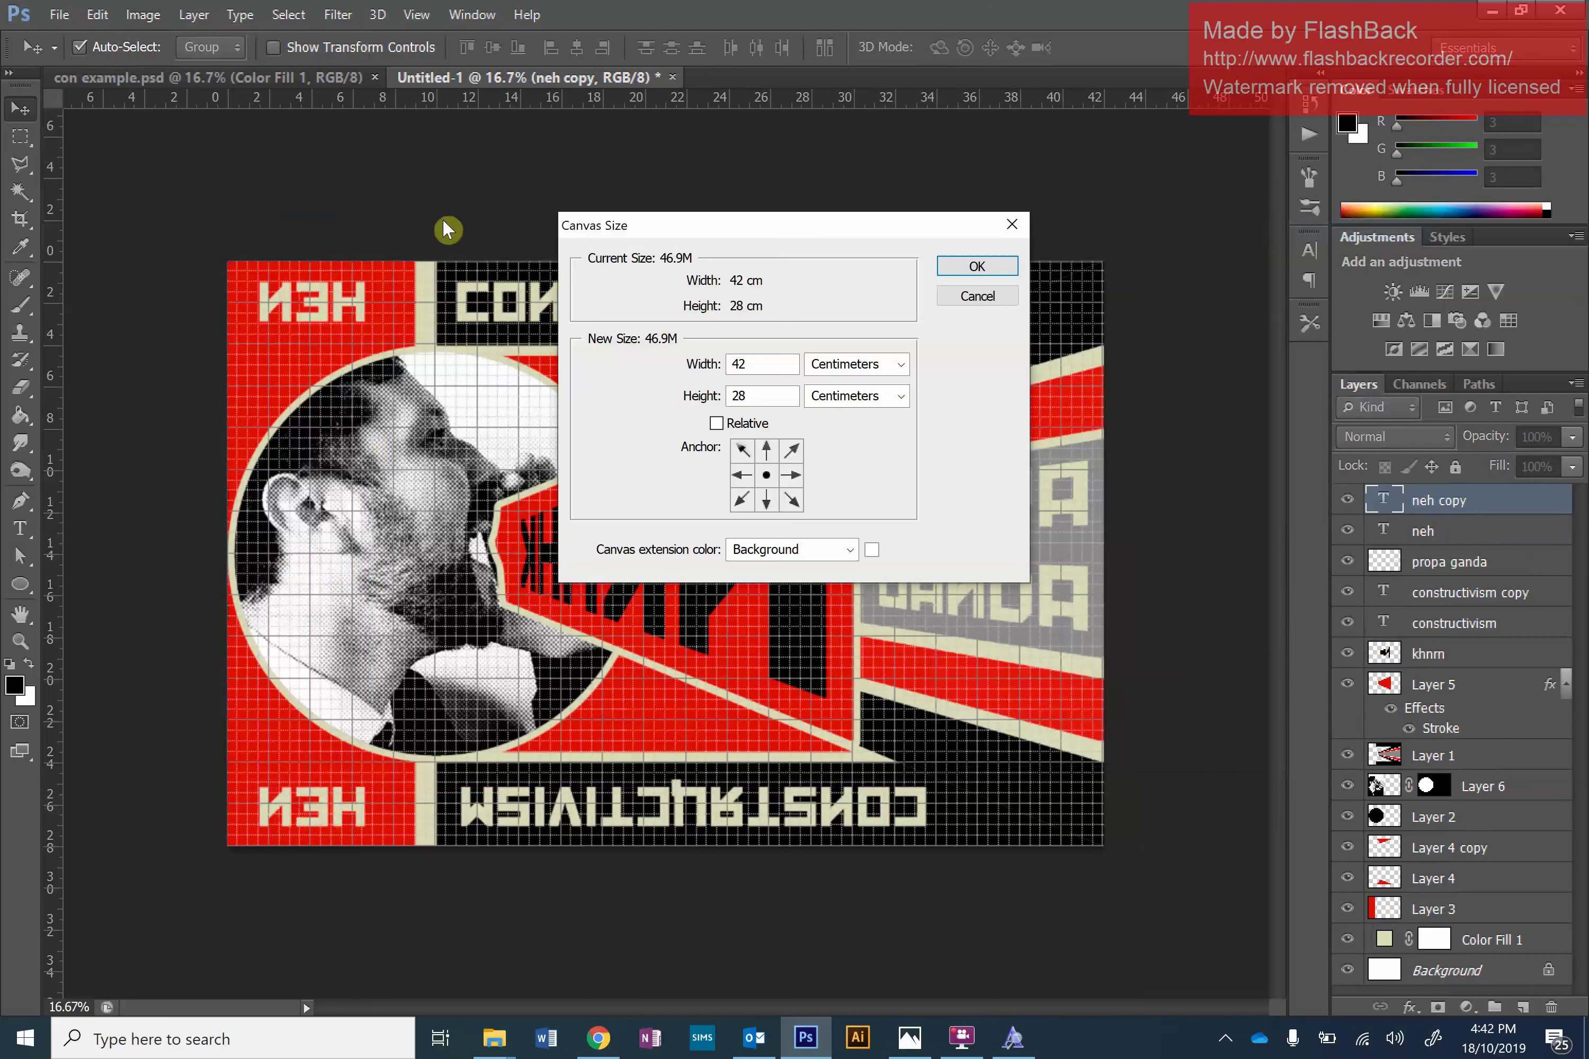
click(759, 365)
key(BackSpace)
text(9)
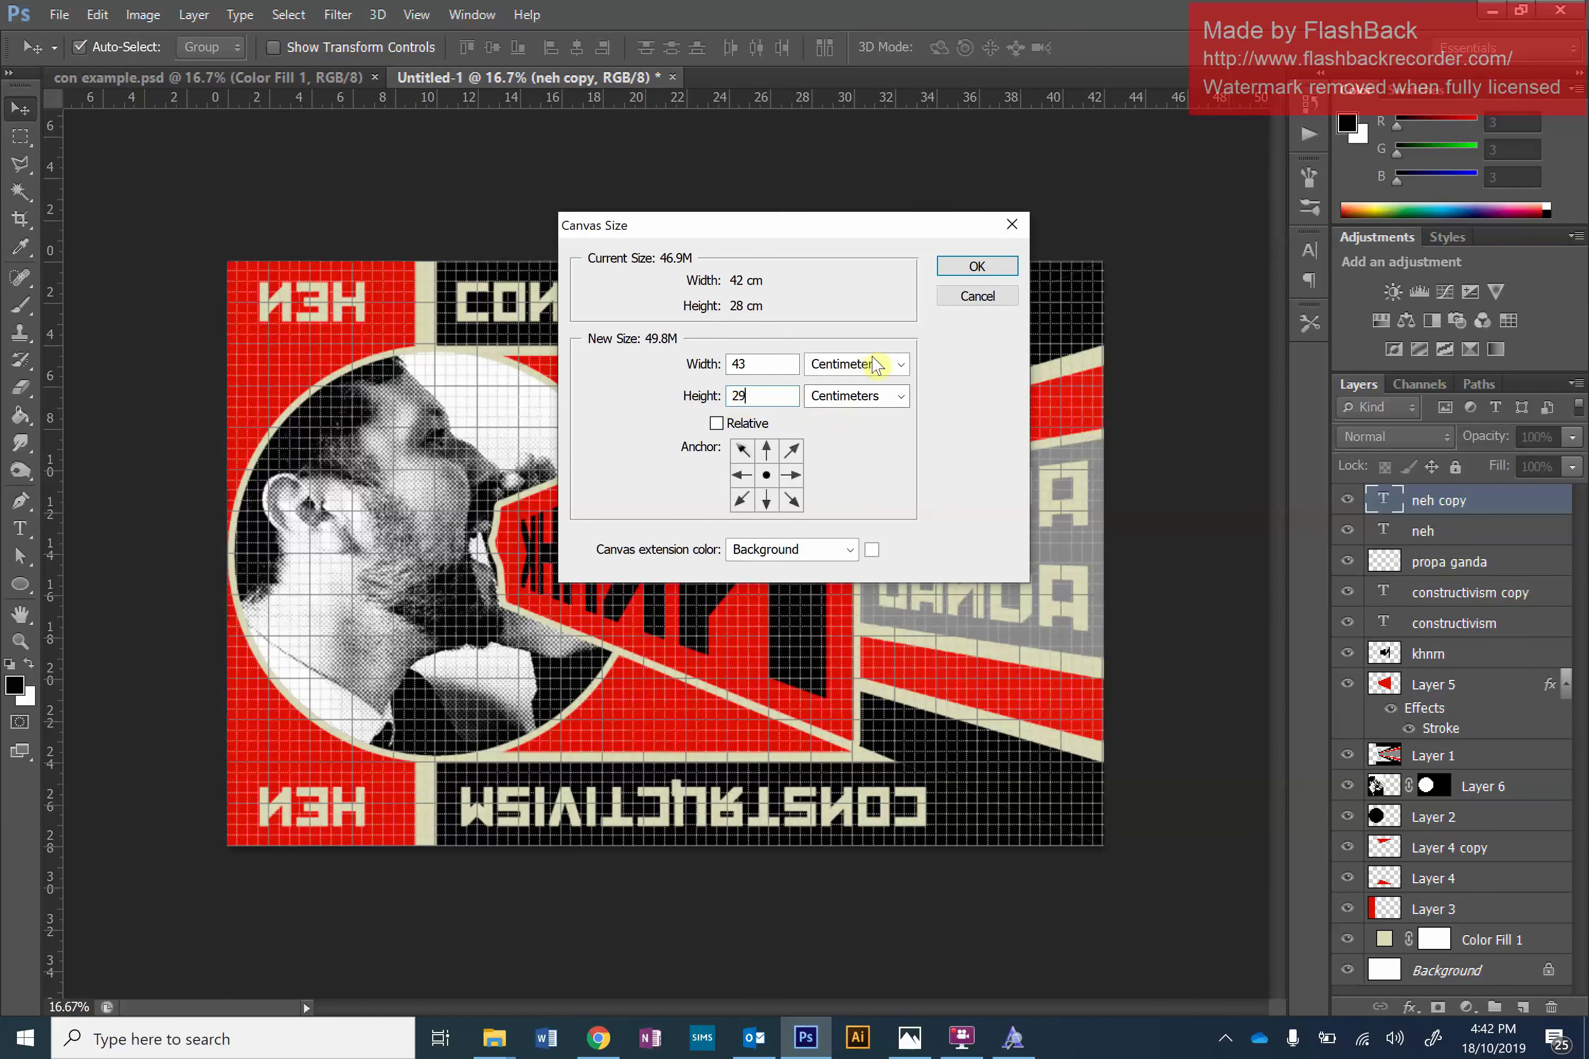
click(978, 266)
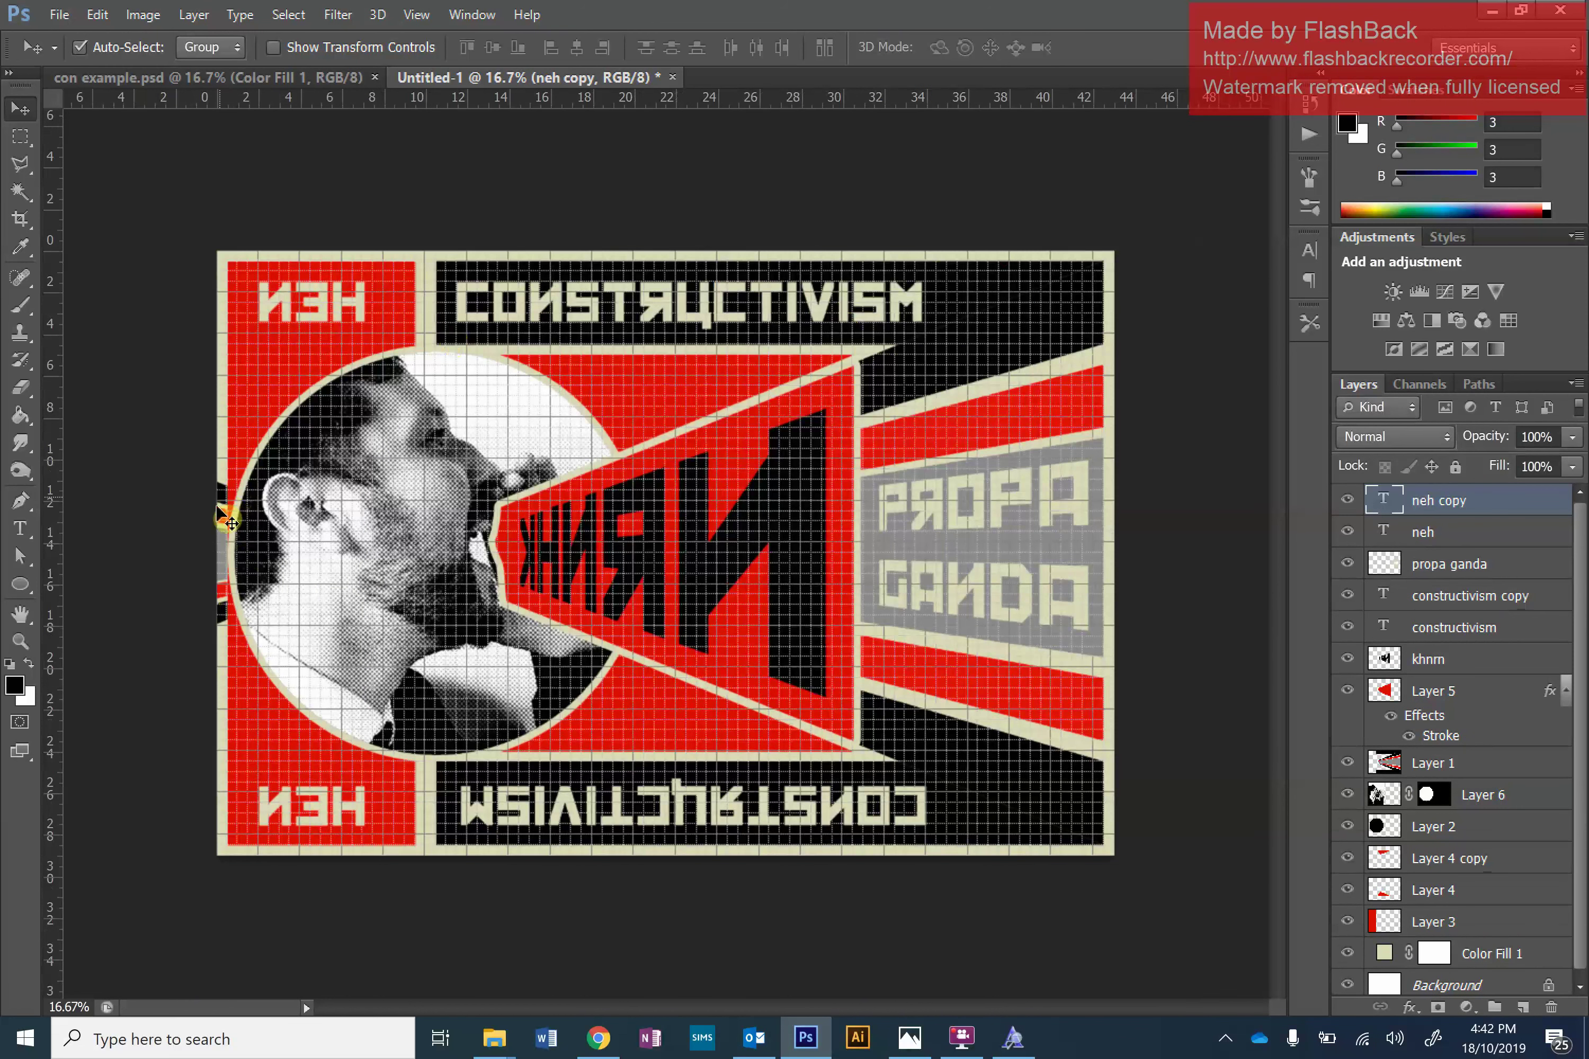
Delete the stray ray pieces of Layer 1 along the poster's left border using a tall rectangular selection, and deselect.
click(1472, 771)
click(16, 140)
drag(206, 245, 280, 910)
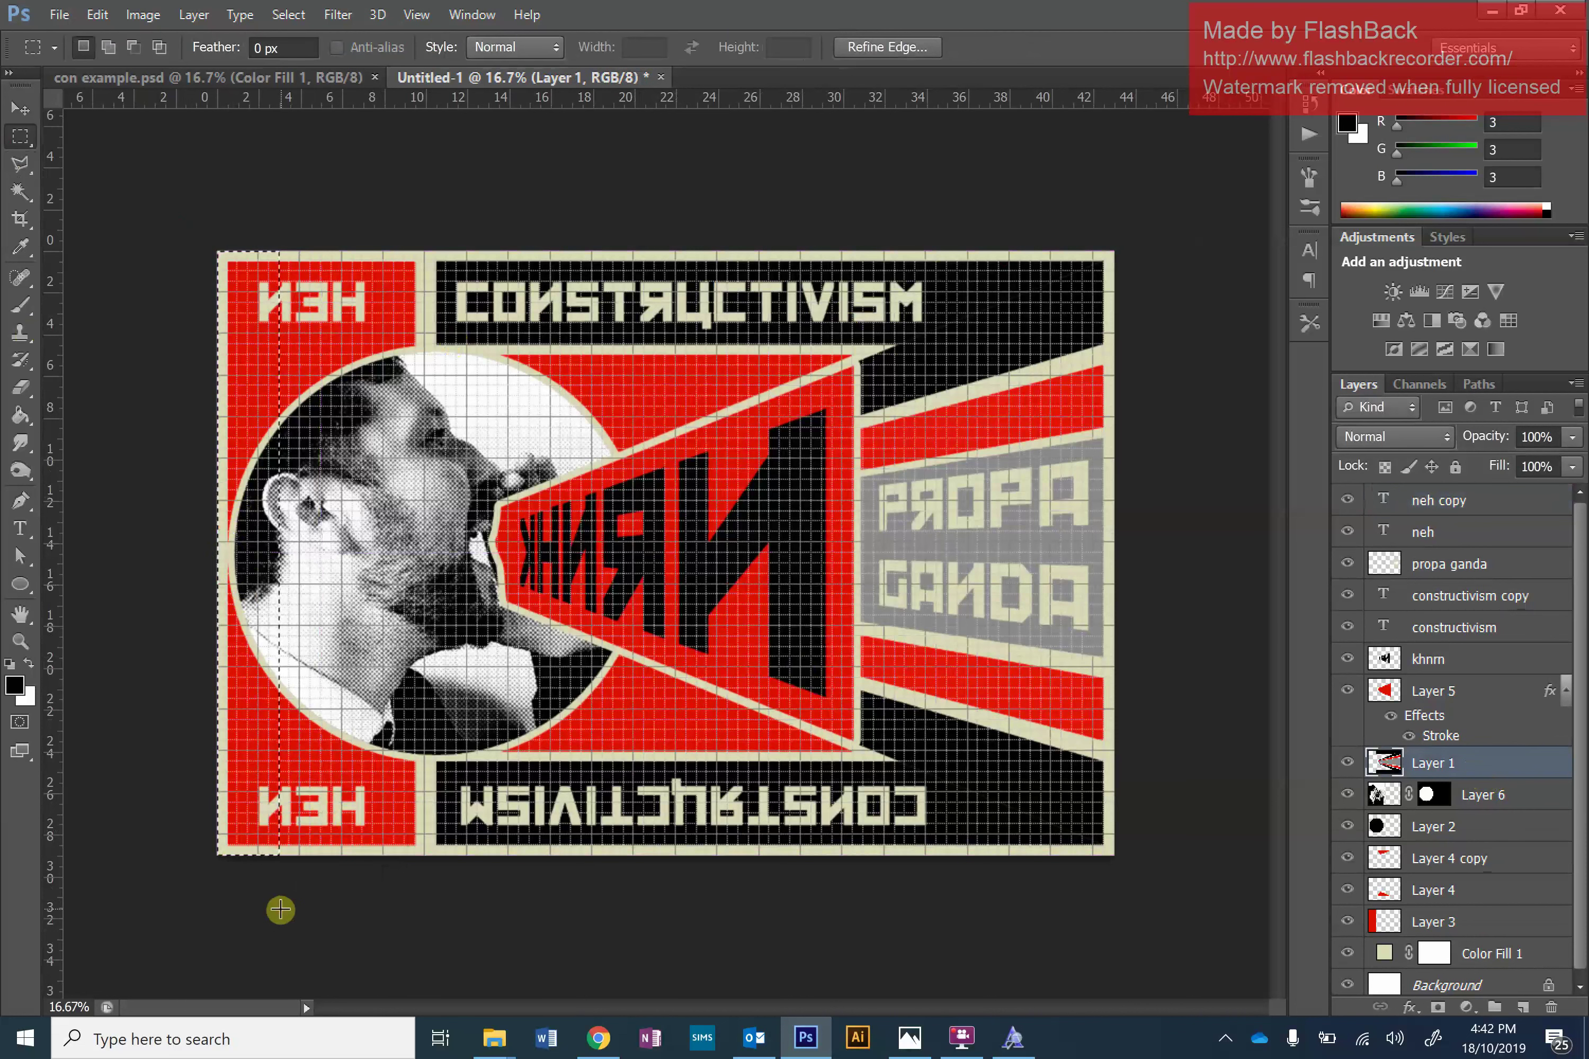
click(284, 186)
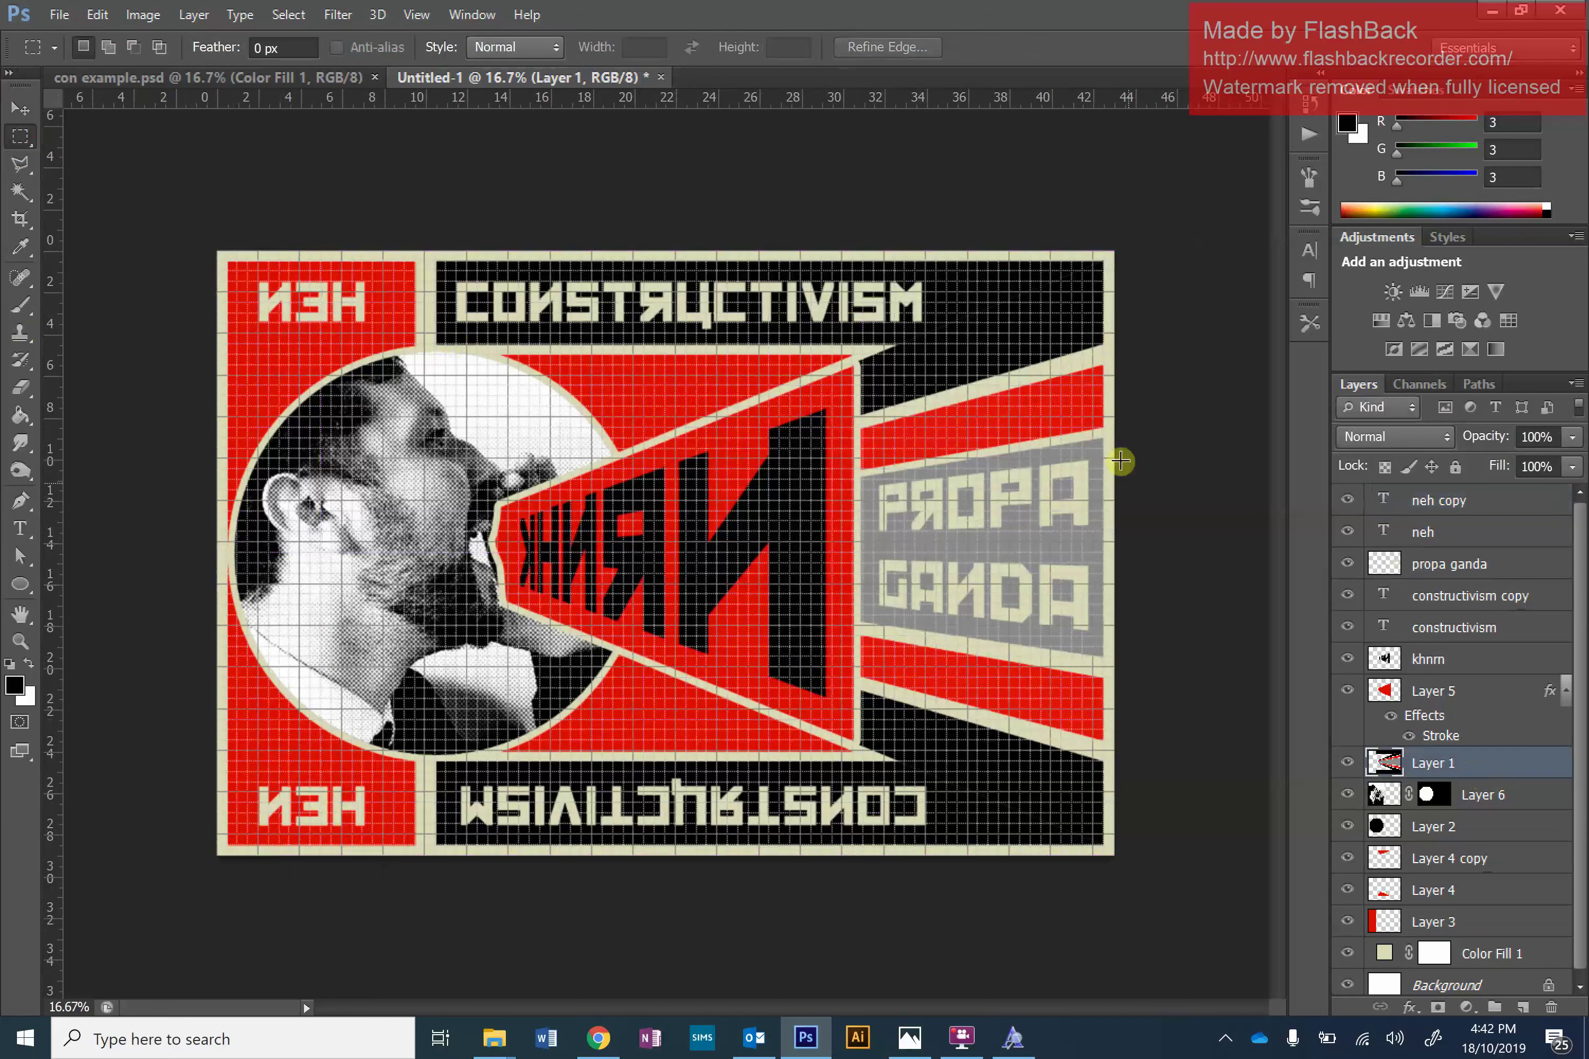